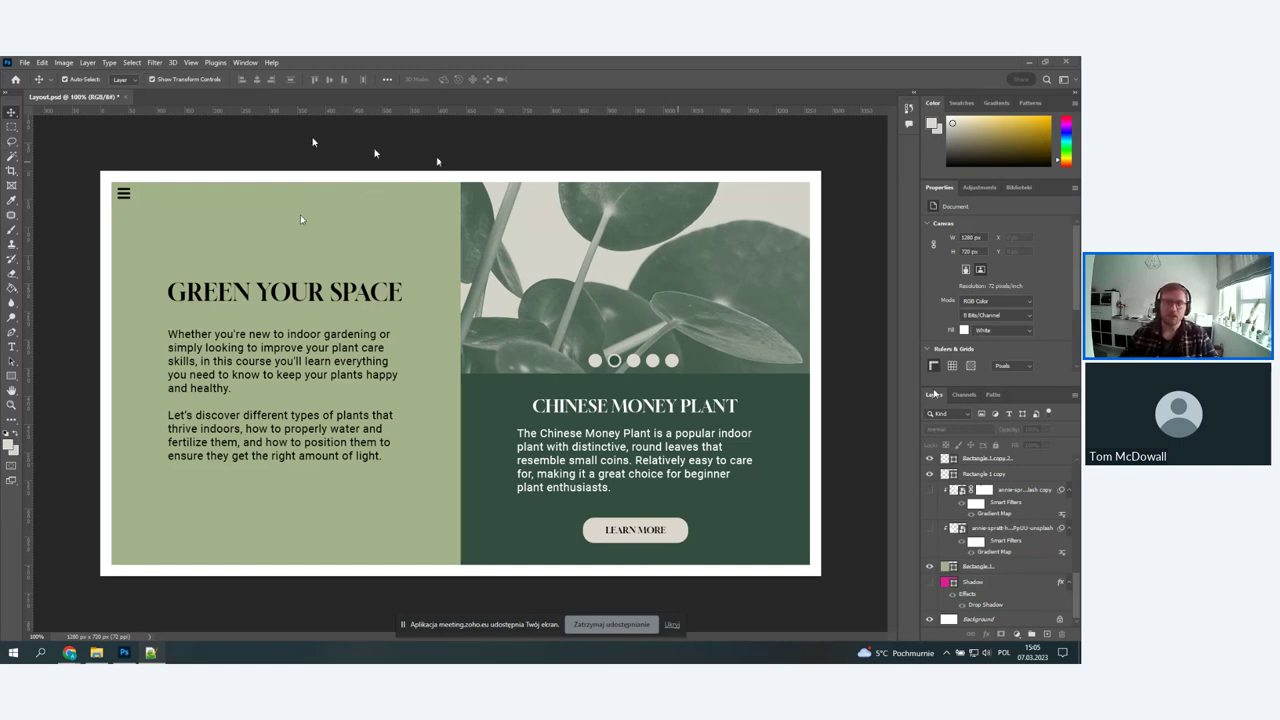
- Float the tool strip over the canvas and close the Swatches panel
click(958, 103)
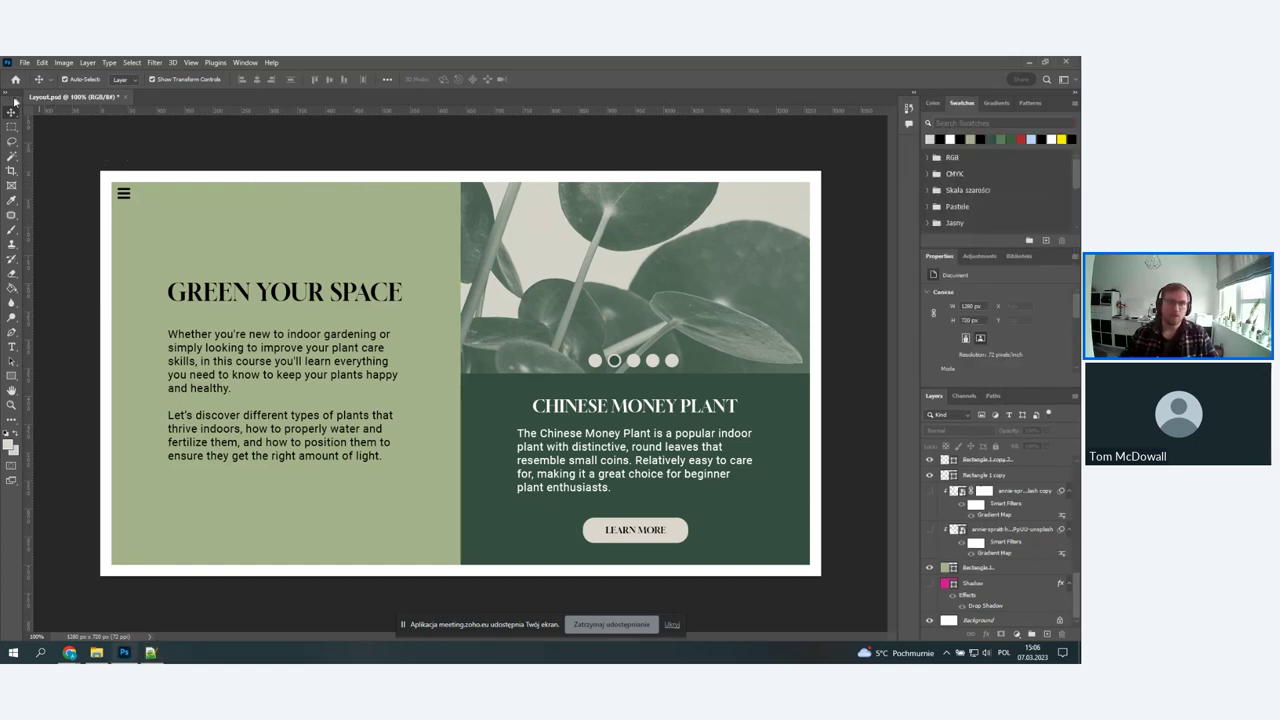
drag(15, 101, 166, 157)
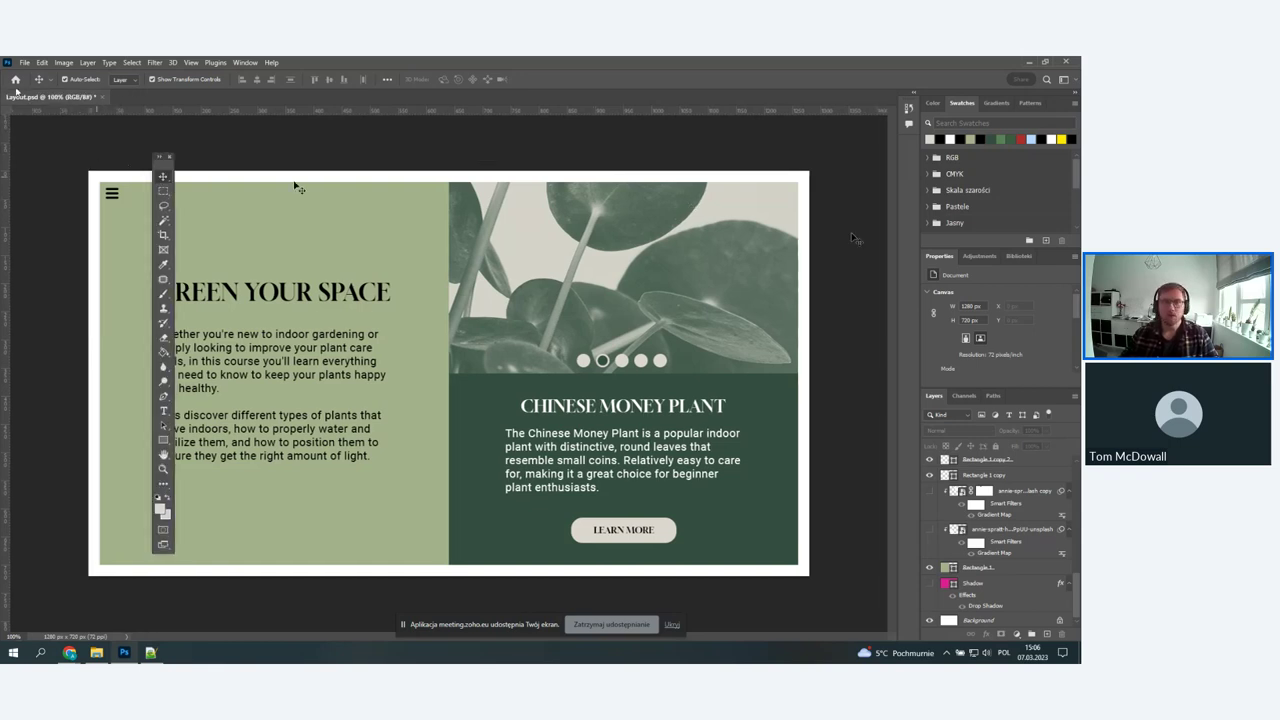
right_click(962, 103)
click(966, 110)
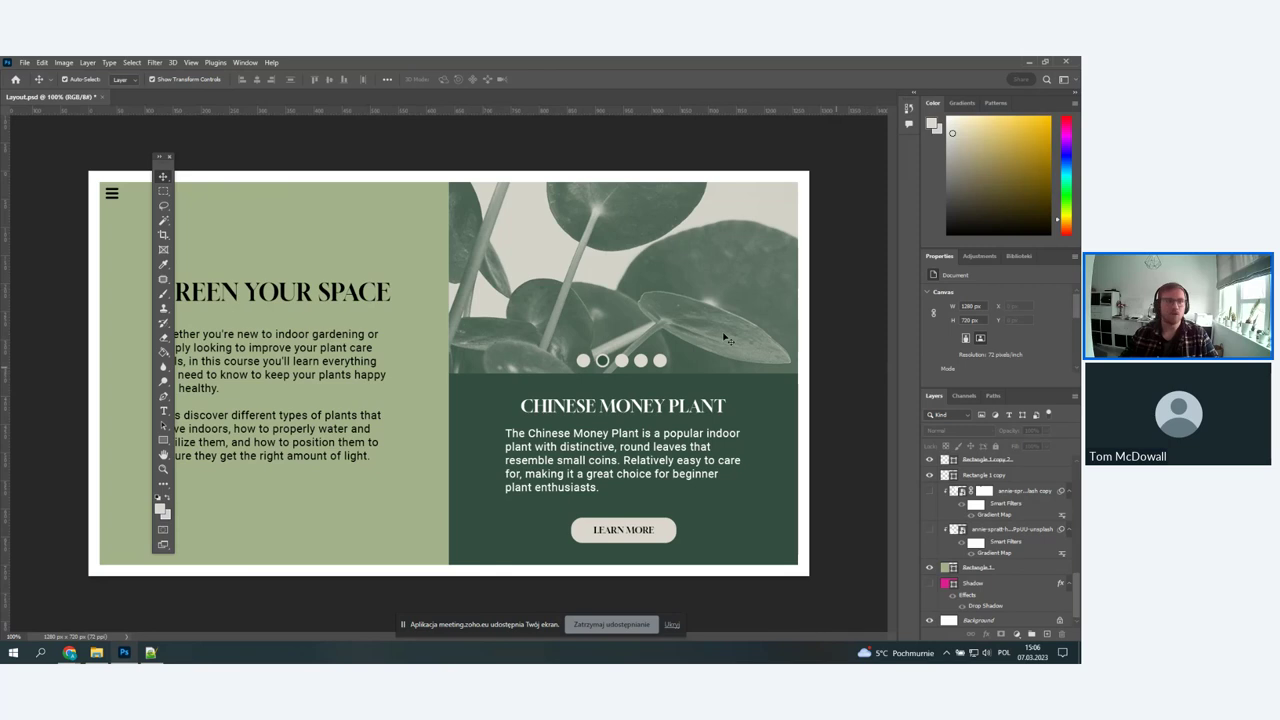
- Choose Reset Essentials from the workspace menu to restore the default panels
click(246, 63)
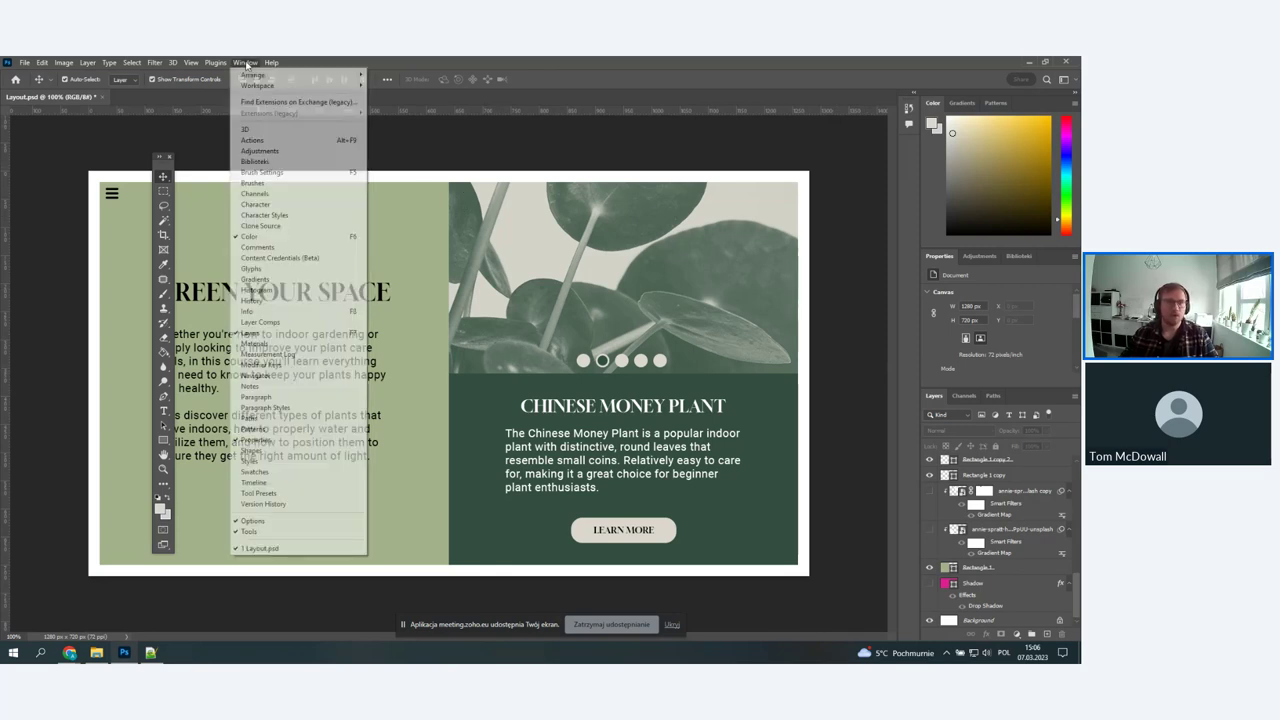
mouse_move(262, 86)
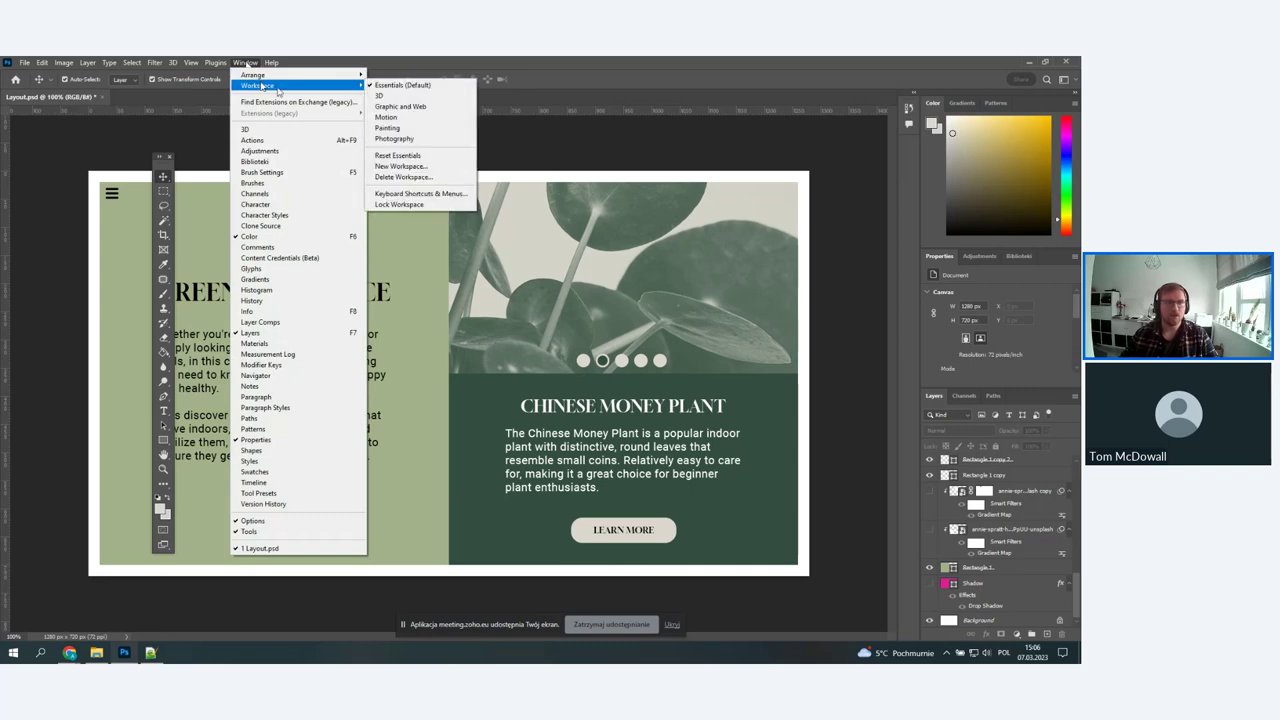
click(404, 157)
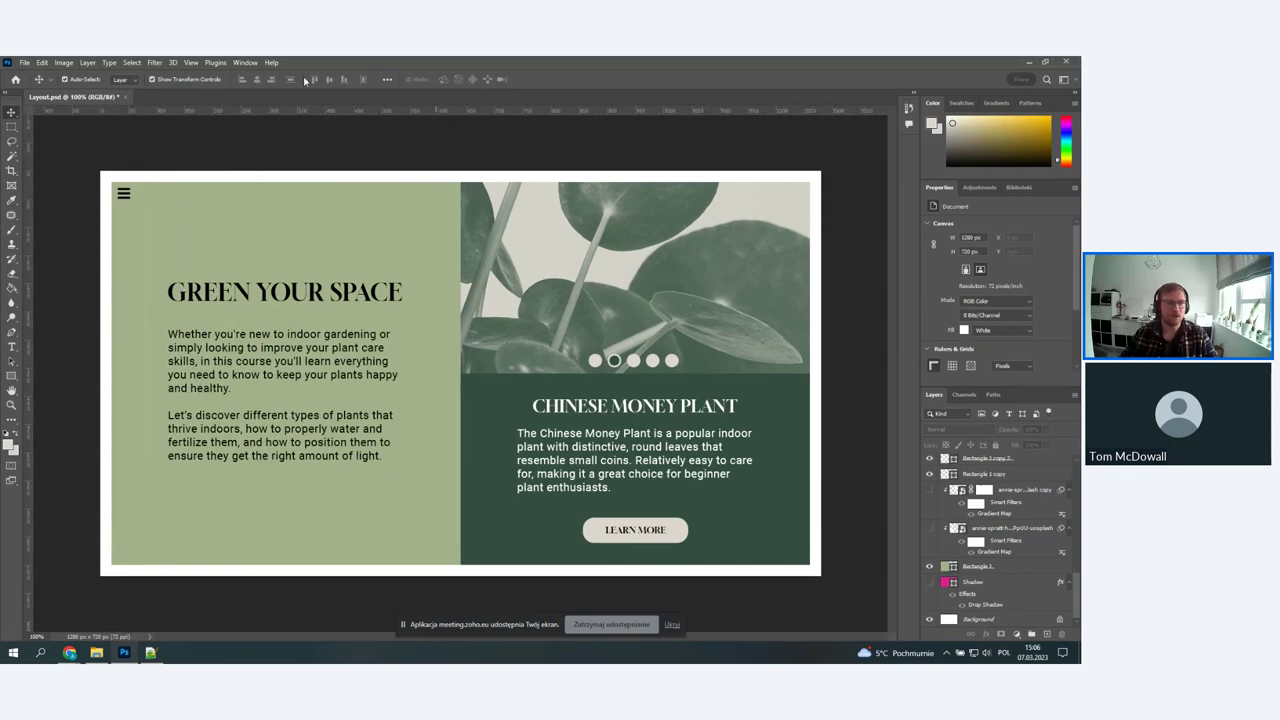
click(245, 62)
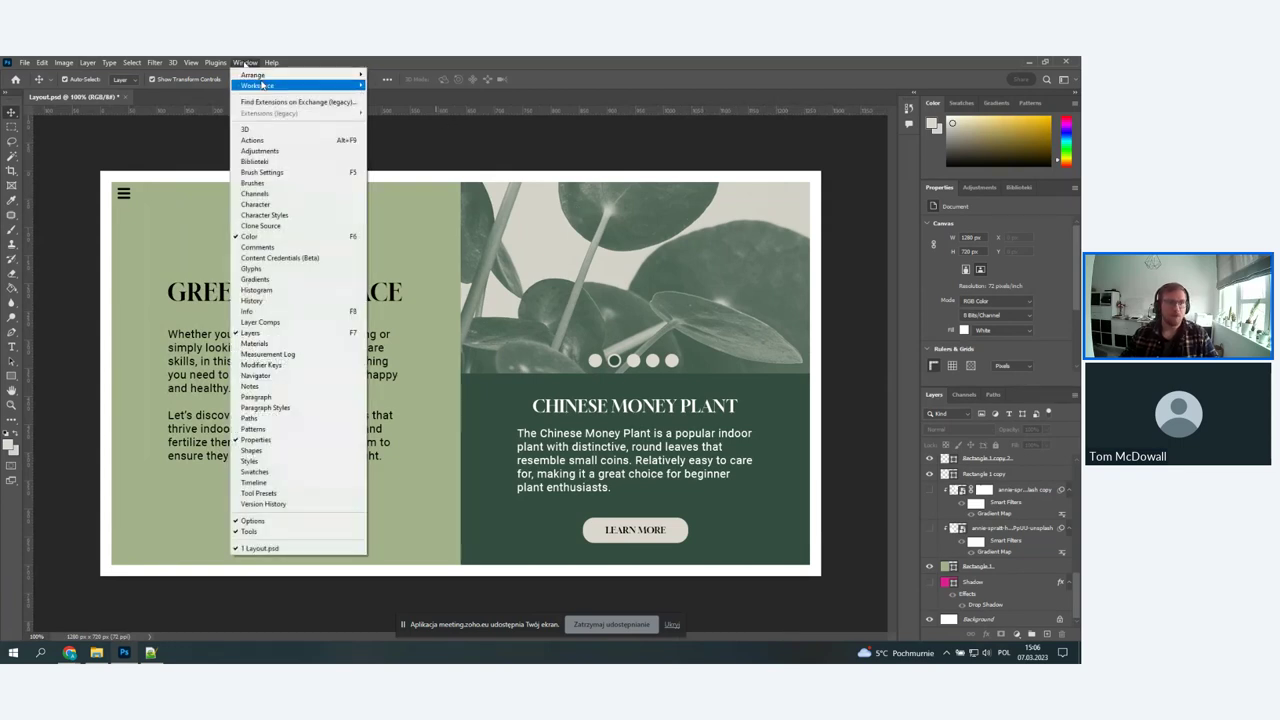
mouse_move(262, 86)
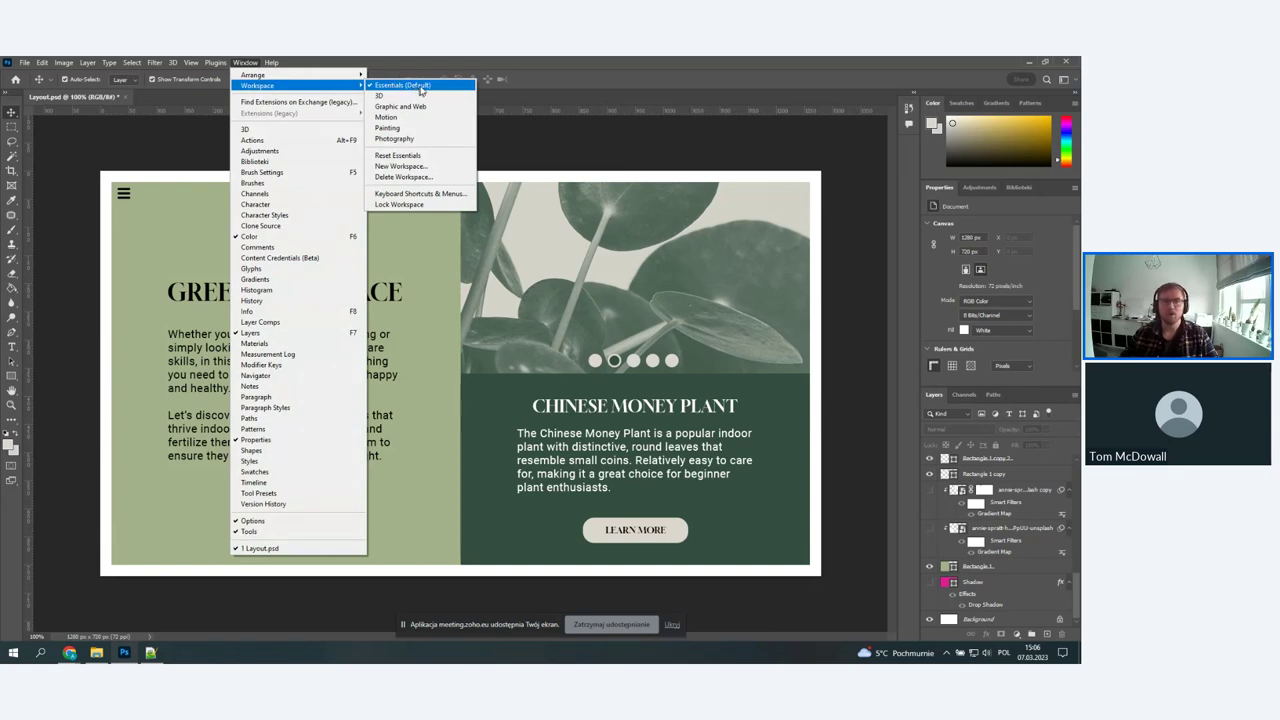
click(607, 70)
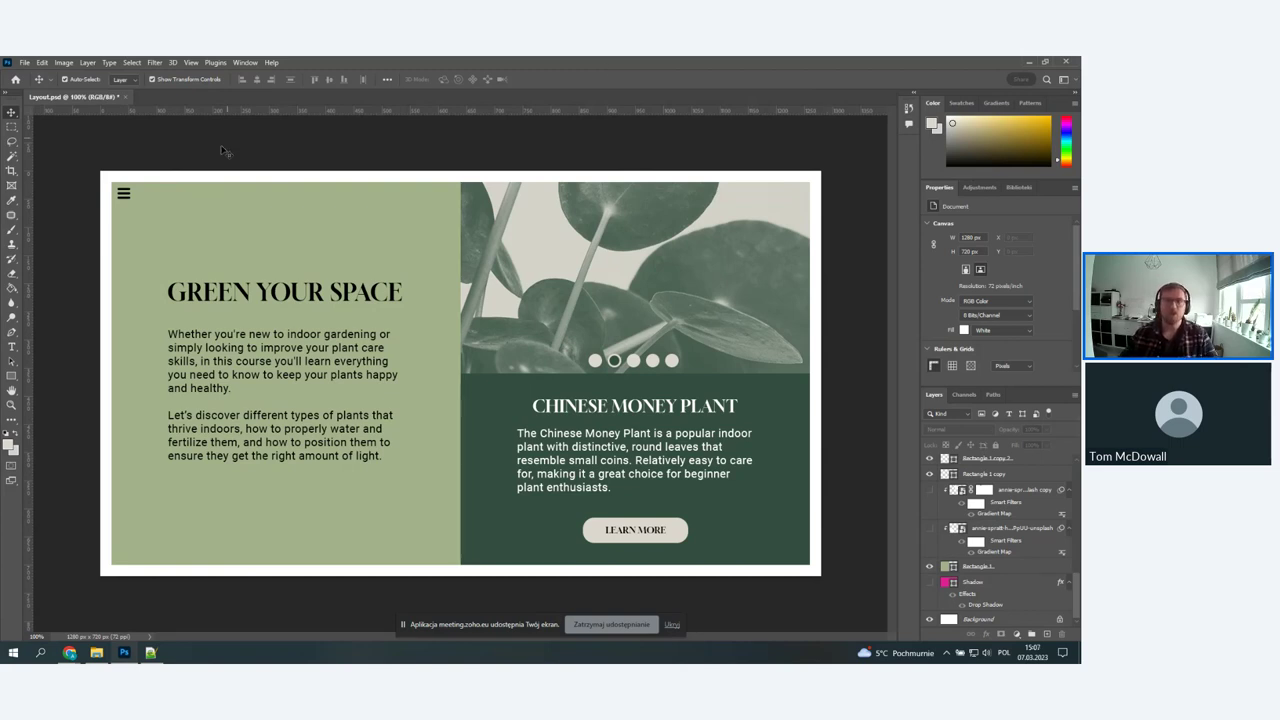
- Create a new 1280×720 px document from the Film & Video HDV/HDTV 720p preset
click(24, 63)
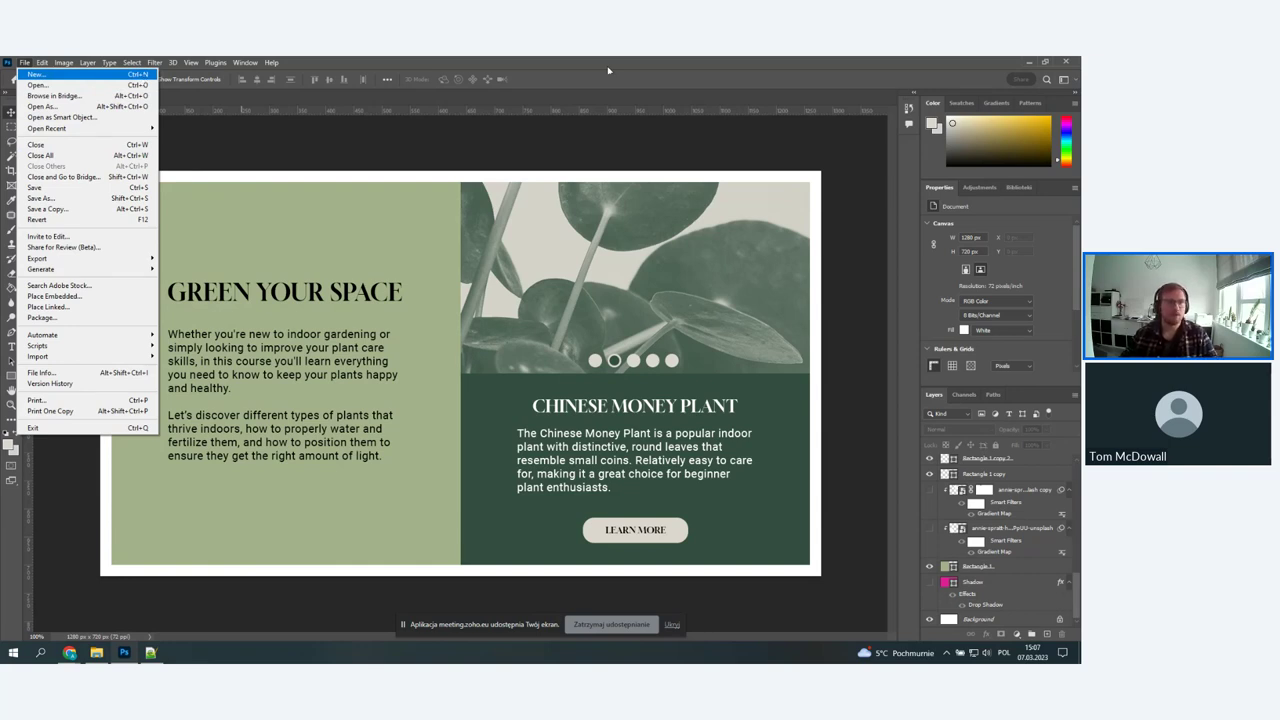
click(40, 76)
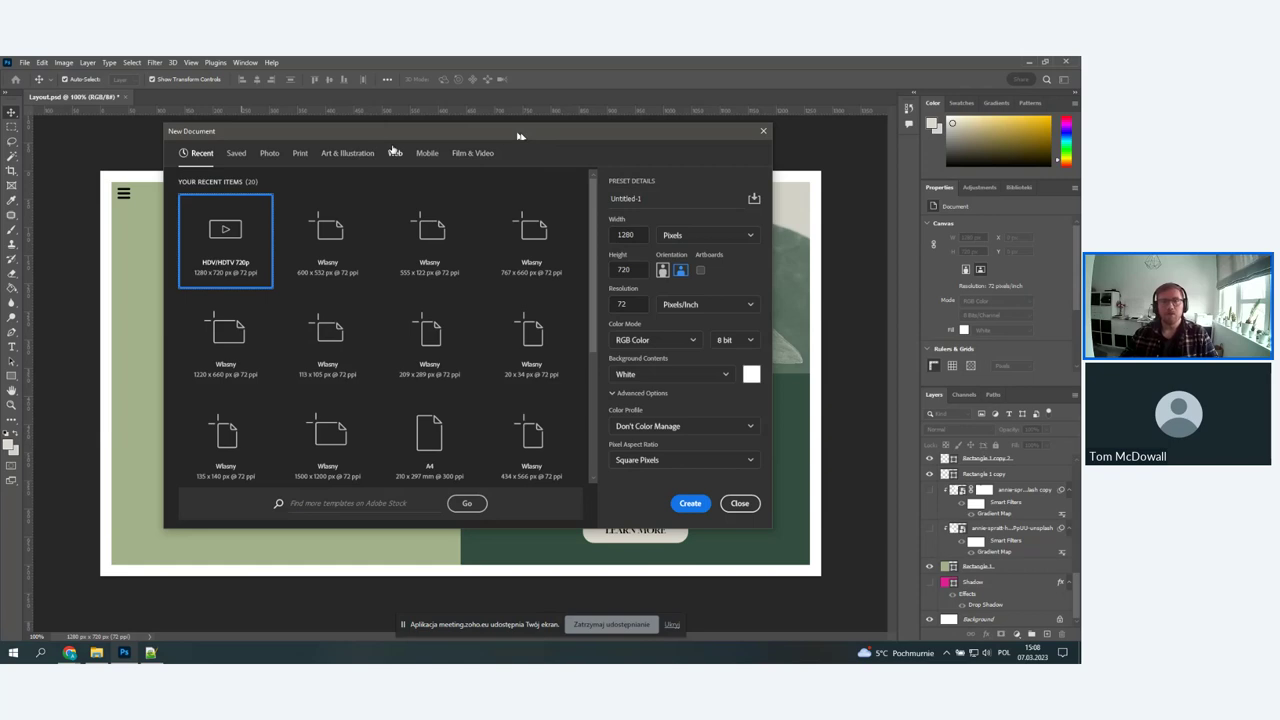
click(466, 157)
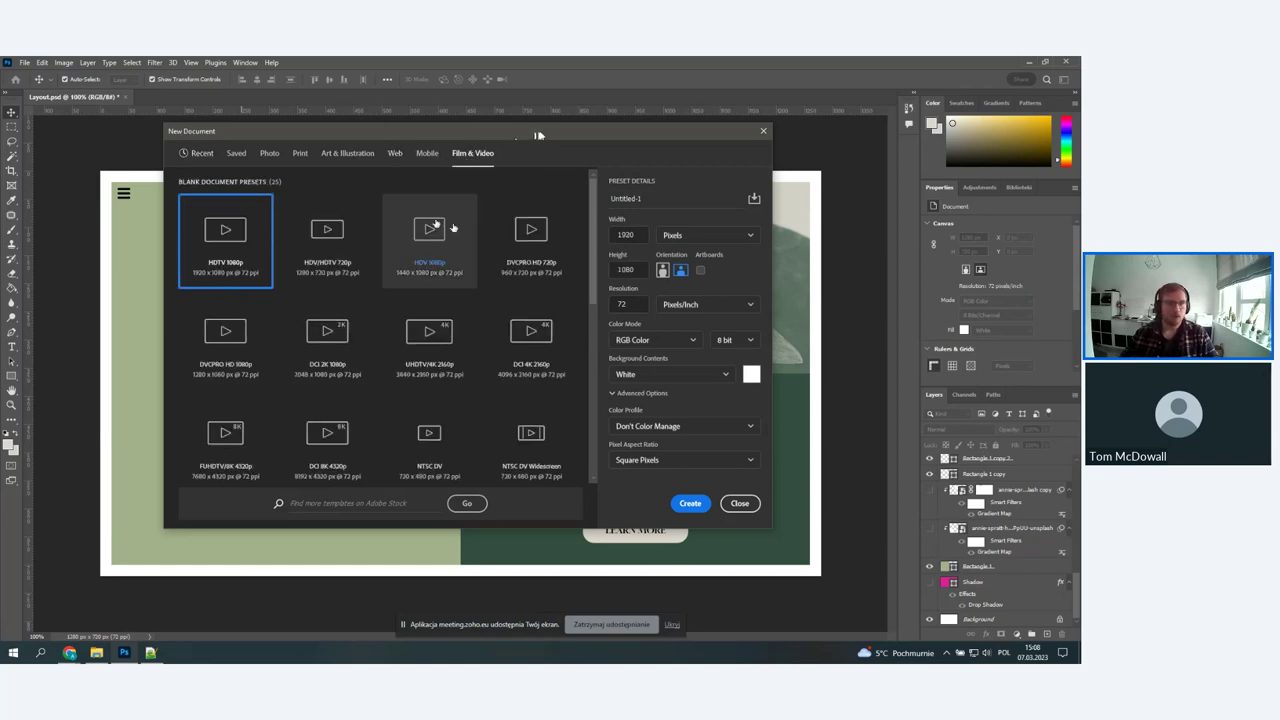
click(327, 240)
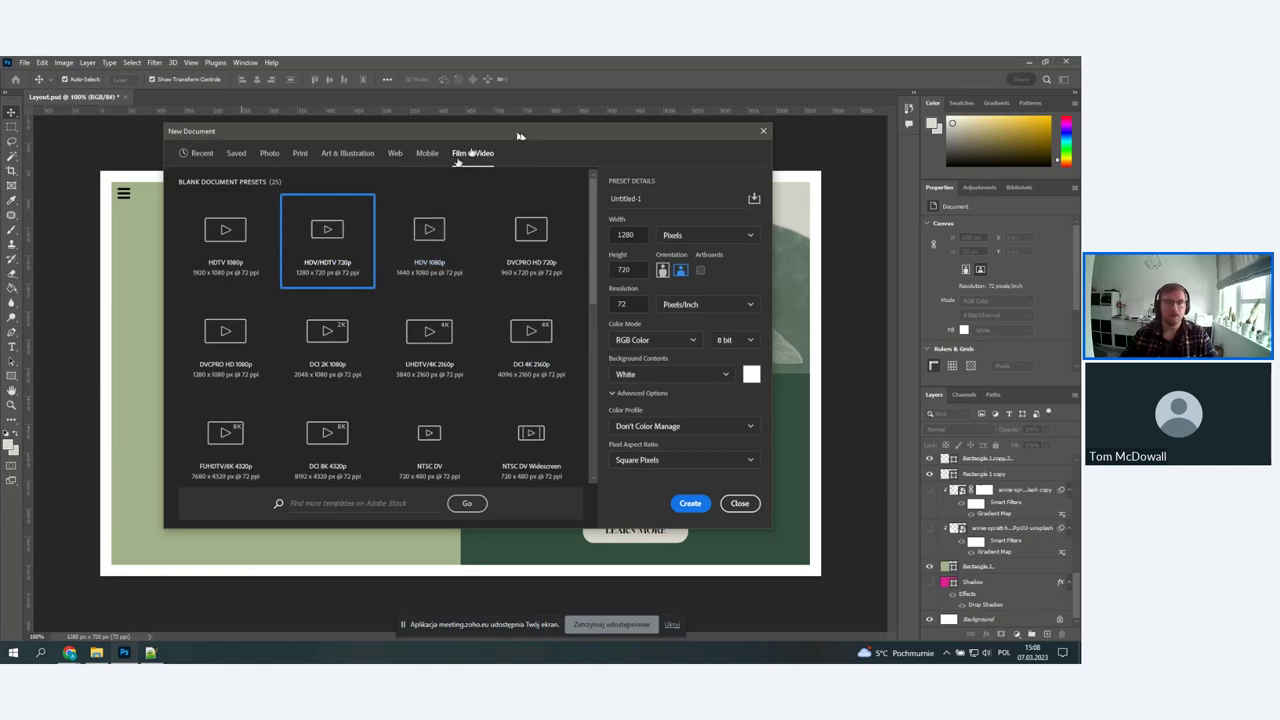
click(684, 507)
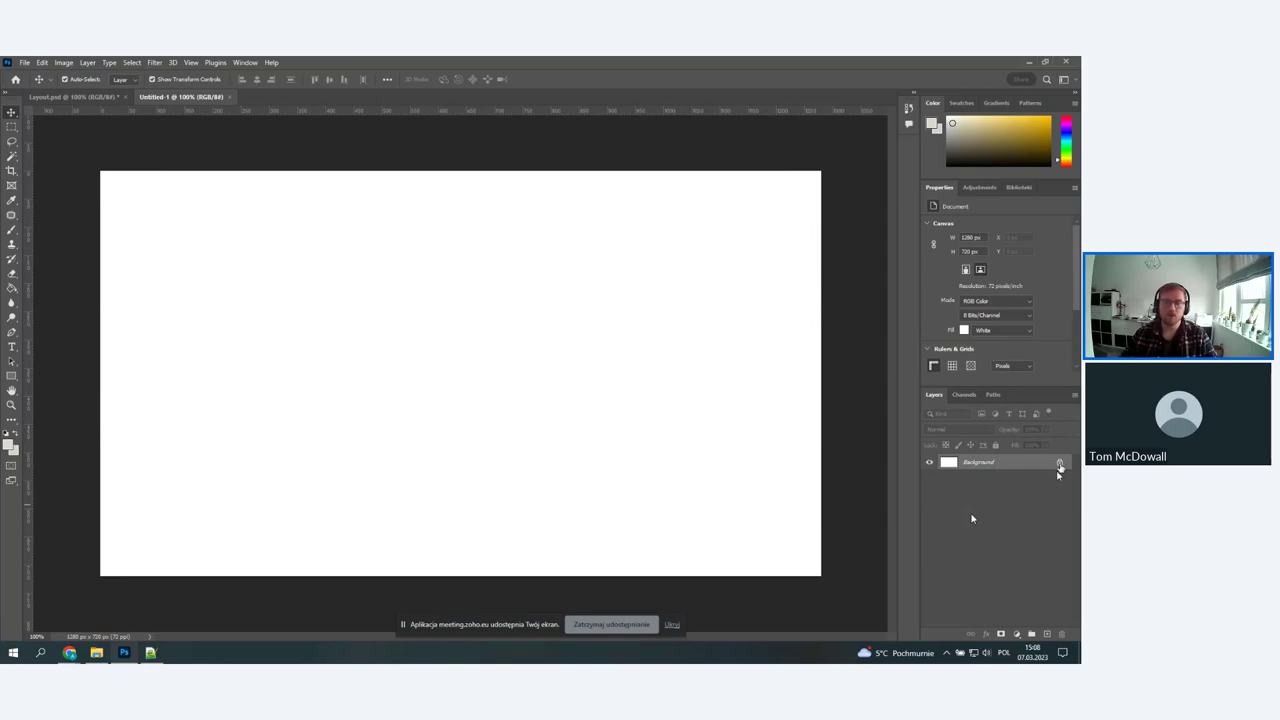
- Unlock Background into Layer 0, then add, group, undo and delete a test Layer 1
click(1060, 465)
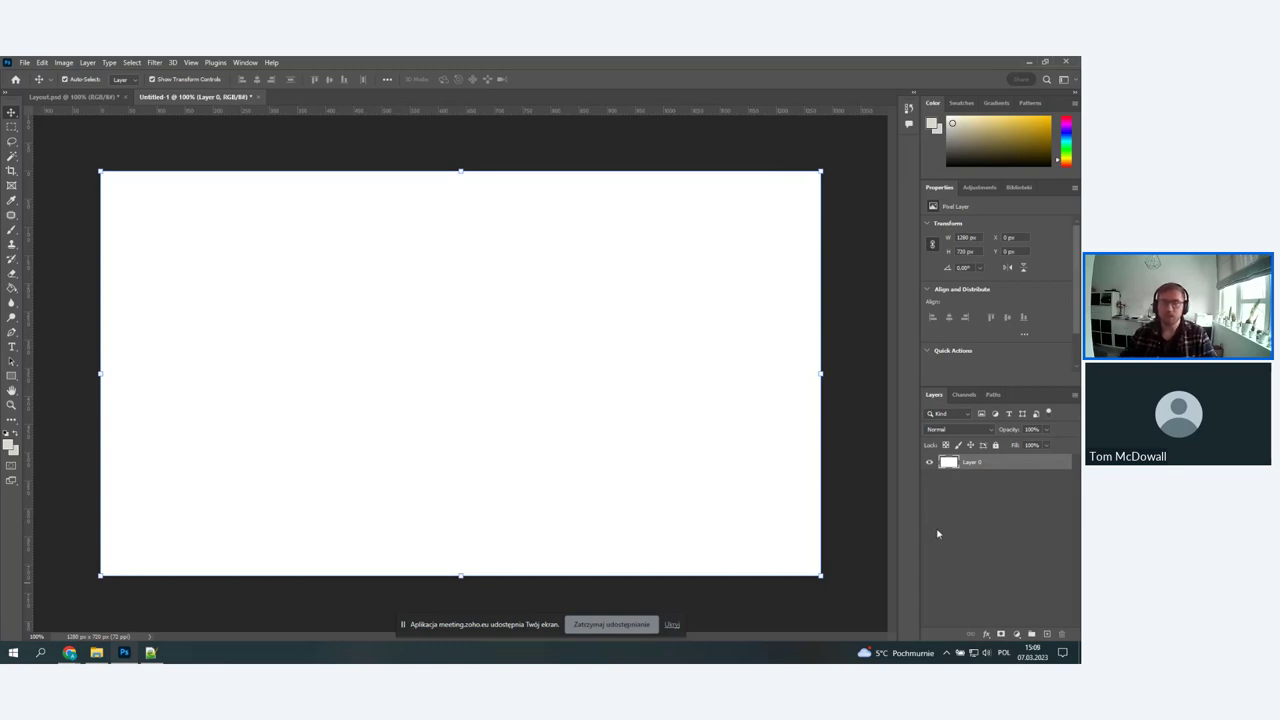
click(955, 542)
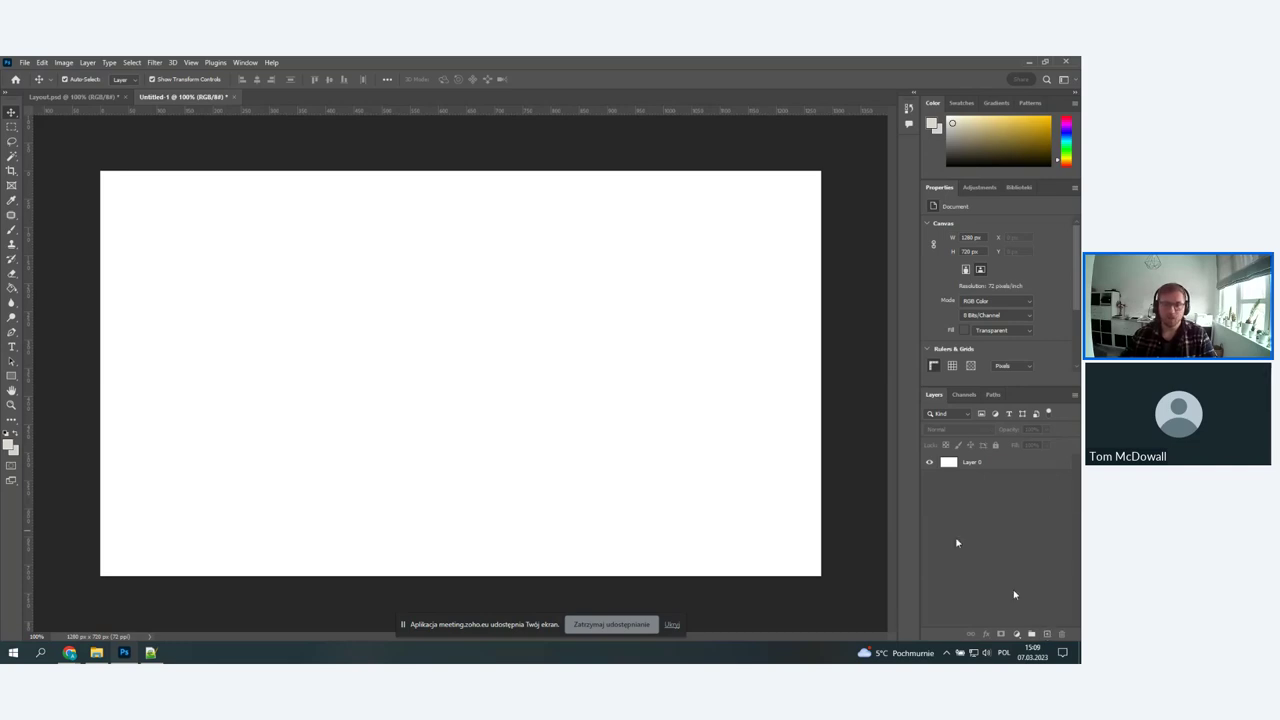
click(1047, 634)
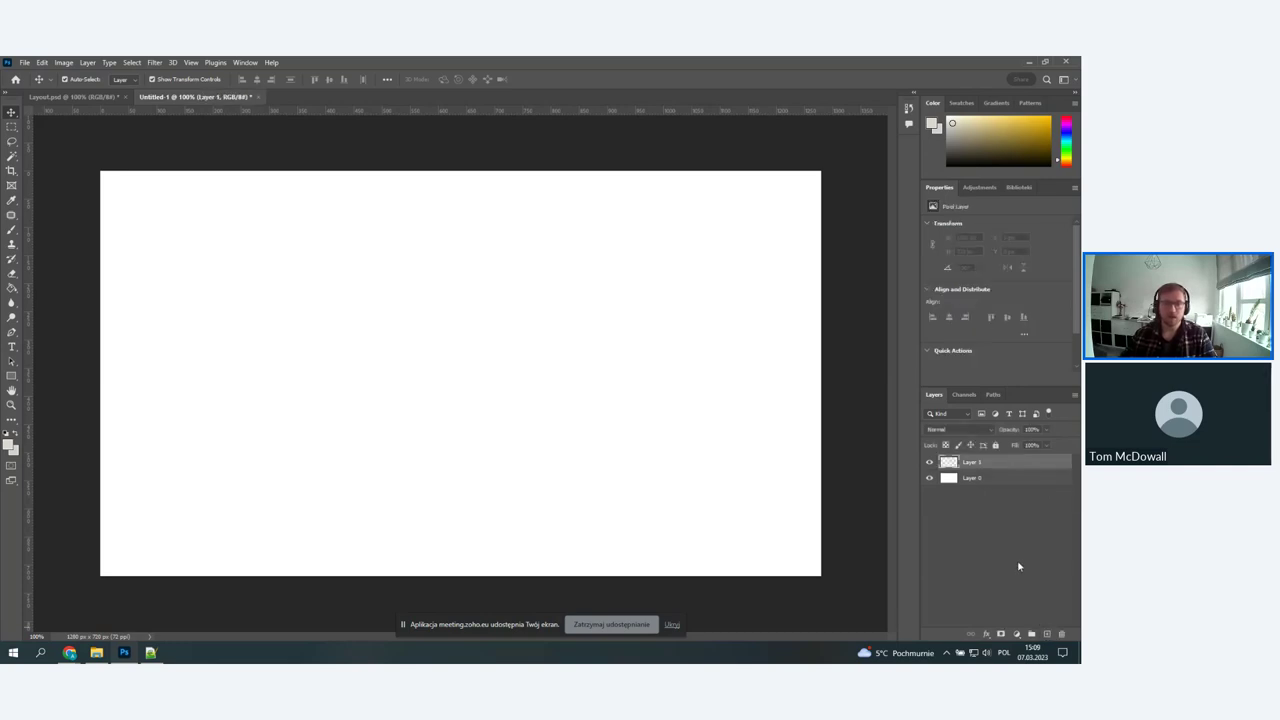
shift+click(997, 480)
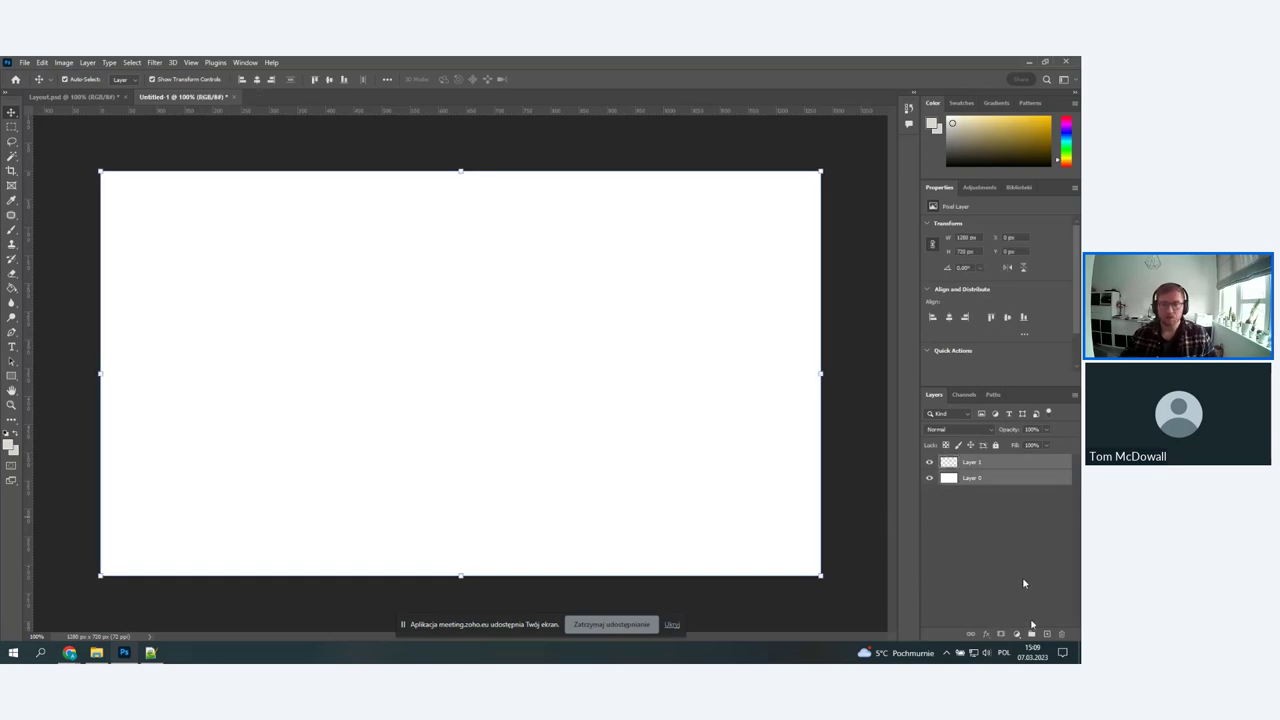
key(ctrl+g)
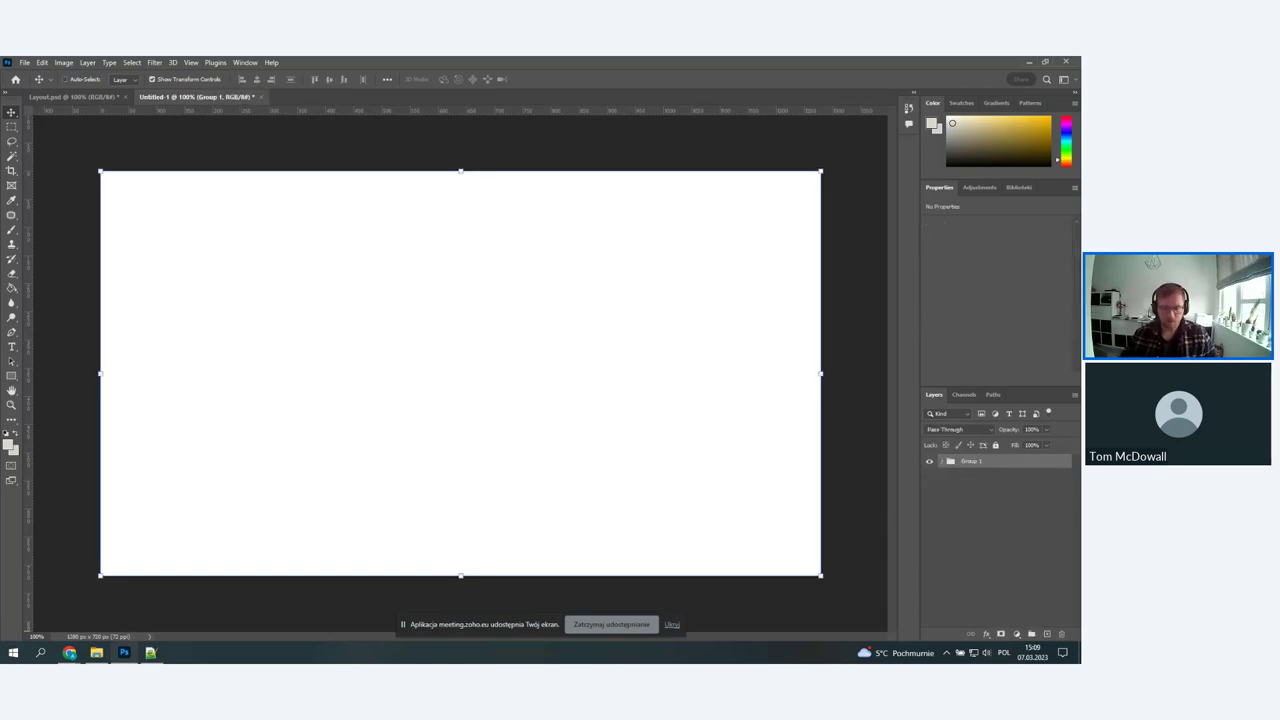
key(ctrl+z)
drag(972, 466, 970, 490)
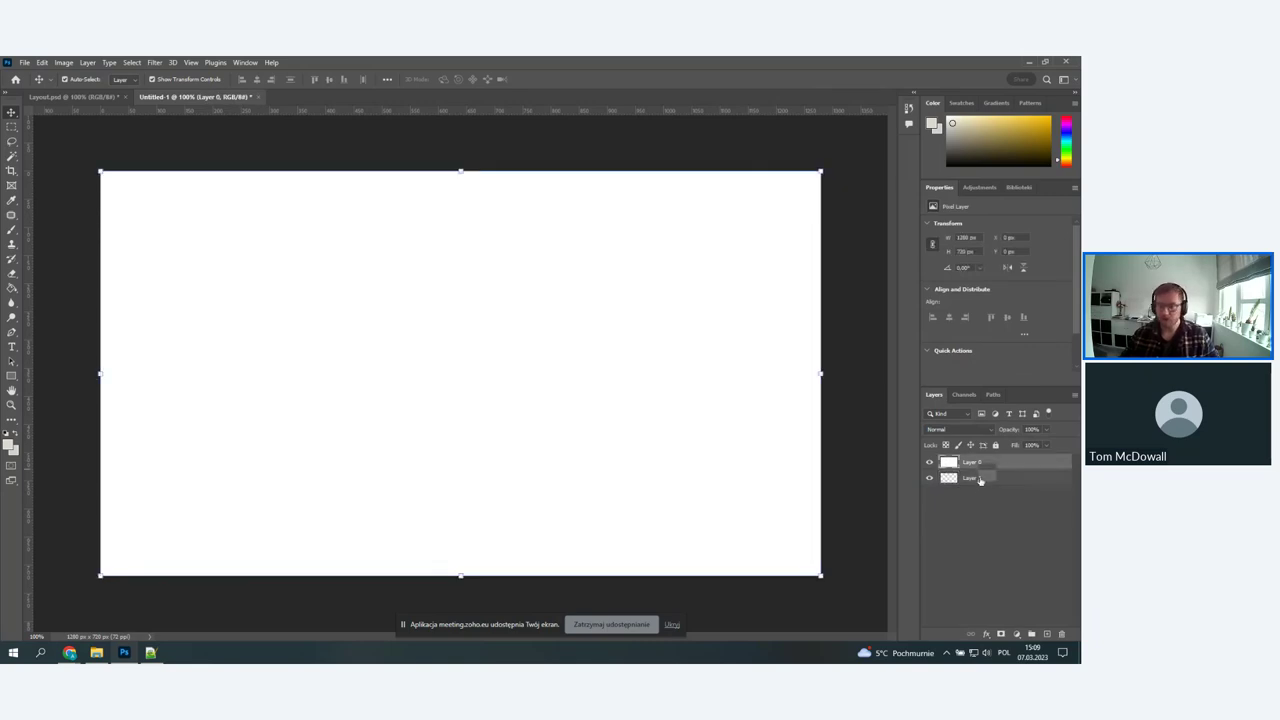
click(980, 480)
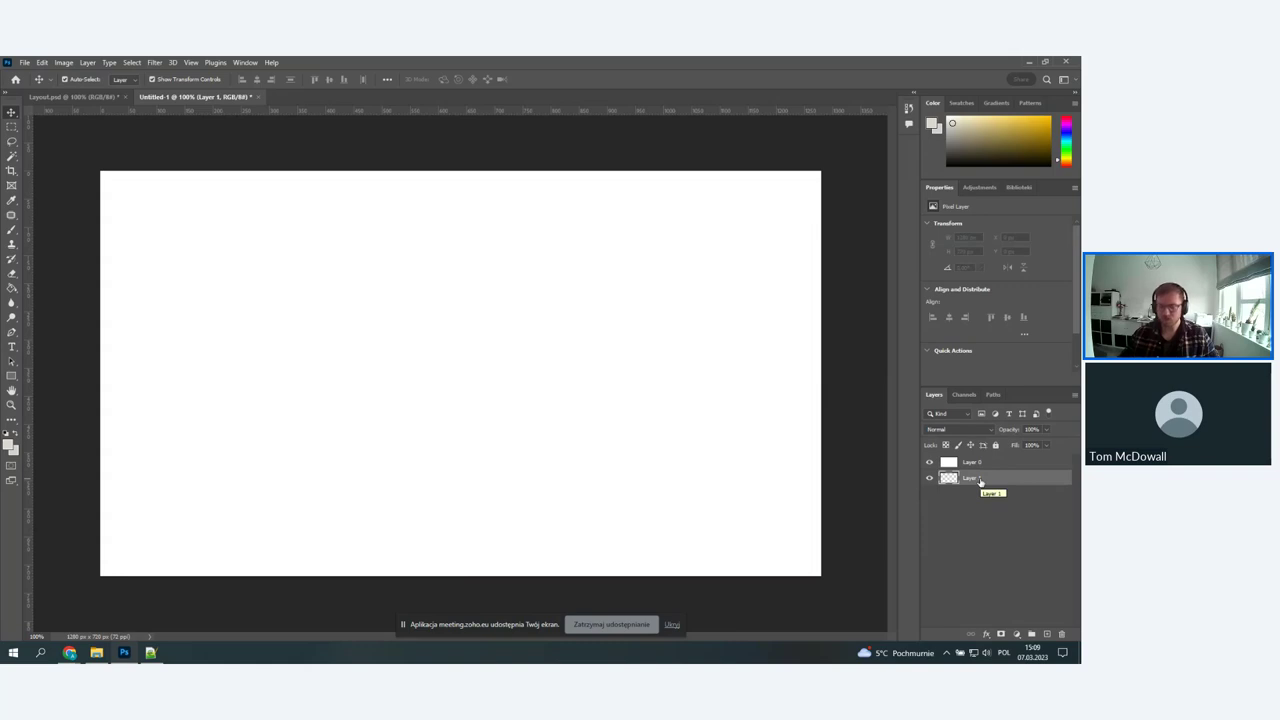
key(Delete)
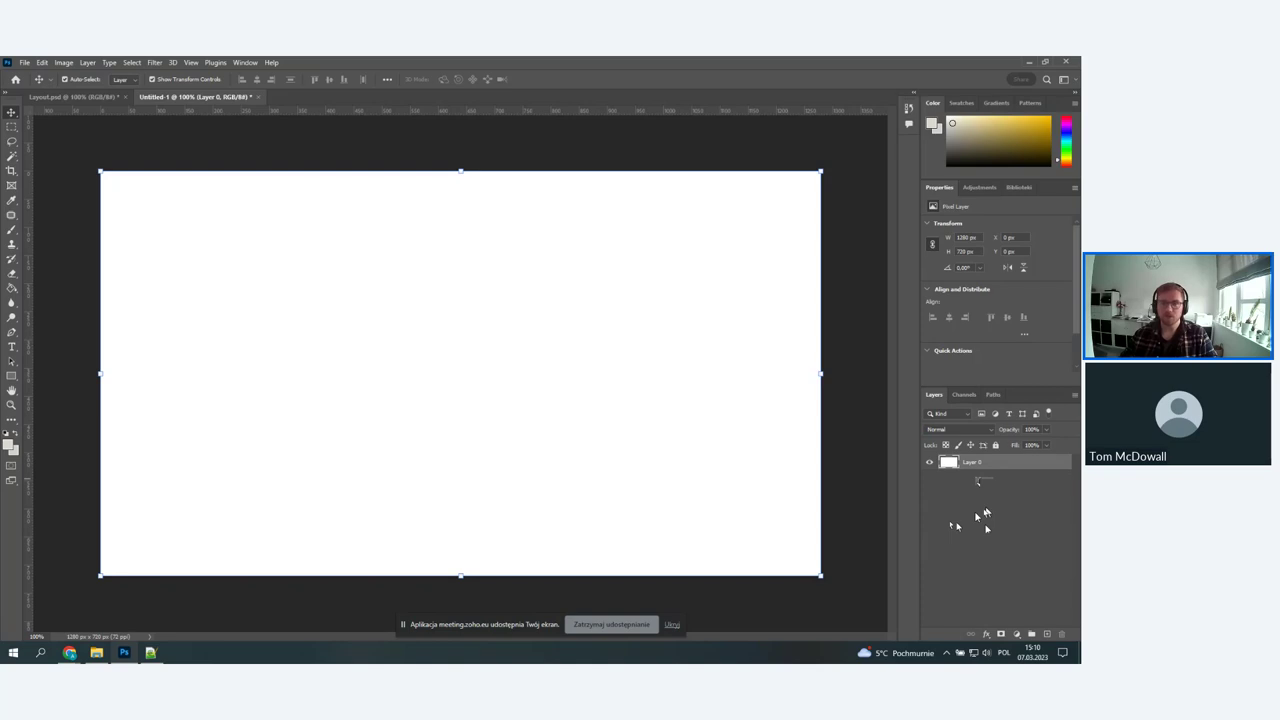
click(86, 96)
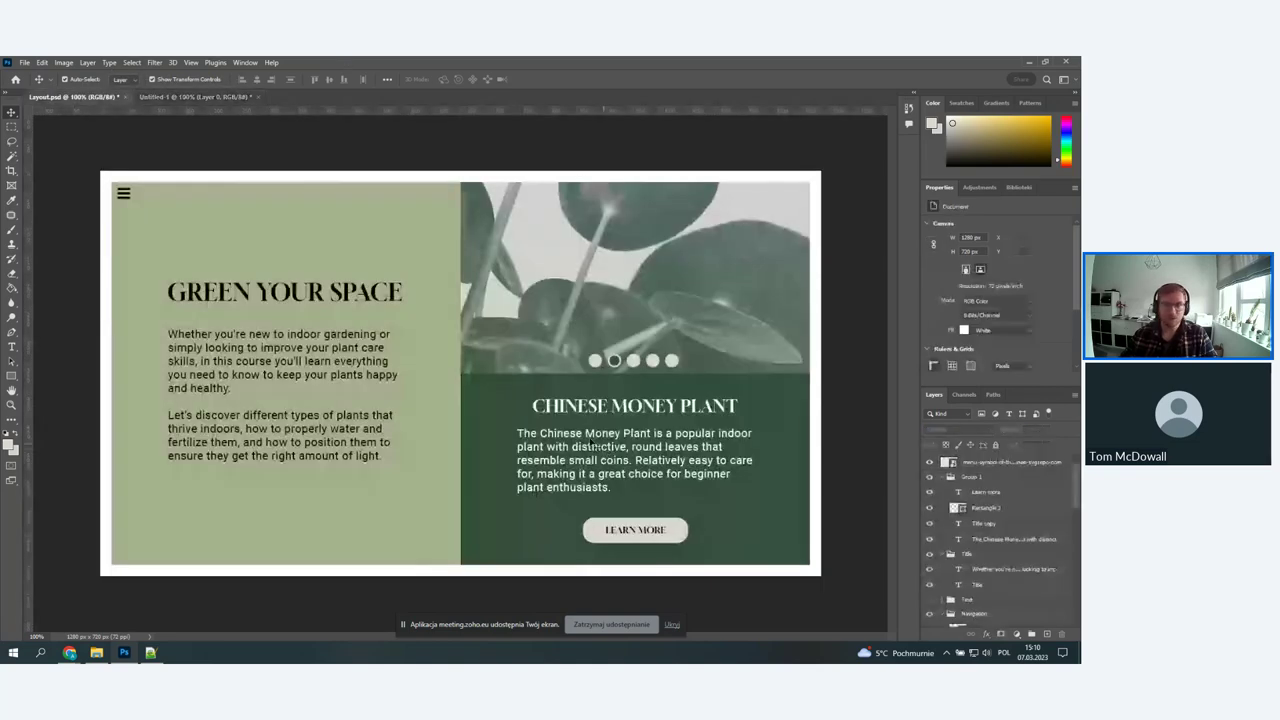
scroll(1002, 542, down, 3)
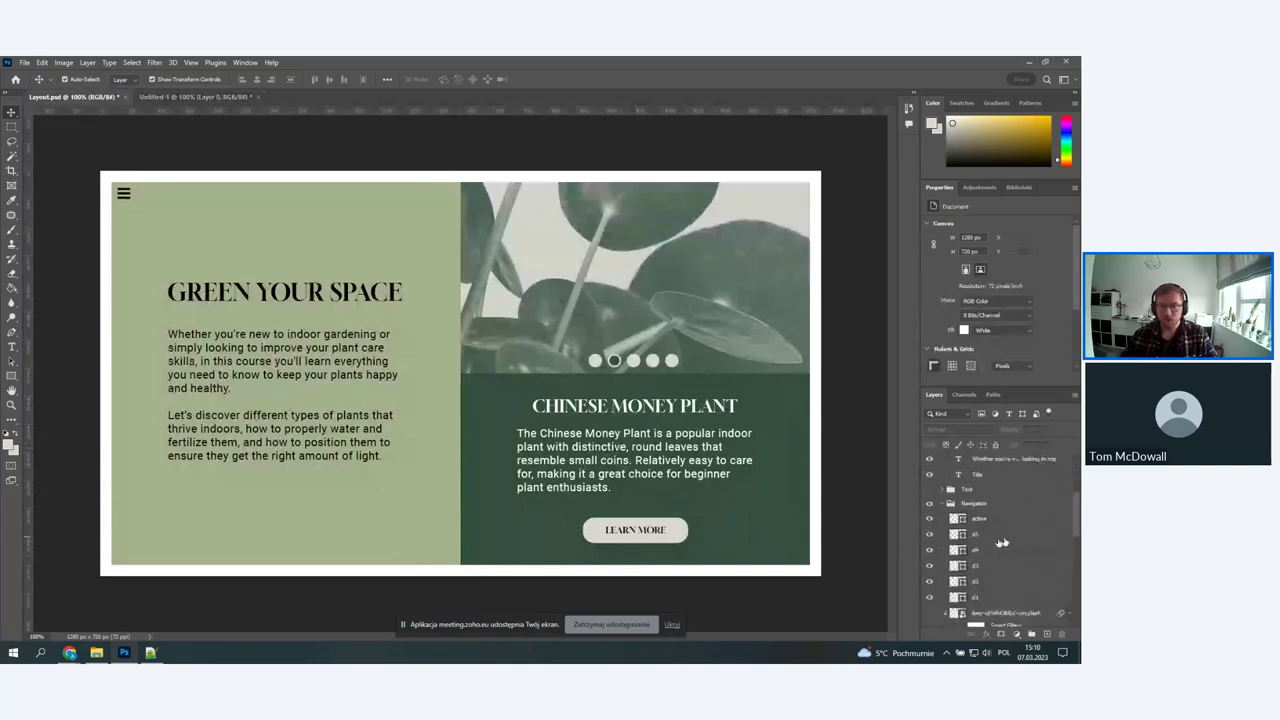
scroll(1002, 542, down, 5)
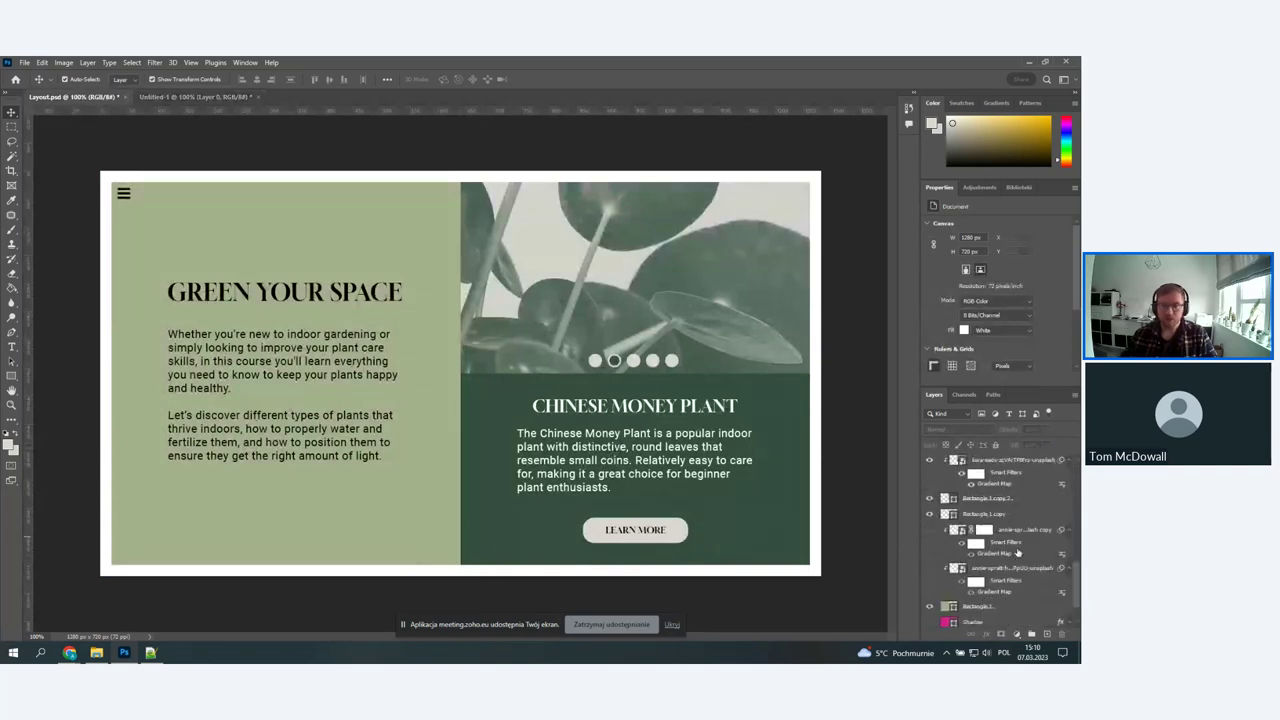
scroll(1017, 551, down, 2)
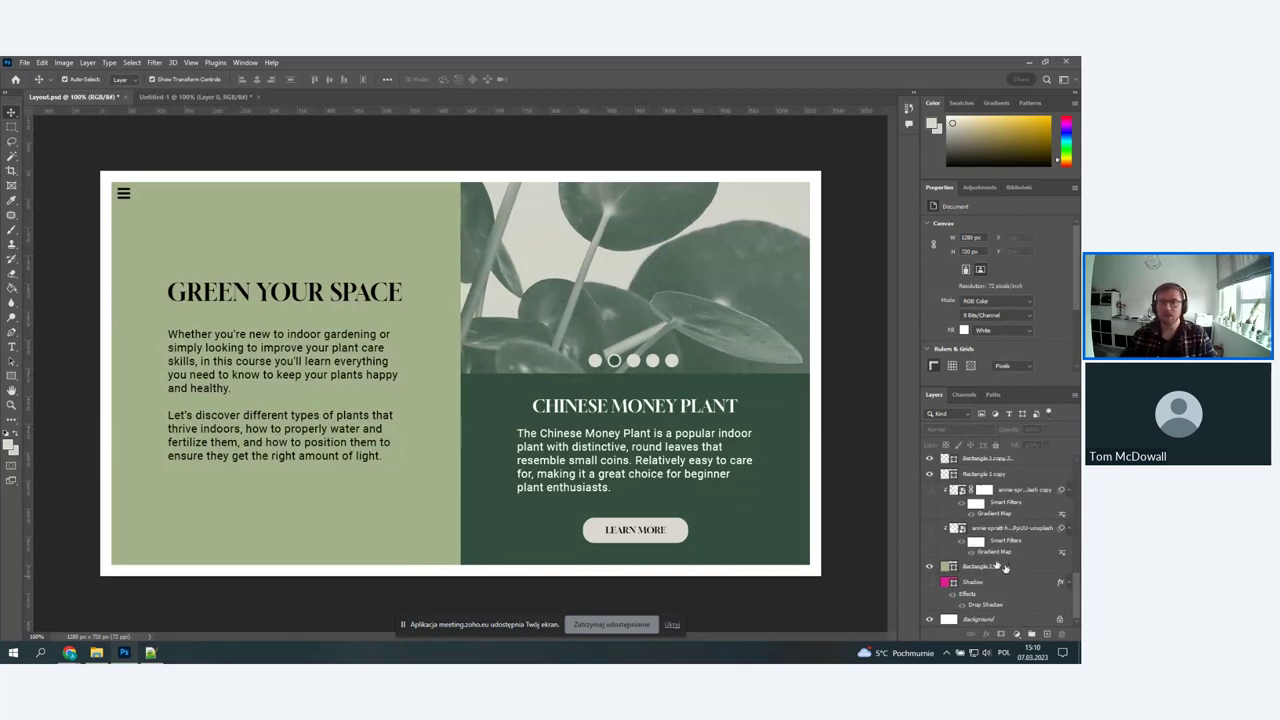
scroll(1010, 570, up, 5)
scroll(1012, 571, up, 2)
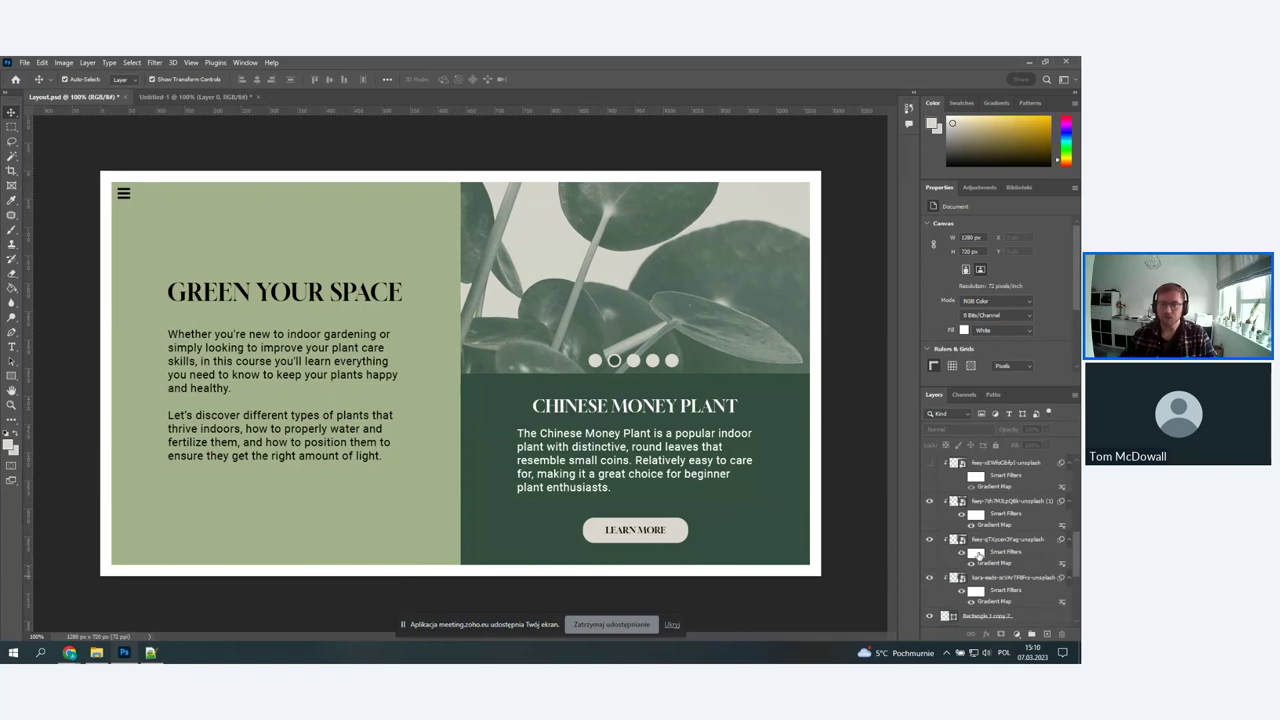
scroll(1012, 575, up, 8)
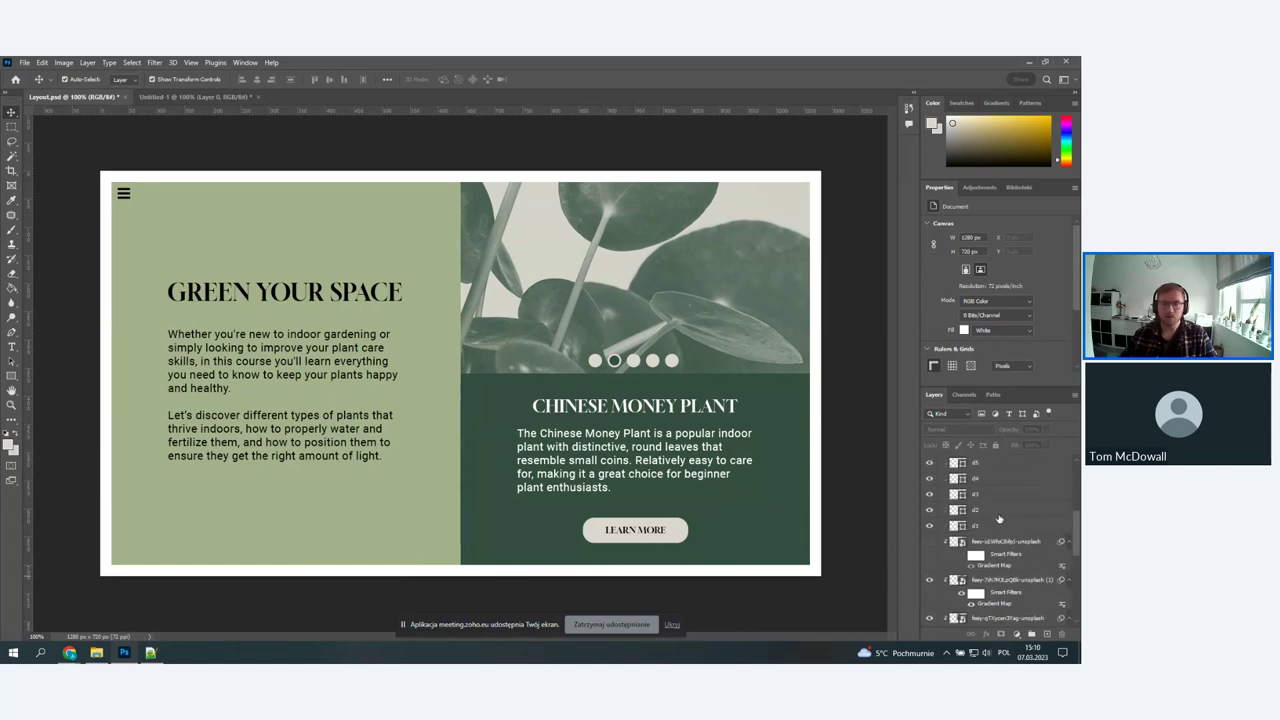
click(192, 97)
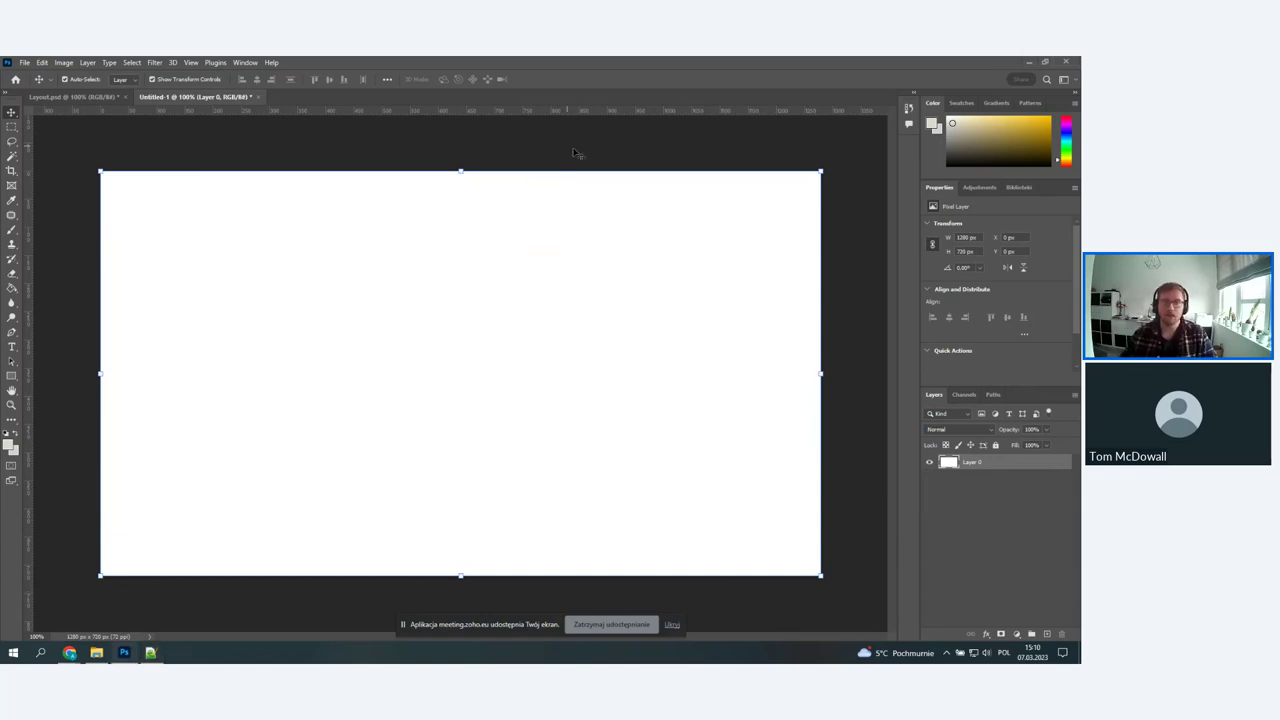
- Toggle guide visibility off and back on, then clear all guides
click(605, 151)
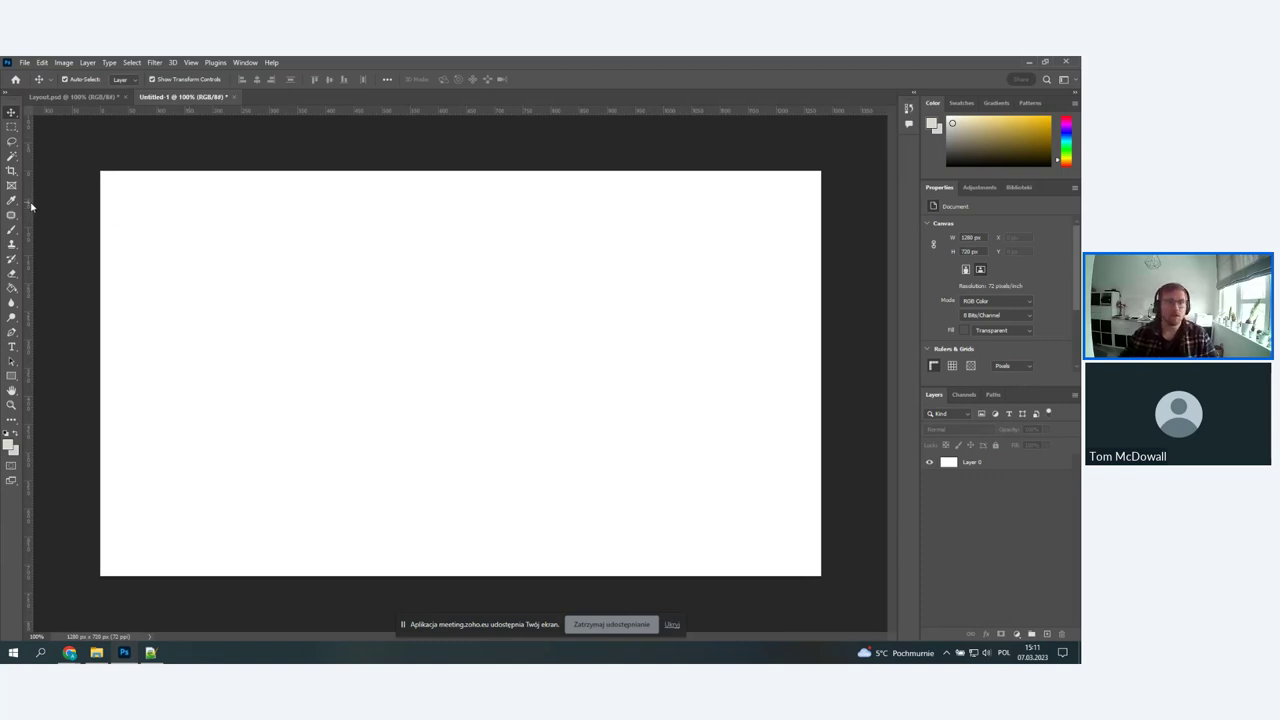
key(ctrl+semicolon)
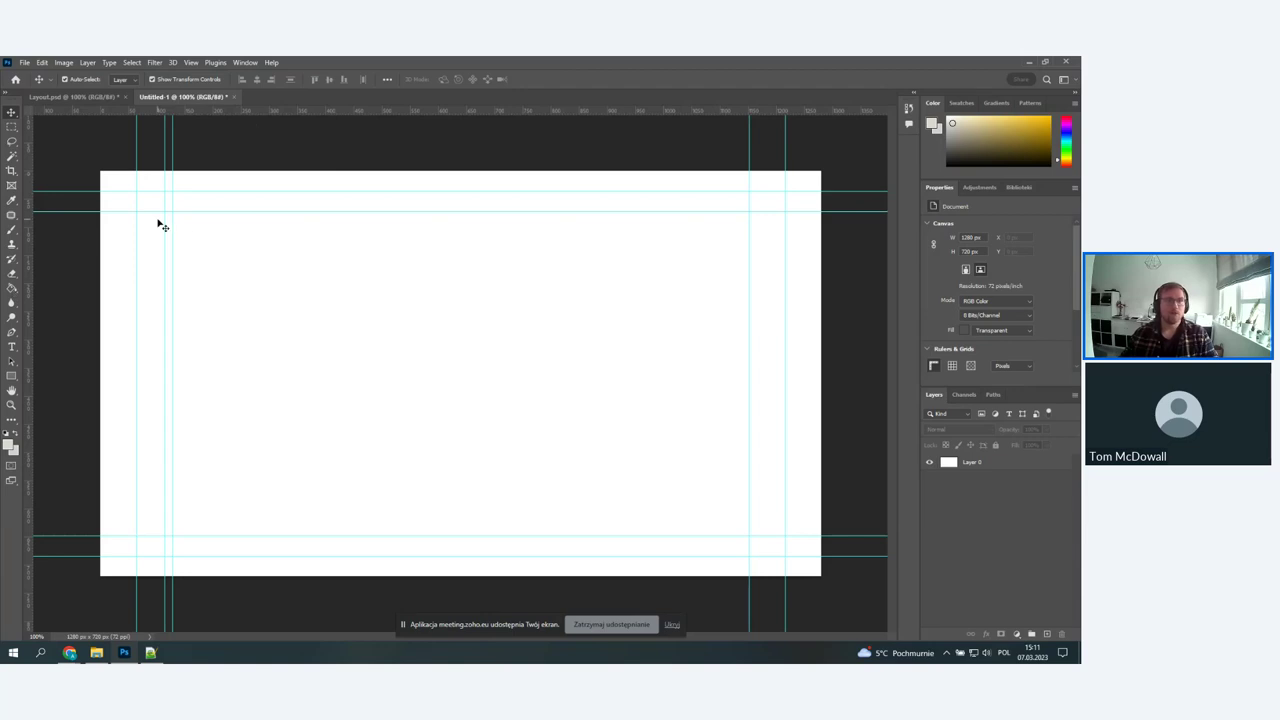
click(190, 62)
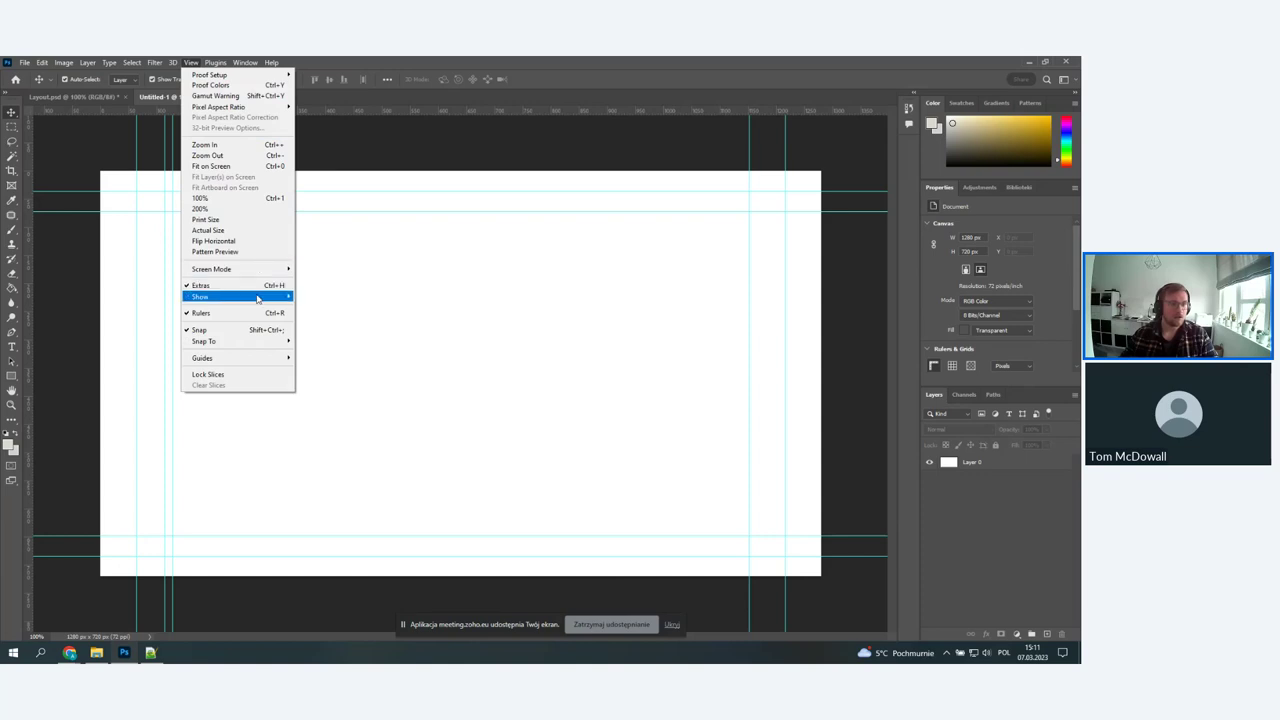
mouse_move(268, 298)
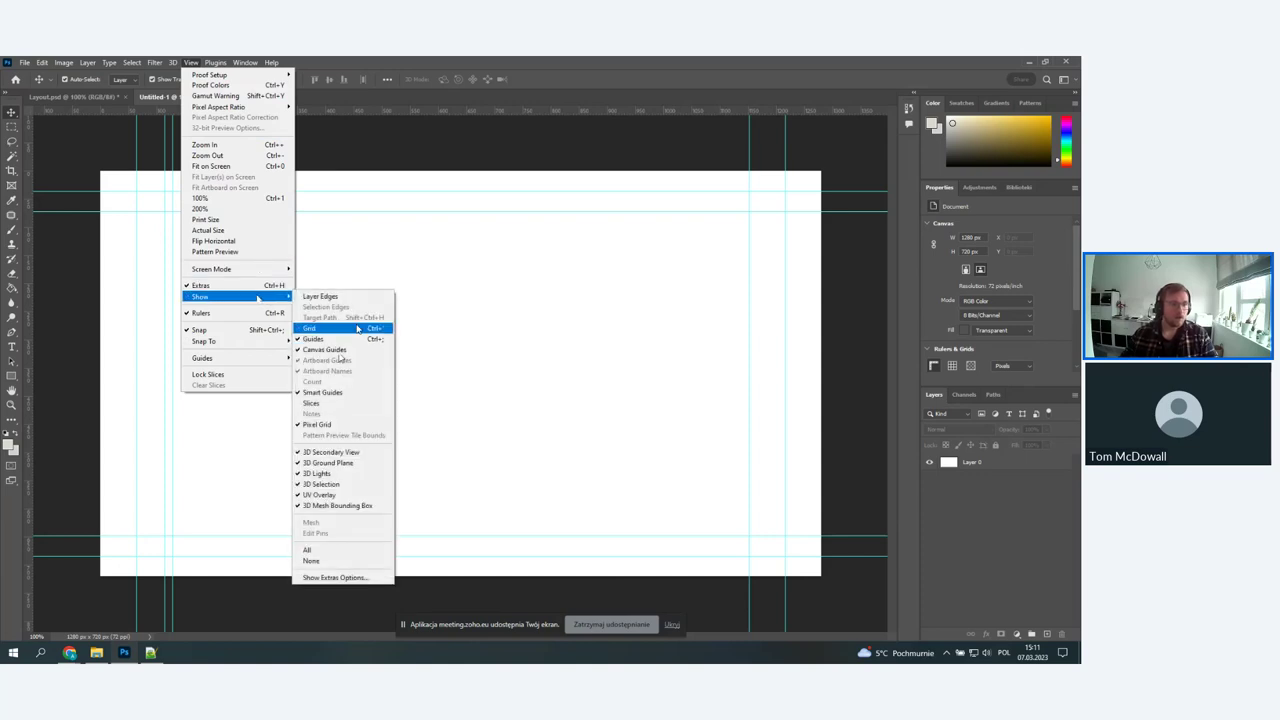
click(327, 340)
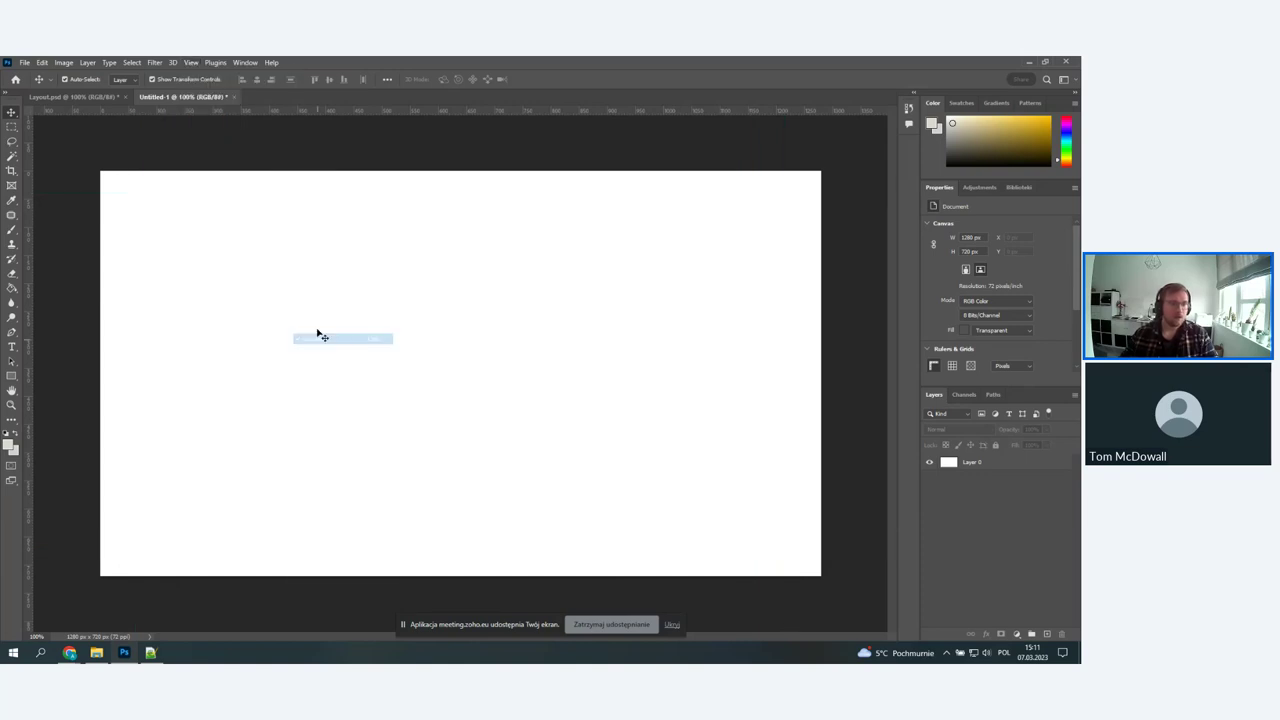
click(190, 64)
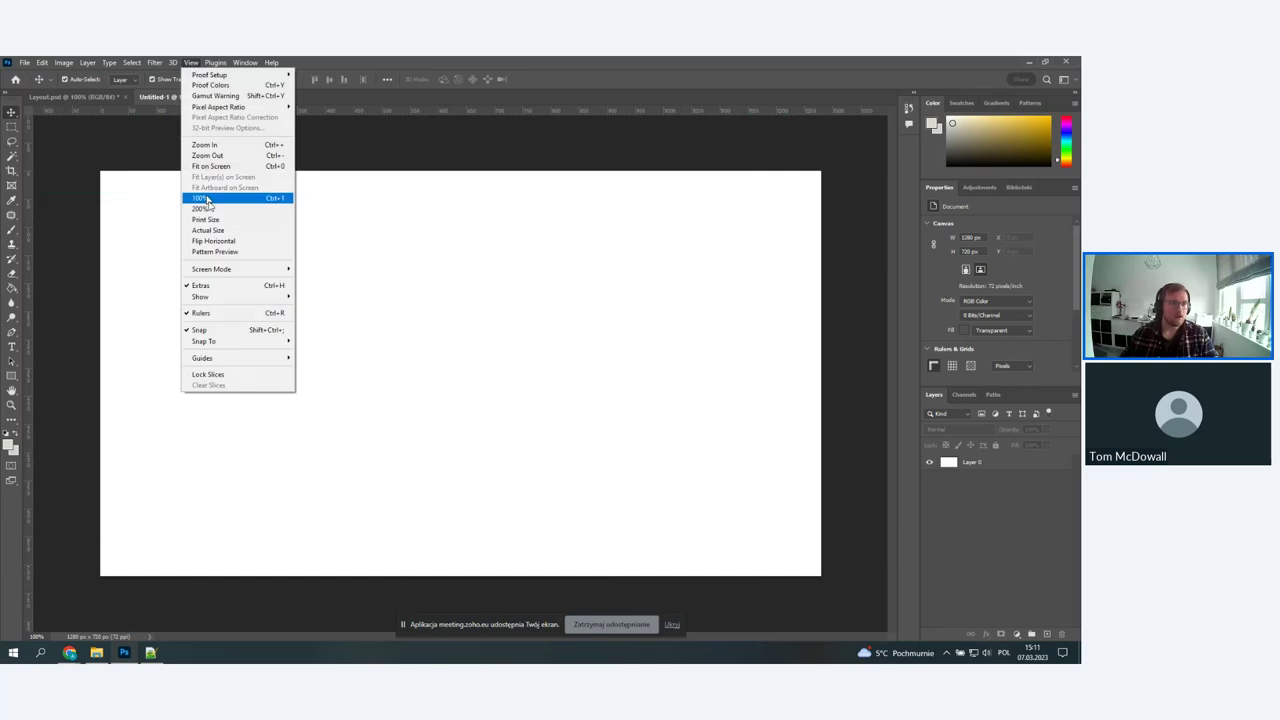
mouse_move(249, 297)
click(320, 339)
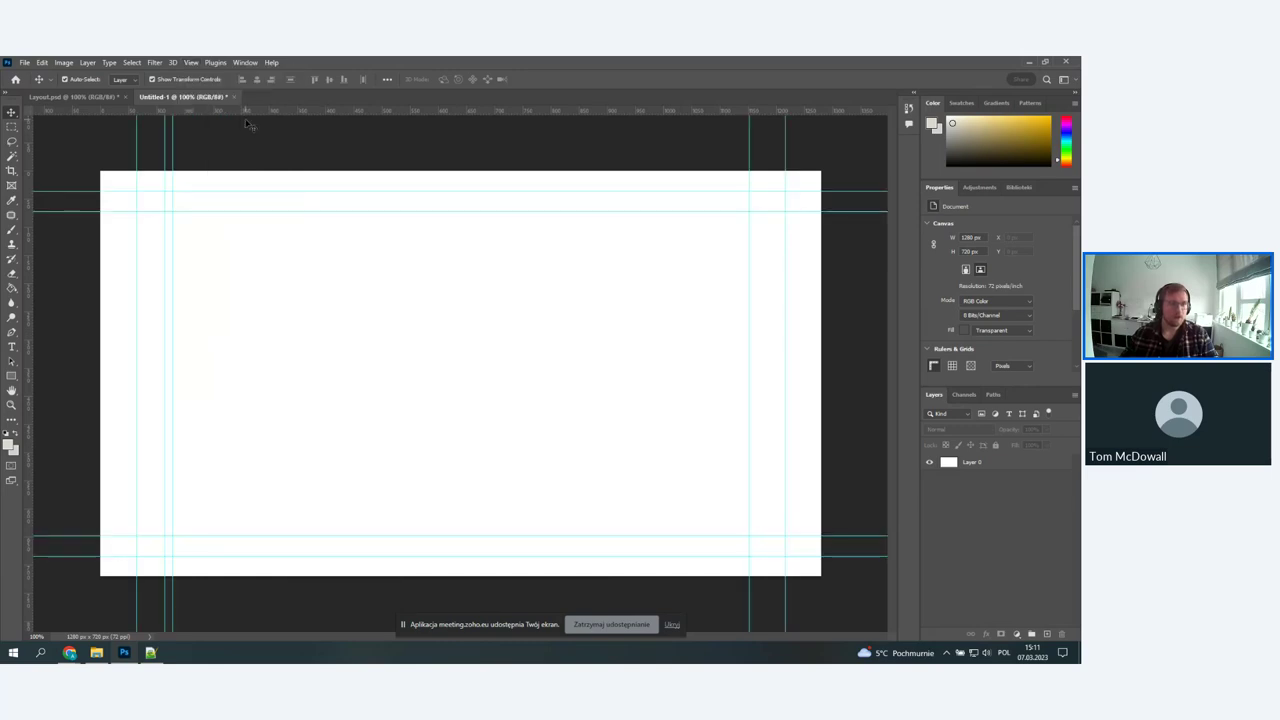
click(191, 63)
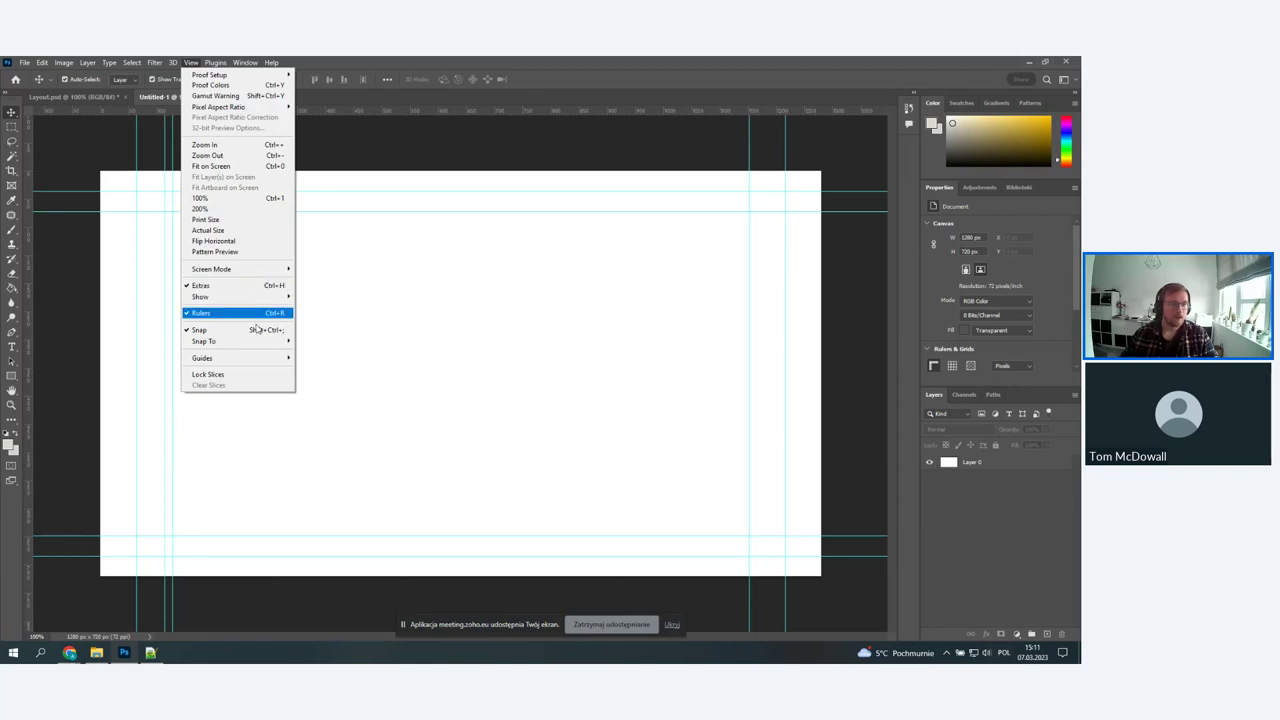
mouse_move(258, 357)
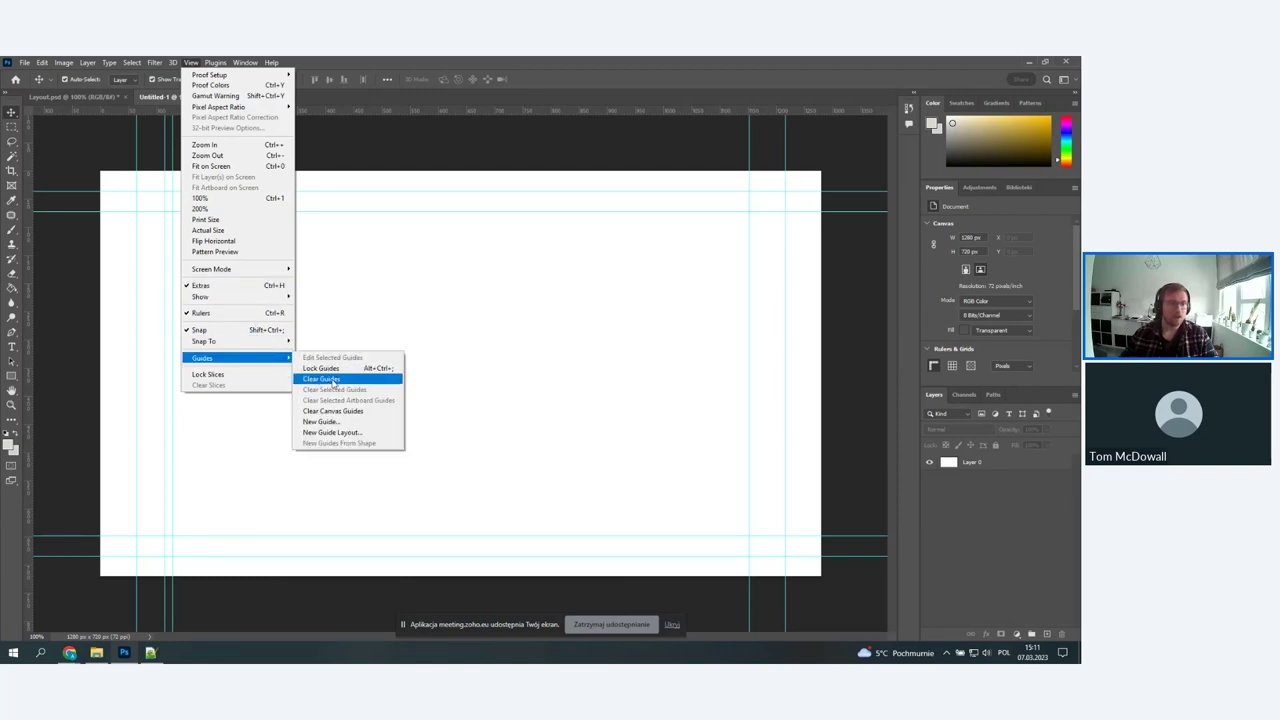
click(334, 380)
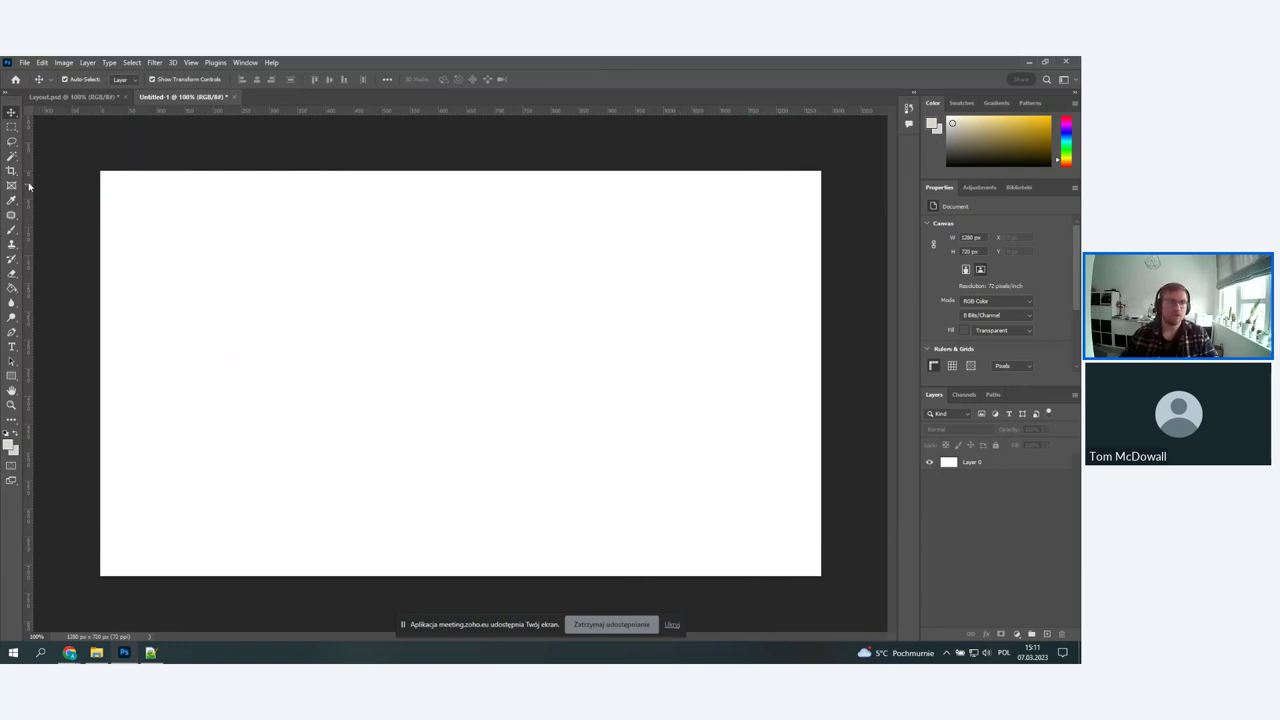
- Drag a test vertical guide at 440 px and several horizontal guides, then clear them
drag(30, 188, 352, 275)
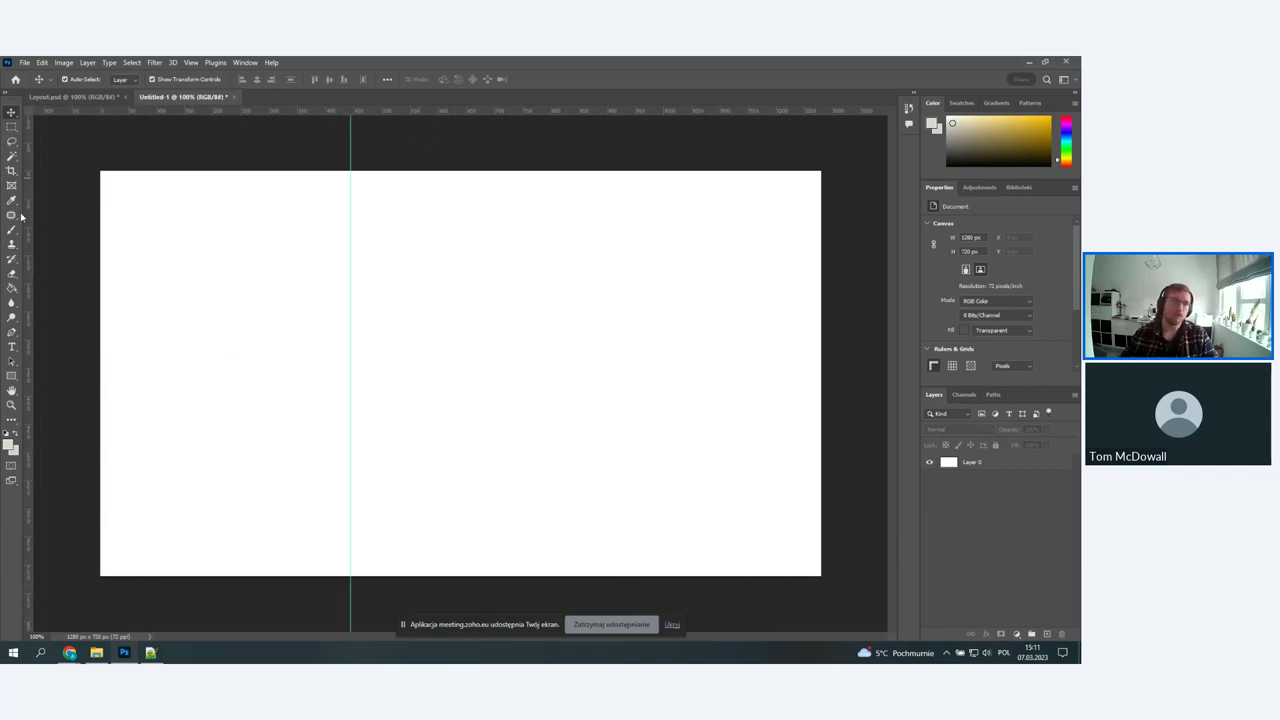
drag(392, 110, 394, 237)
drag(450, 110, 460, 286)
drag(457, 110, 438, 321)
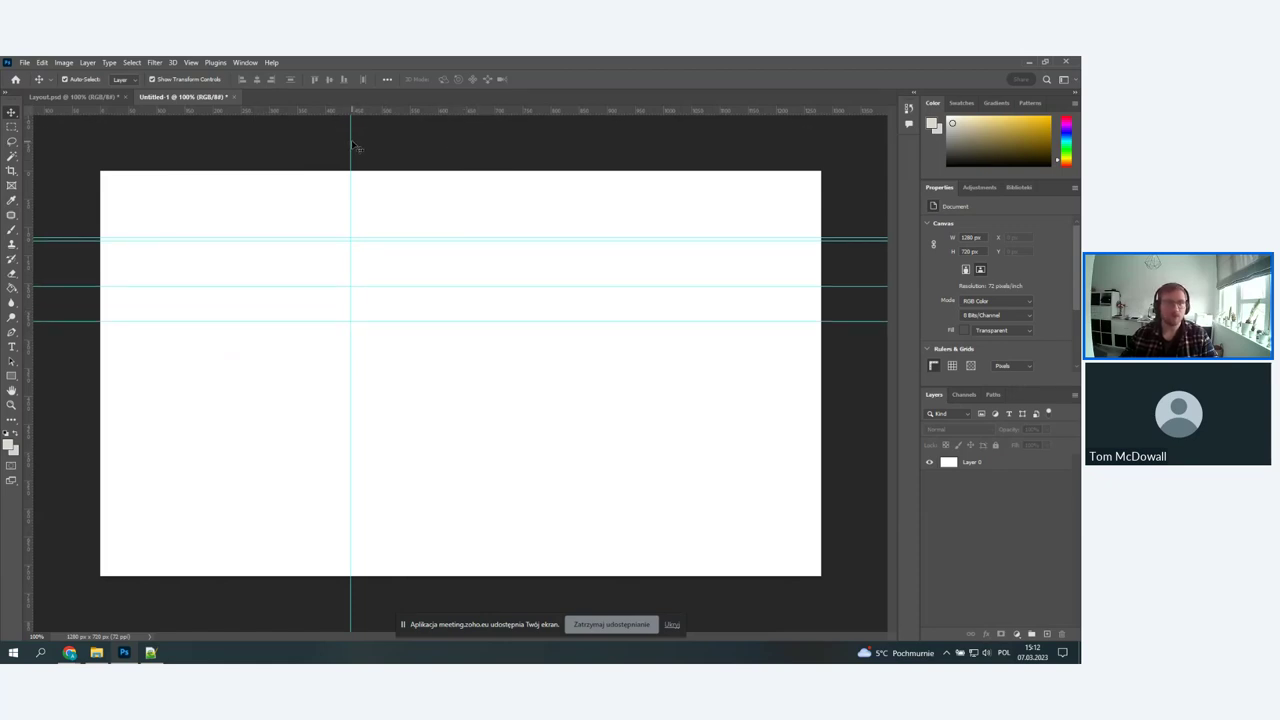
drag(350, 141, 25, 140)
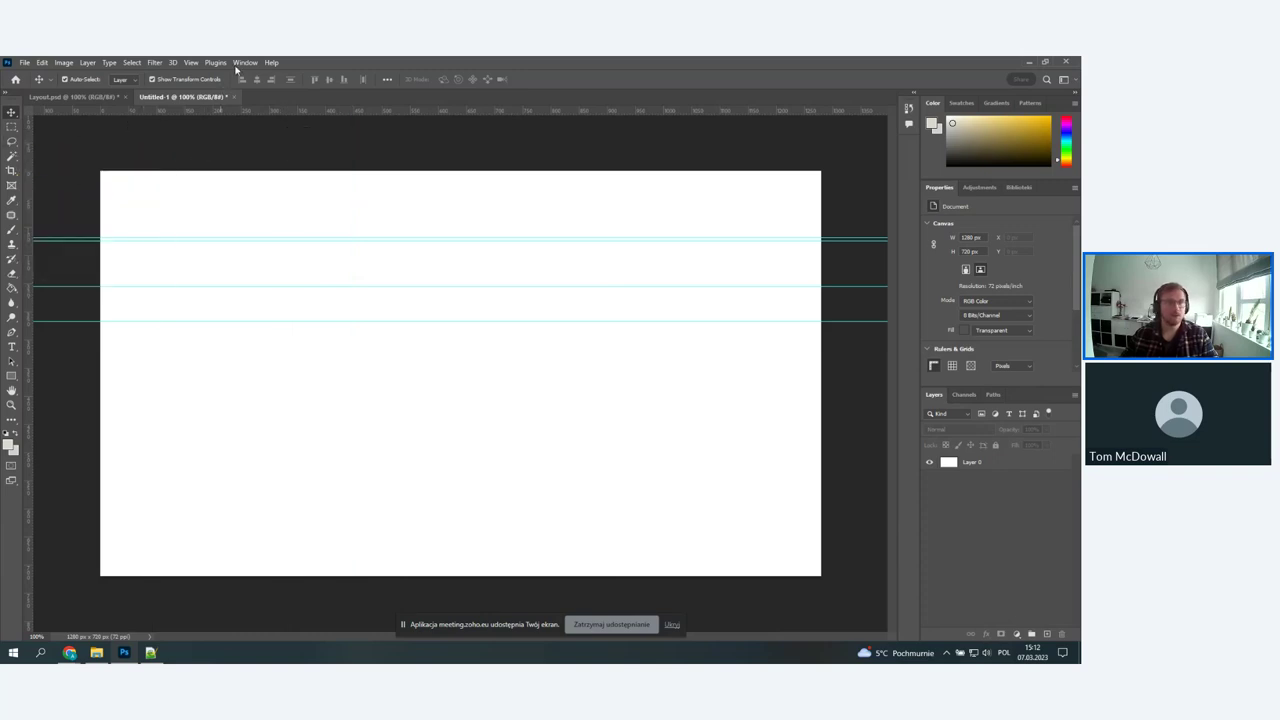
click(191, 63)
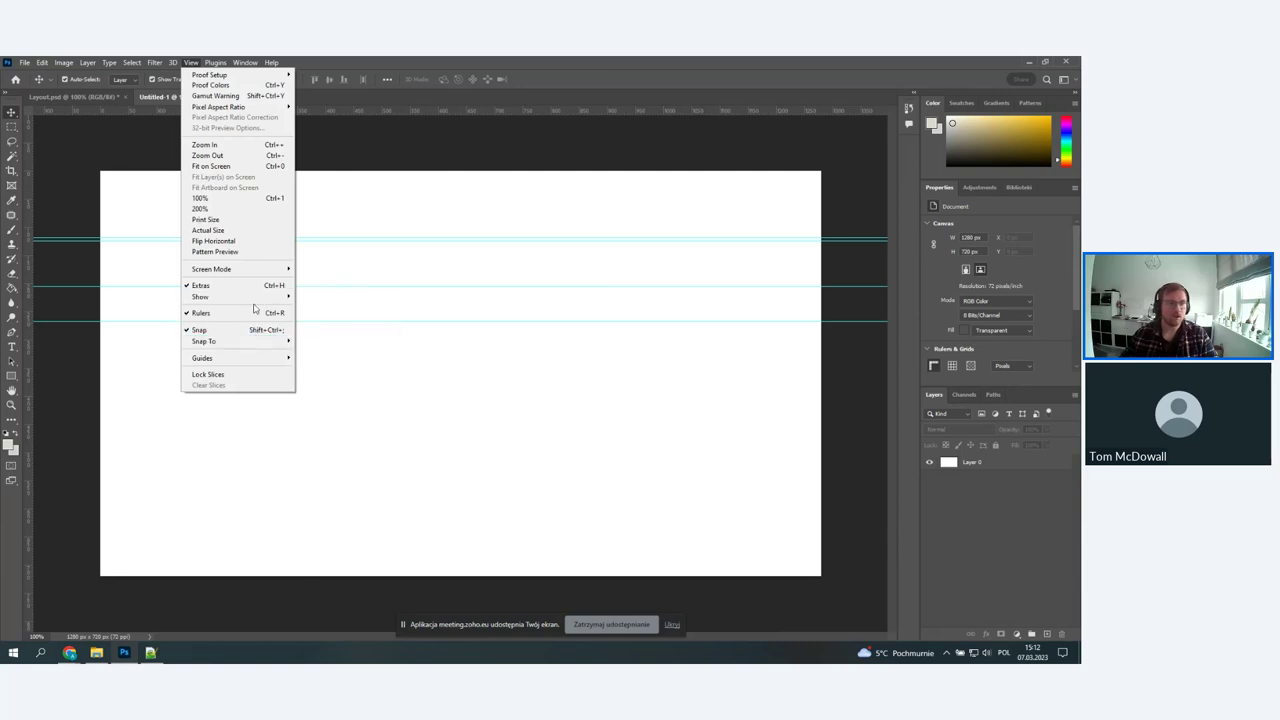
click(191, 62)
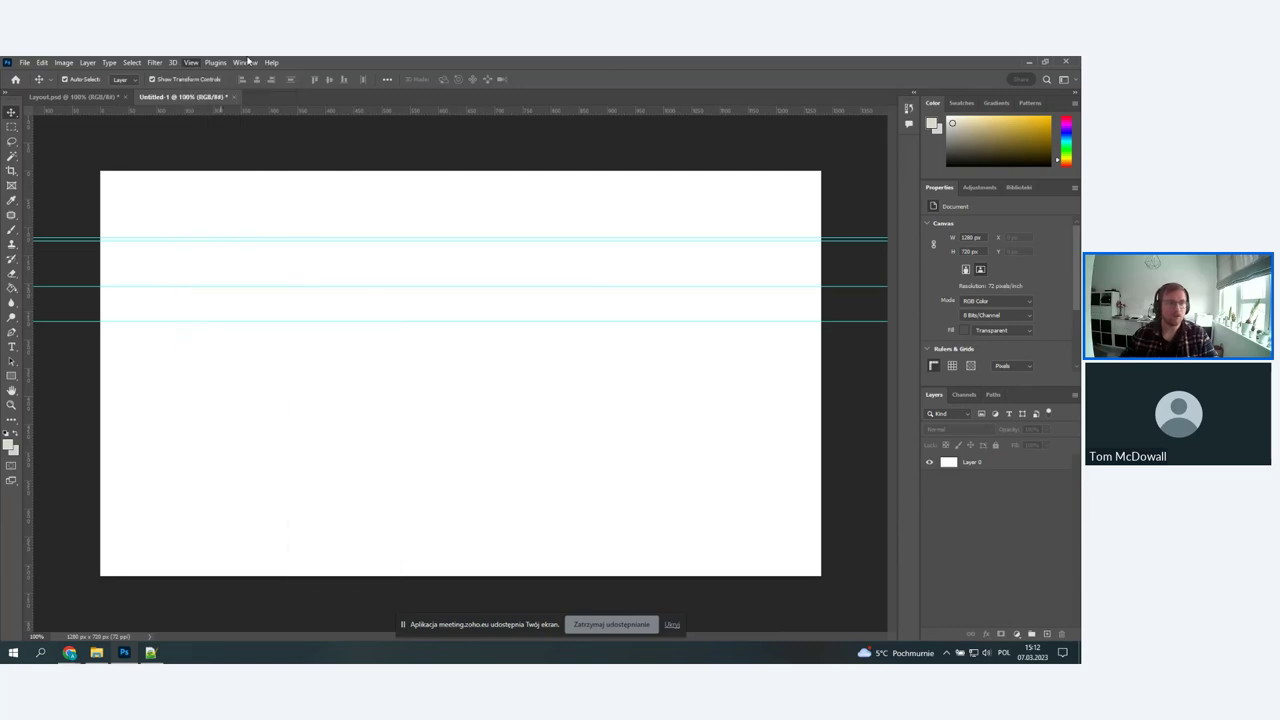
click(245, 62)
mouse_move(191, 62)
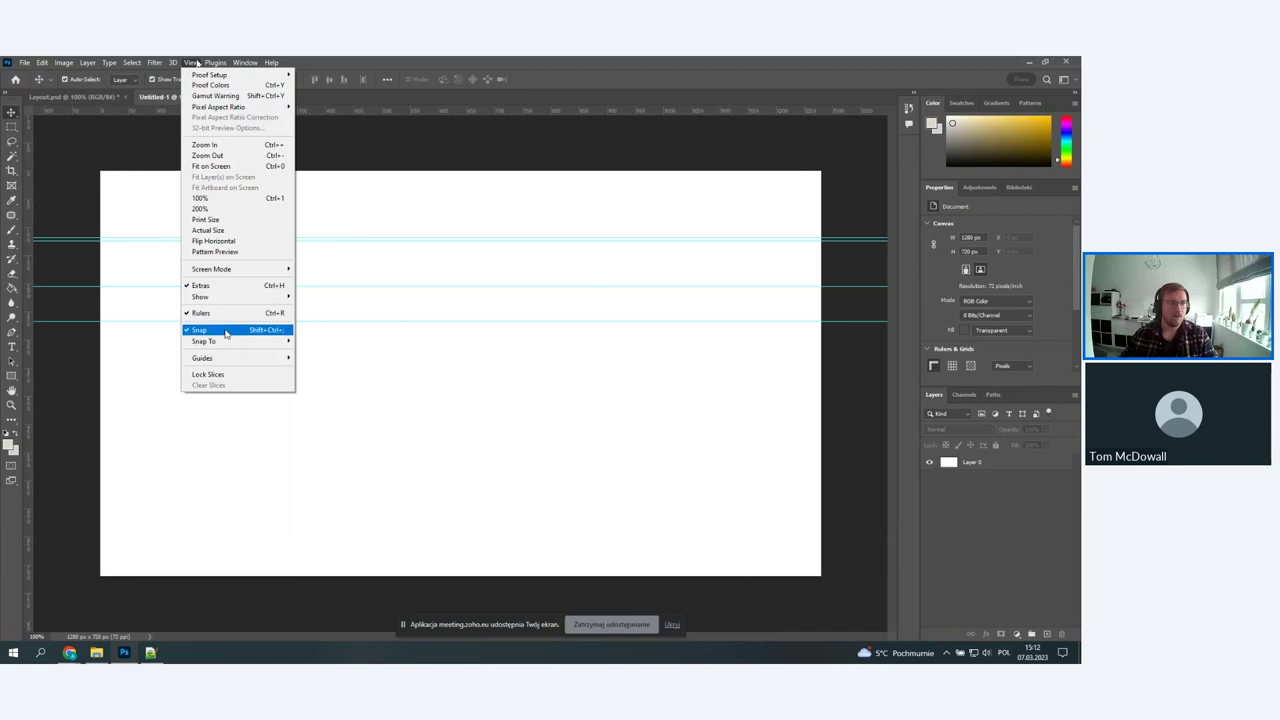
mouse_move(230, 358)
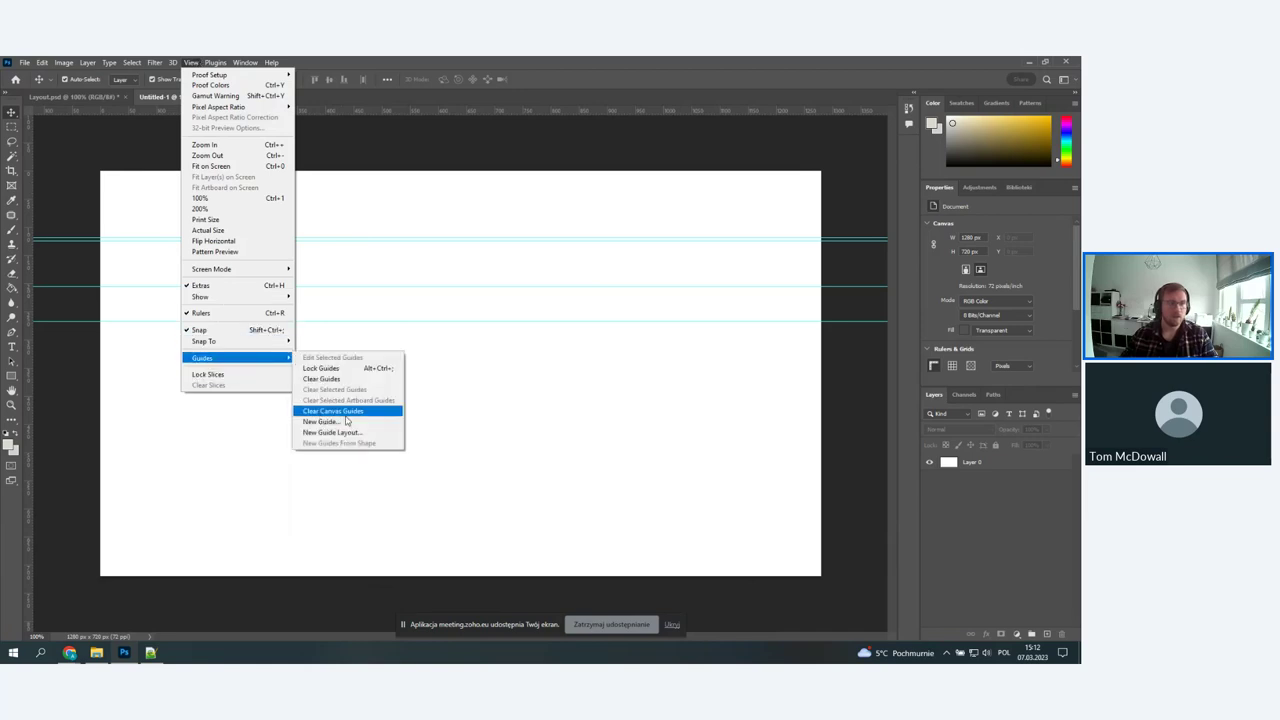
click(330, 379)
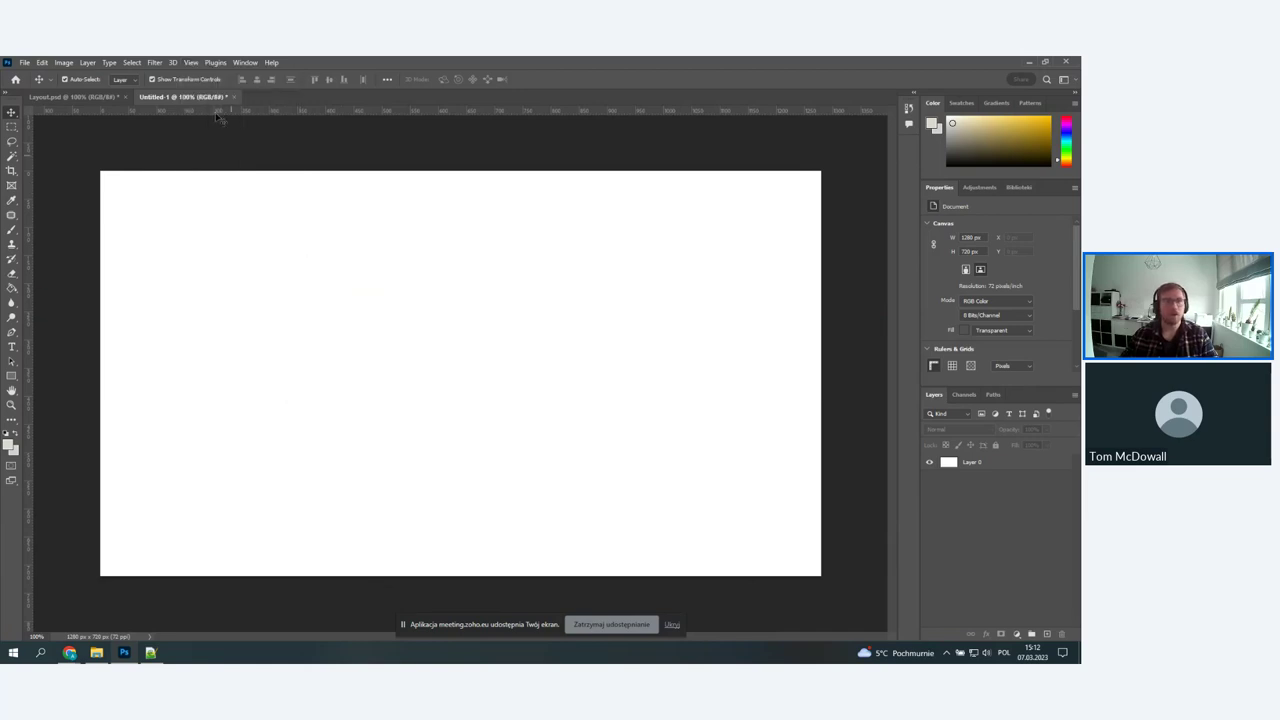
- Compare with Layout.psd, add guides near the top, left edge and at 85 px, then clear them
click(75, 97)
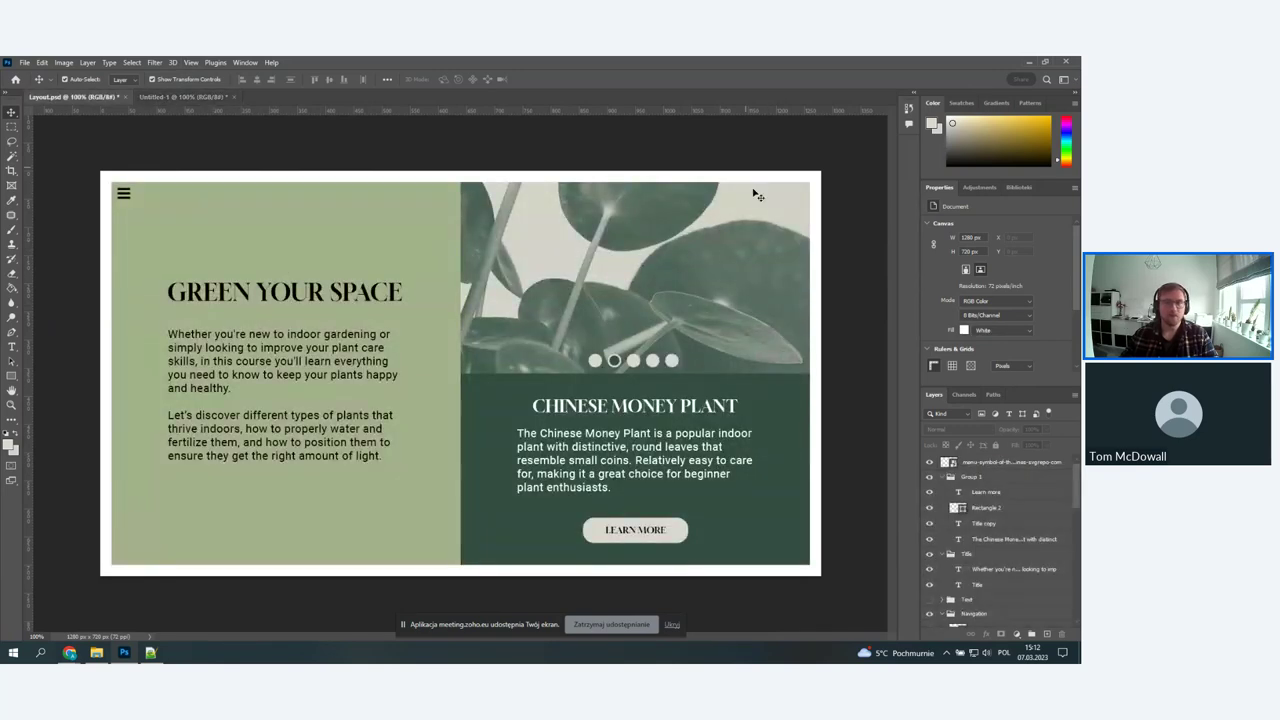
click(182, 97)
click(191, 62)
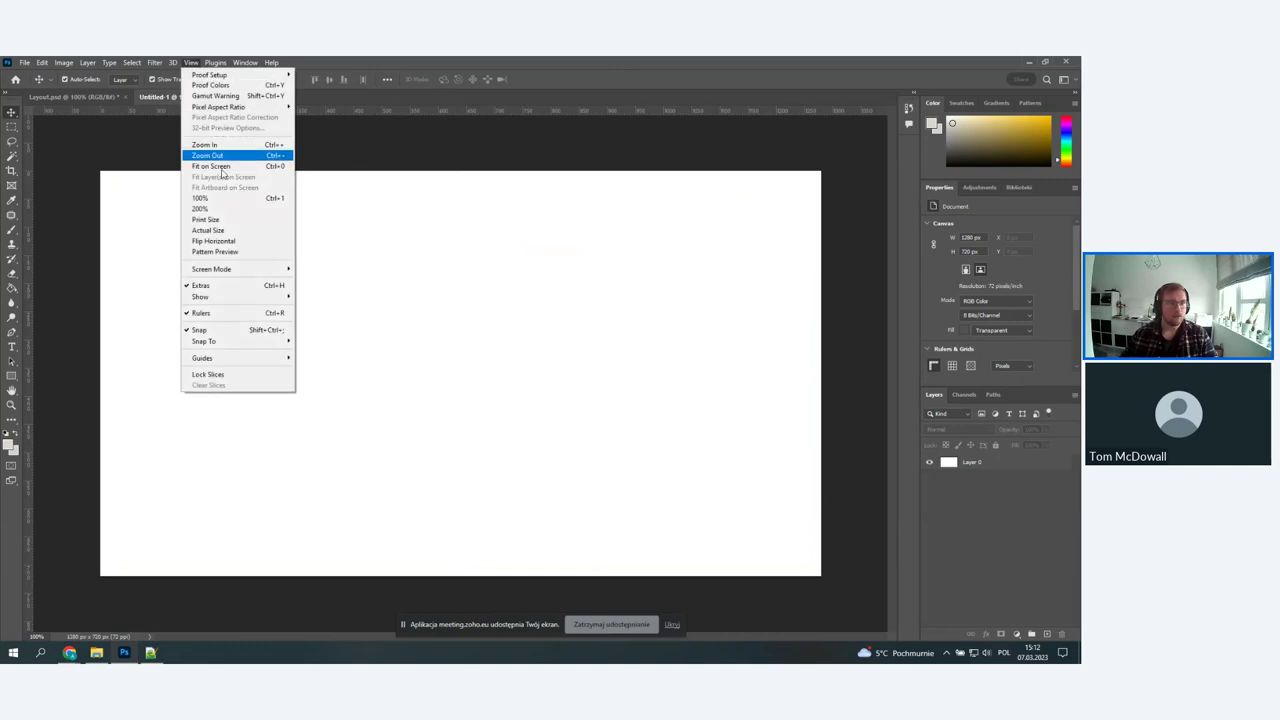
drag(472, 112, 480, 182)
drag(28, 152, 166, 268)
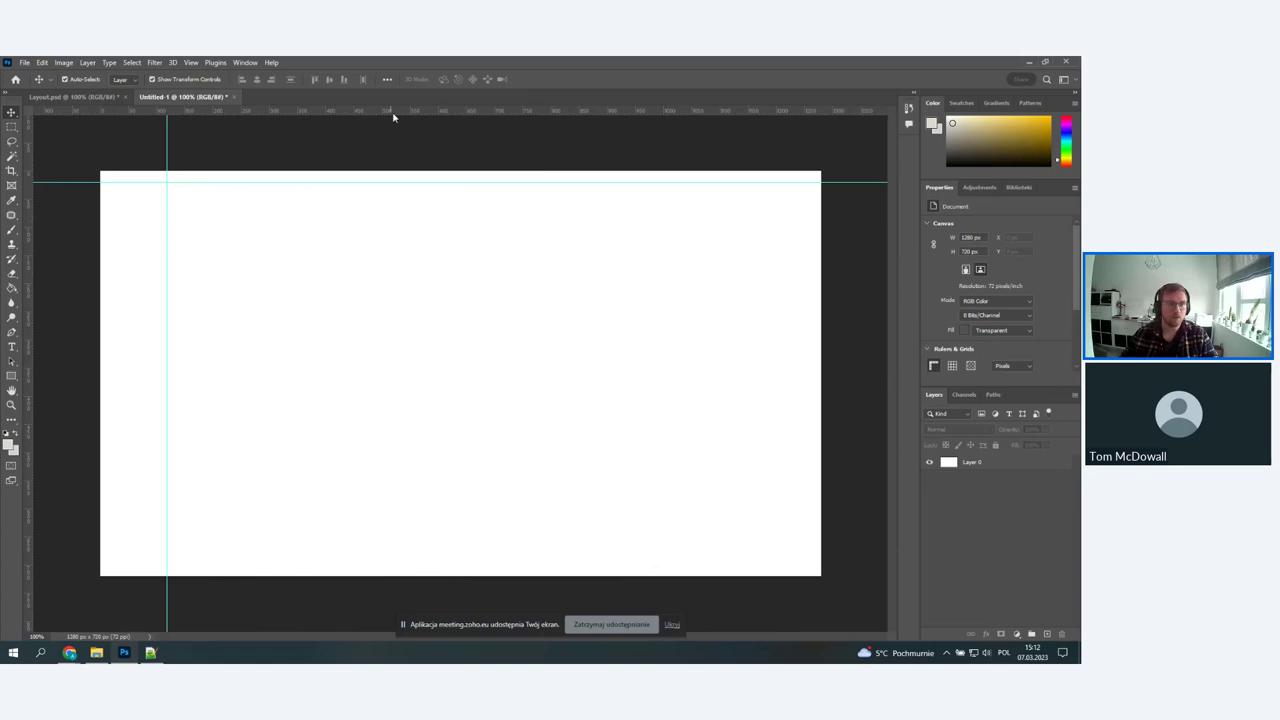
drag(393, 117, 358, 557)
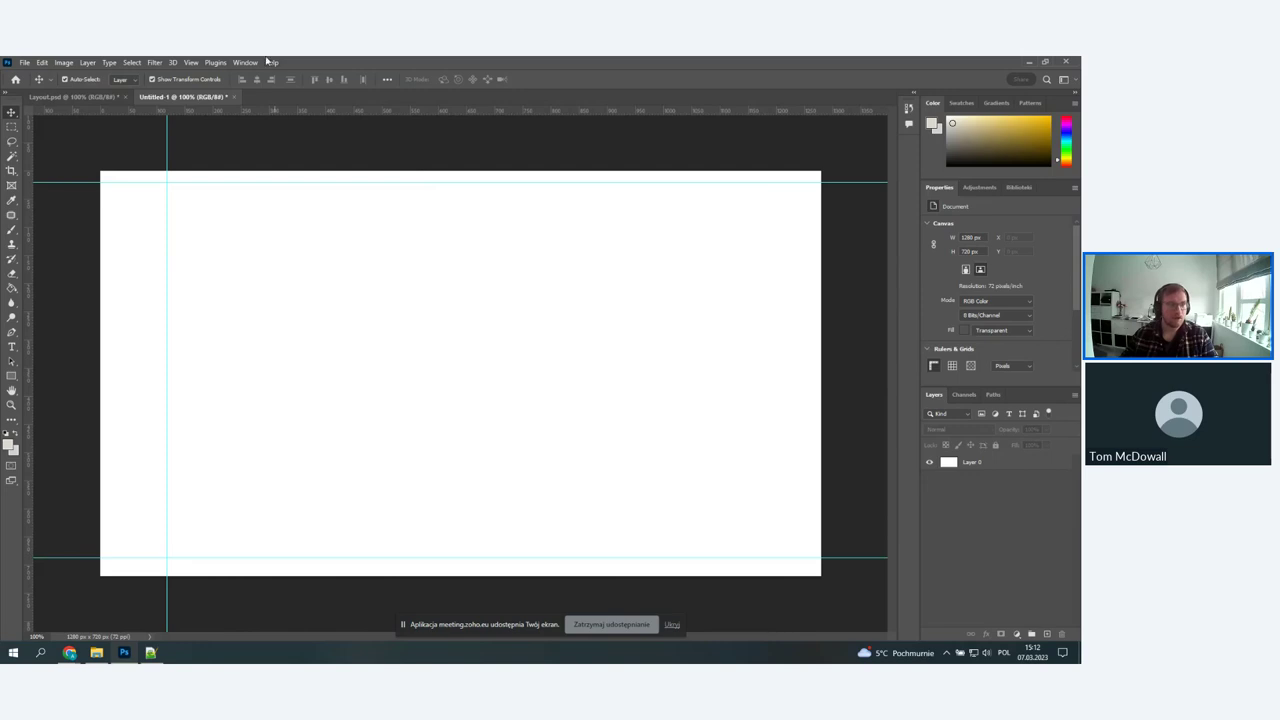
click(190, 62)
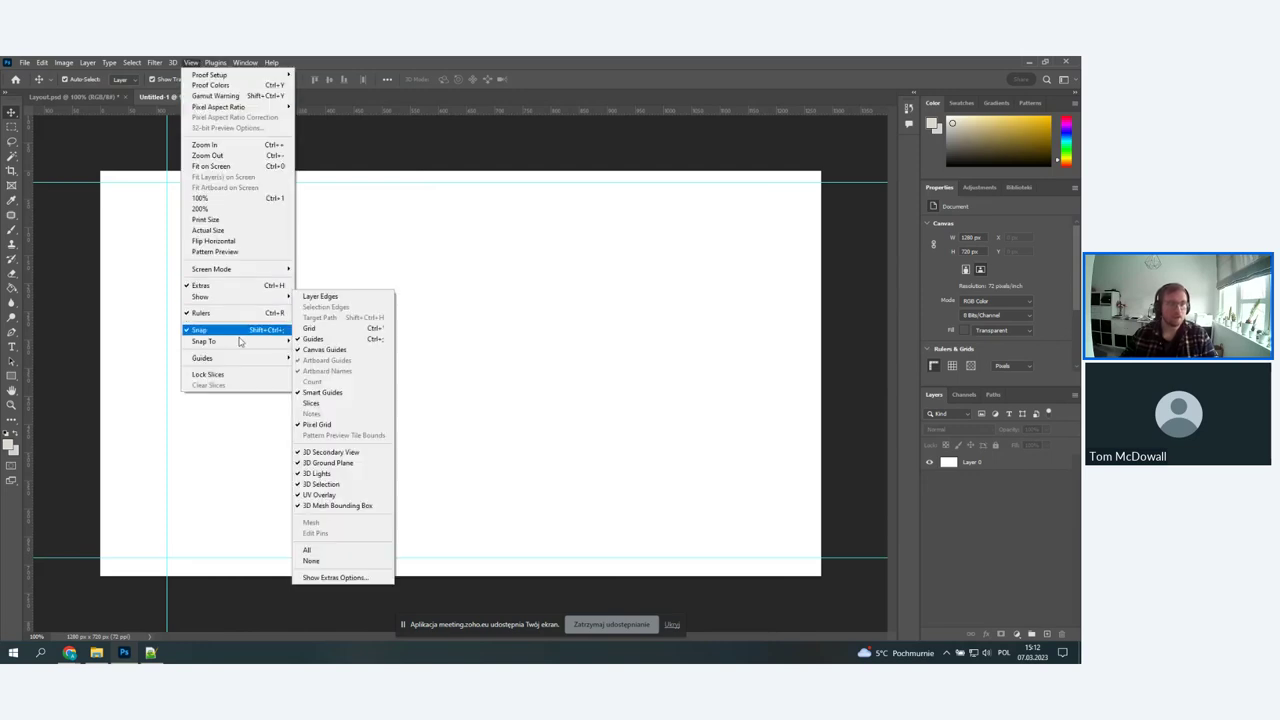
mouse_move(241, 362)
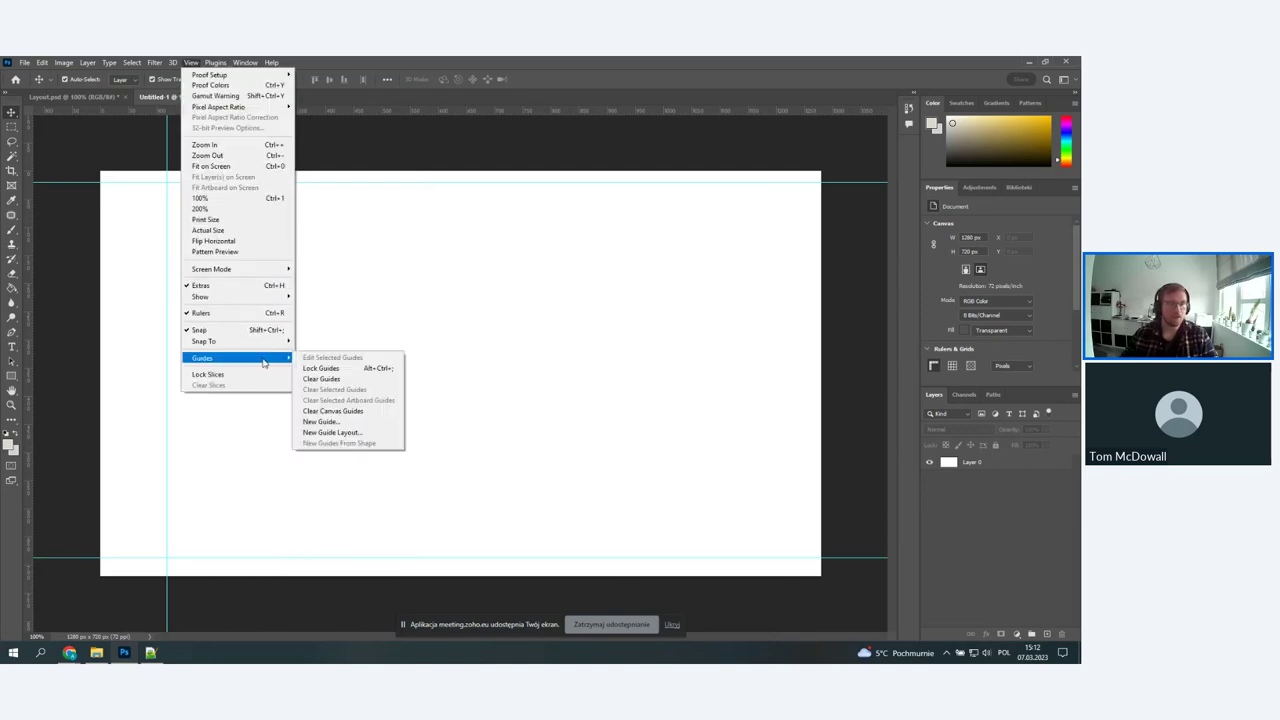
click(334, 384)
click(190, 62)
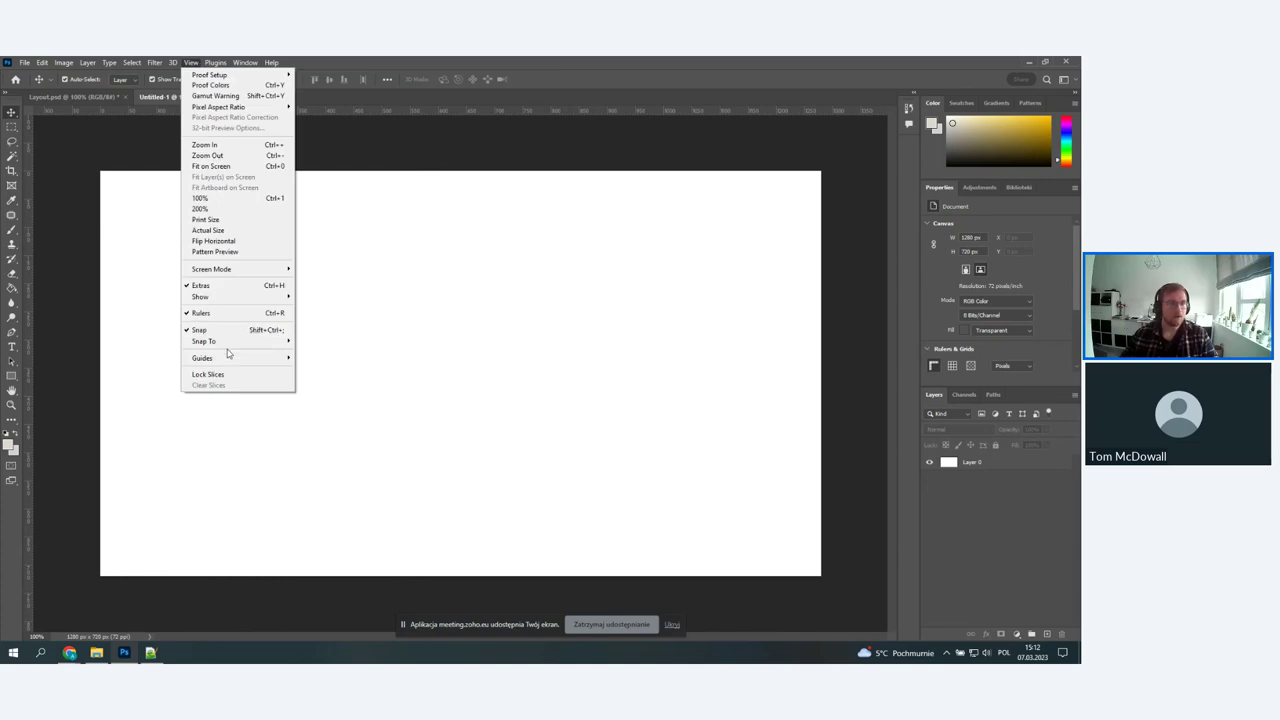
mouse_move(268, 360)
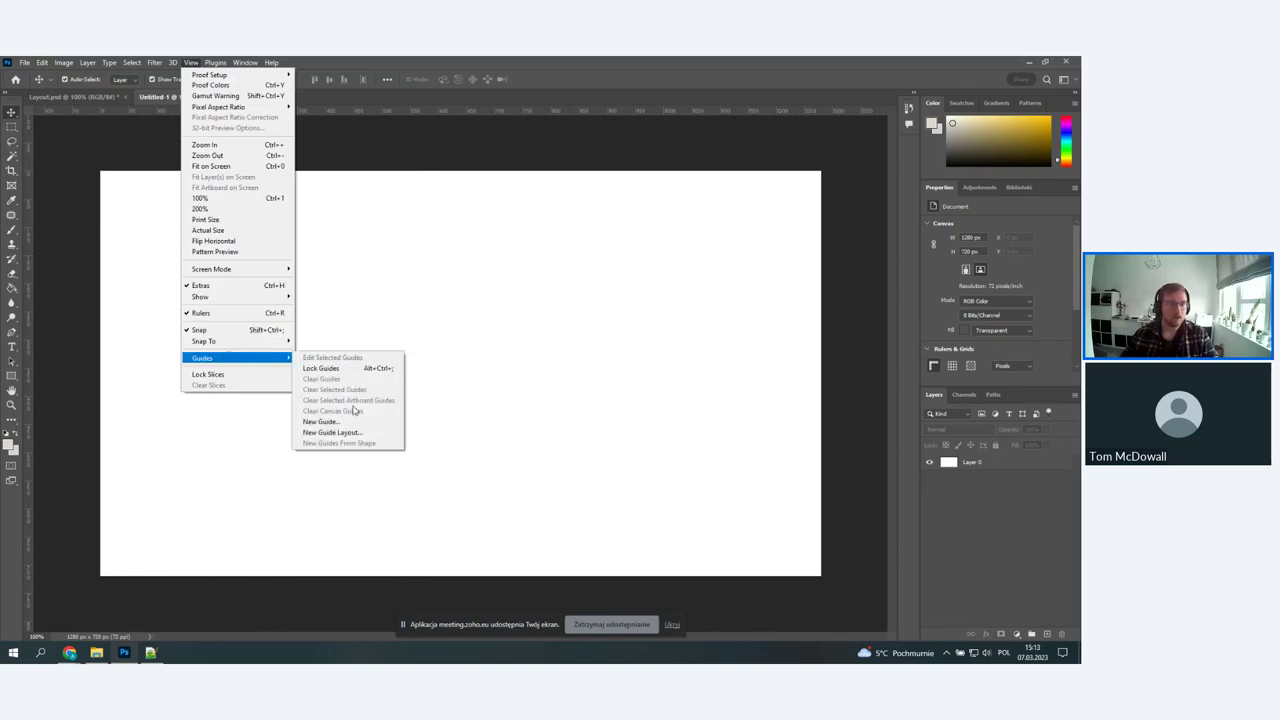
- In New Guide Layout, try 5 columns and rows, then keep only 20 px margins
click(336, 432)
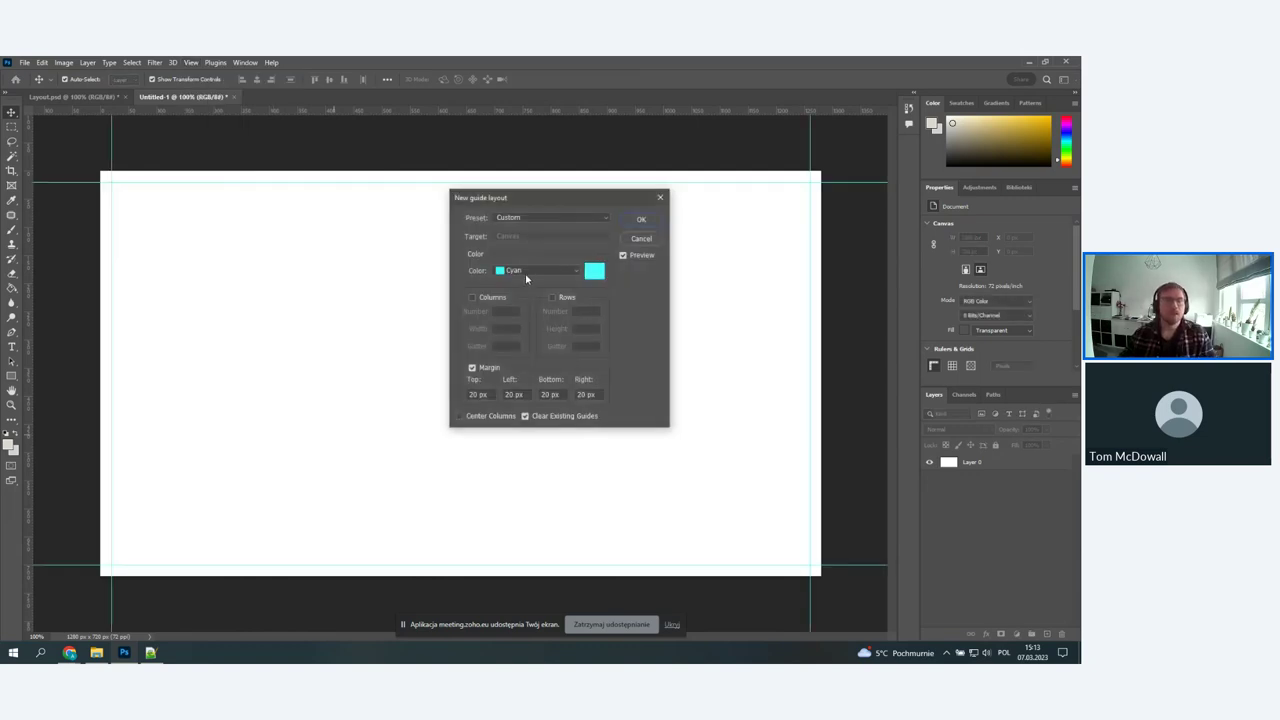
click(473, 368)
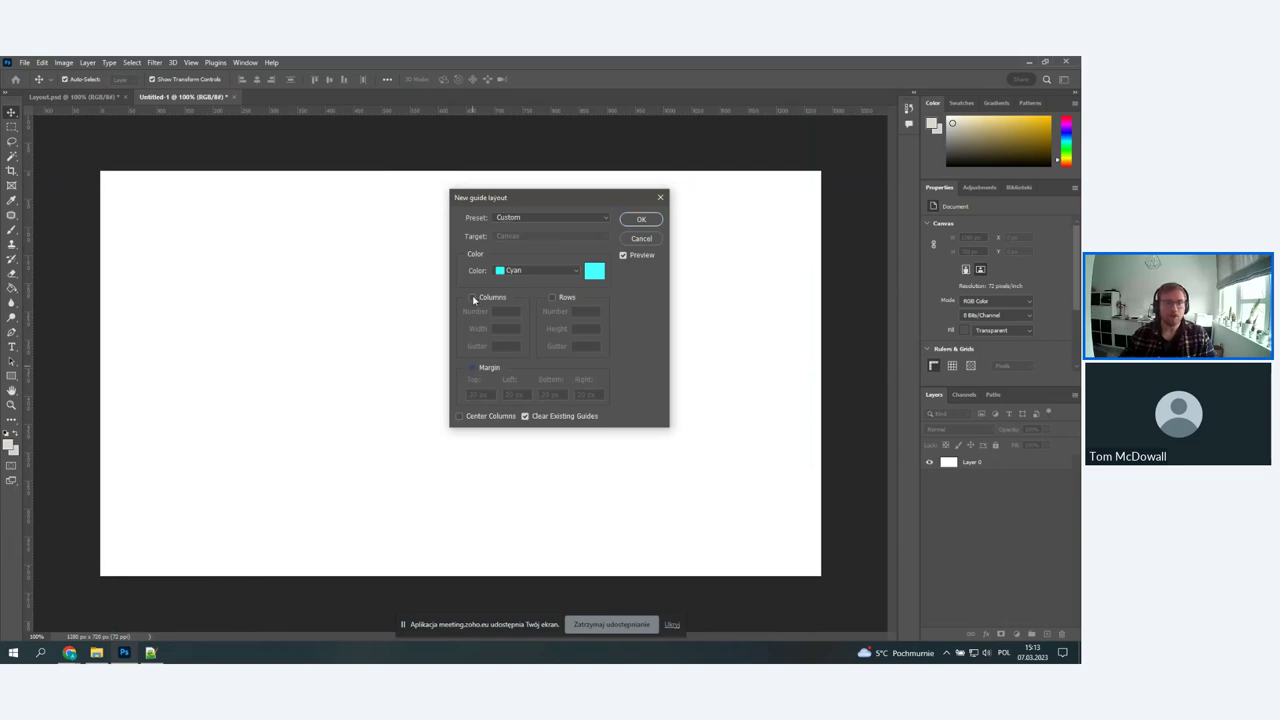
click(474, 300)
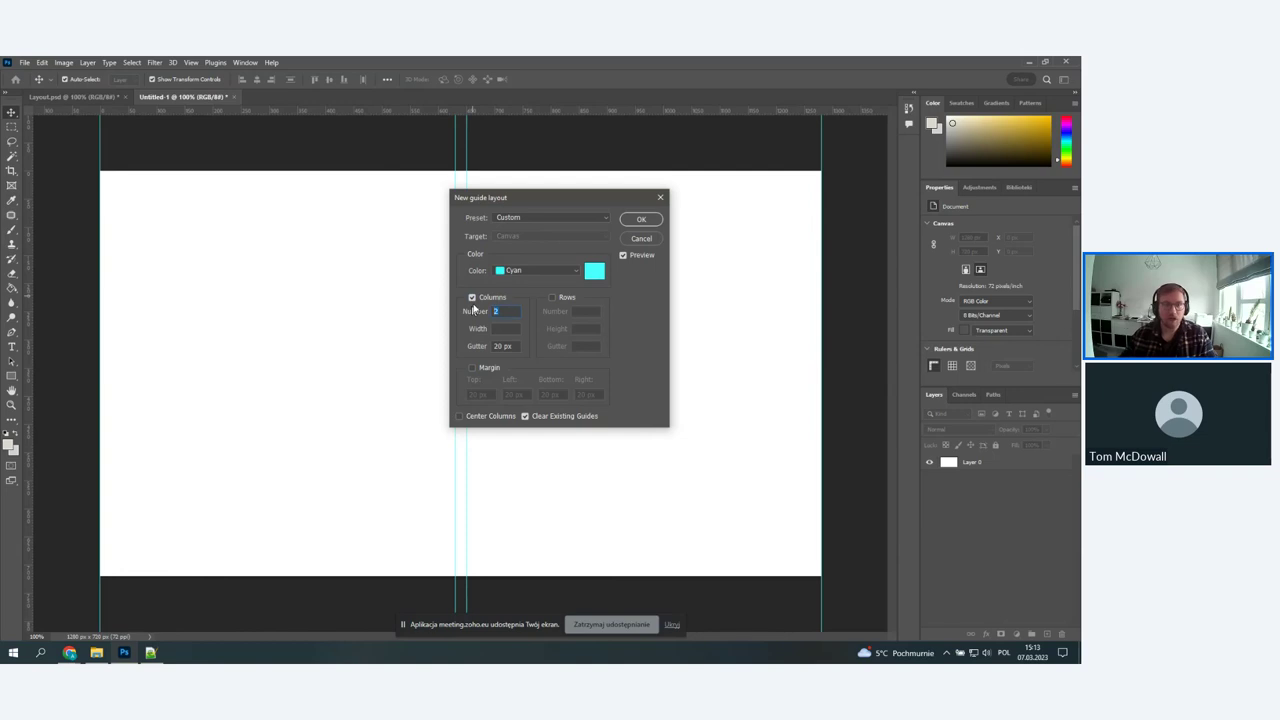
text(5)
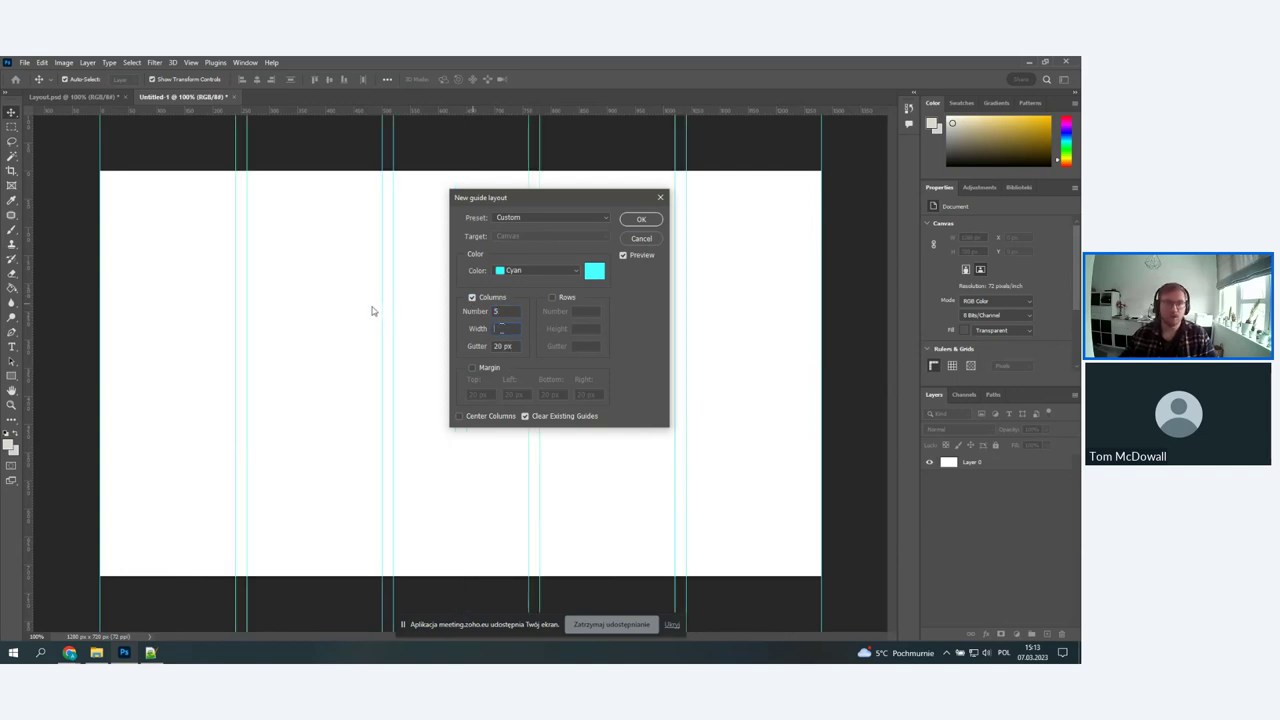
click(553, 298)
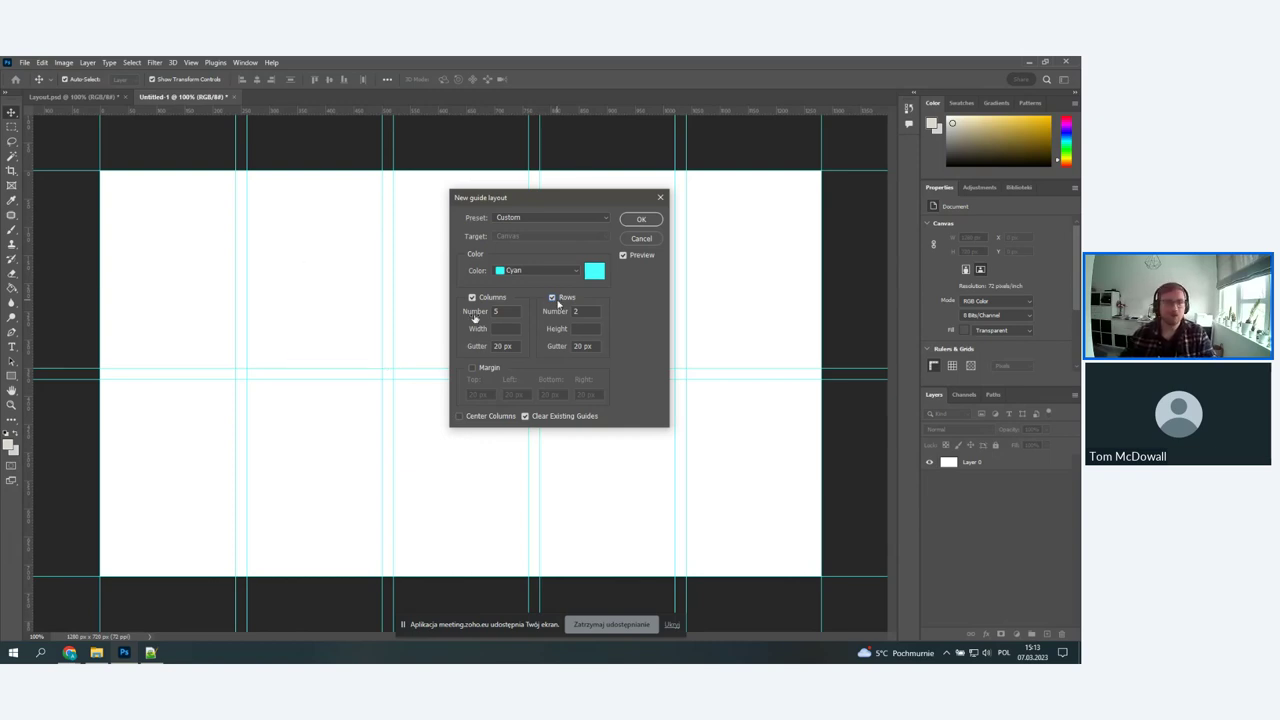
click(473, 298)
click(552, 297)
click(471, 368)
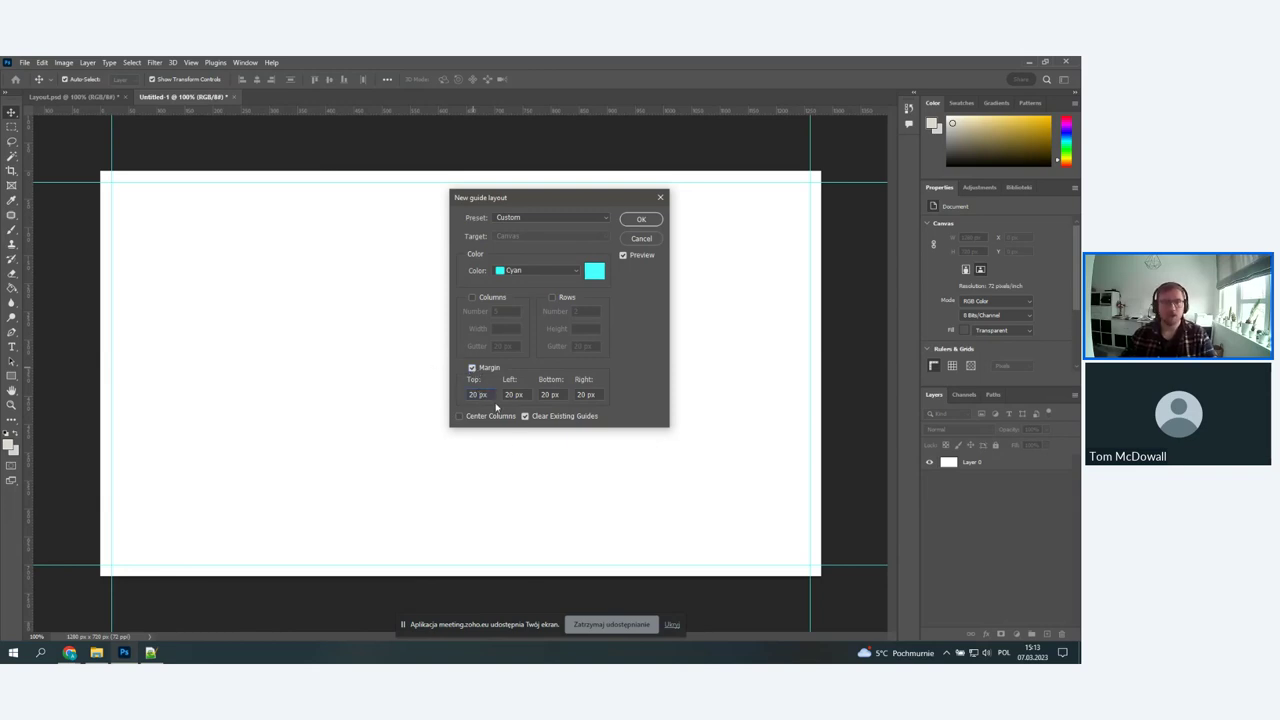
click(637, 221)
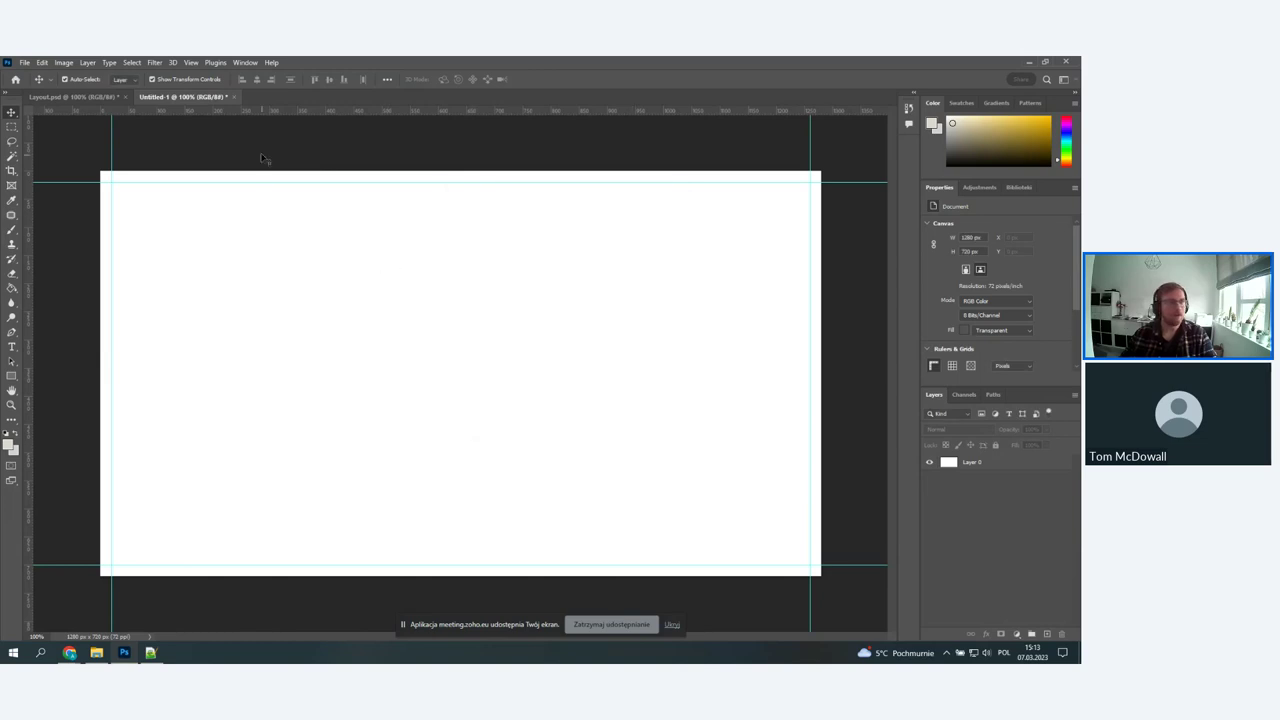
- Add a vertical guide at 50% with New Guide
click(191, 63)
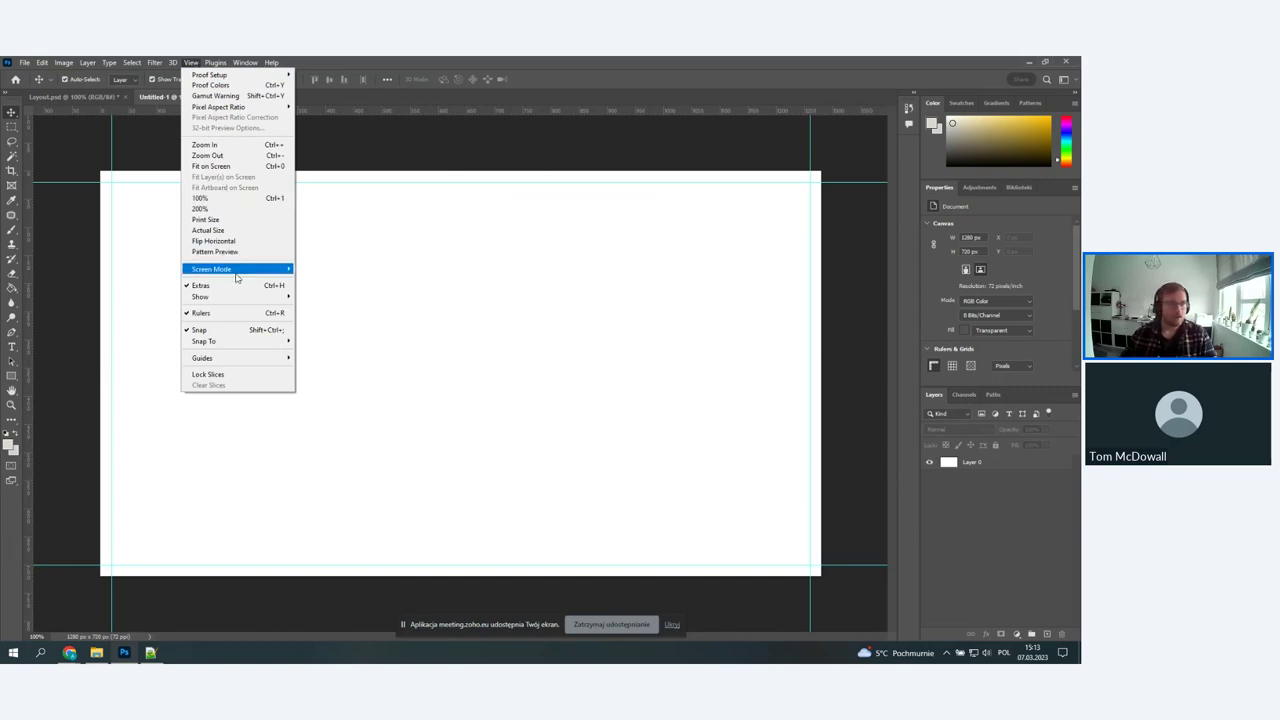
mouse_move(257, 362)
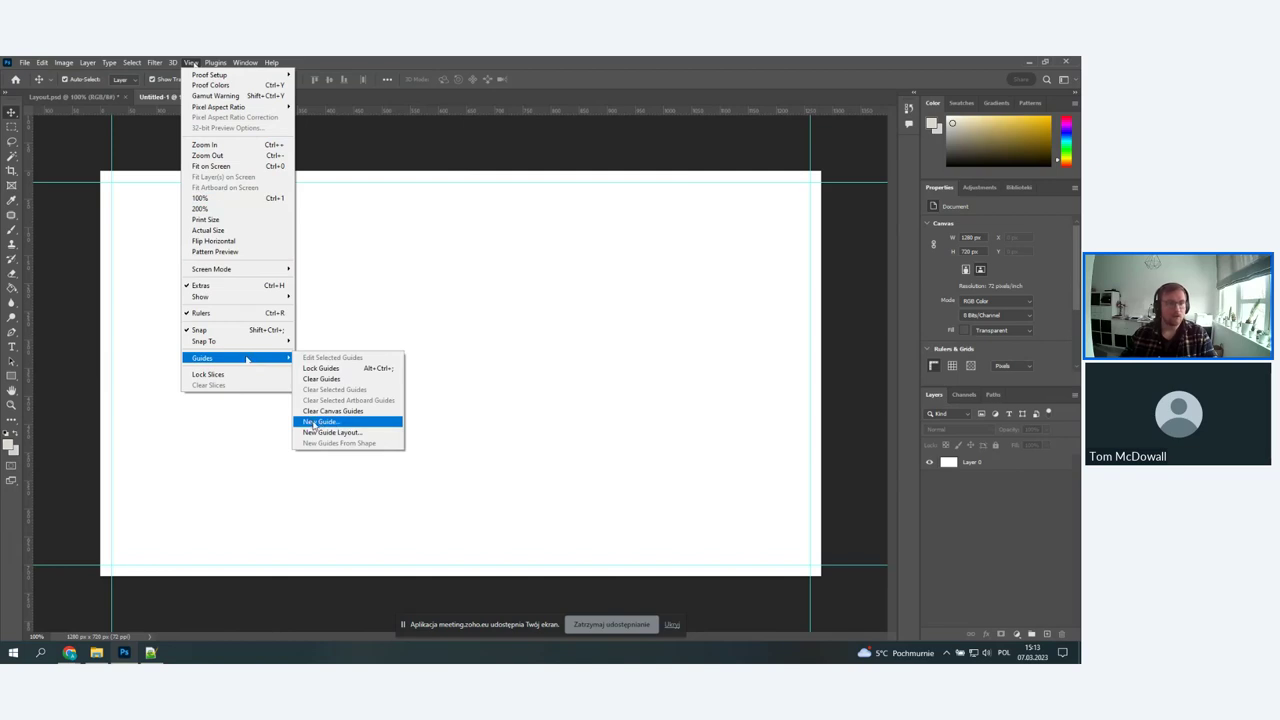
click(314, 426)
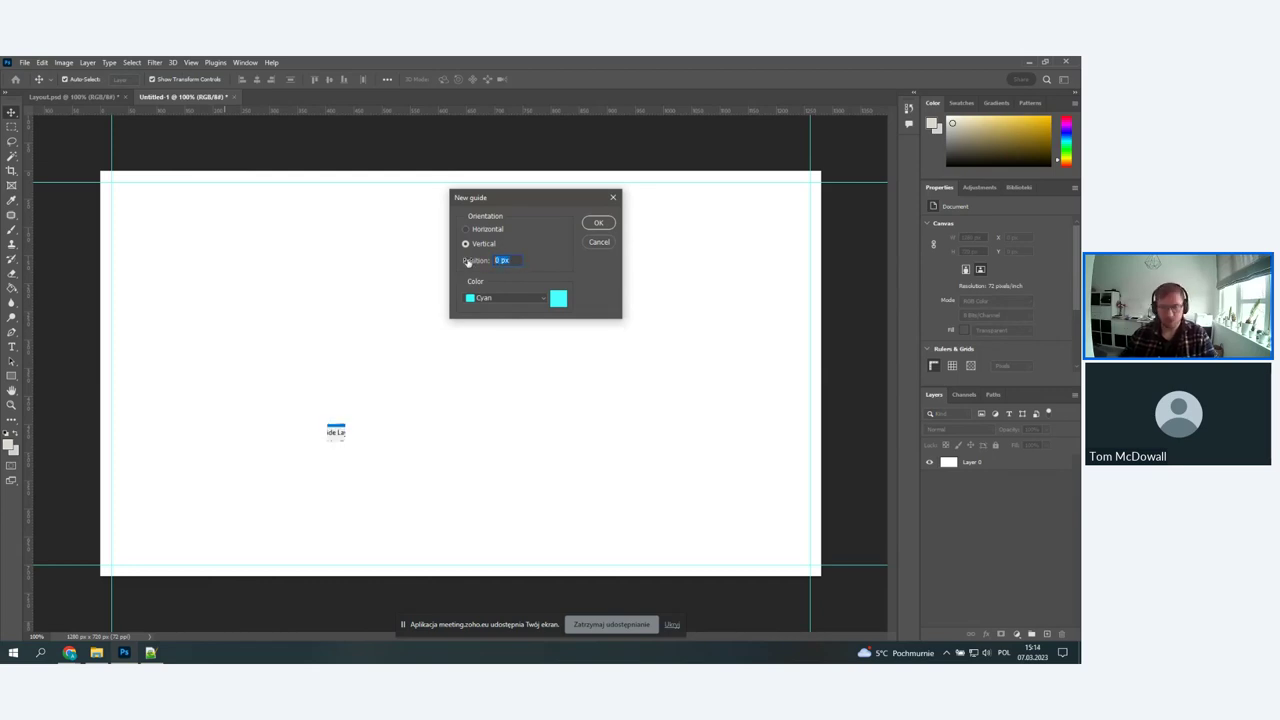
text(50%)
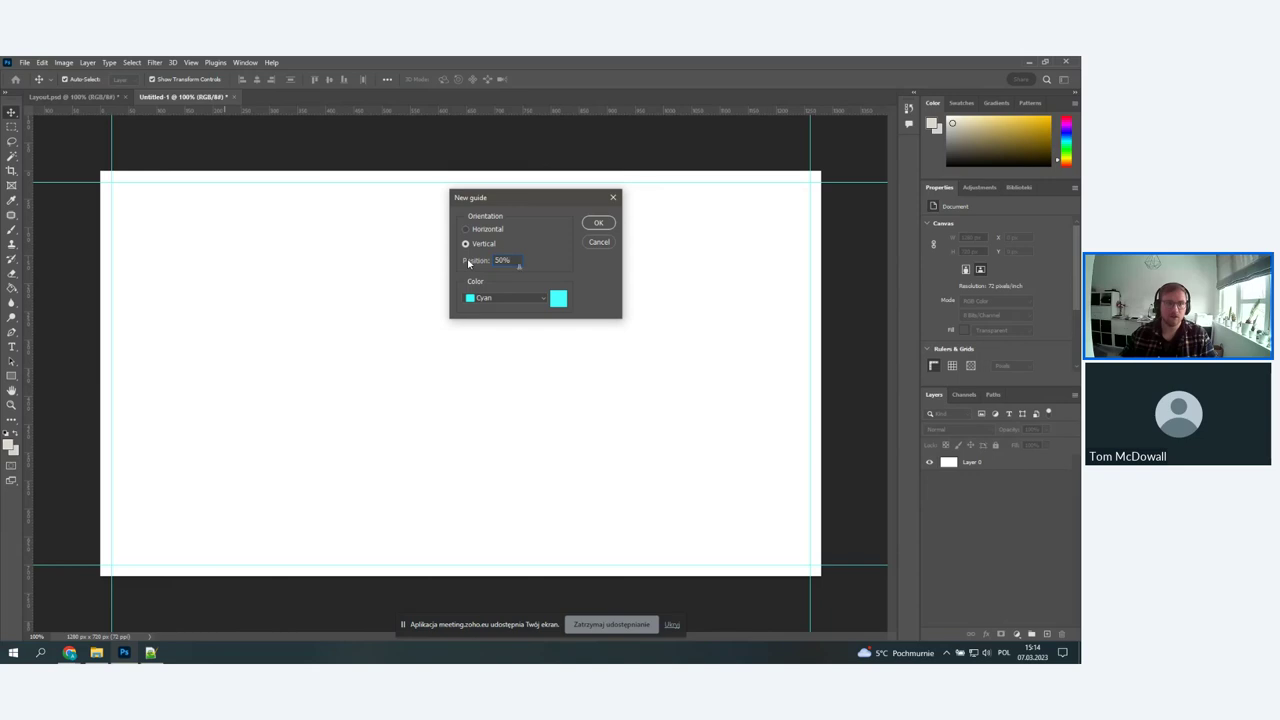
key(Return)
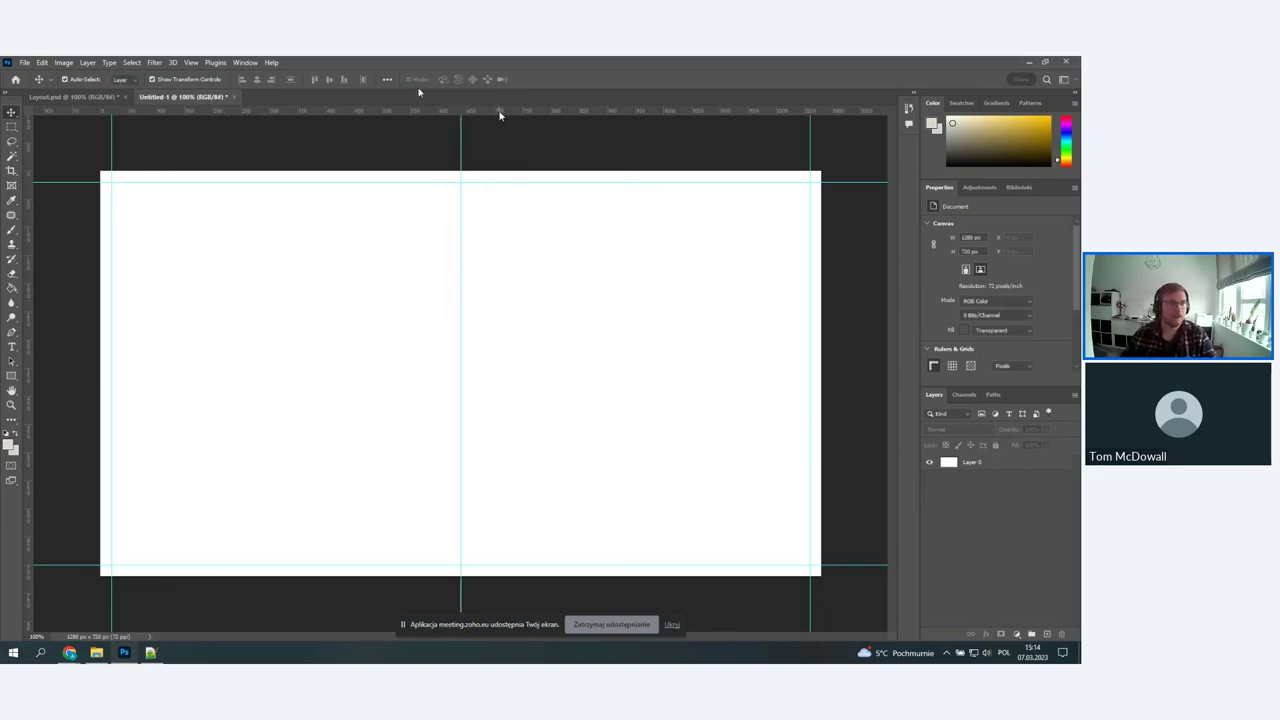
- Add a horizontal guide at 50% of the canvas height
click(191, 62)
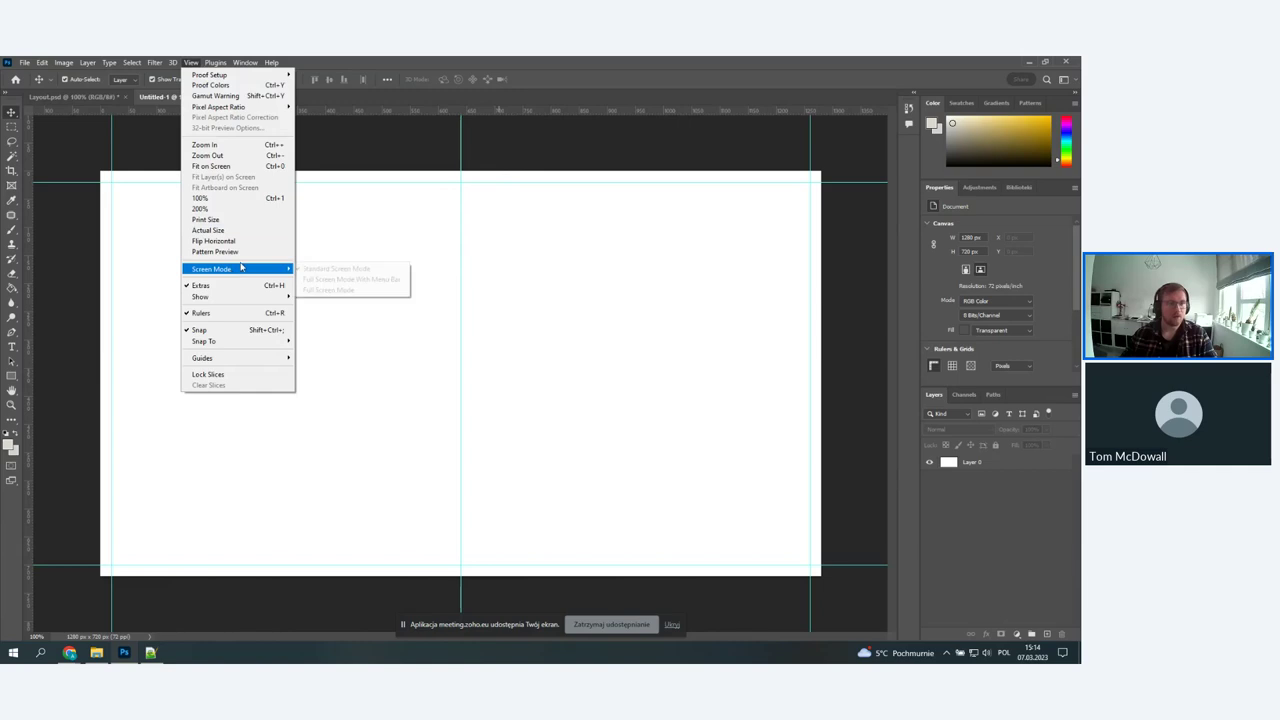
mouse_move(262, 300)
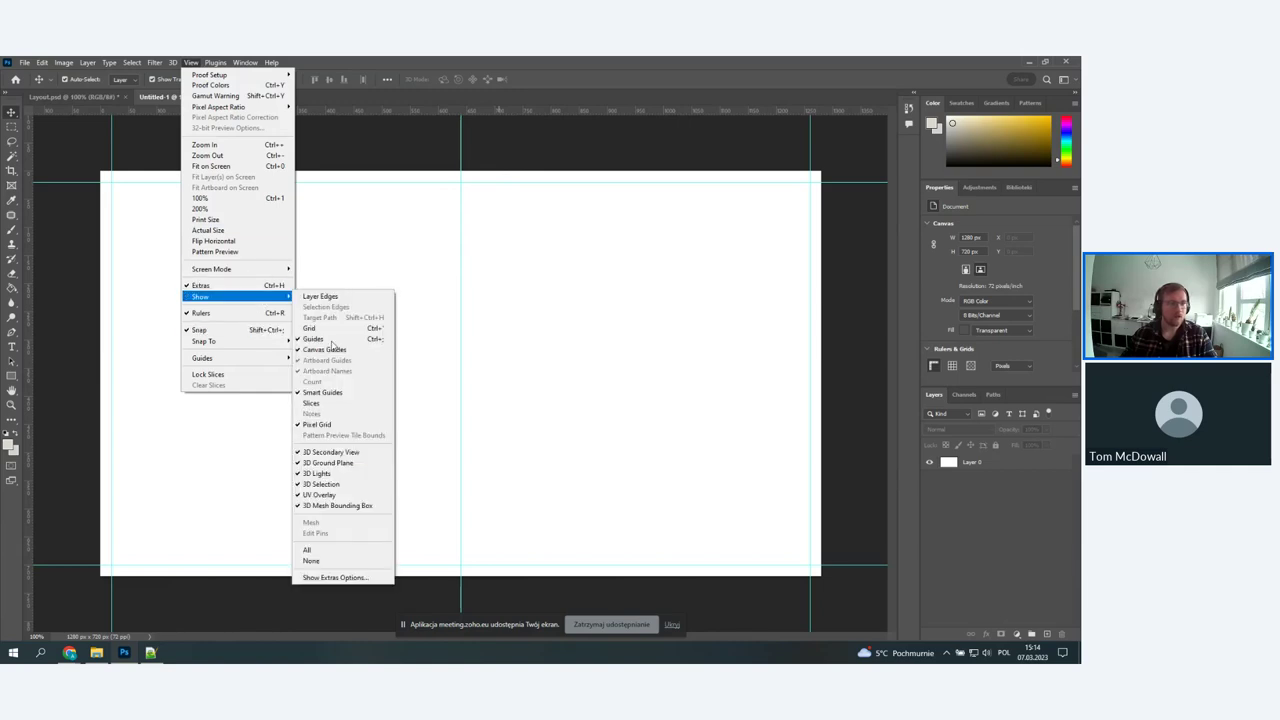
mouse_move(266, 358)
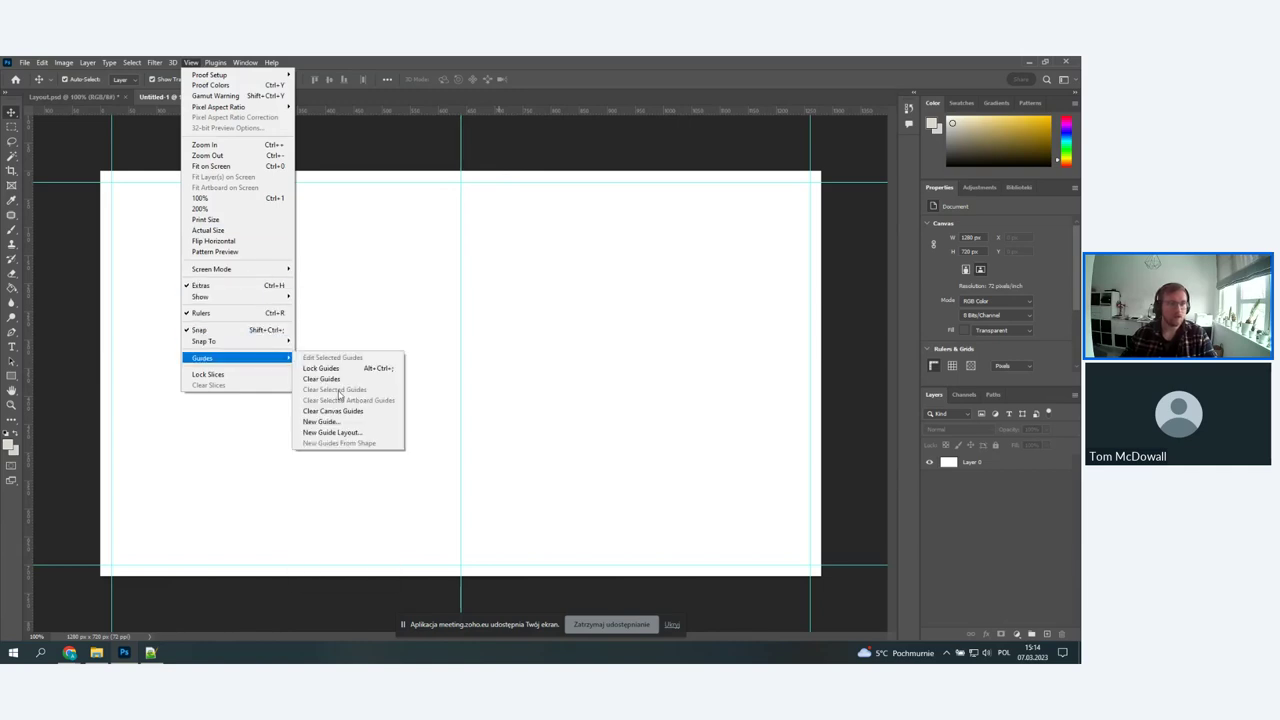
click(335, 421)
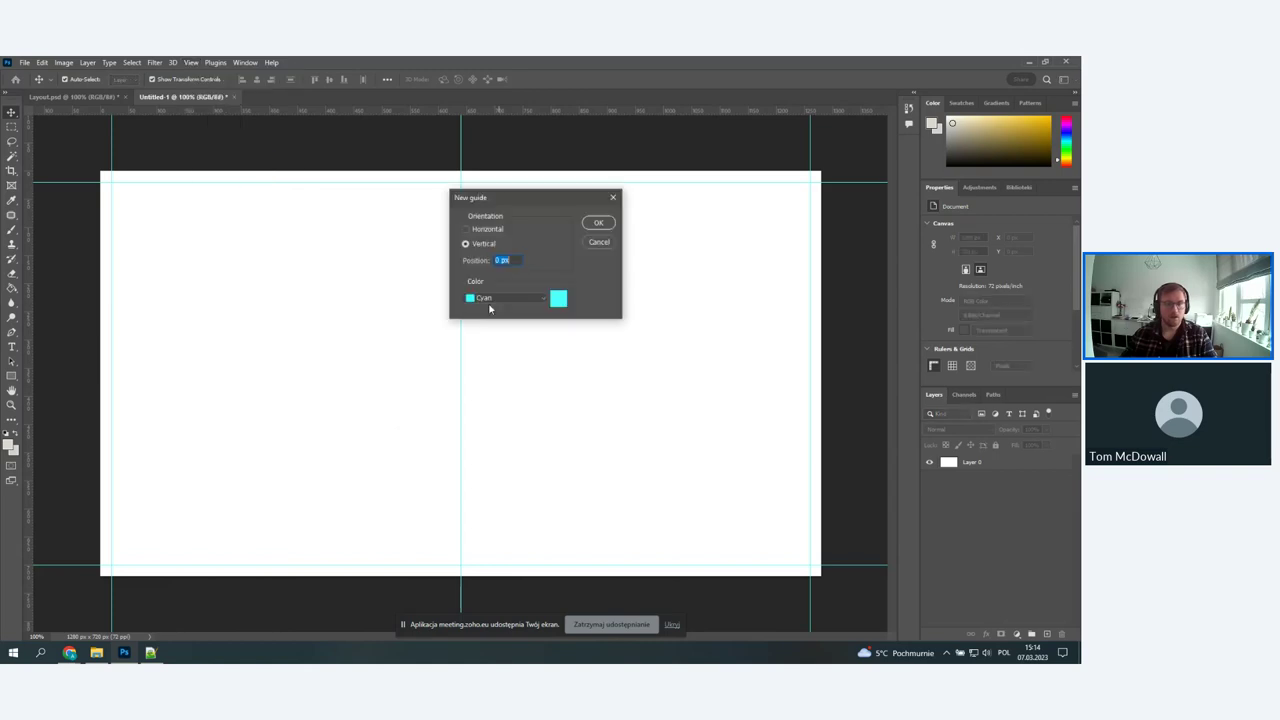
click(478, 230)
double_click(507, 262)
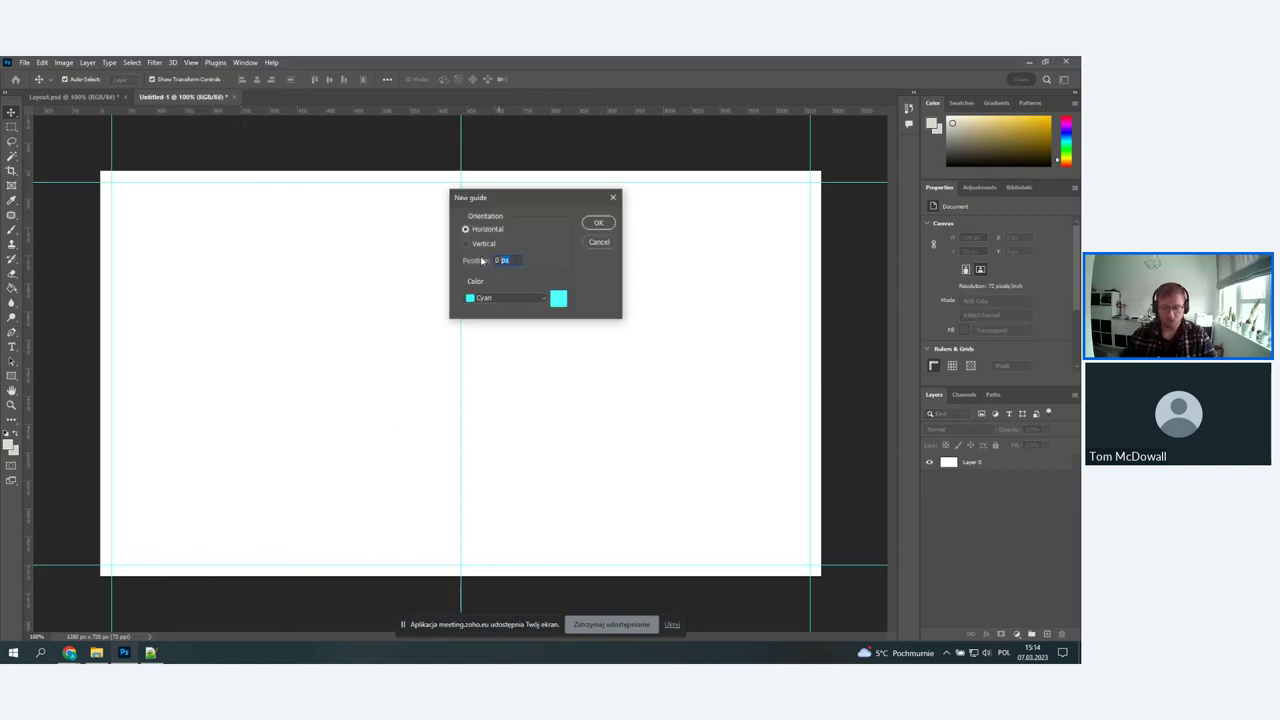
text(50)
key(Return)
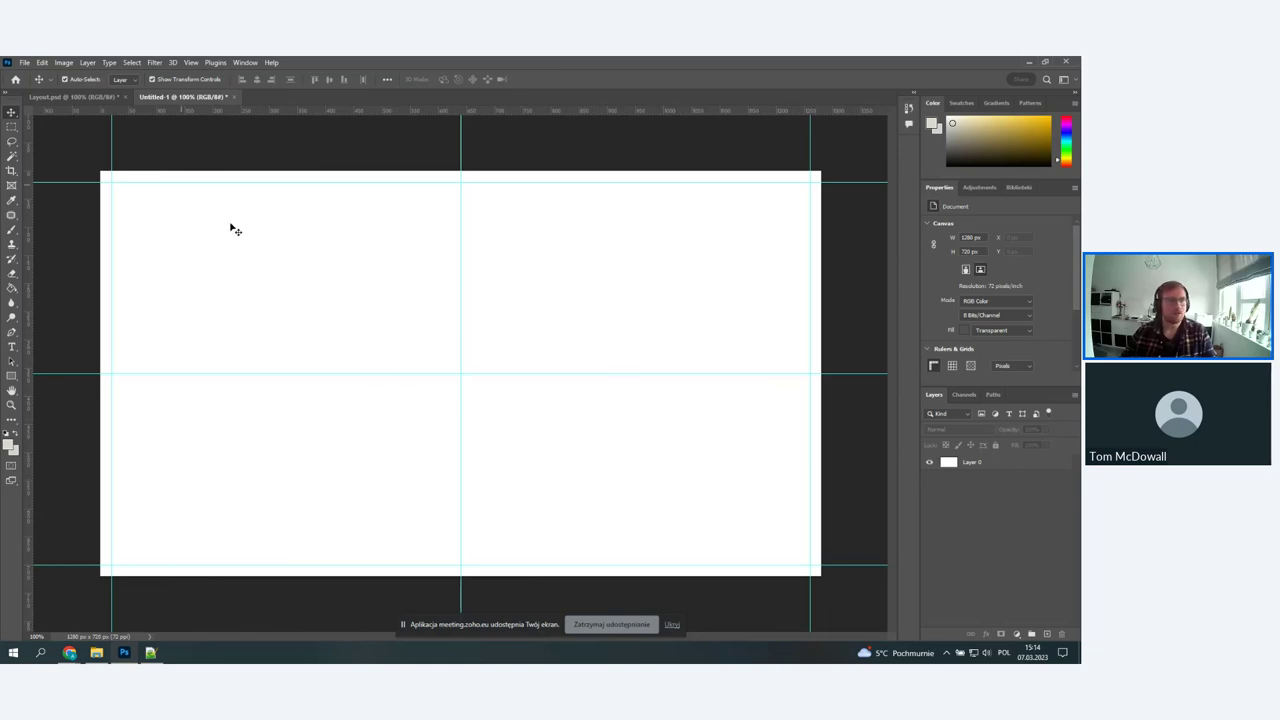
- Lock the guides, deselect the layer, and hide then reshow guides with Ctrl+;
click(192, 63)
mouse_move(250, 299)
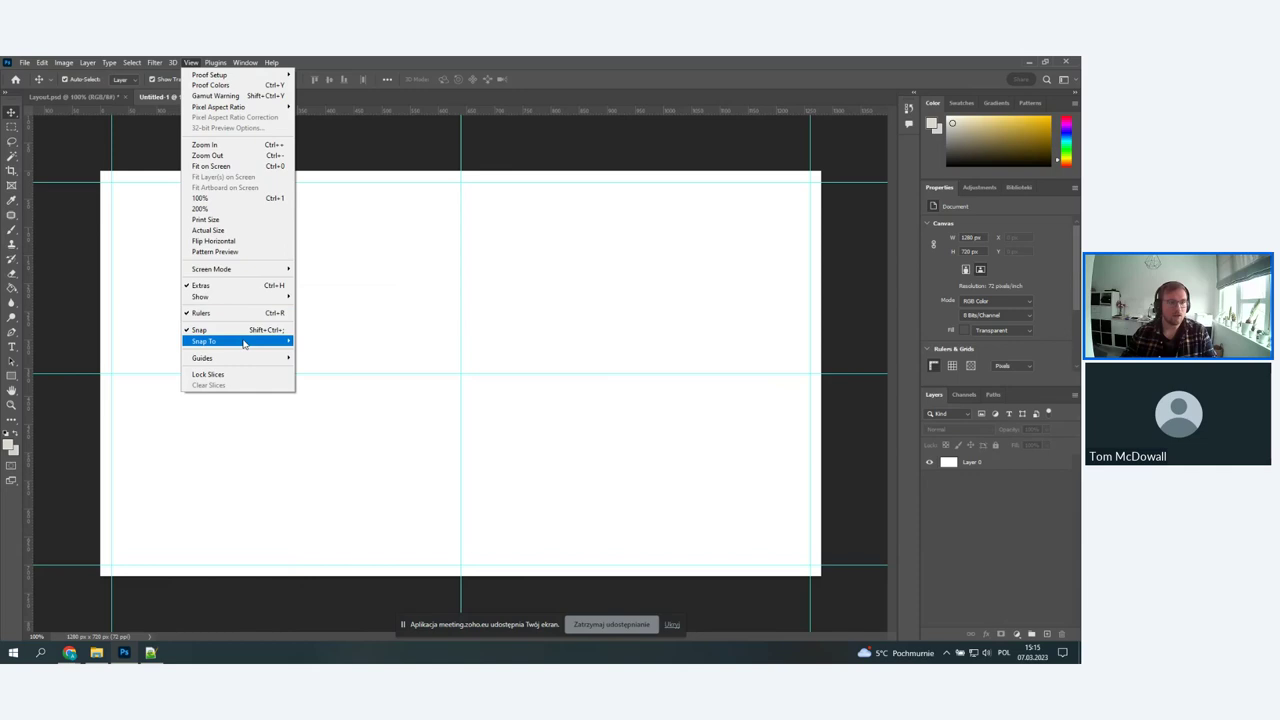
mouse_move(250, 358)
click(306, 370)
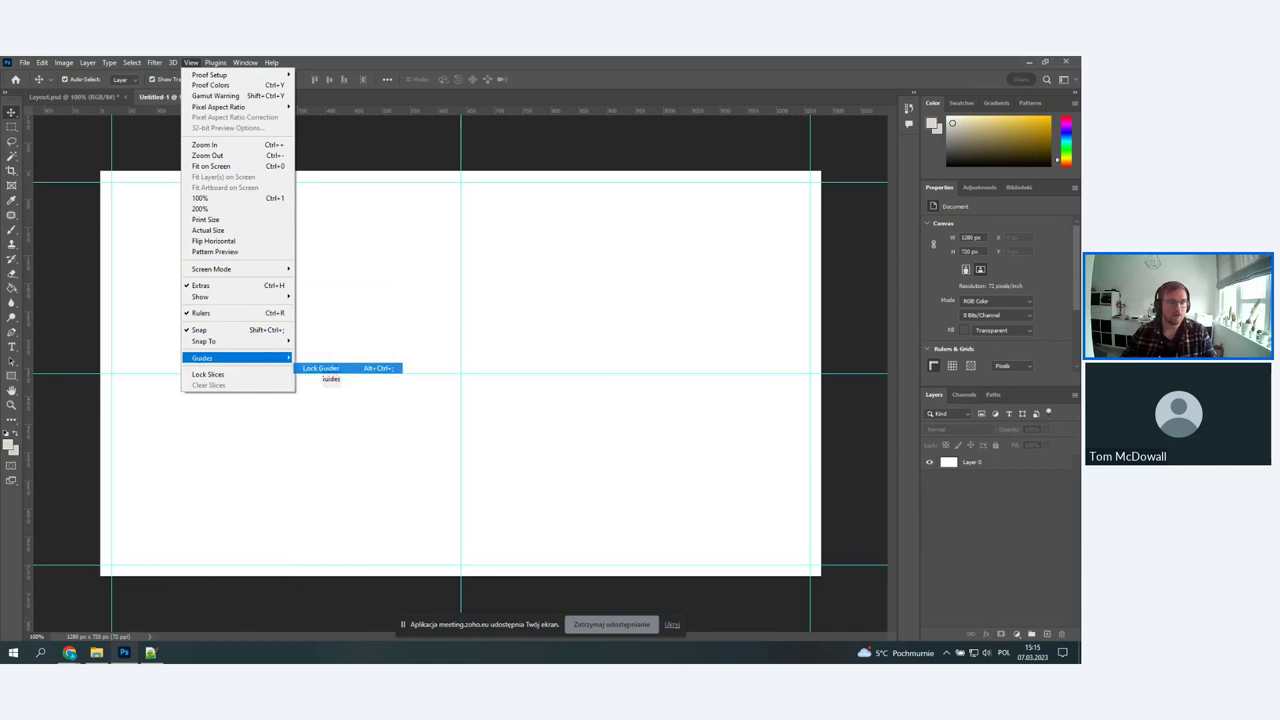
drag(68, 133, 298, 182)
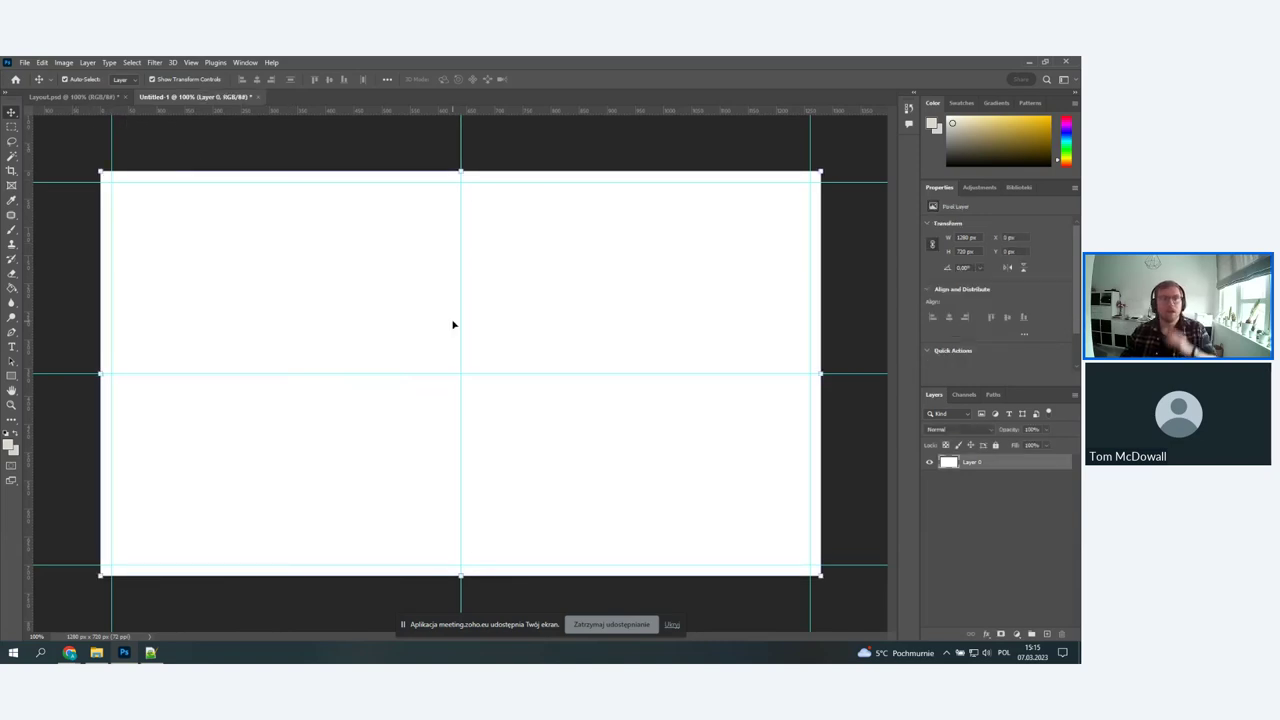
click(411, 149)
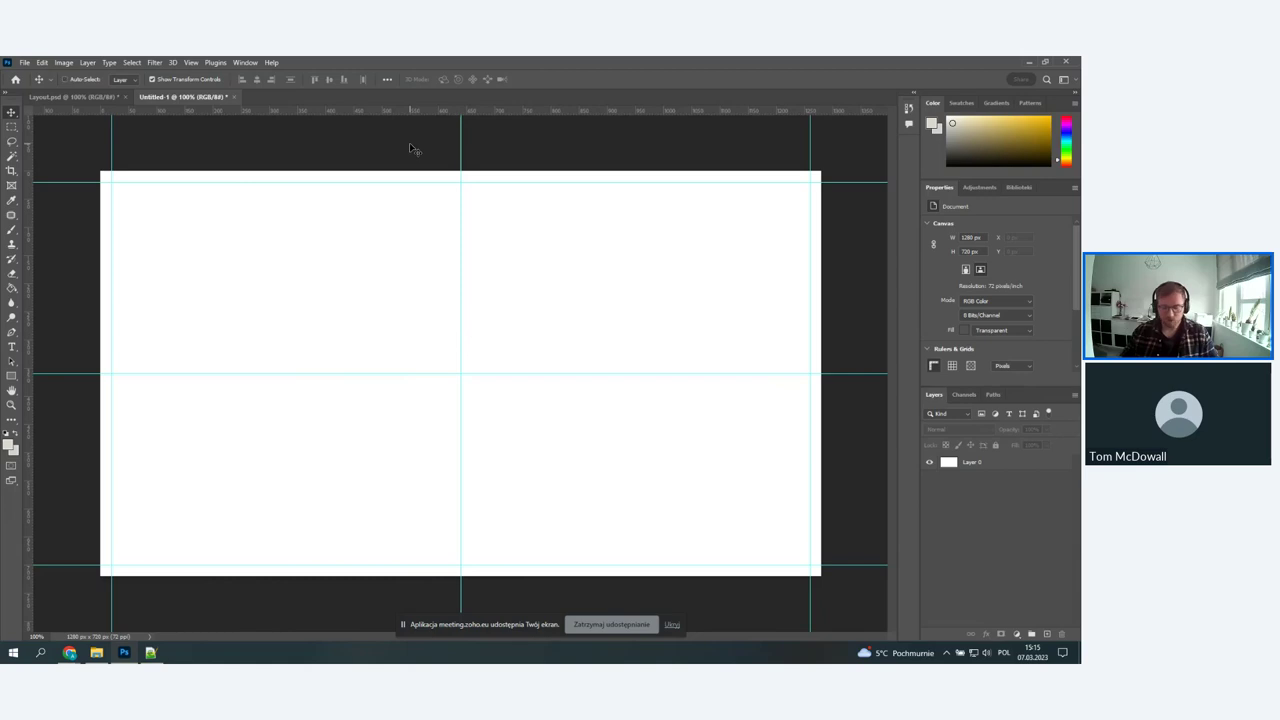
key(ctrl+semicolon)
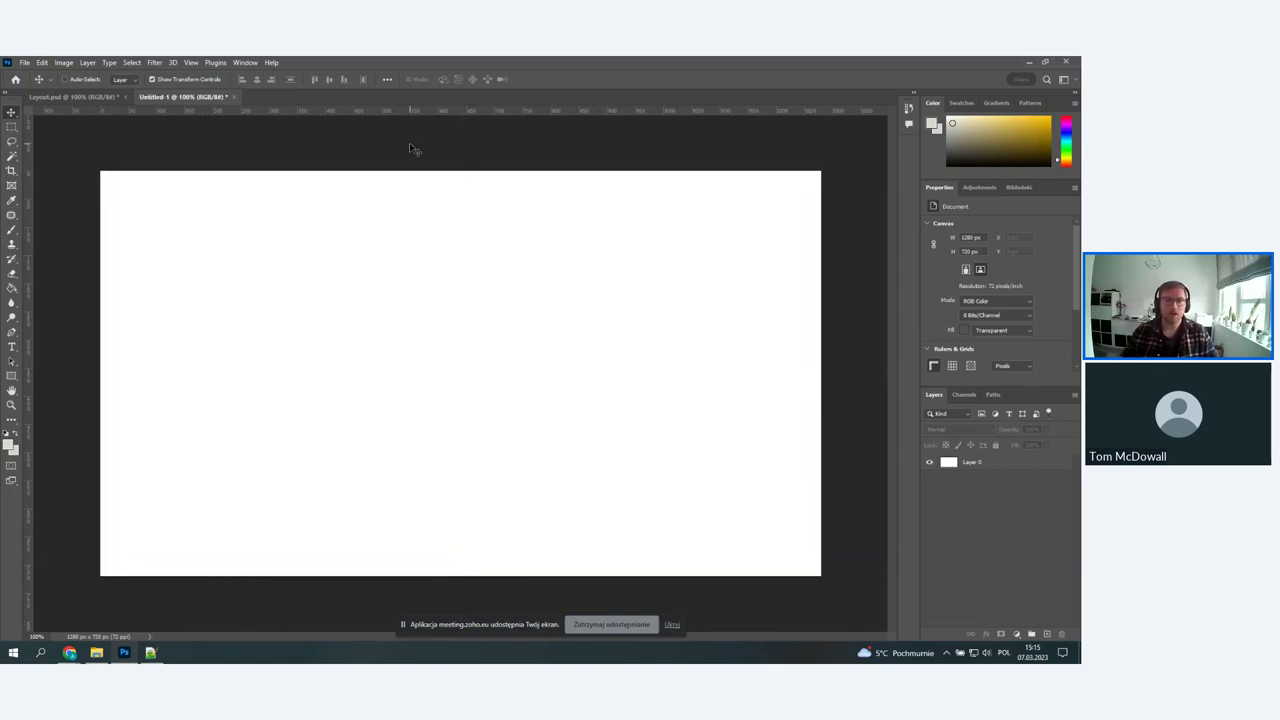
key(ctrl+semicolon)
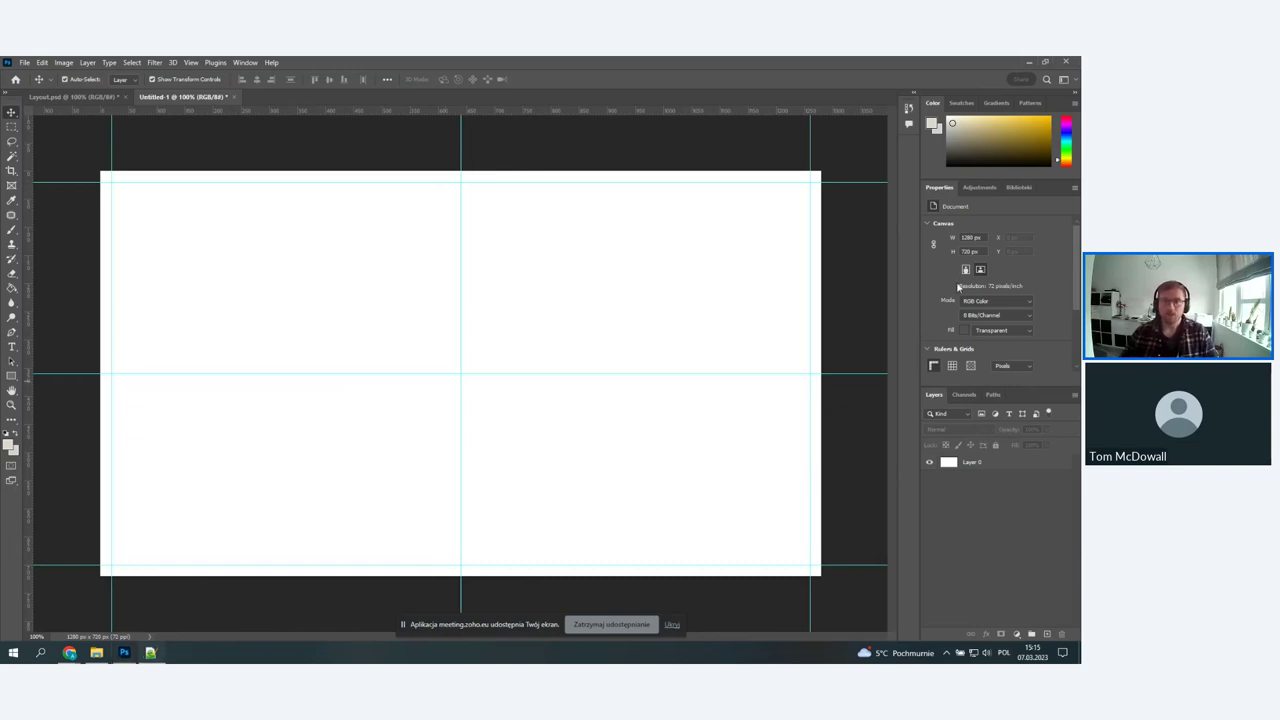
- Browse the swatch collections, expanding the RGB, Pastele, Jasny, Czystość, Ciemny and Blade groups
click(961, 103)
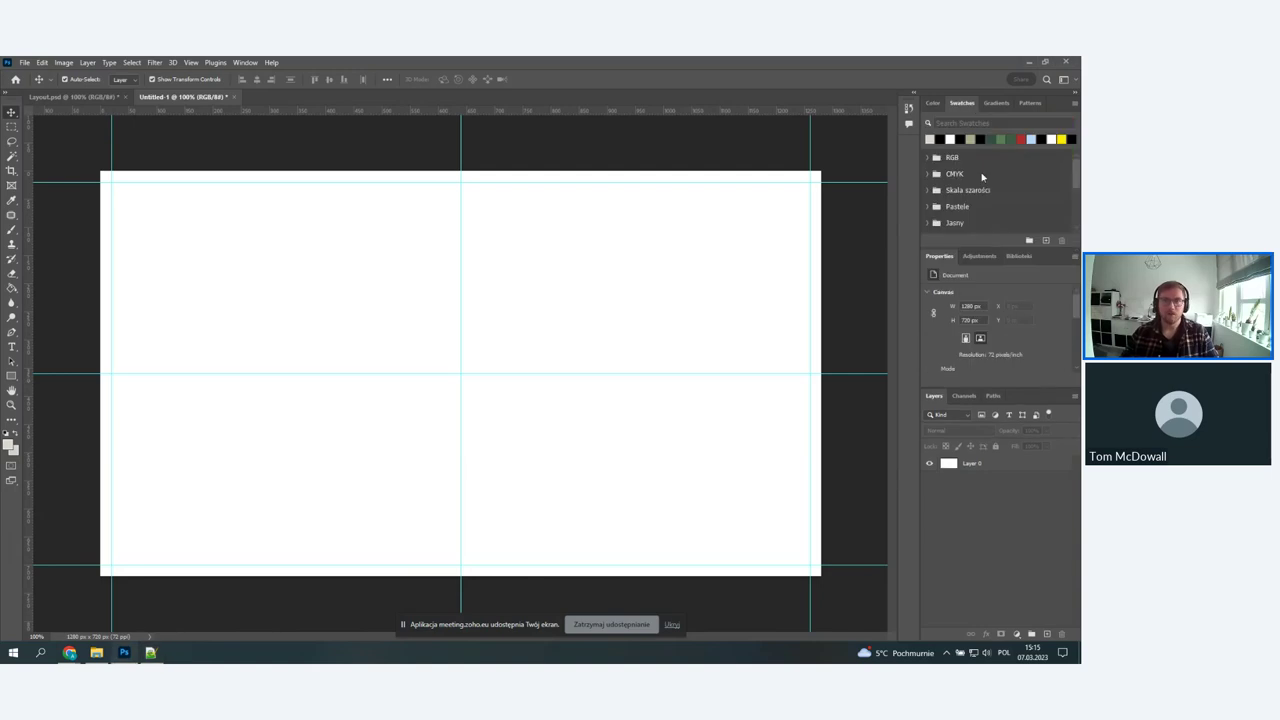
scroll(982, 187, down, 3)
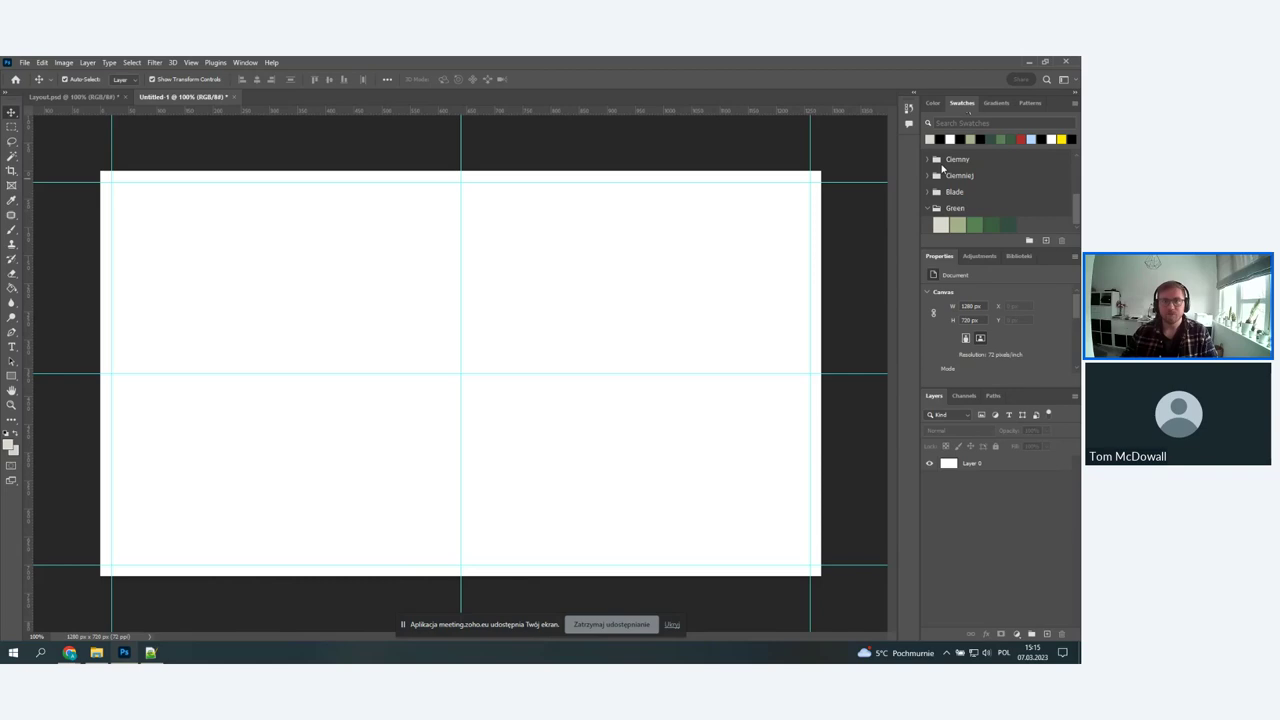
scroll(950, 195, up, 3)
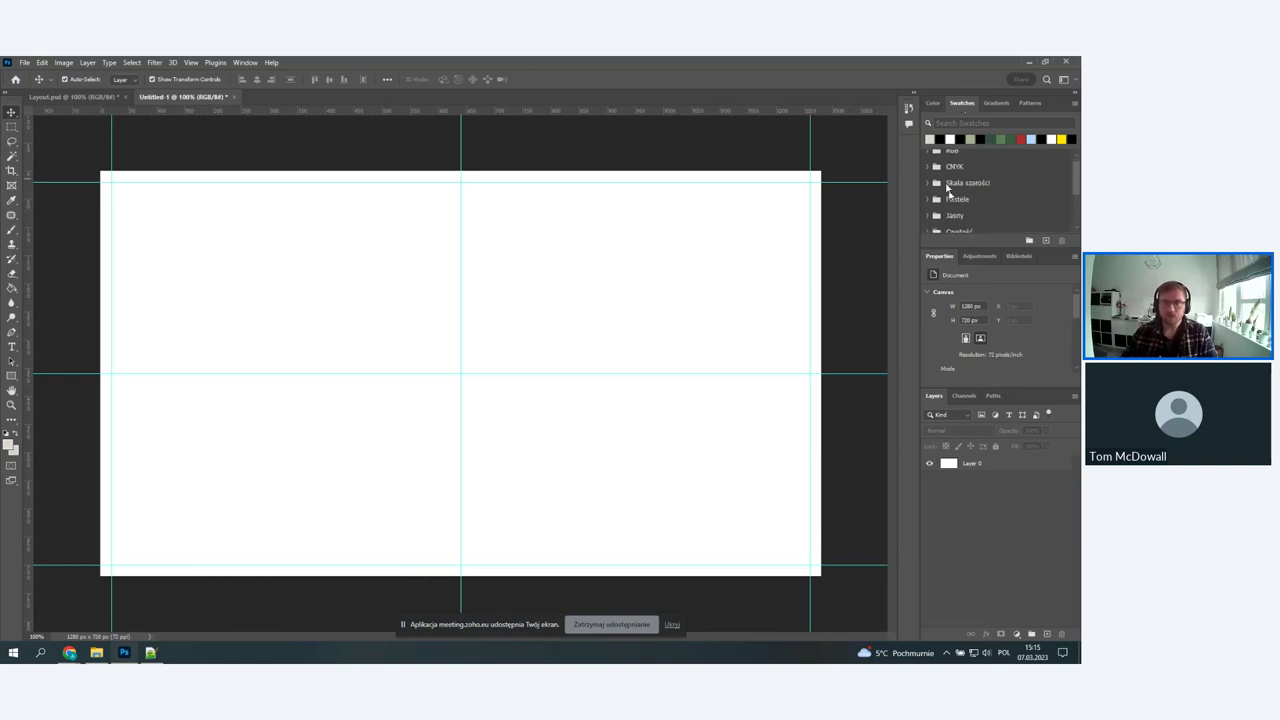
scroll(948, 190, up, 1)
click(931, 158)
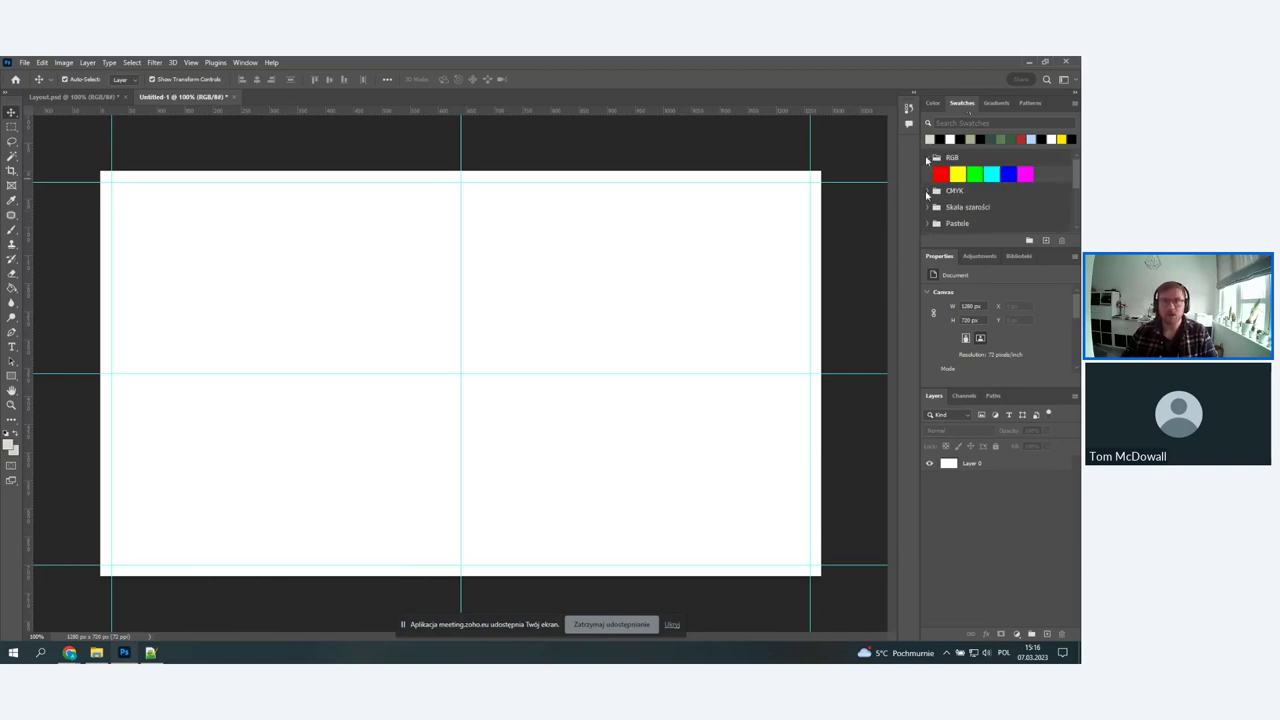
click(927, 191)
scroll(940, 195, down, 1)
click(927, 200)
scroll(946, 195, down, 1)
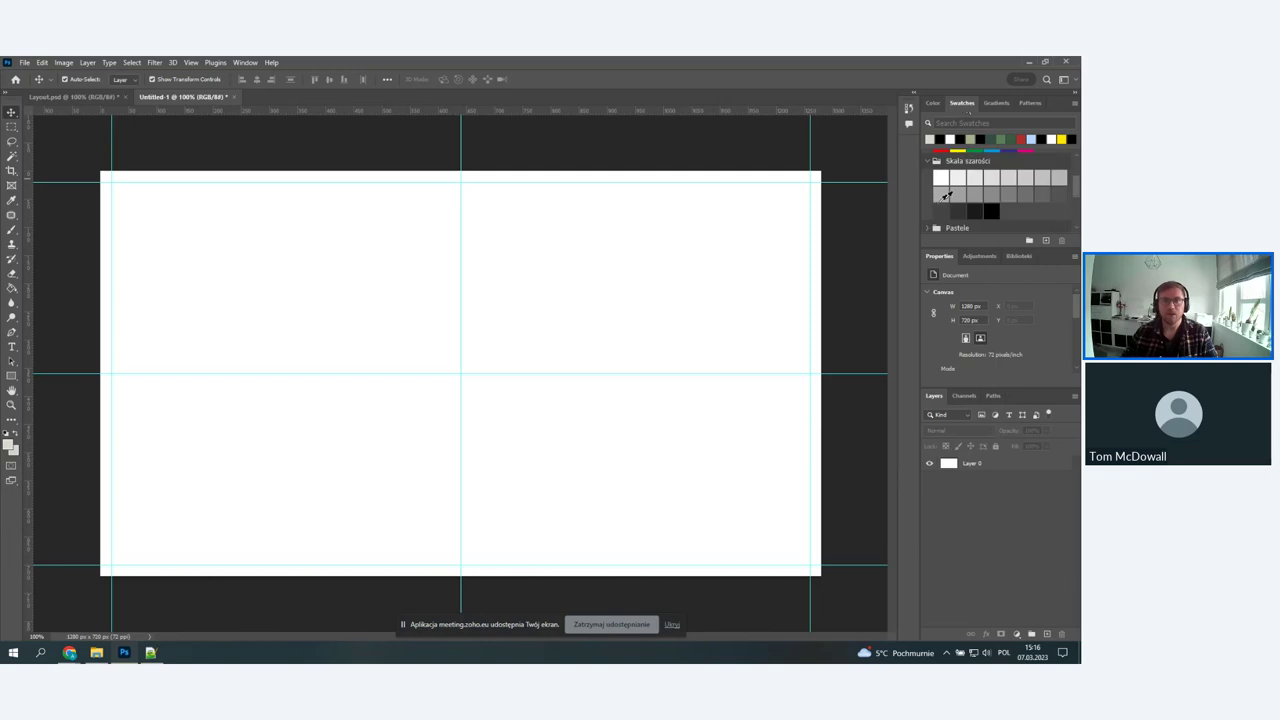
scroll(946, 195, down, 1)
click(928, 194)
scroll(934, 184, down, 1)
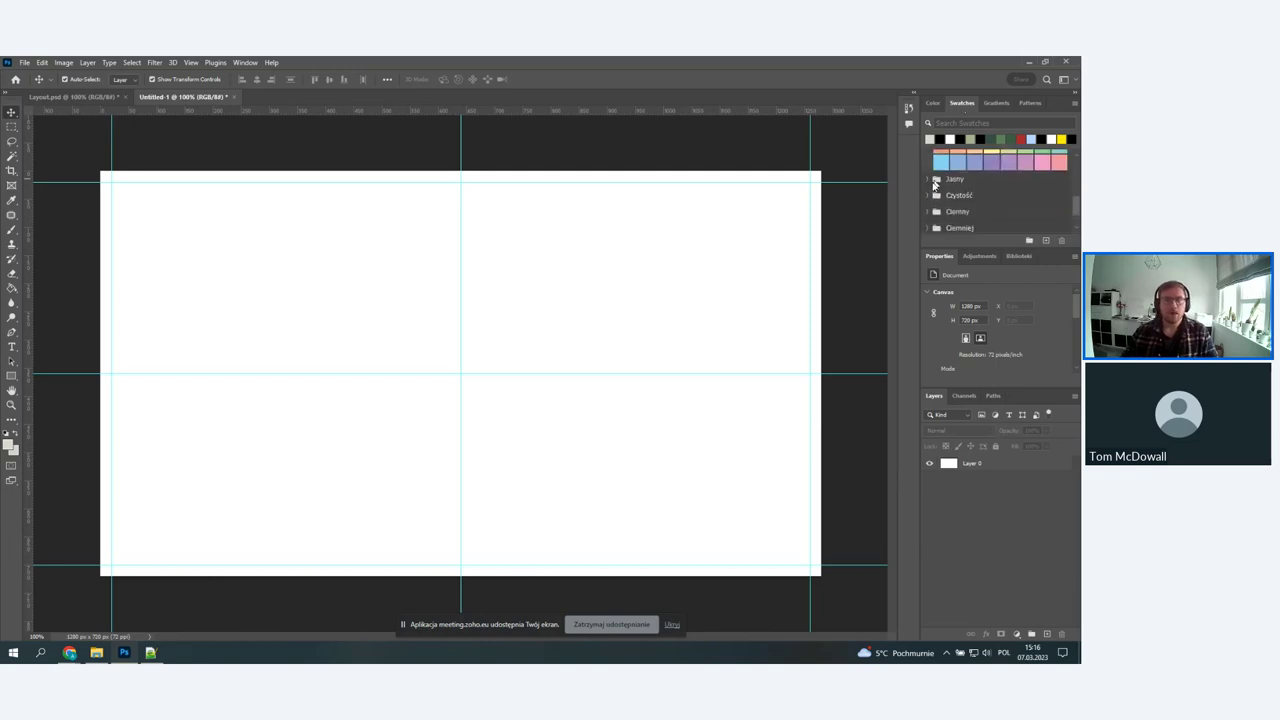
click(931, 179)
scroll(931, 195, down, 1)
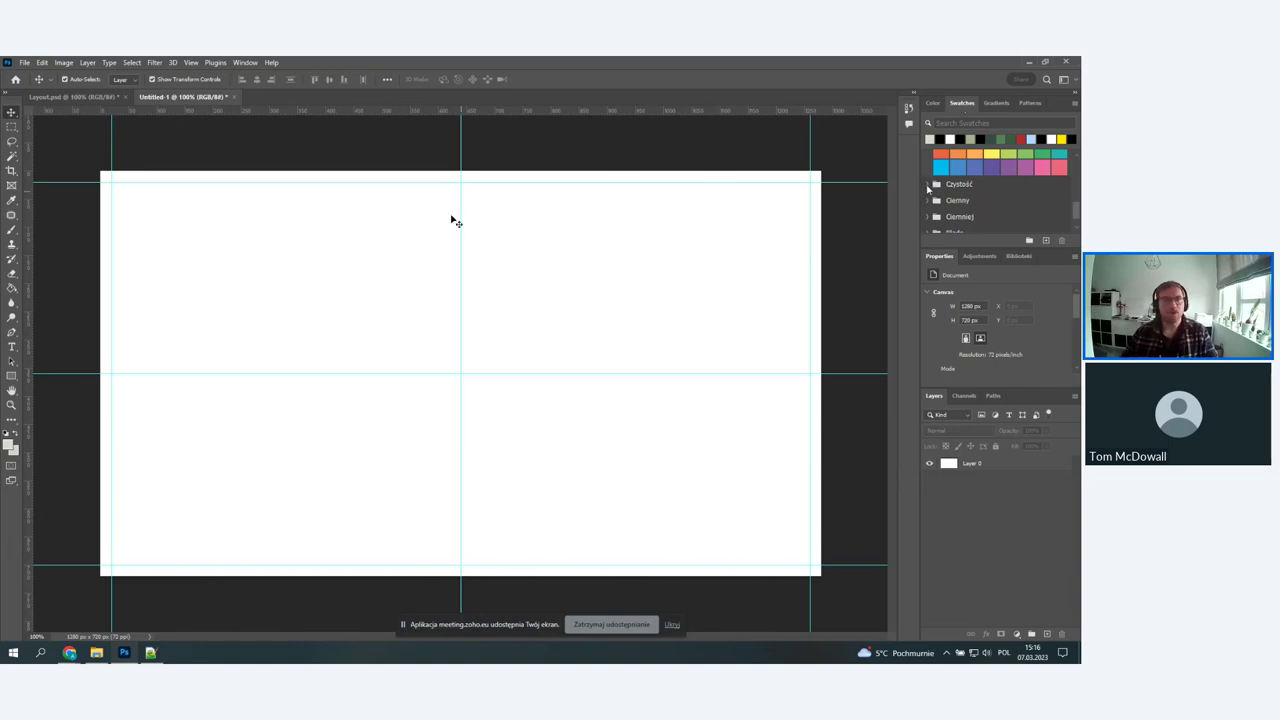
click(928, 186)
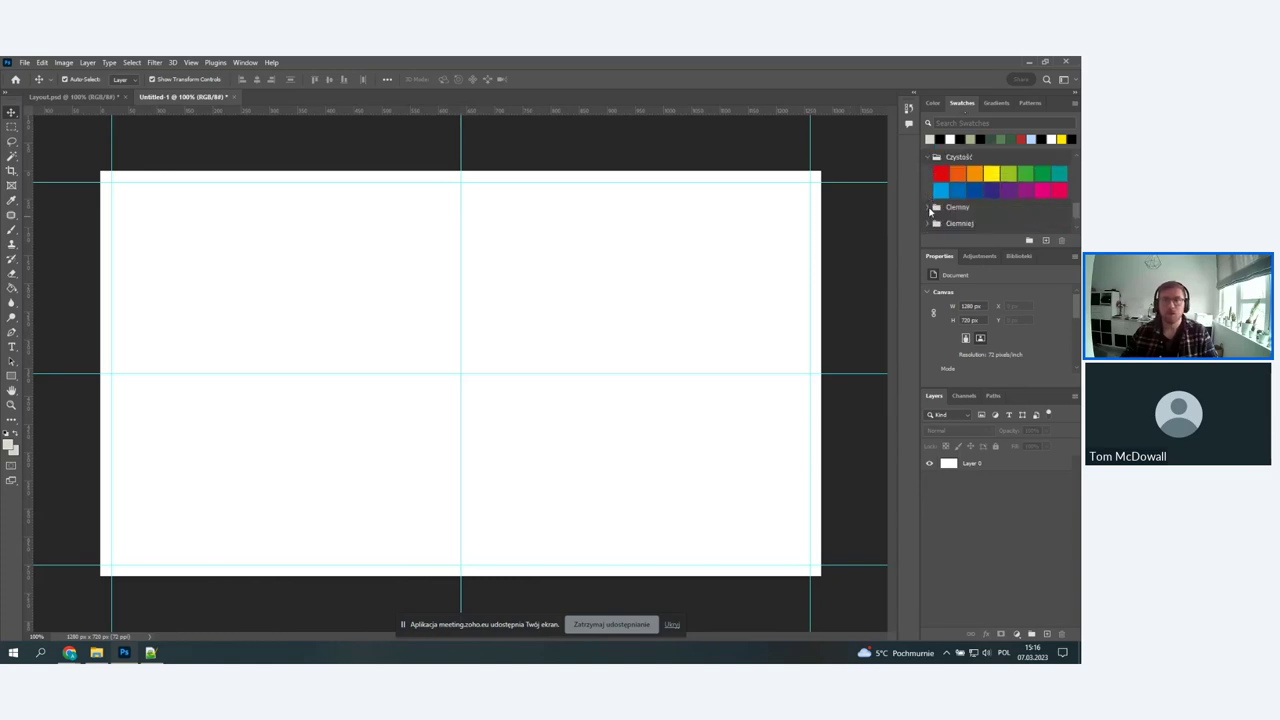
click(929, 207)
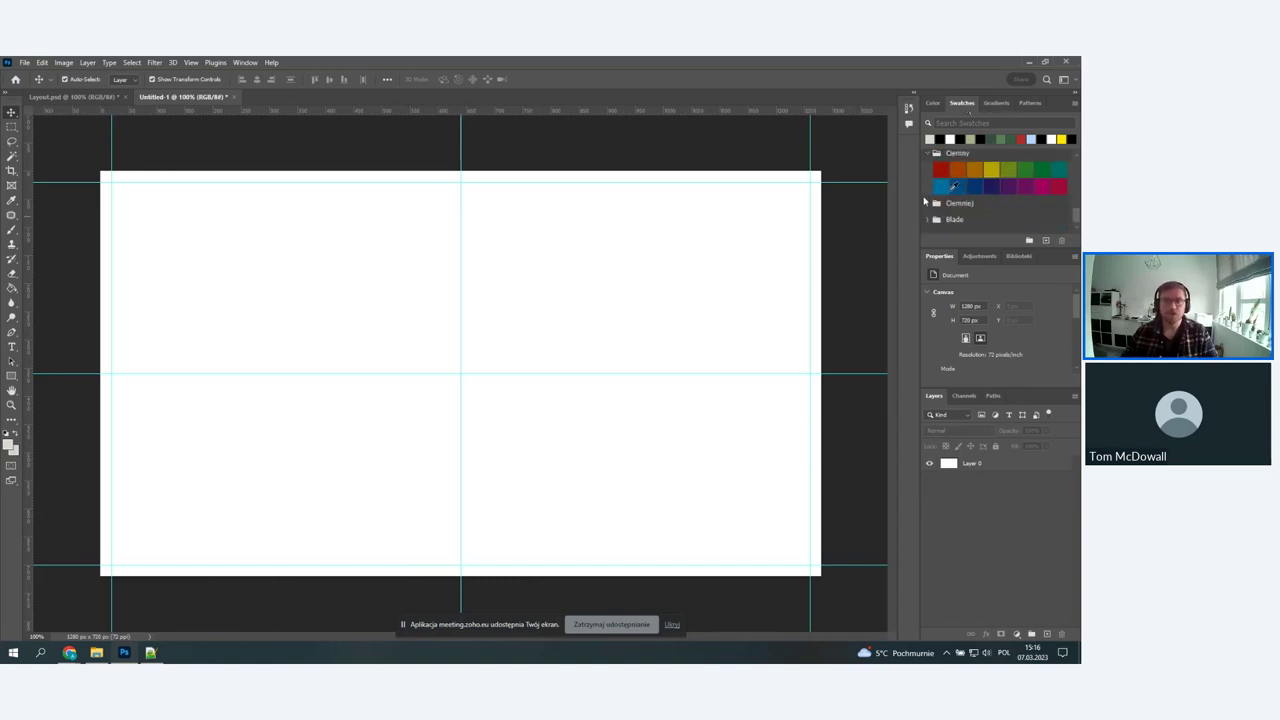
click(926, 203)
scroll(965, 187, down, 1)
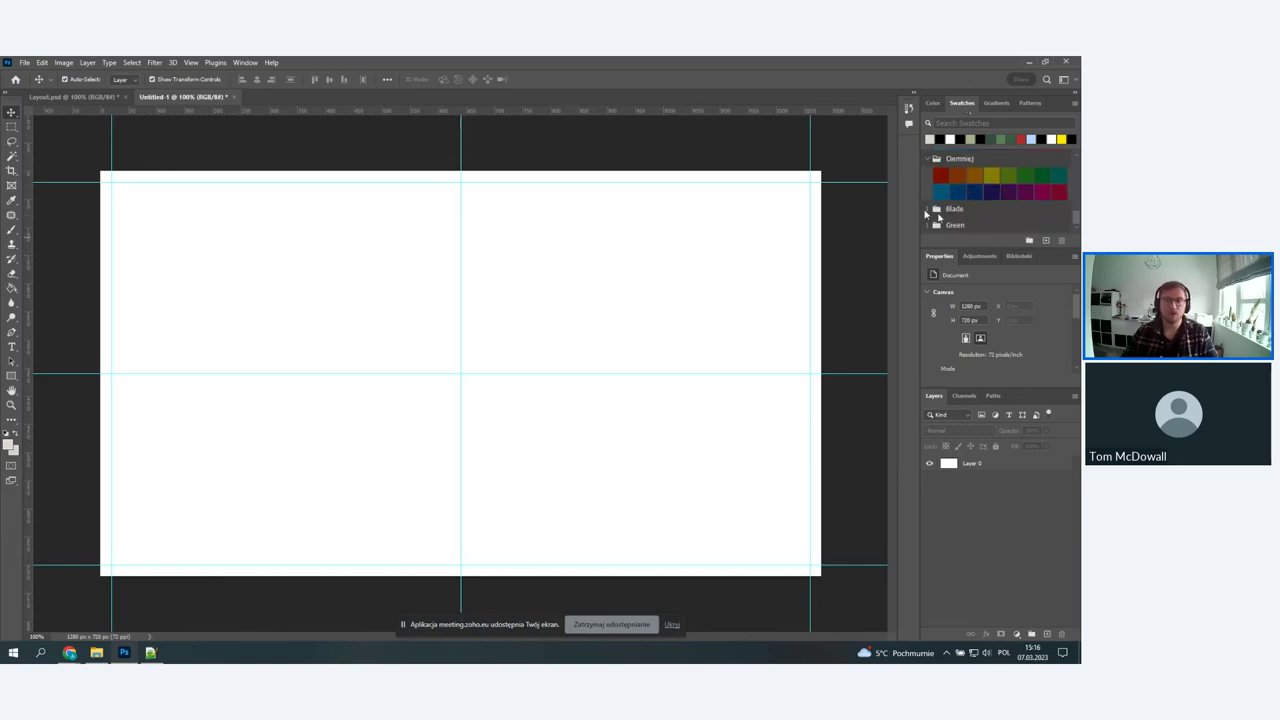
click(926, 209)
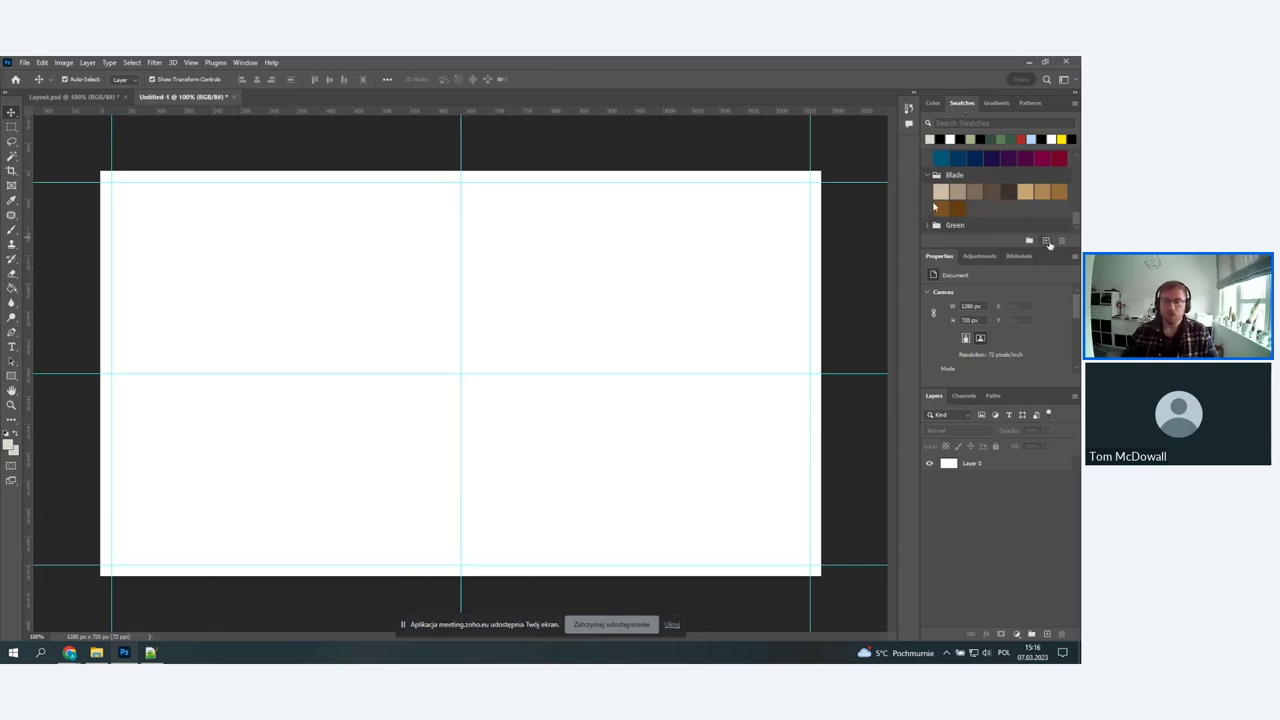
- Cancel a new swatch, collapse the swatch groups, and switch to the Coolors website
click(1045, 242)
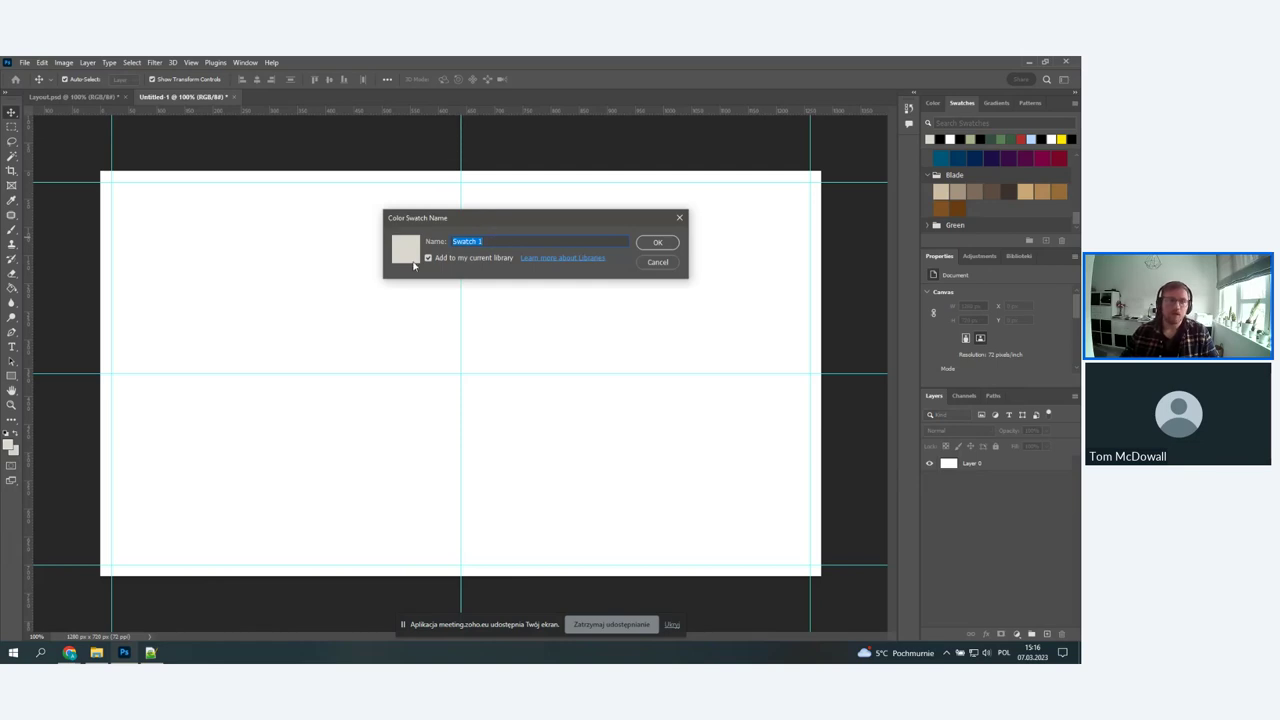
click(657, 263)
scroll(929, 184, up, 1)
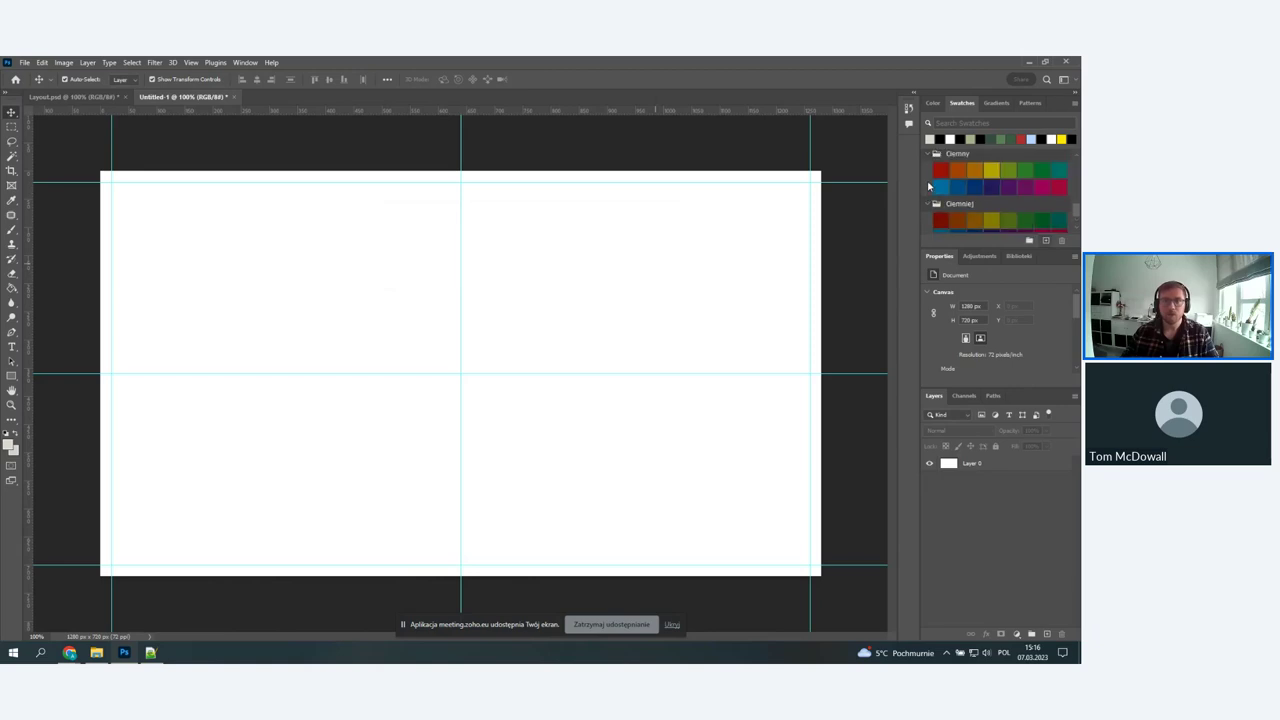
click(928, 154)
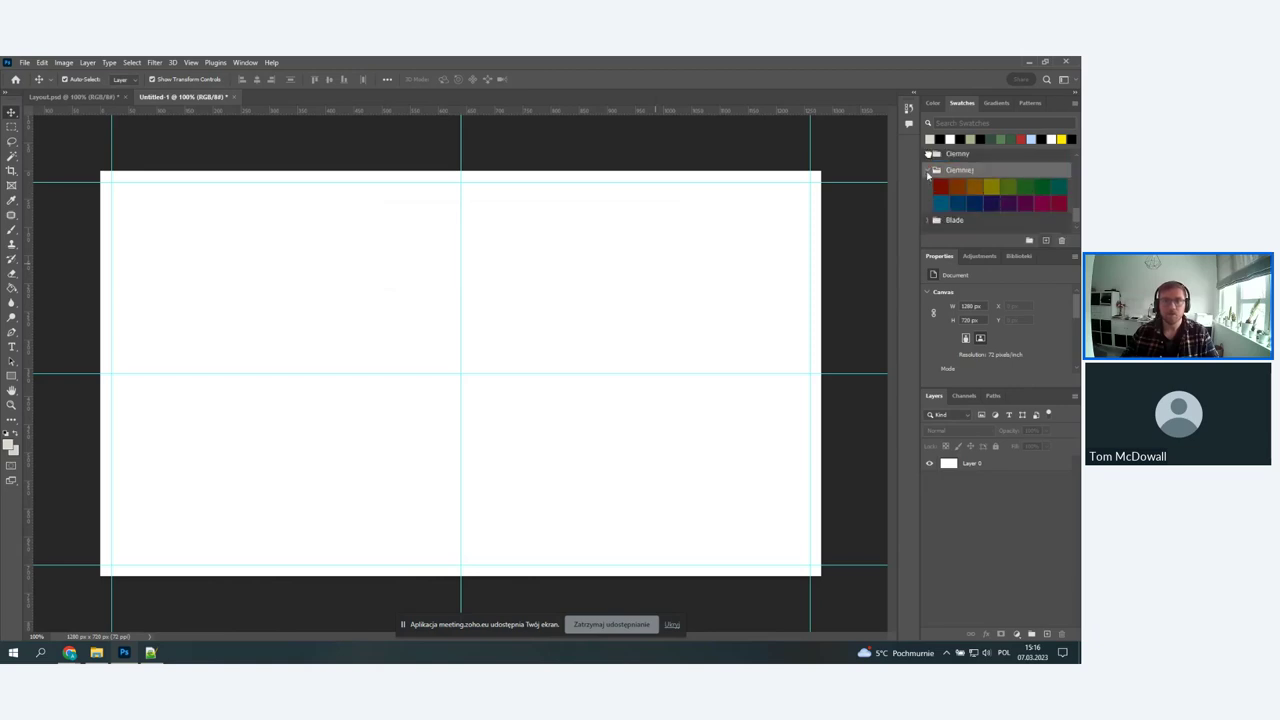
scroll(929, 180, down, 4)
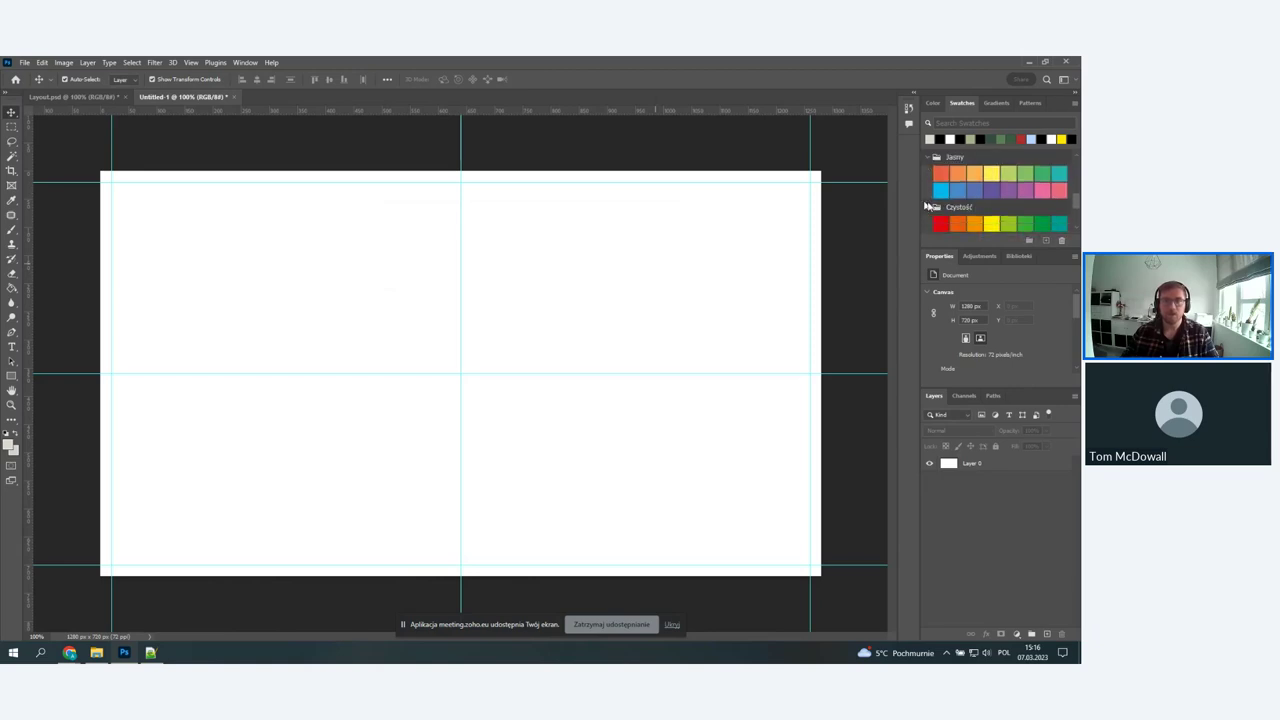
click(926, 206)
click(931, 178)
scroll(931, 183, up, 2)
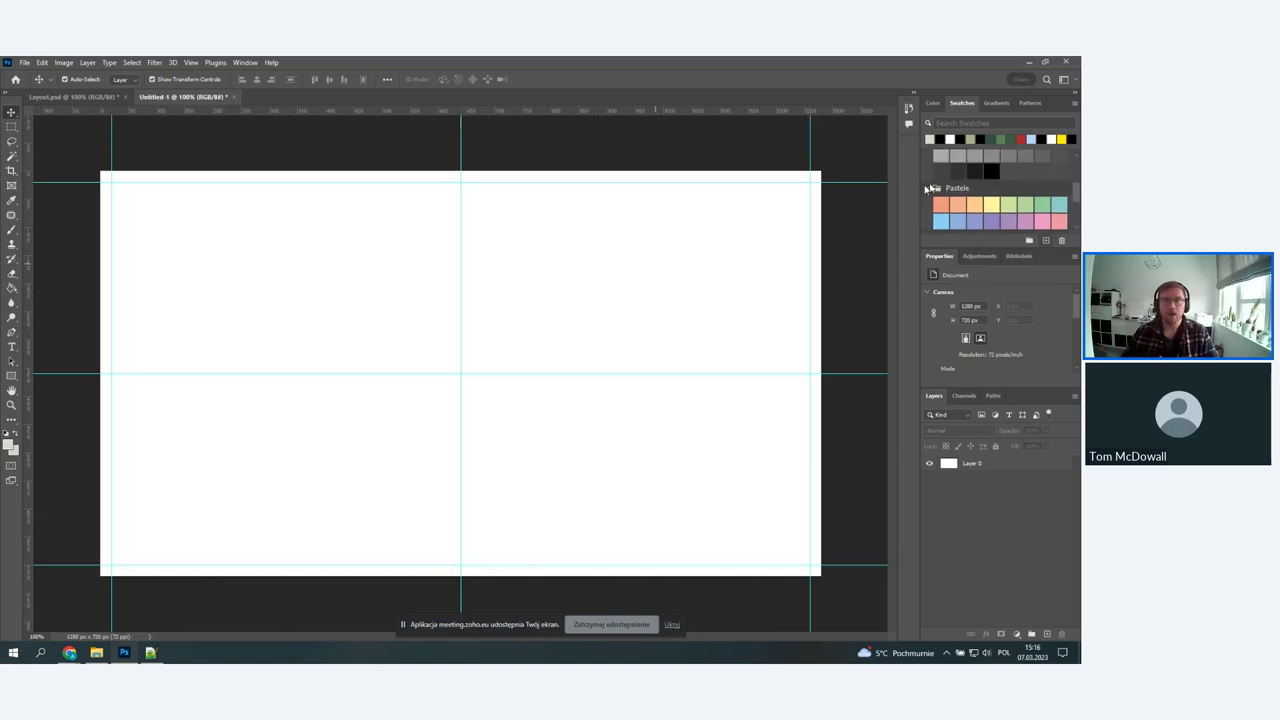
click(930, 187)
click(931, 171)
click(929, 158)
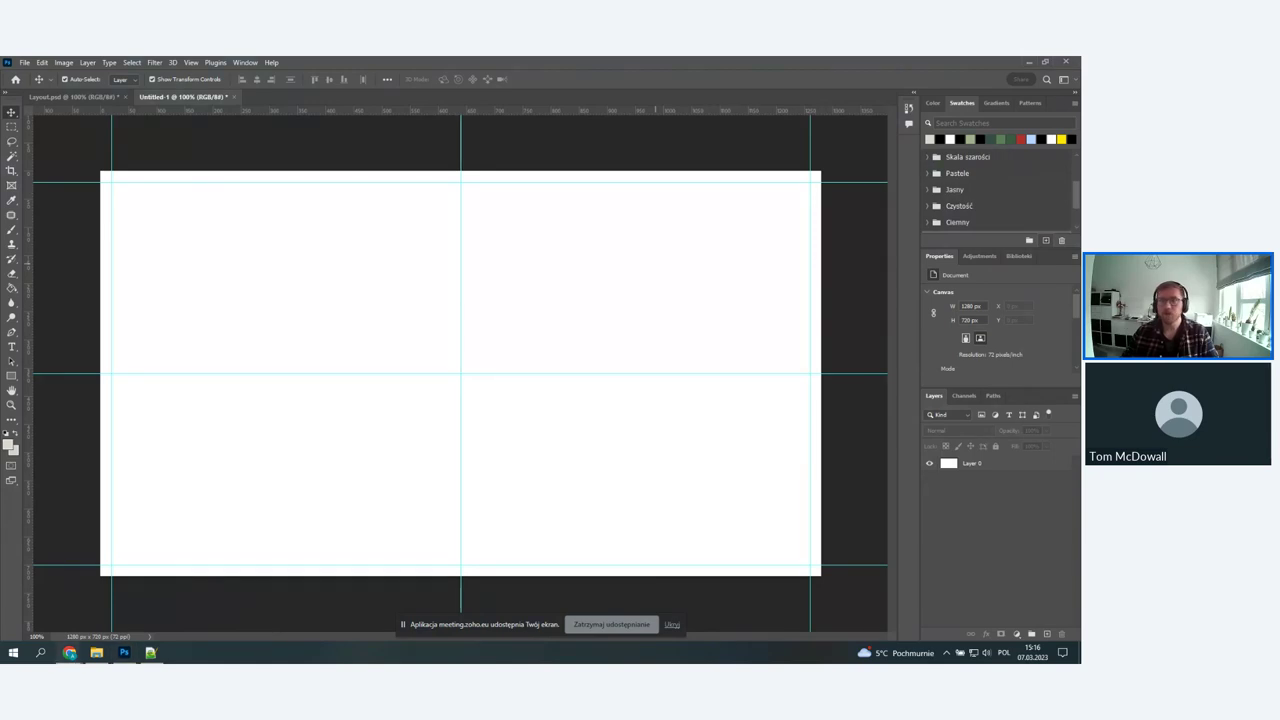
key(alt+Tab)
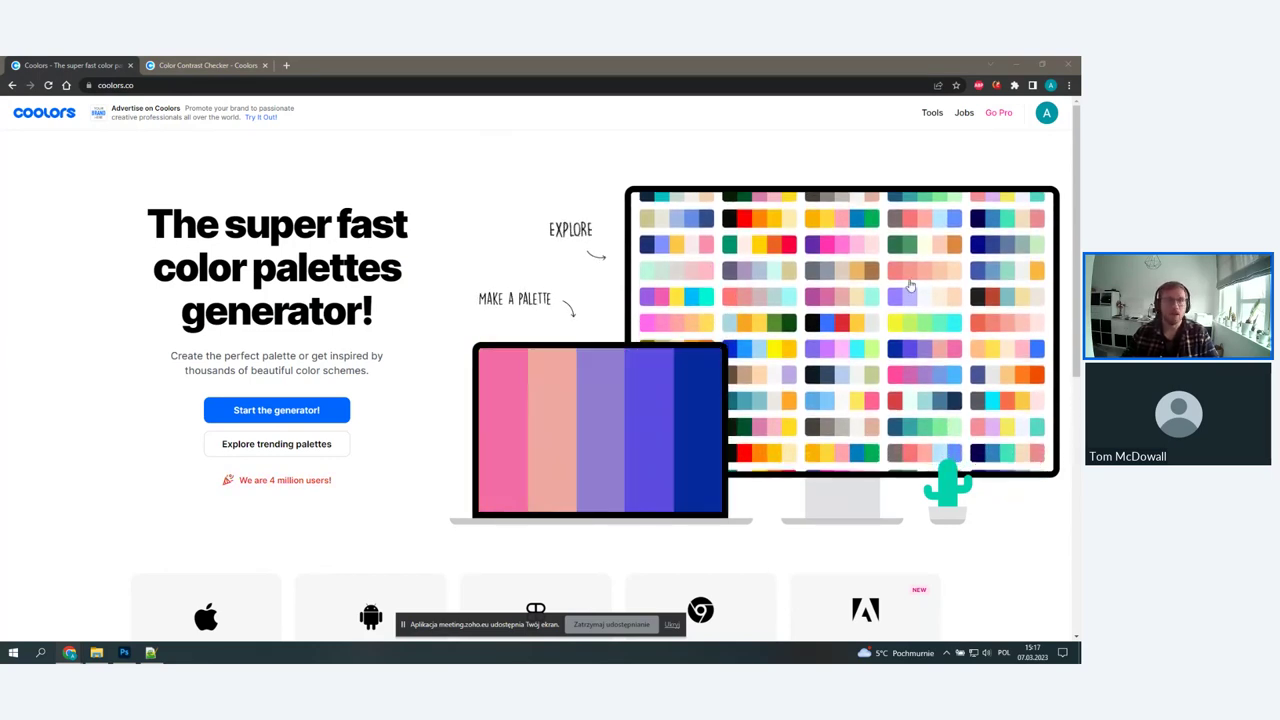
- Browse trending palettes and open the green DAD7CD–344E41 palette on its own page
click(297, 452)
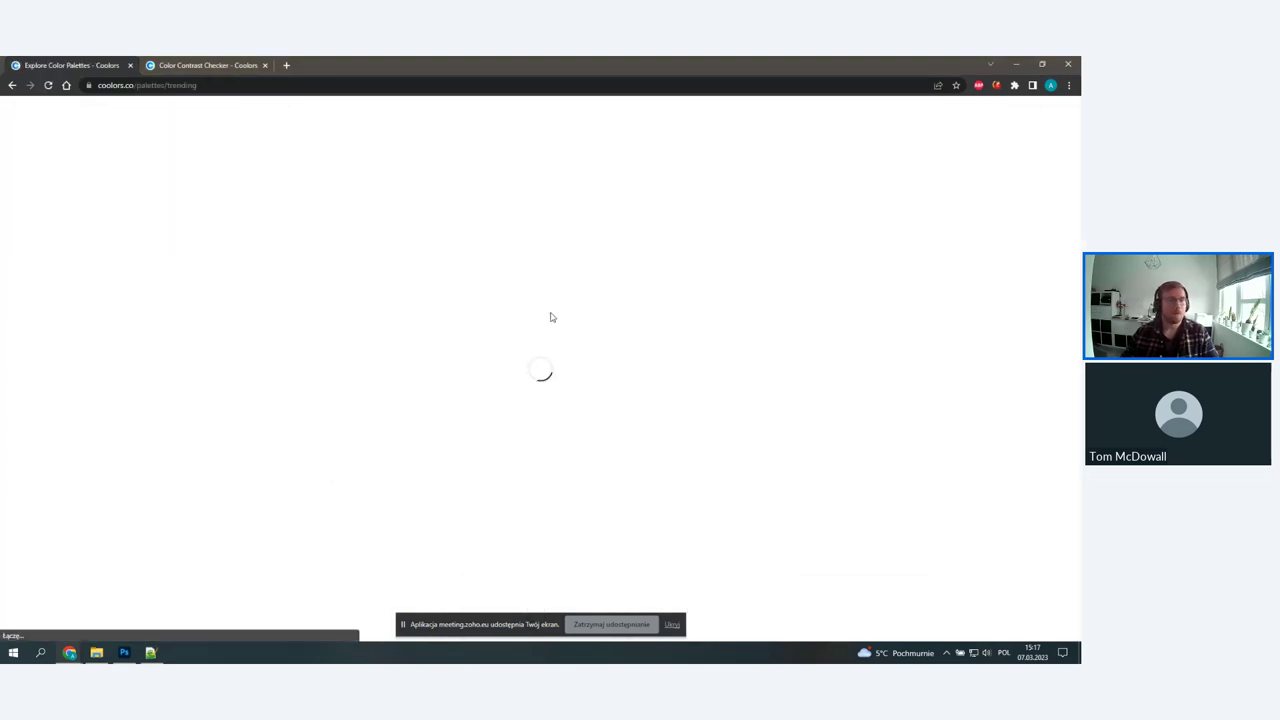
scroll(589, 322, down, 4)
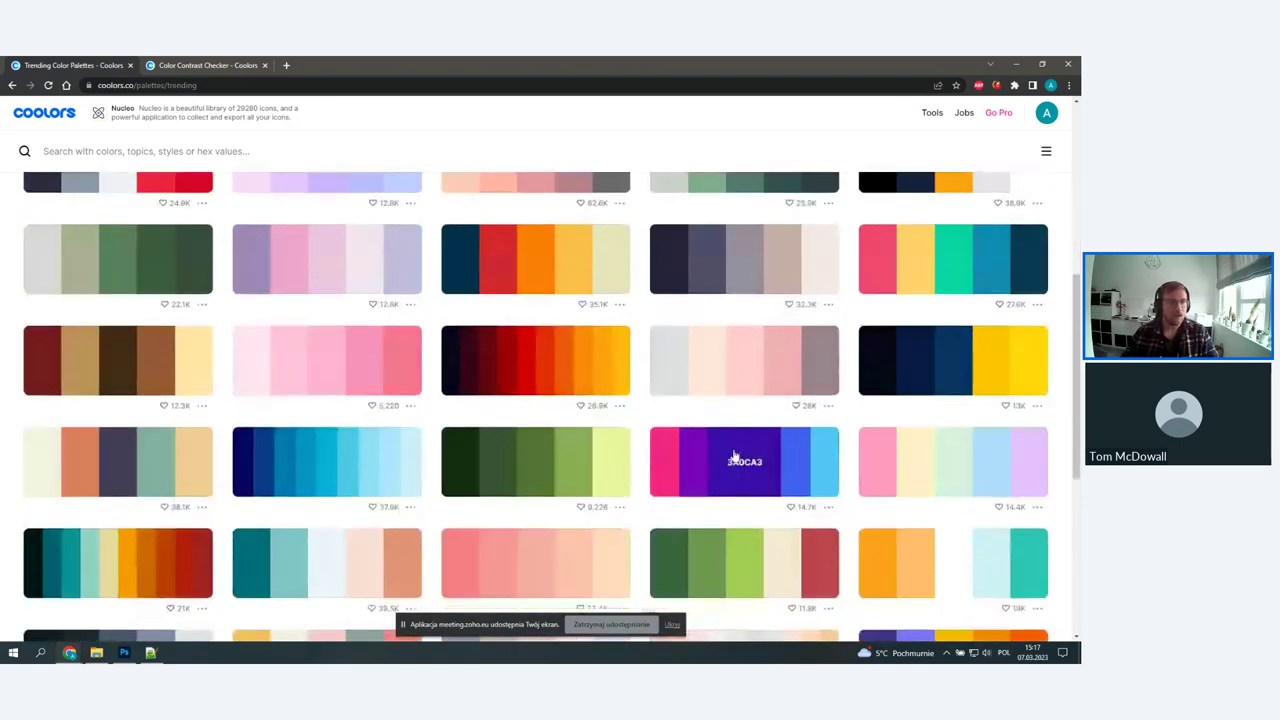
scroll(742, 495, up, 1)
scroll(722, 430, up, 2)
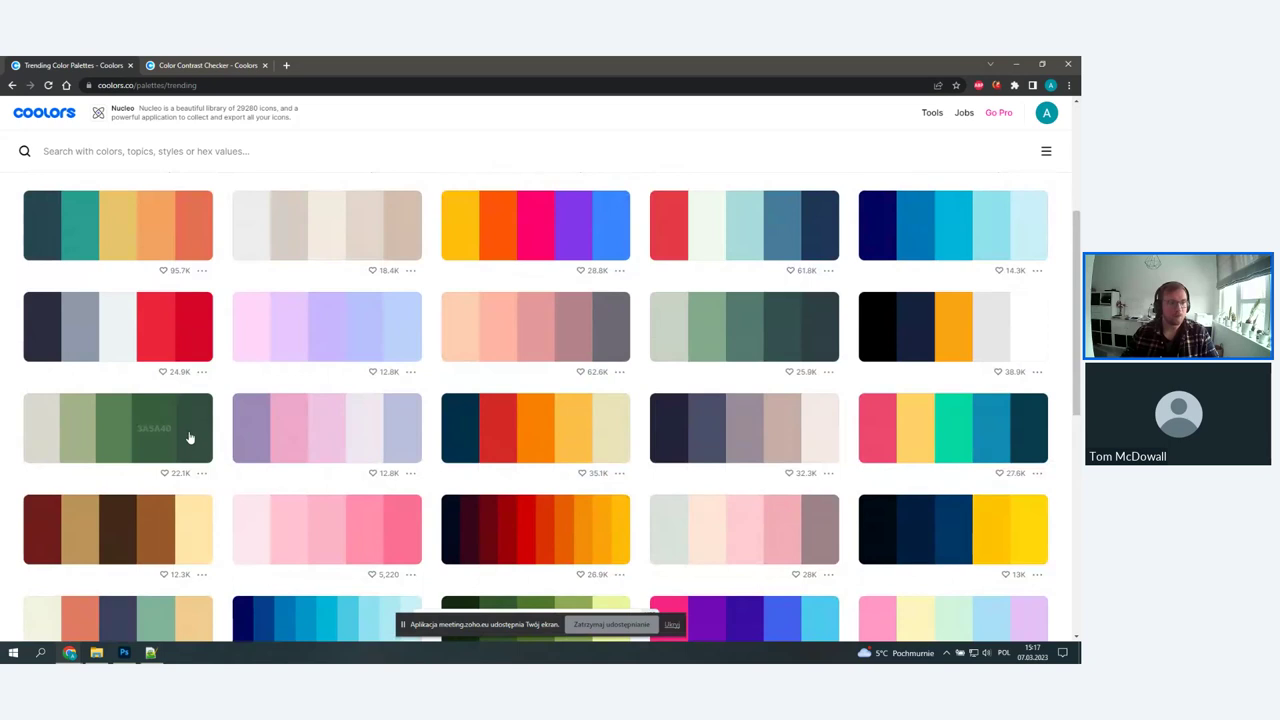
click(201, 473)
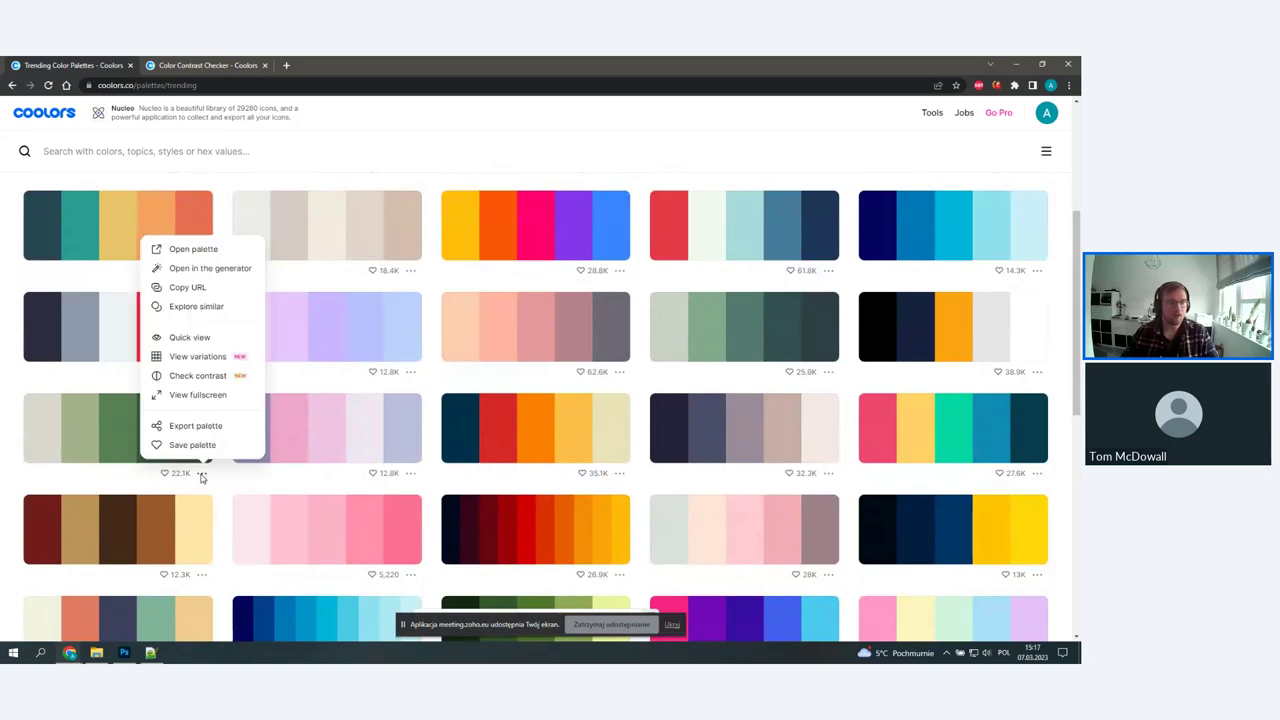
click(169, 459)
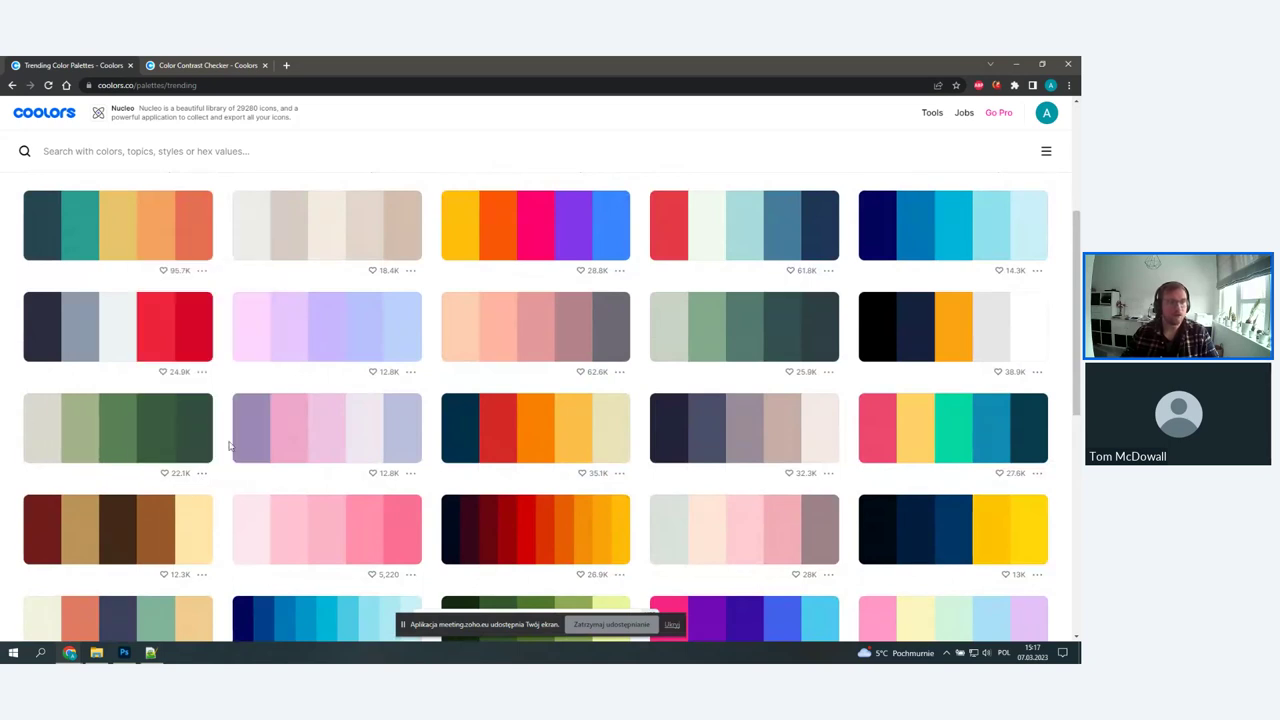
click(138, 424)
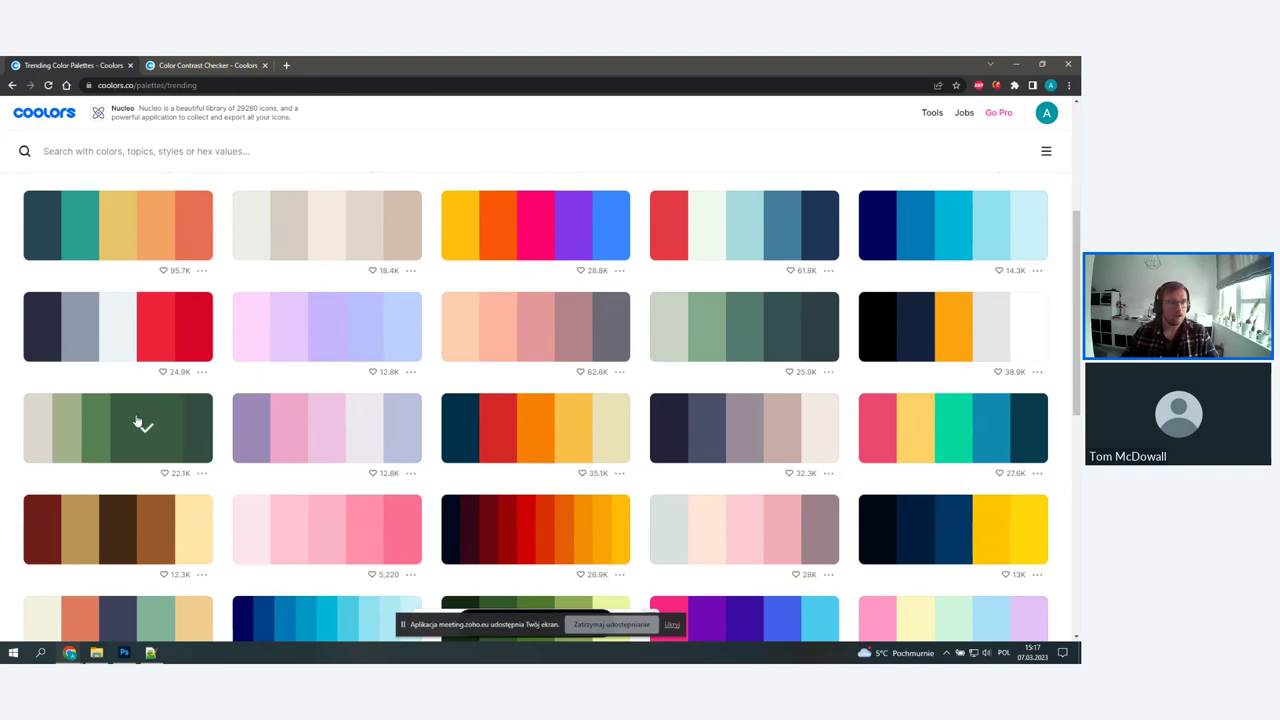
click(201, 473)
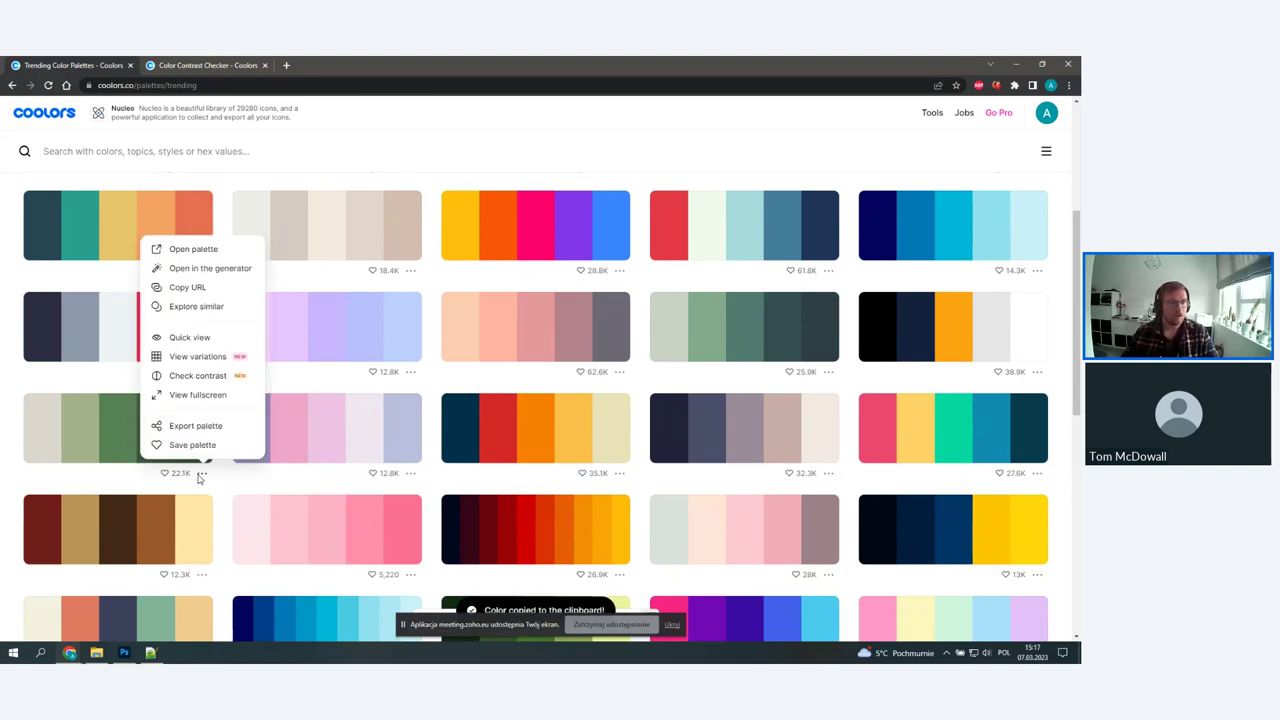
click(197, 250)
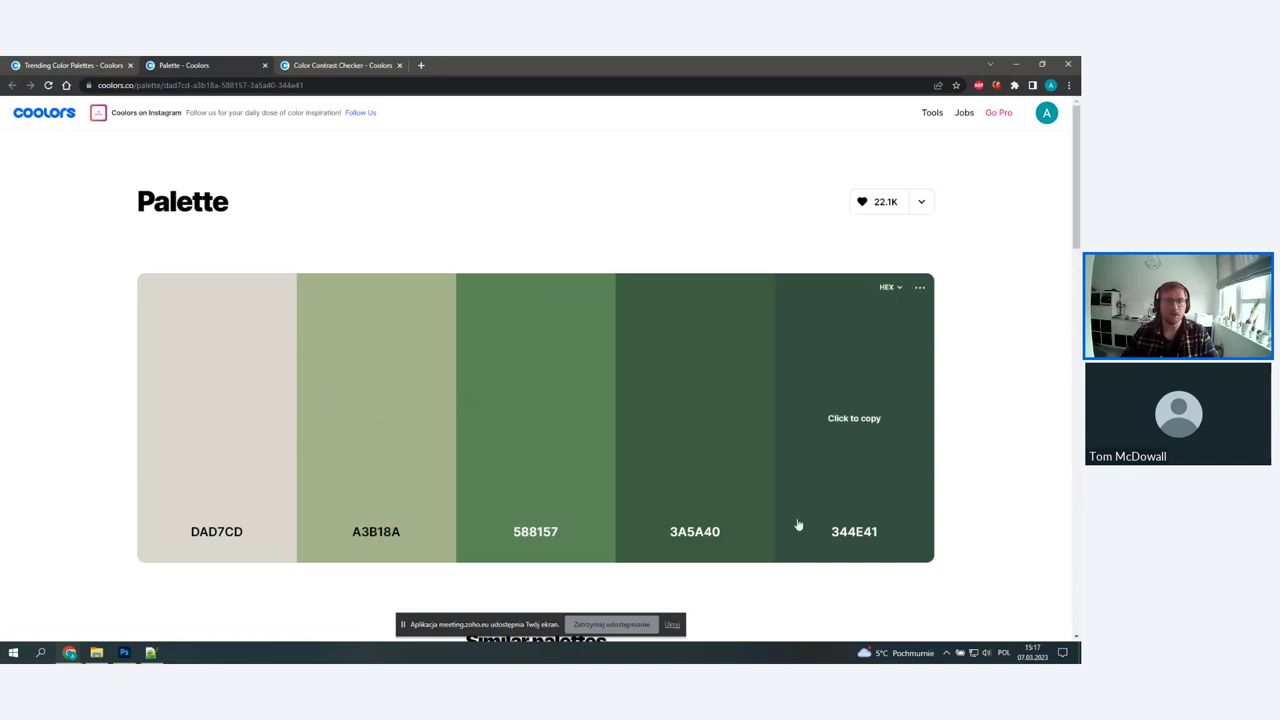
- Export the palette as palette.ase and return to Photoshop
scroll(835, 528, down, 1)
scroll(835, 528, up, 1)
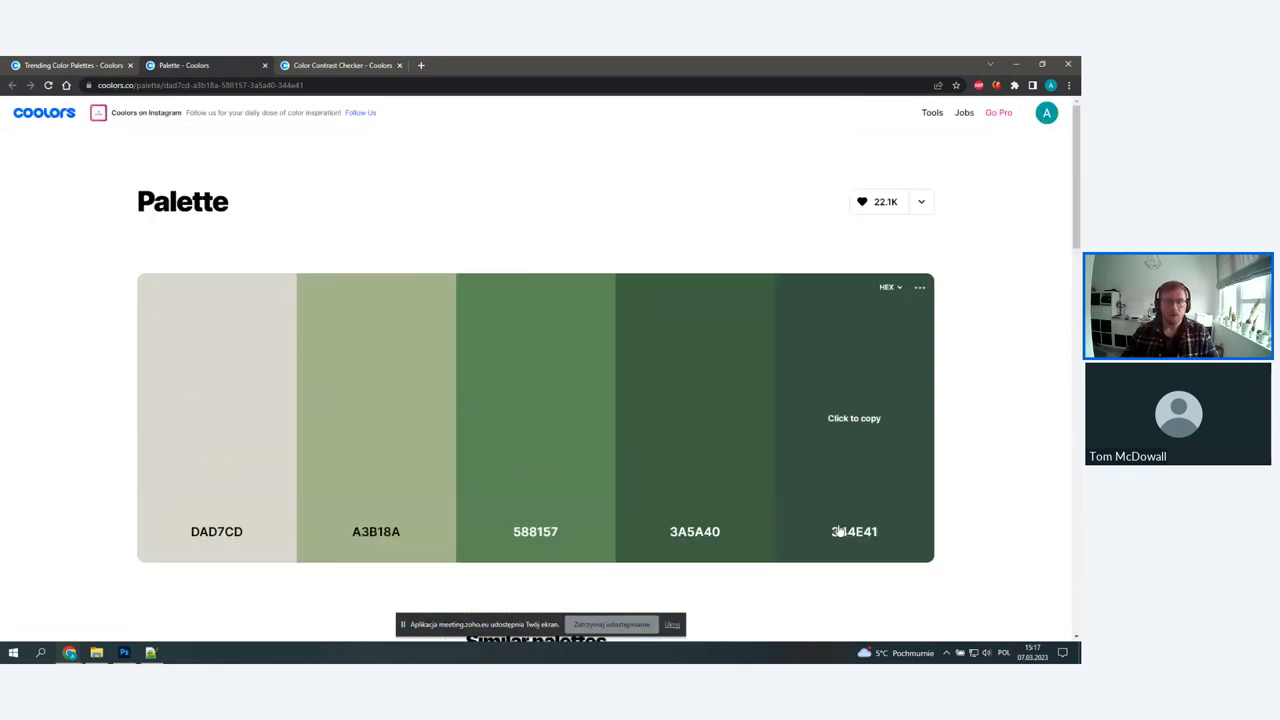
click(922, 201)
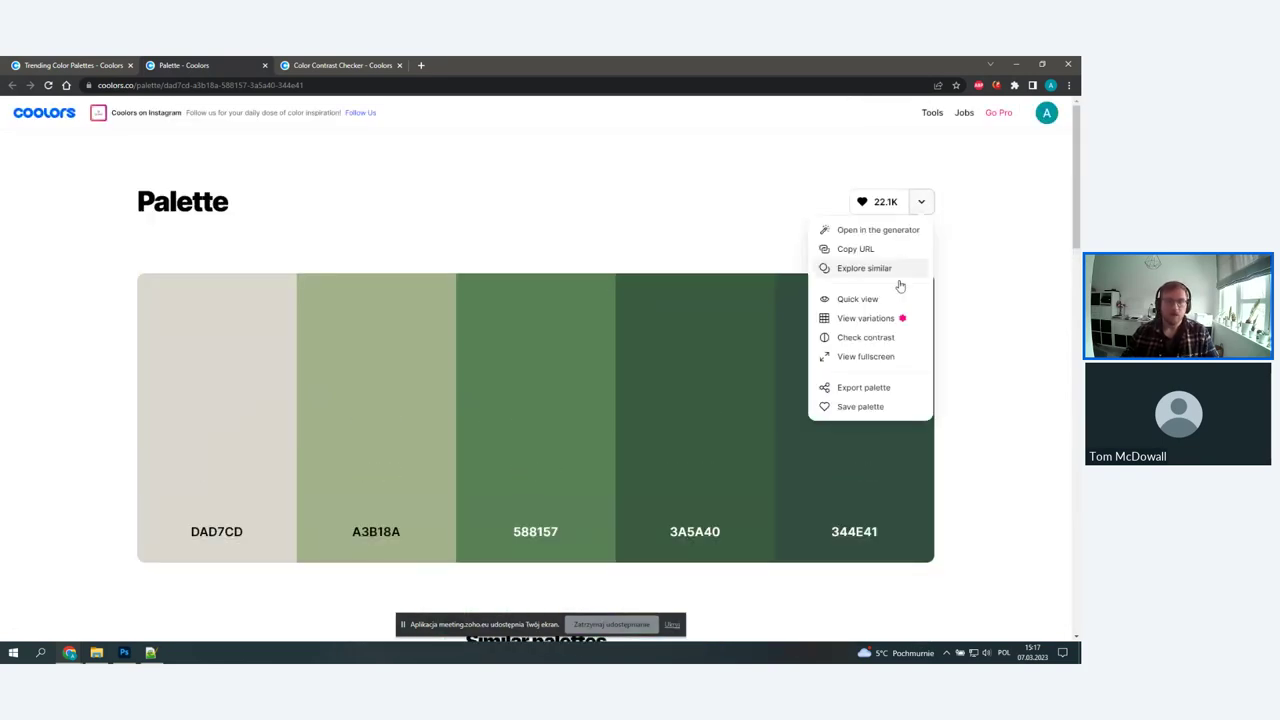
click(861, 392)
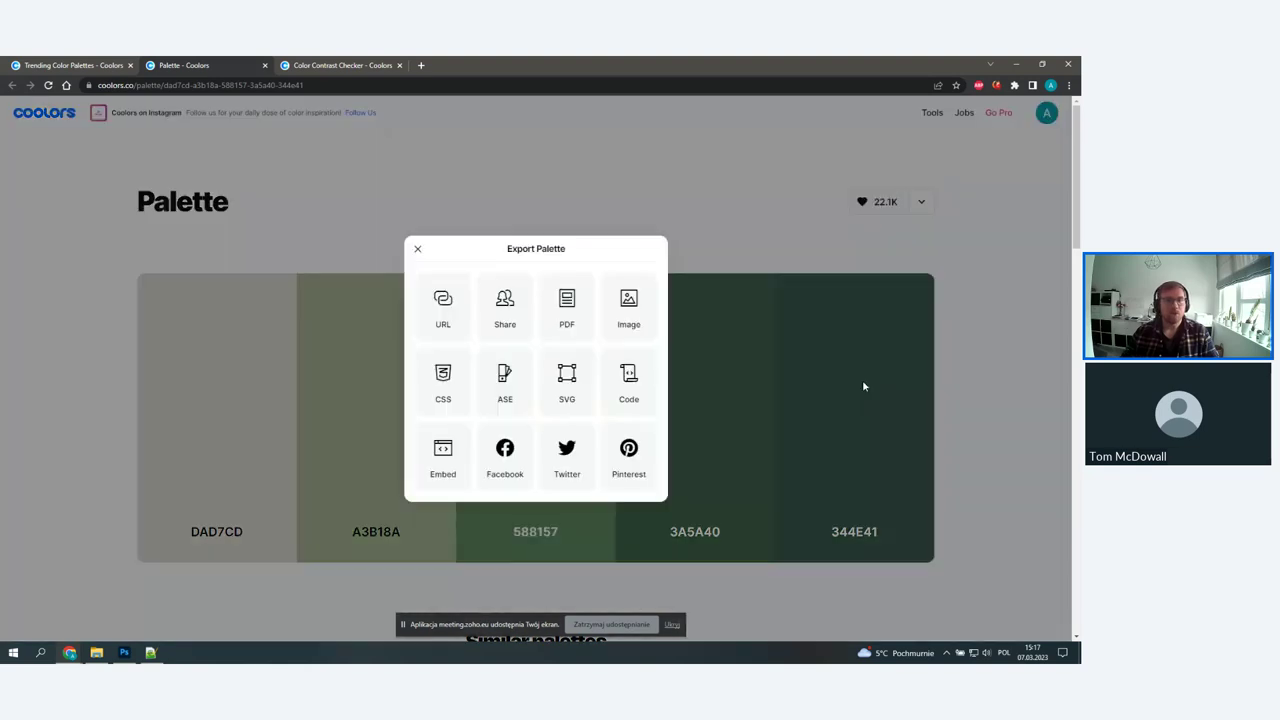
click(500, 406)
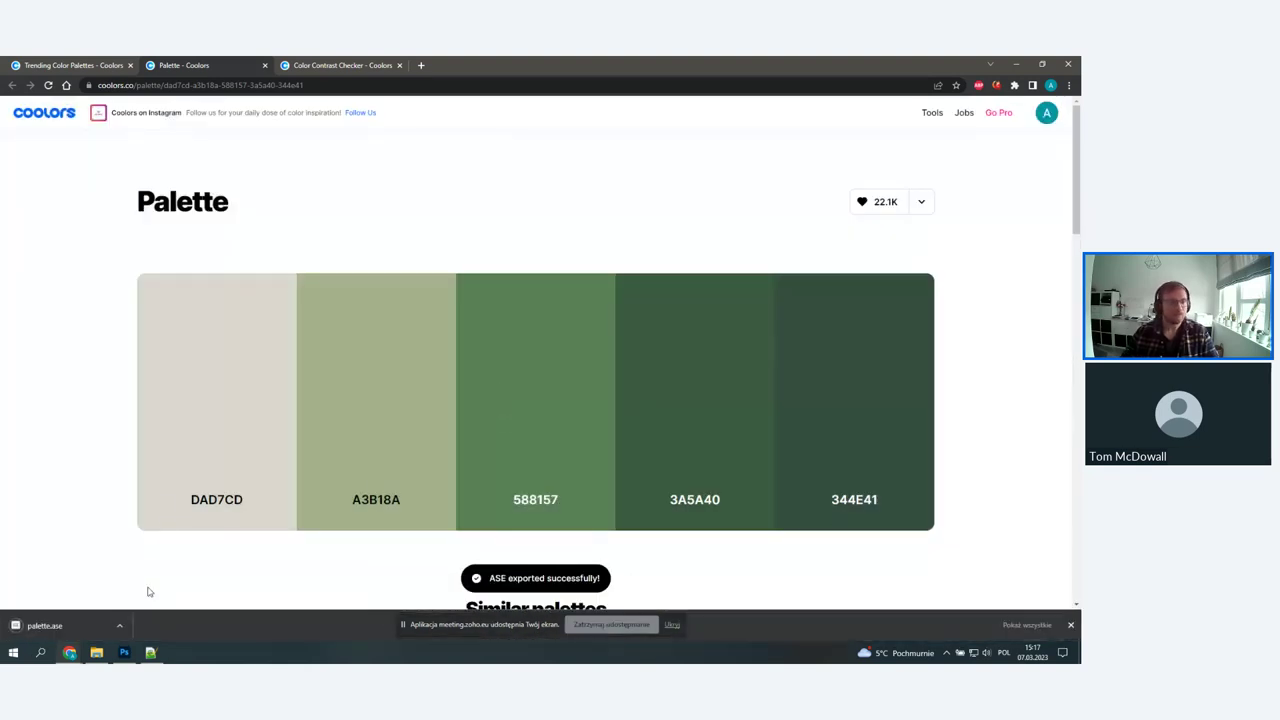
click(124, 653)
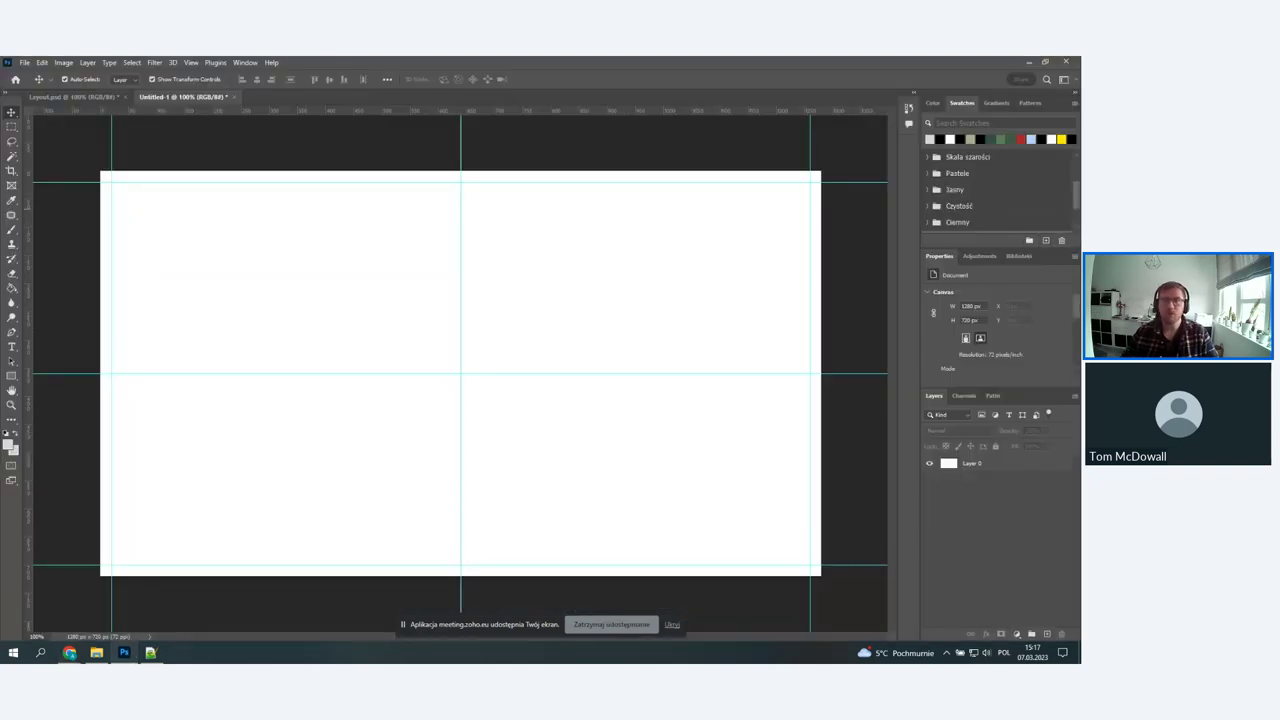
- Import Green.ase from Desktop > Green into the Swatches panel as ASE swatches
scroll(968, 187, down, 2)
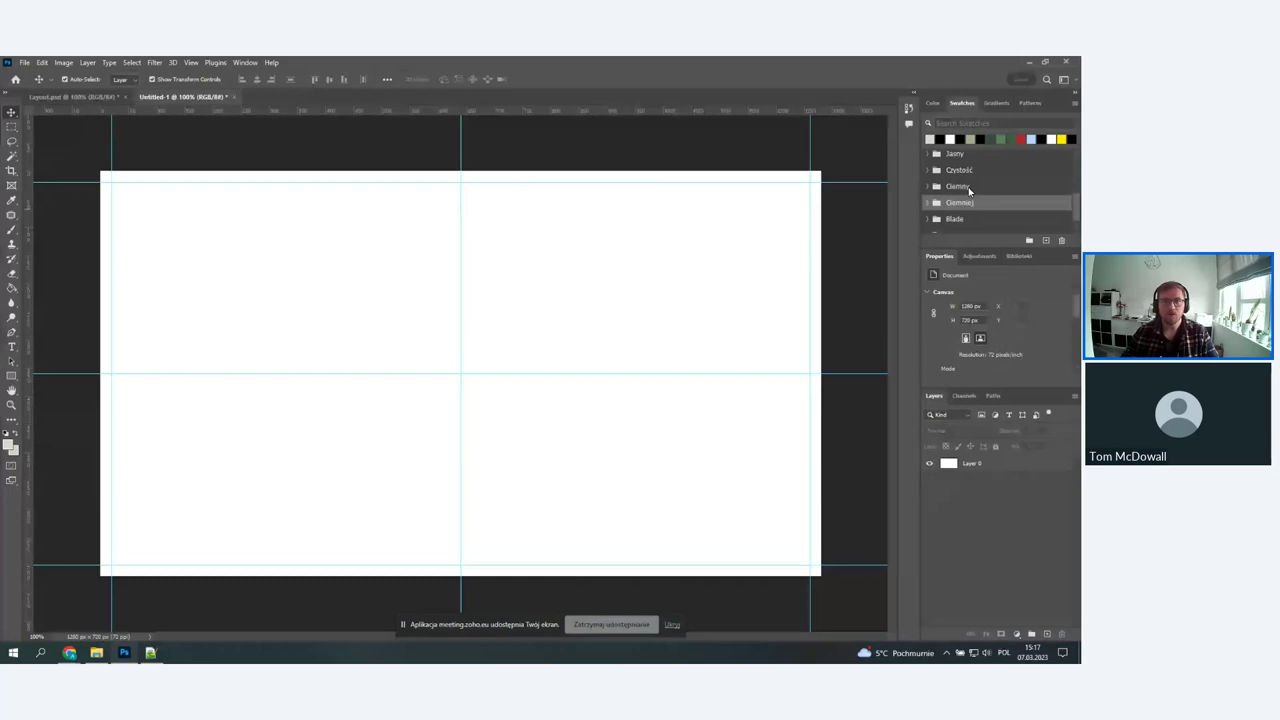
scroll(966, 200, down, 1)
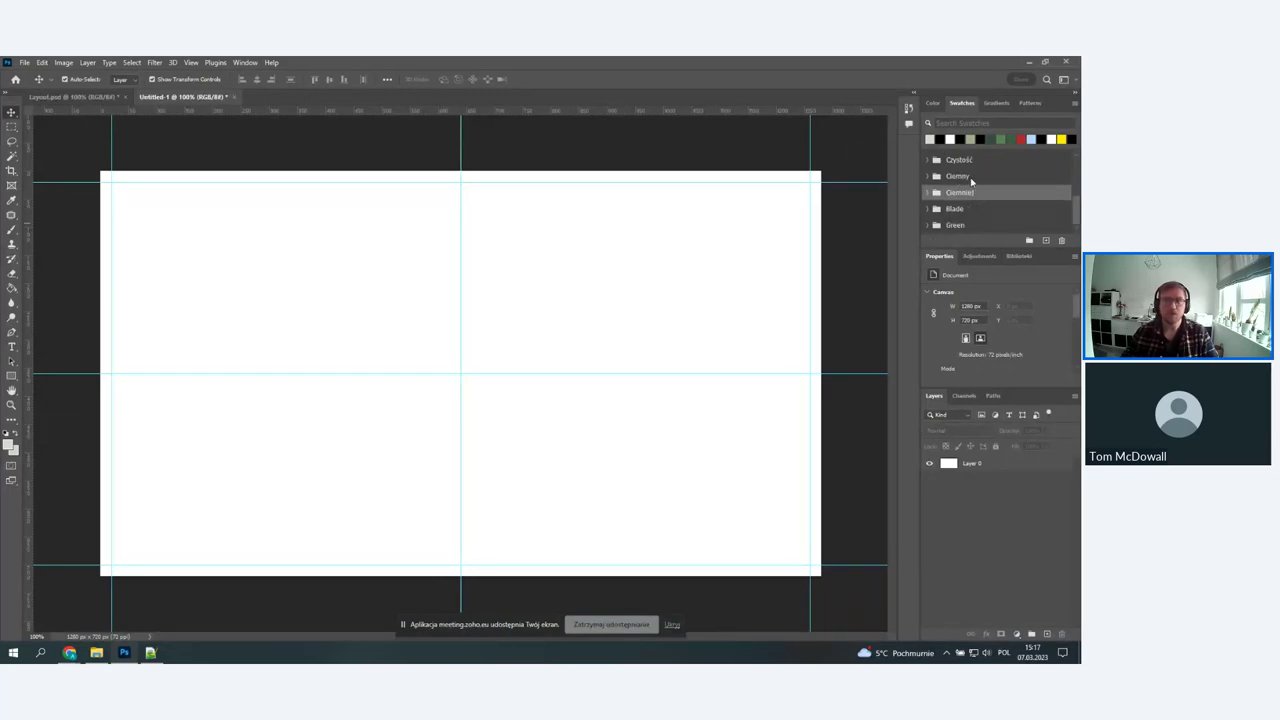
right_click(971, 180)
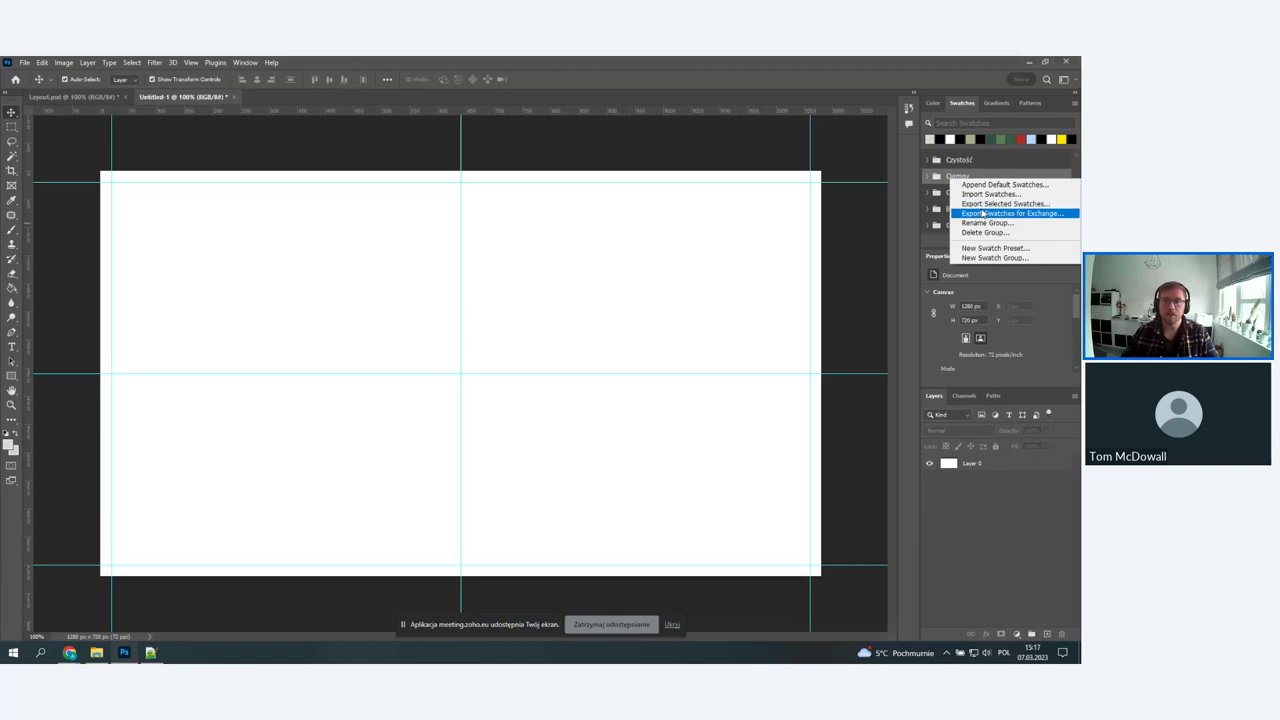
click(980, 194)
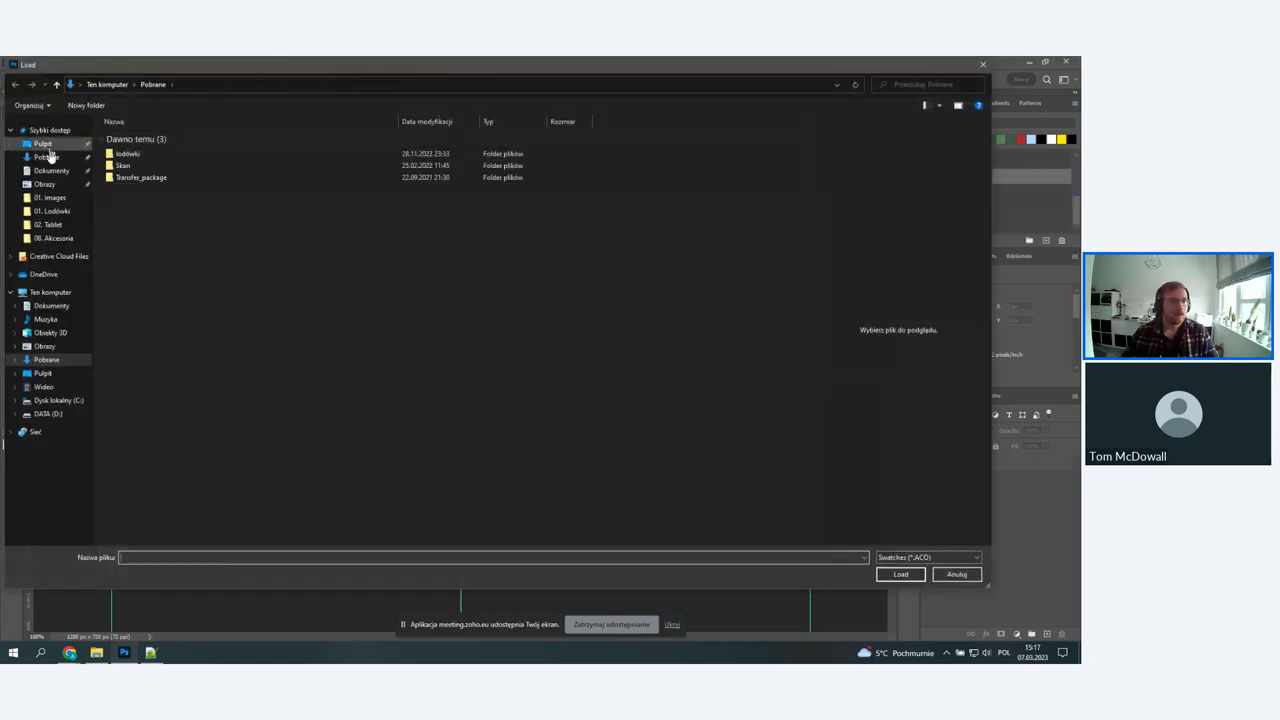
click(43, 145)
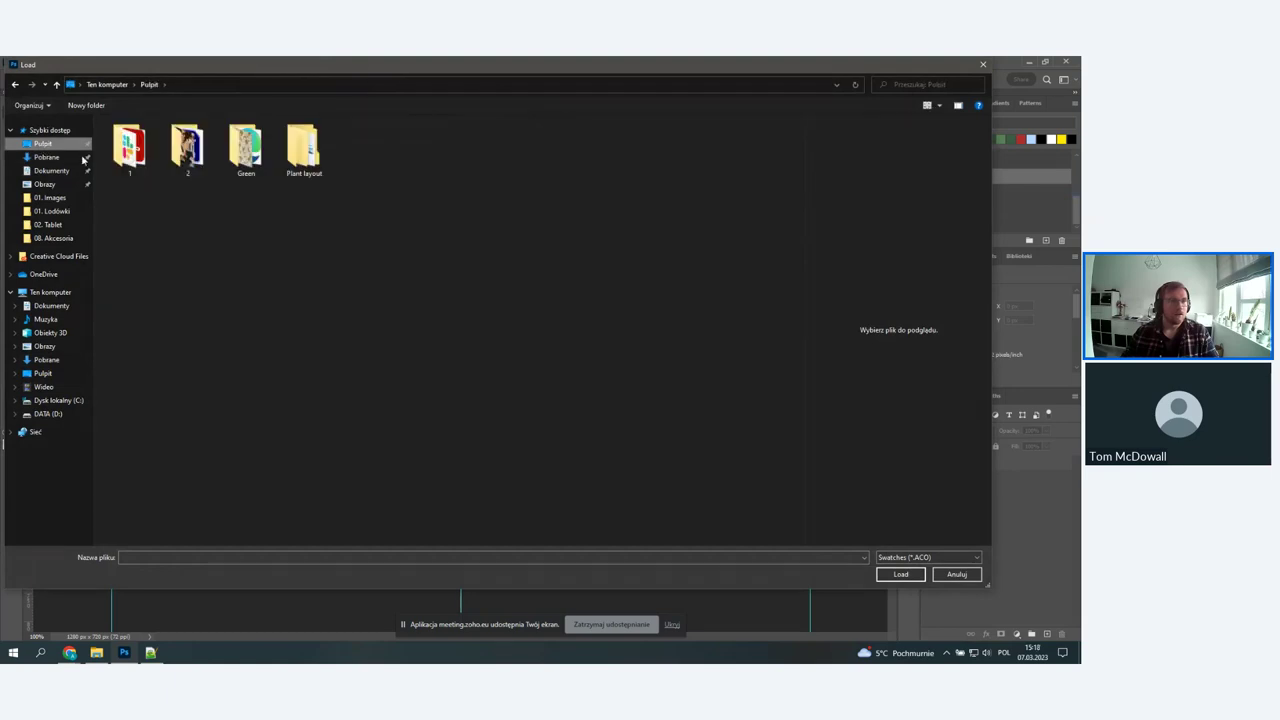
double_click(242, 155)
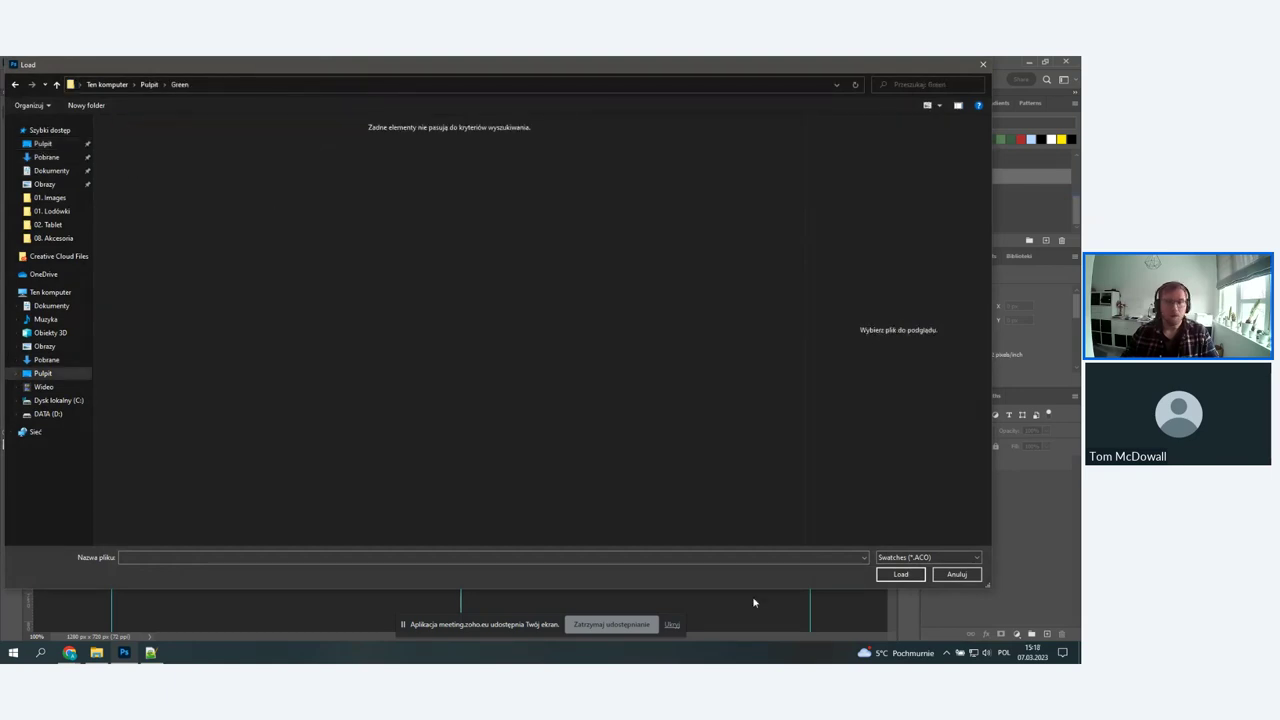
click(898, 558)
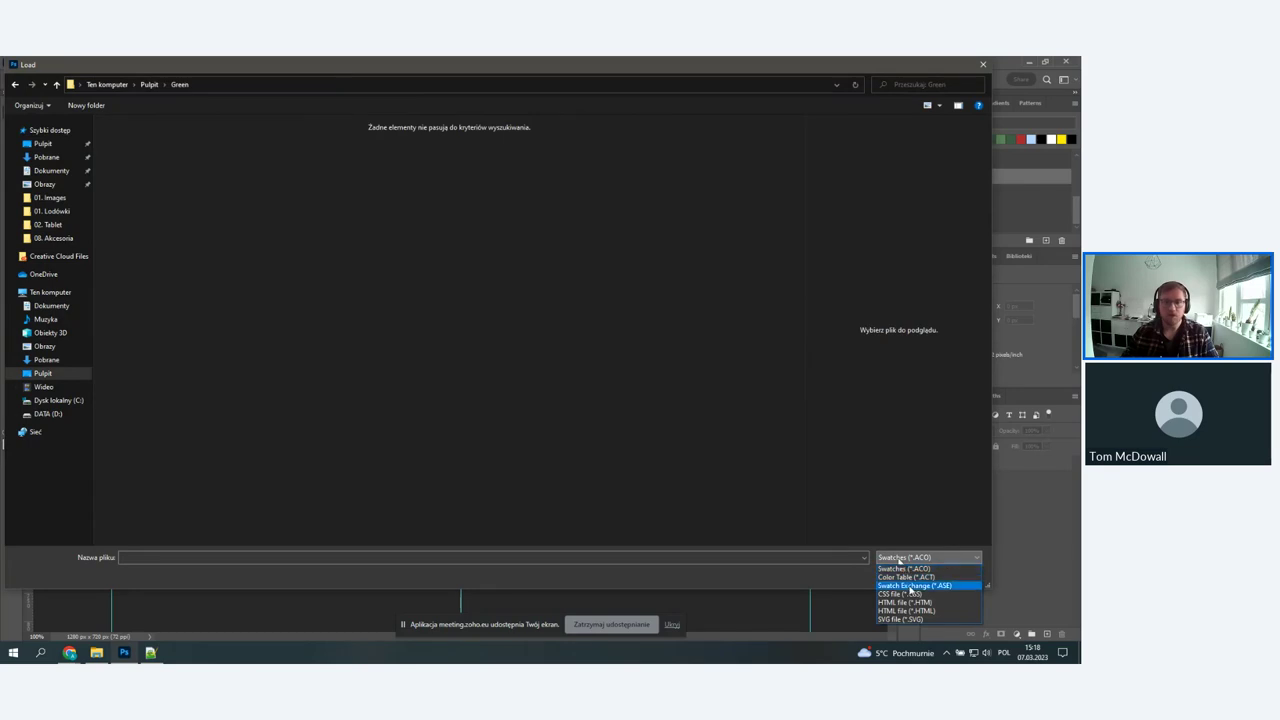
click(946, 592)
click(154, 185)
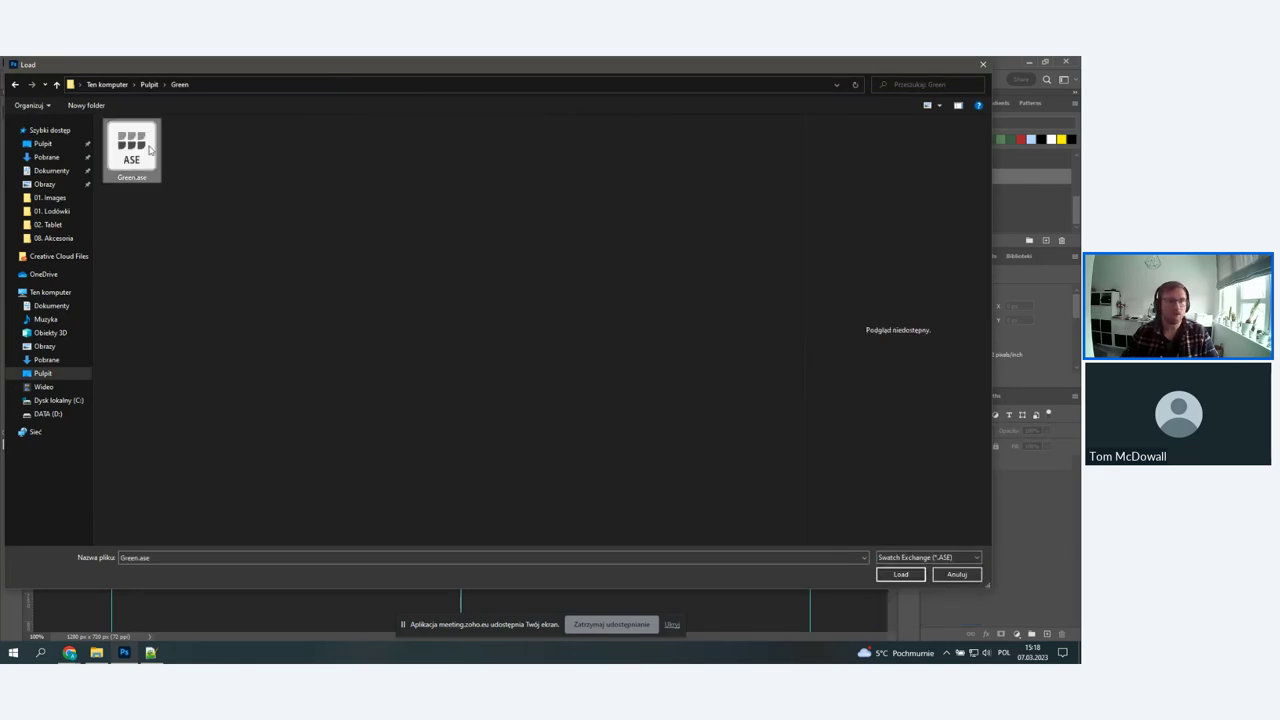
double_click(150, 148)
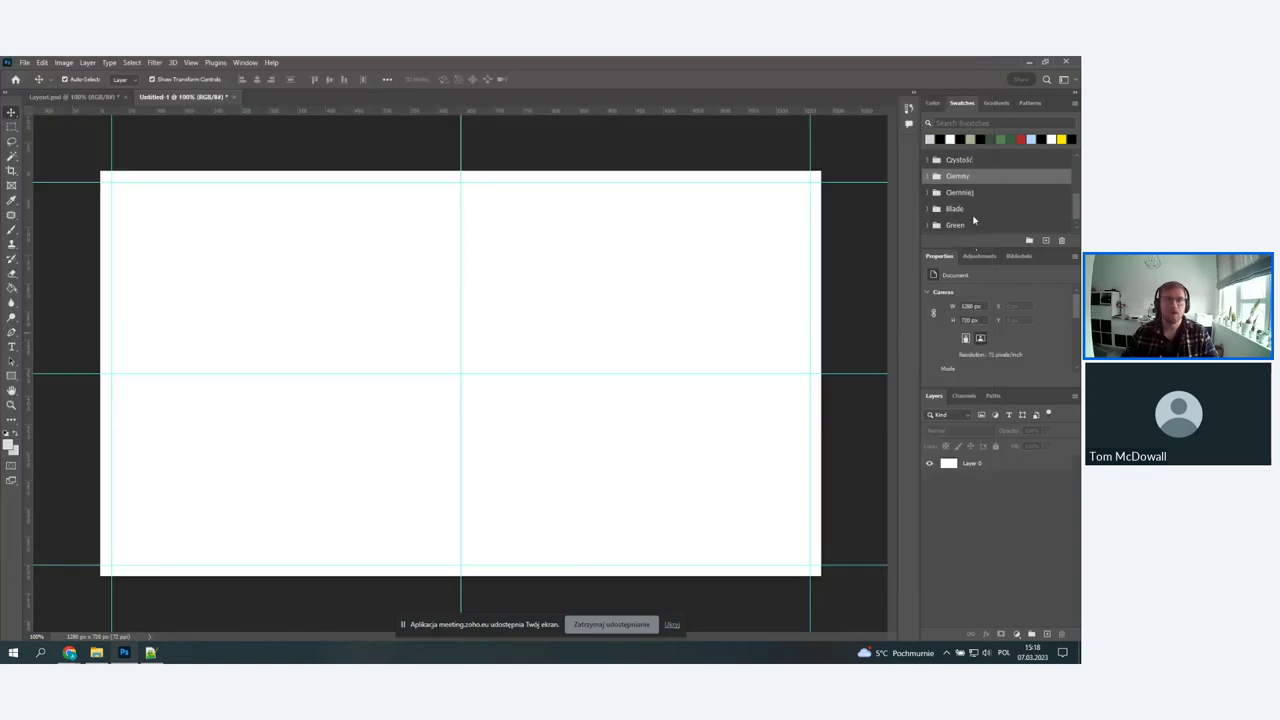
- Expand the Green 2 swatch group to show its five greens, collapsing the Green group
scroll(974, 216, down, 1)
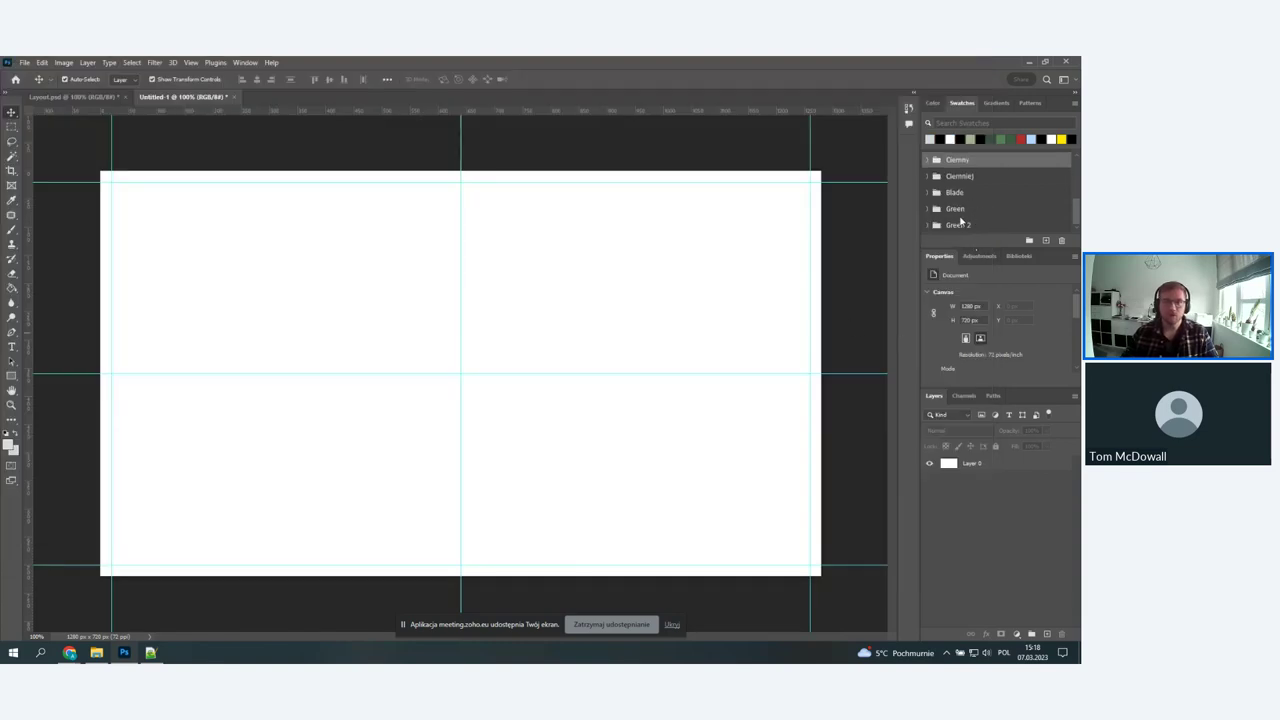
scroll(960, 220, down, 1)
click(970, 196)
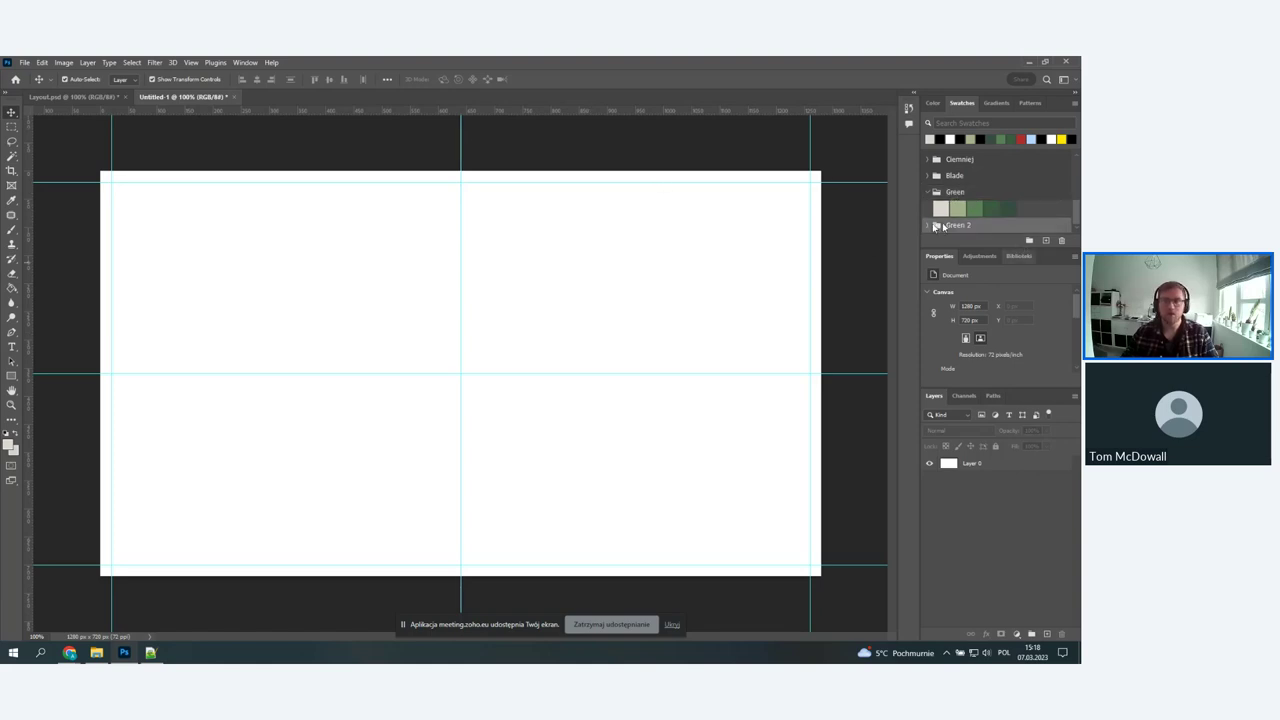
click(958, 224)
scroll(964, 200, down, 1)
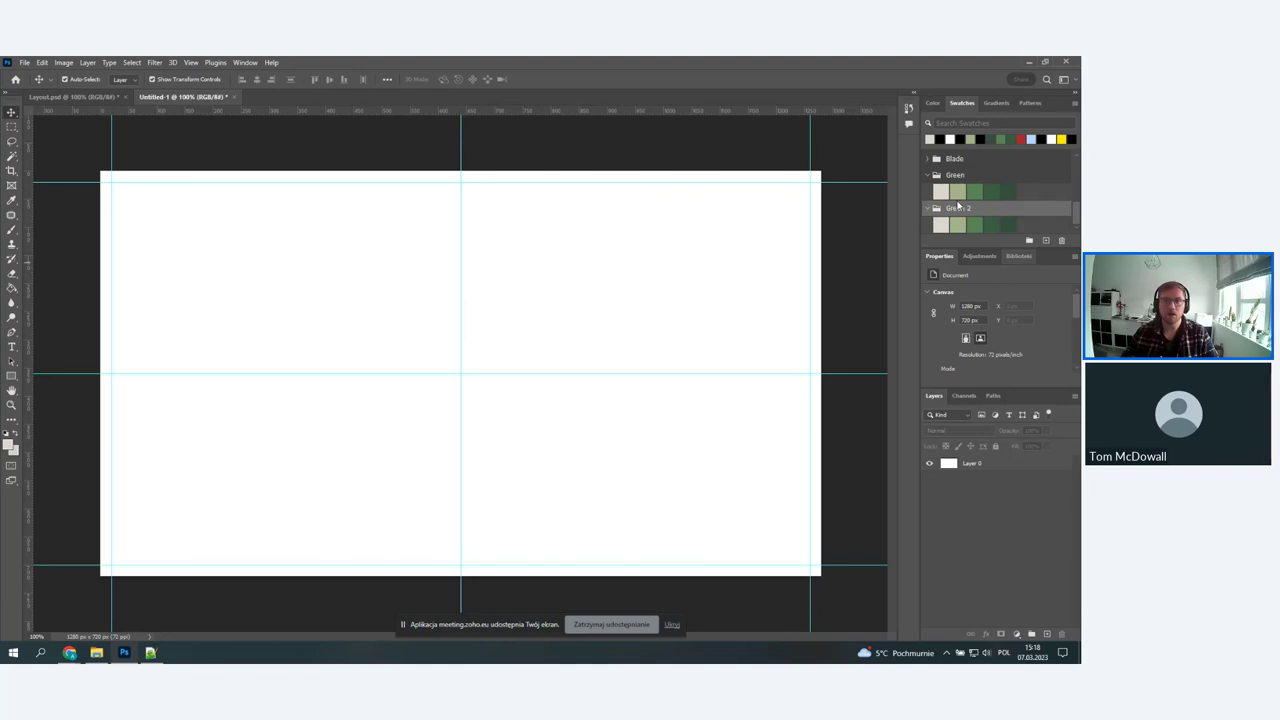
click(931, 176)
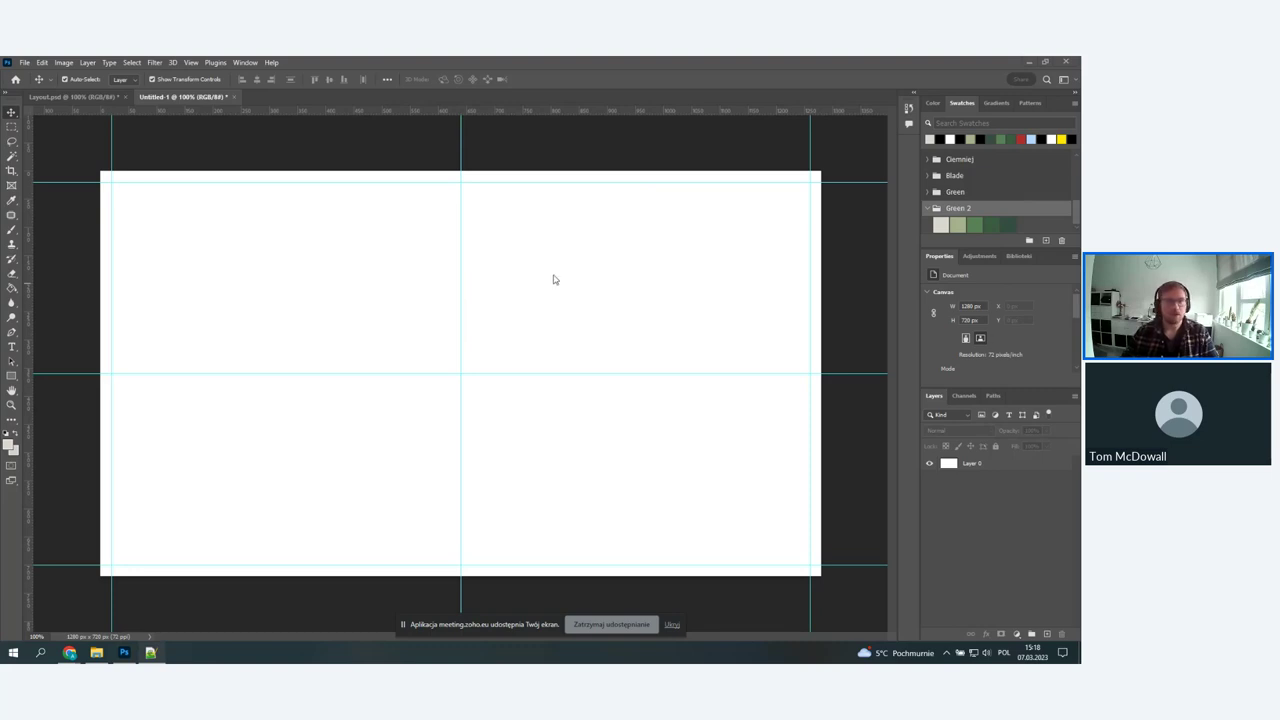
- Review Layout.psd, then return to the blank Untitled-1 canvas with the Rectangle Tool active
click(72, 97)
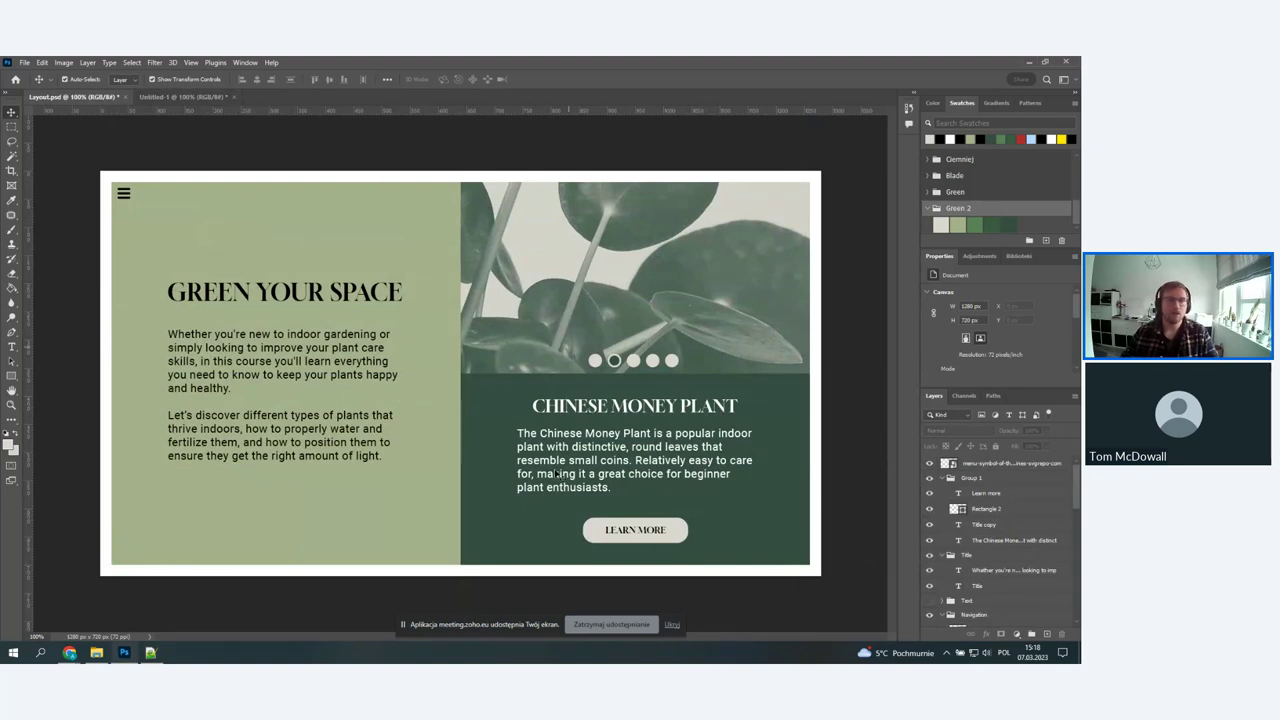
click(185, 96)
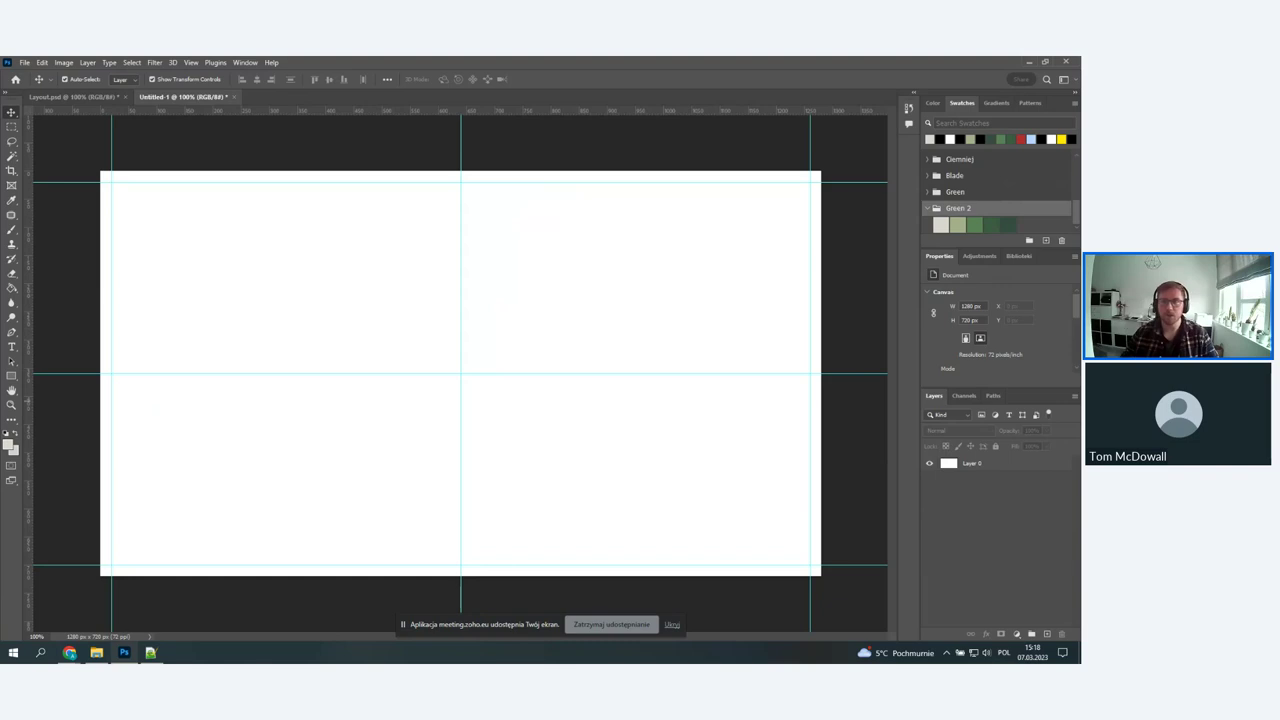
click(11, 378)
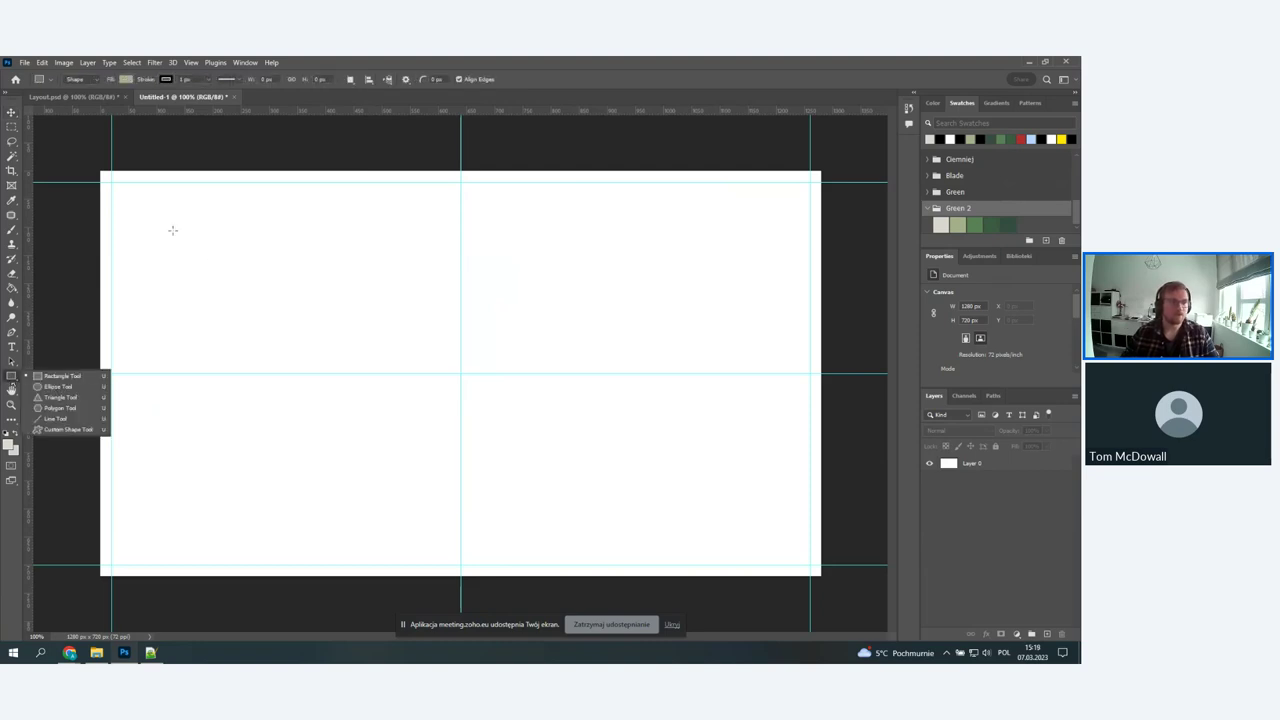
- Draw a green rectangle in the top-left quadrant and select its Rectangle 1 layer
drag(145, 206, 257, 328)
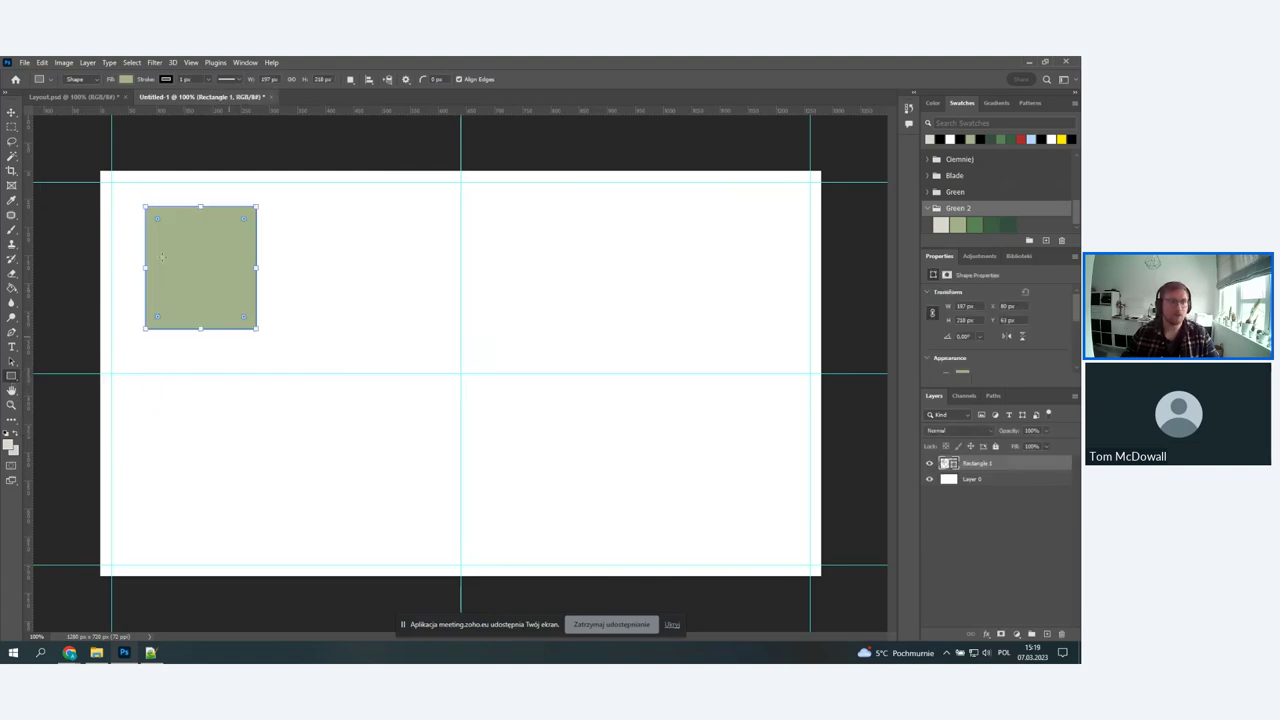
click(12, 113)
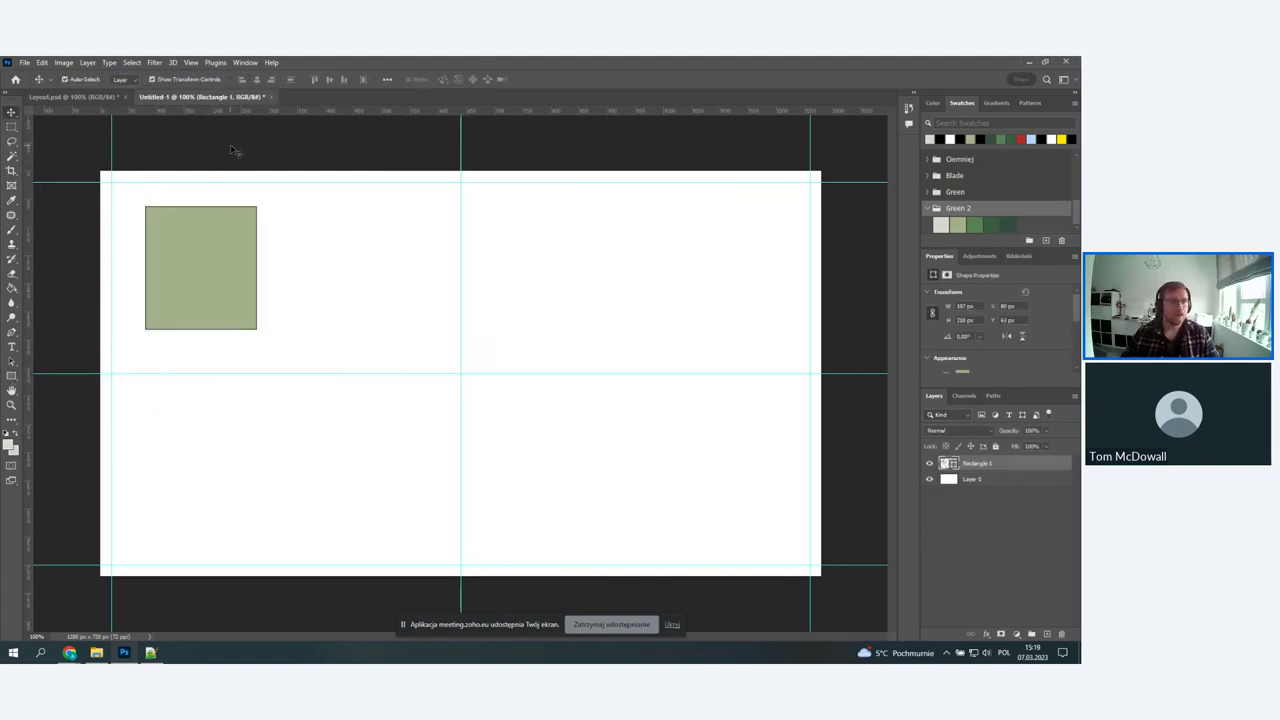
click(230, 144)
click(186, 272)
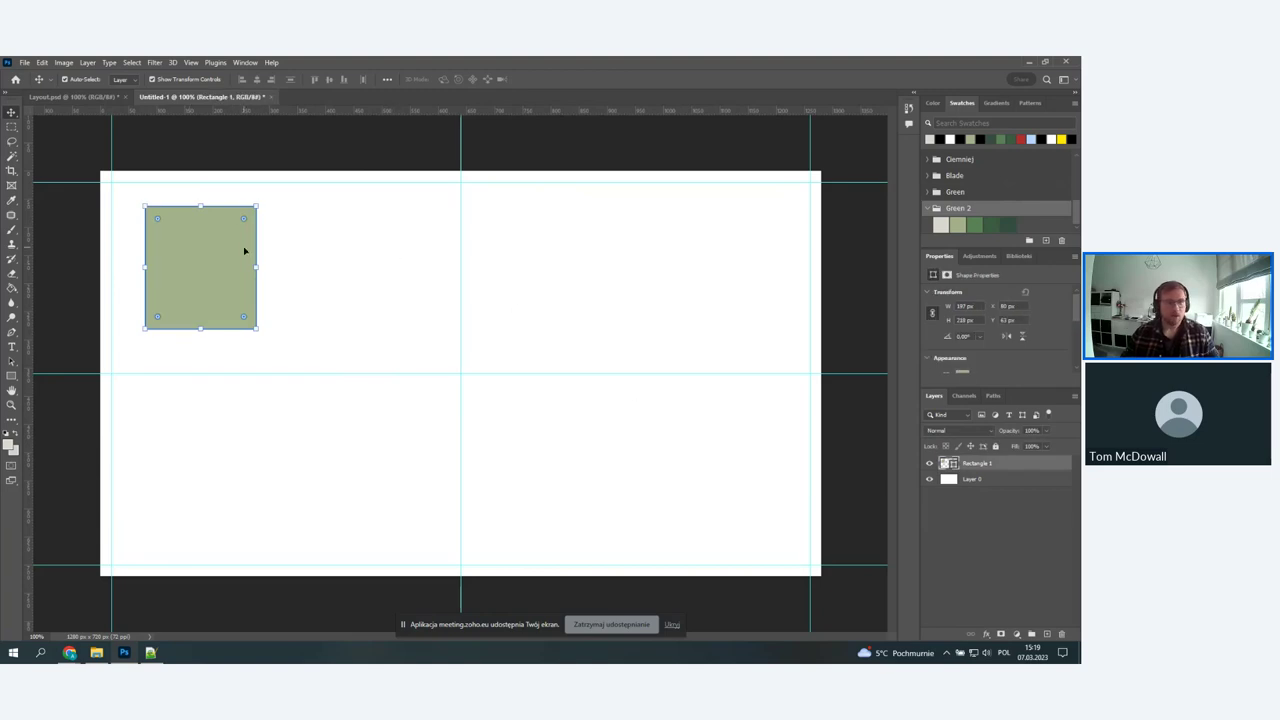
scroll(184, 255, up, 3)
scroll(184, 255, down, 2)
click(320, 286)
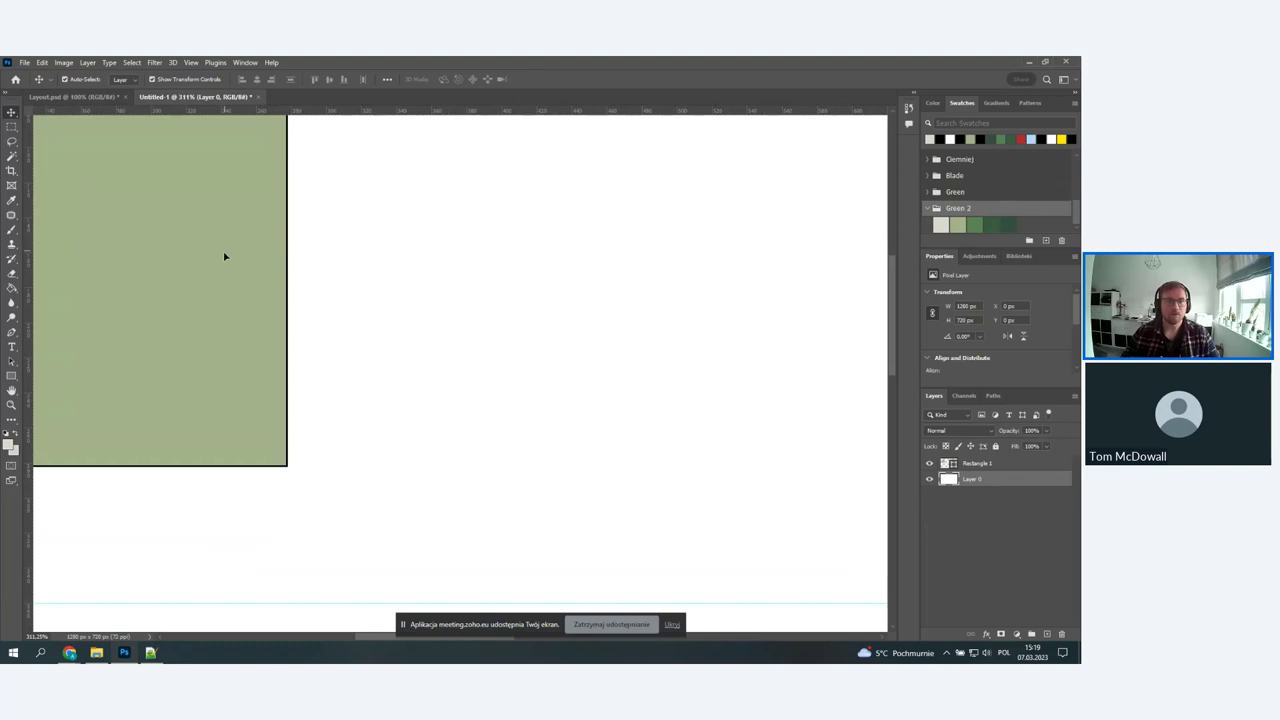
click(226, 257)
scroll(177, 286, up, 2)
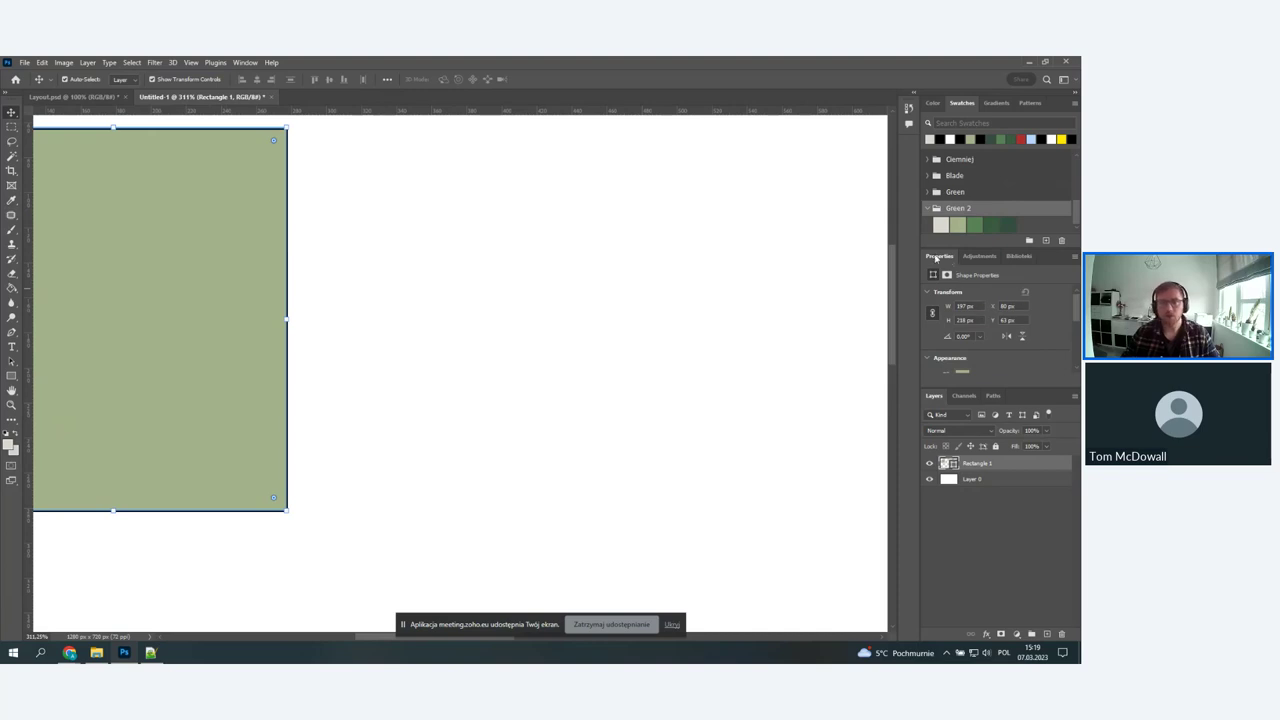
scroll(1000, 320, down, 3)
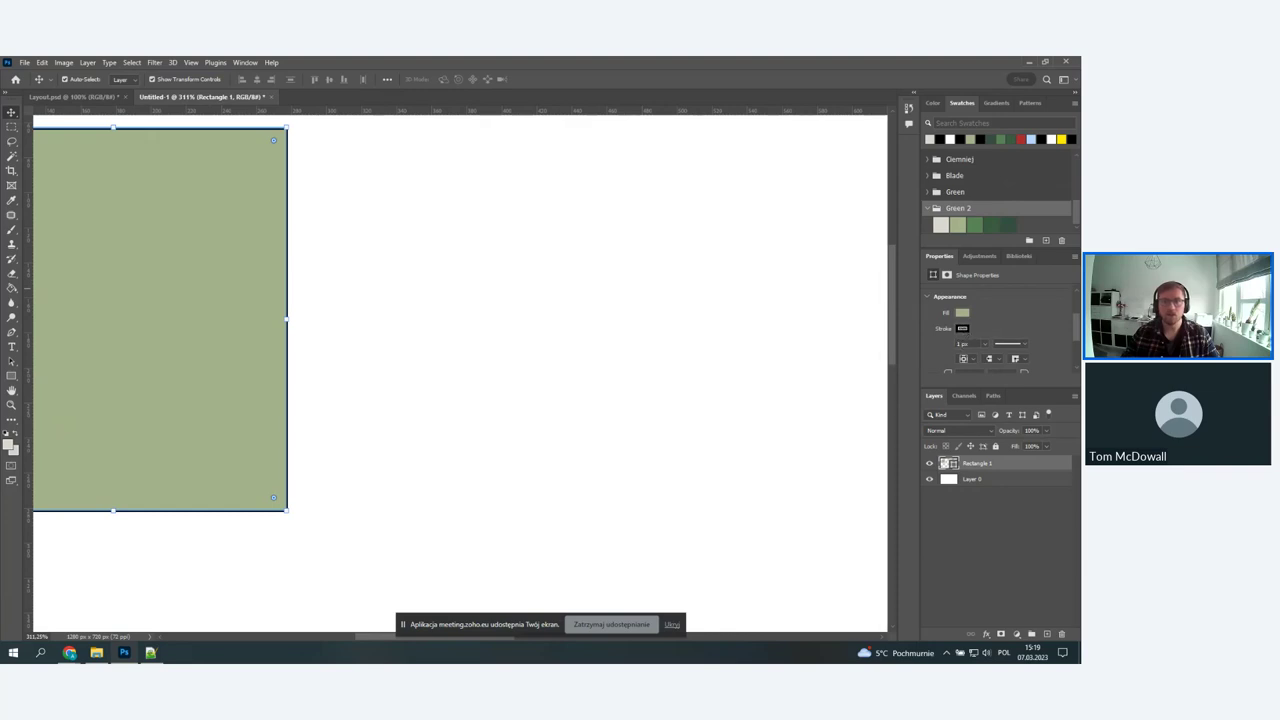
- Check the rectangle's stroke options in Properties, leaving them unchanged
click(962, 329)
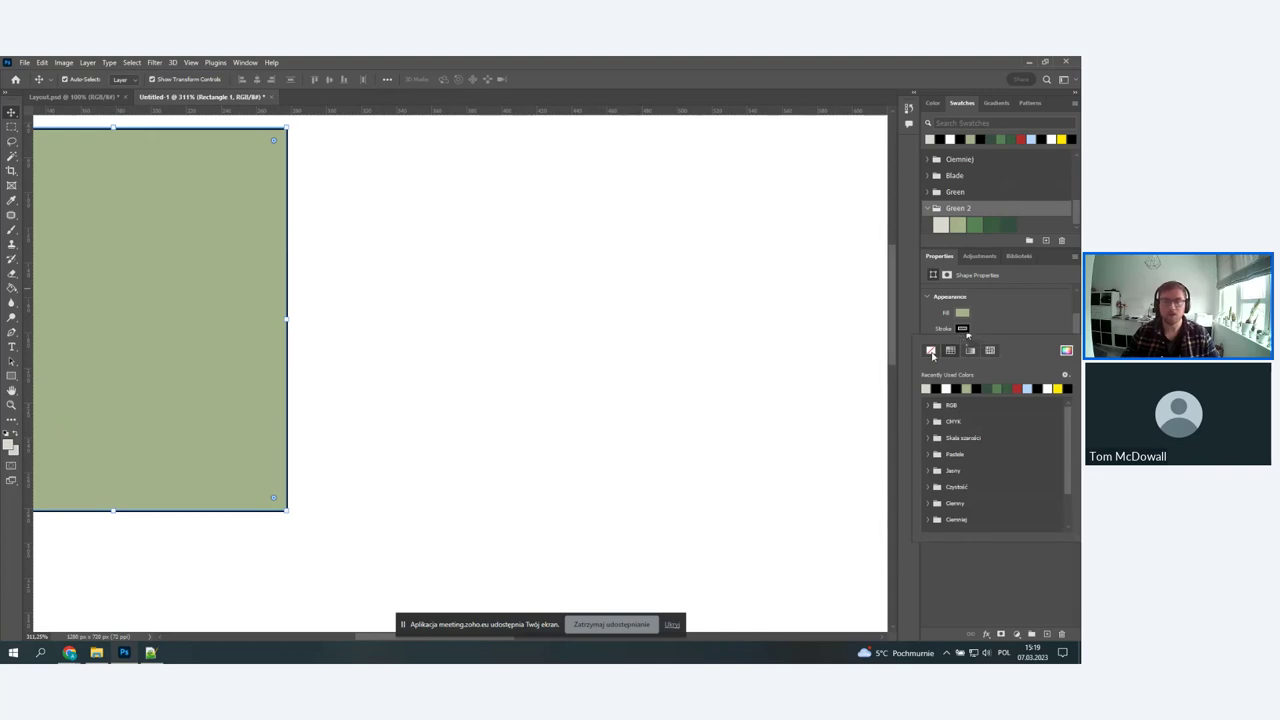
click(201, 225)
scroll(203, 246, down, 5)
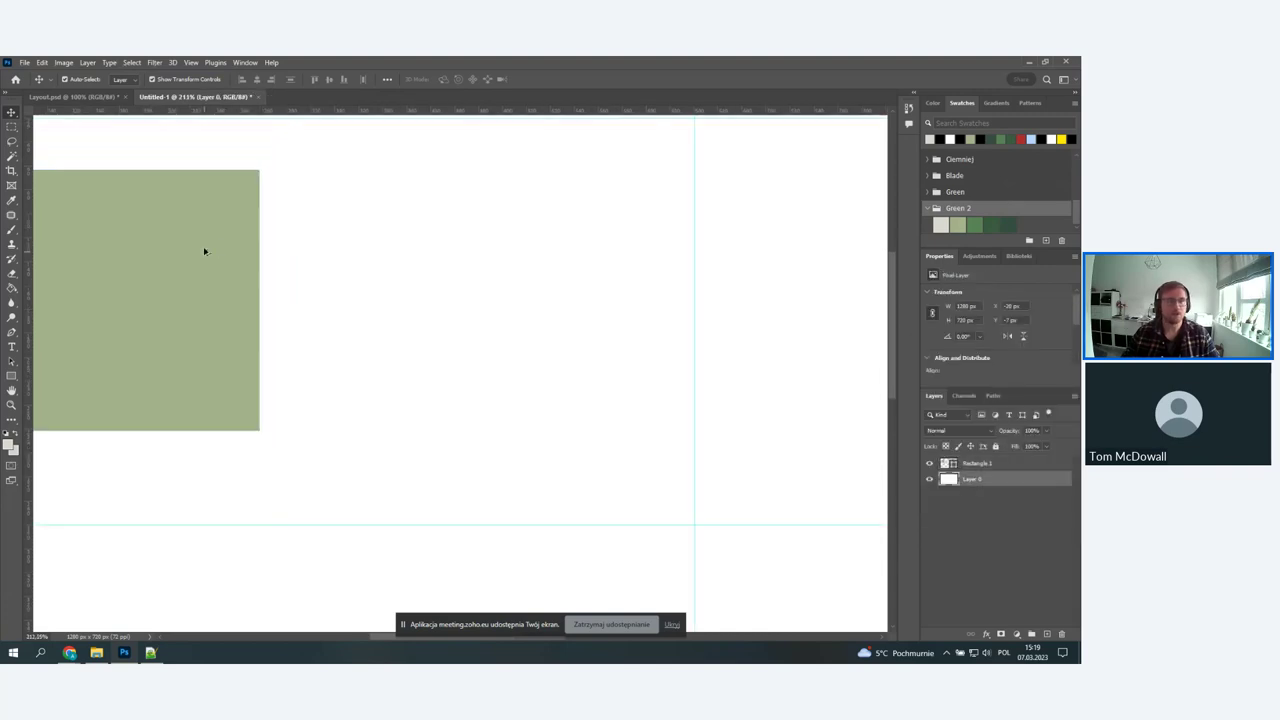
- Widen Rectangle 1 from its right handle to 266 × 294 px at X 80, Y 20
scroll(97, 286, right, 1)
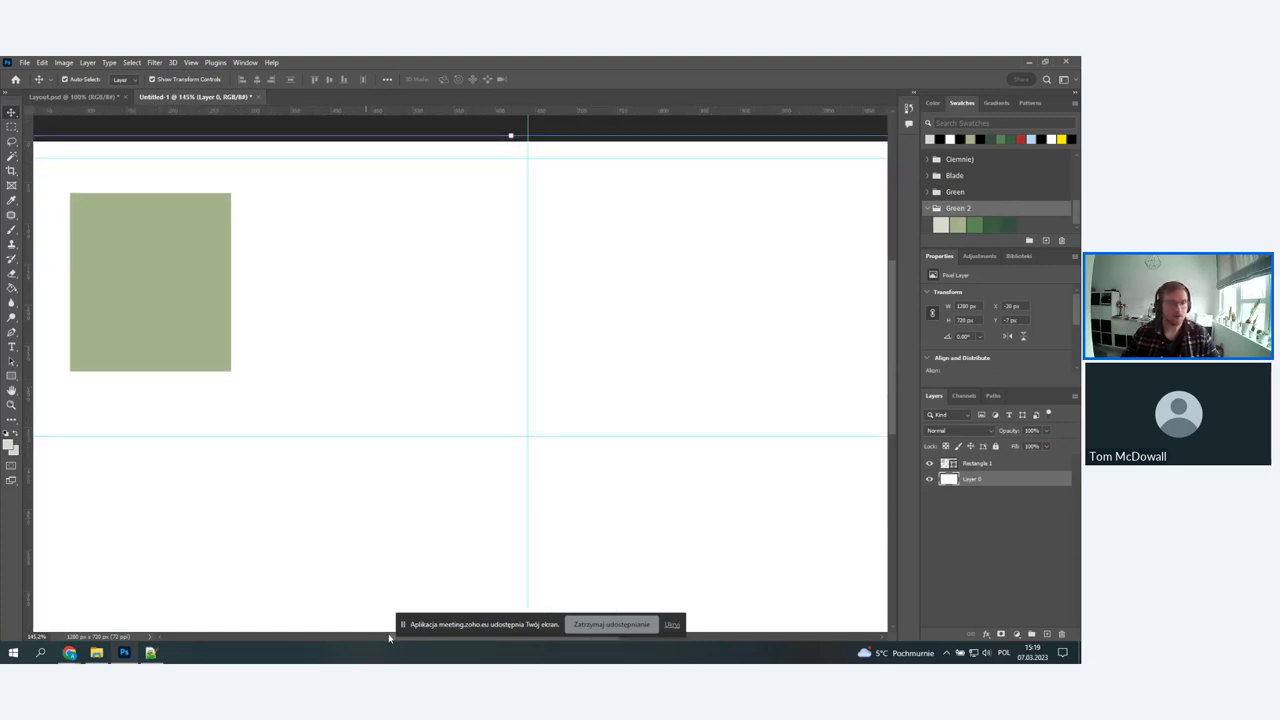
scroll(320, 356, left, 5)
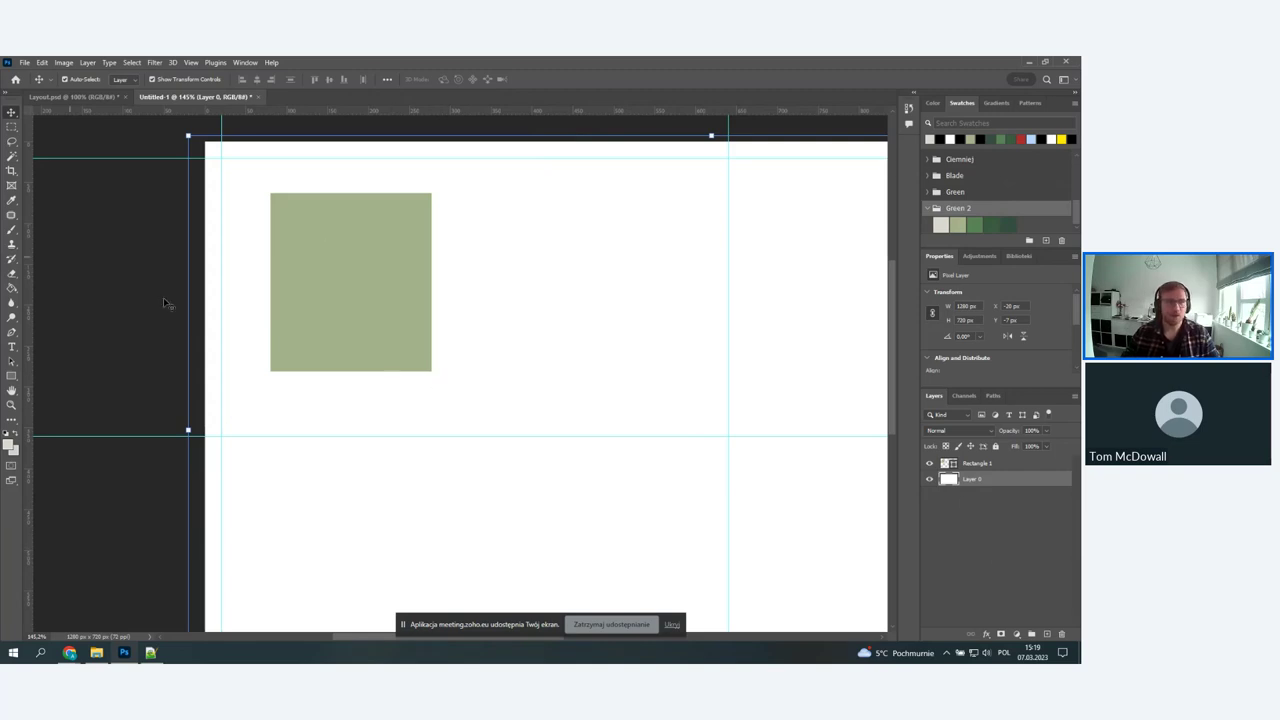
click(362, 252)
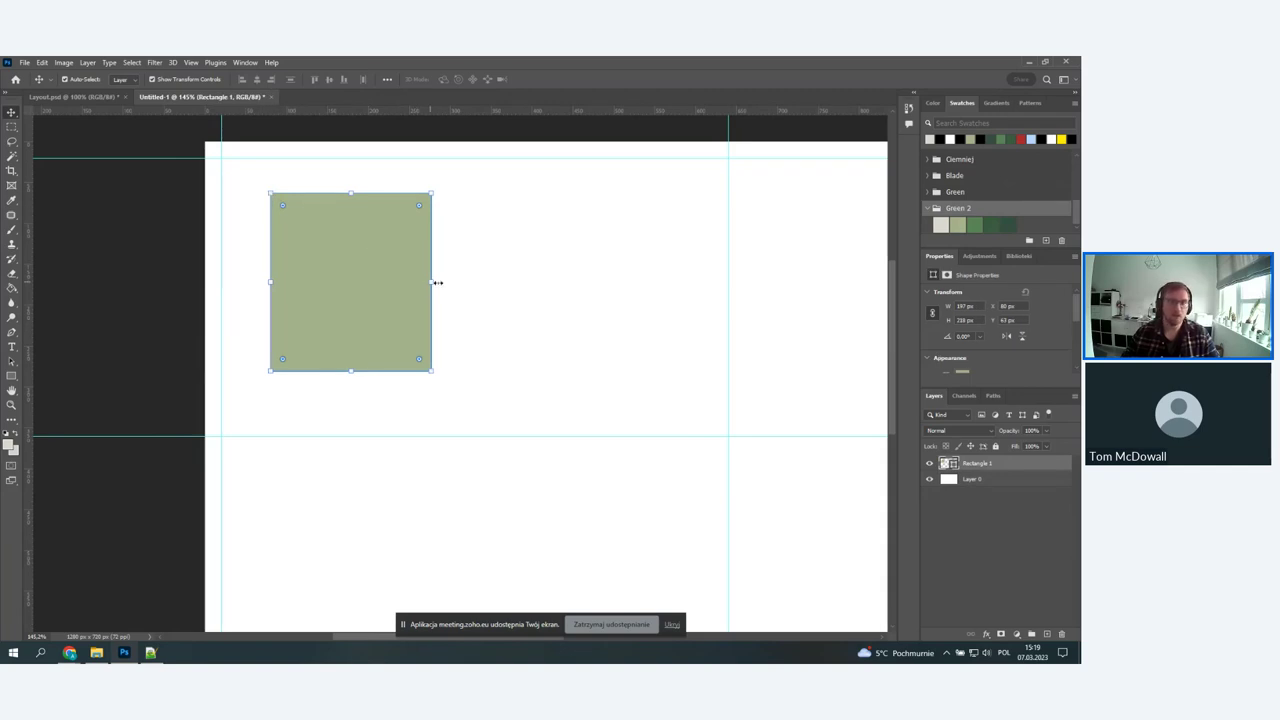
drag(437, 282, 488, 296)
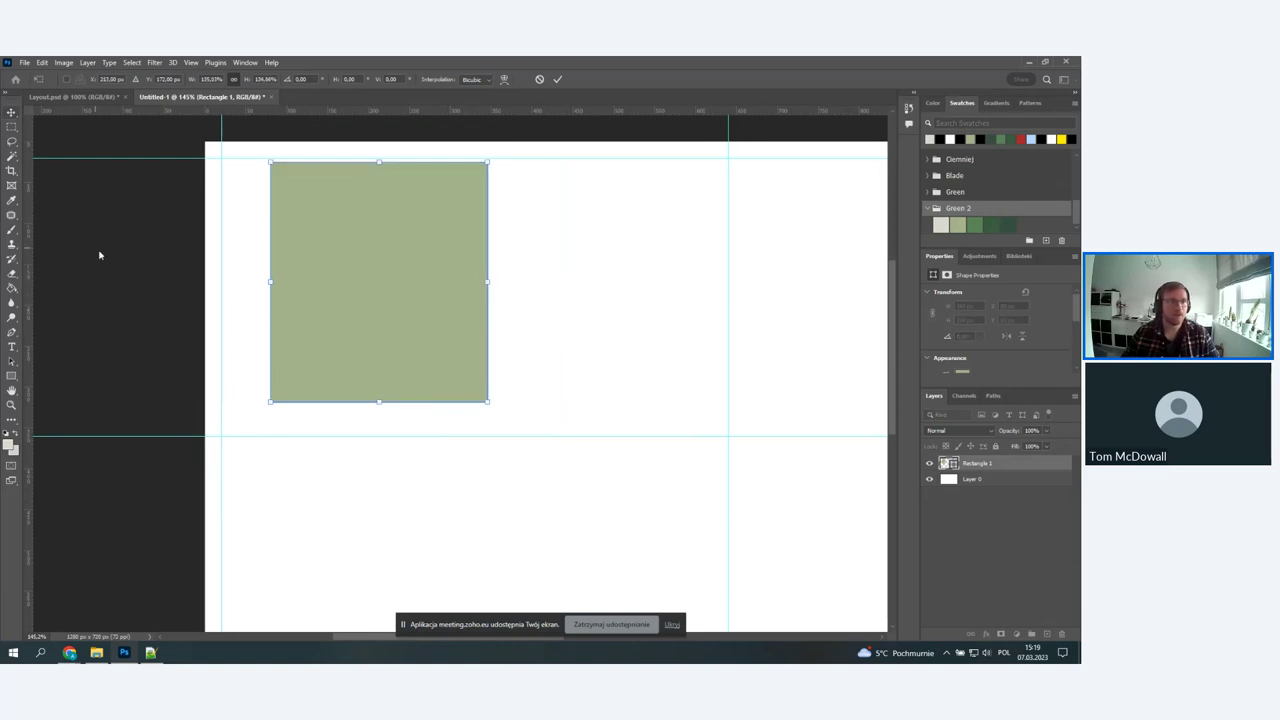
key(Return)
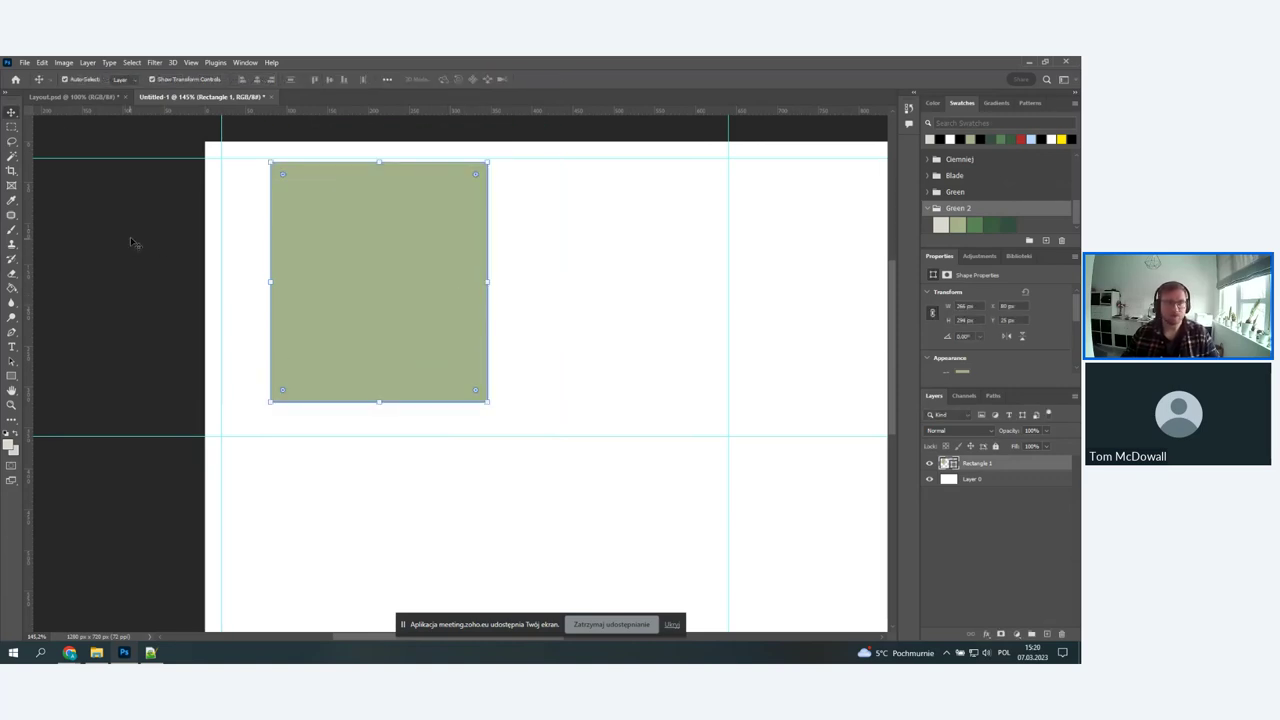
click(131, 241)
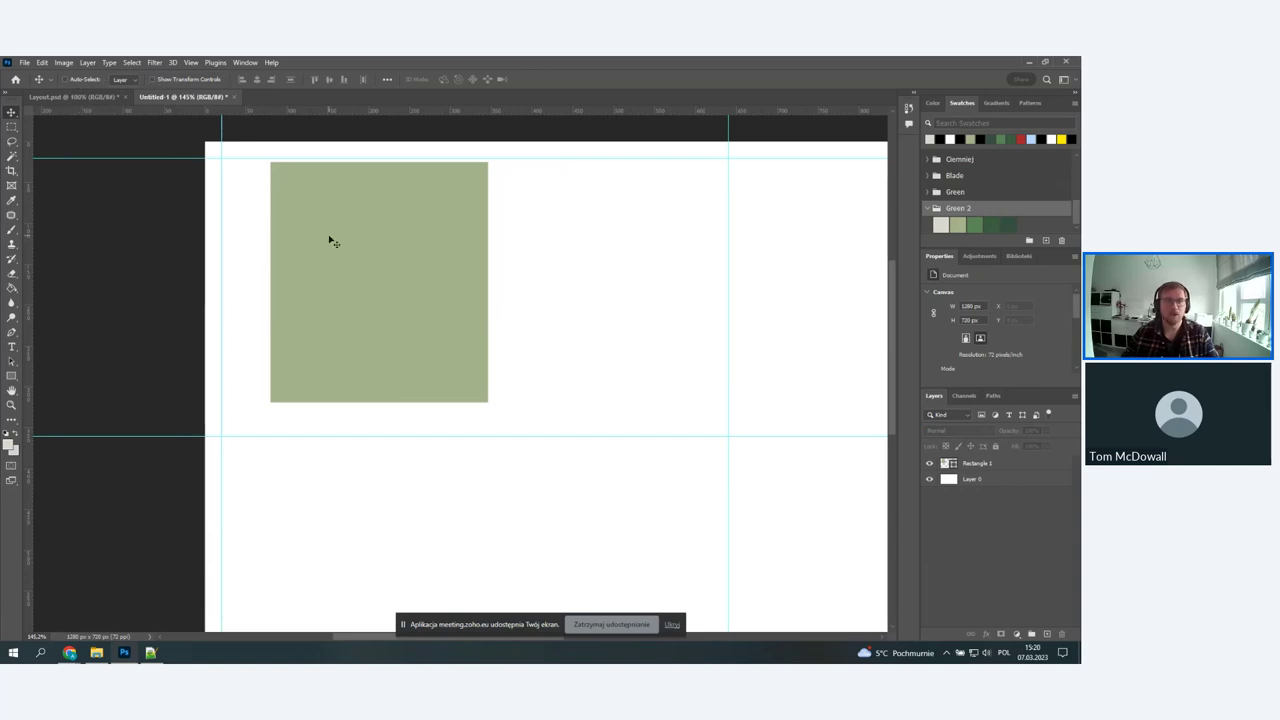
- Dismiss the no-layer-selected errors and select Rectangle 1 in the Layers panel
click(469, 297)
click(502, 280)
click(114, 209)
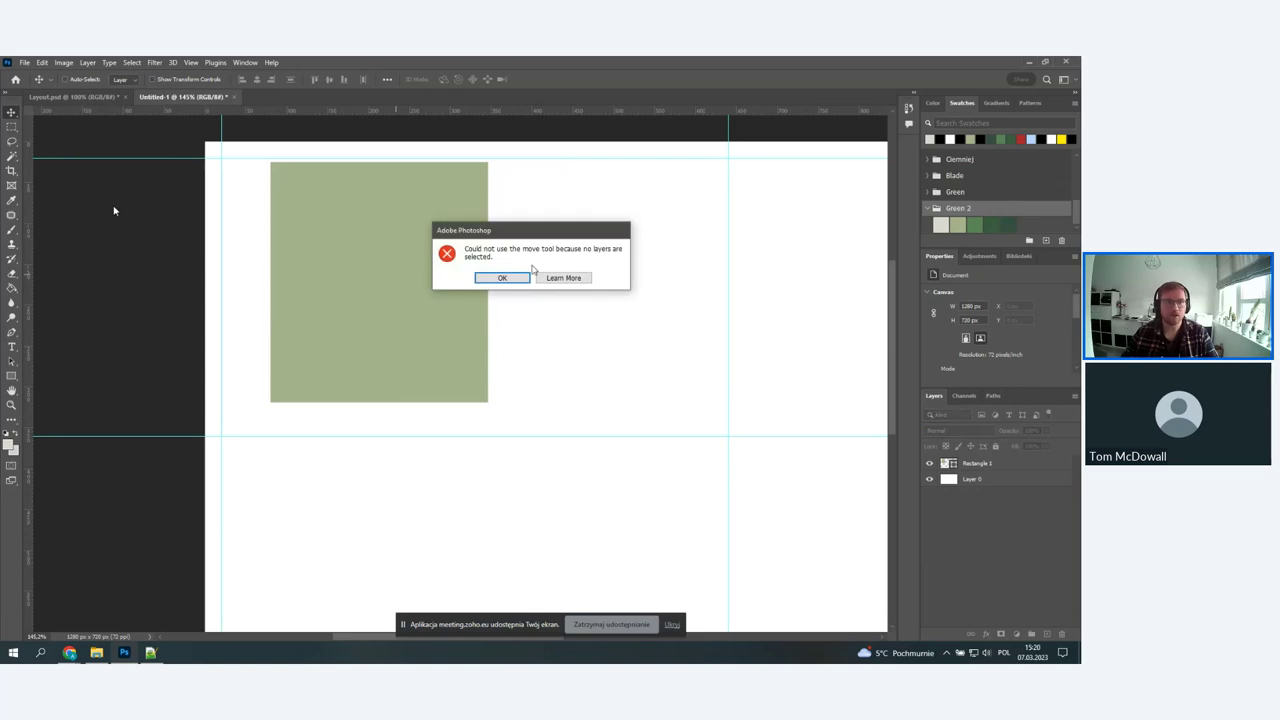
click(500, 277)
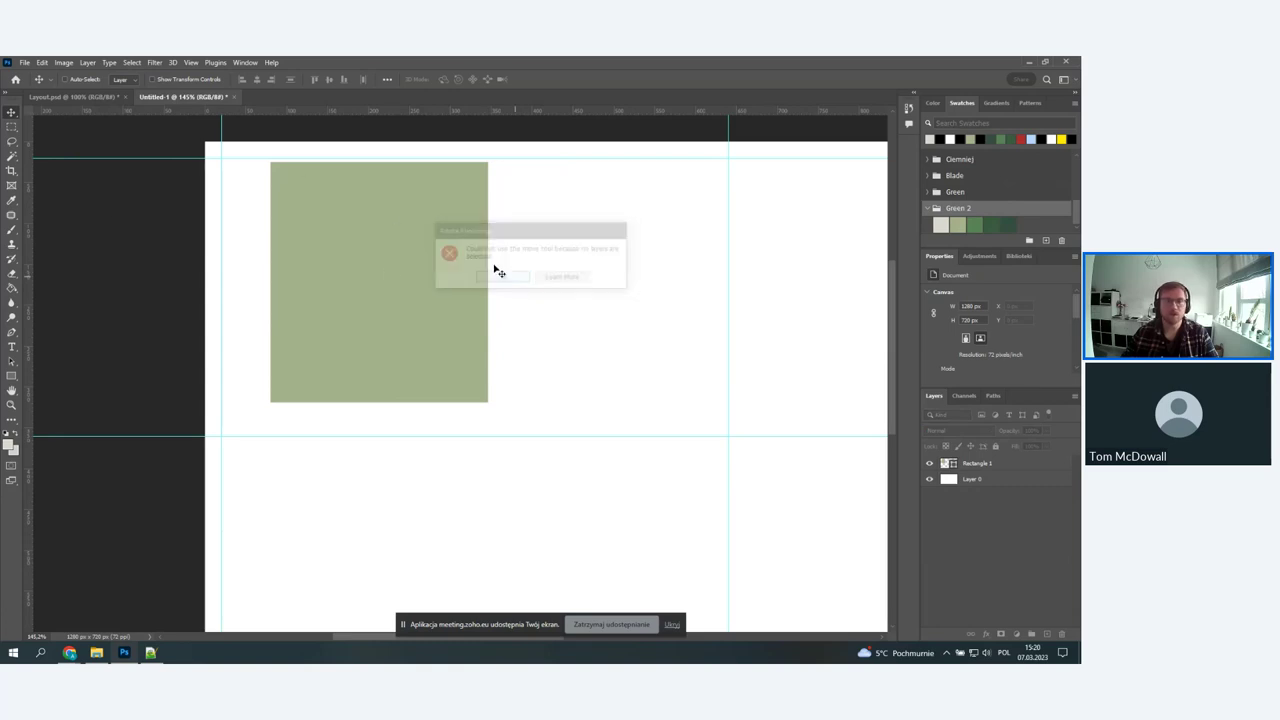
click(983, 467)
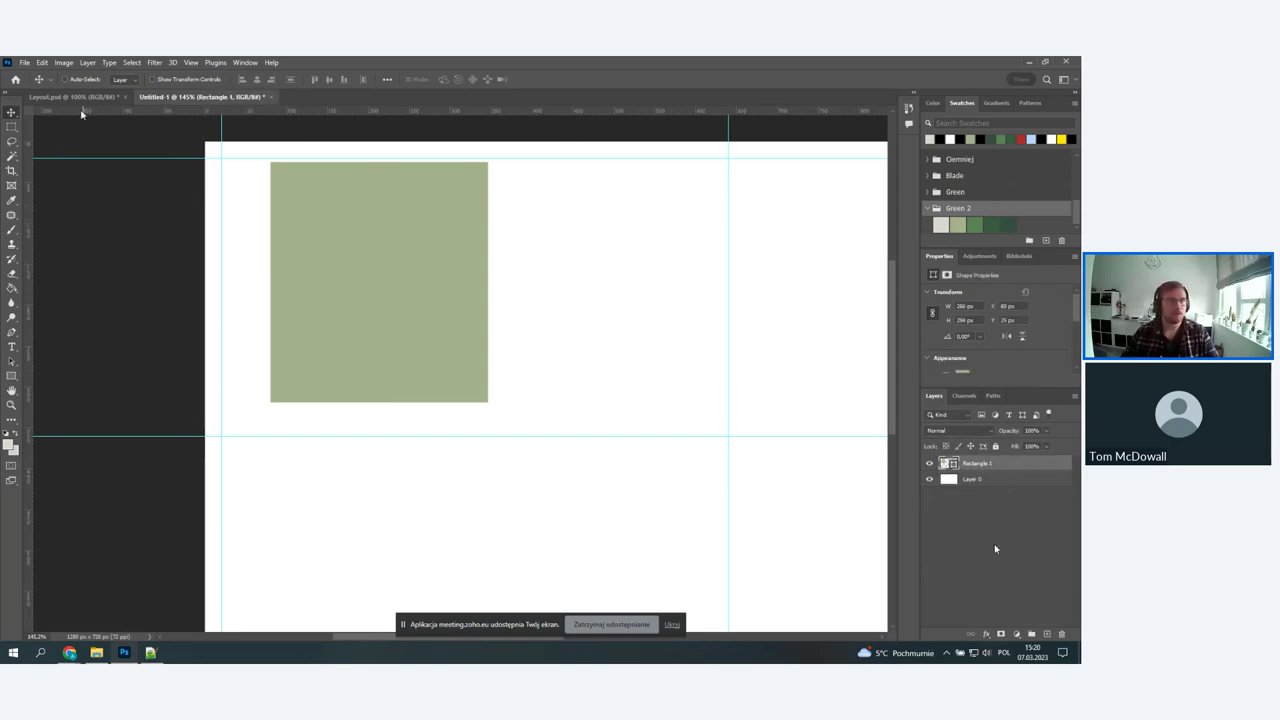
- Turn on Auto-Select and Show Transform Controls, then pick layers directly on the canvas
click(65, 79)
click(153, 80)
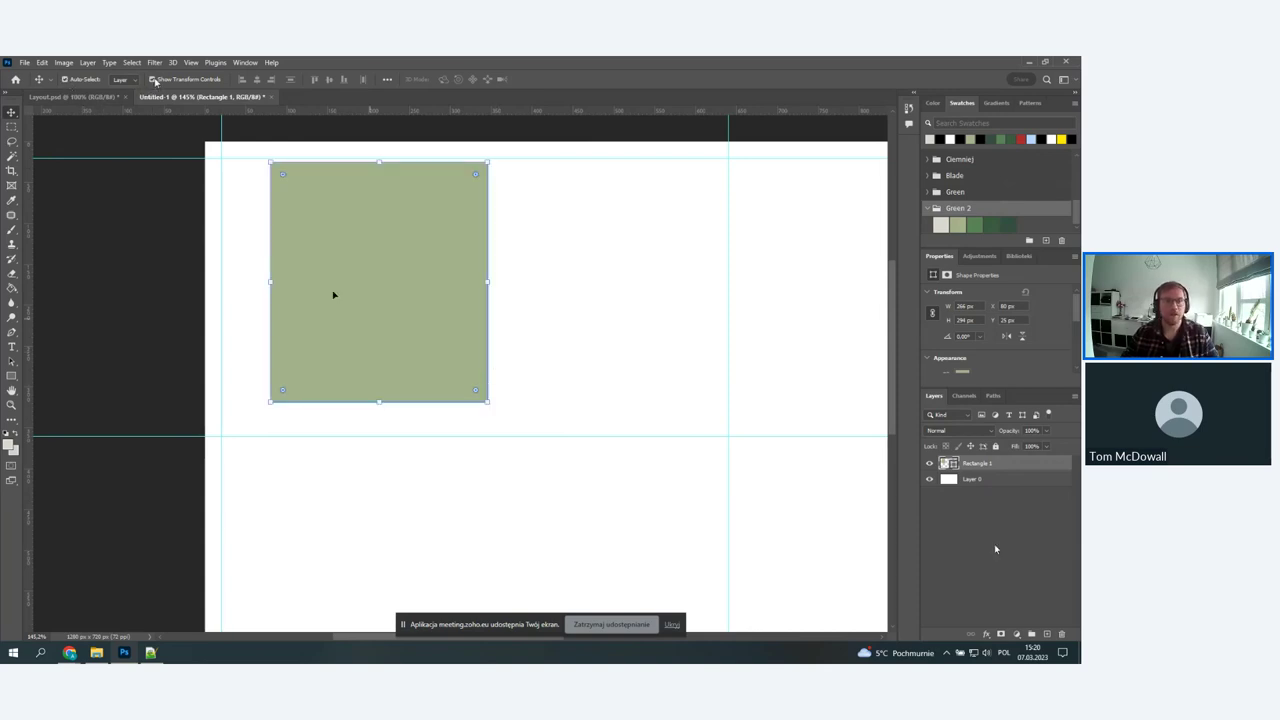
click(583, 337)
click(417, 286)
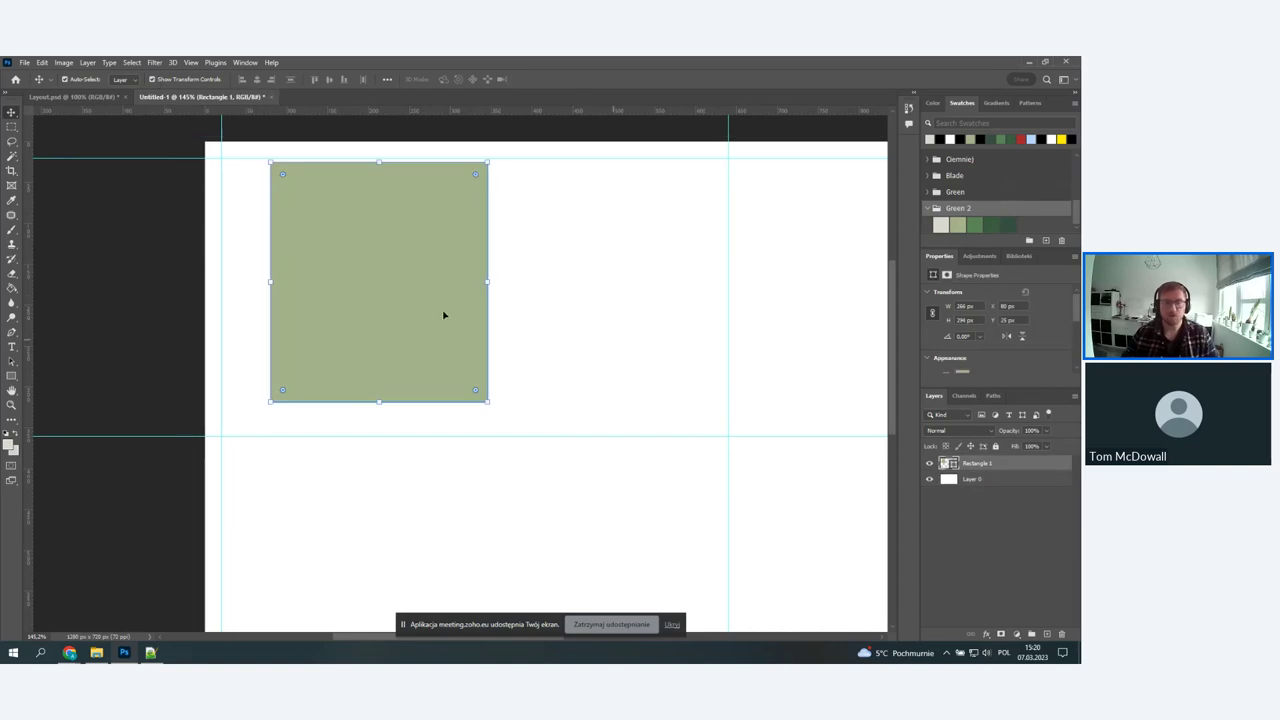
- Drag the green rectangle toward the top-left corner with the whole canvas in view
drag(335, 235, 424, 302)
key(ctrl+0)
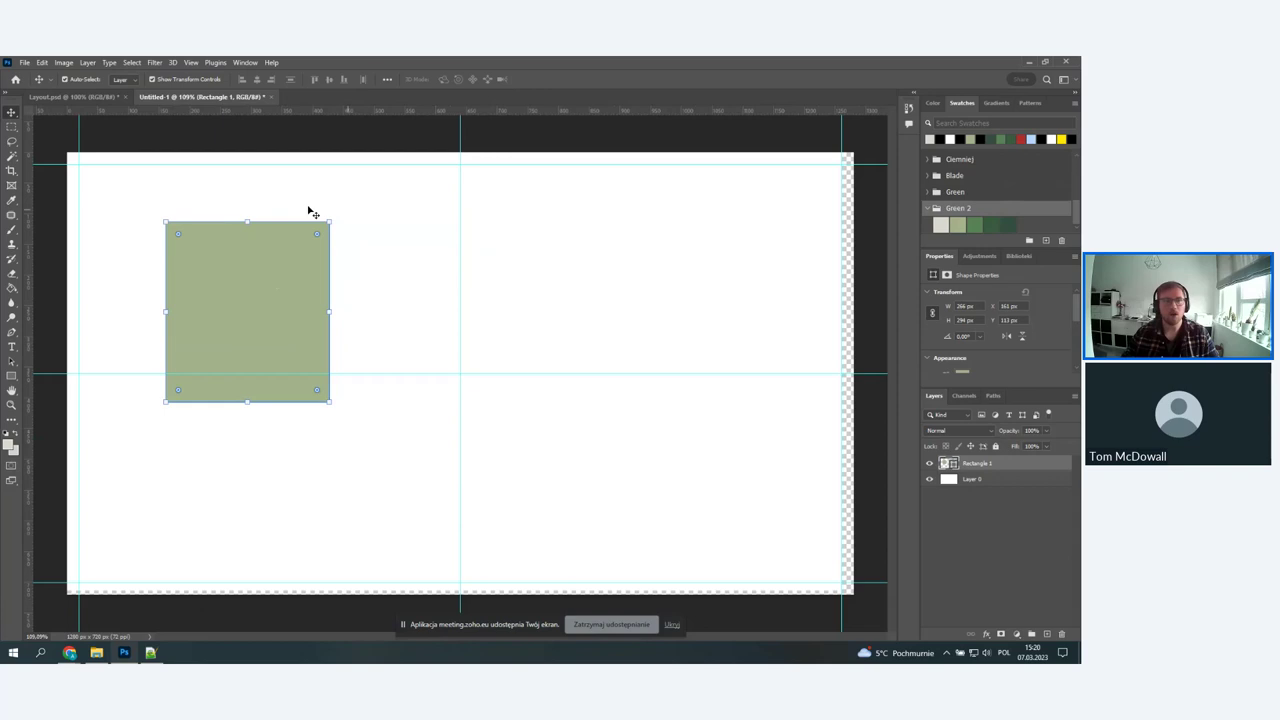
drag(216, 290, 167, 236)
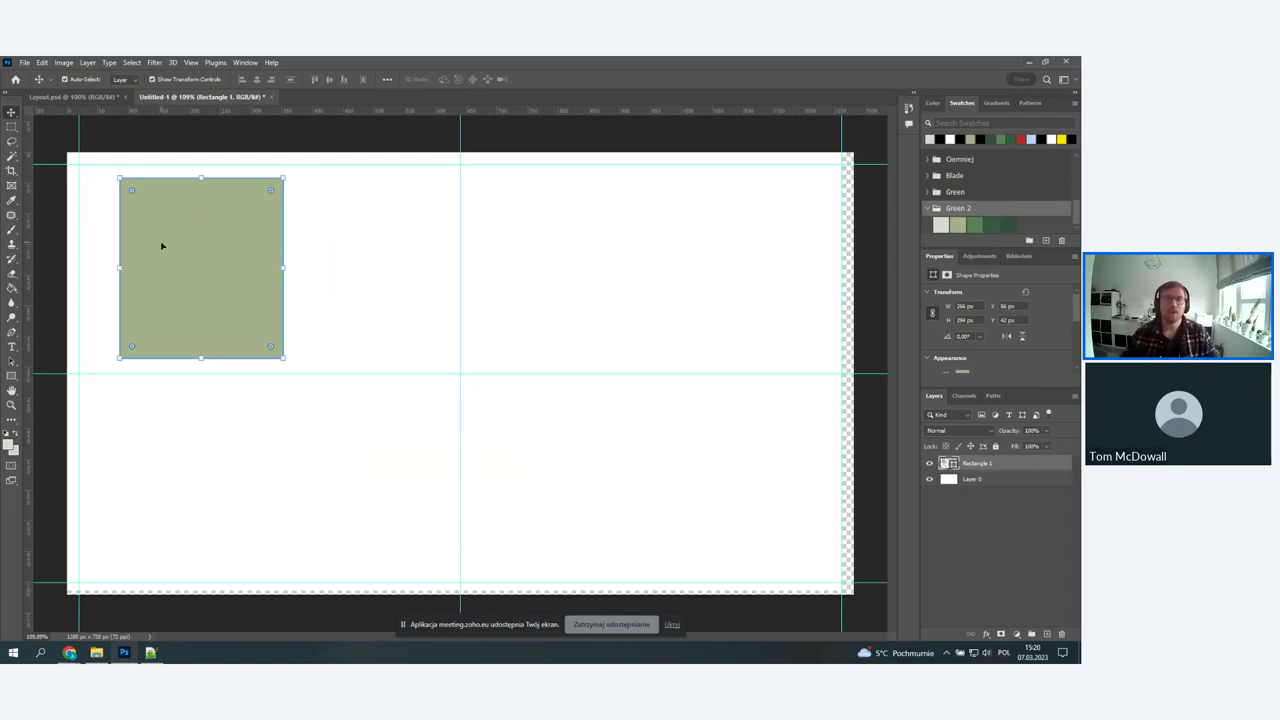
- Align Layer 0 flush with the canvas using the align buttons
click(418, 258)
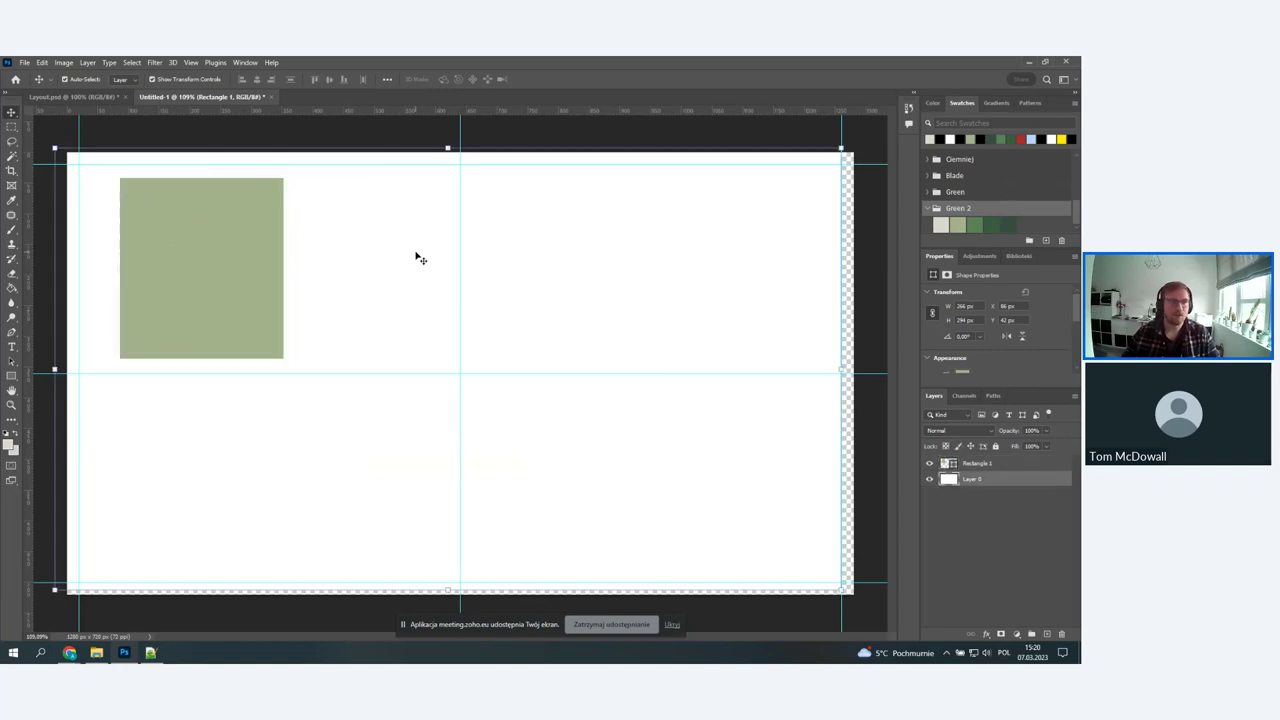
click(257, 80)
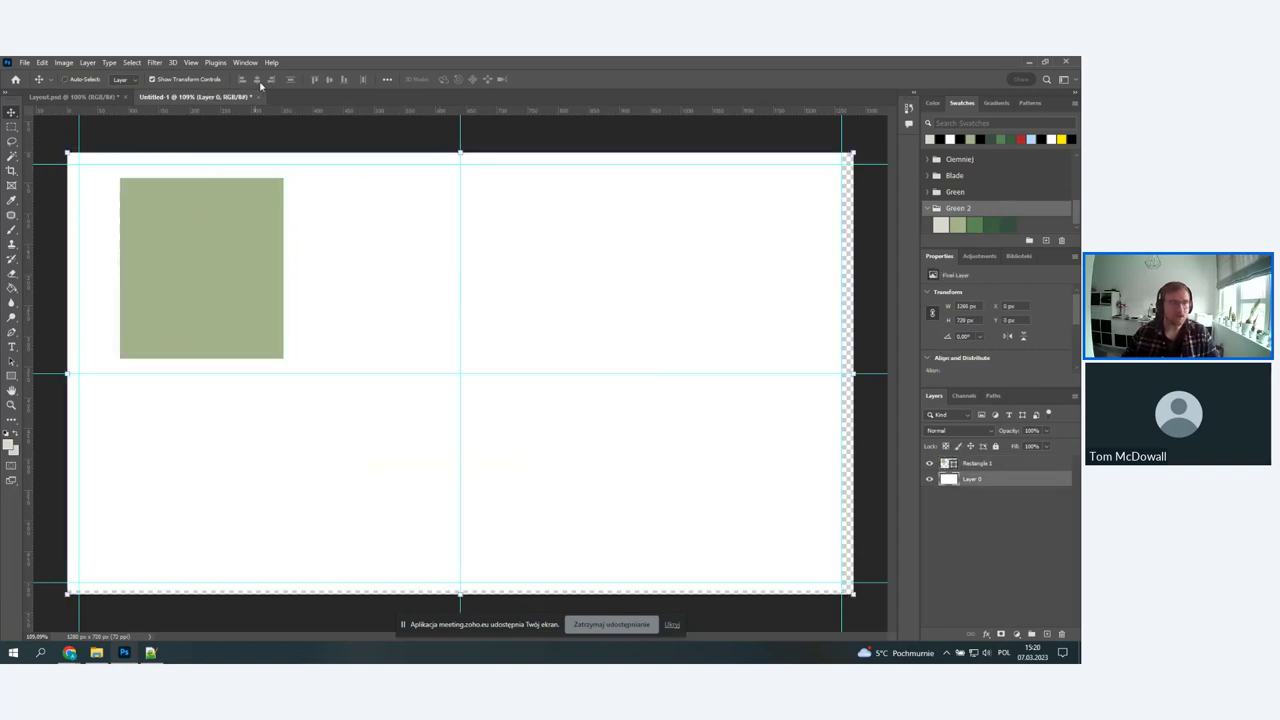
click(330, 80)
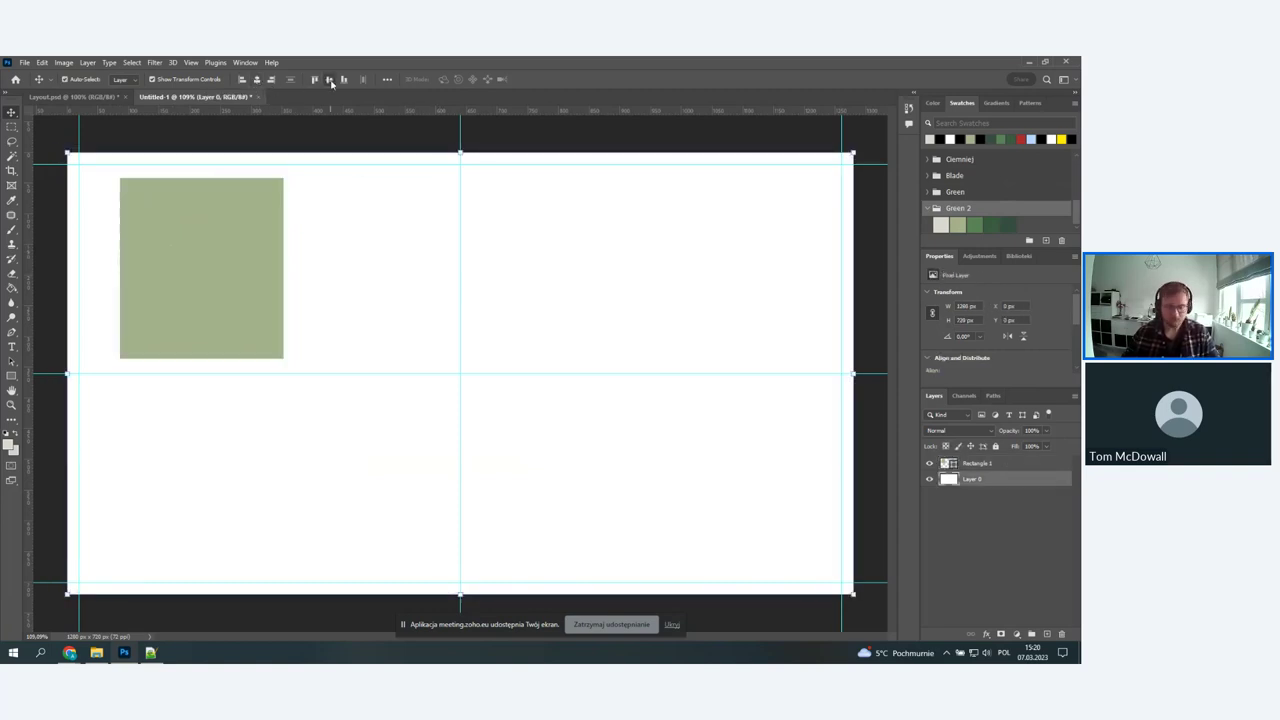
click(347, 132)
- Nudge Rectangle 1 with Shift+arrow keys to X 20 px, Y 20 px
drag(186, 237, 172, 237)
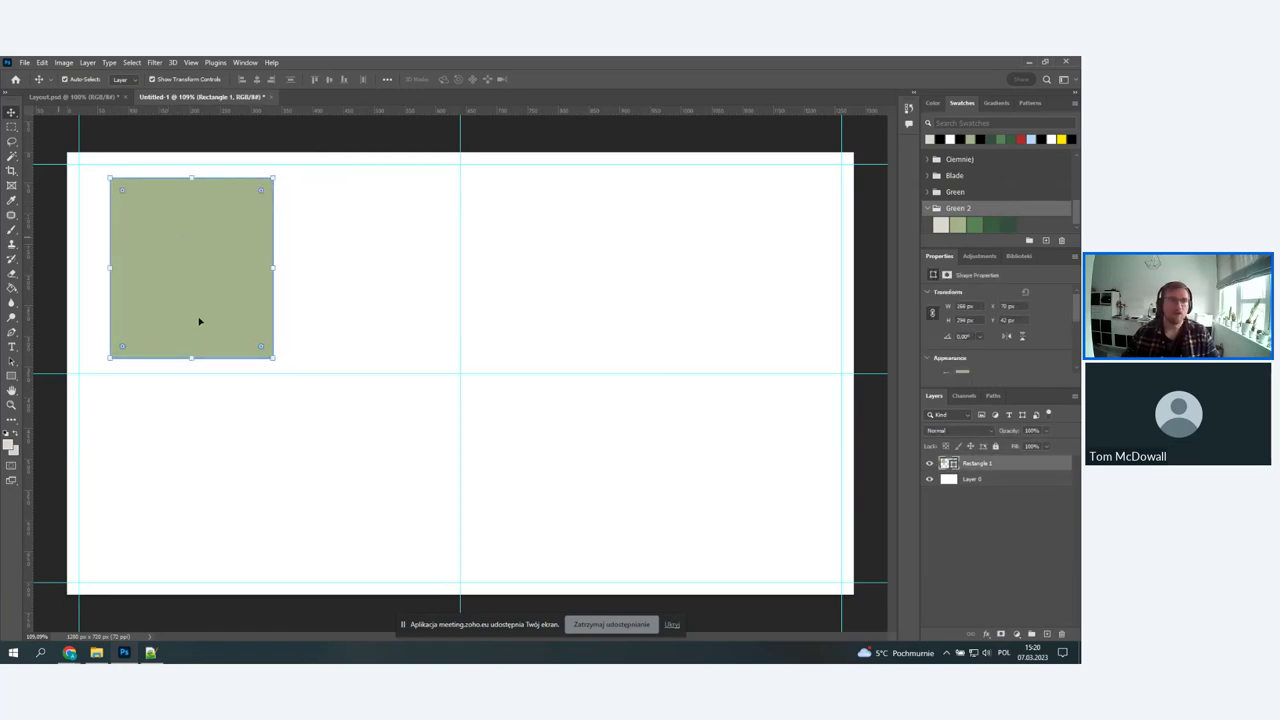
key(shift+Up)
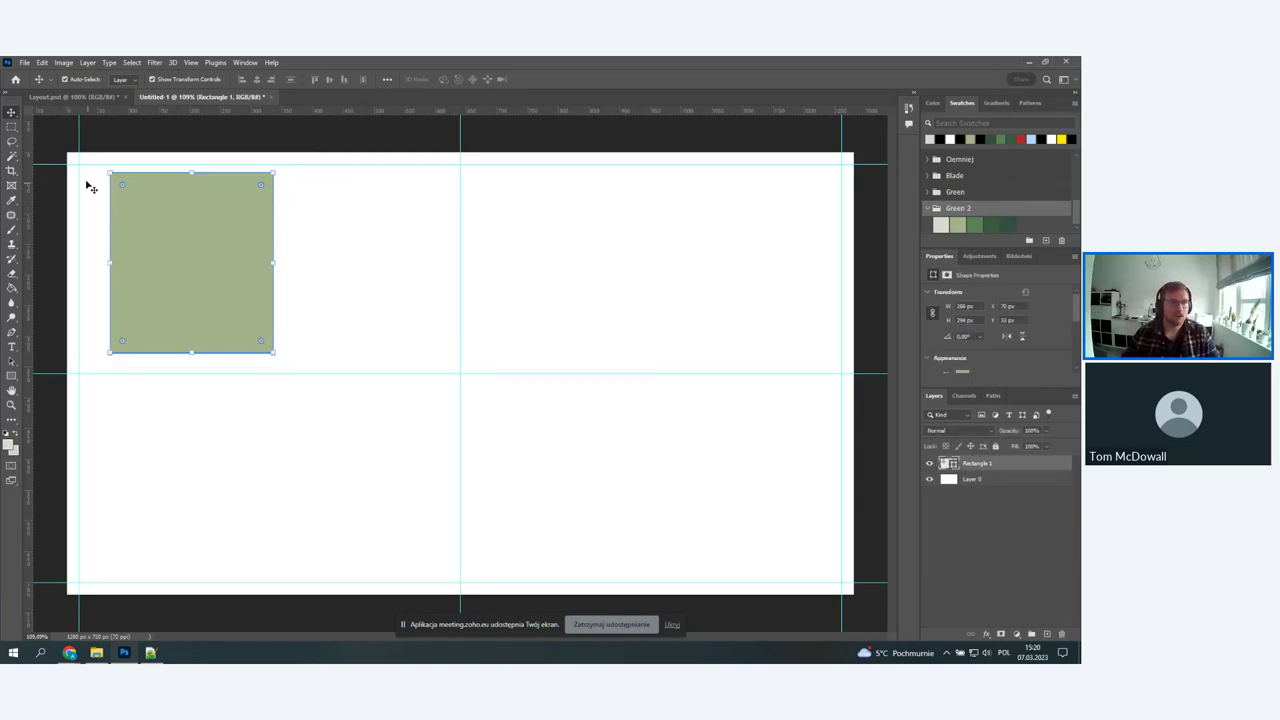
key(shift+Up)
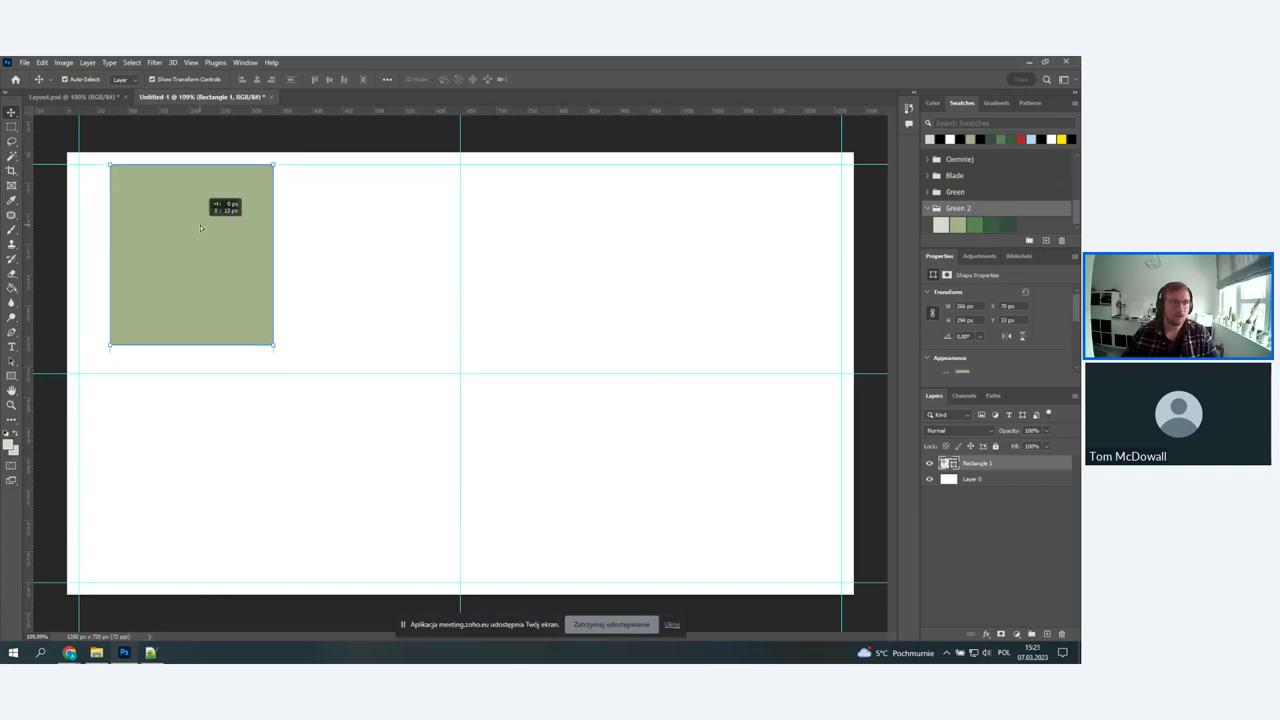
key(shift+Down)
key(shift+Up)
key(shift+Down)
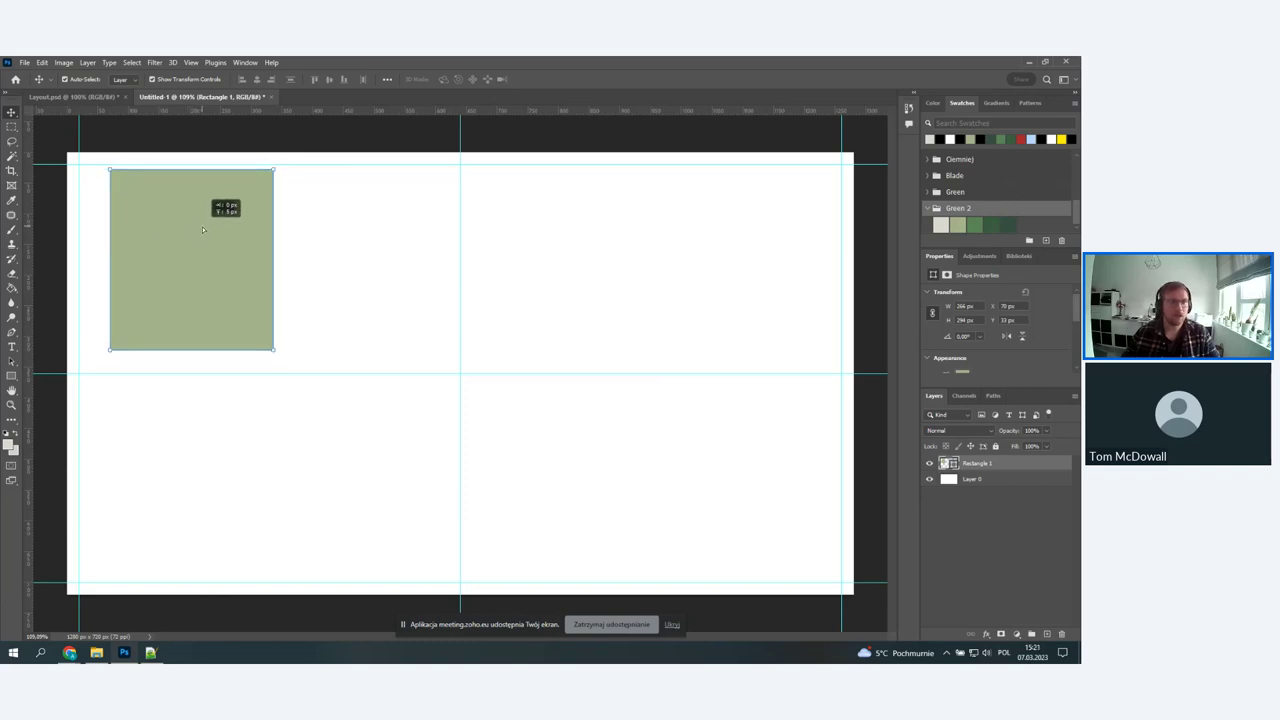
key(shift+Up)
key(shift+Right)
key(shift+Left)
key(shift+Left)
key(shift+Left)
key(shift+Up)
key(shift+Down)
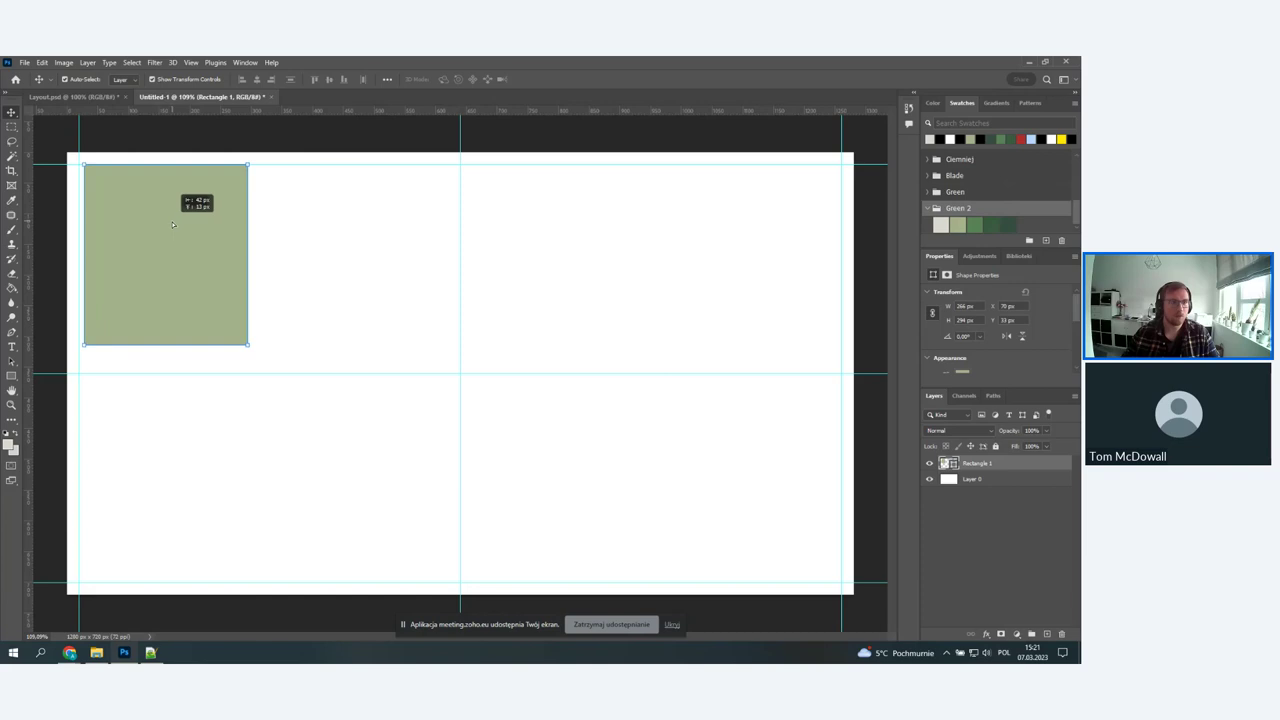
key(shift+Left)
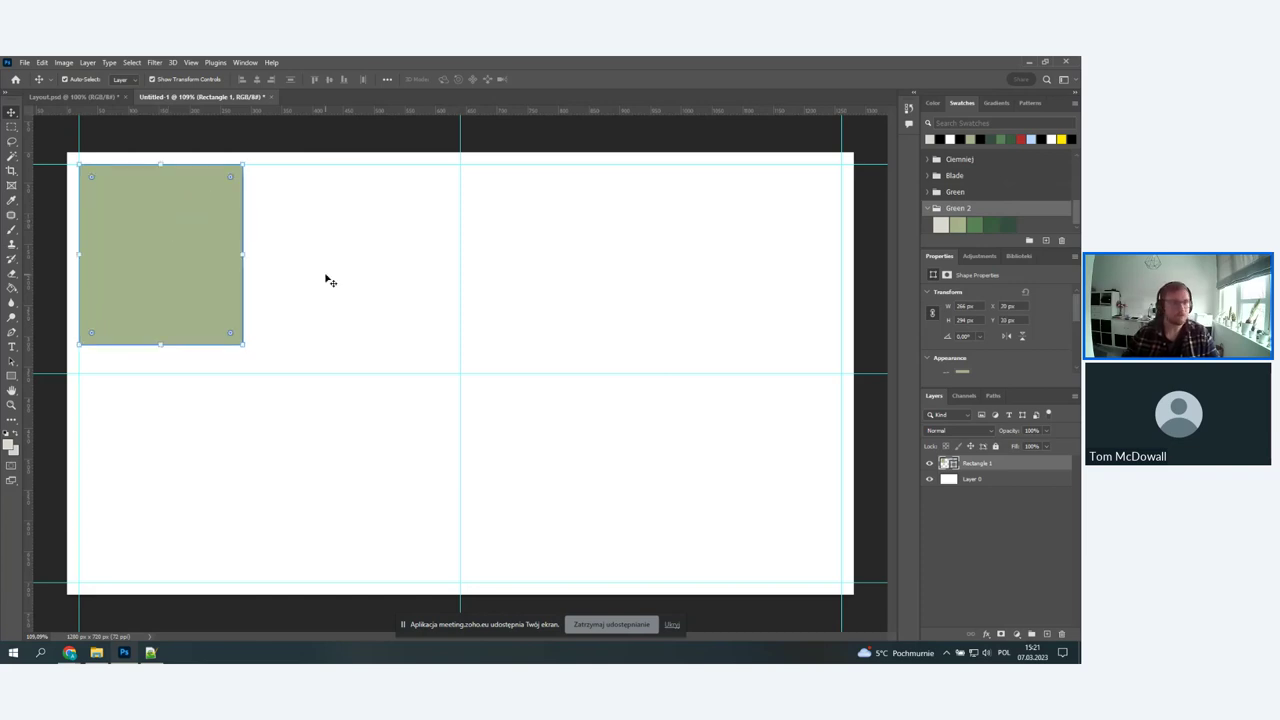
click(326, 280)
click(215, 252)
- Resize Rectangle 1 from its corner to the centre and bottom guides, reaching 620 × 680 px
drag(241, 345, 420, 540)
key(Return)
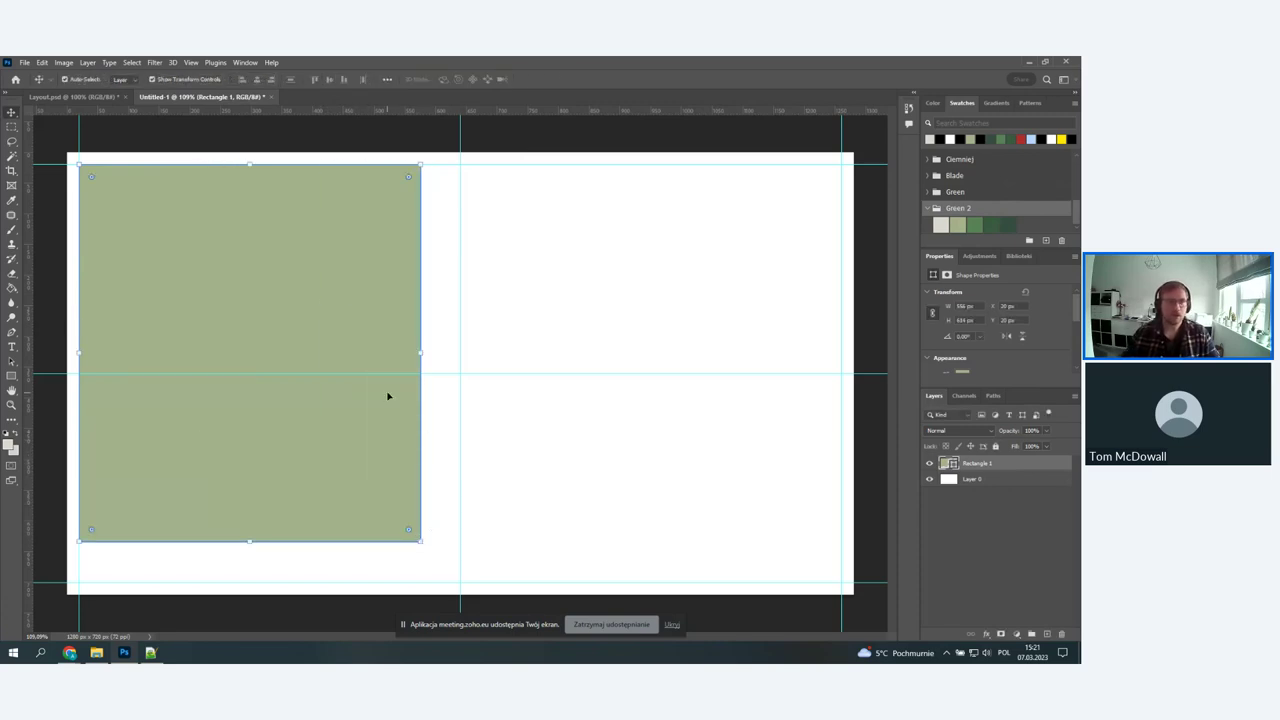
key(ctrl+t)
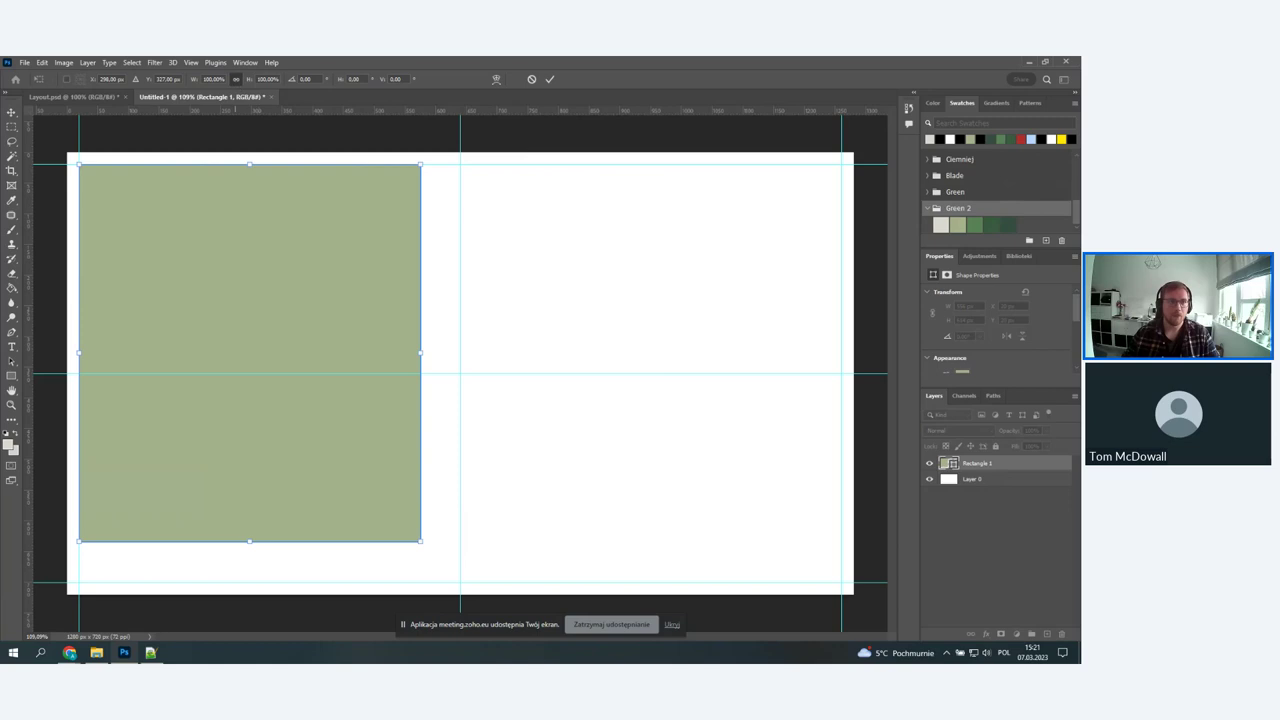
drag(420, 540, 403, 471)
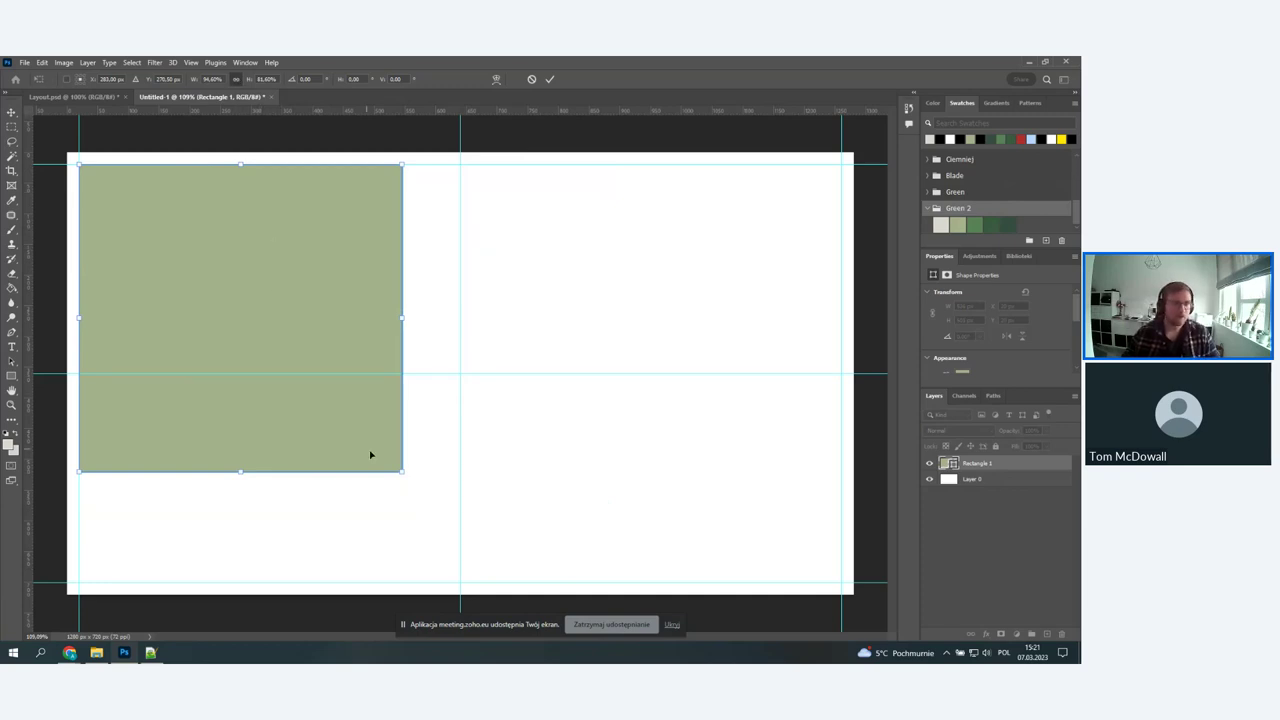
drag(405, 476, 472, 461)
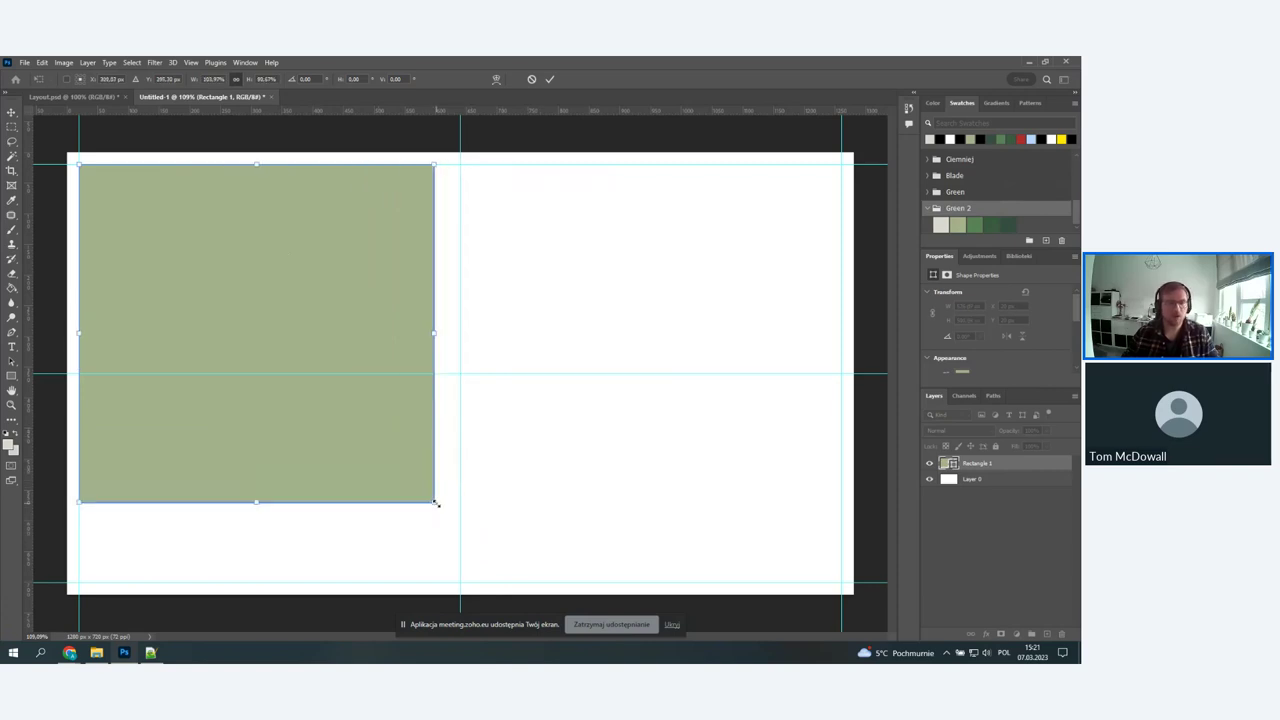
drag(434, 502, 460, 581)
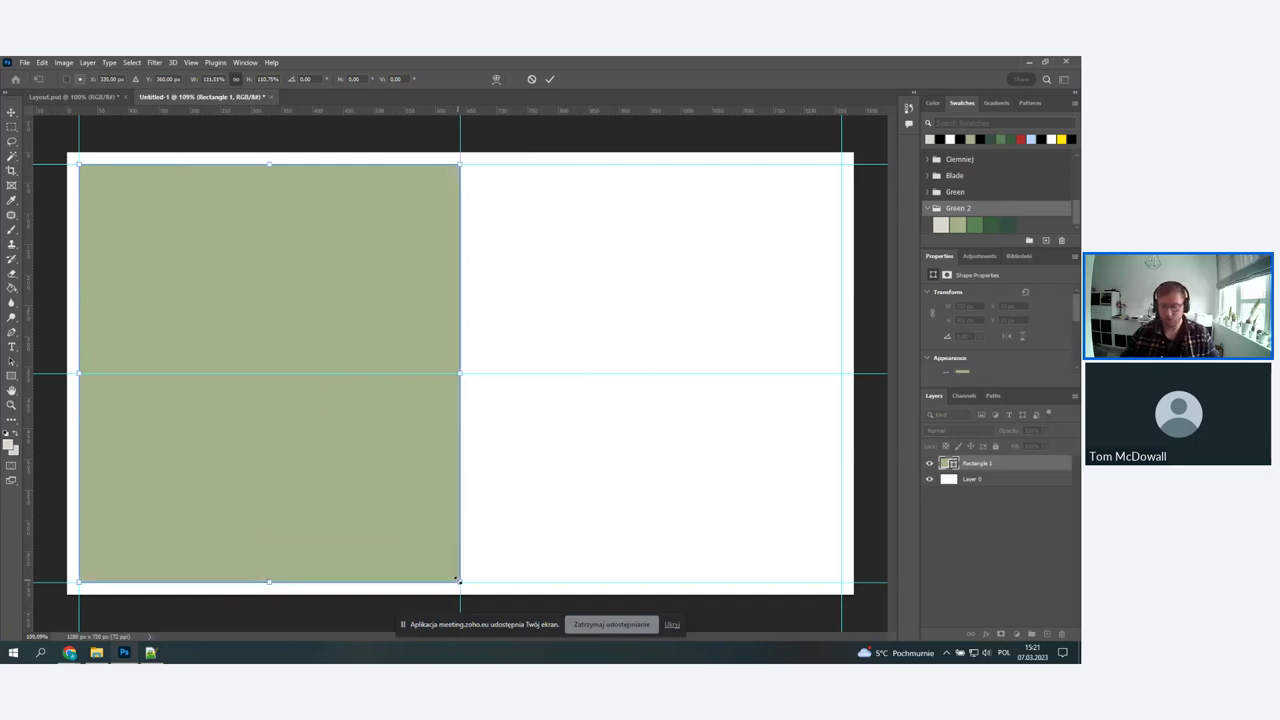
key(Return)
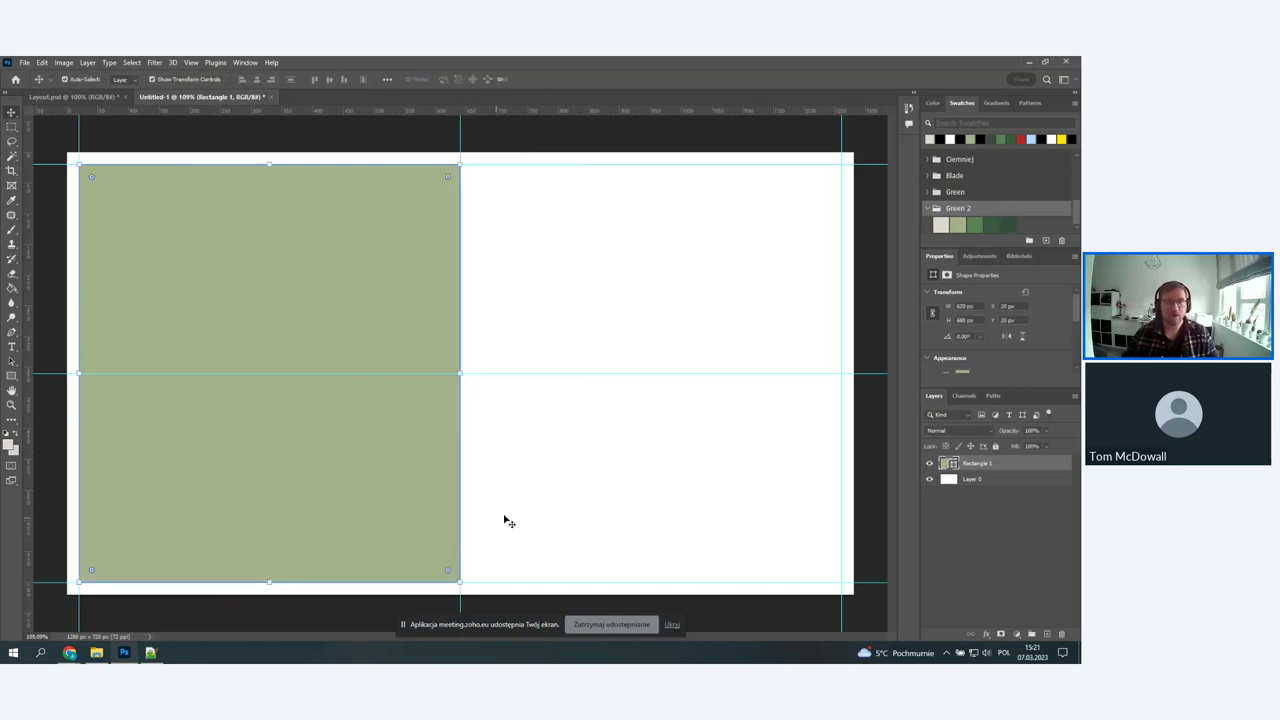
click(533, 498)
click(379, 300)
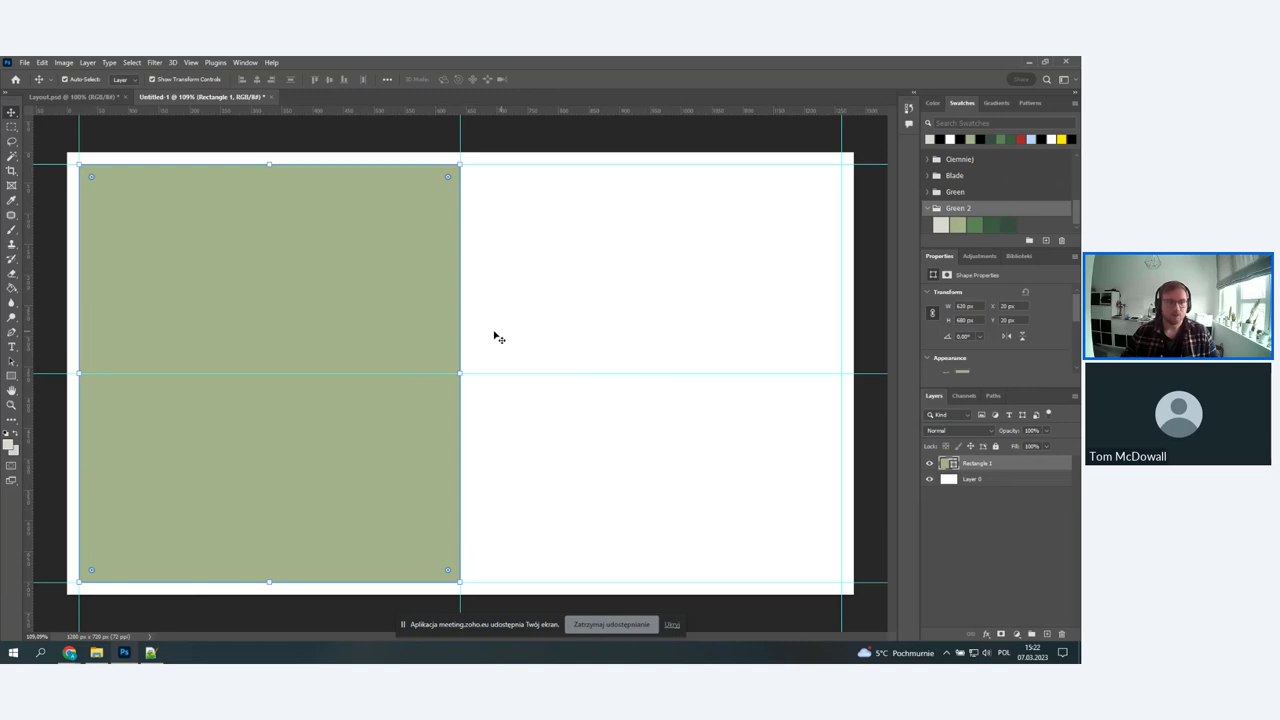
- Duplicate Rectangle 1 as Rectangle 1 copy and move it into the right half at the centre guide
right_click(1020, 467)
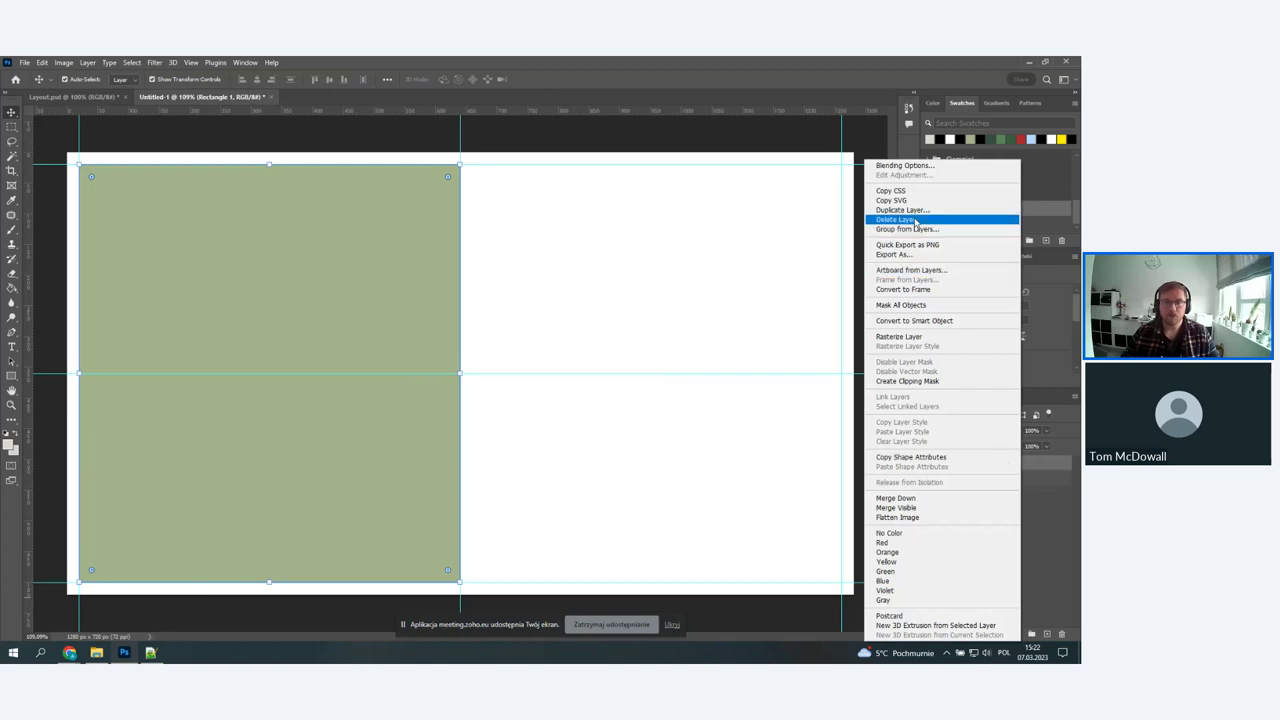
click(904, 211)
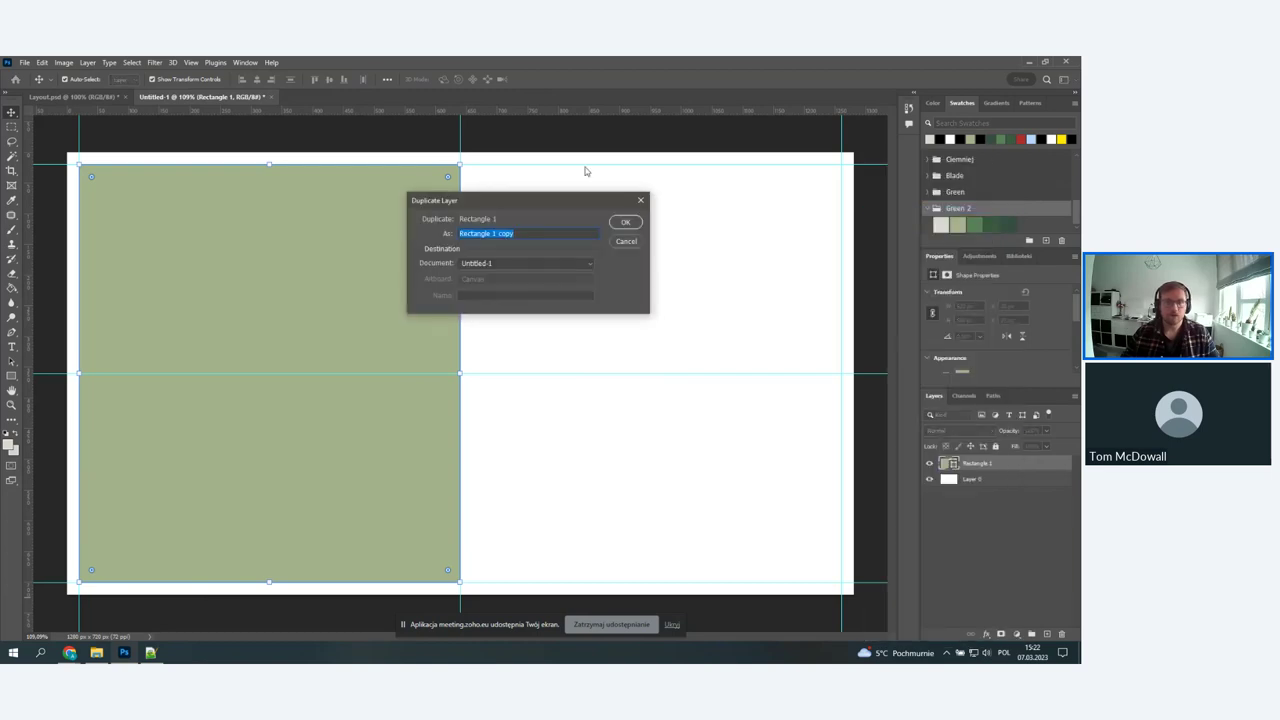
key(Return)
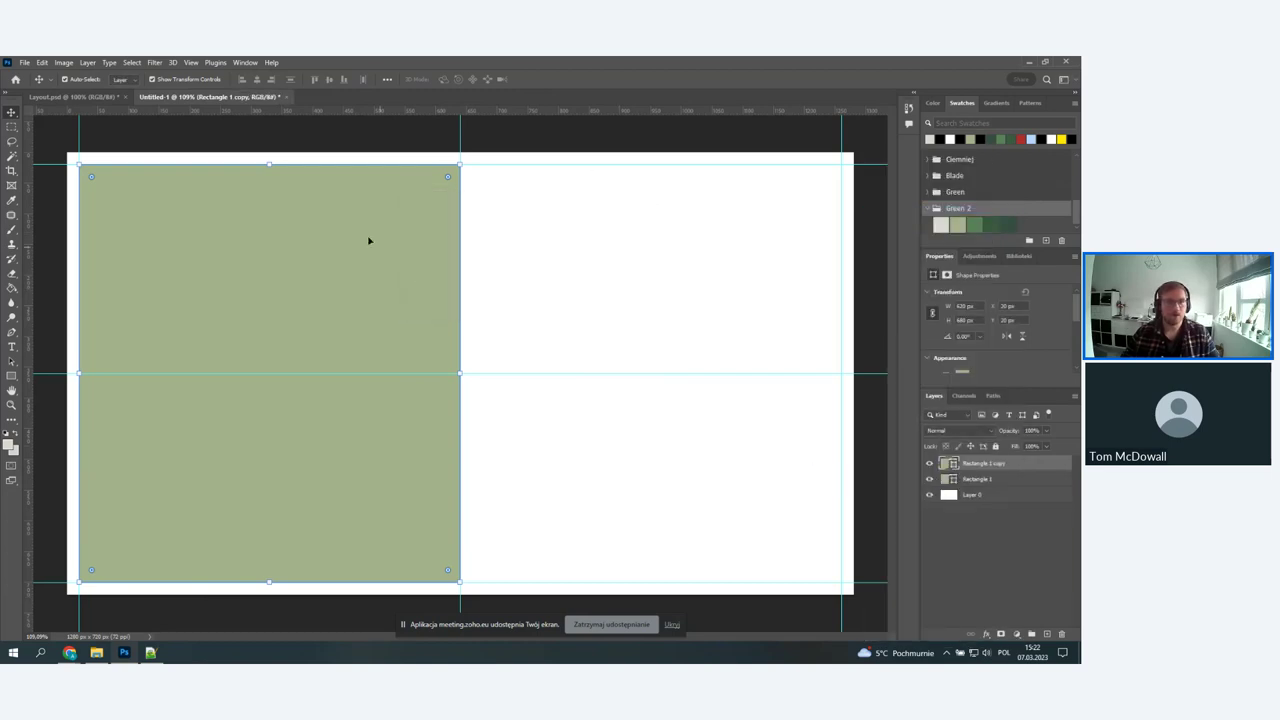
drag(368, 240, 545, 287)
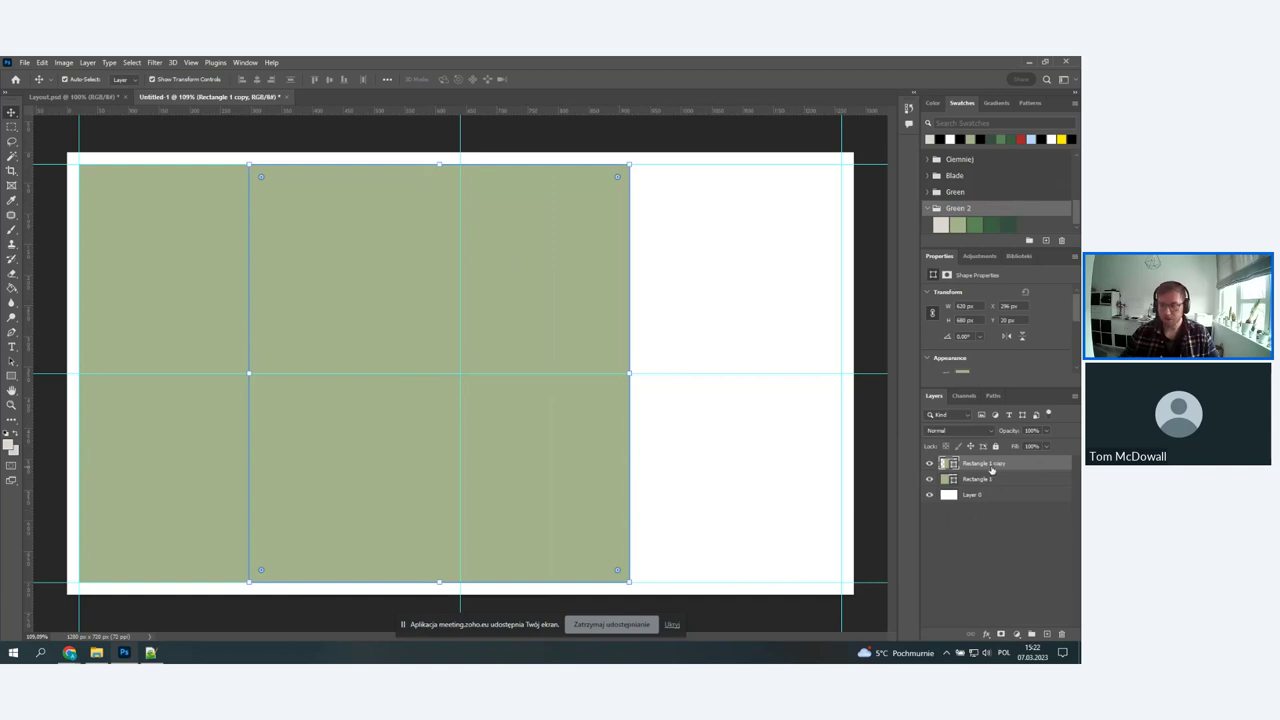
key(Delete)
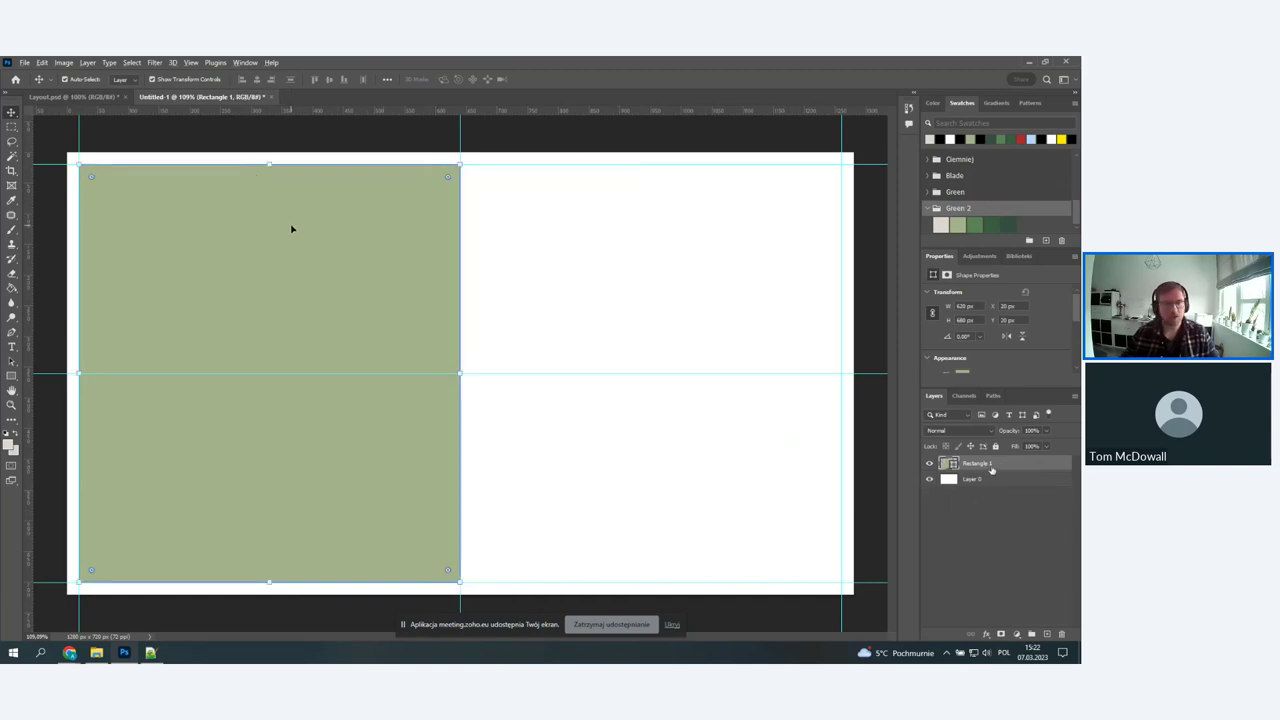
drag(234, 220, 615, 292)
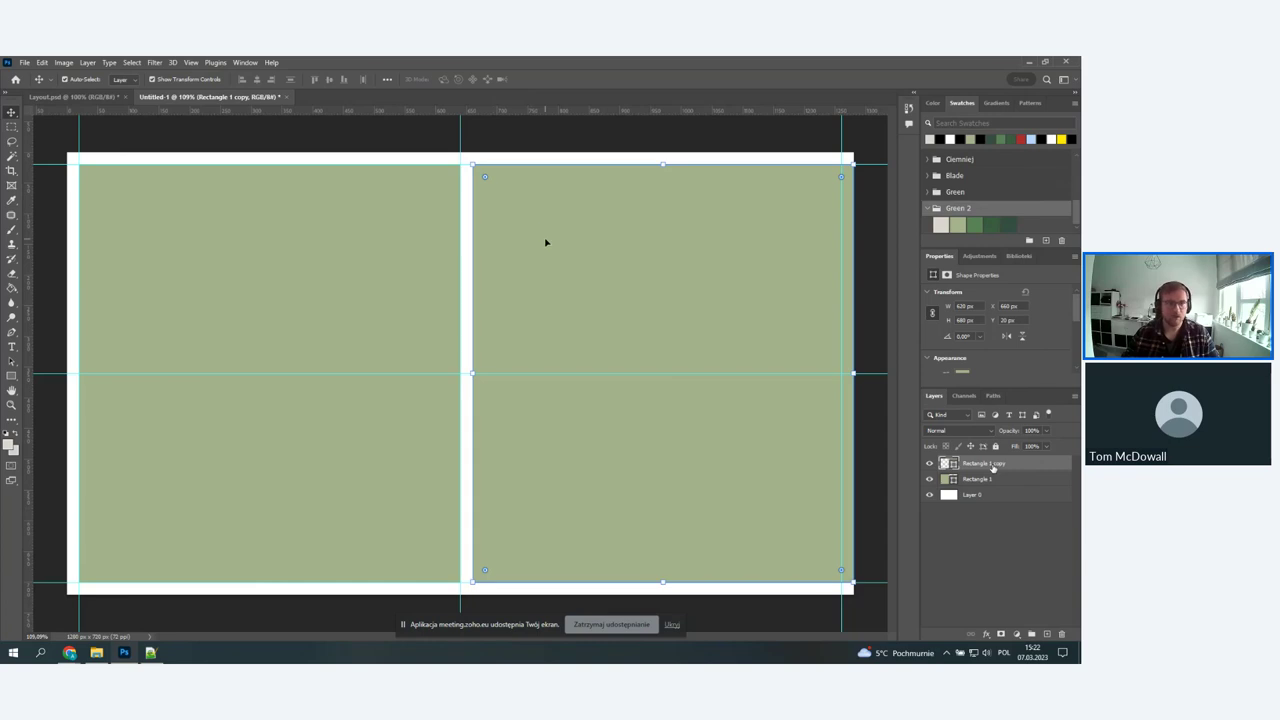
drag(543, 243, 537, 243)
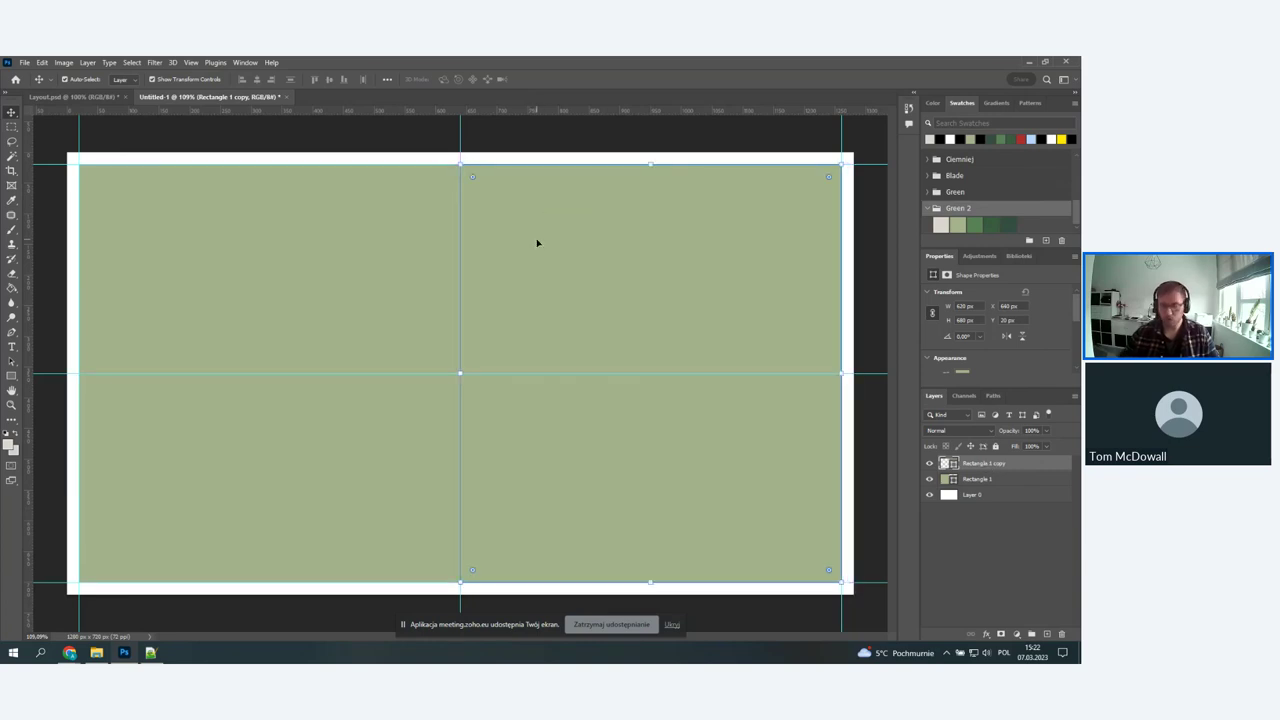
- Shrink the copy from its bottom handle up to the middle guide, filling the upper-right quarter
click(743, 271)
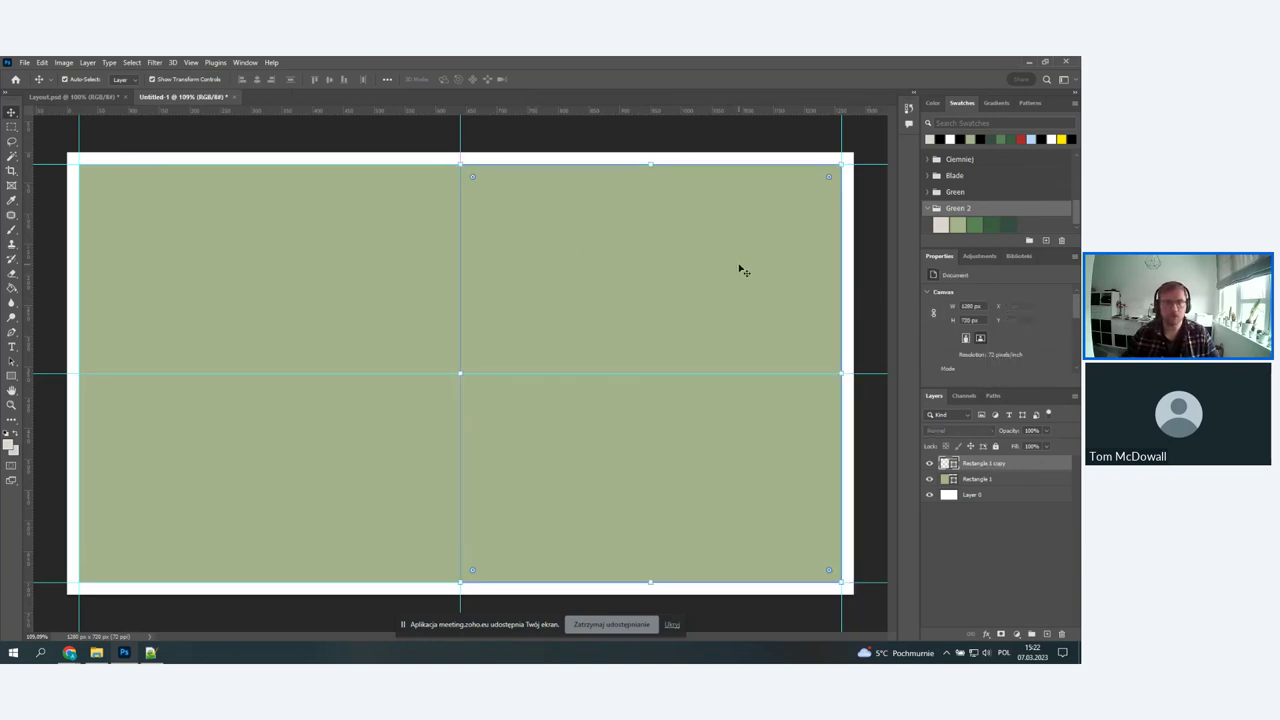
click(637, 567)
drag(651, 580, 671, 375)
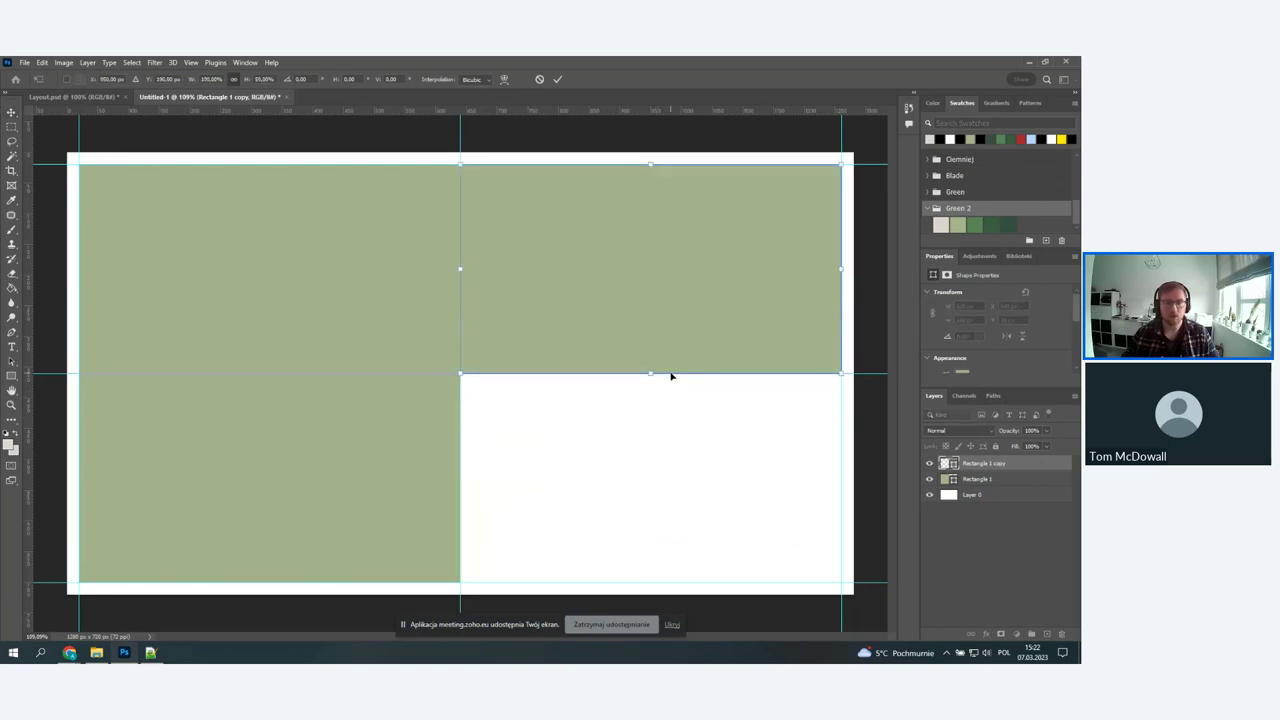
key(Return)
- Alt-drag the upper-right block down to create Rectangle 1 copy 2 in the lower-right quadrant
click(643, 449)
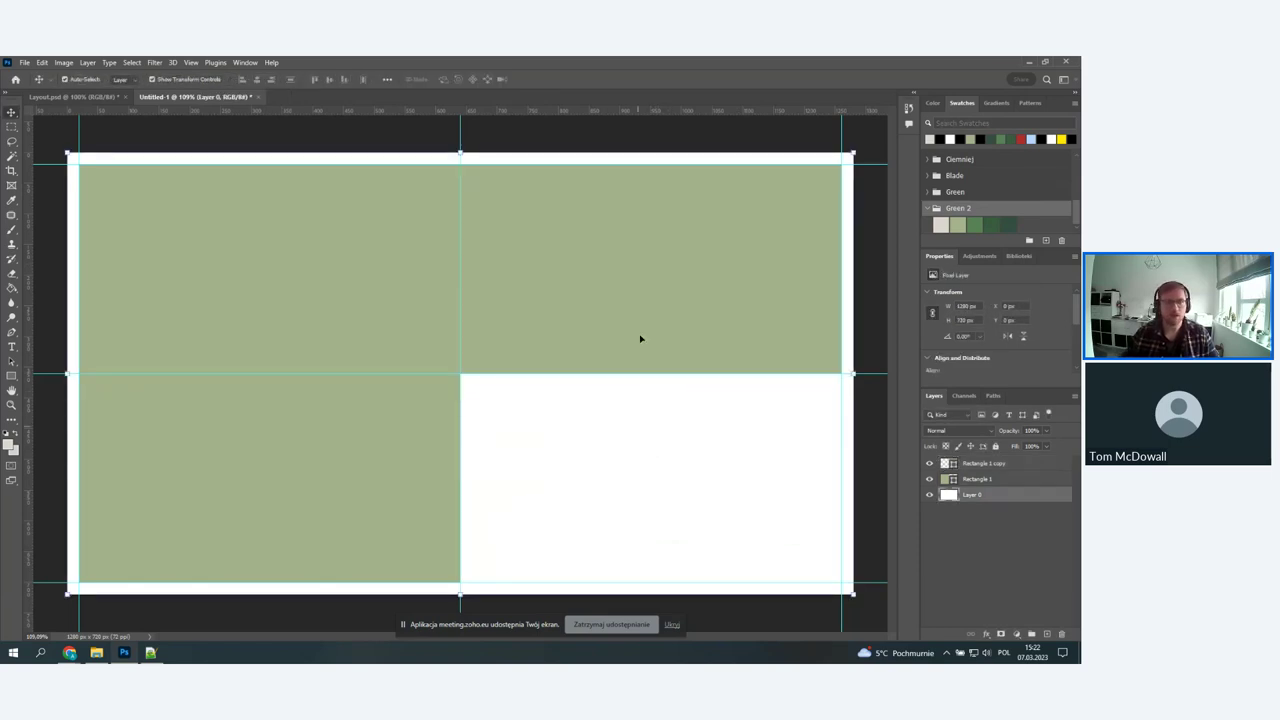
drag(643, 274, 622, 483)
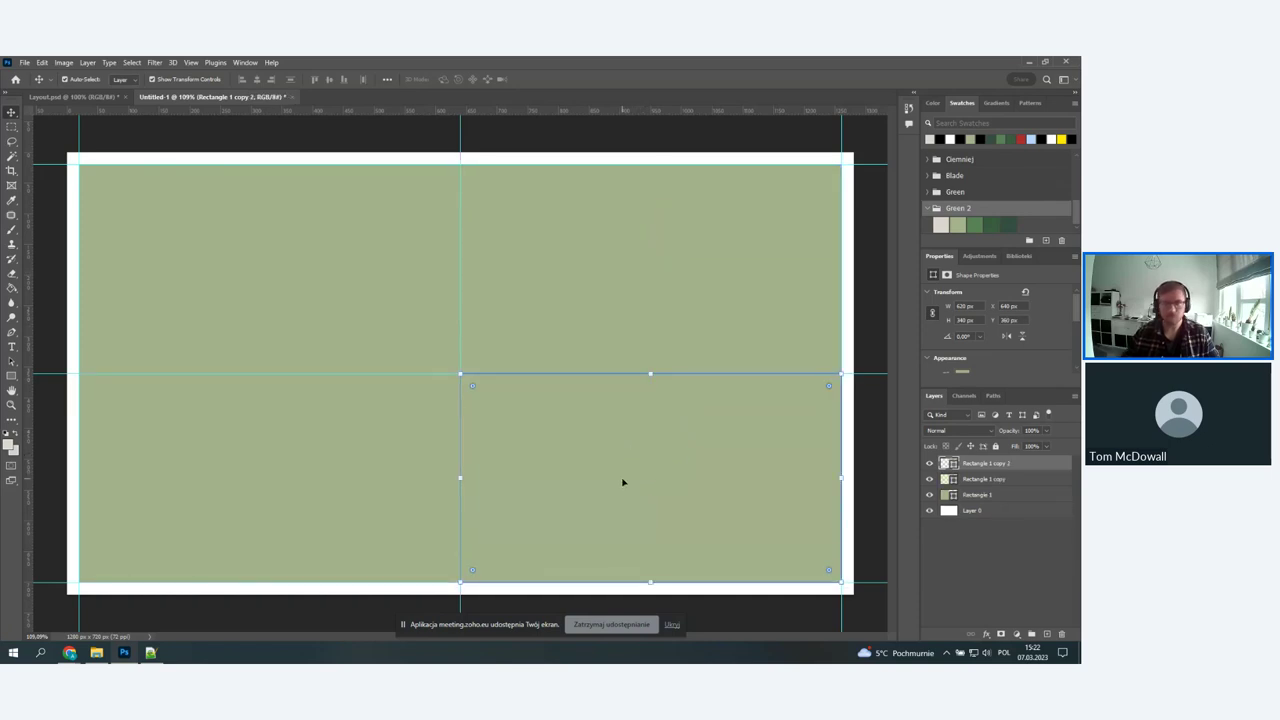
click(1004, 578)
click(960, 480)
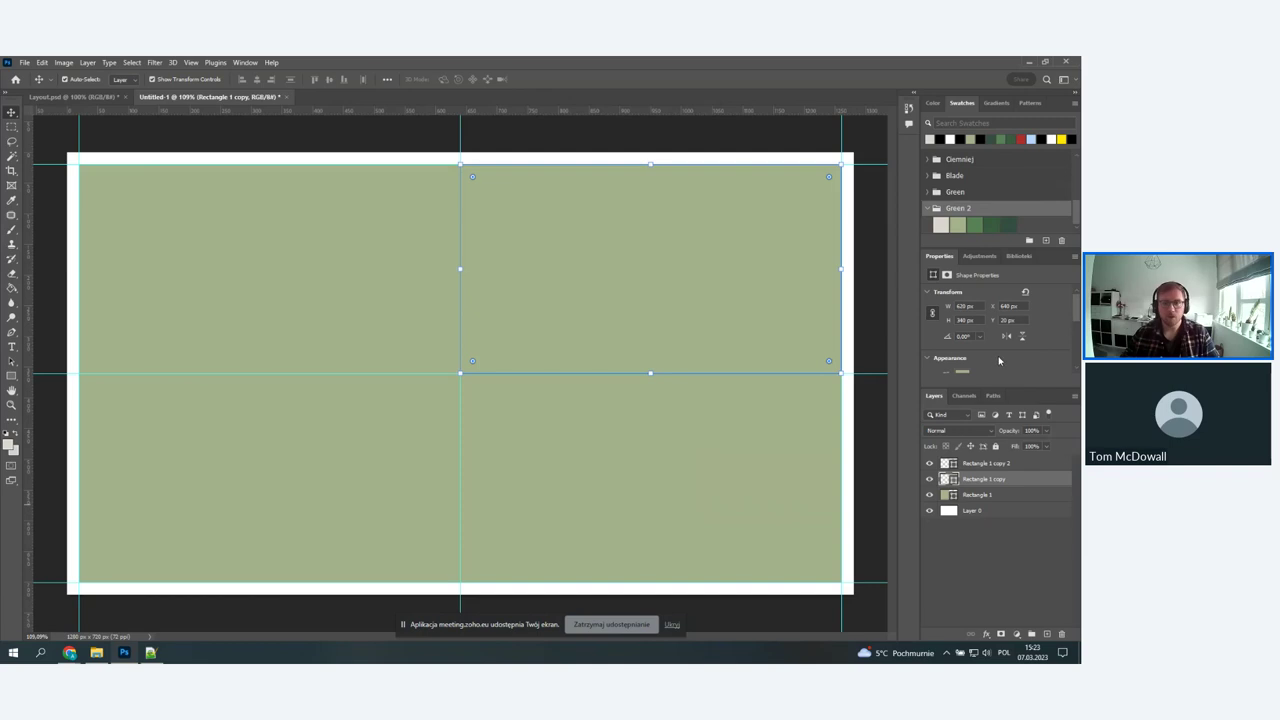
scroll(998, 360, down, 1)
- Fill the upper-right block, Rectangle 1 copy, with a medium Green 2 swatch
click(962, 357)
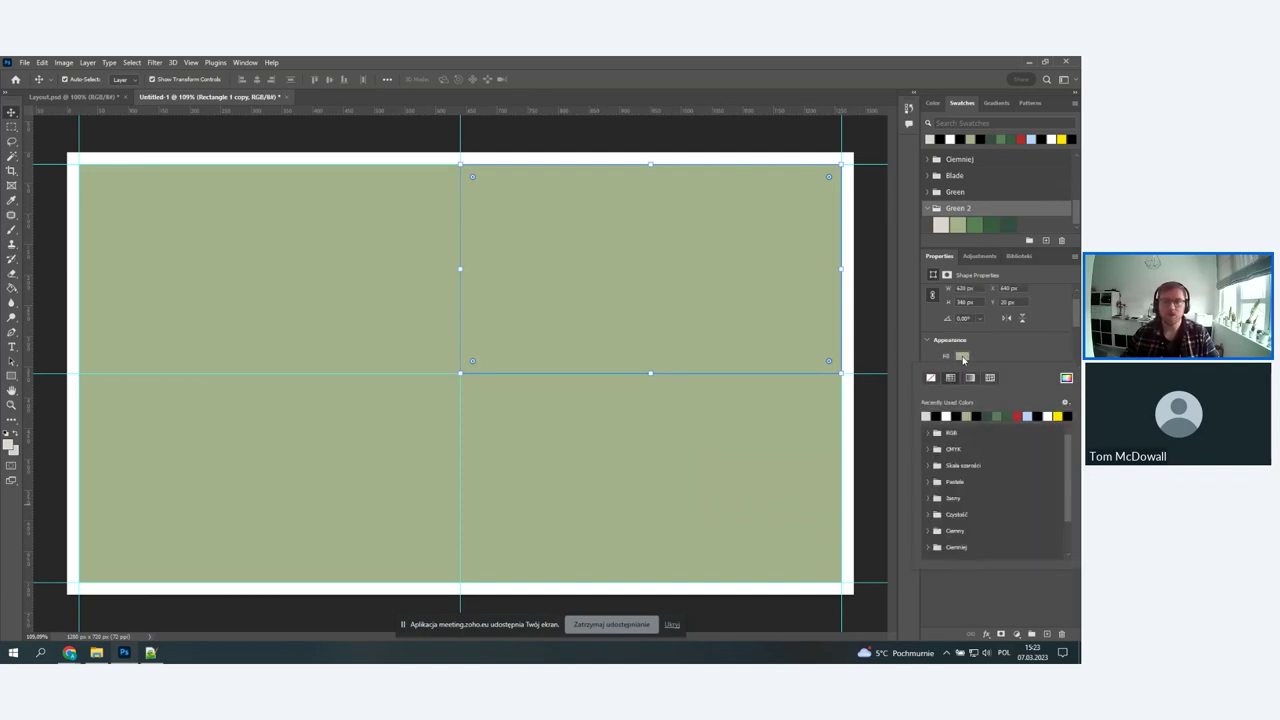
click(1066, 377)
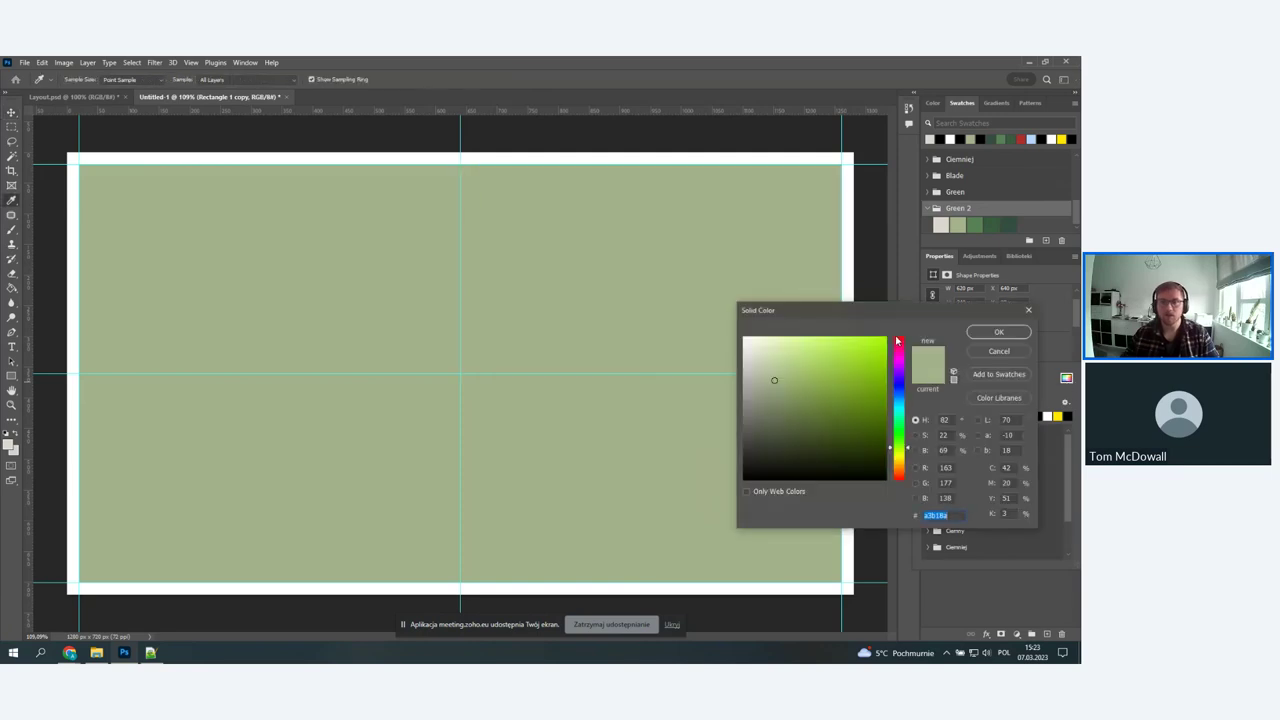
drag(840, 380, 865, 369)
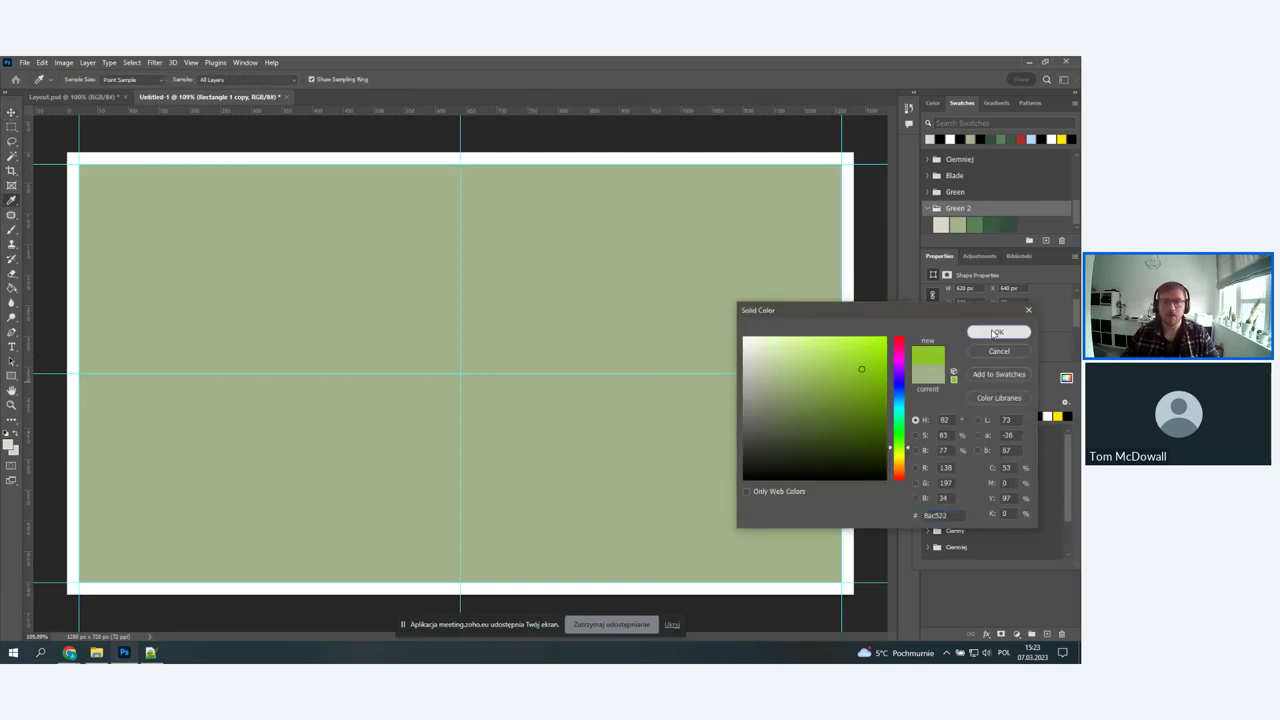
click(998, 332)
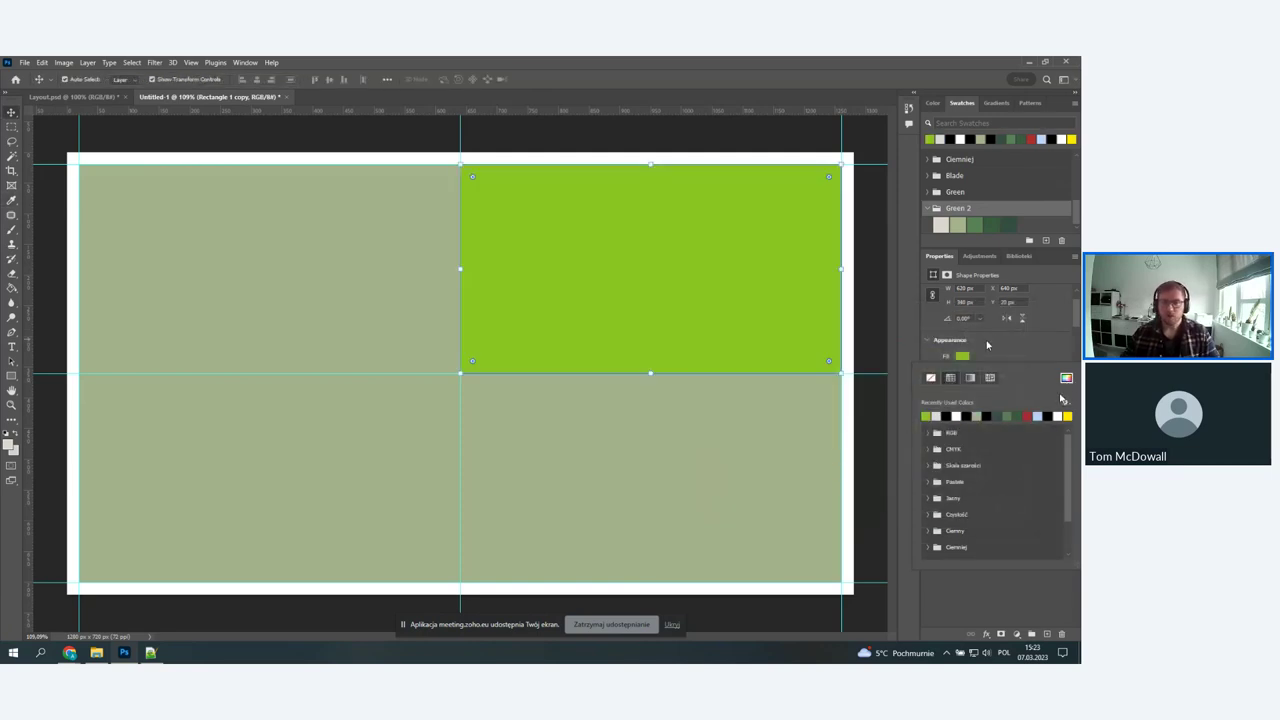
click(1033, 350)
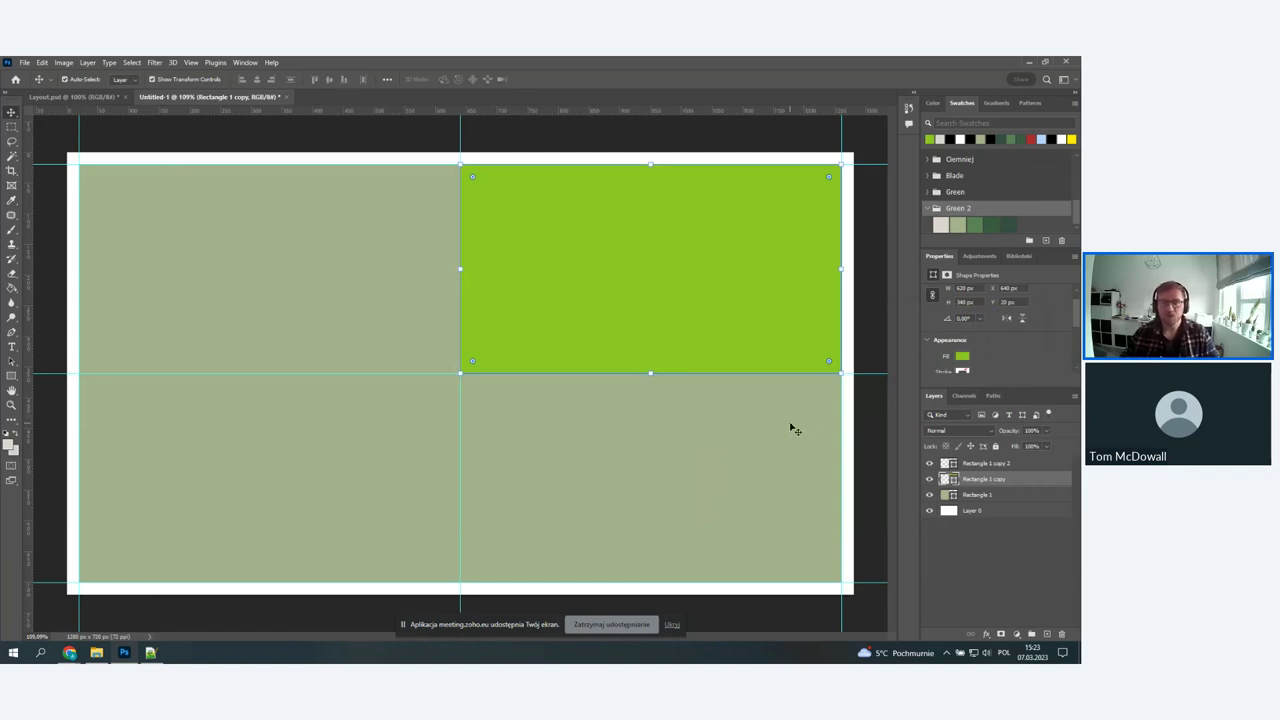
click(972, 224)
- Fill the lower-right block with the darkest Green 2 swatch, comparing against Layout.psd
click(750, 427)
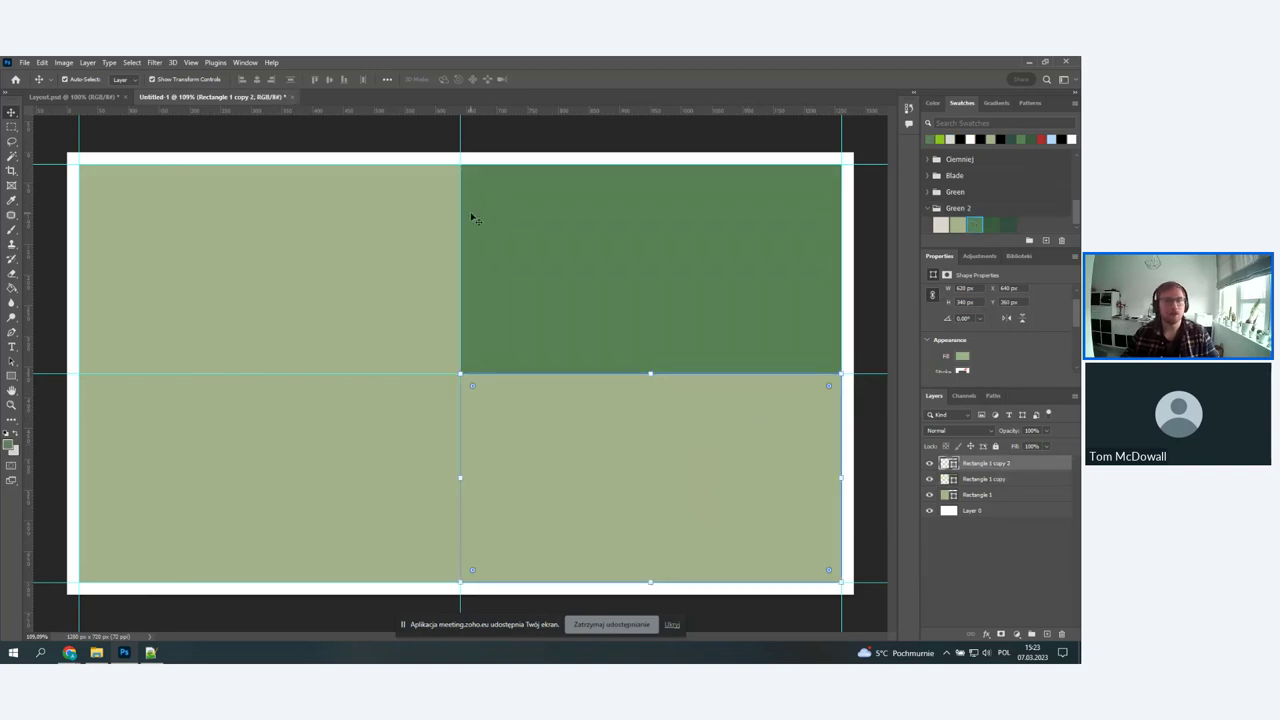
click(84, 97)
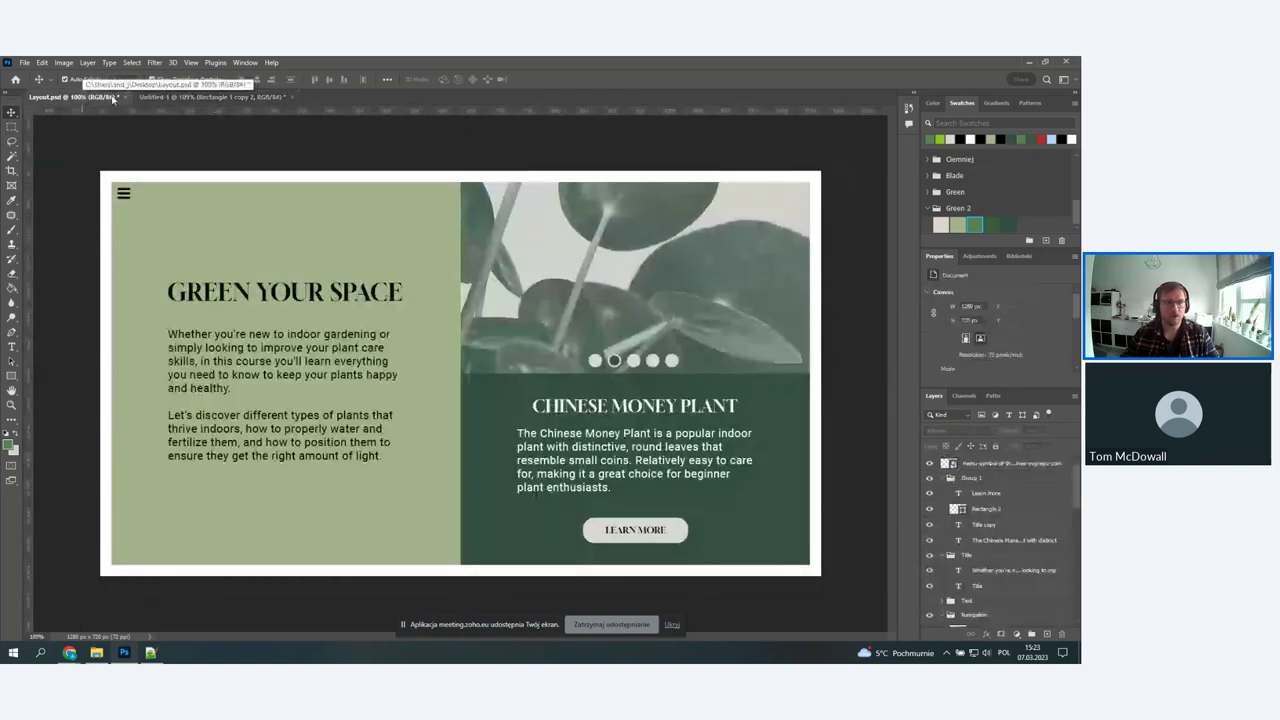
click(193, 102)
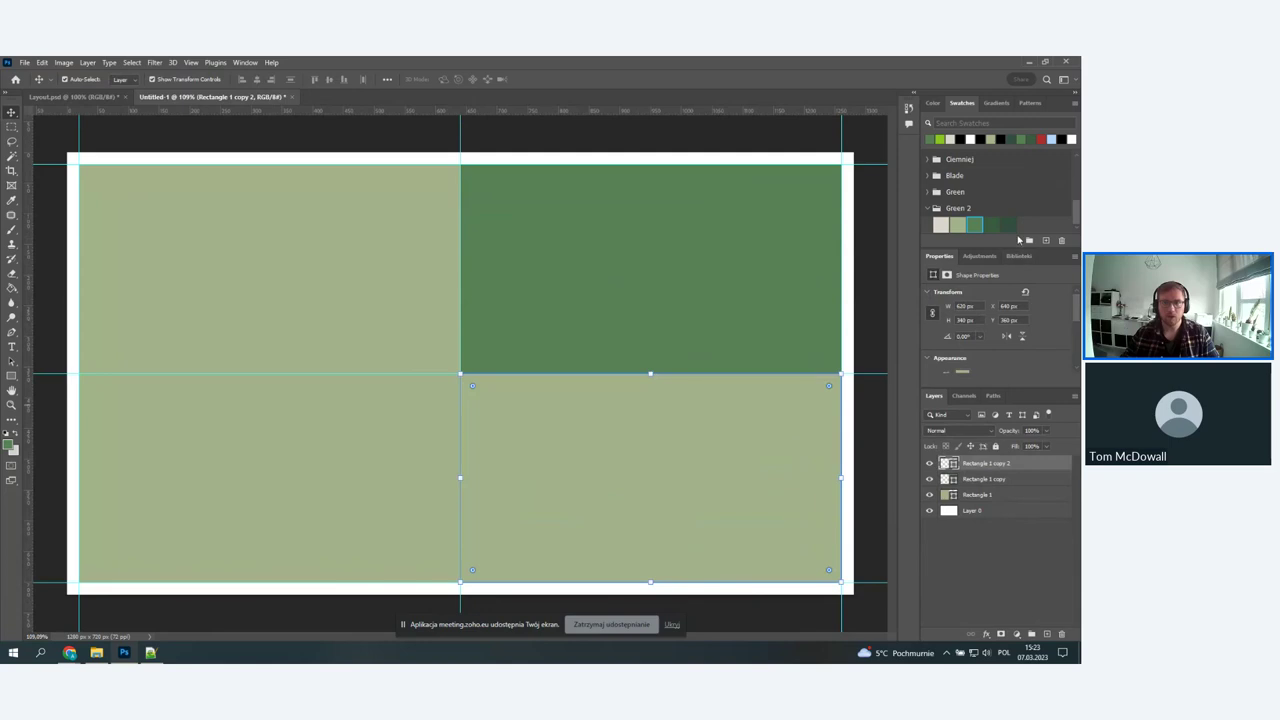
click(1010, 222)
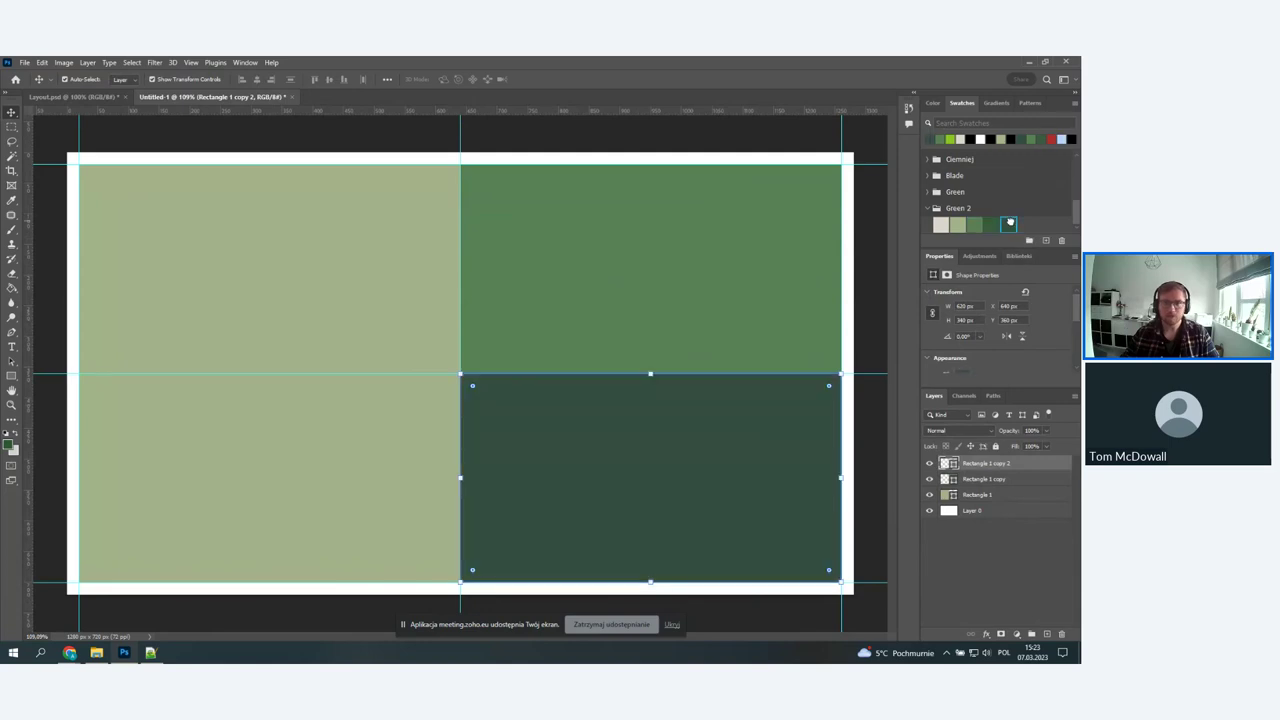
click(686, 128)
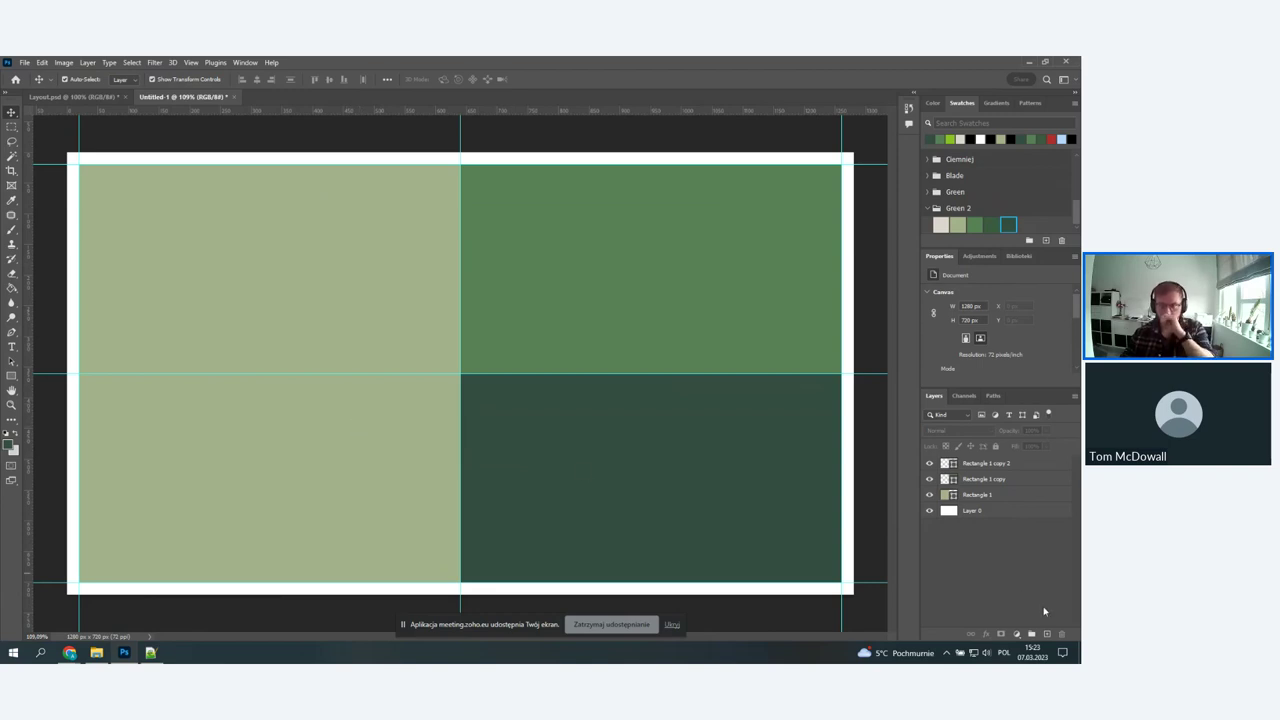
- Rename Rectangle 1, Rectangle 1 copy and Rectangle 1 copy 2 to 50%, 25%Top and 25%Bottom
double_click(982, 494)
text(50%)
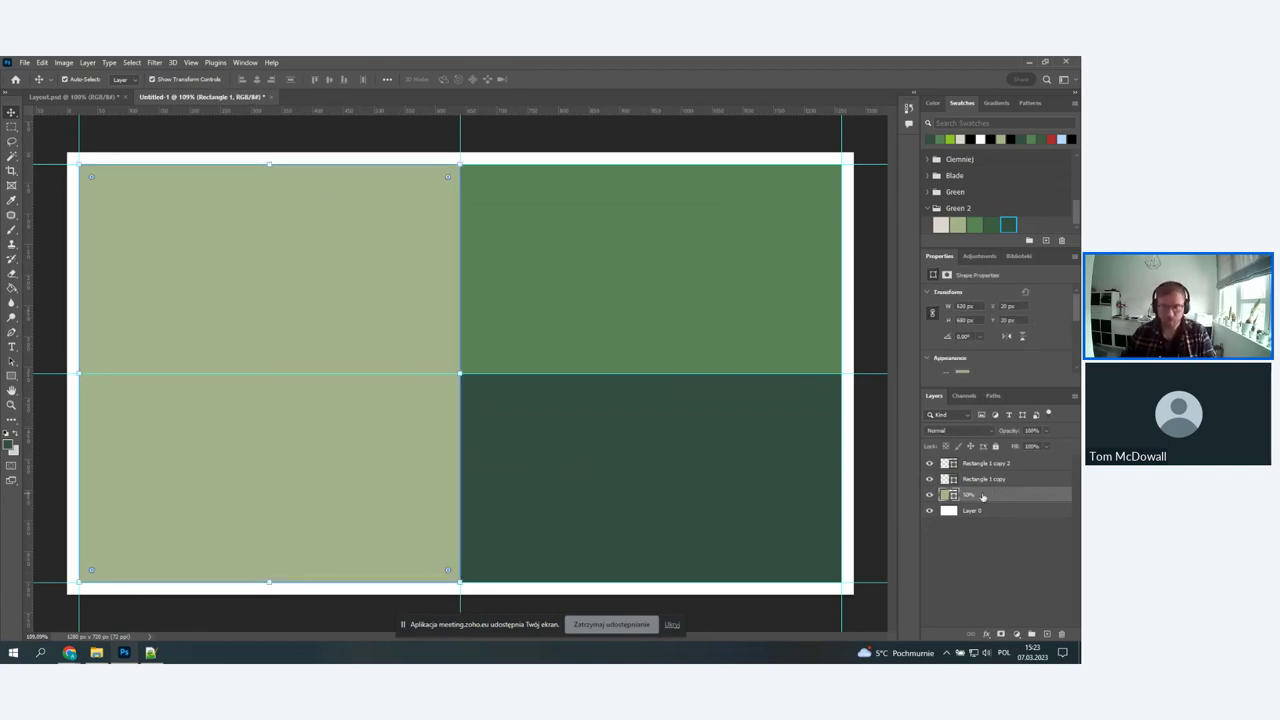
key(Return)
click(985, 480)
double_click(985, 480)
text(25% Ton)
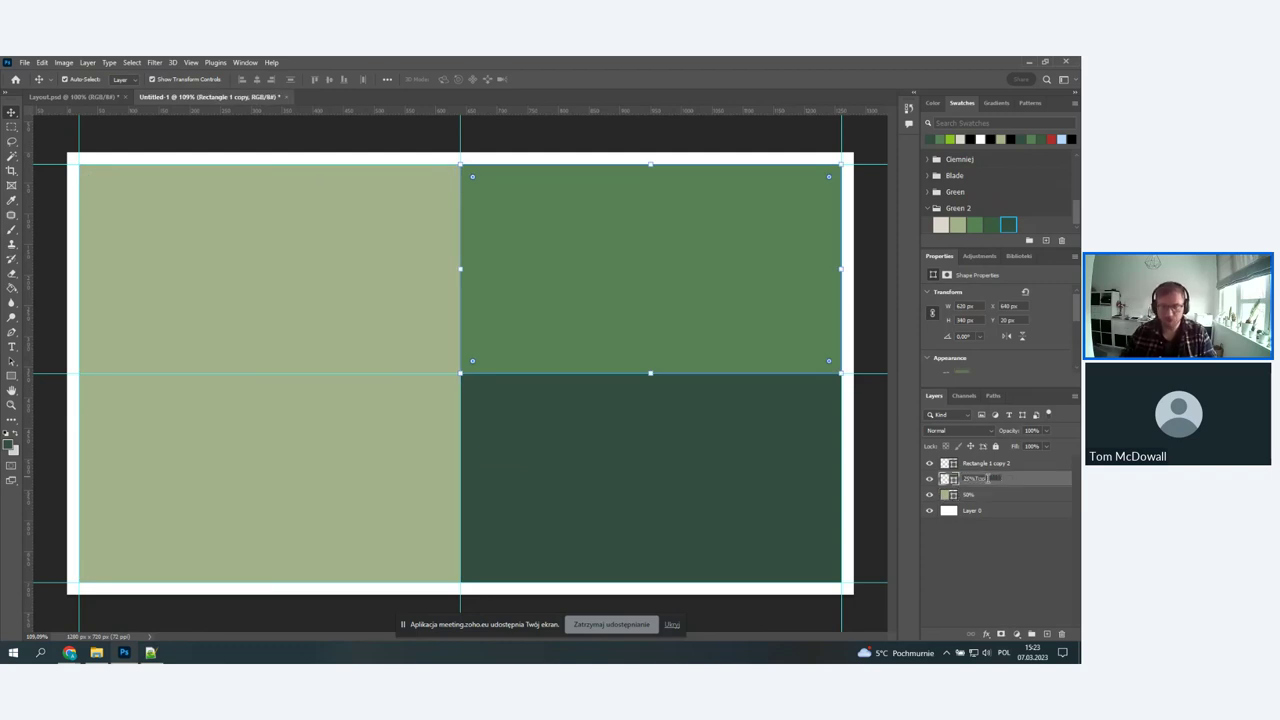
key(Return)
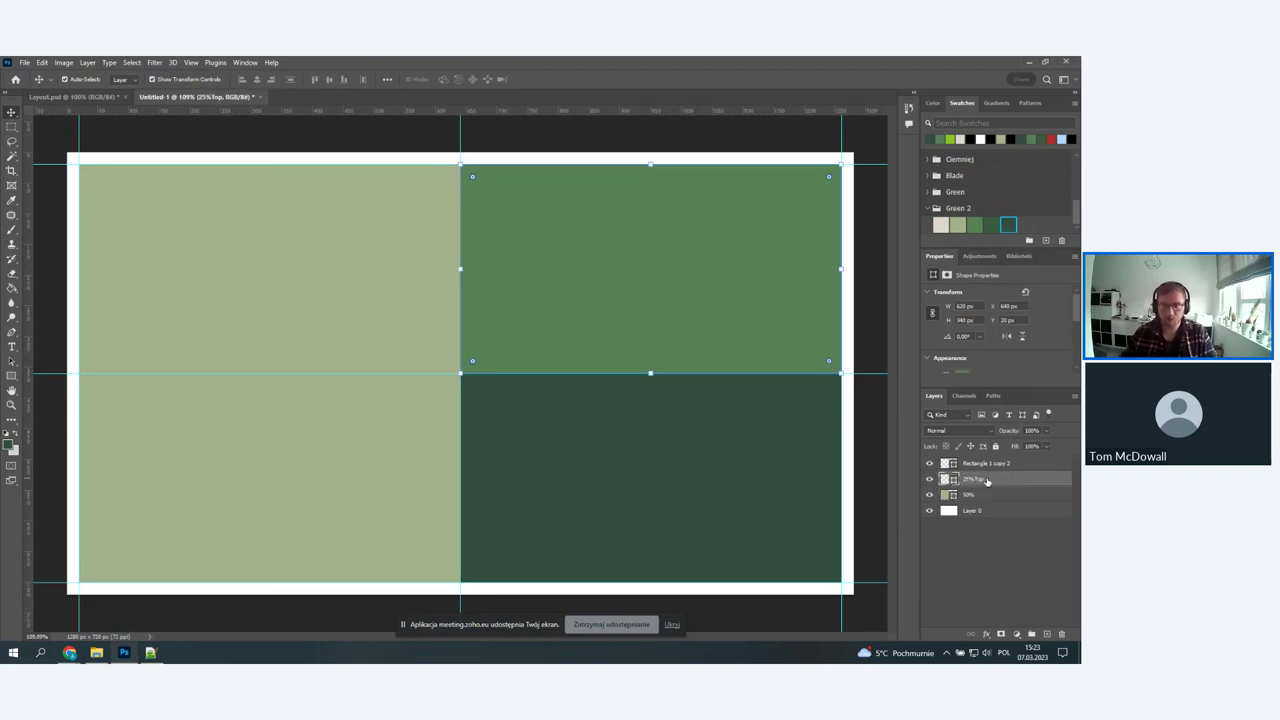
double_click(990, 463)
text(1)
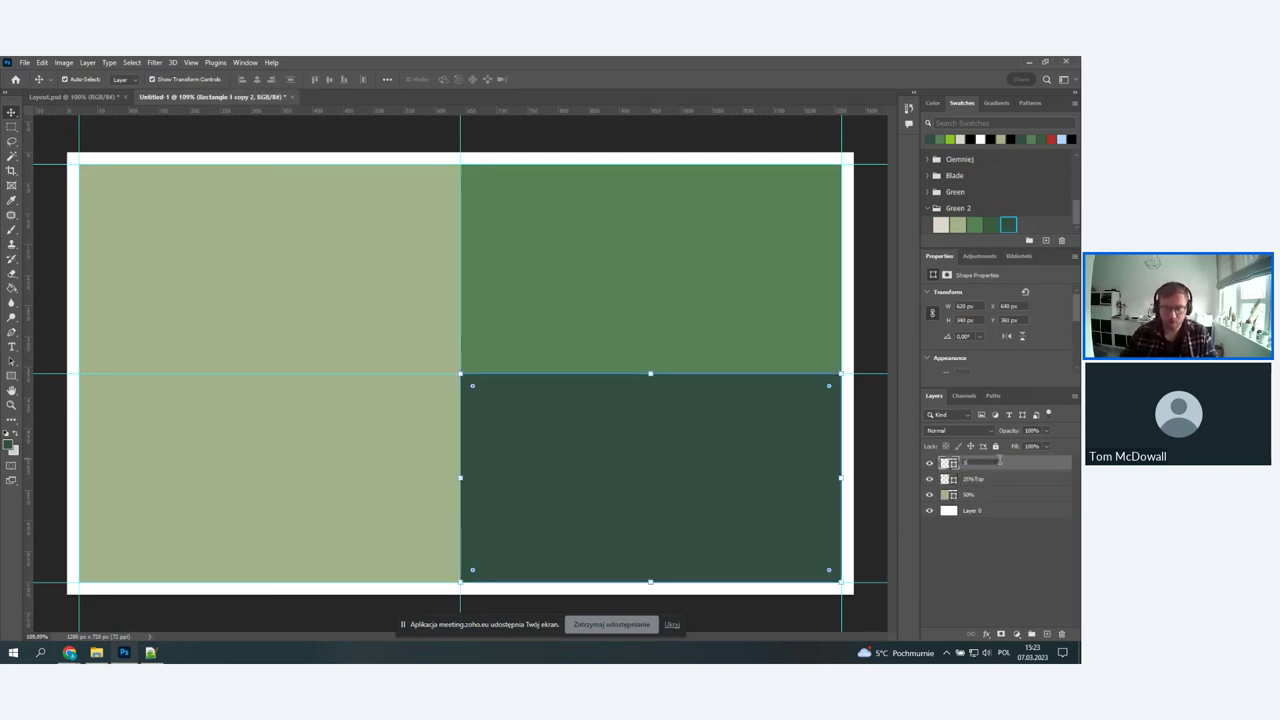
text(5%Bottom)
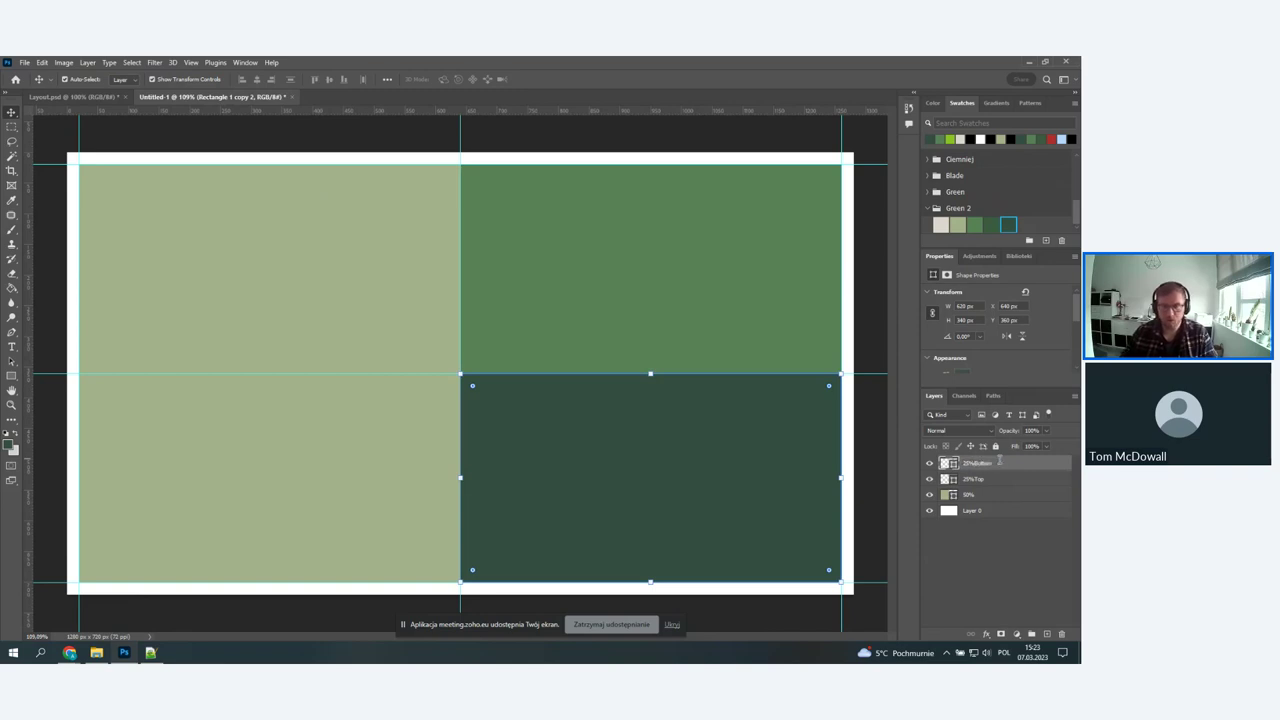
key(Return)
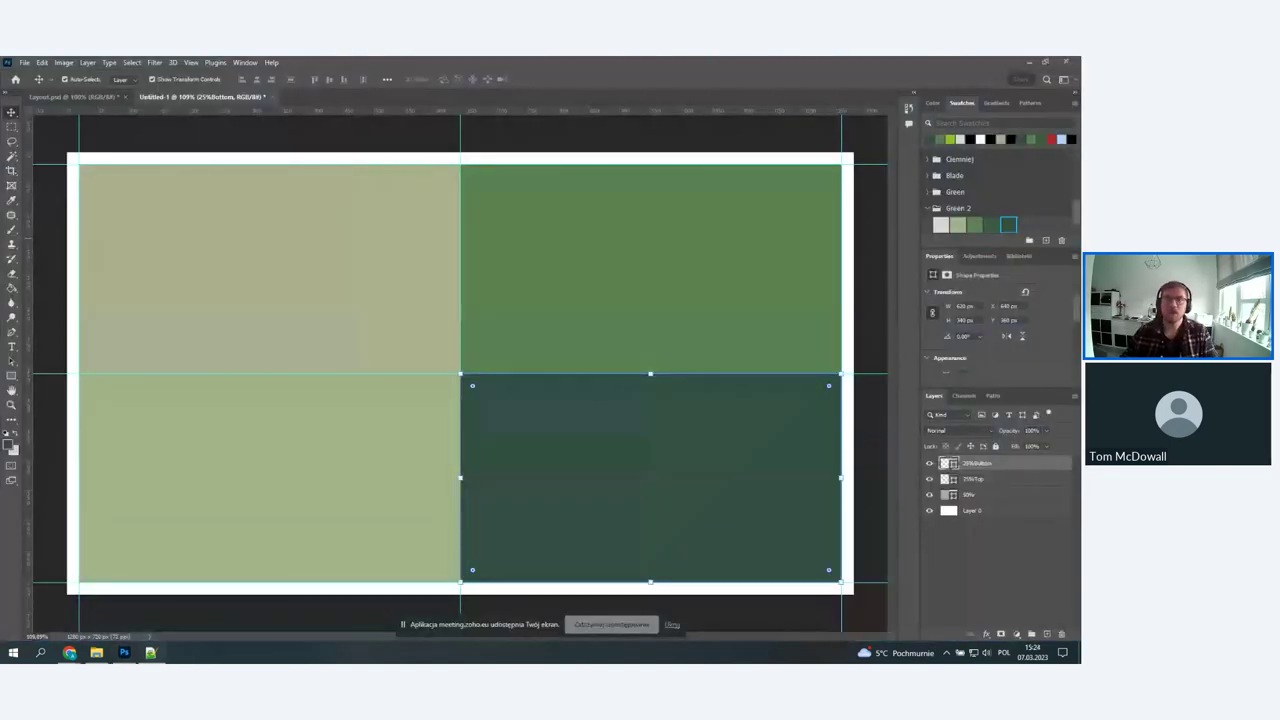
- Open plant_03.jpg from the Pulpit > Plant layout > Images folder
click(25, 62)
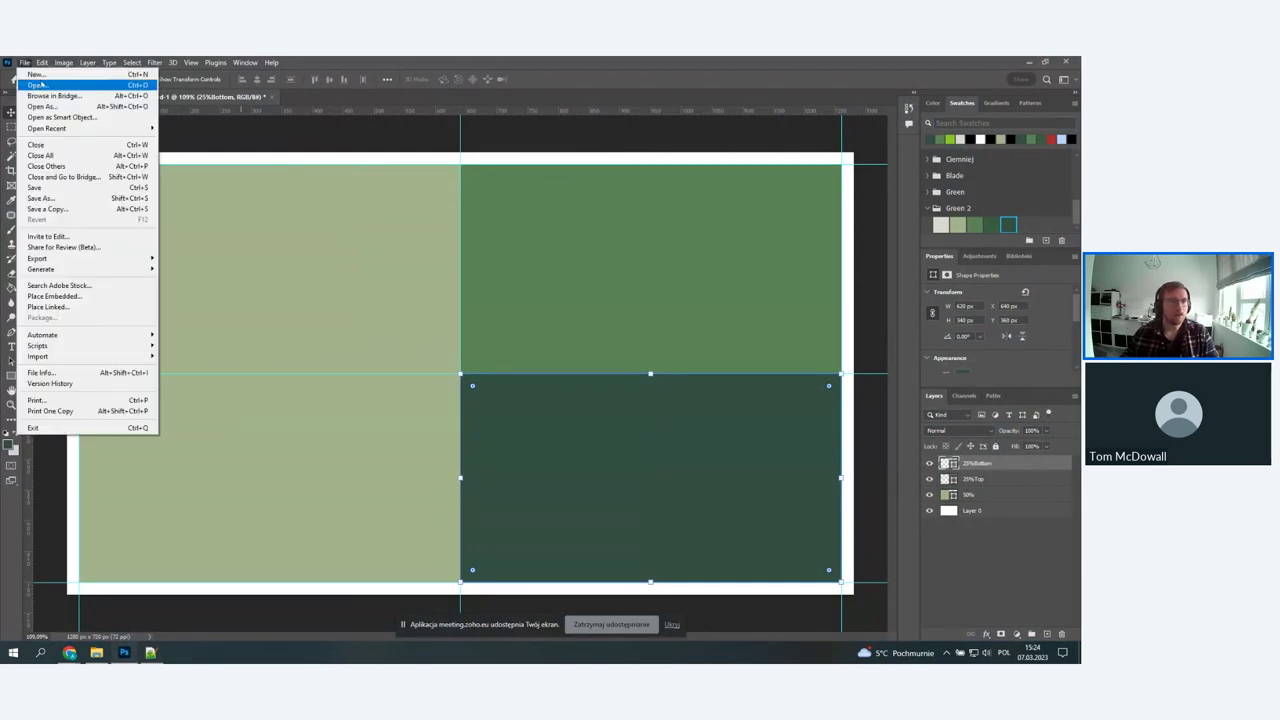
click(40, 85)
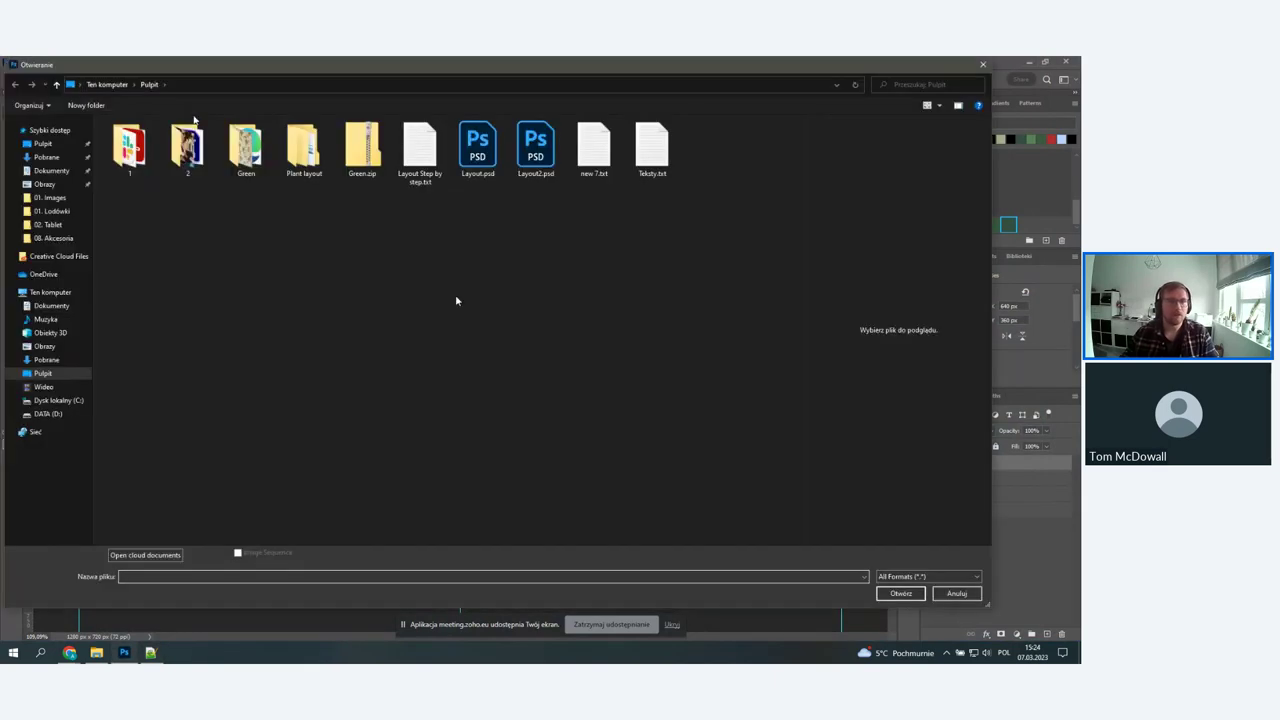
double_click(245, 145)
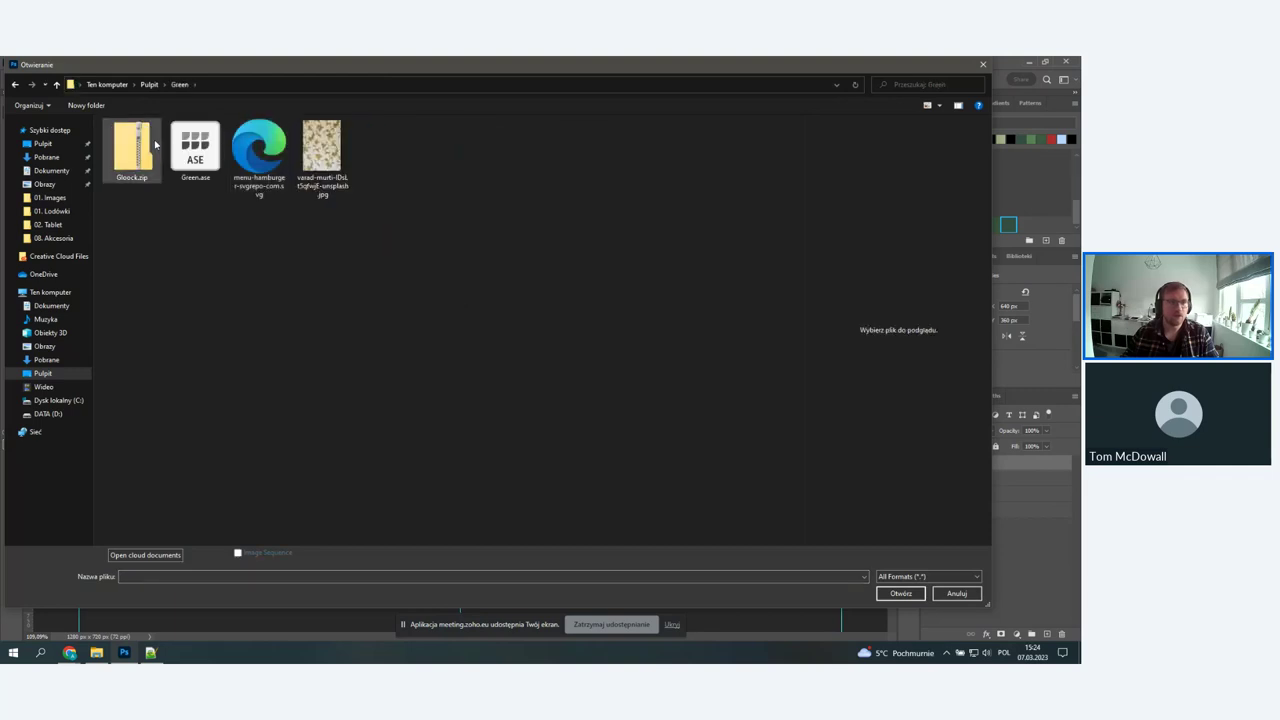
click(149, 84)
key(Right)
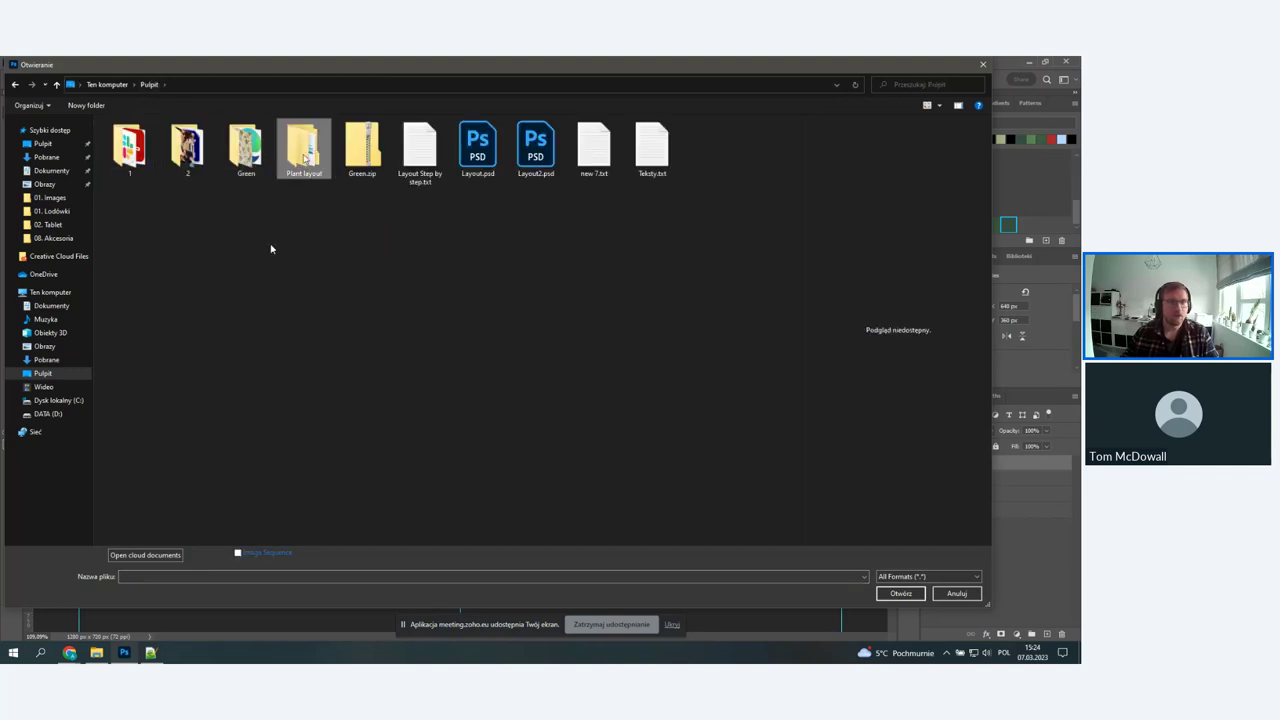
key(Return)
double_click(148, 140)
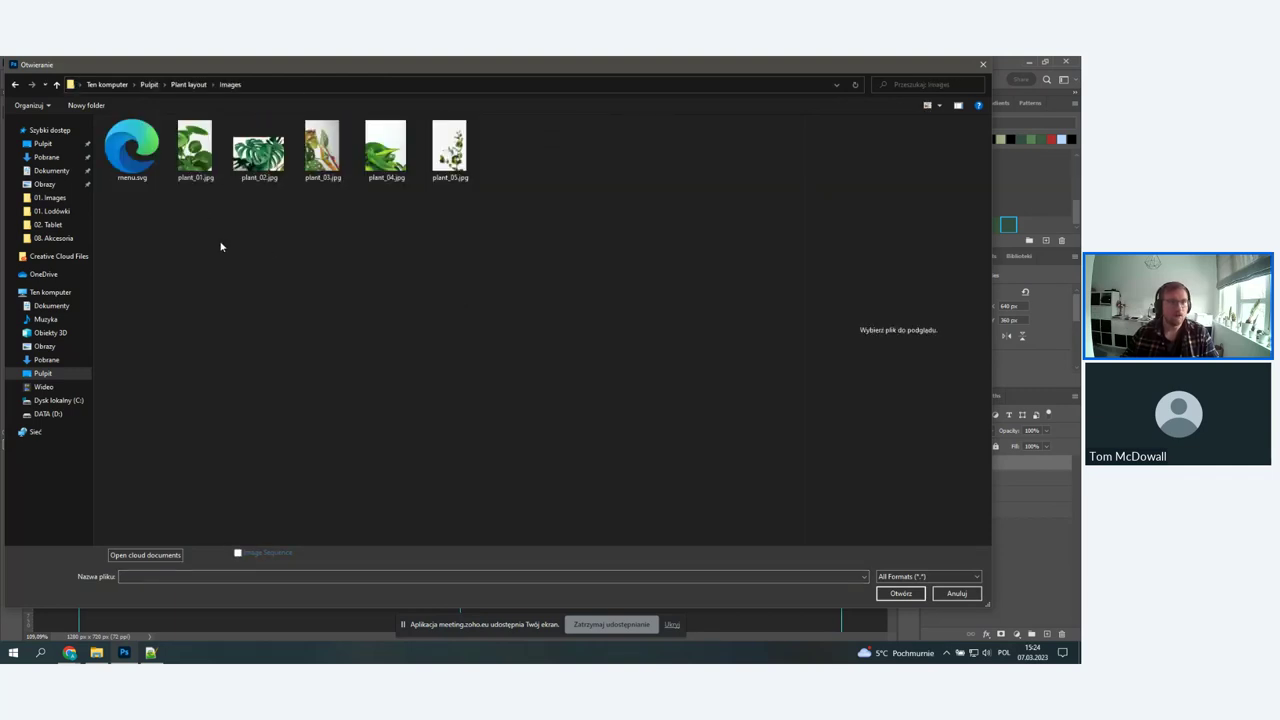
double_click(322, 152)
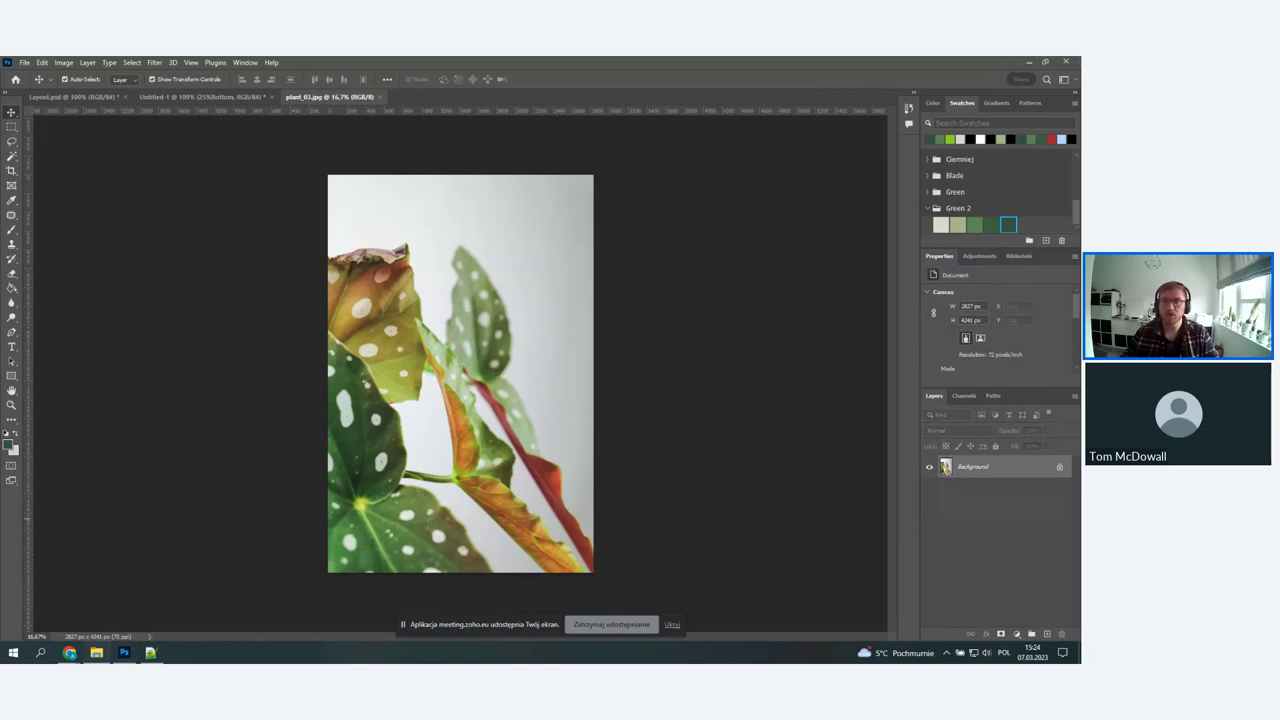
- Place plant_01.jpg into the Untitled-1 layout as an embedded smart object
click(190, 97)
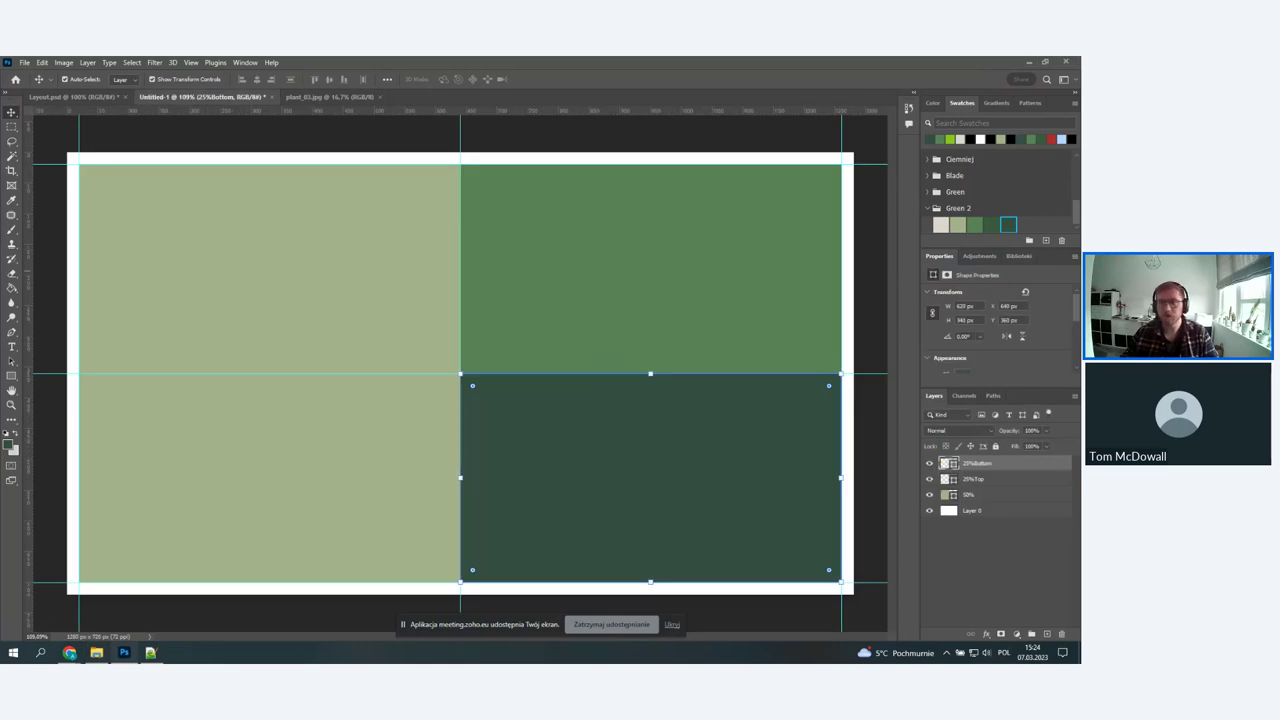
drag(617, 229, 540, 234)
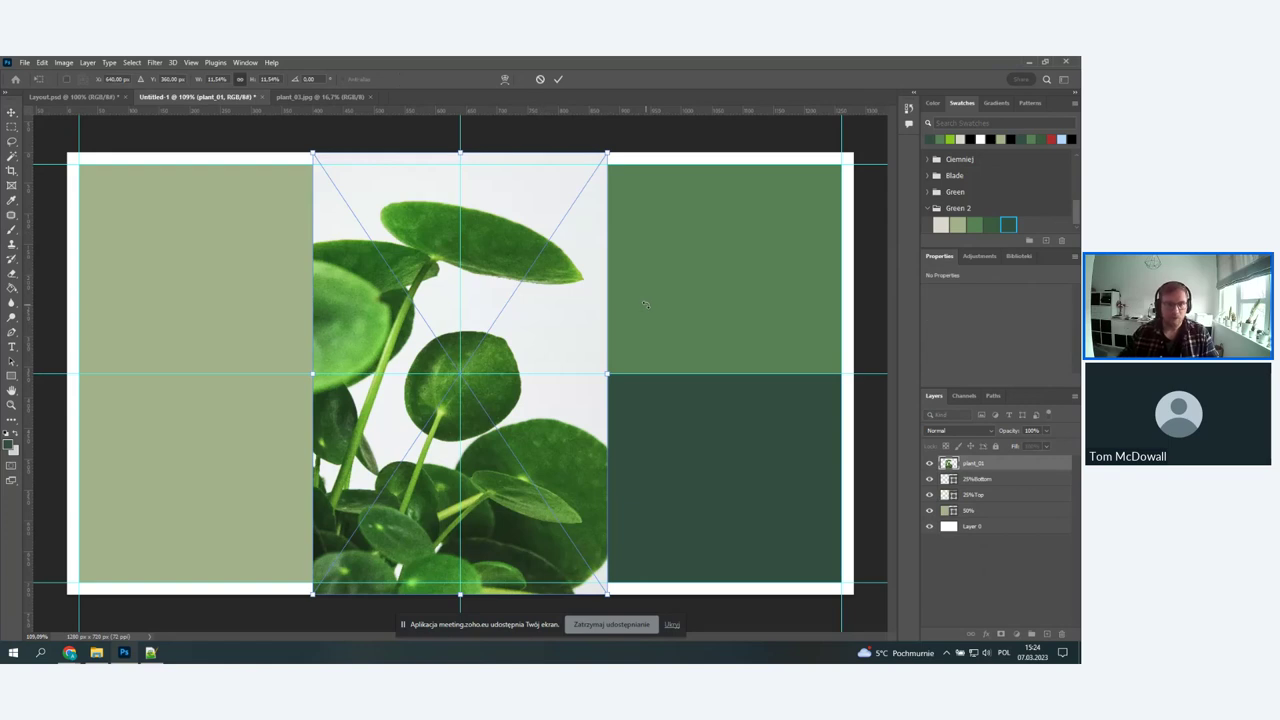
key(Return)
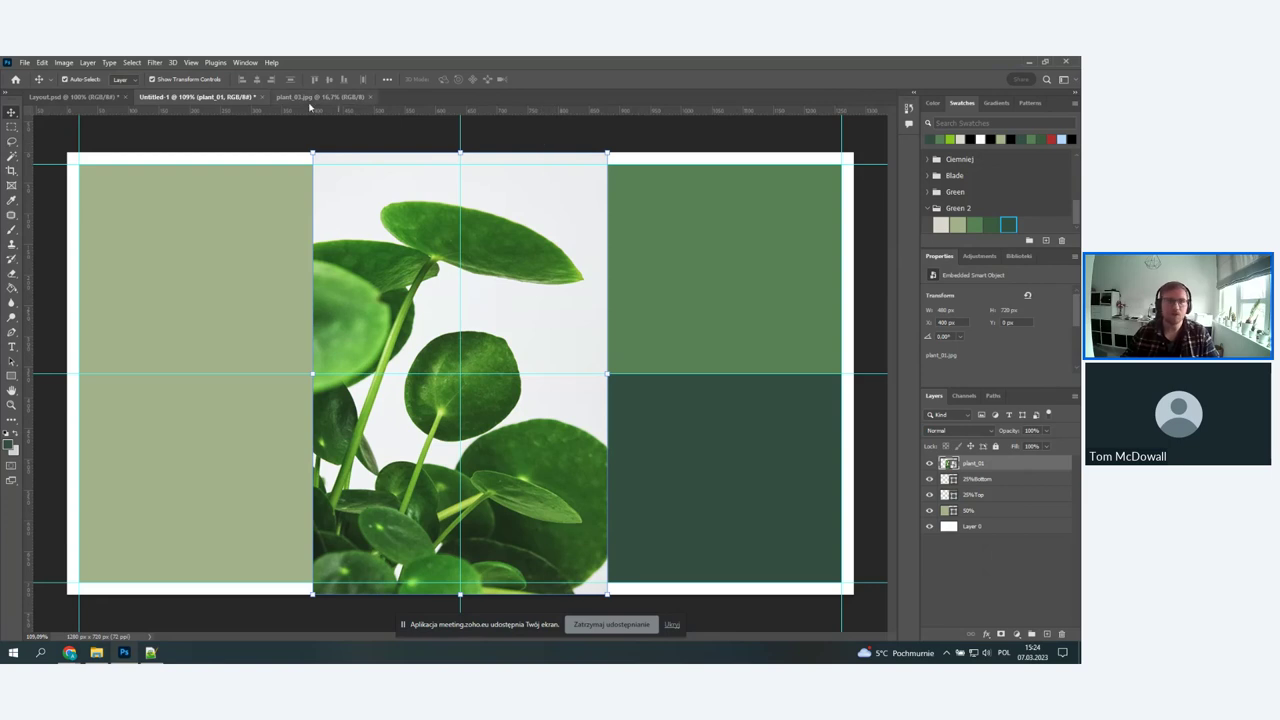
- Close the plant_03.jpg document and reselect the plant_01 layer
click(348, 97)
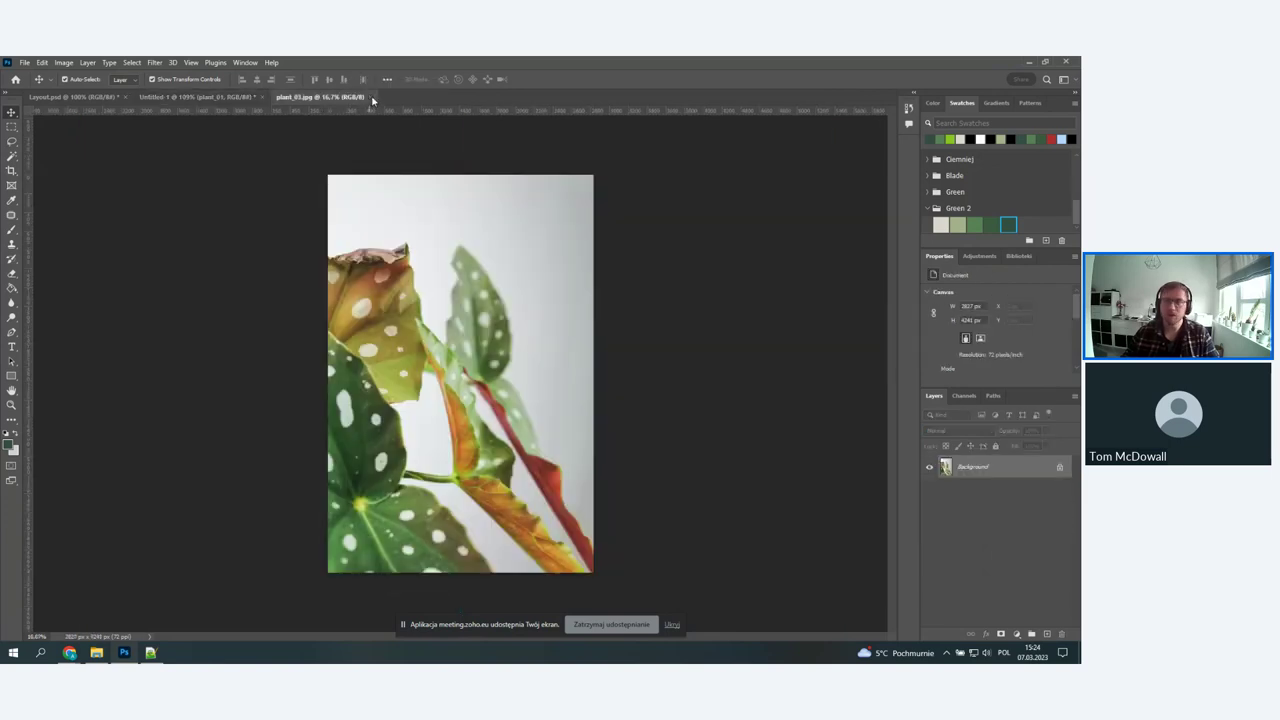
click(371, 98)
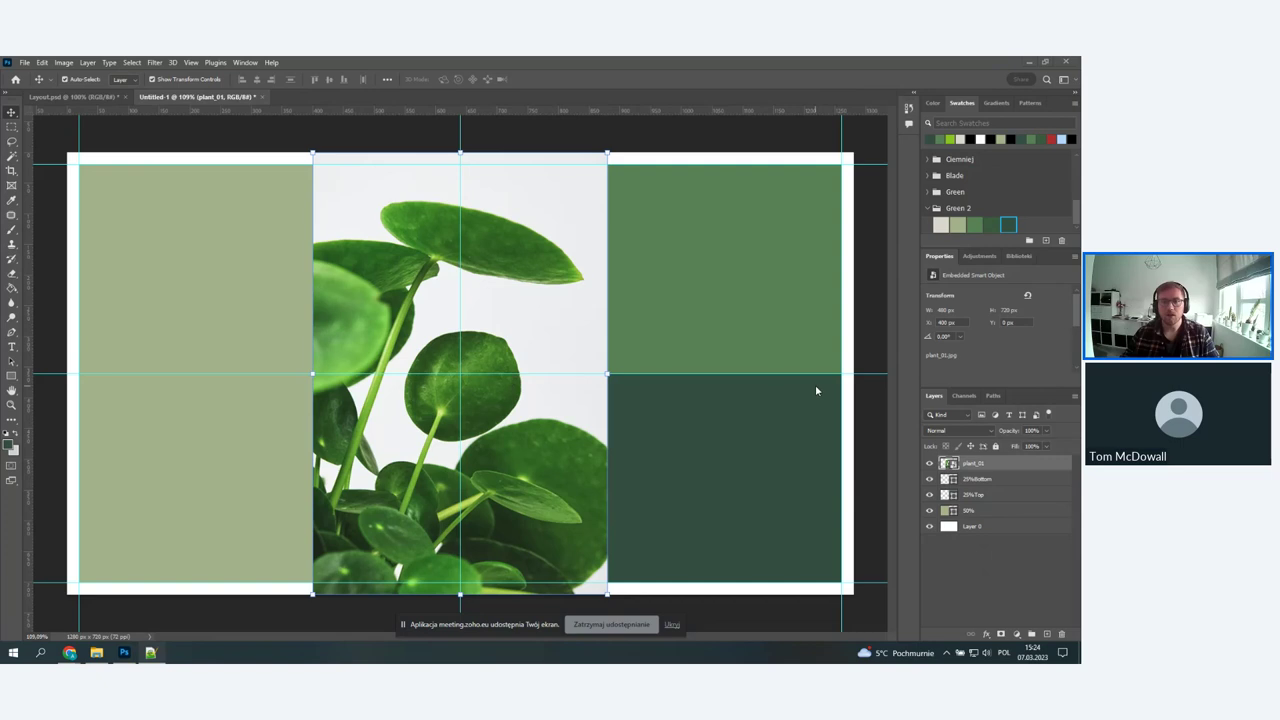
click(989, 480)
click(977, 466)
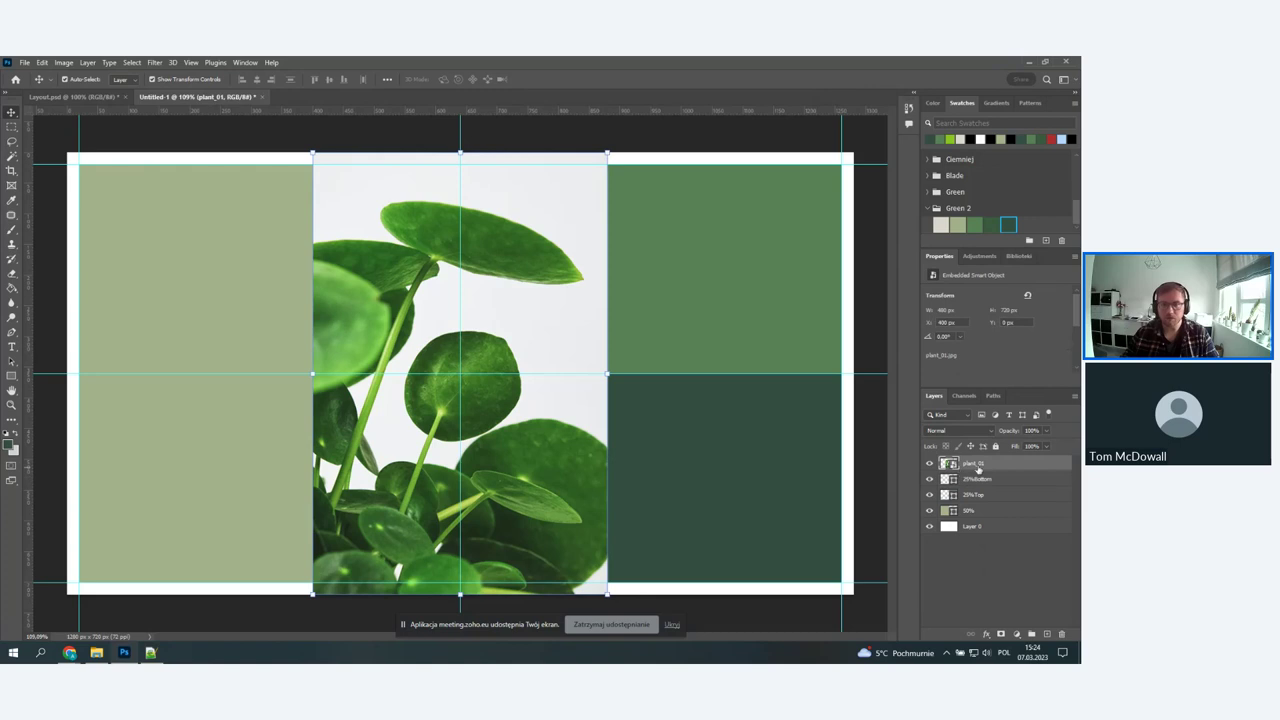
- Shift the plant_01 photo further left on the canvas
right_click(1014, 467)
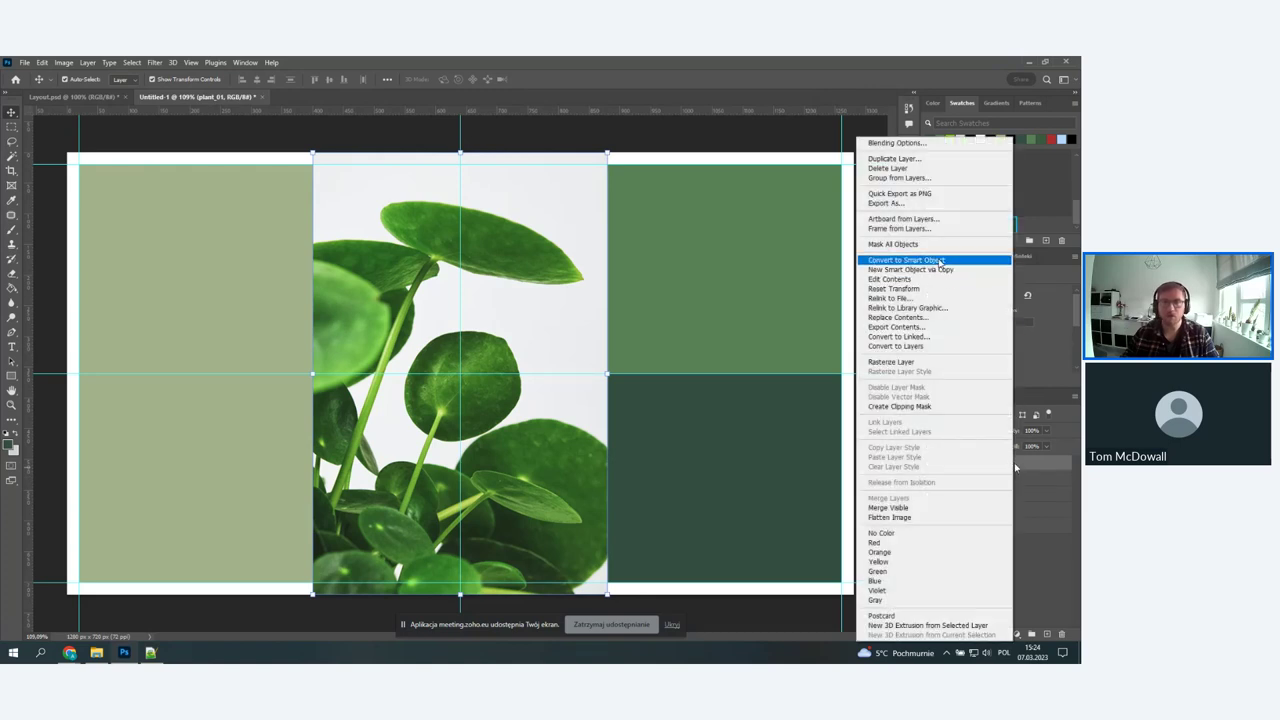
click(1044, 587)
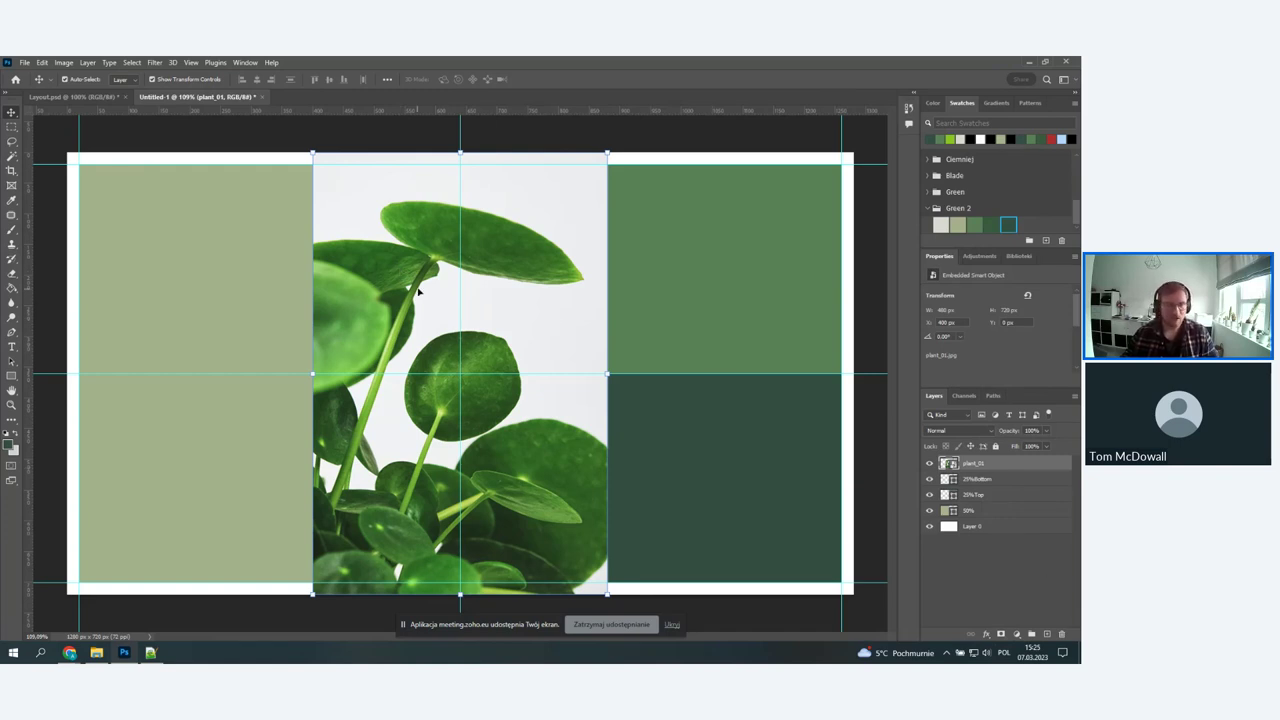
drag(418, 290, 307, 290)
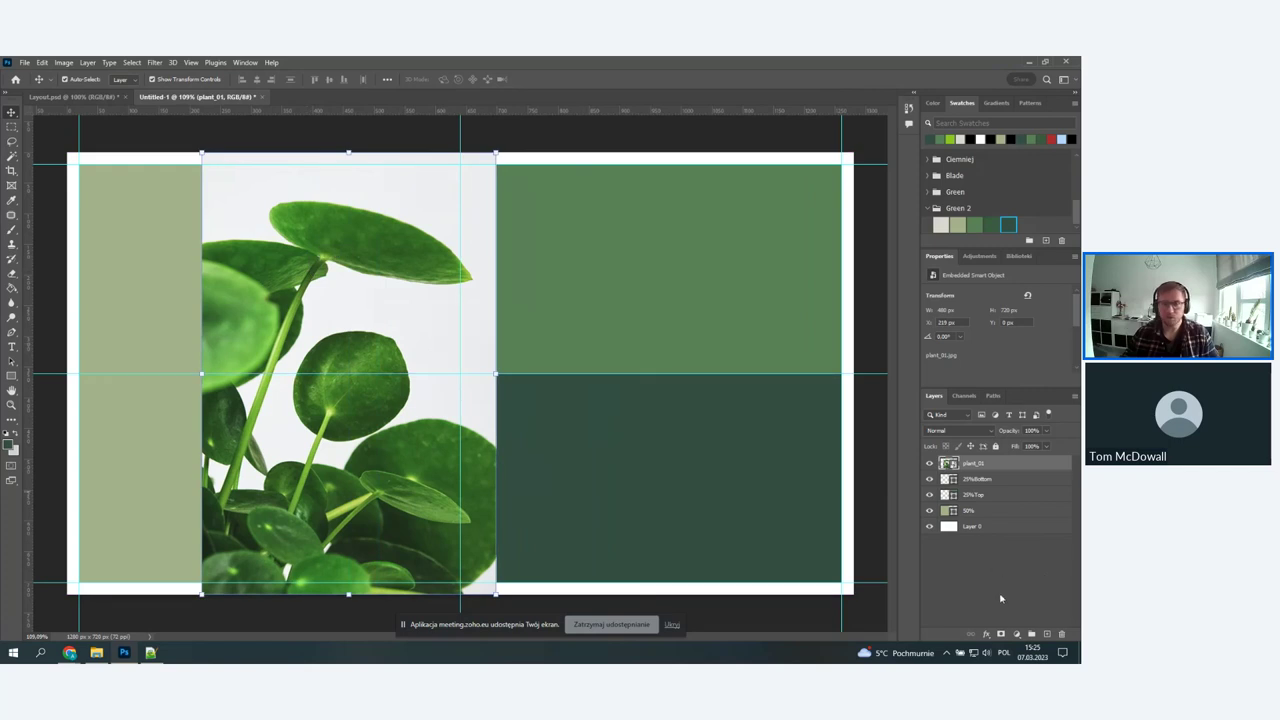
key(Right)
key(Right)
key(Right)
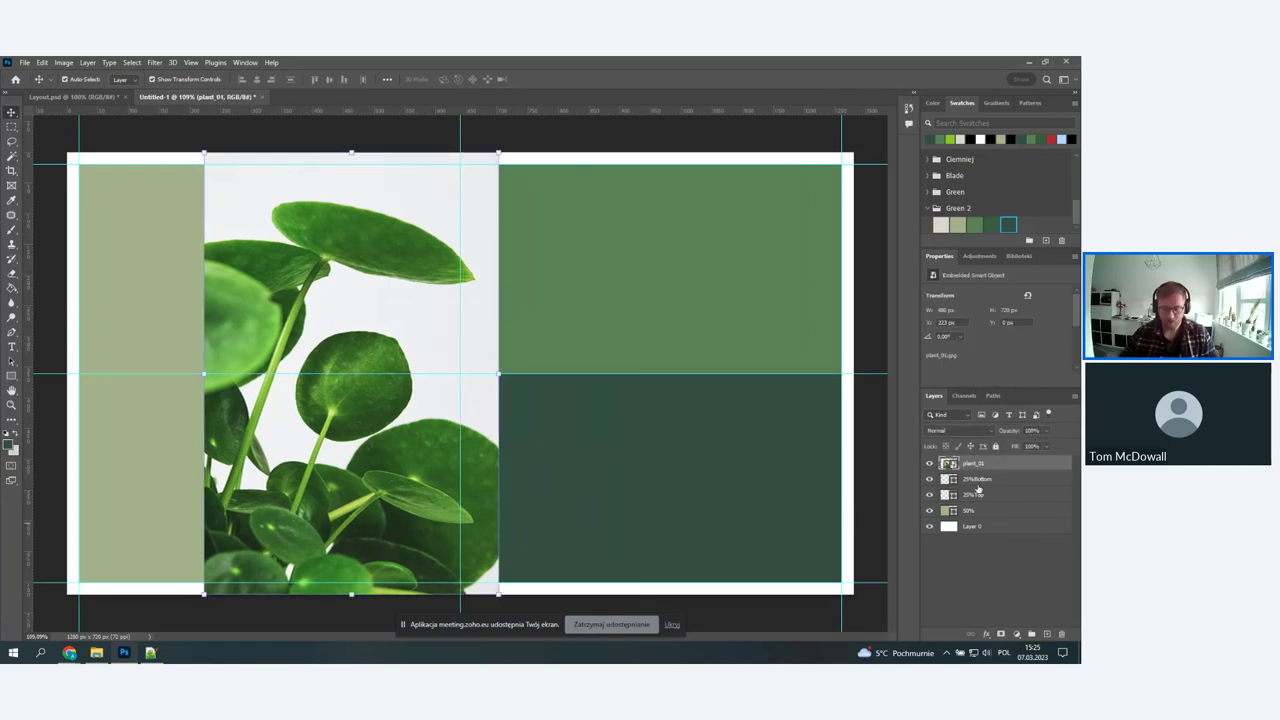
- Duplicate plant_01 onto the right half, rasterize the copy, and nudge the original left
drag(276, 225, 604, 312)
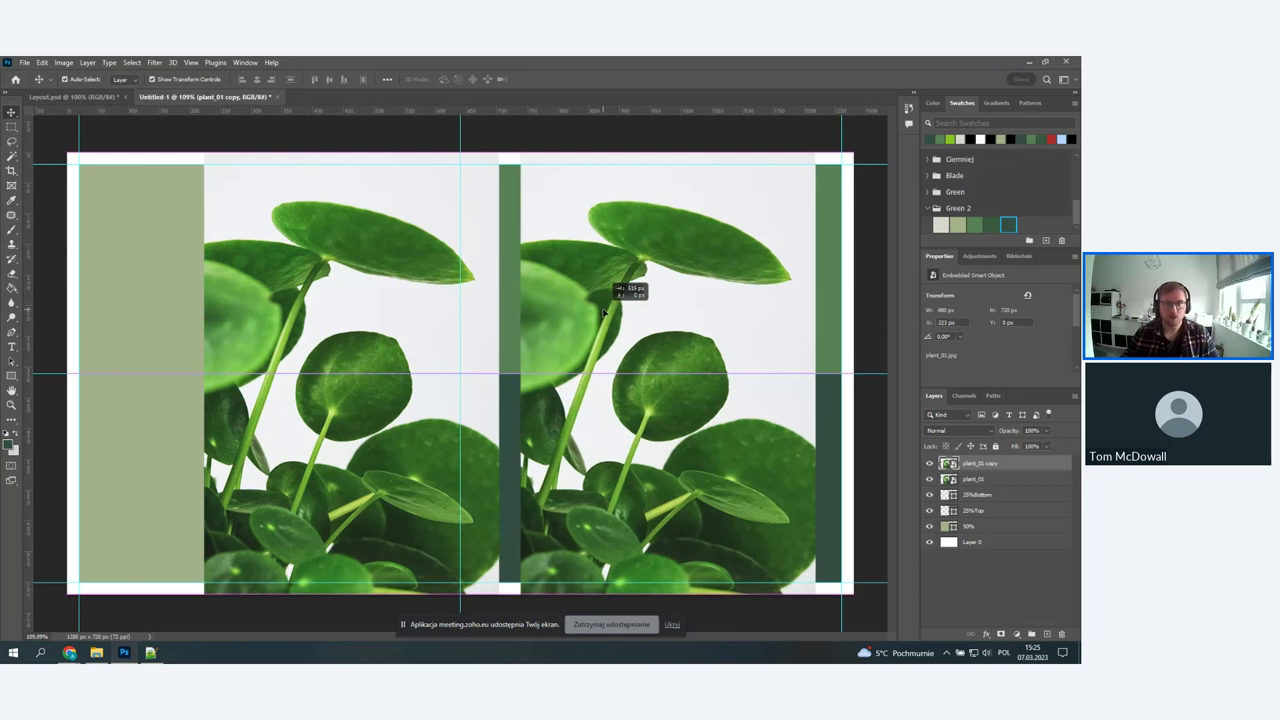
right_click(998, 466)
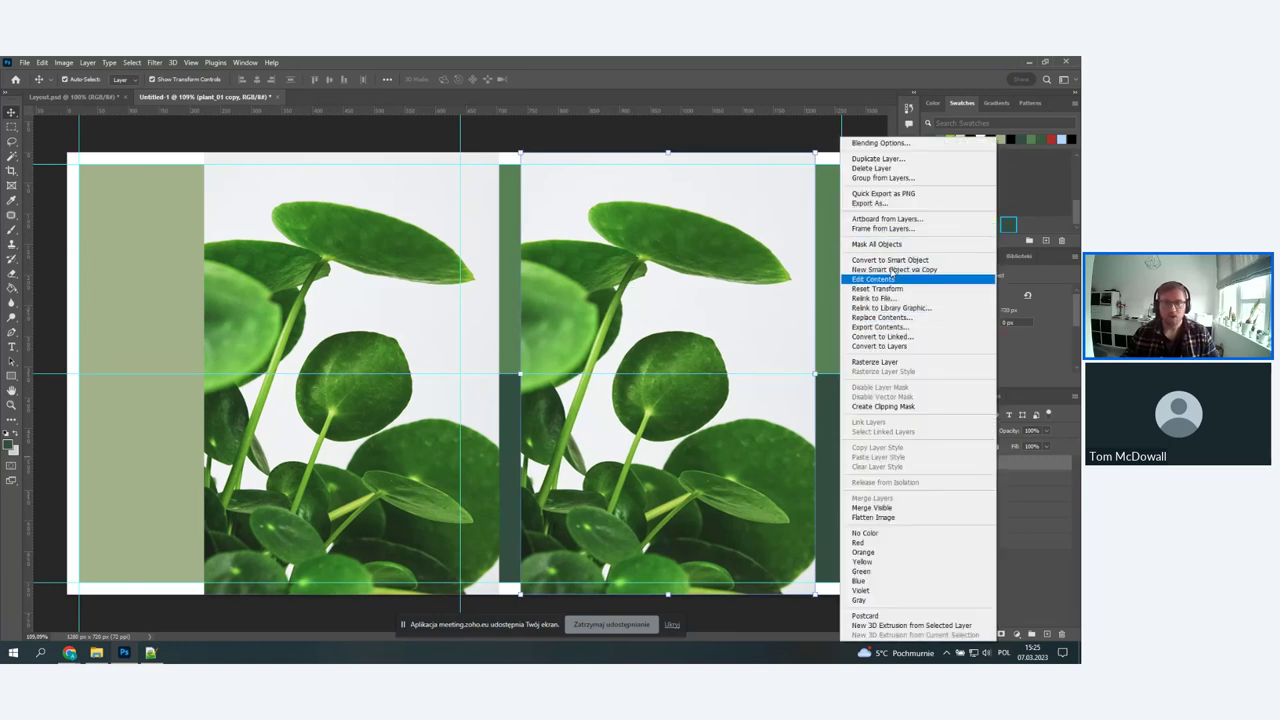
click(899, 361)
click(997, 568)
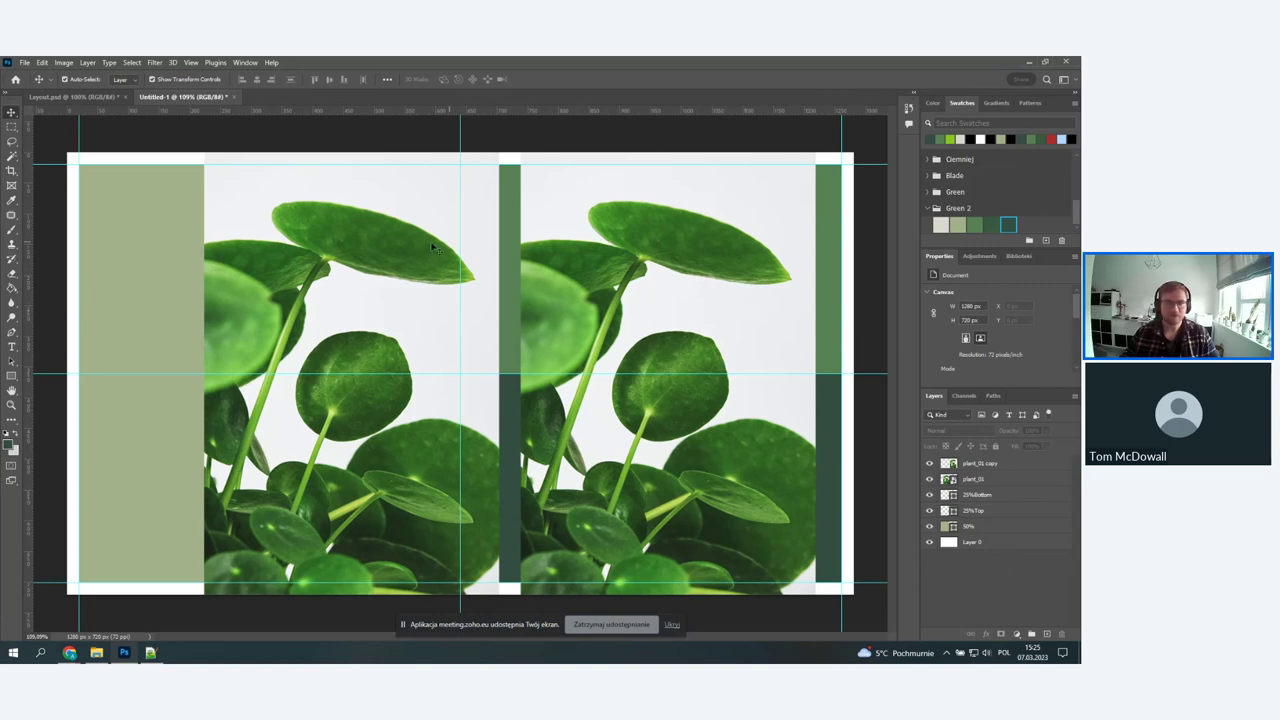
click(390, 245)
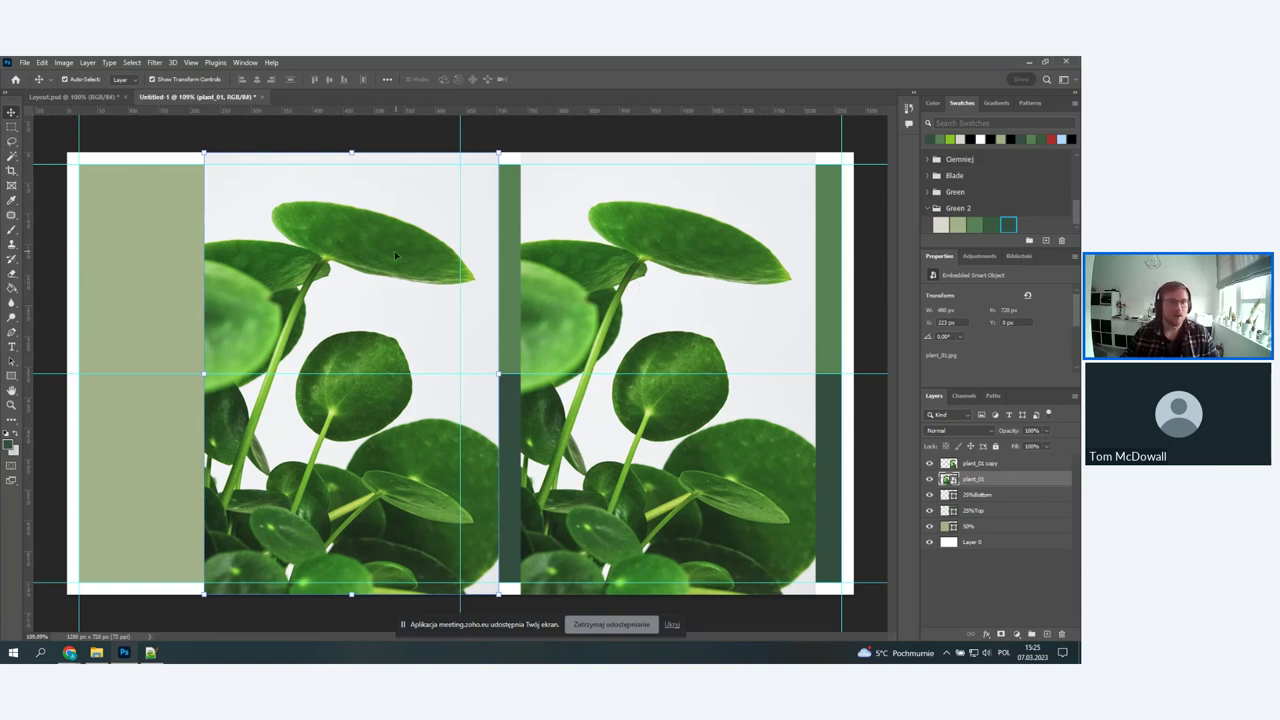
drag(354, 287, 317, 286)
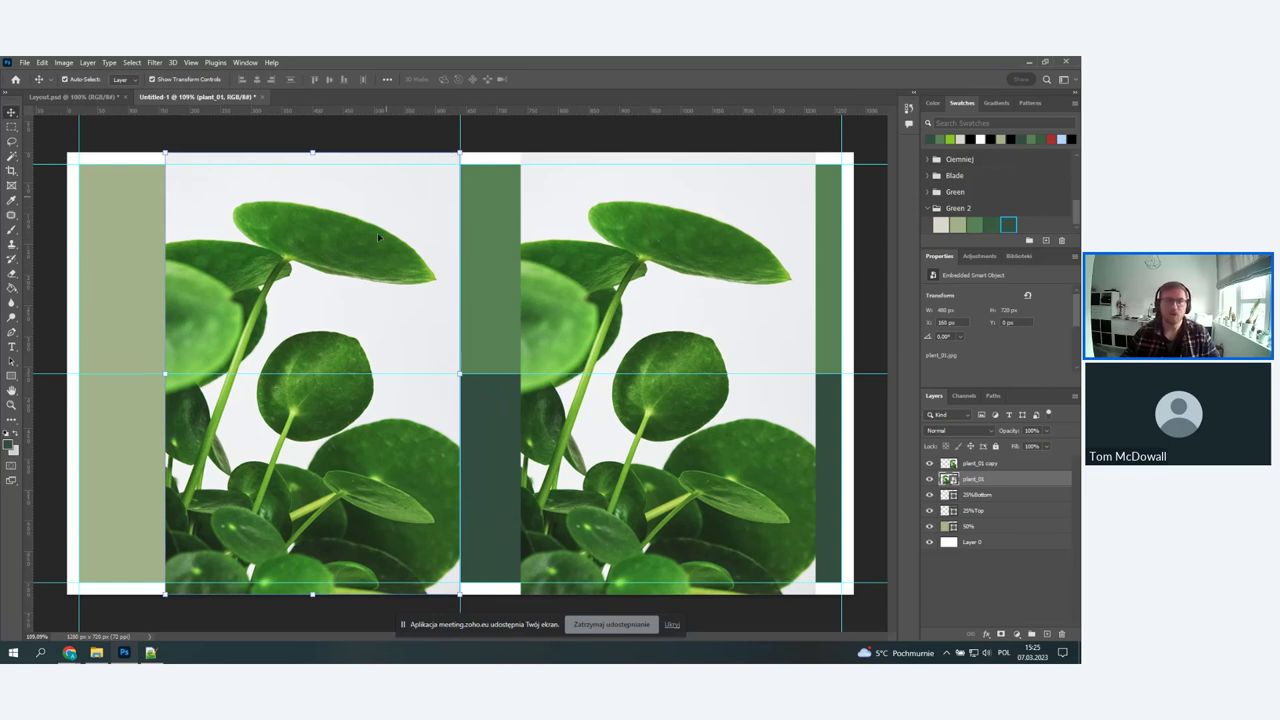
- Try resizing the plant_01 copy over the right half, then delete it
click(731, 280)
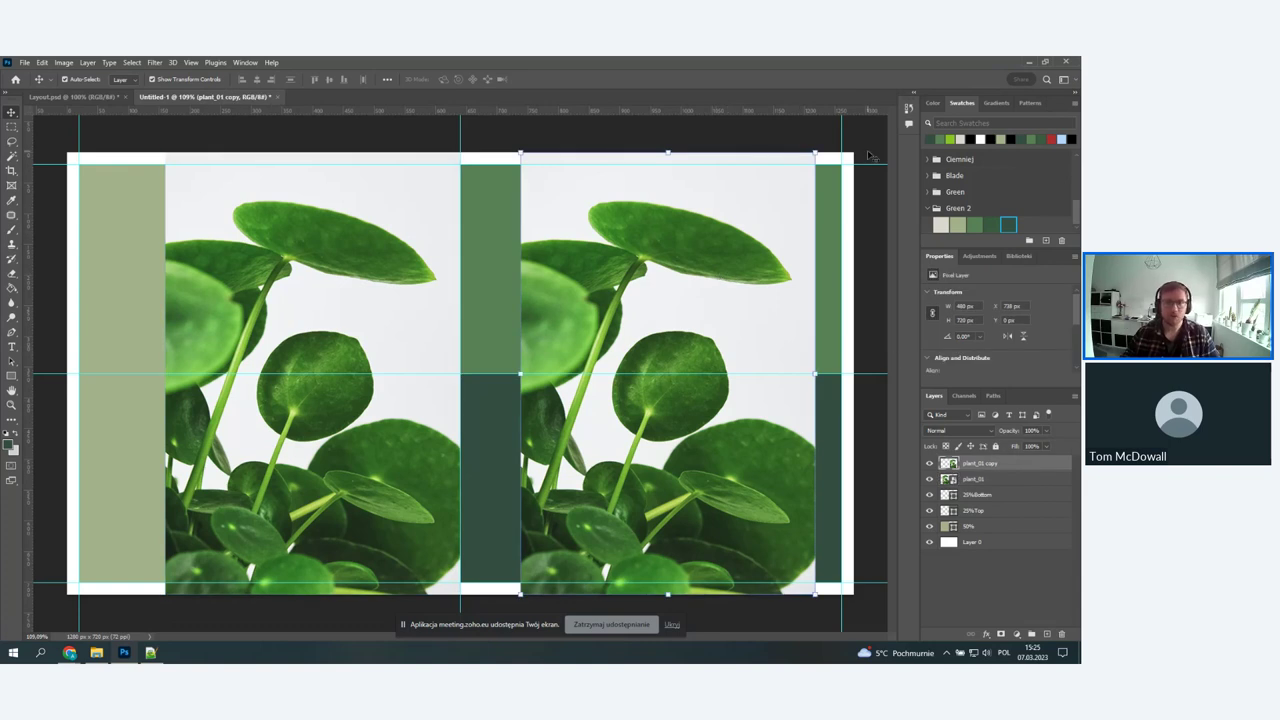
drag(815, 154, 636, 505)
key(Return)
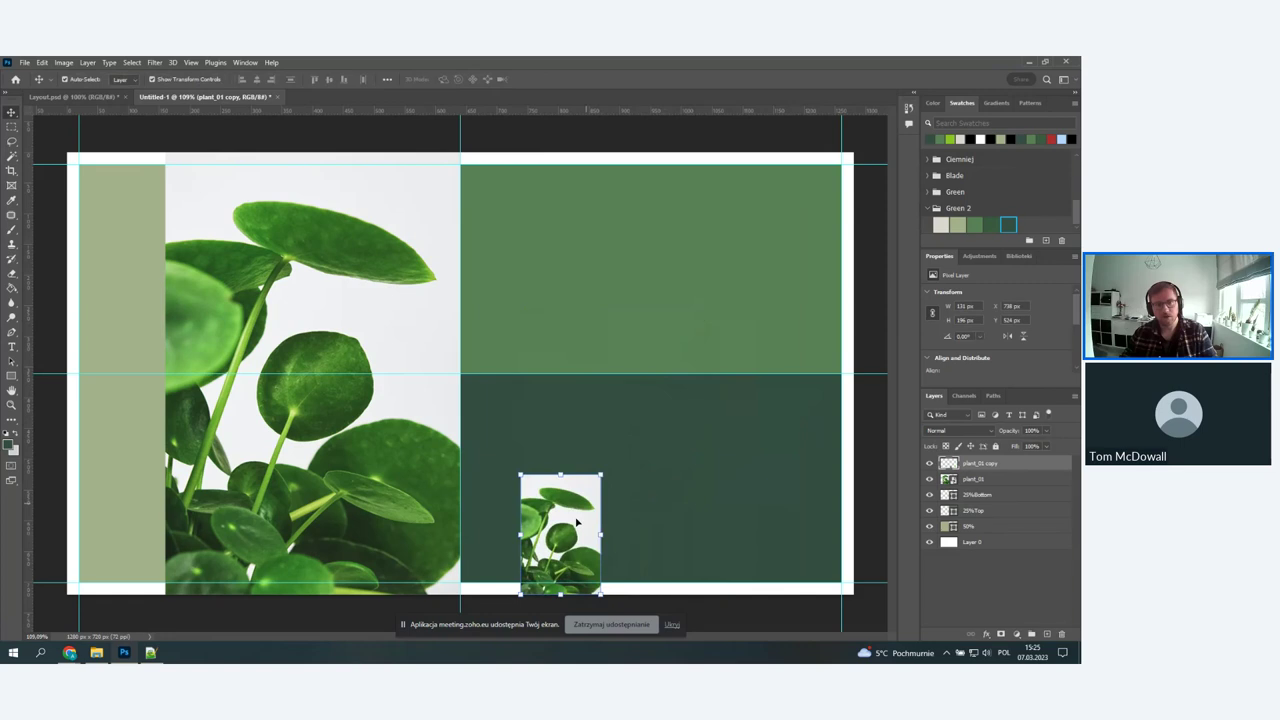
drag(572, 537, 714, 376)
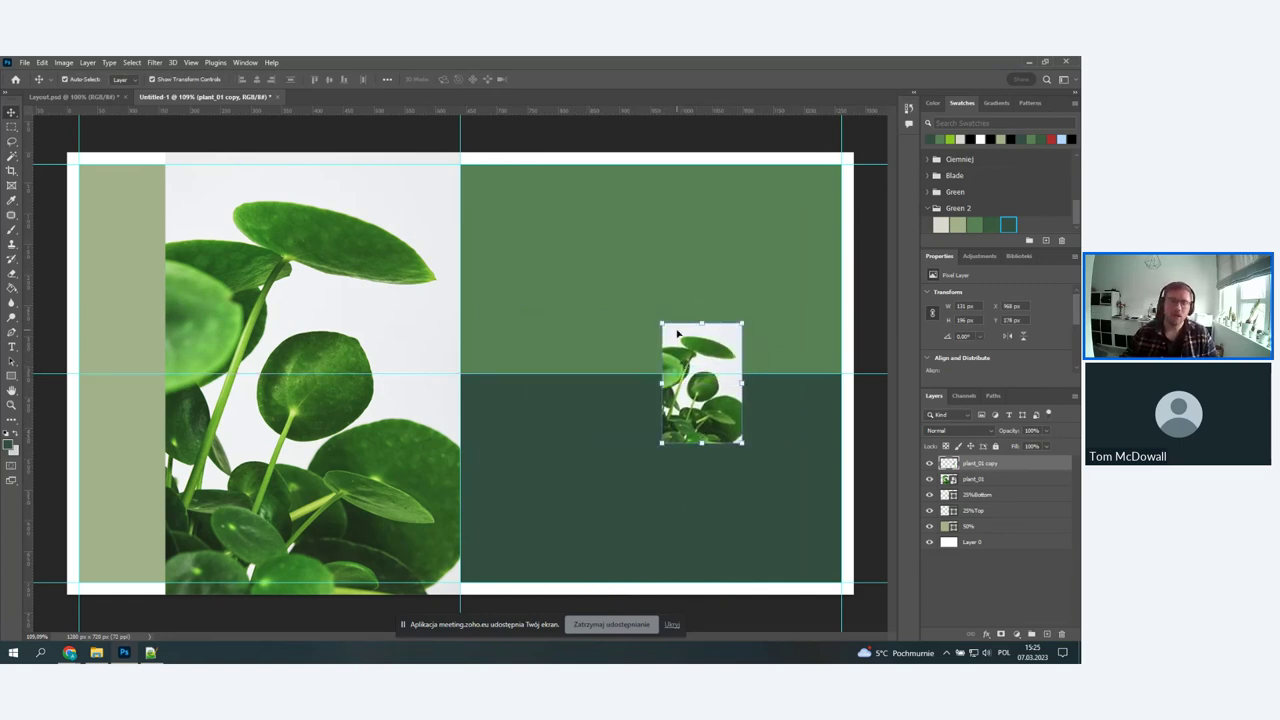
drag(658, 323, 472, 118)
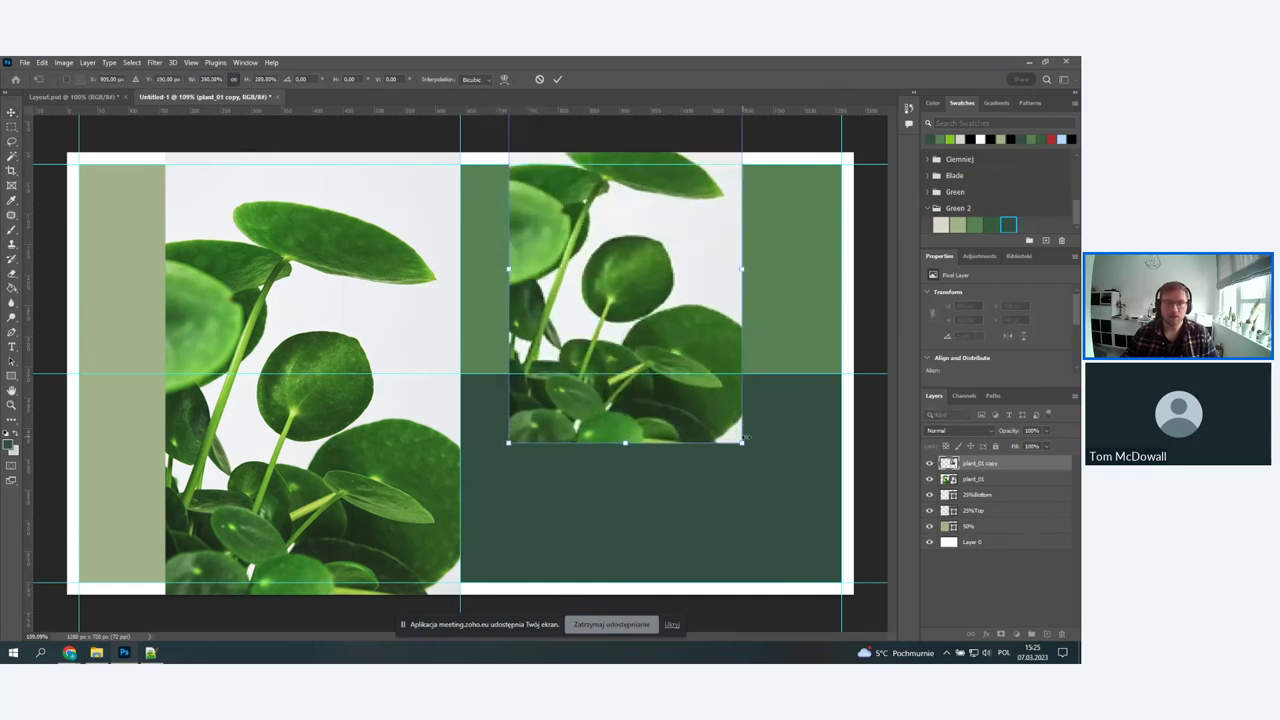
drag(742, 446, 833, 579)
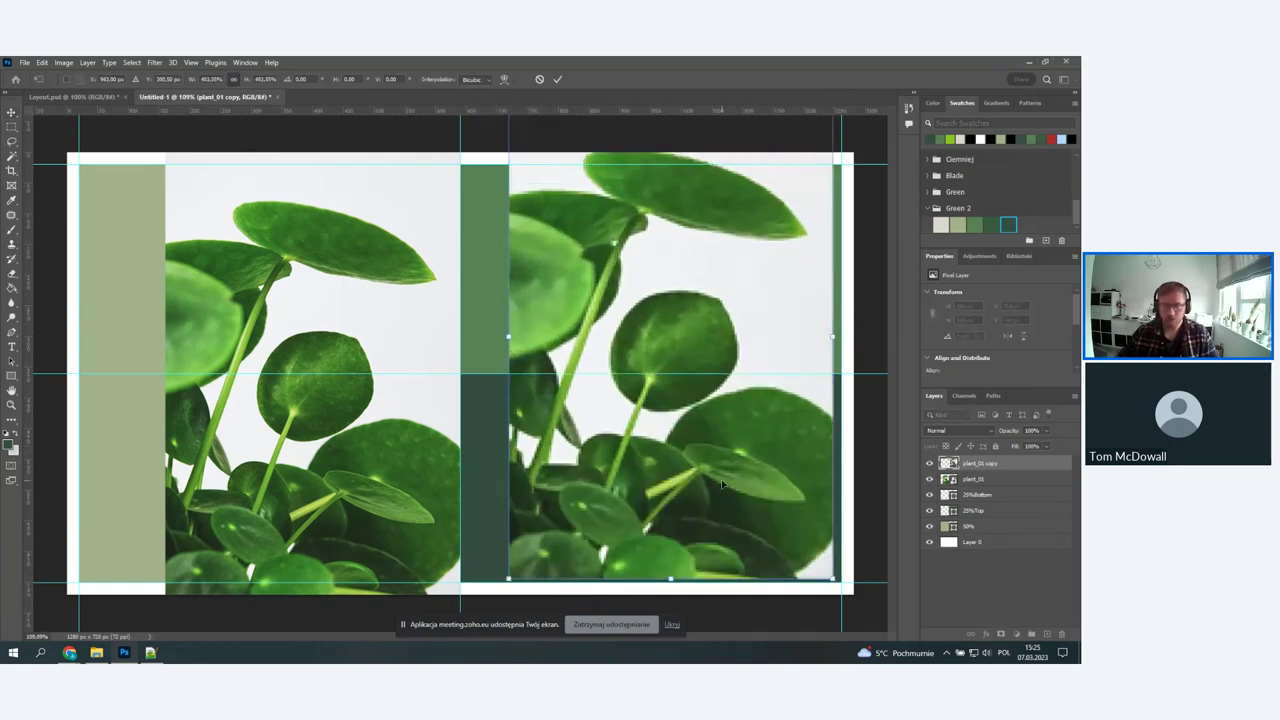
key(Return)
drag(708, 316, 666, 307)
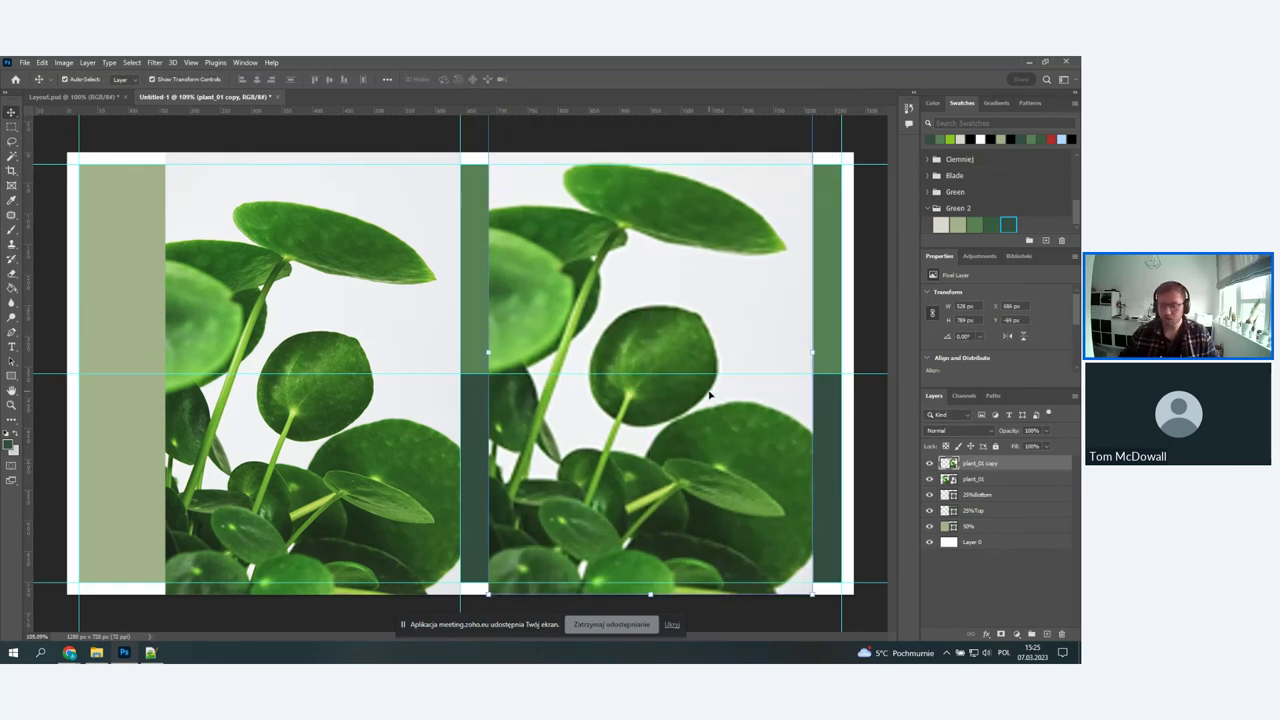
key(Delete)
- Scale plant_01 down to about 451 × 677 px and place it just right of centre
drag(375, 229, 538, 231)
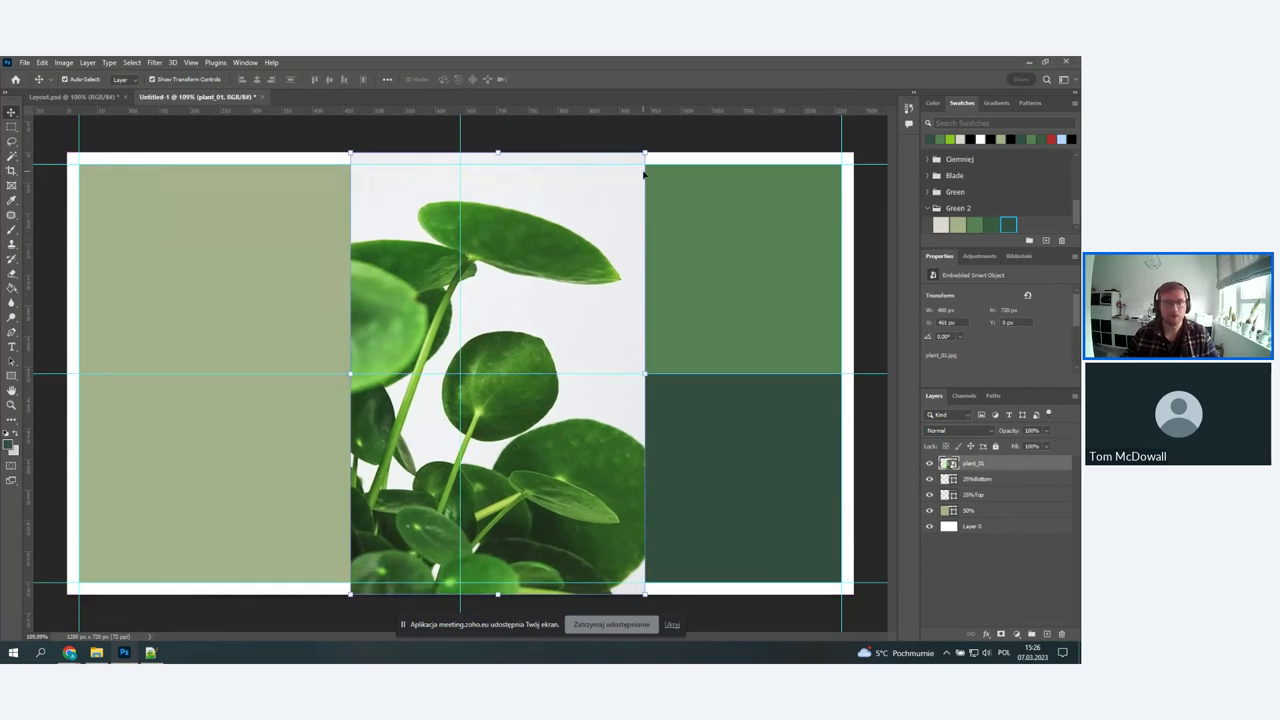
drag(645, 151, 677, 190)
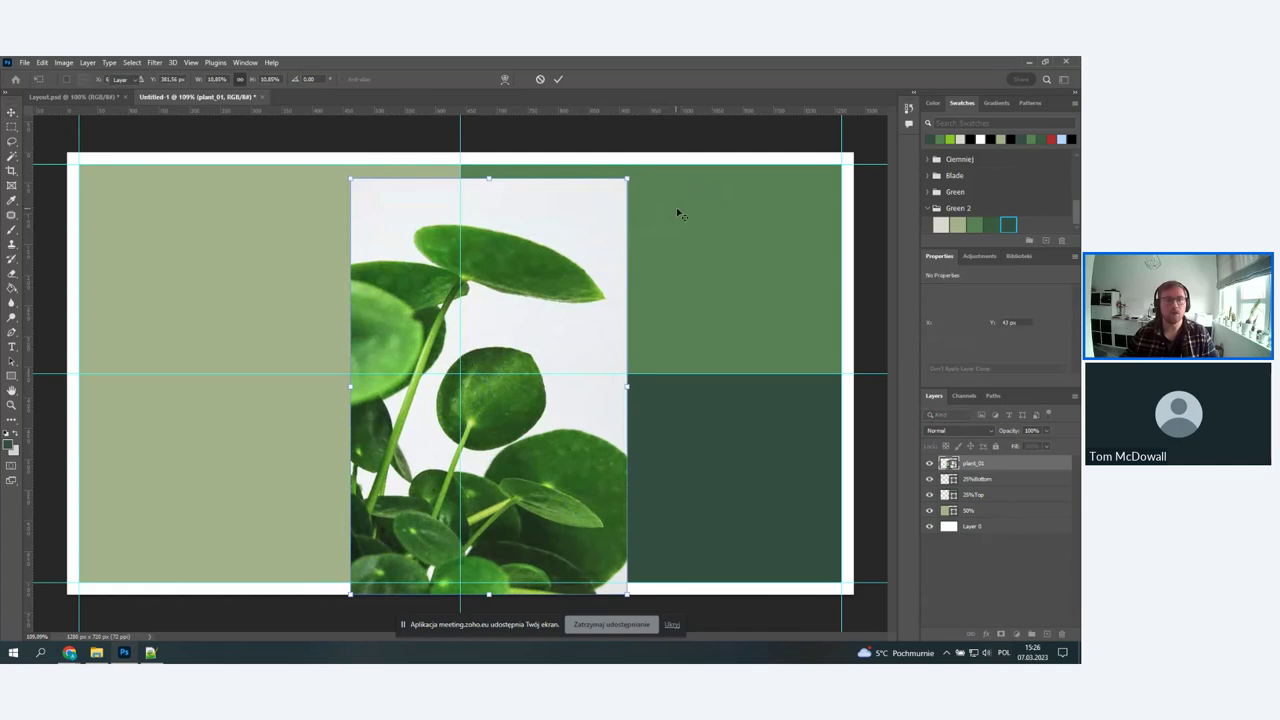
key(Return)
drag(544, 278, 648, 281)
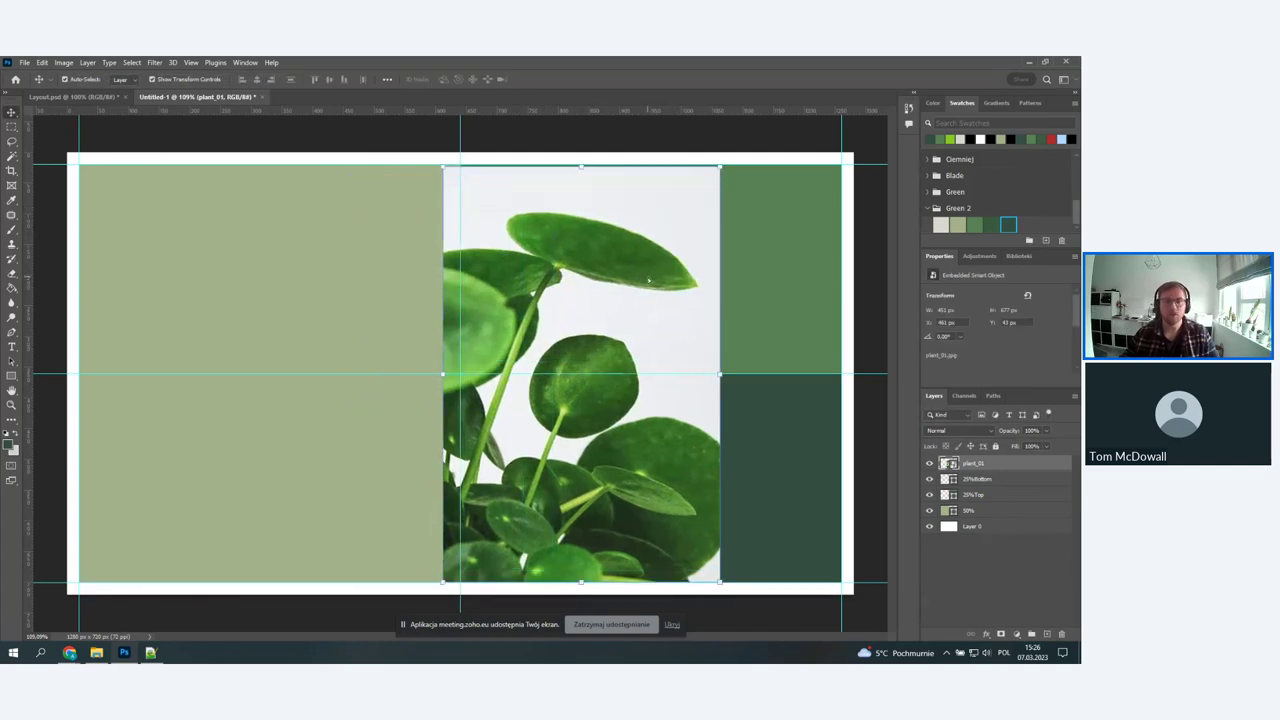
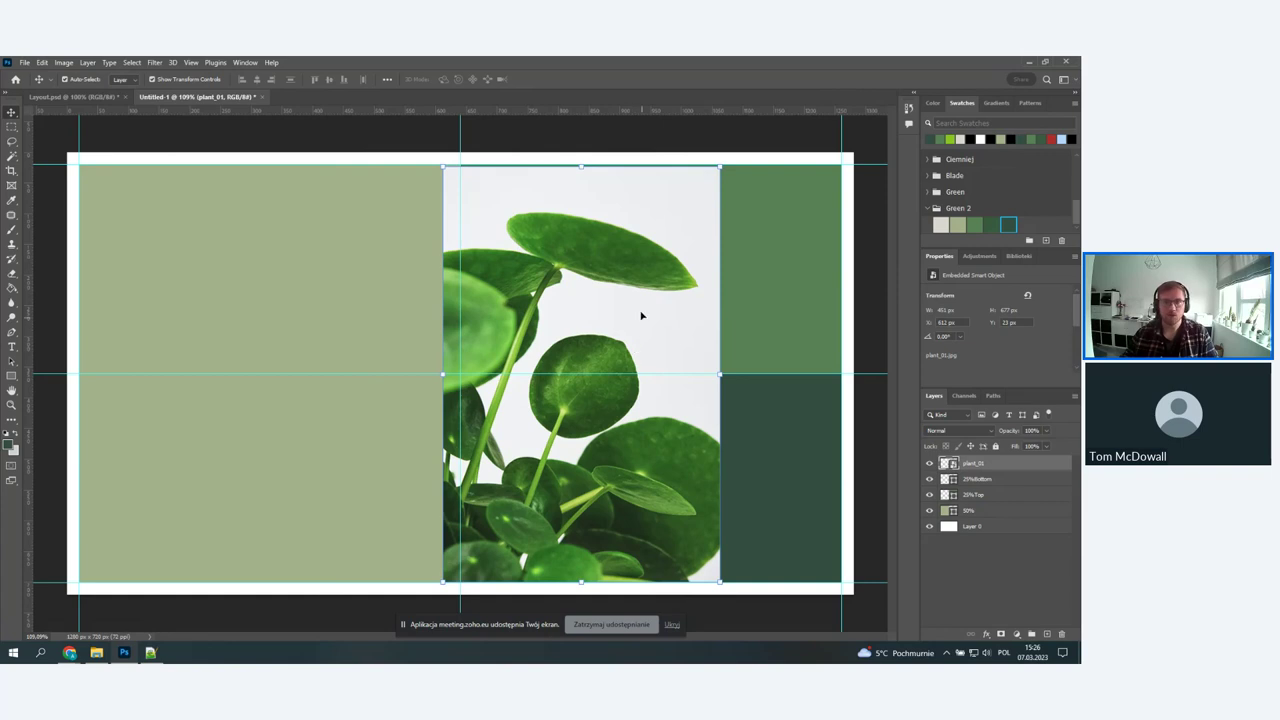
- Drag the plant_01 photo right of centre between the green columns, matching Layout.psd
drag(612, 292, 688, 297)
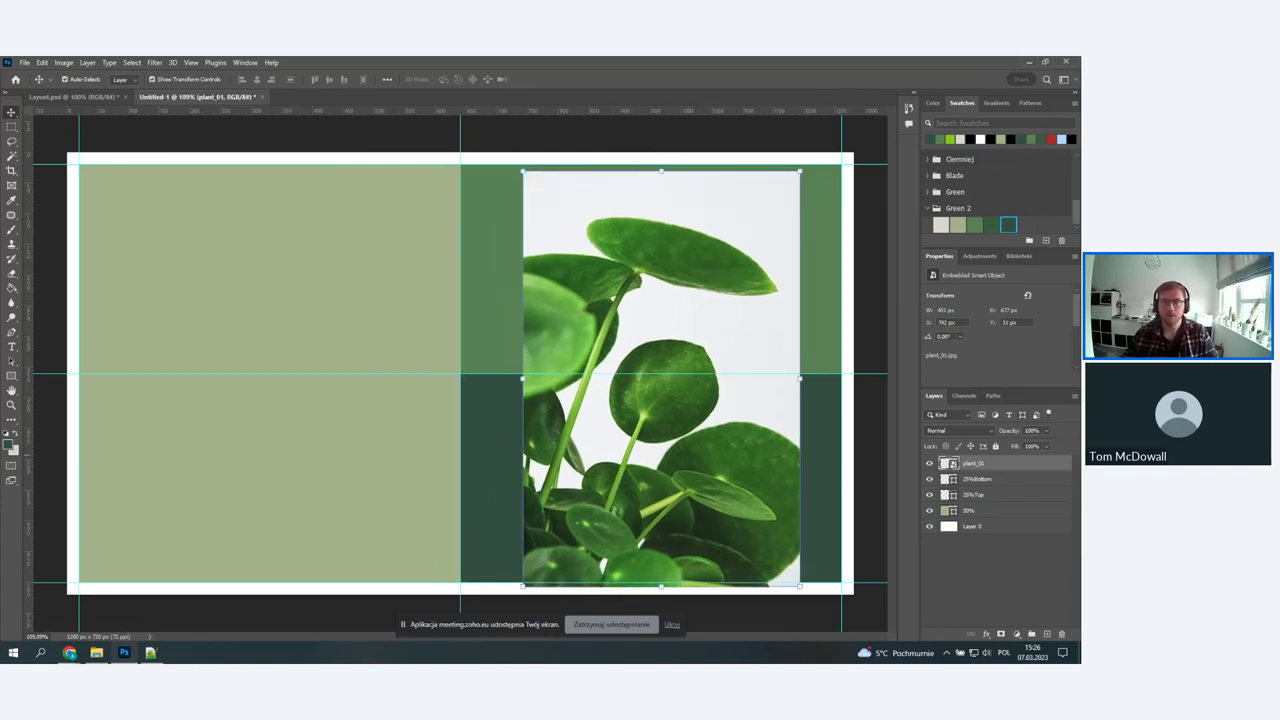
click(85, 97)
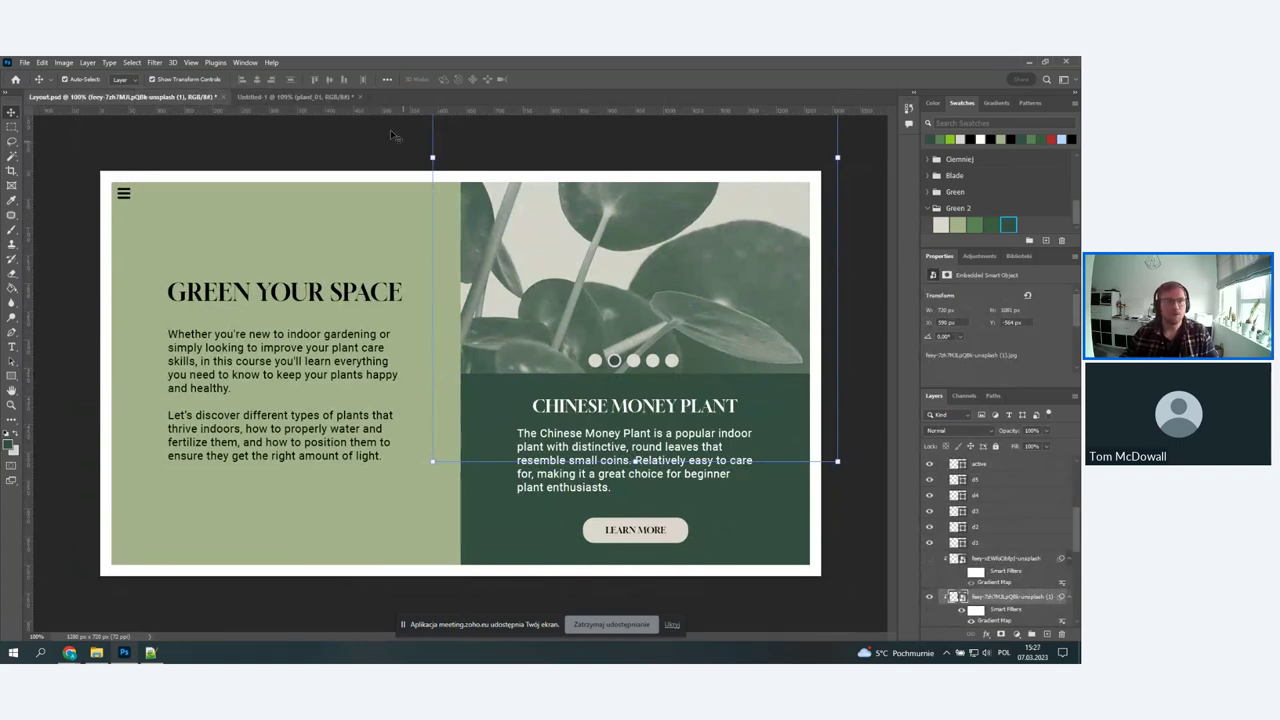
click(314, 98)
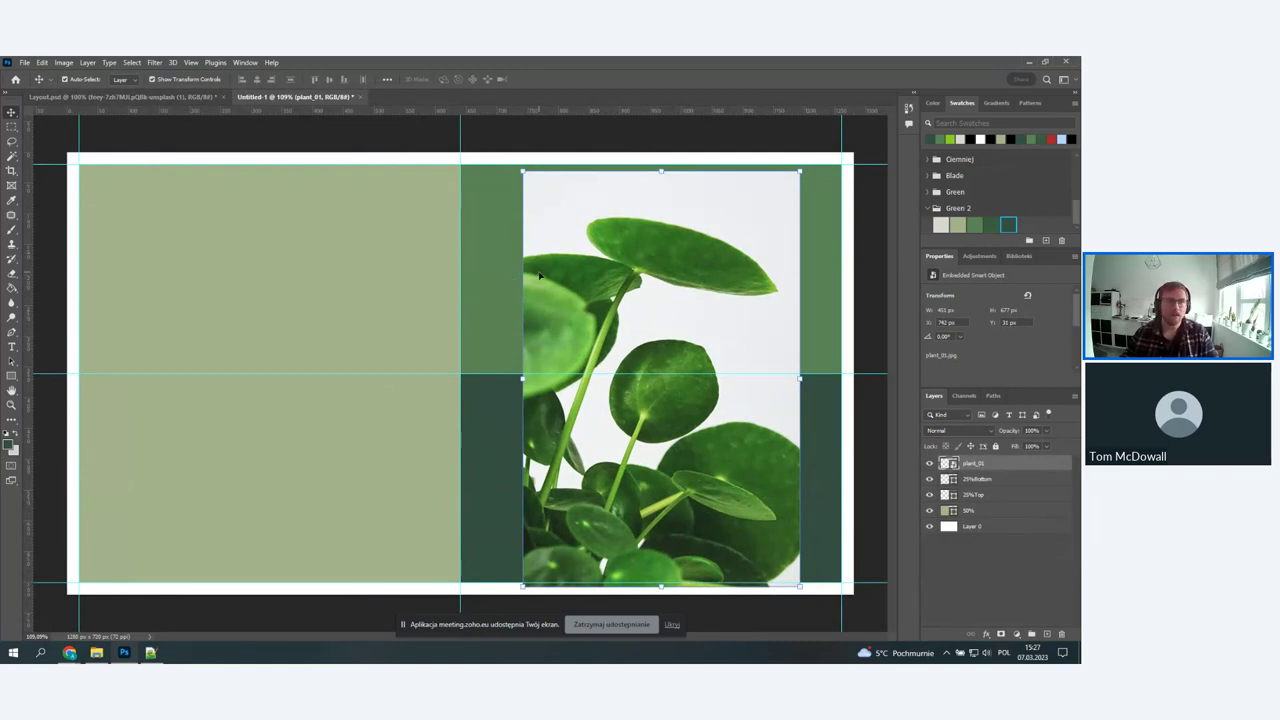
drag(539, 276, 305, 286)
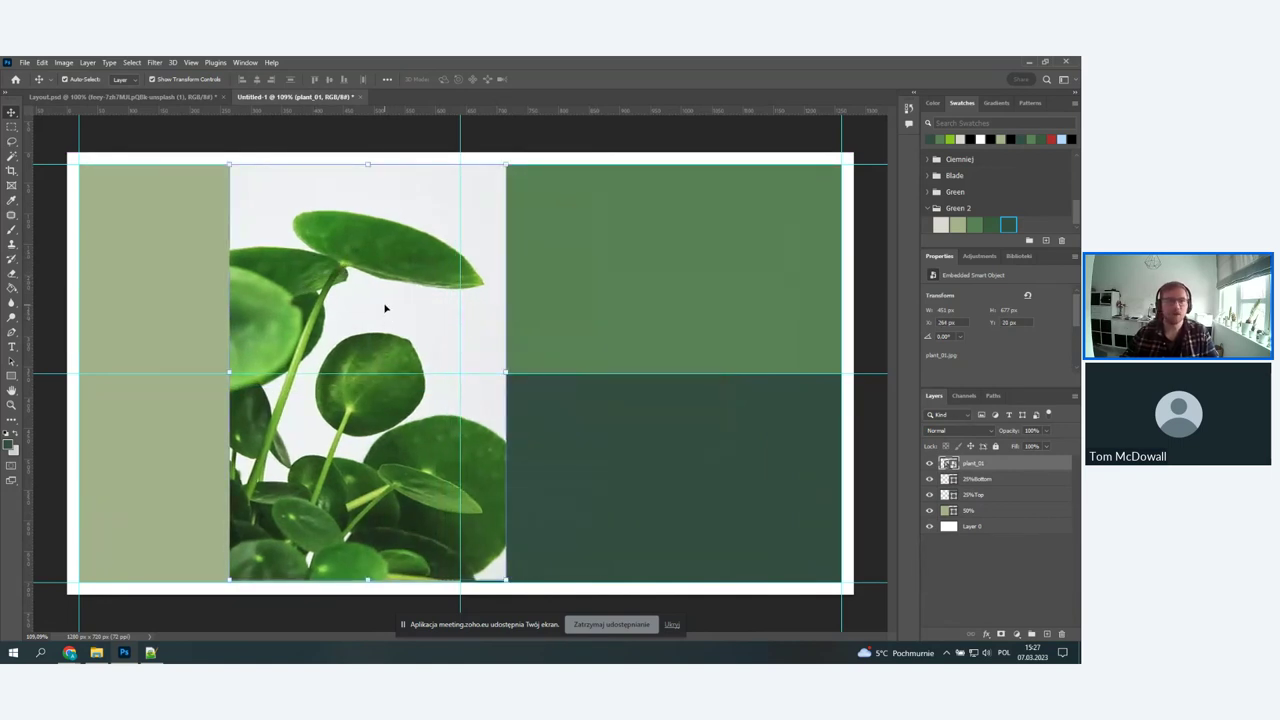
drag(344, 285, 596, 289)
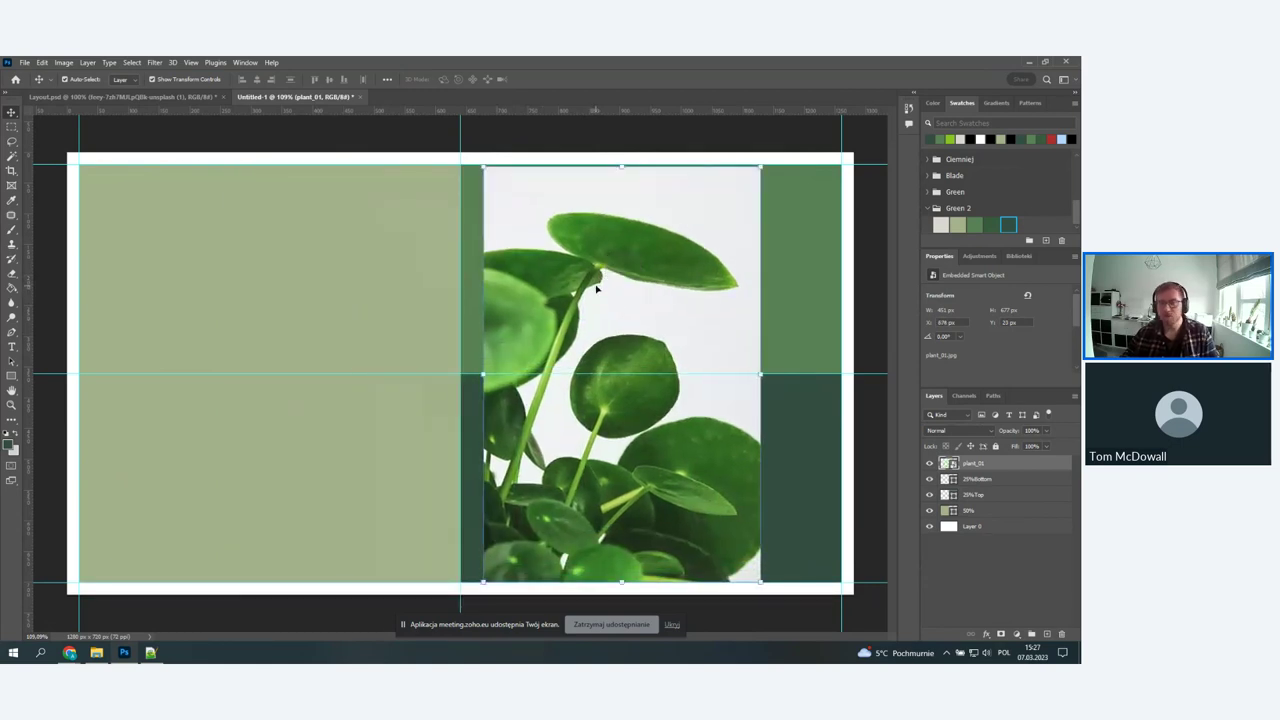
click(372, 250)
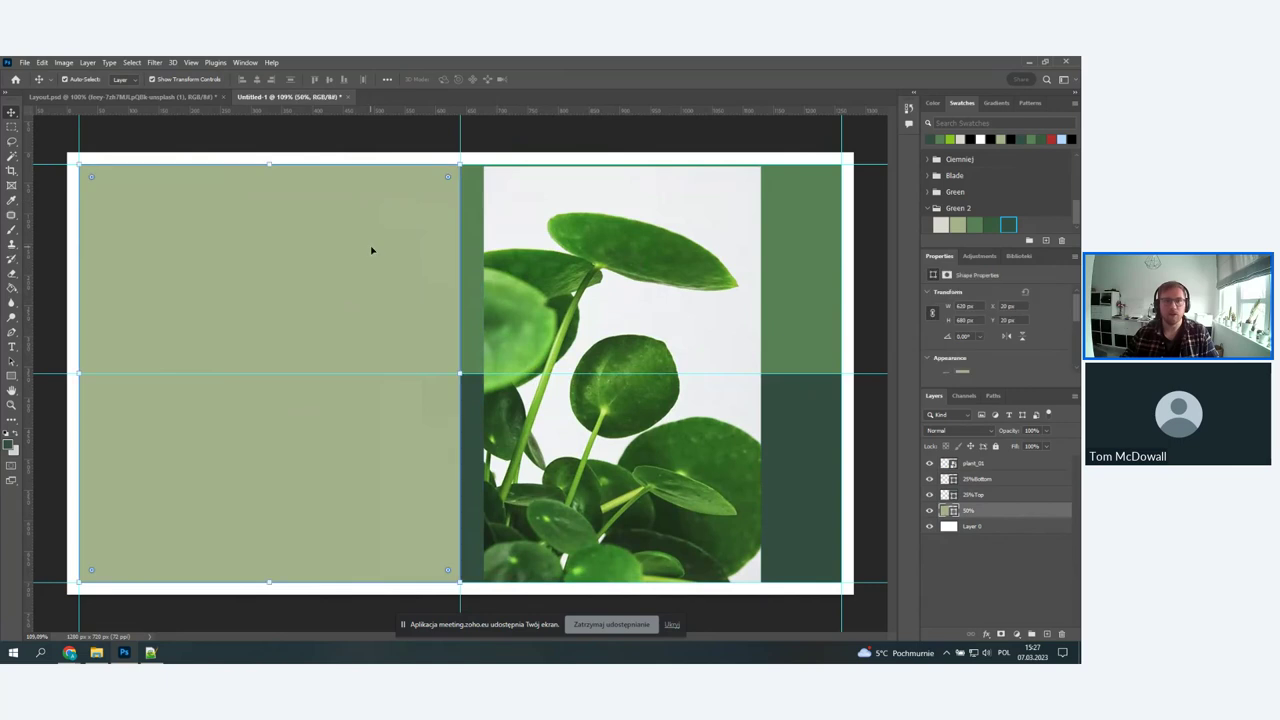
click(593, 250)
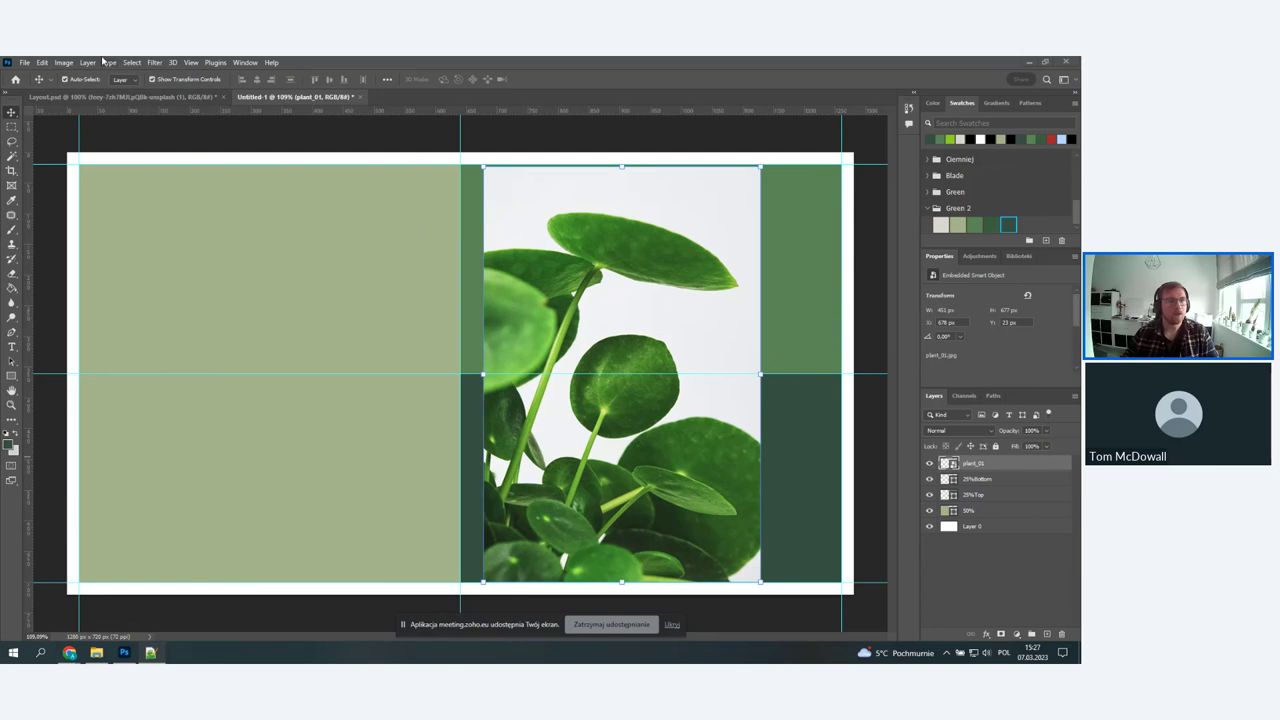
- Apply a Gradient Map to the plant photo and inspect its dark and light colour stops
click(64, 64)
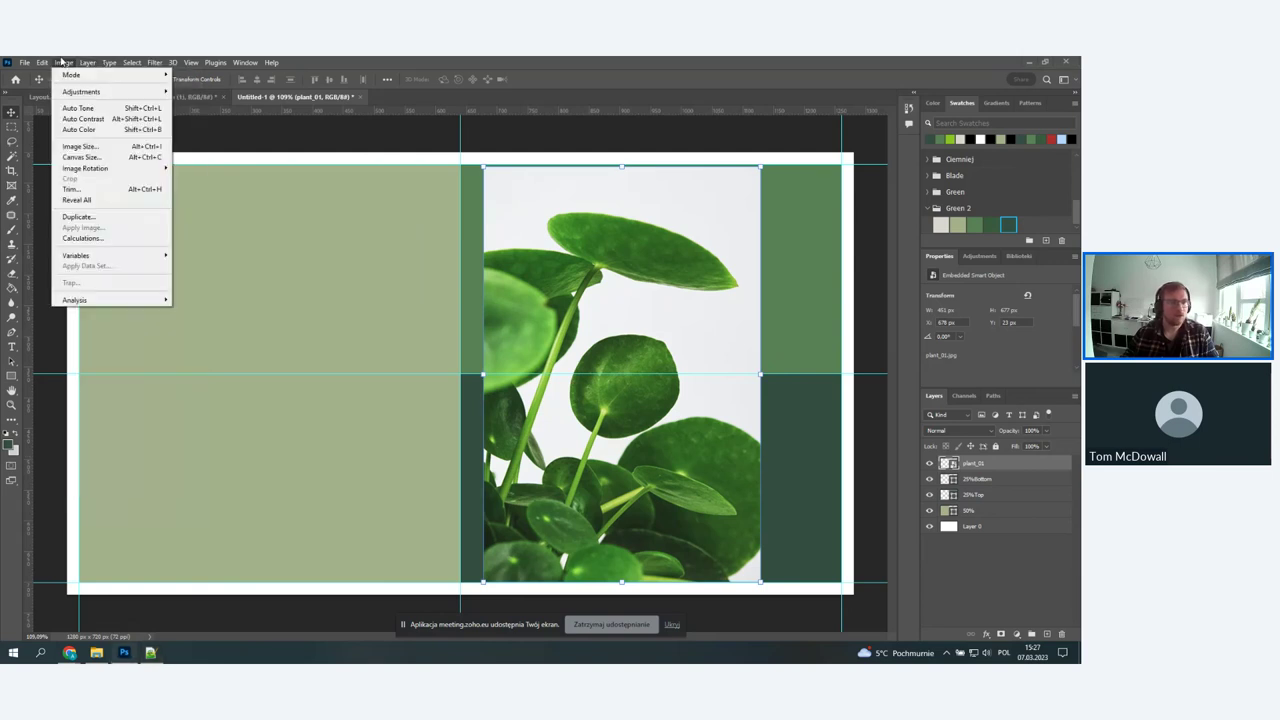
mouse_move(70, 91)
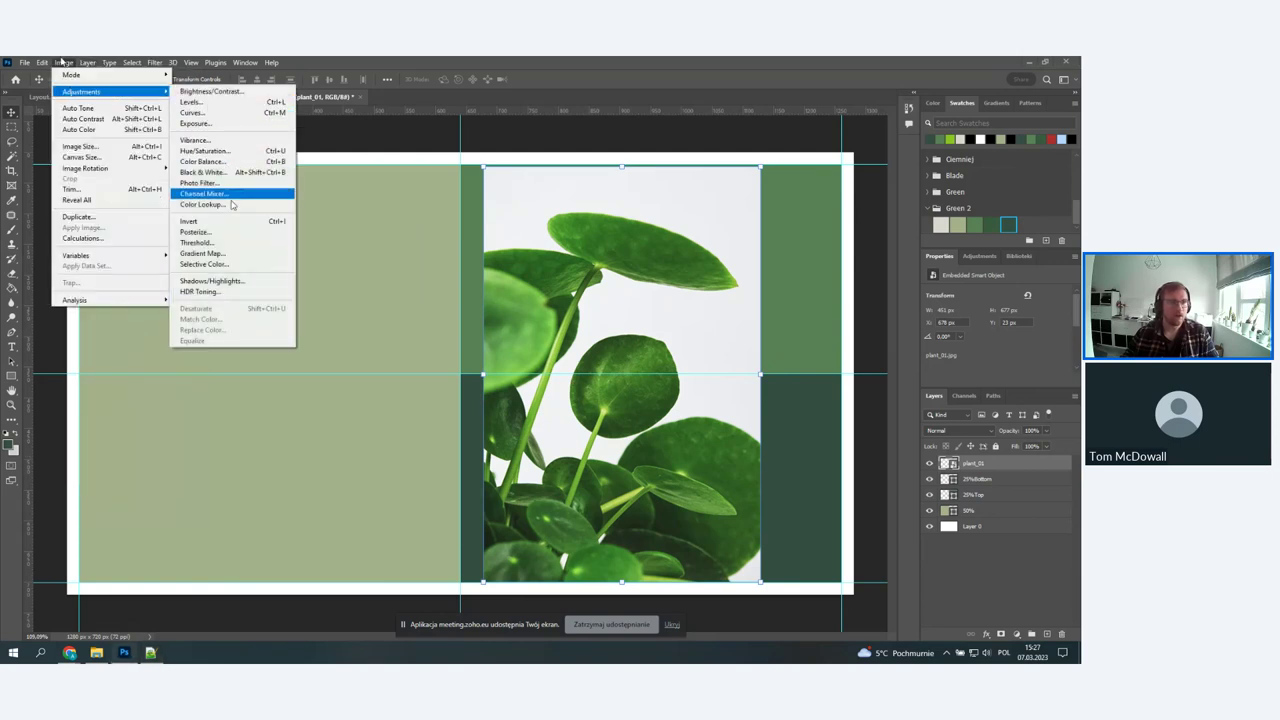
click(218, 255)
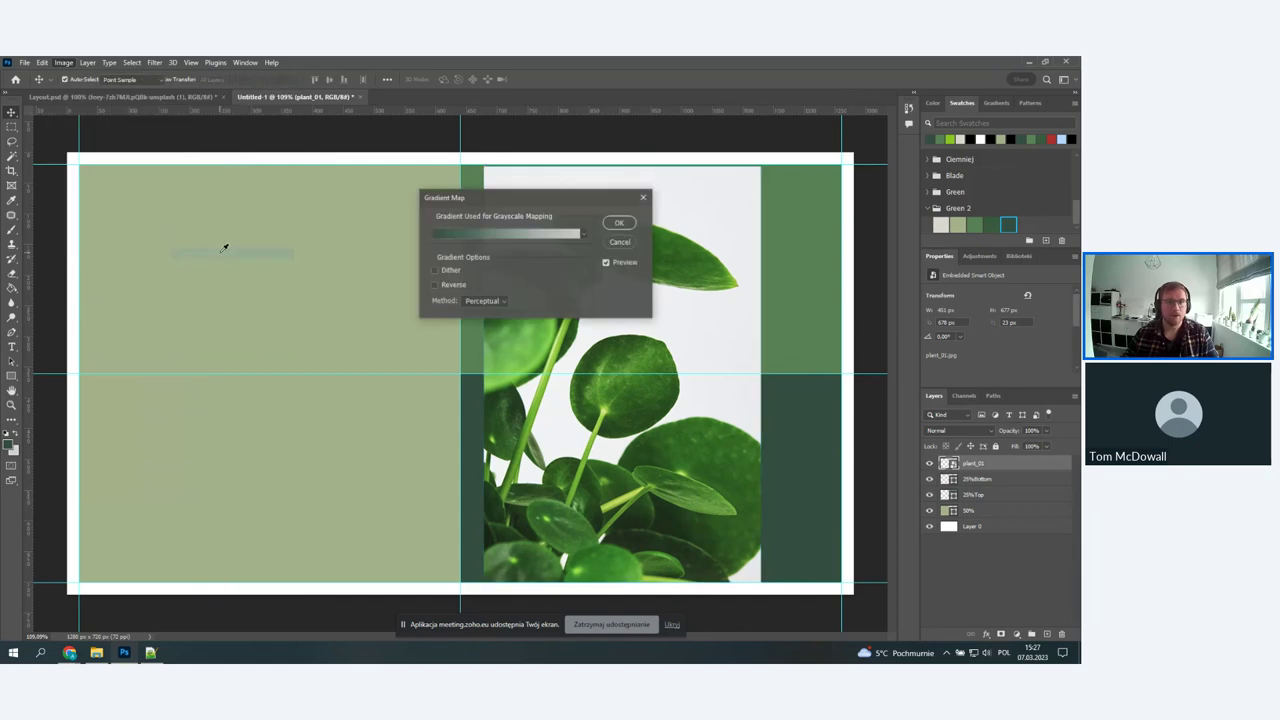
drag(566, 207, 319, 178)
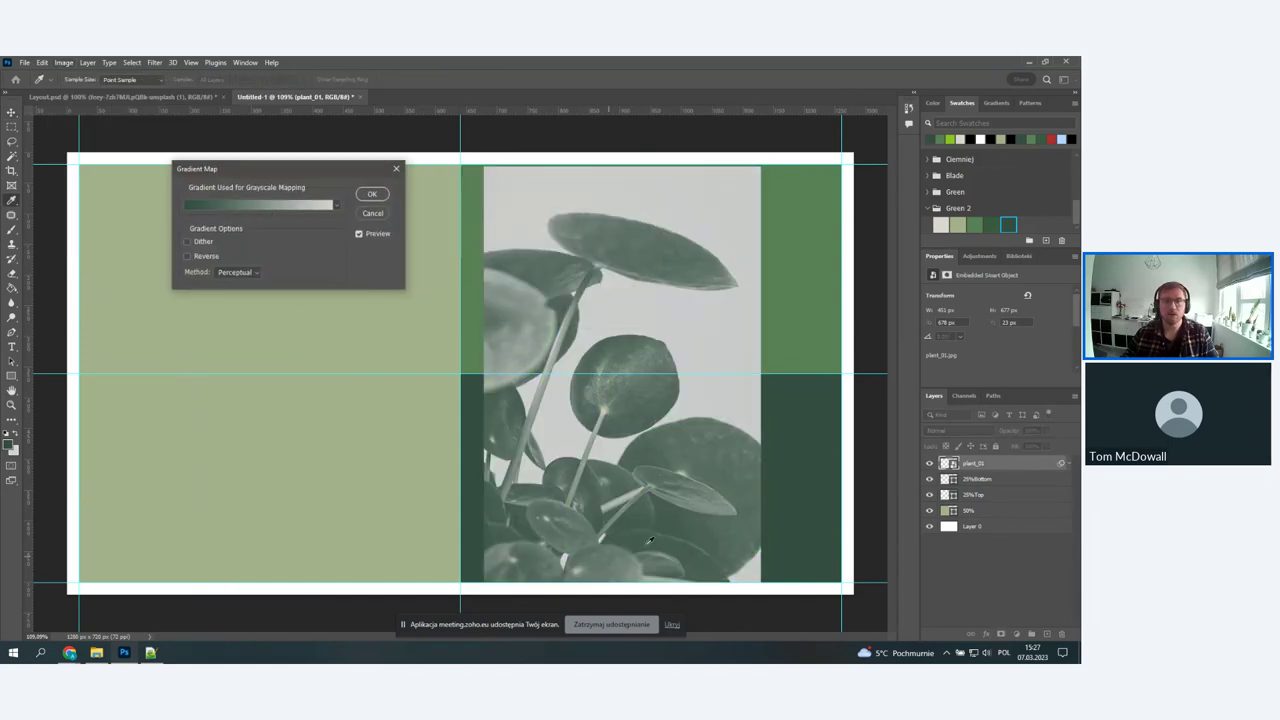
click(300, 203)
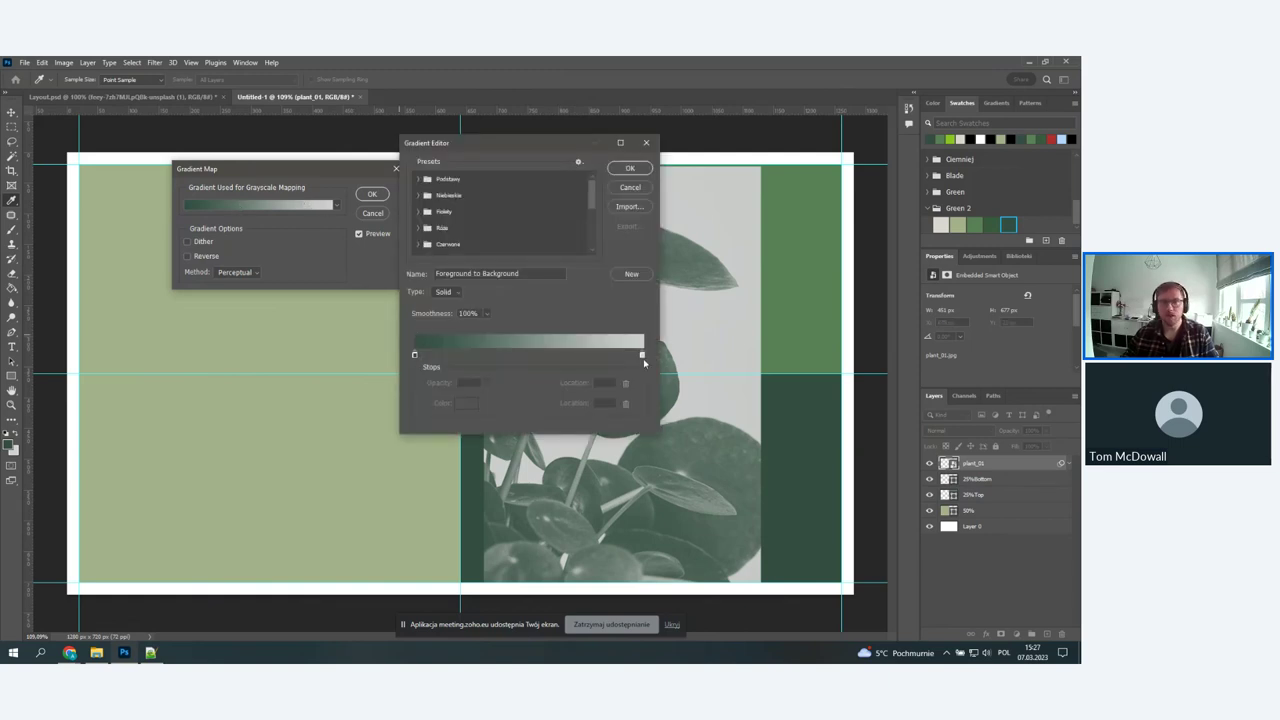
click(414, 356)
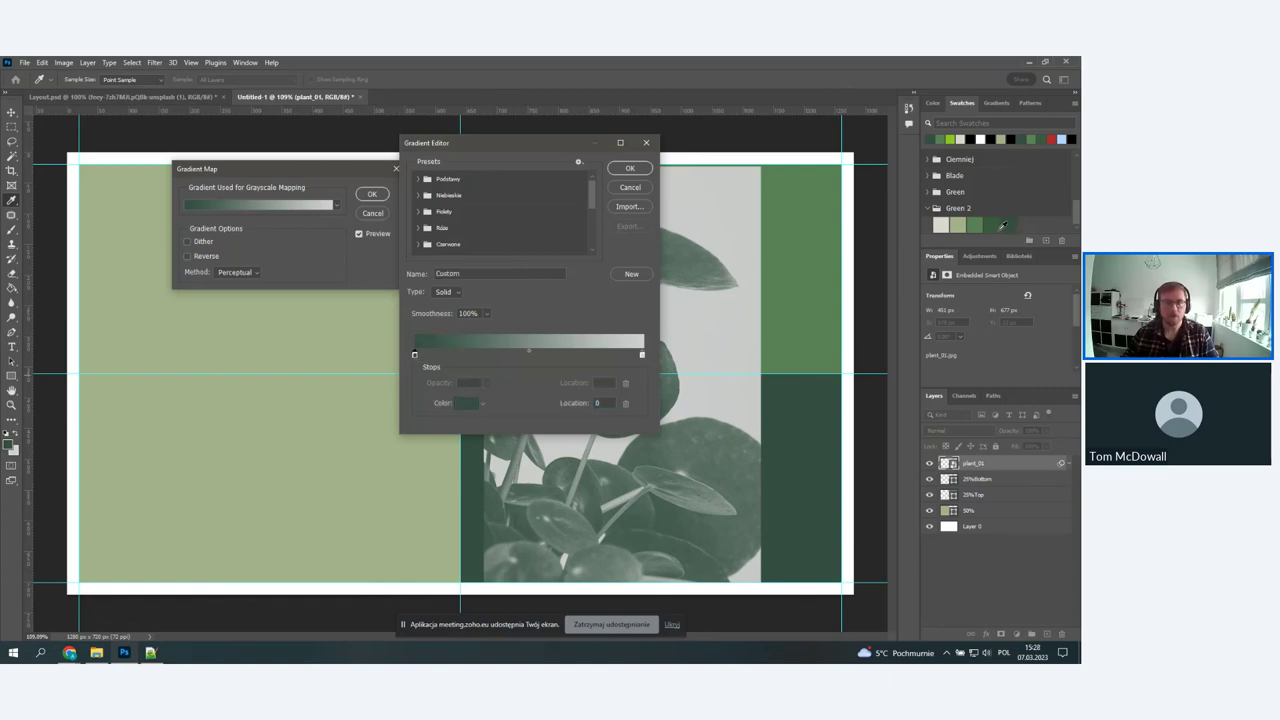
click(642, 356)
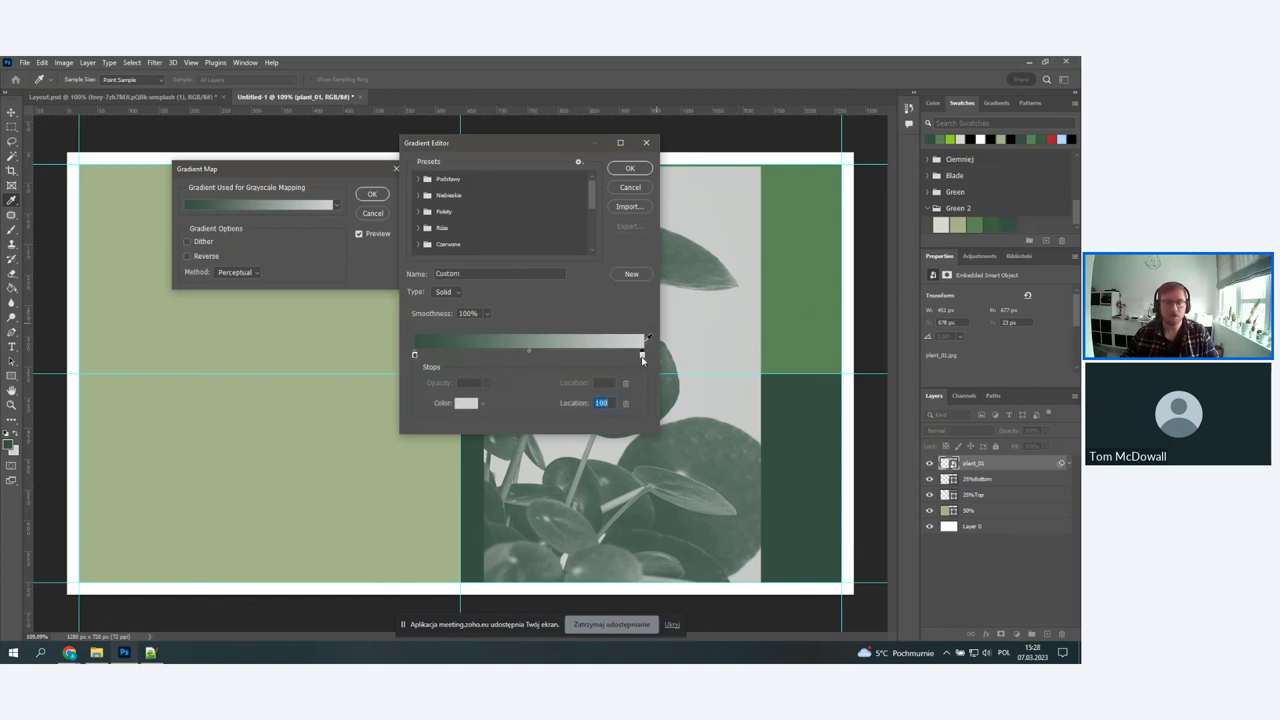
click(941, 222)
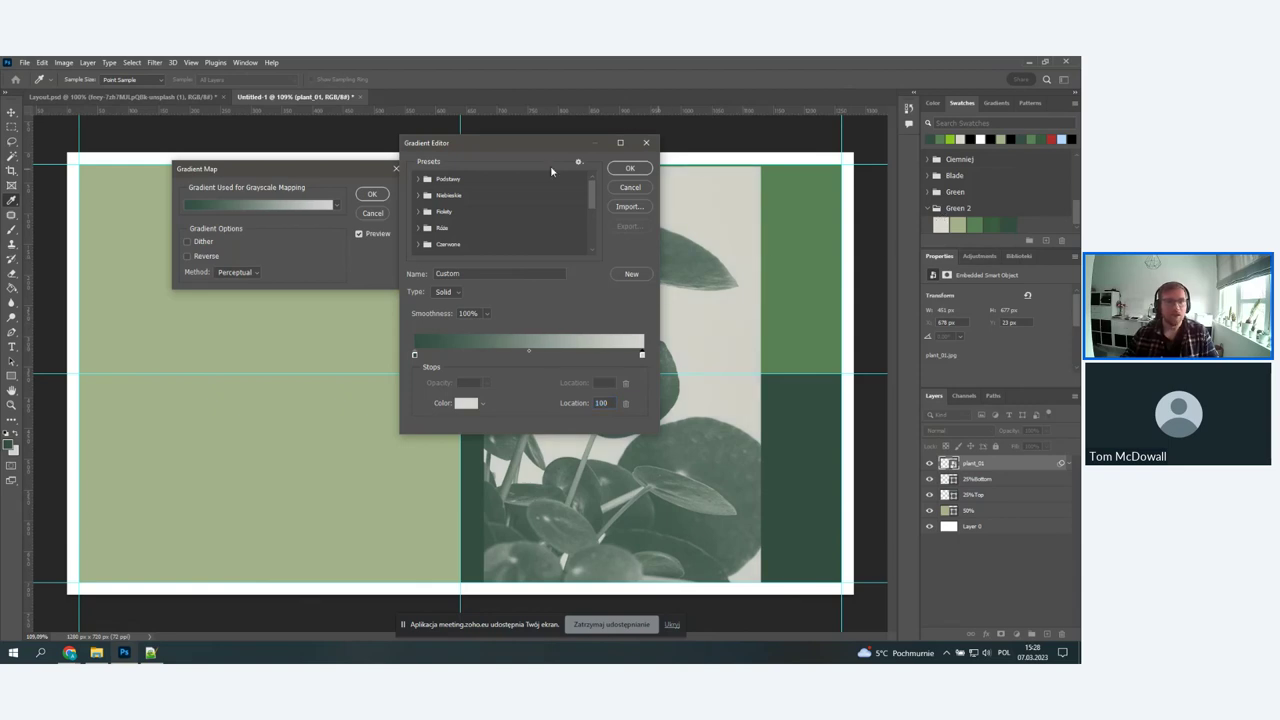
- Try a pink-to-purple preset, then return to the dark green-to-light grey gradient and accept it
click(428, 178)
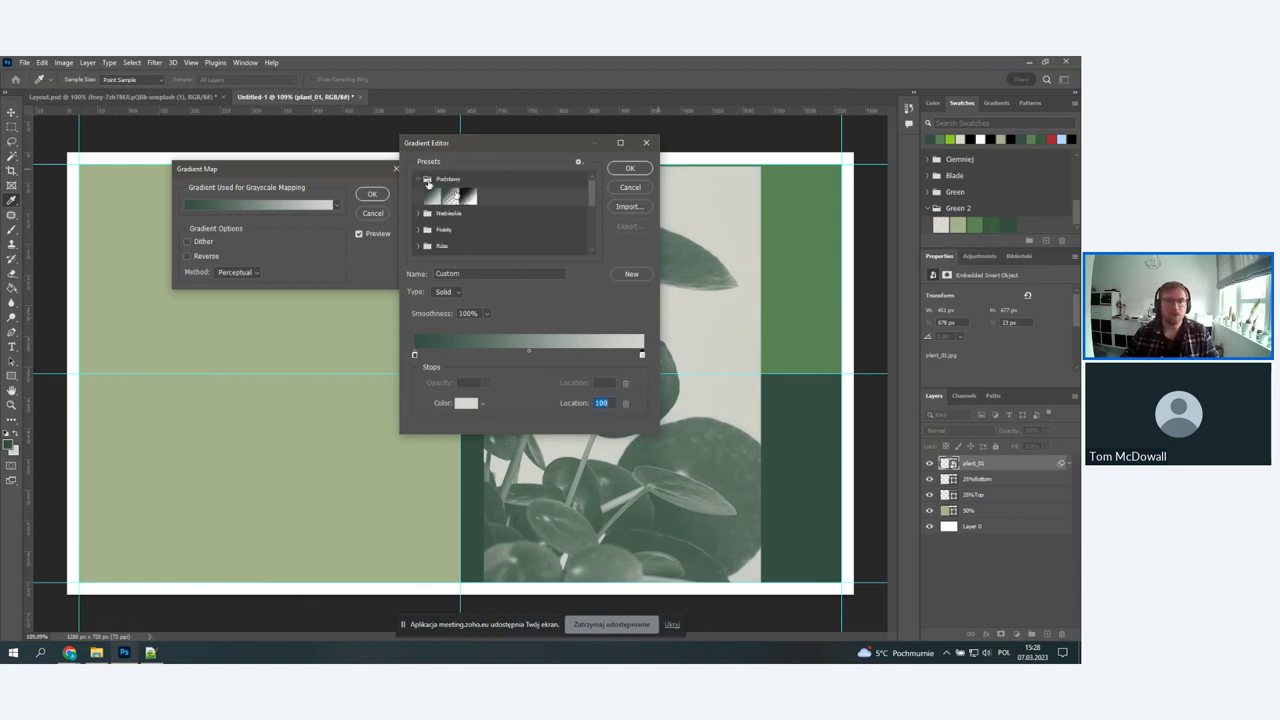
click(420, 212)
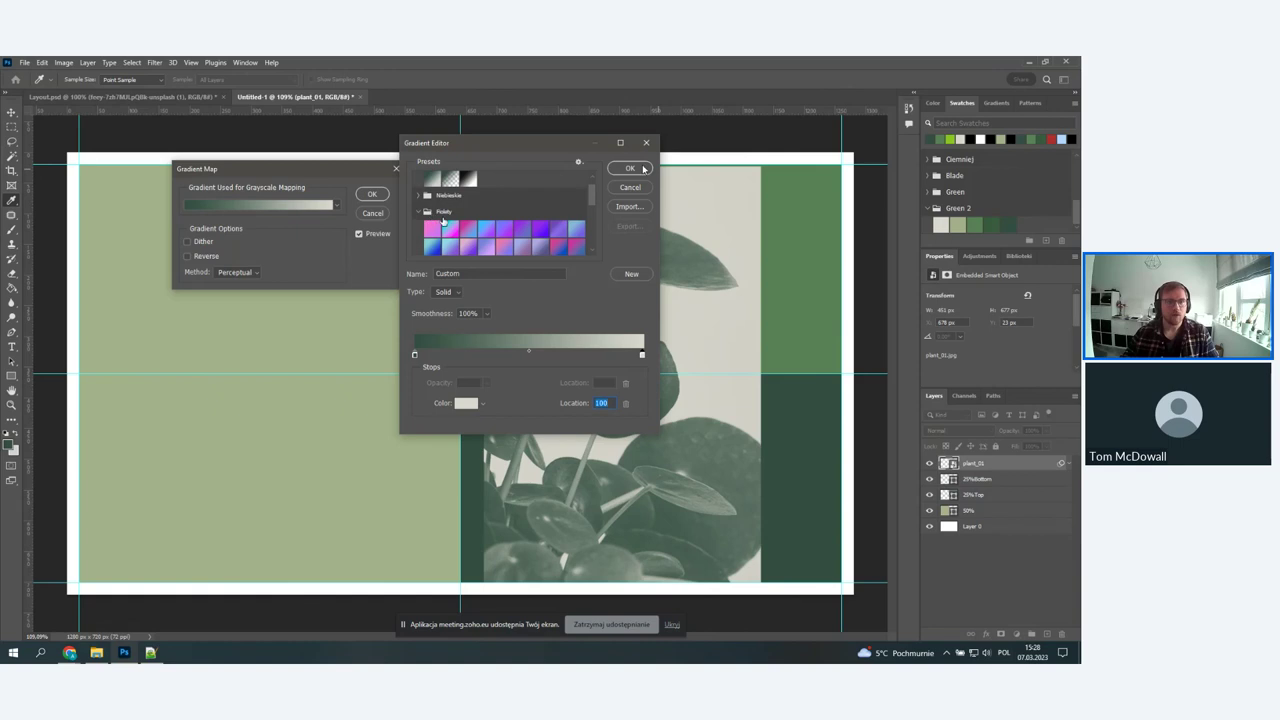
scroll(528, 235, down, 1)
scroll(528, 235, down, 1)
click(497, 210)
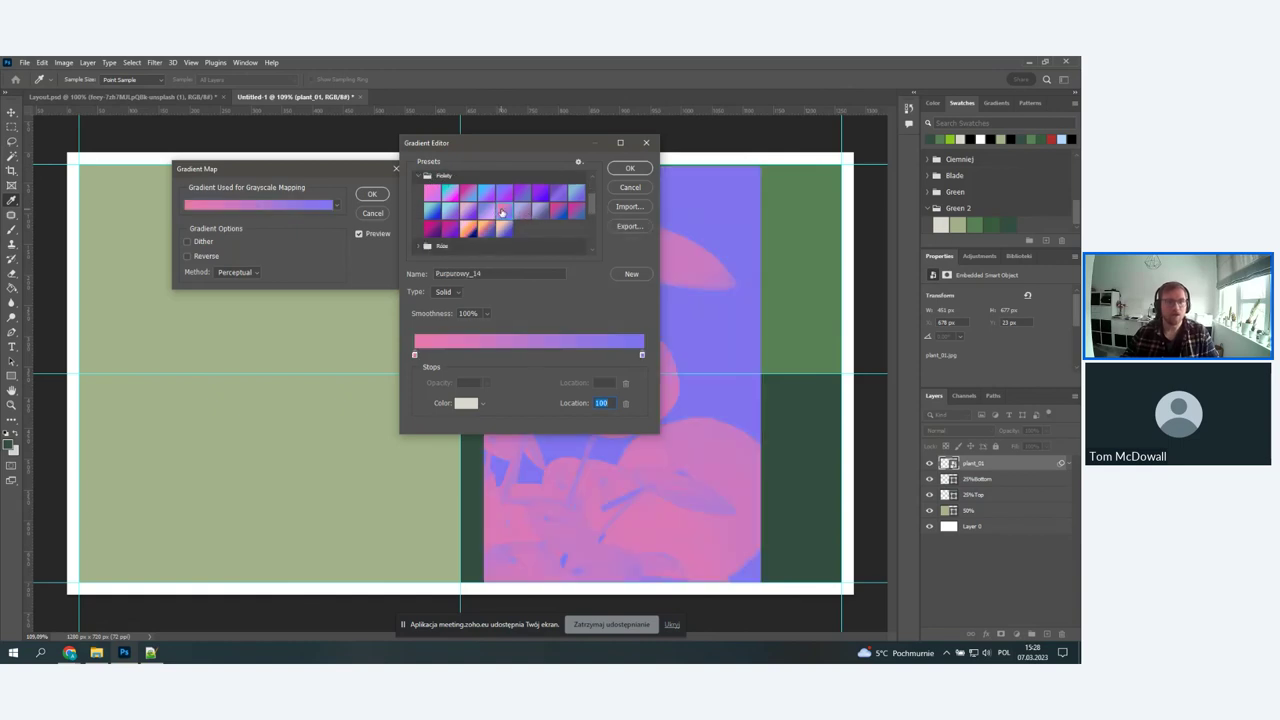
scroll(457, 205, up, 2)
click(431, 194)
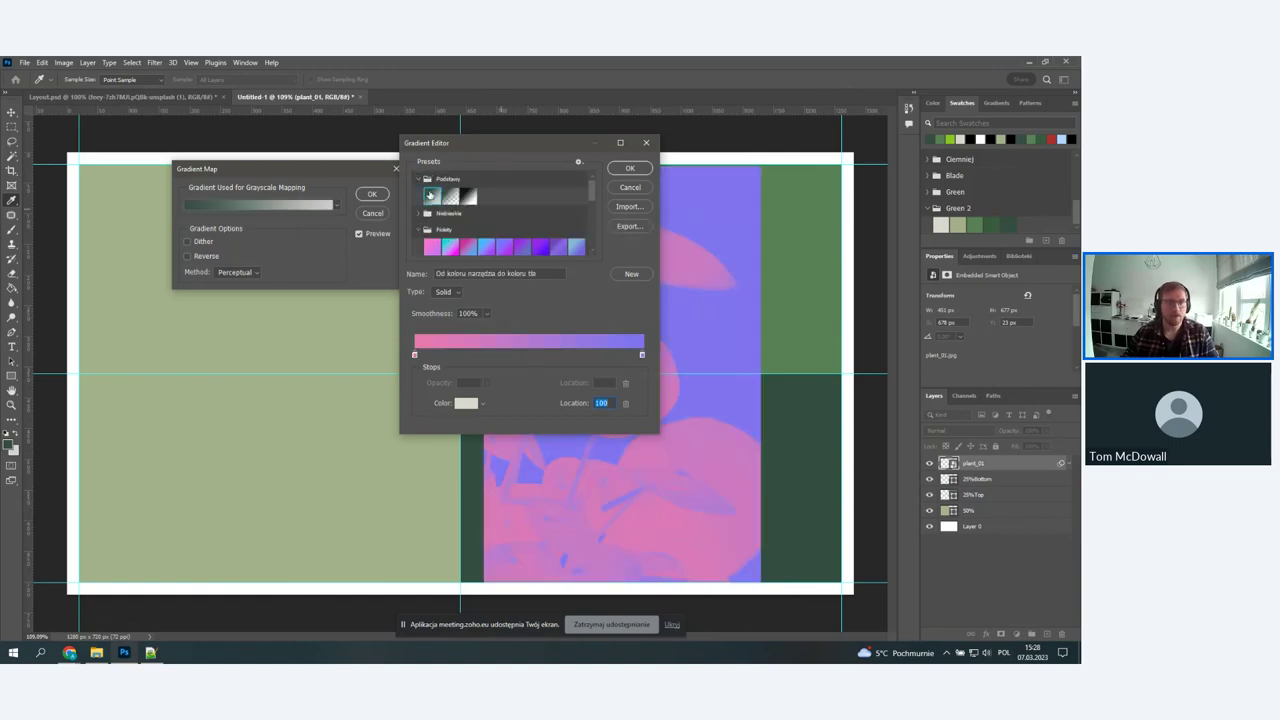
click(642, 356)
click(466, 403)
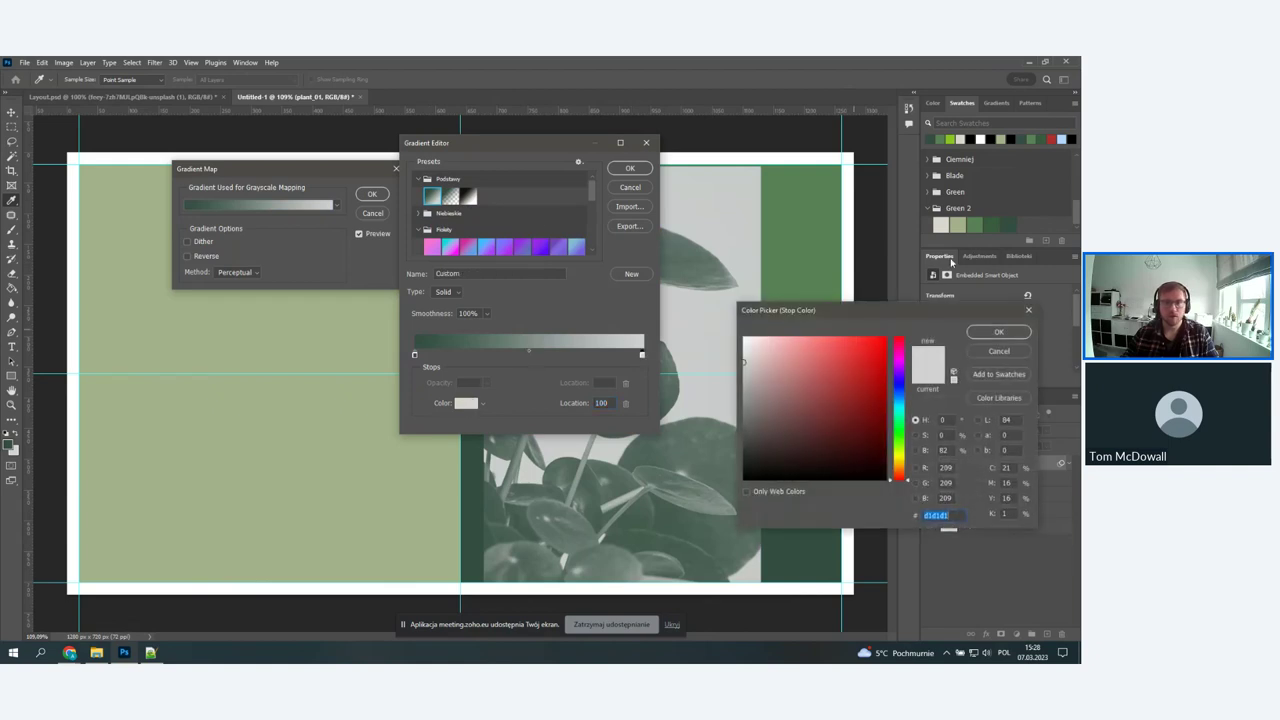
click(1000, 336)
click(630, 168)
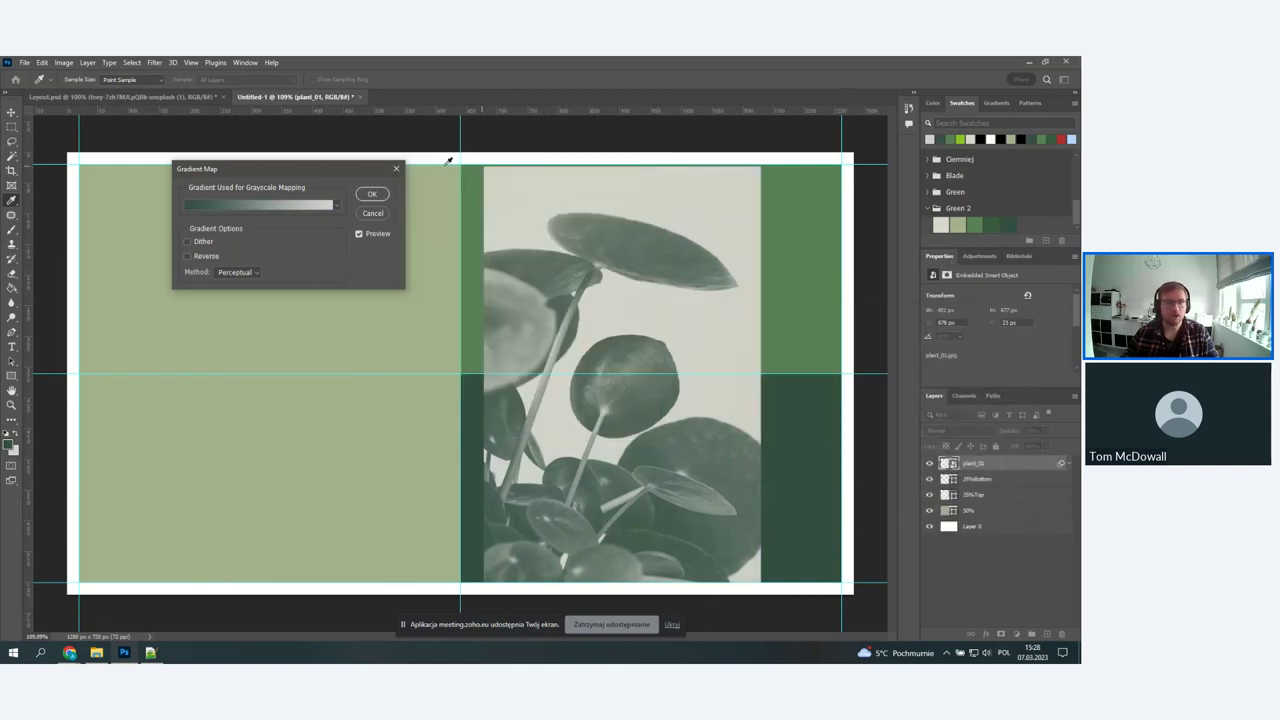
- Commit the Gradient Map, then reopen its smart filter and Gradient Editor and cancel both unchanged
click(377, 195)
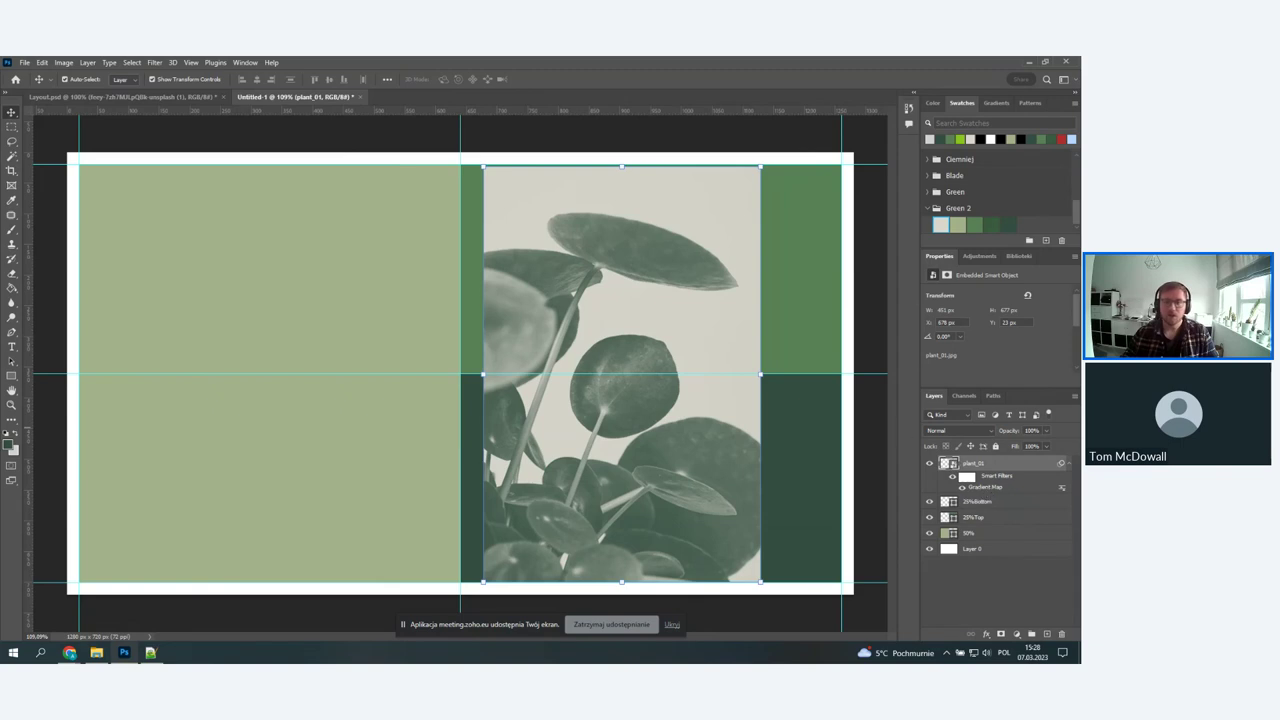
double_click(987, 487)
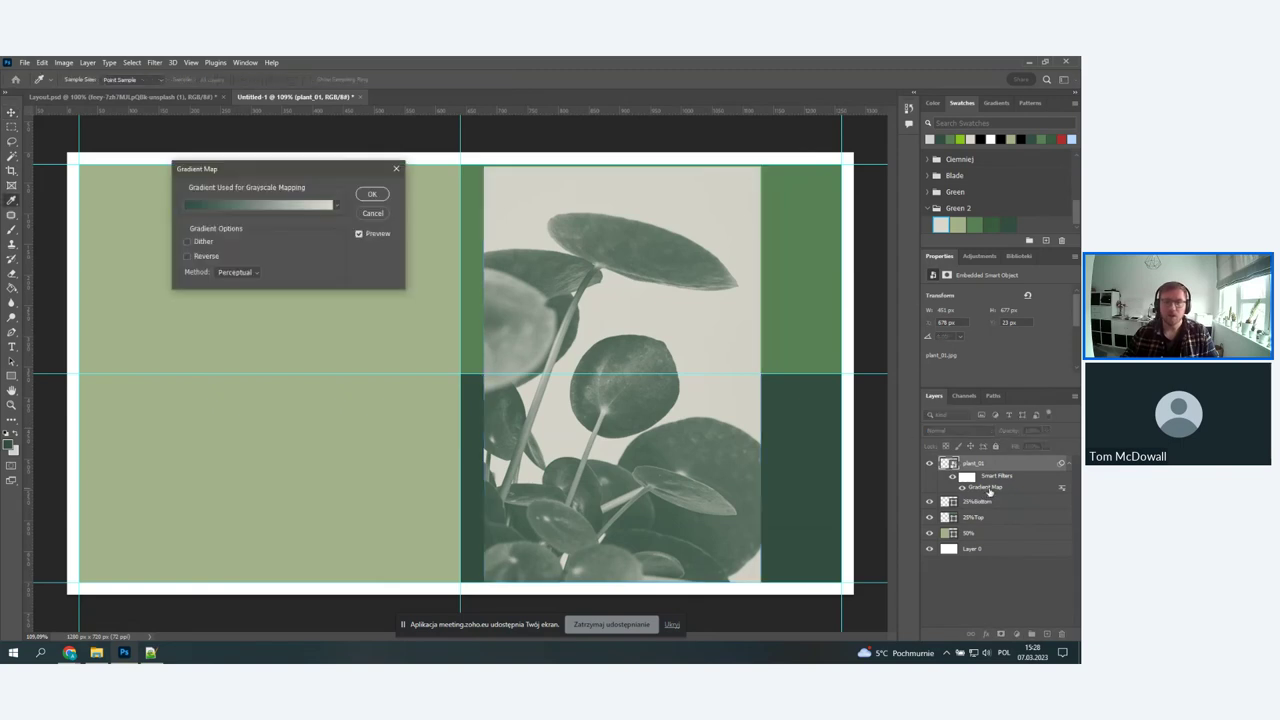
click(259, 205)
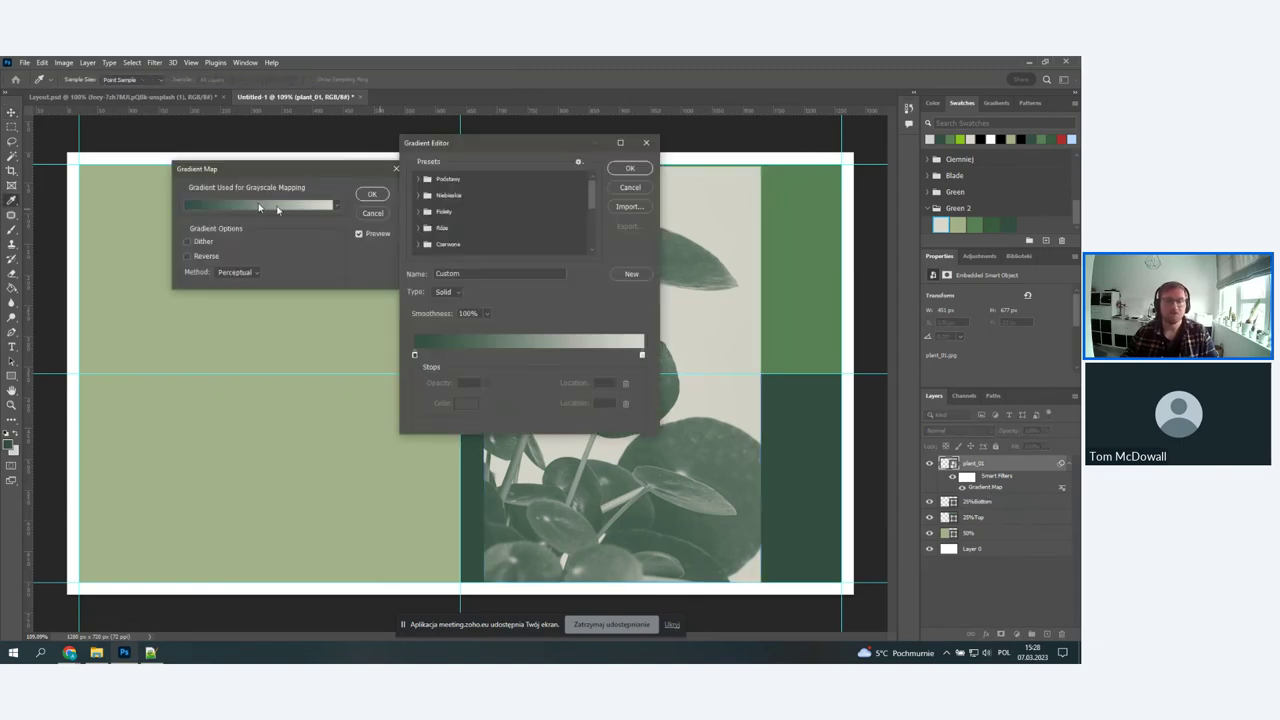
click(624, 189)
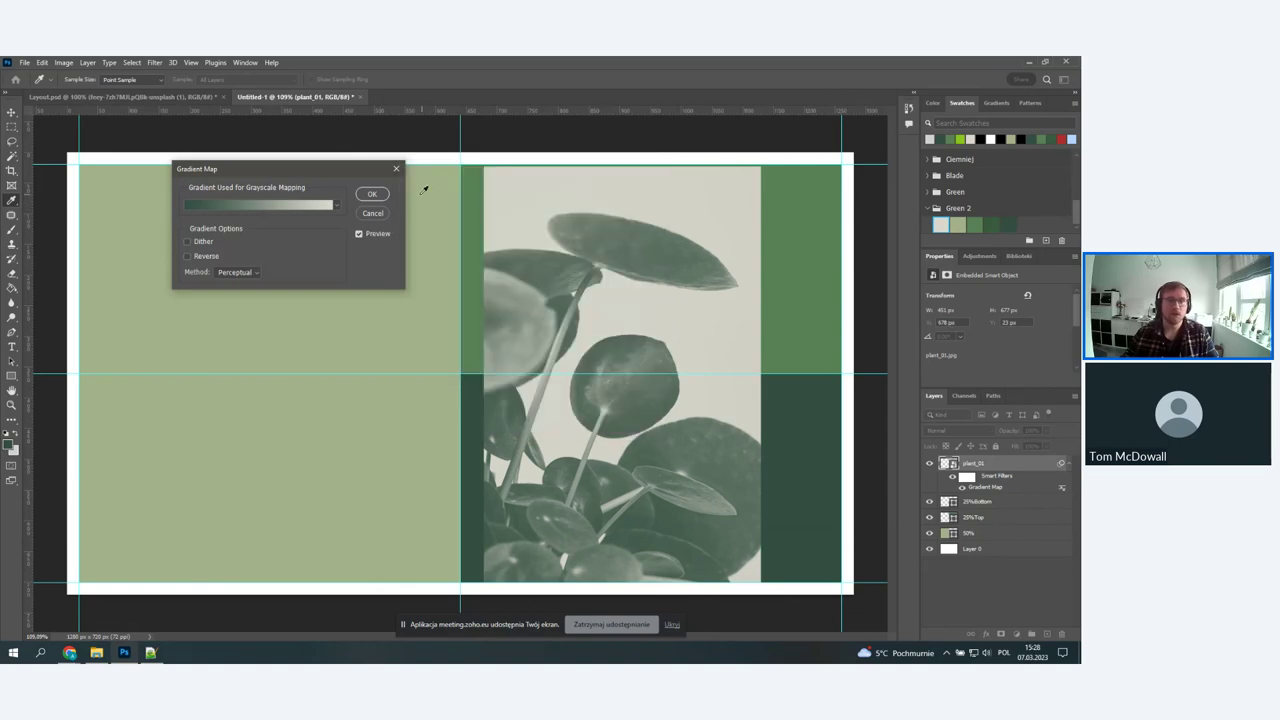
click(374, 214)
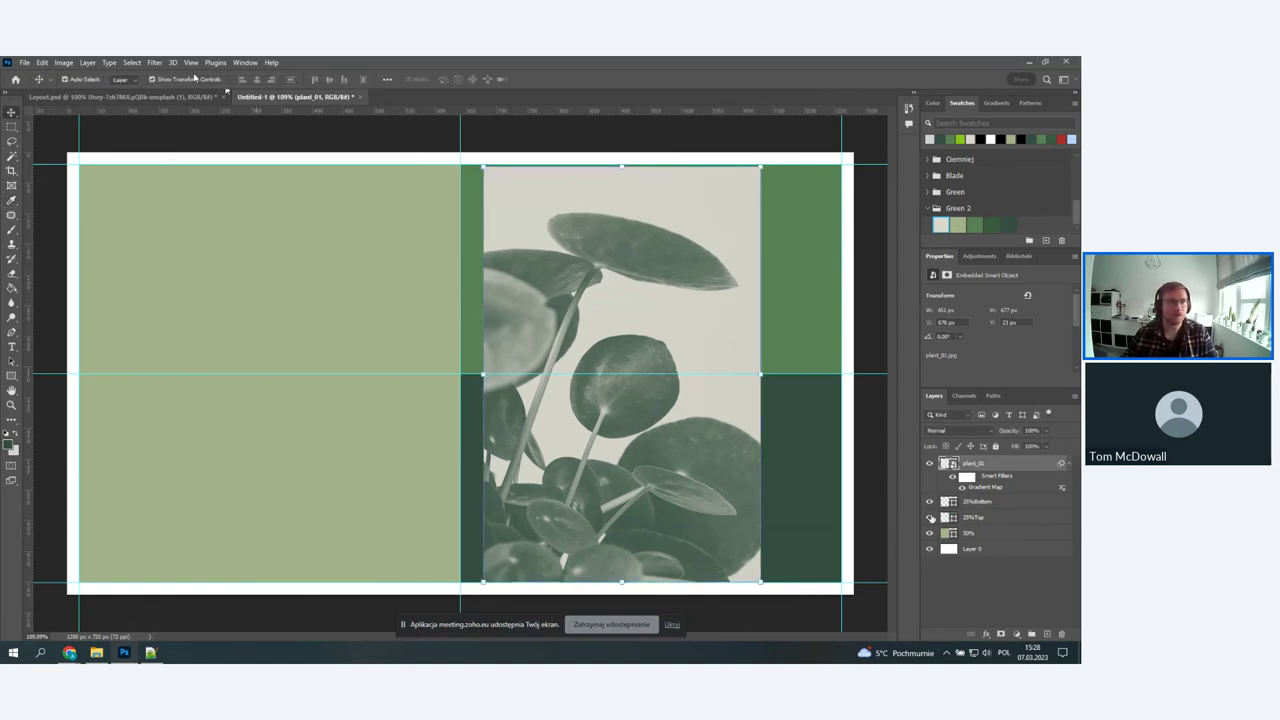
- Apply a Gaussian Blur smart filter to the plant photo
click(155, 63)
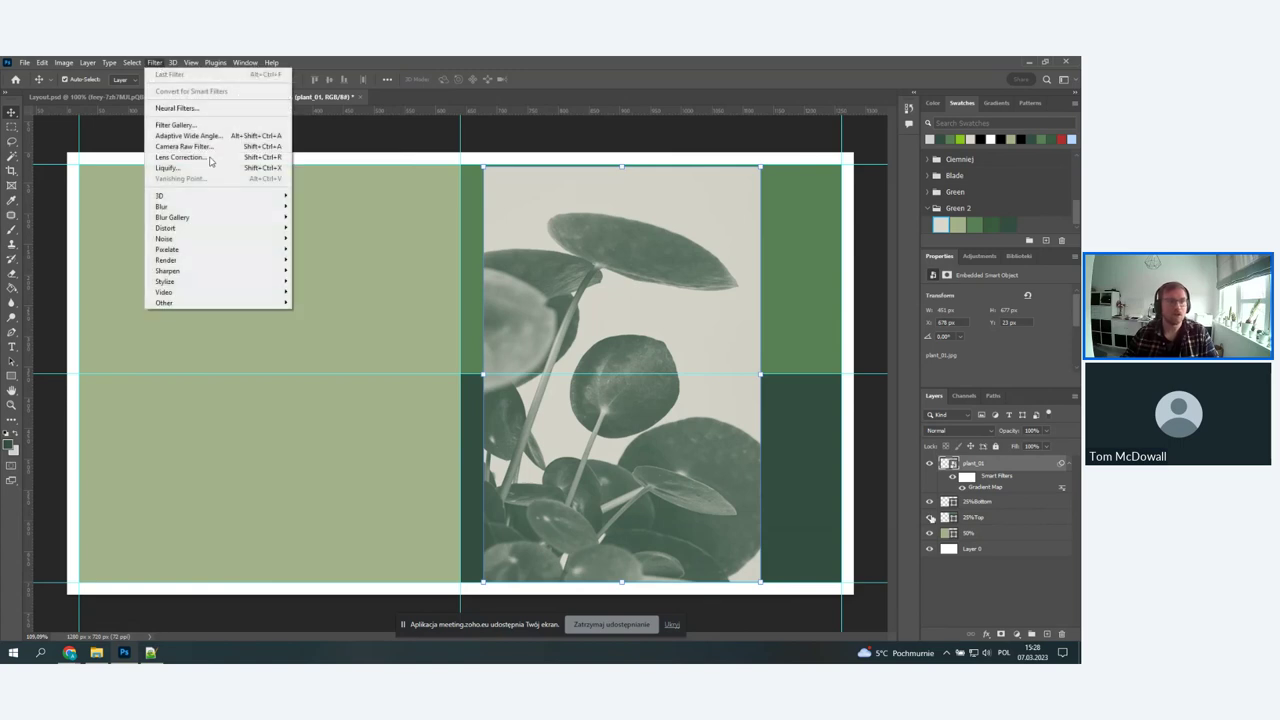
mouse_move(268, 208)
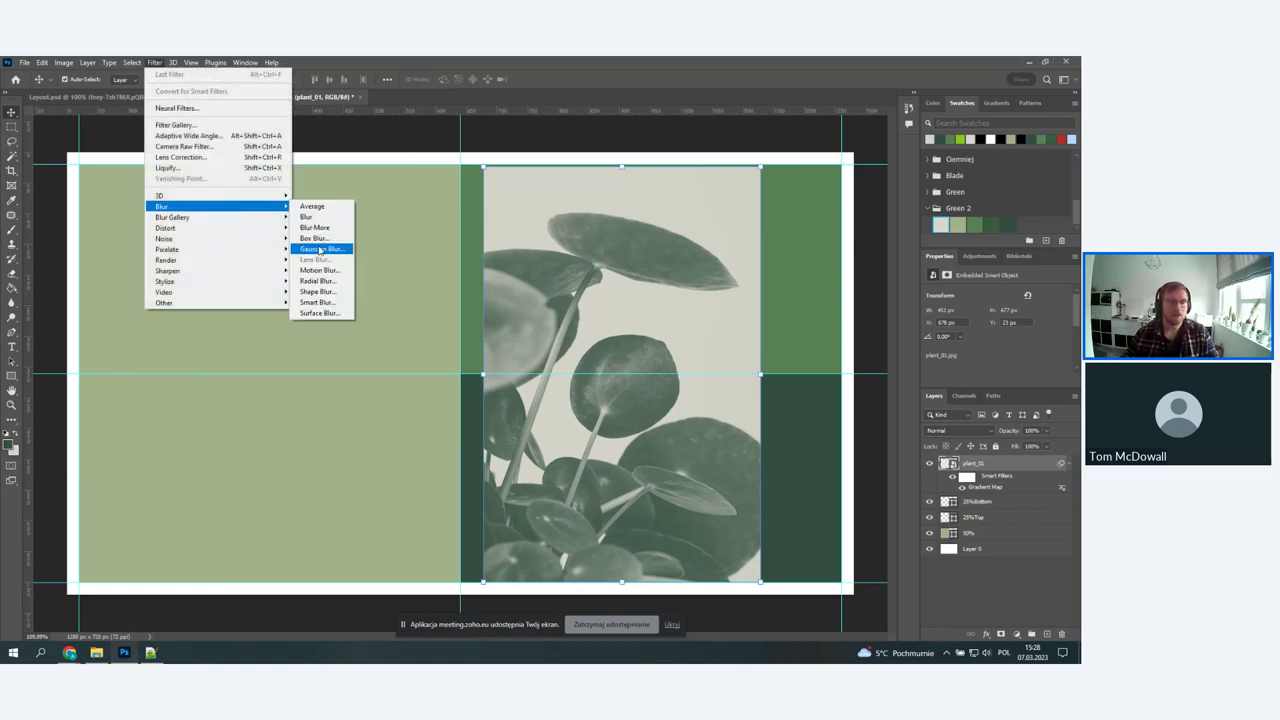
click(320, 249)
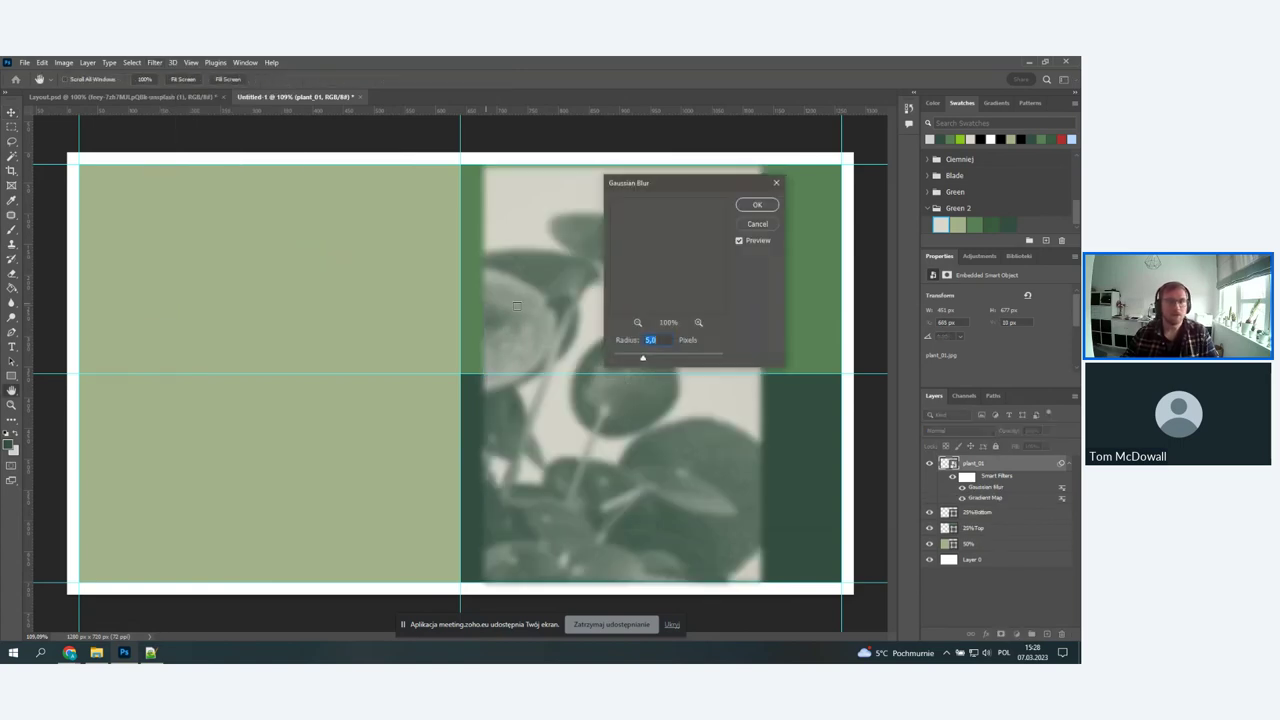
click(758, 208)
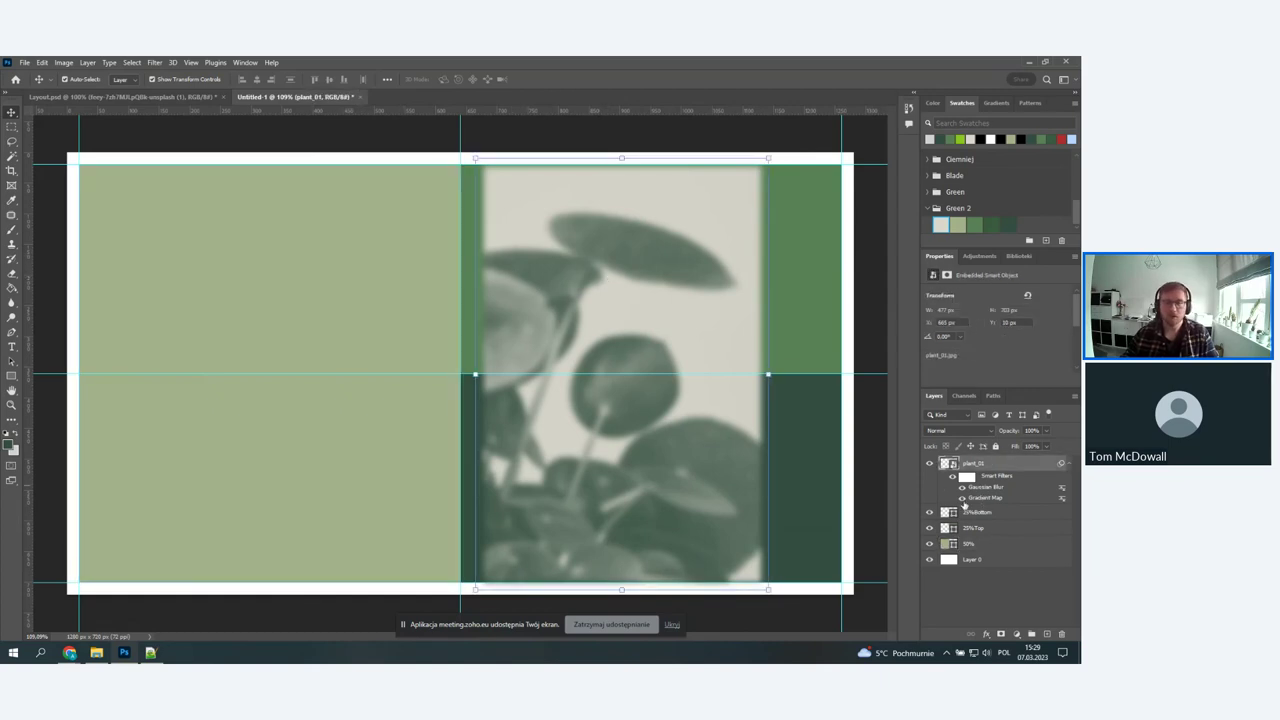
- Hide and delete the Gaussian Blur smart filter, then reselect the plant_01 layer
click(962, 487)
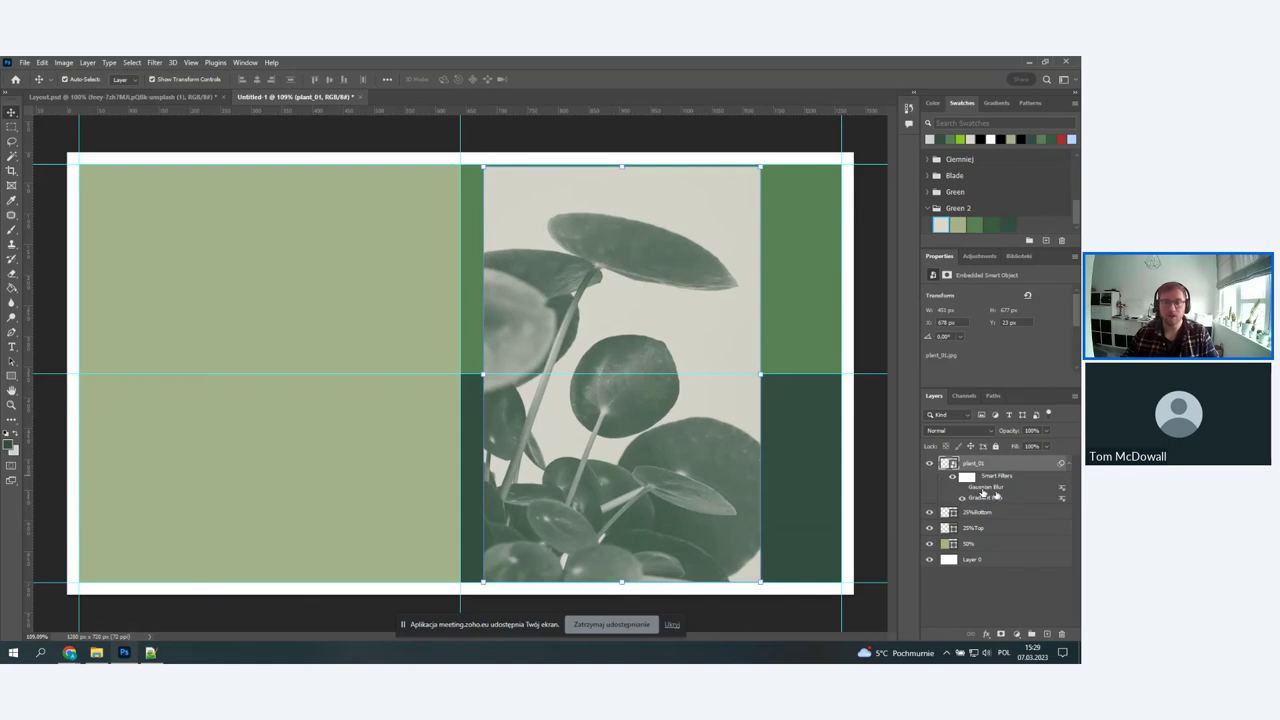
right_click(984, 488)
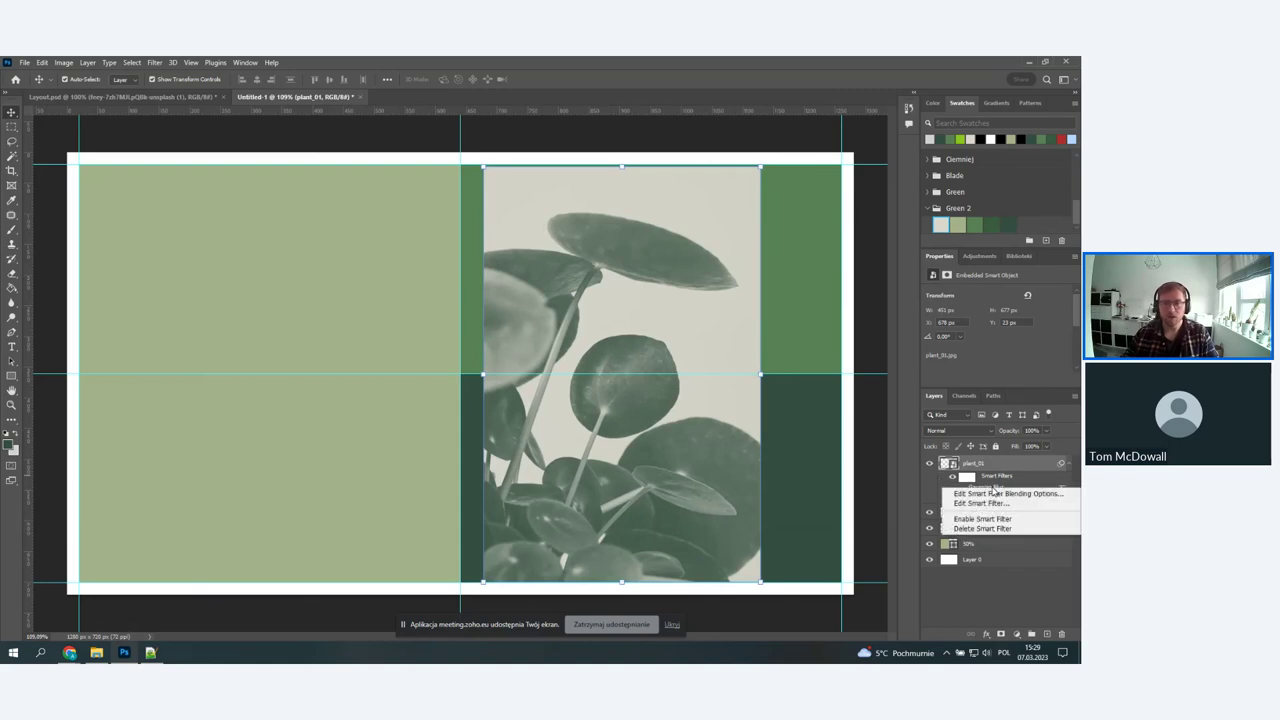
click(1007, 530)
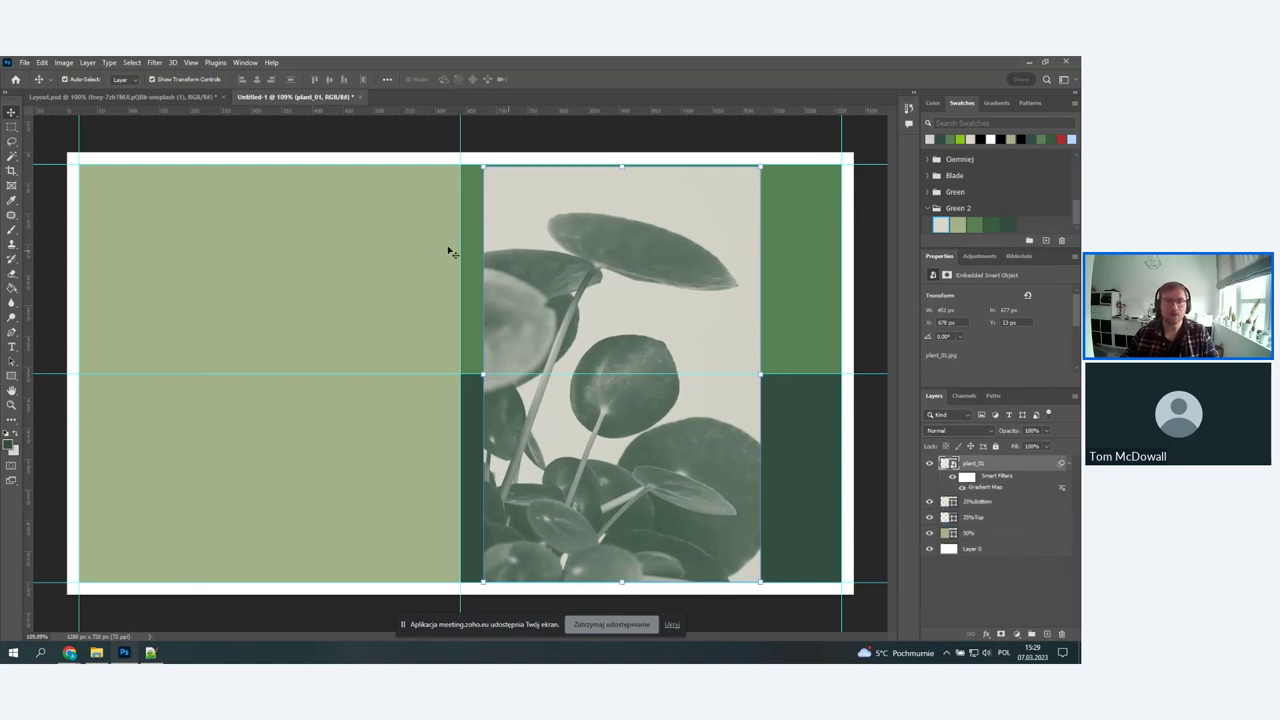
click(322, 227)
click(630, 318)
- Compare against Layout.psd and nudge the plant photo back into position
click(120, 97)
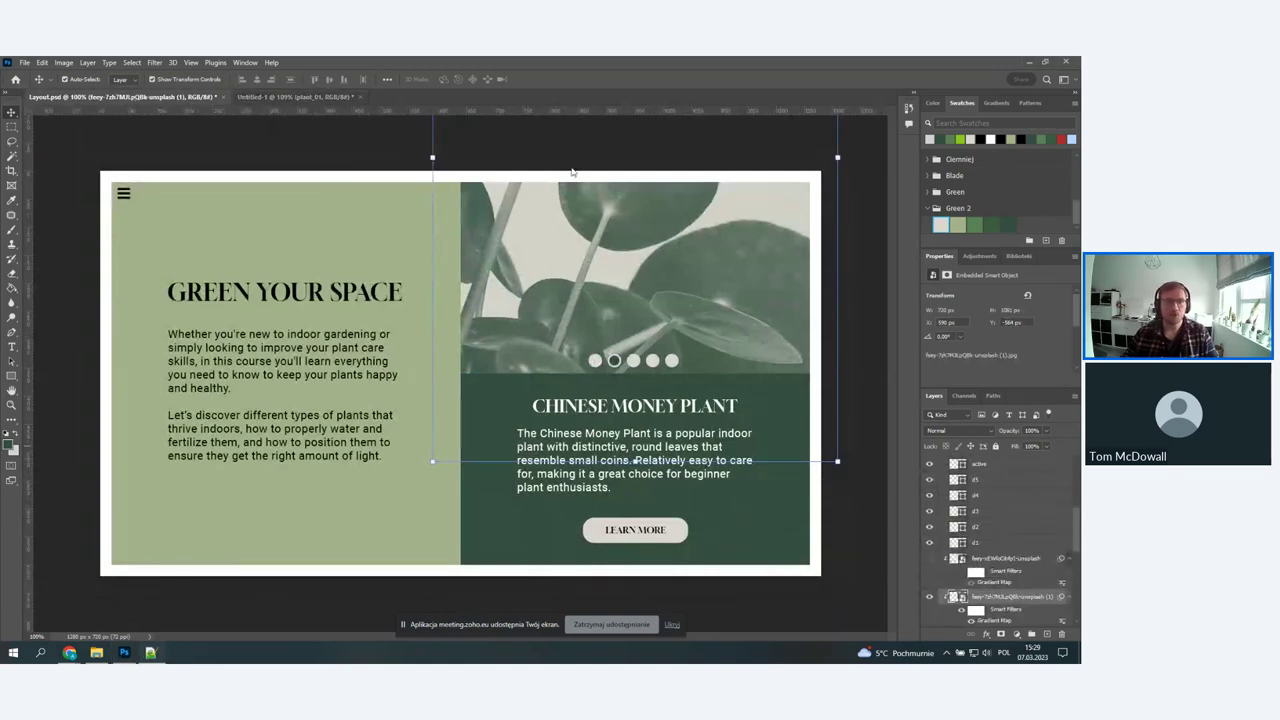
click(278, 97)
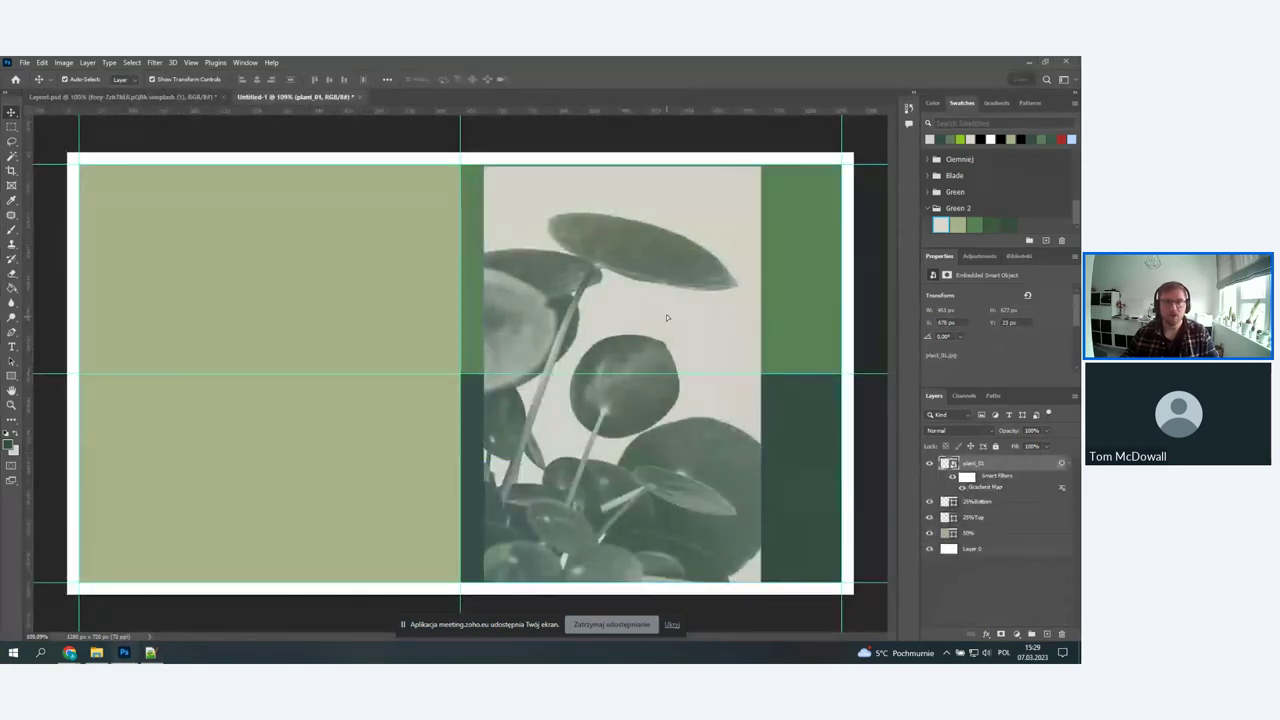
drag(668, 378, 686, 308)
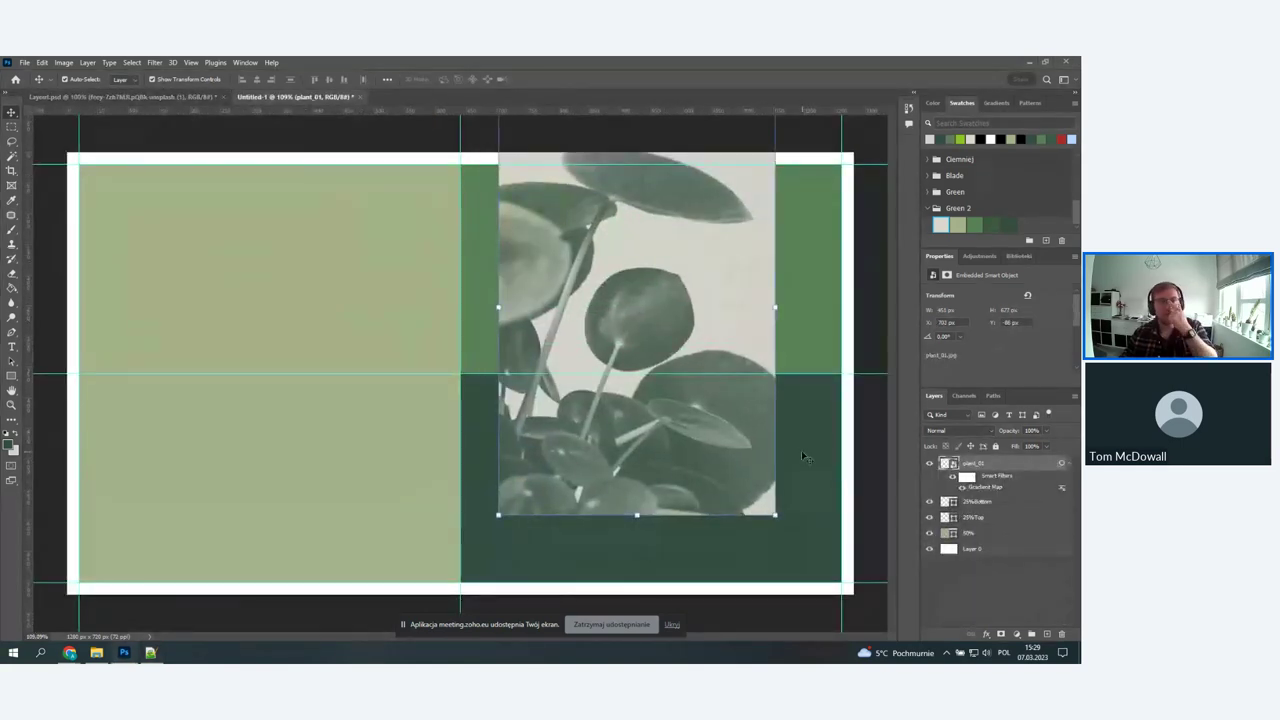
drag(677, 298, 648, 375)
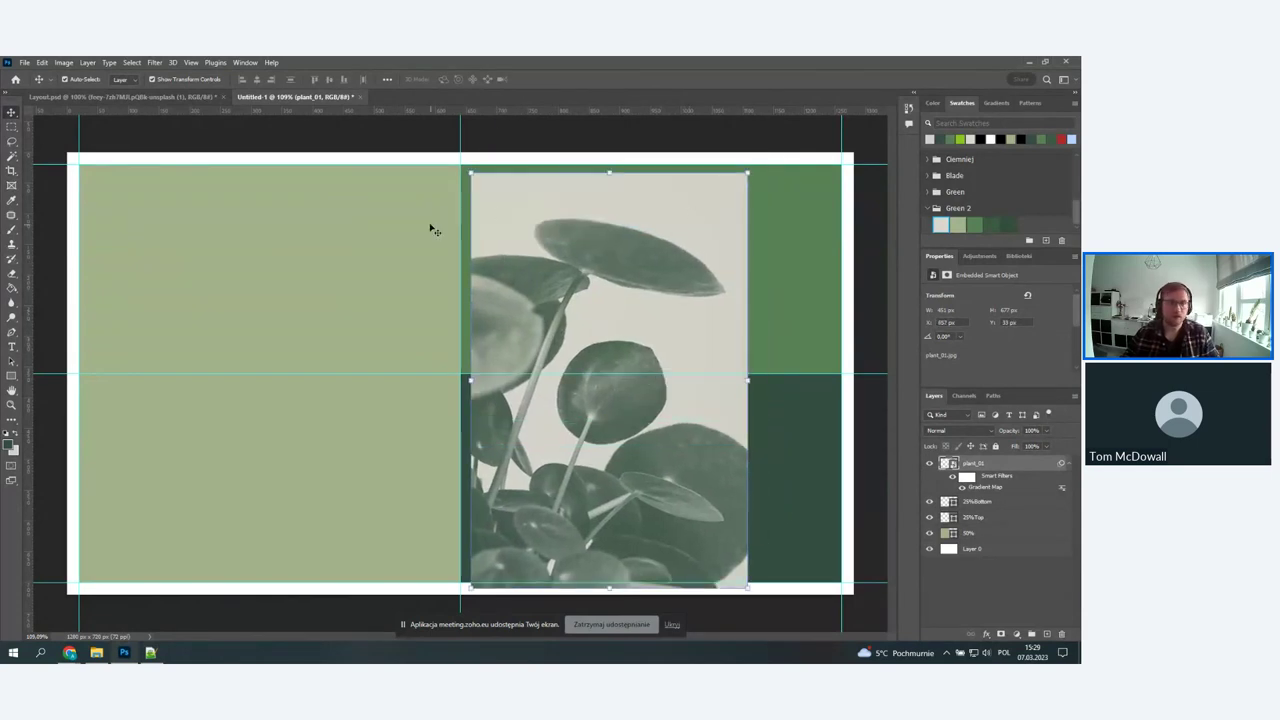
- Scale the plant photo up from its top-left corner and shift it to fill the right half
click(471, 172)
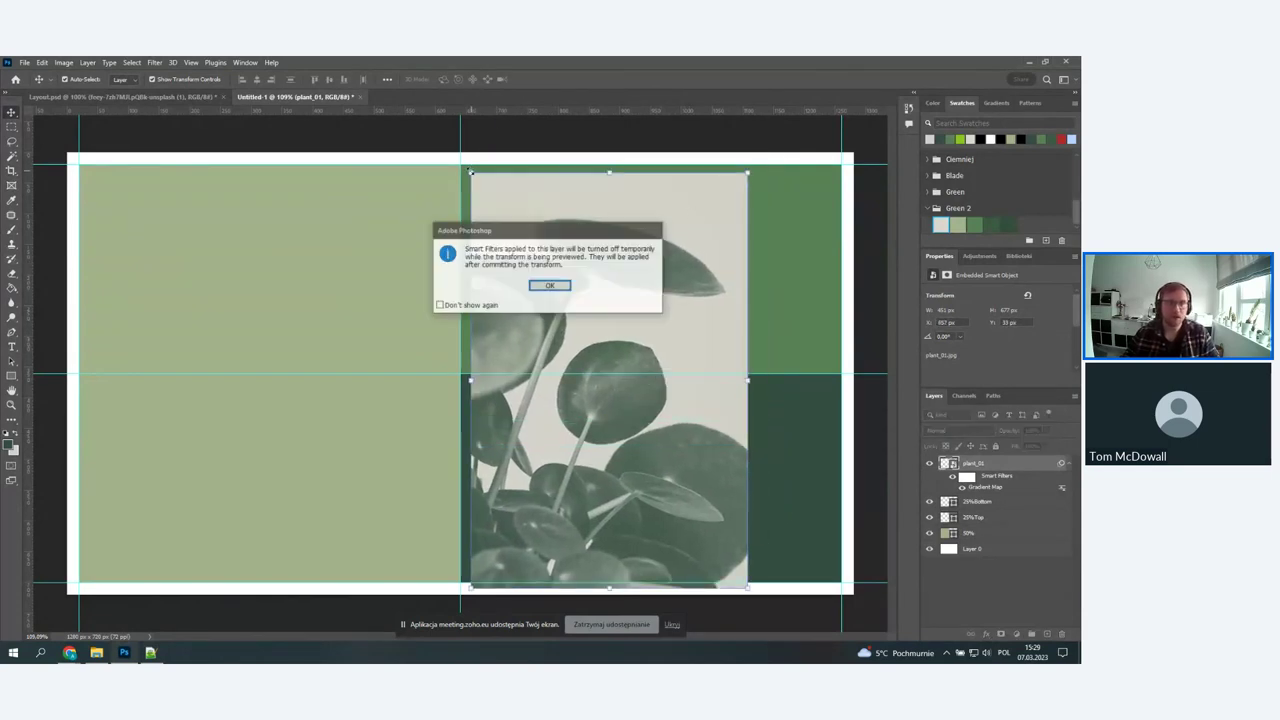
click(537, 286)
drag(471, 172, 340, 30)
key(Return)
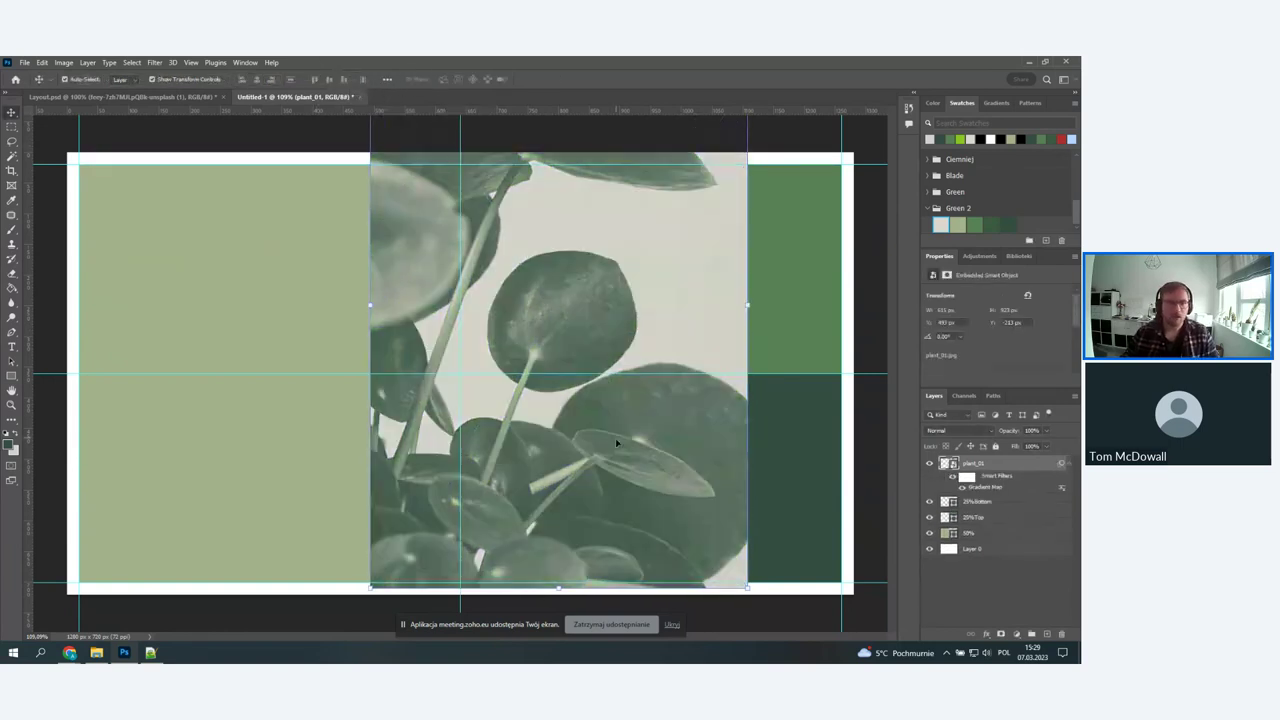
drag(617, 442, 717, 382)
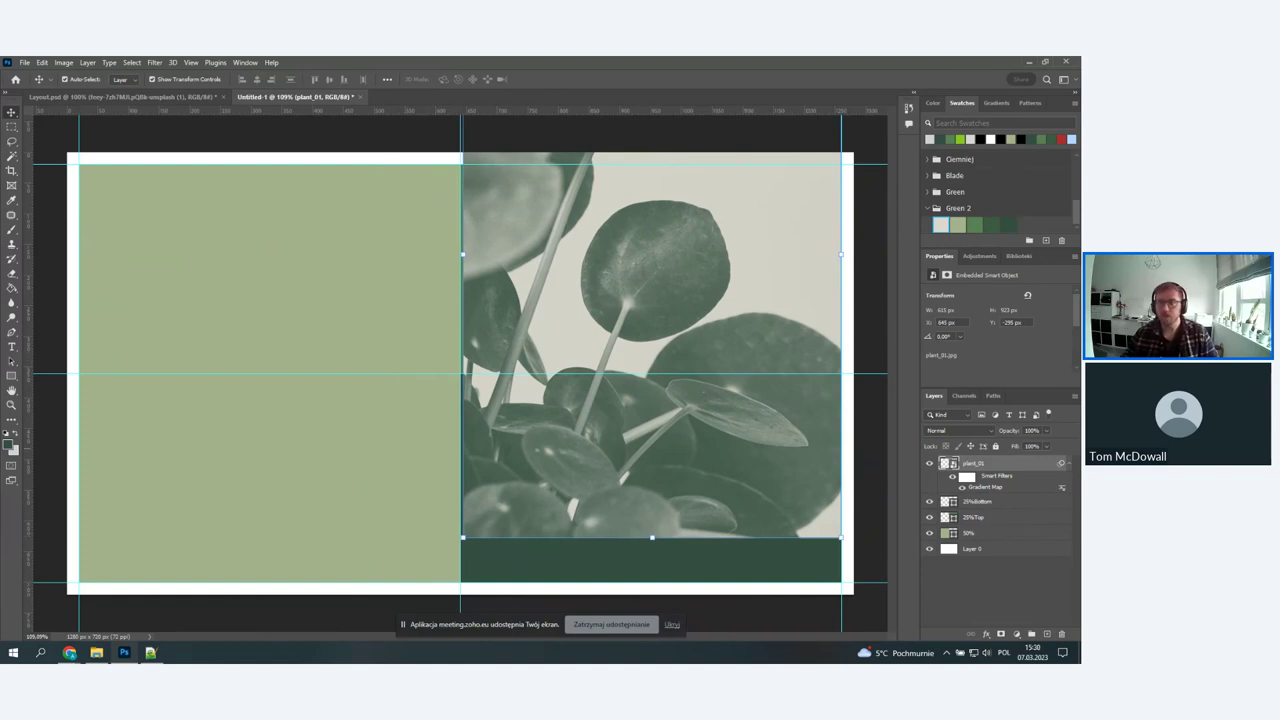
- Move 25%Top above 25%Bottom and clip plant_01 to the 25%Top block
right_click(1026, 466)
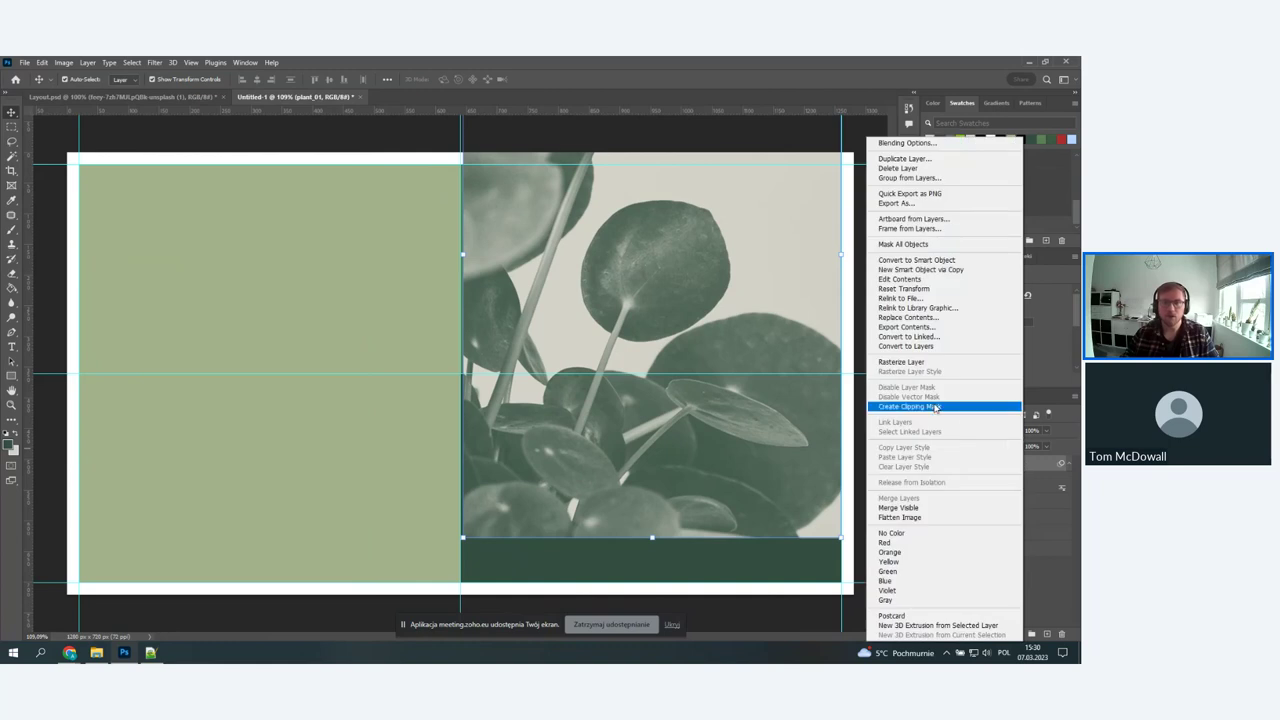
click(1060, 588)
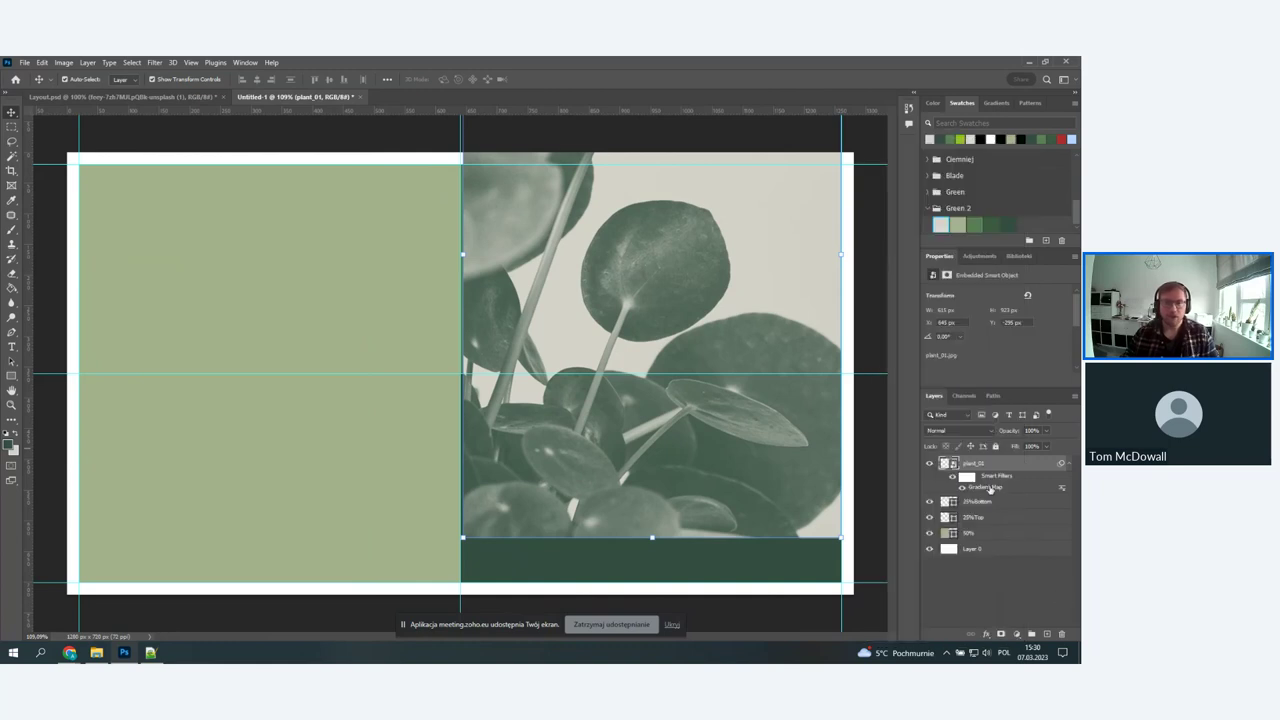
drag(986, 516, 992, 499)
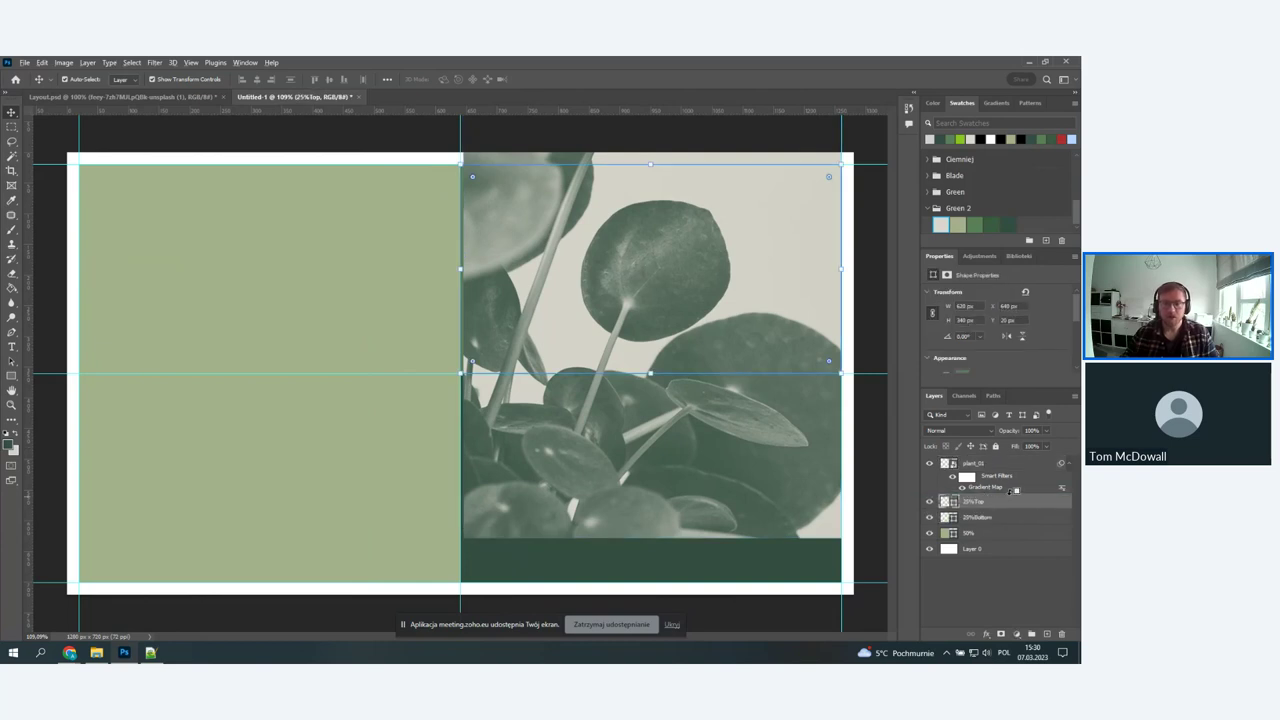
alt+click(1013, 490)
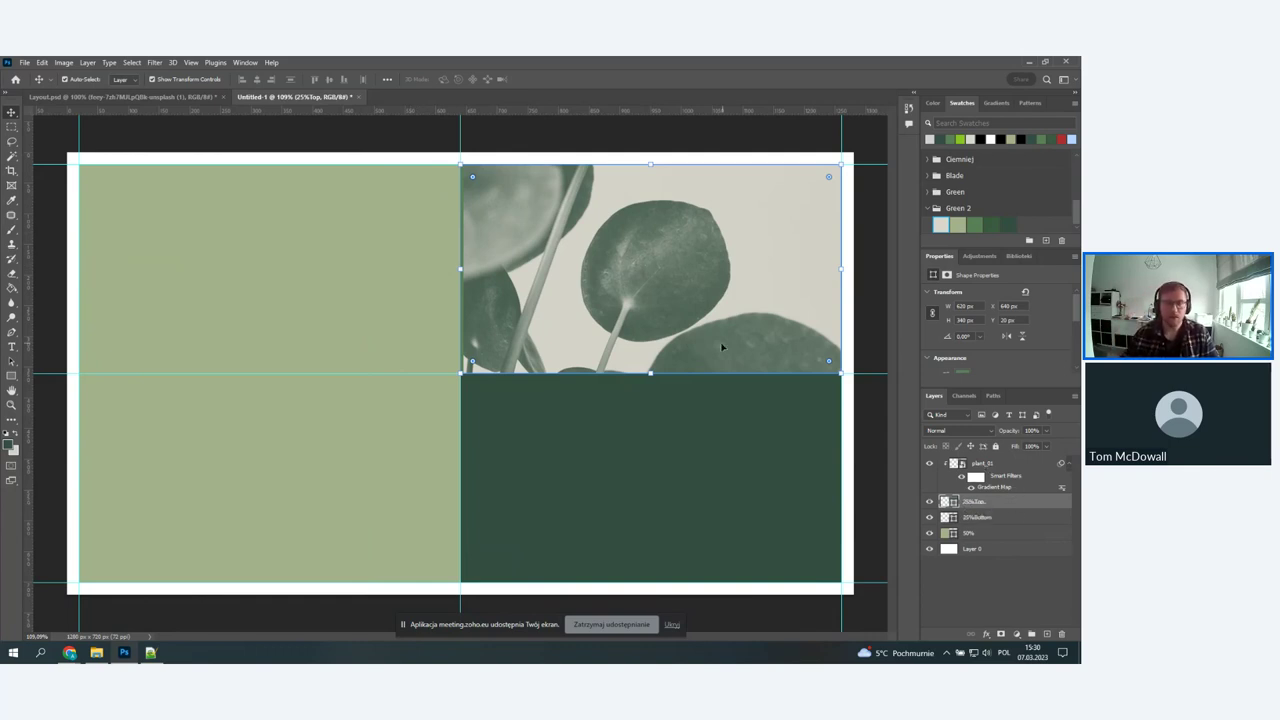
- Shift and proportionally rescale the plant photo inside the top-right block to reframe the leaves
drag(752, 242, 670, 261)
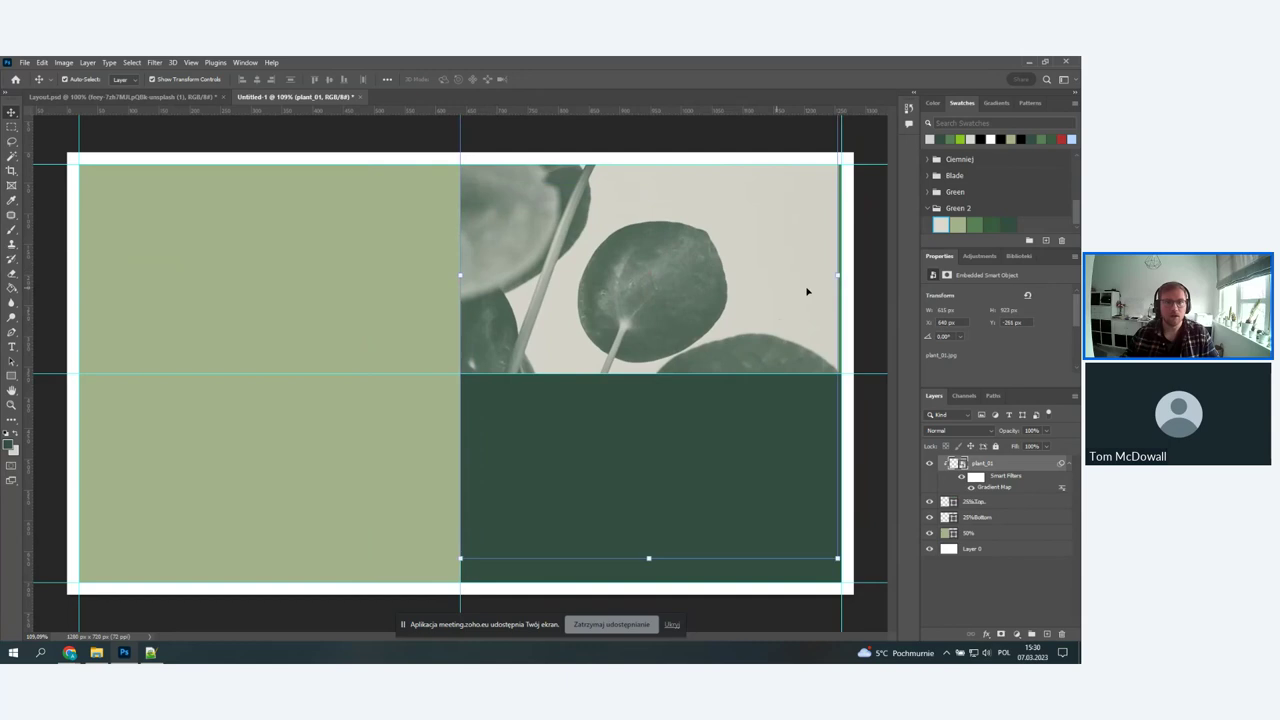
key(ctrl+t)
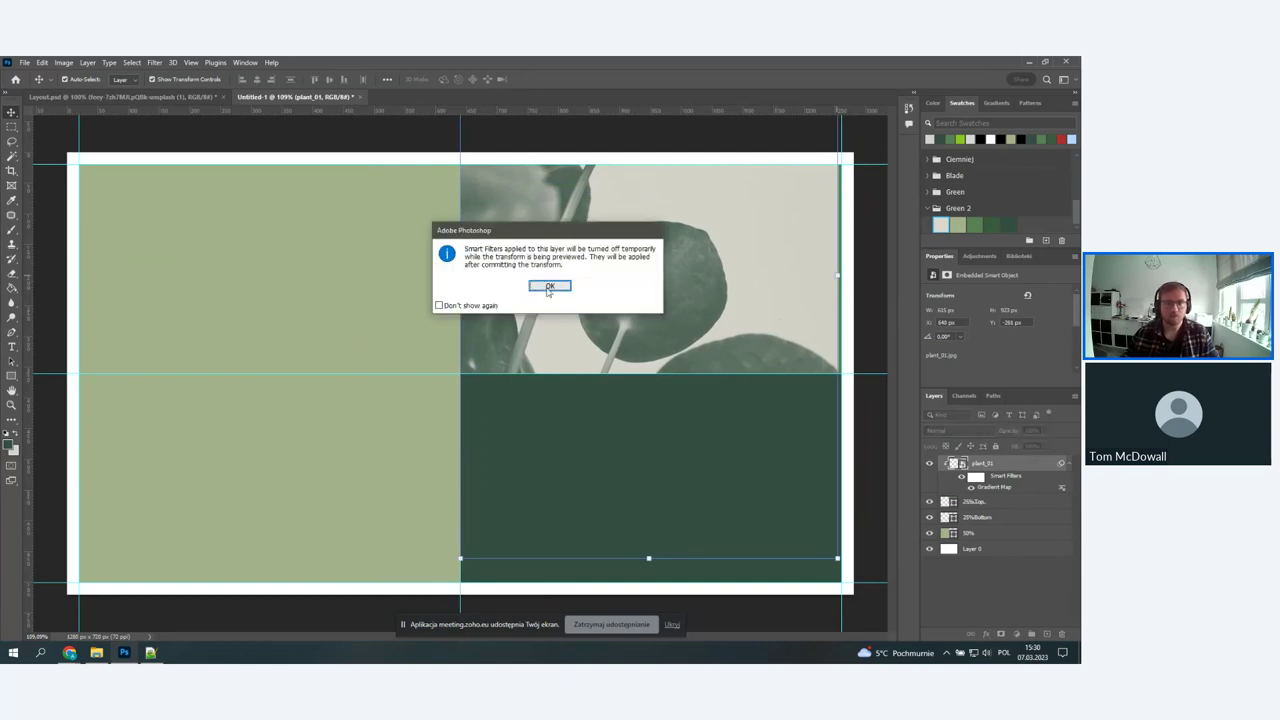
click(551, 285)
mouse_move(843, 274)
mouse_down()
mouse_move(866, 264)
mouse_move(847, 280)
mouse_up()
key(ctrl+z)
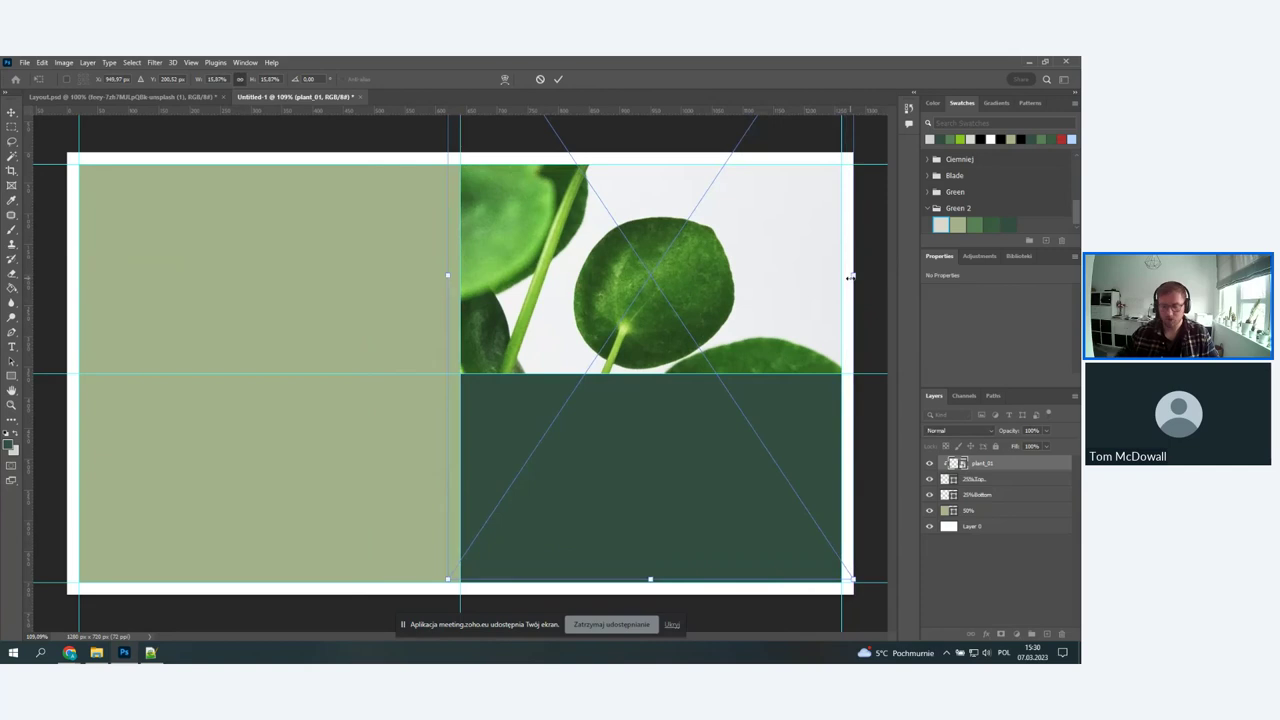
key(Return)
mouse_move(609, 266)
mouse_down()
mouse_move(643, 209)
mouse_move(677, 206)
mouse_move(706, 287)
mouse_move(720, 209)
mouse_move(714, 237)
mouse_move(622, 255)
mouse_up()
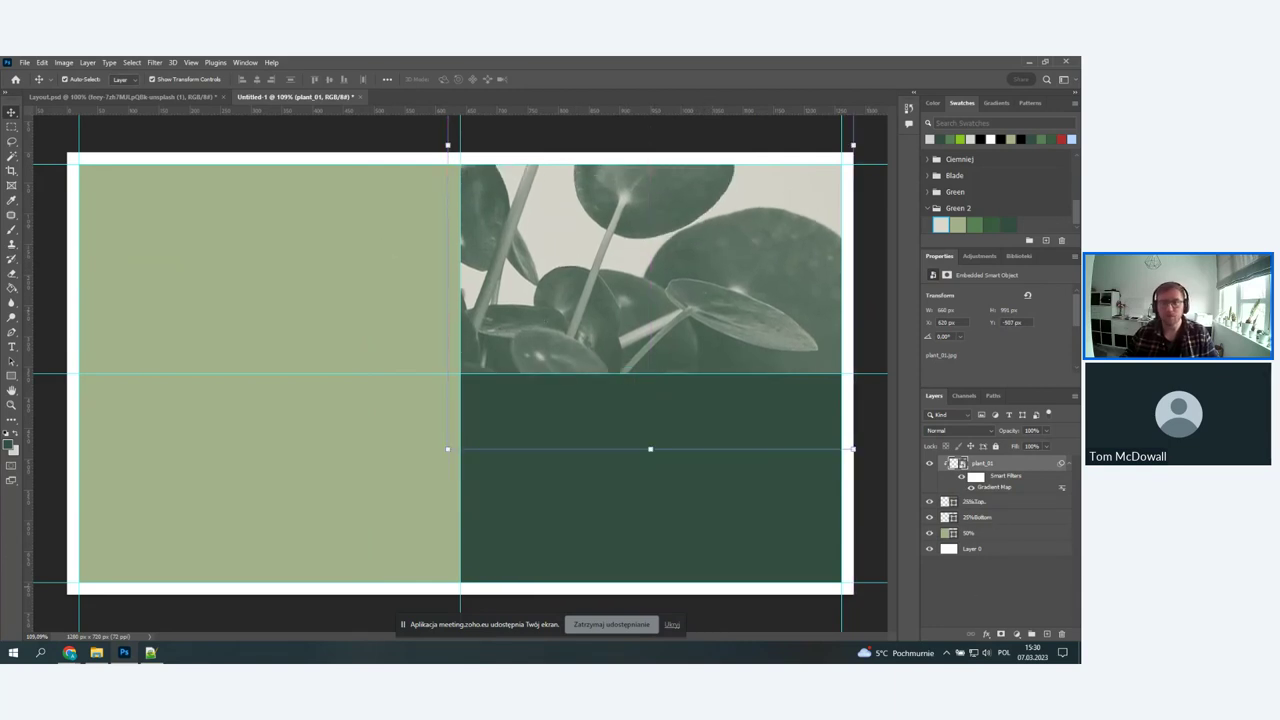
- After checking Layout.psd, re-clip the plant photo into the top-right block
click(149, 96)
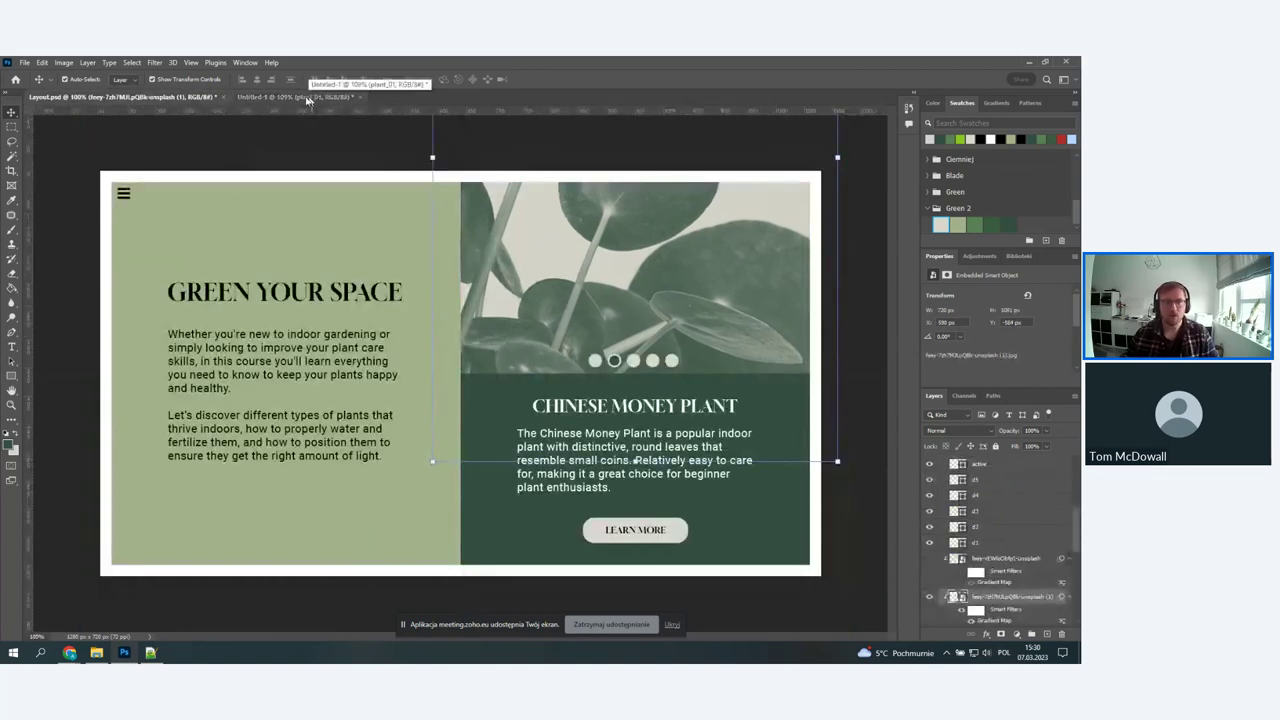
click(308, 97)
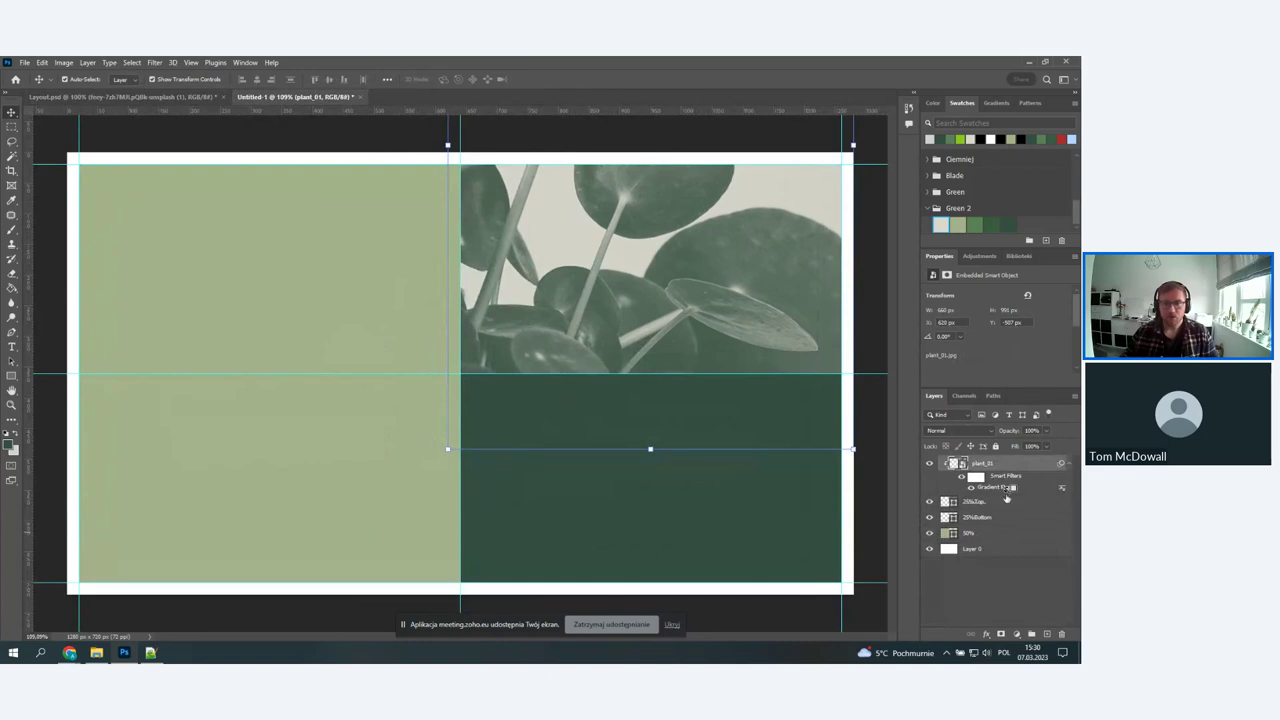
drag(1006, 497, 1005, 498)
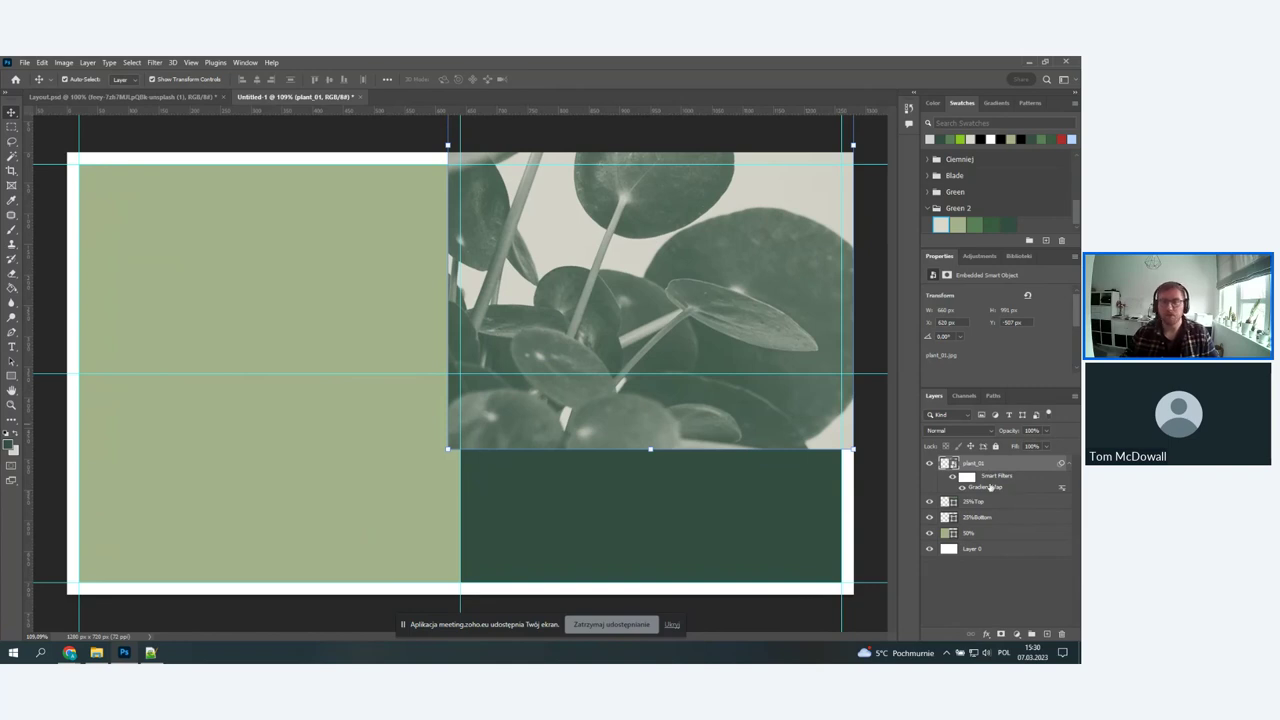
right_click(1025, 466)
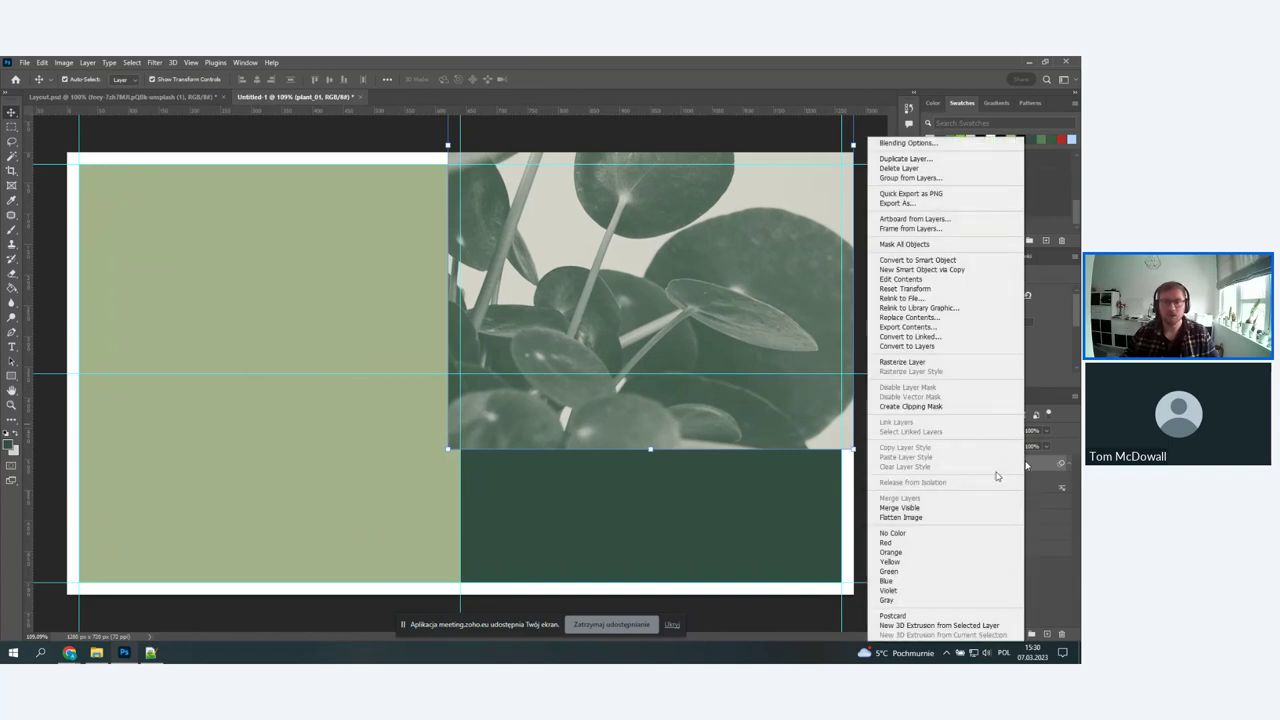
click(913, 407)
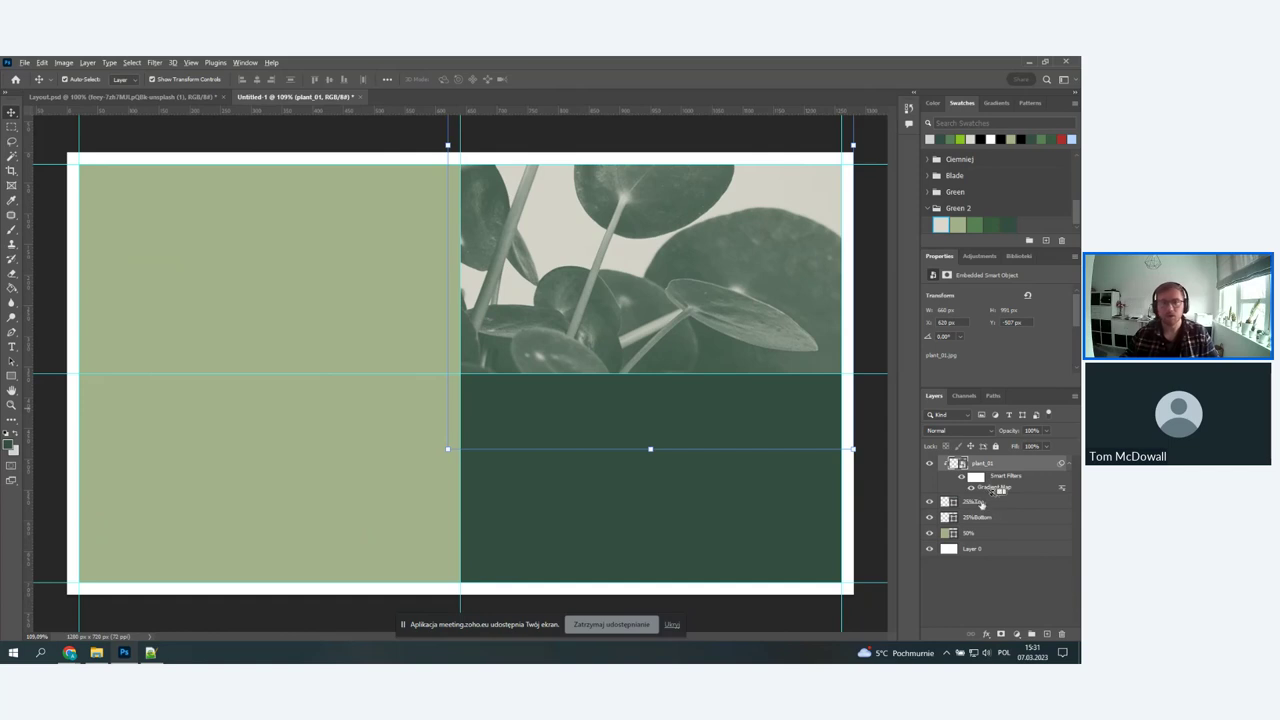
drag(981, 504, 990, 492)
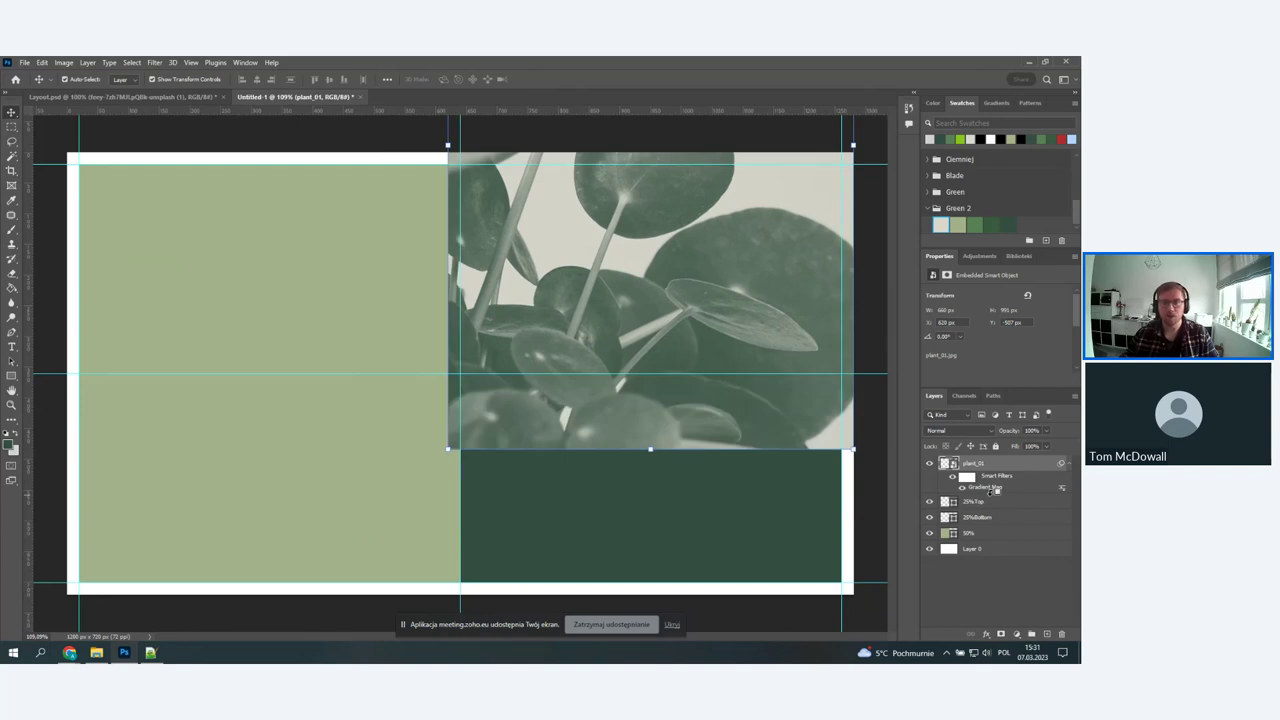
alt+click(992, 492)
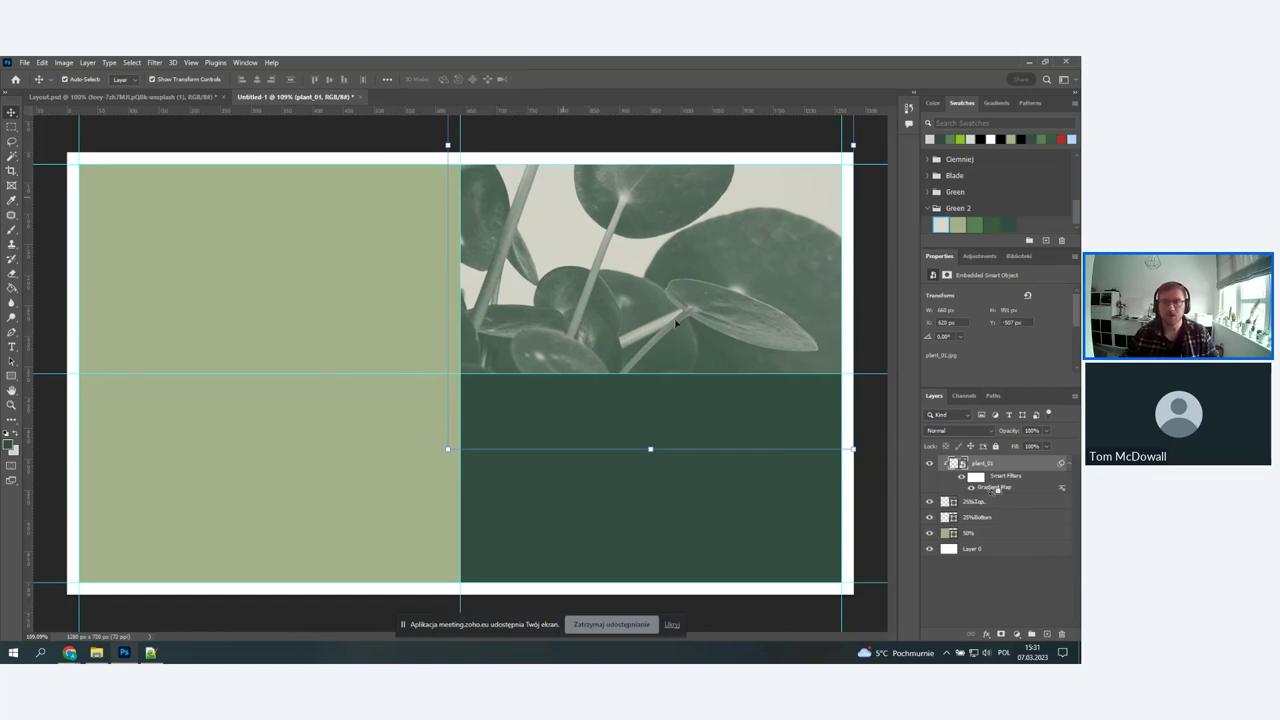
click(340, 138)
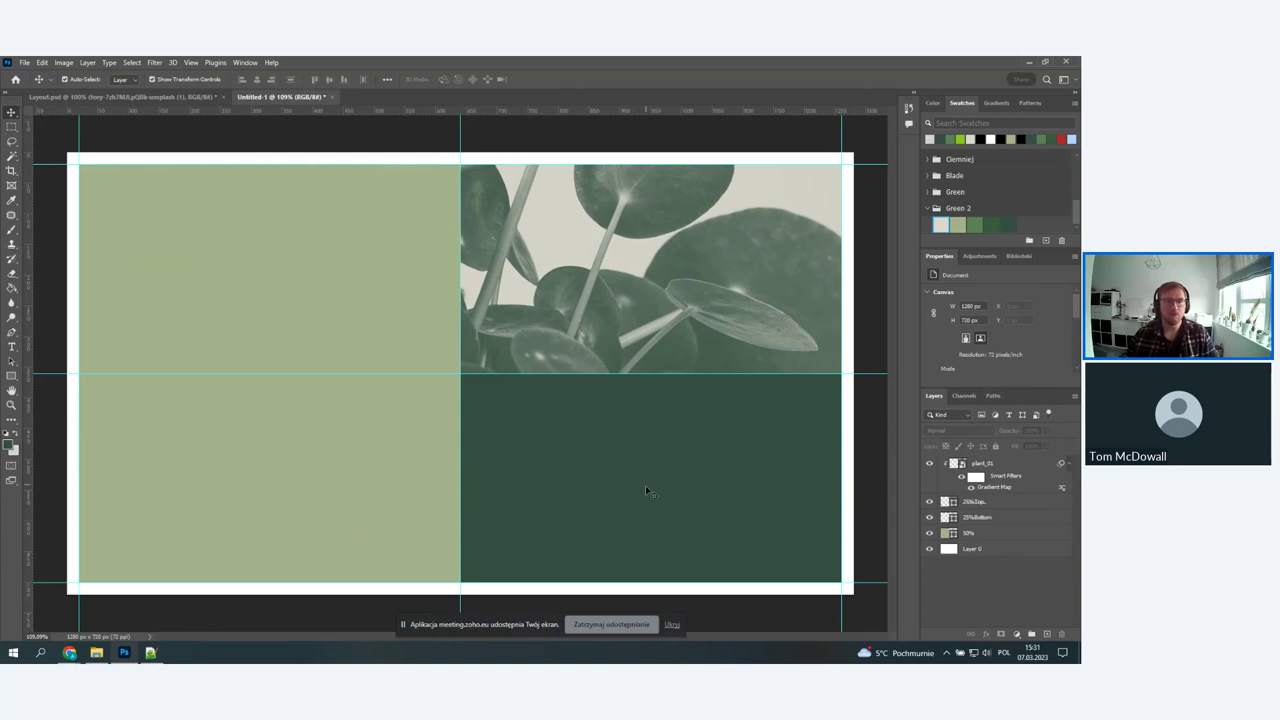
- Compare with Layout.psd again, then return to Untitled-1 with the plant_01 layer selected
click(140, 97)
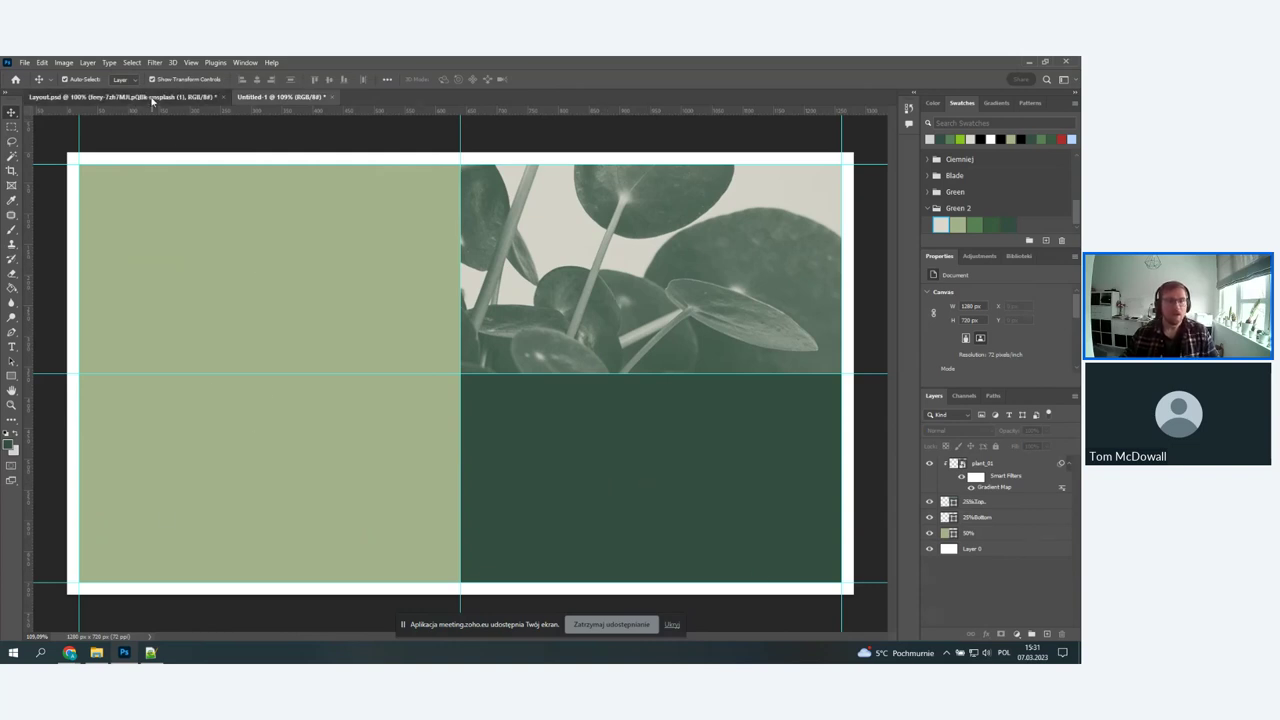
click(300, 162)
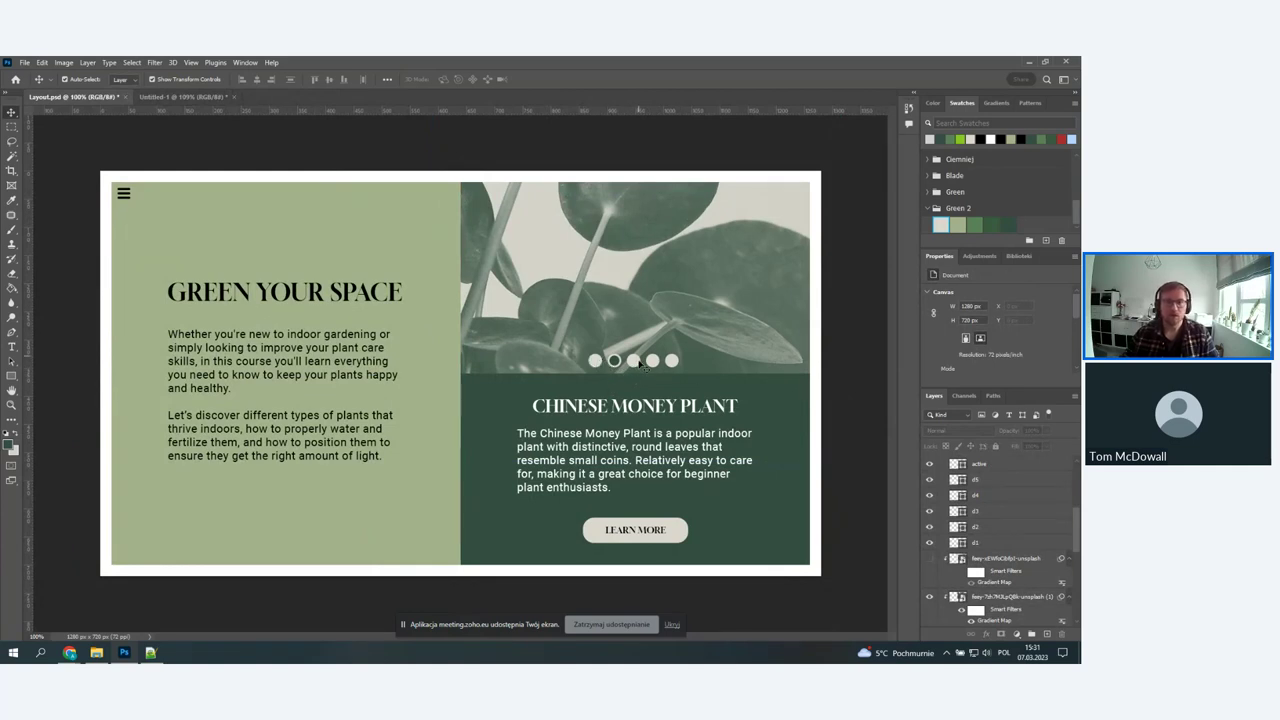
click(193, 97)
click(979, 463)
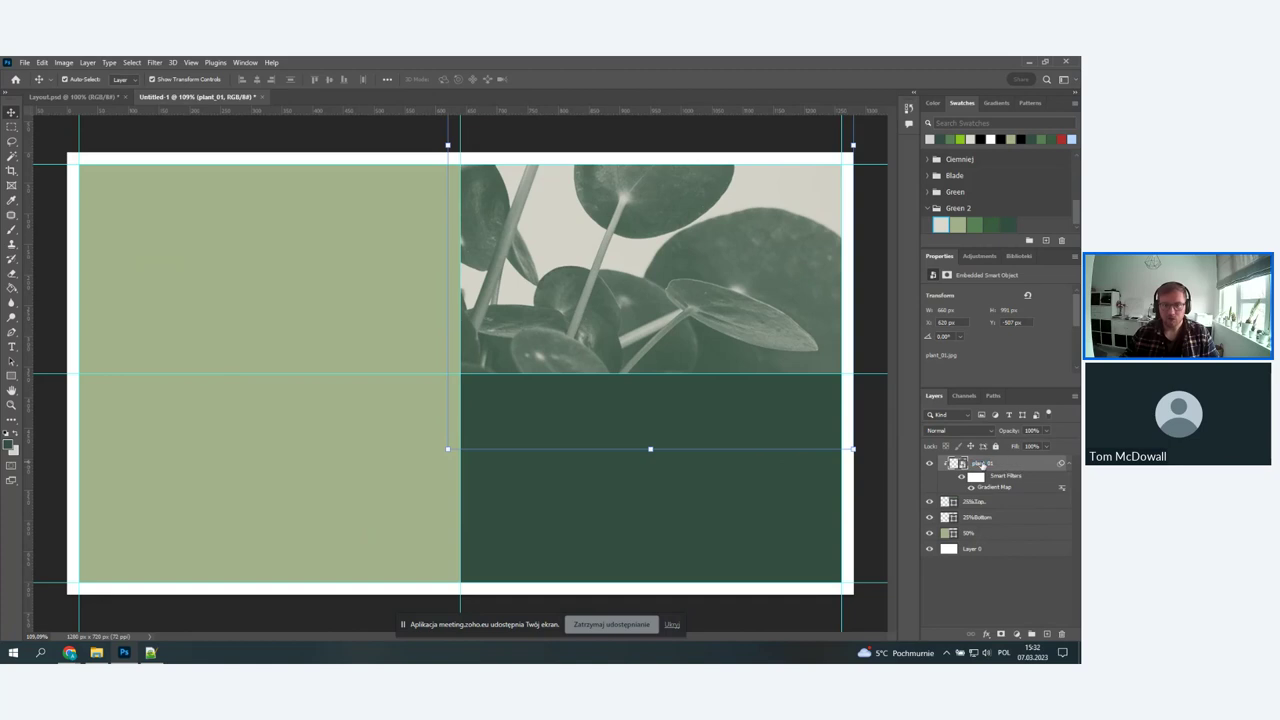
- Draw a small 26 px circle on the plant photo with the Ellipse Tool
click(994, 563)
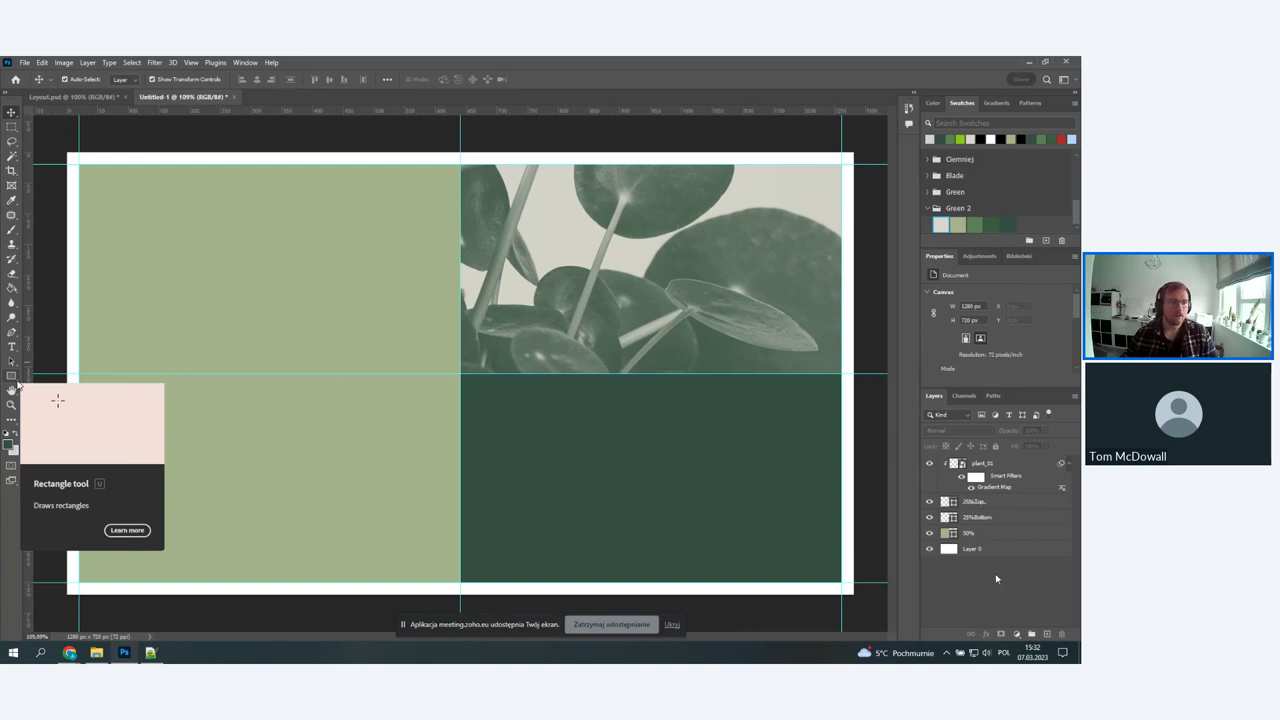
click(18, 383)
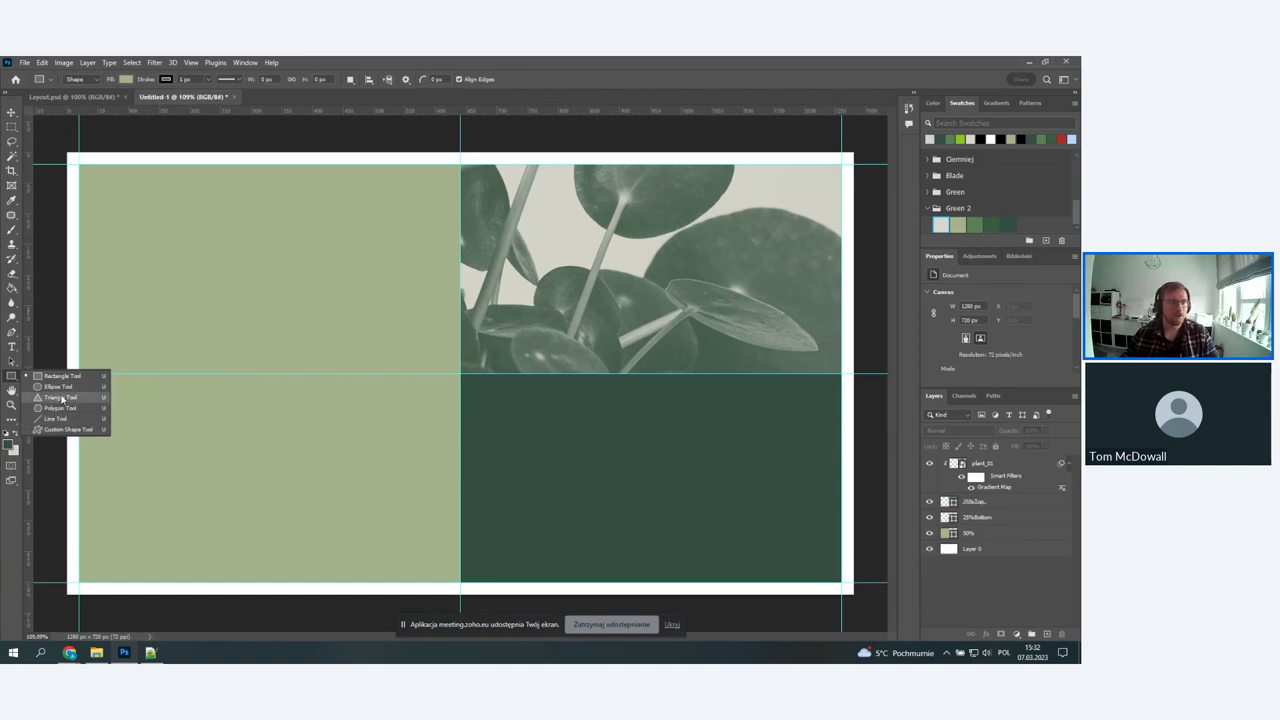
click(58, 386)
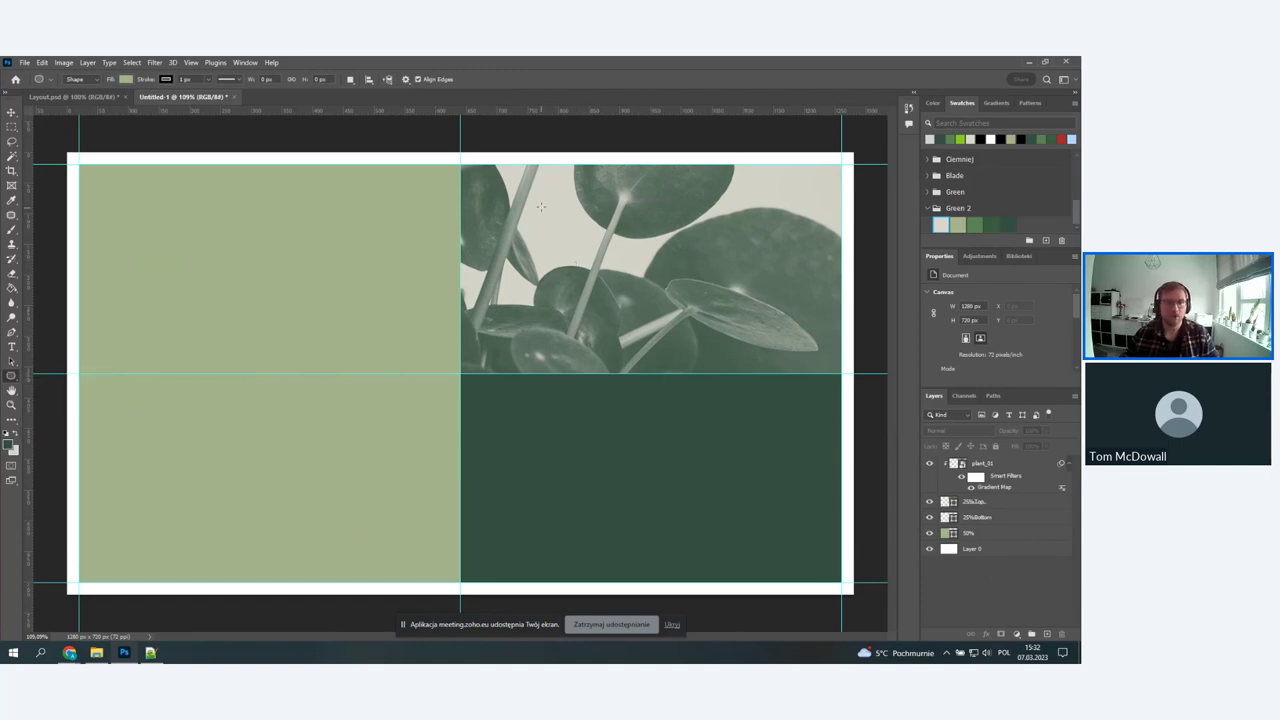
mouse_move(540, 206)
mouse_down()
mouse_move(603, 262)
mouse_move(563, 216)
mouse_up()
- Move the Ellipse 1 circle lower on the plant photo
click(12, 112)
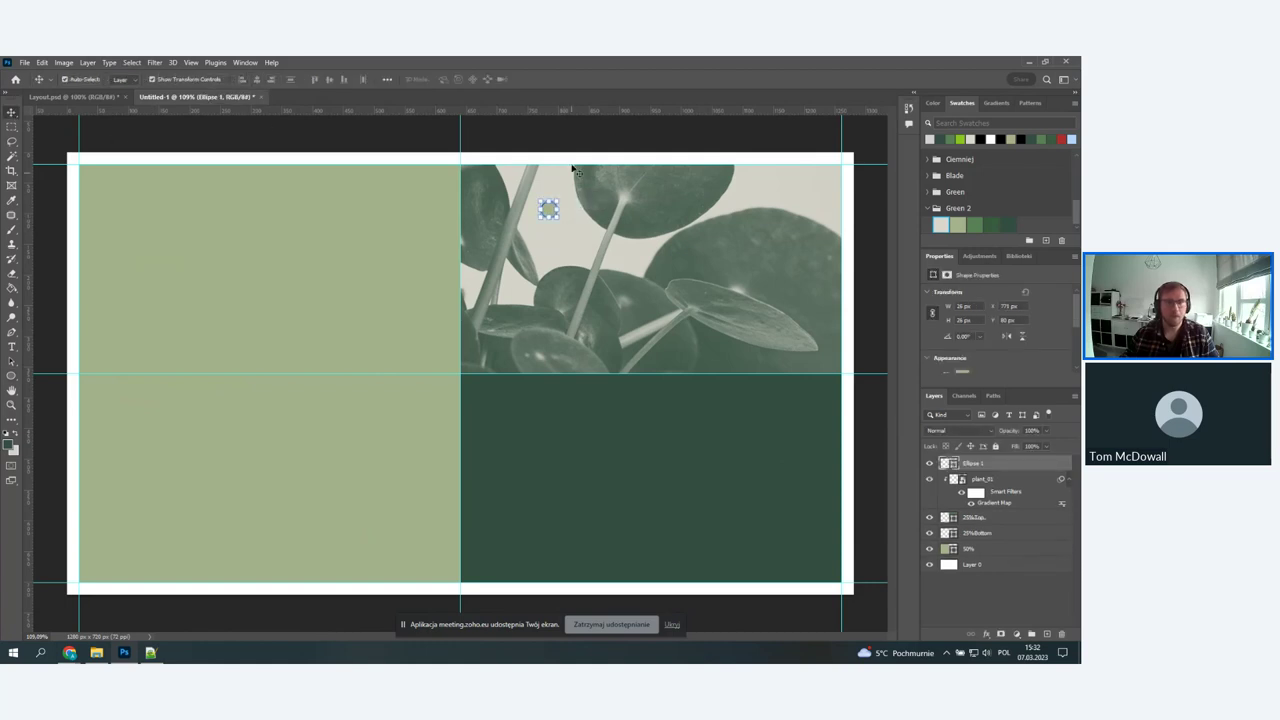
click(544, 211)
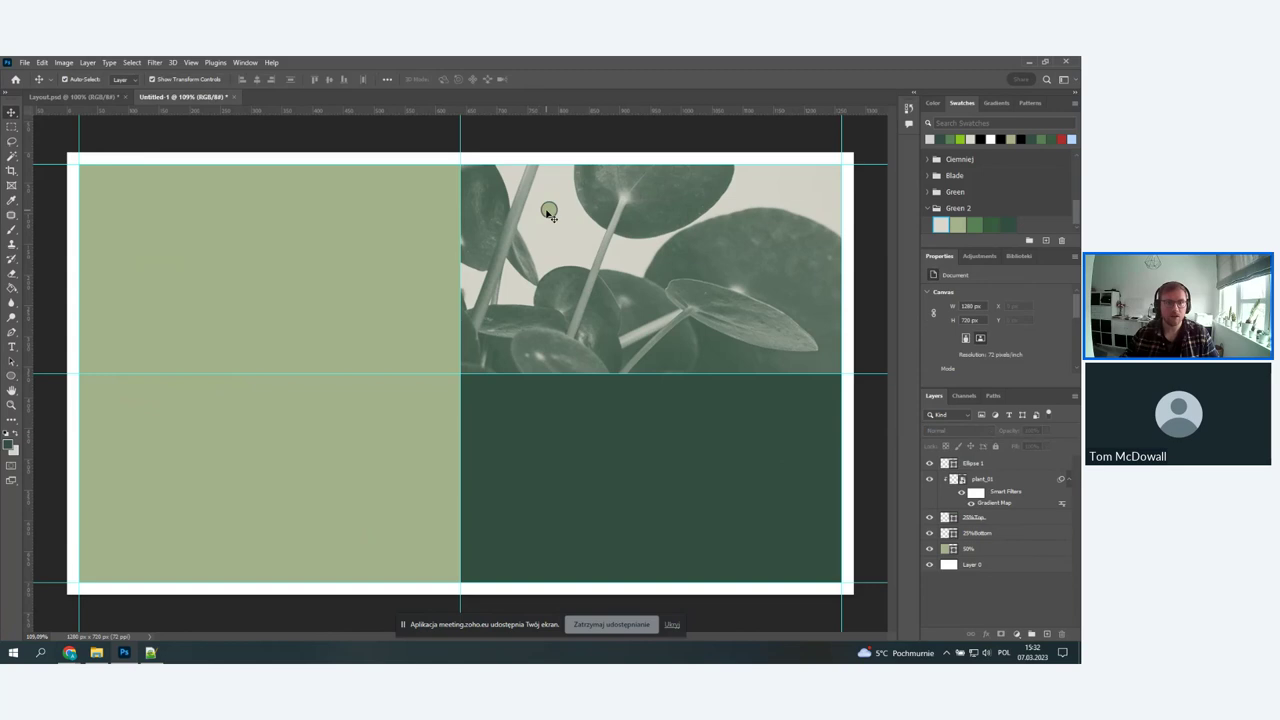
drag(548, 212, 565, 340)
scroll(567, 337, up, 6)
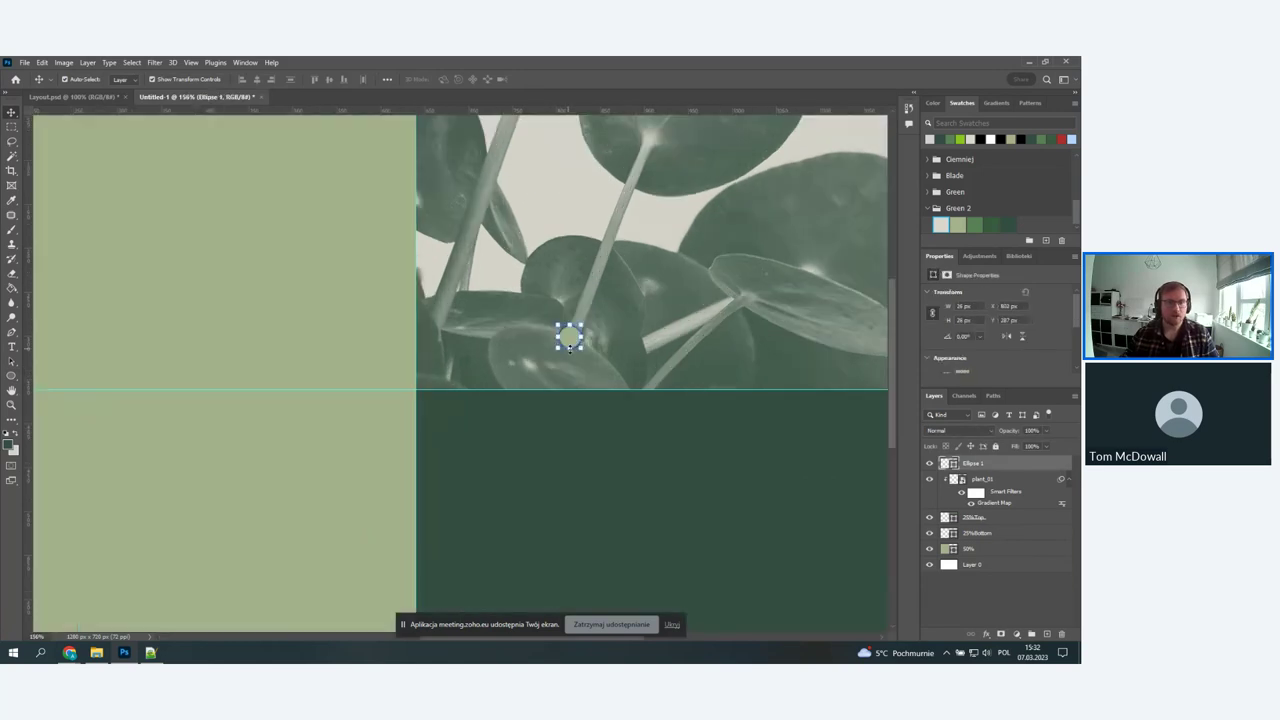
scroll(966, 340, down, 2)
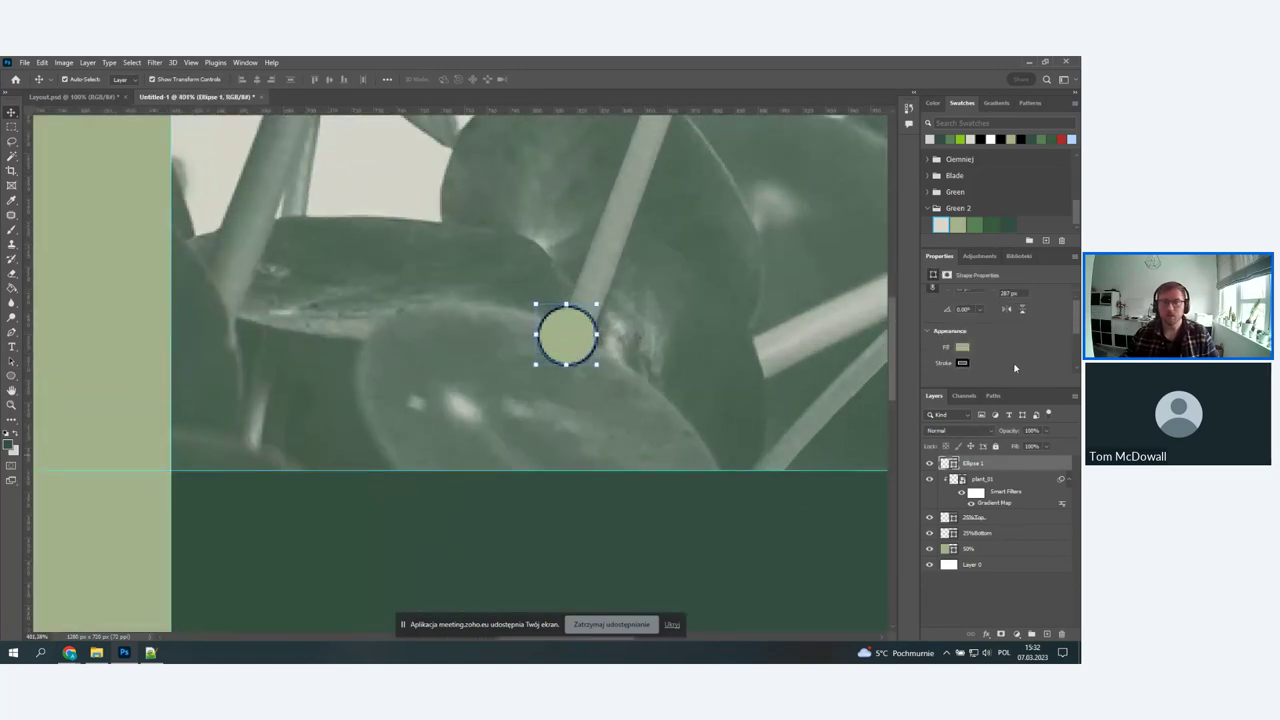
- Remove the circle's stroke, fill it light cream, and nudge it down-left over a leaf
click(963, 337)
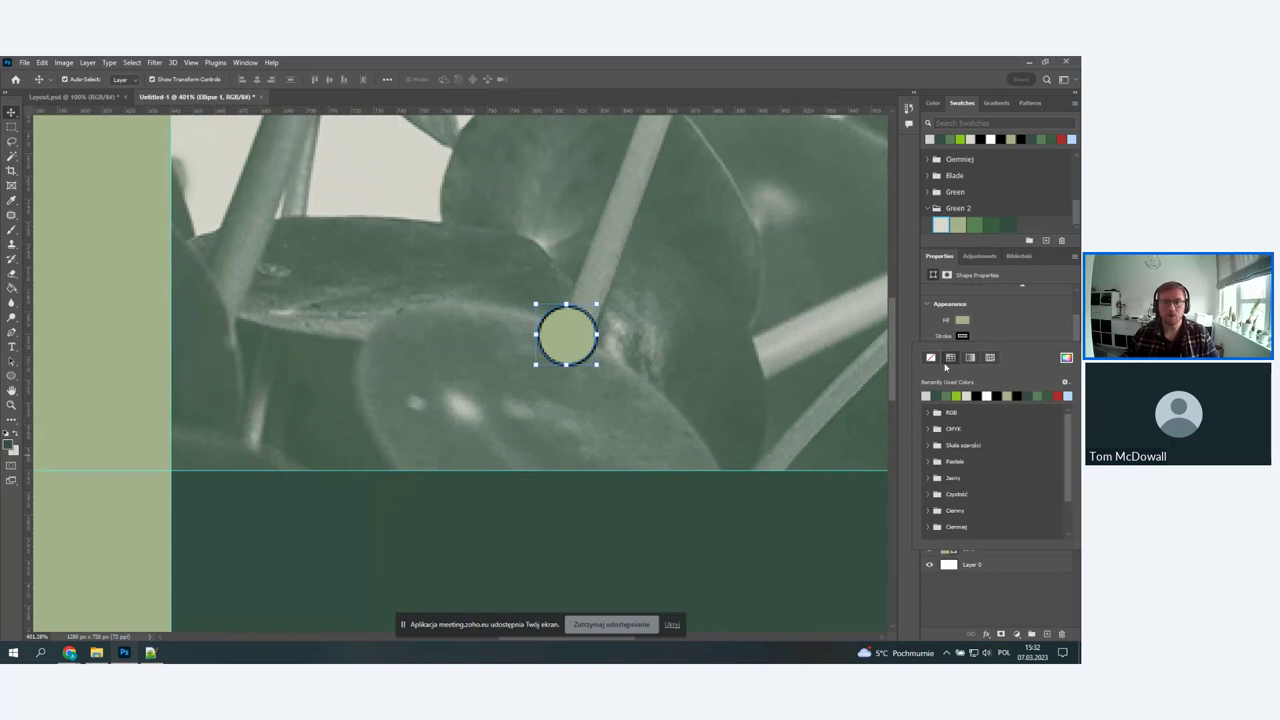
click(931, 357)
click(986, 320)
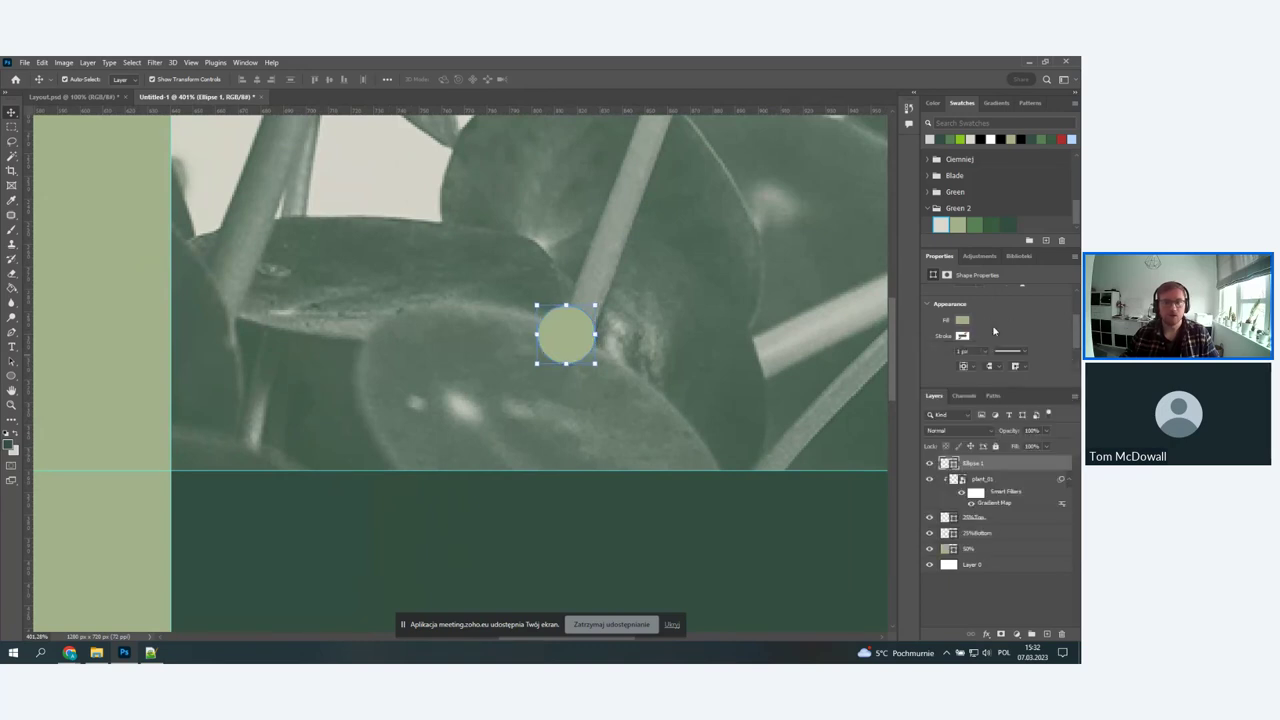
click(940, 224)
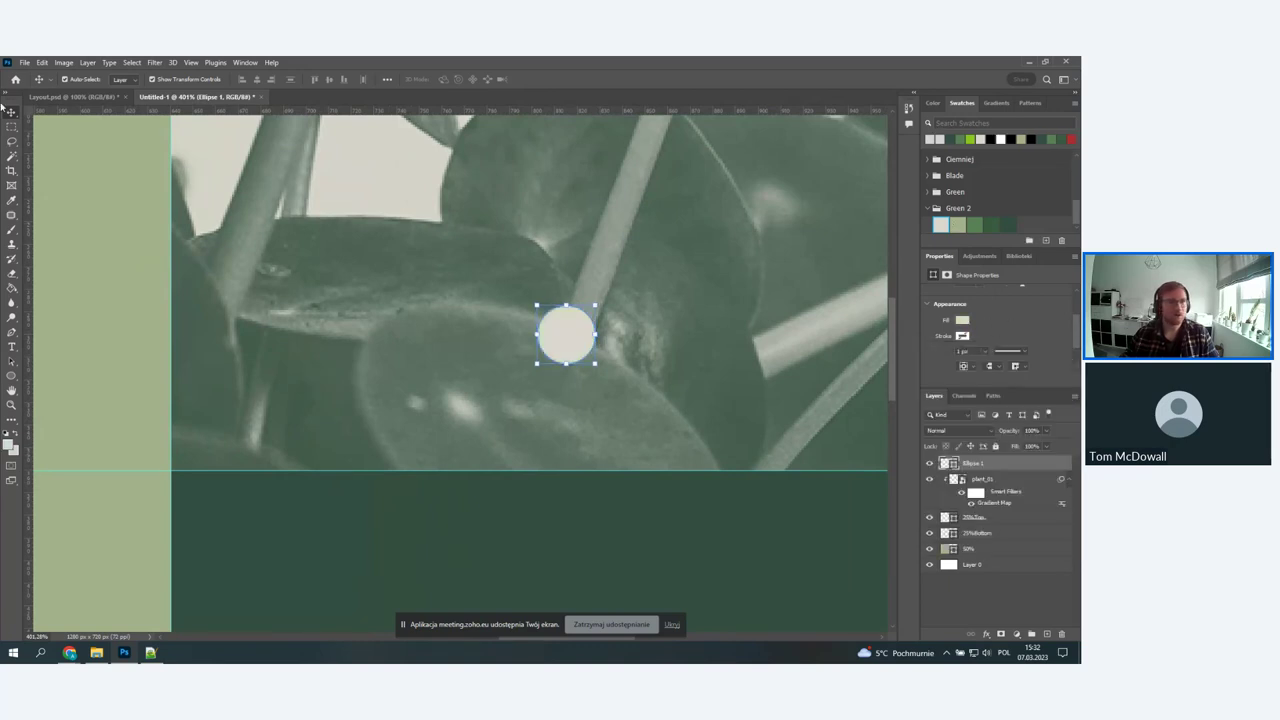
drag(552, 357, 515, 393)
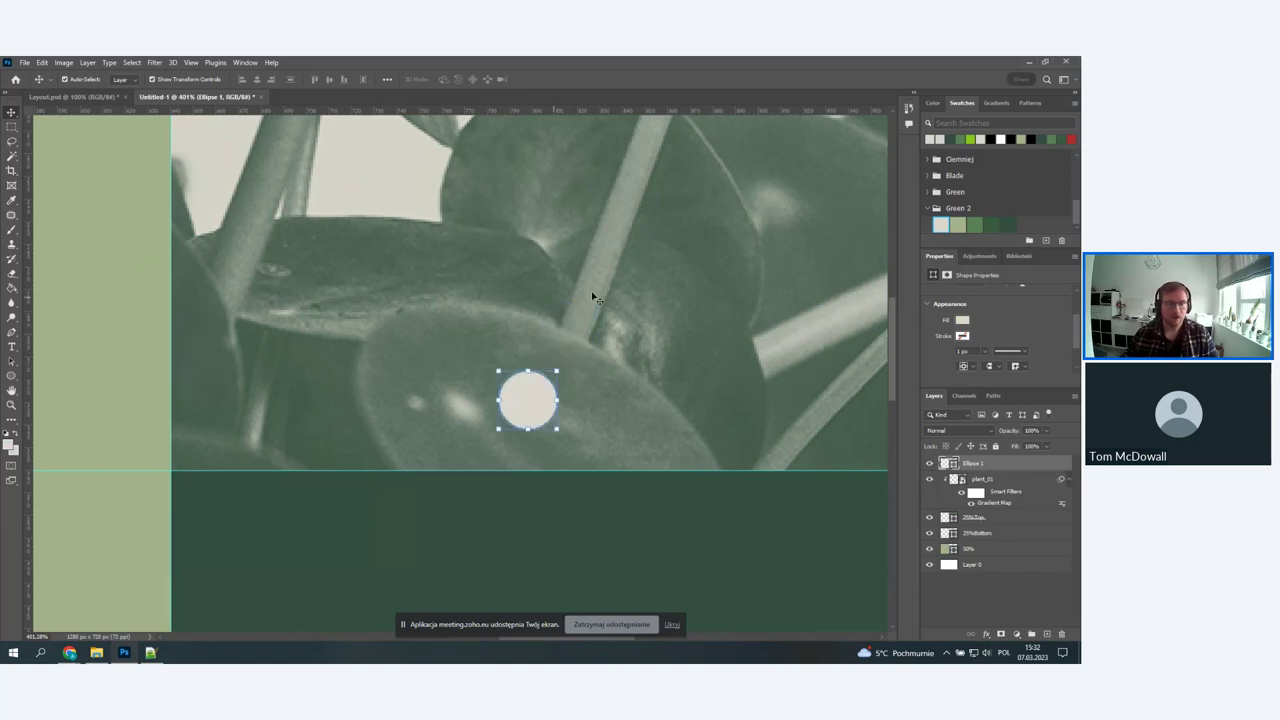
scroll(591, 300, down, 1)
scroll(710, 341, up, 1)
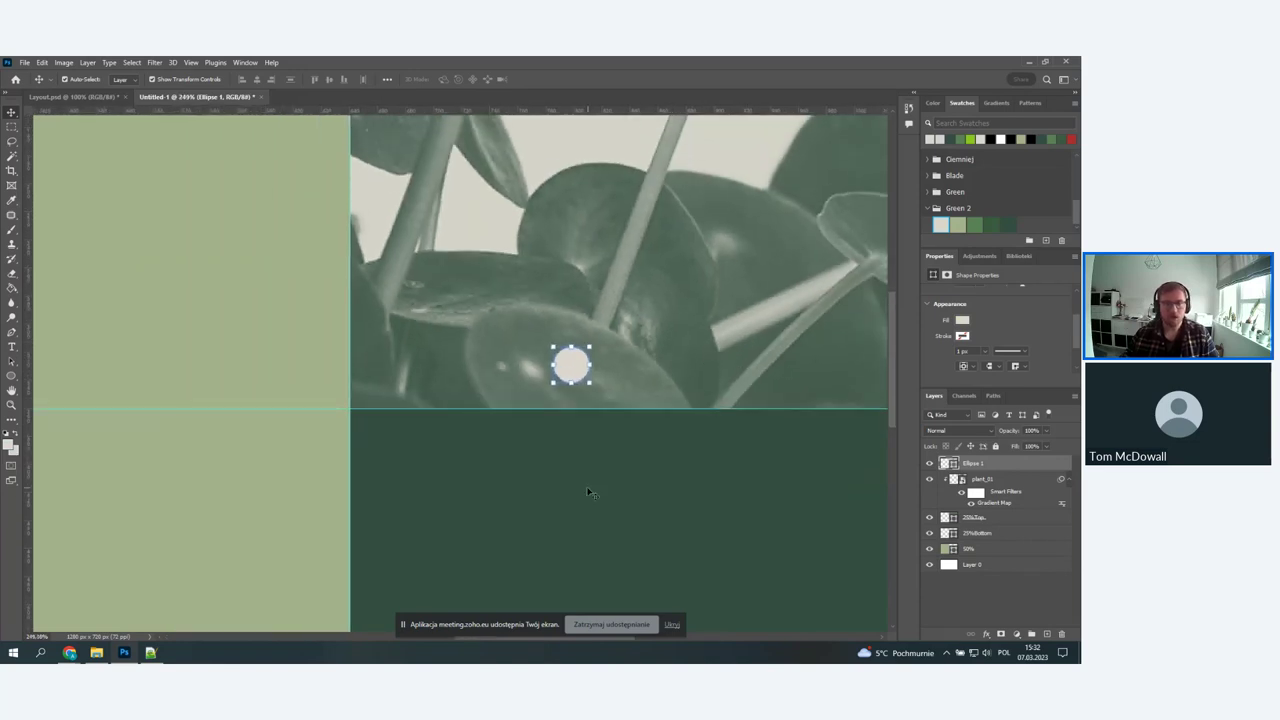
- Alt-drag copies of the cream dot to the right to form a row across the plant photo
right_click(1002, 464)
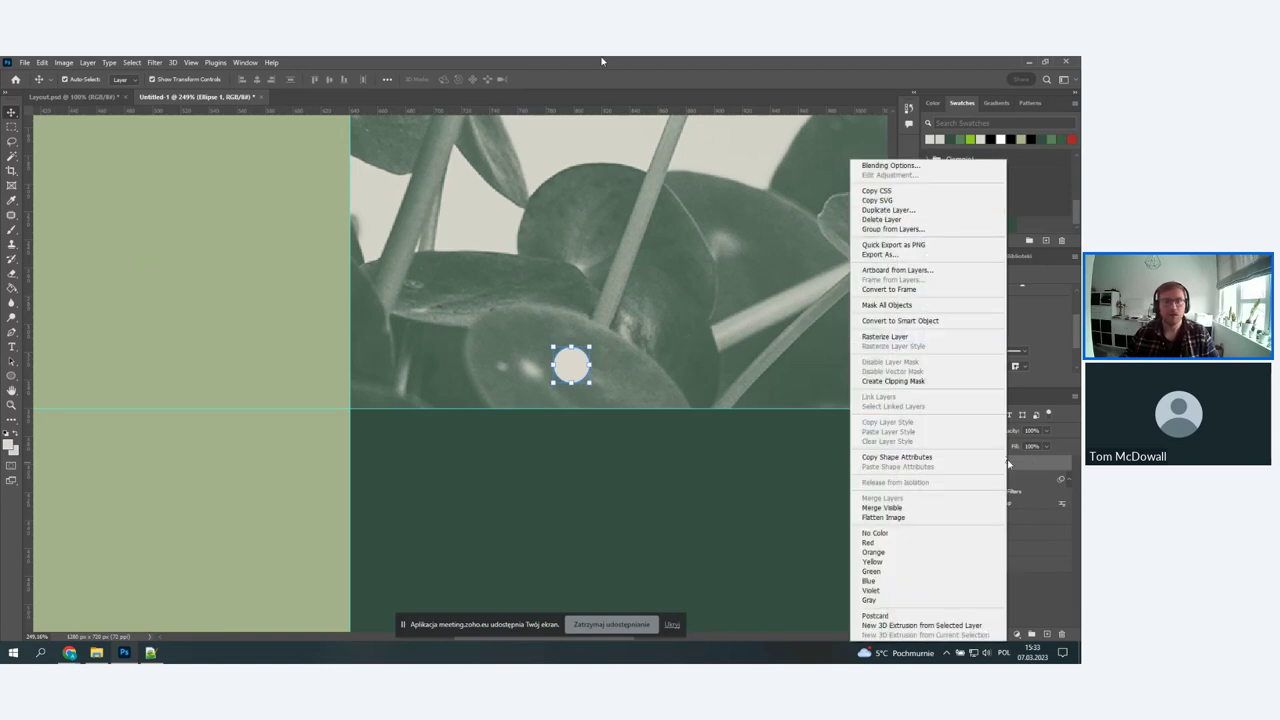
click(645, 156)
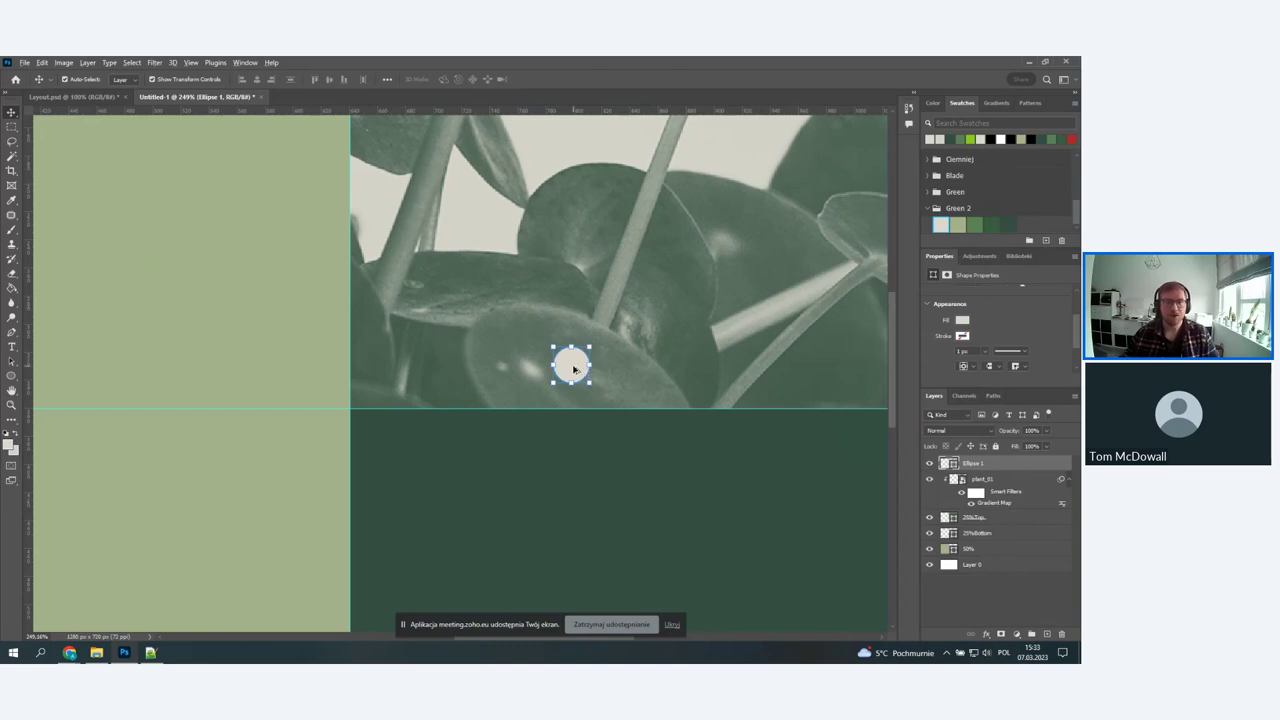
drag(575, 370, 621, 368)
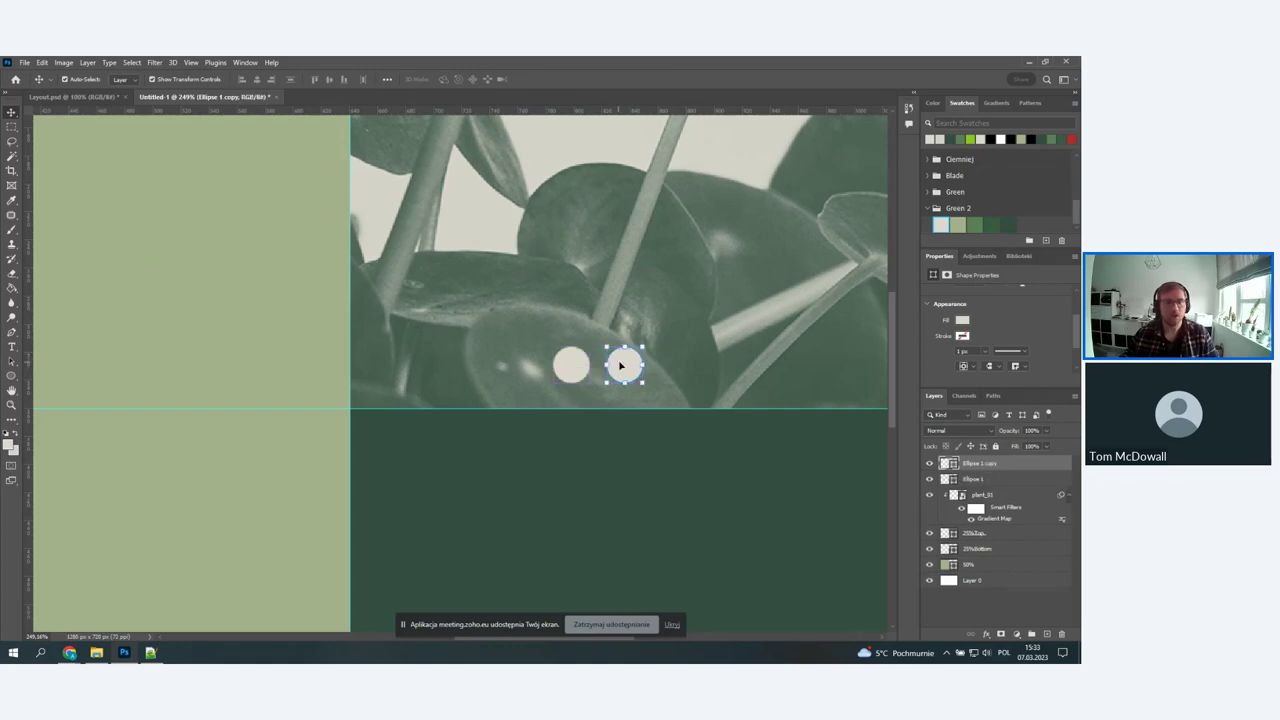
drag(629, 375, 680, 372)
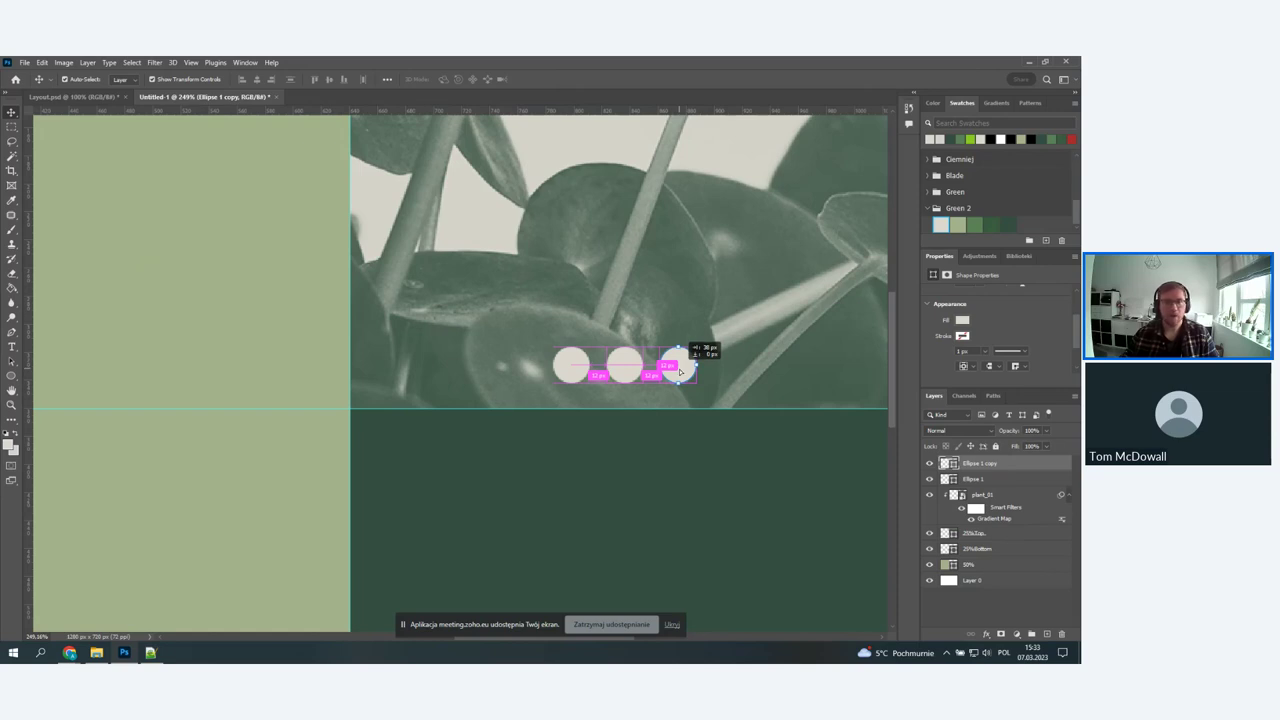
drag(680, 372, 779, 377)
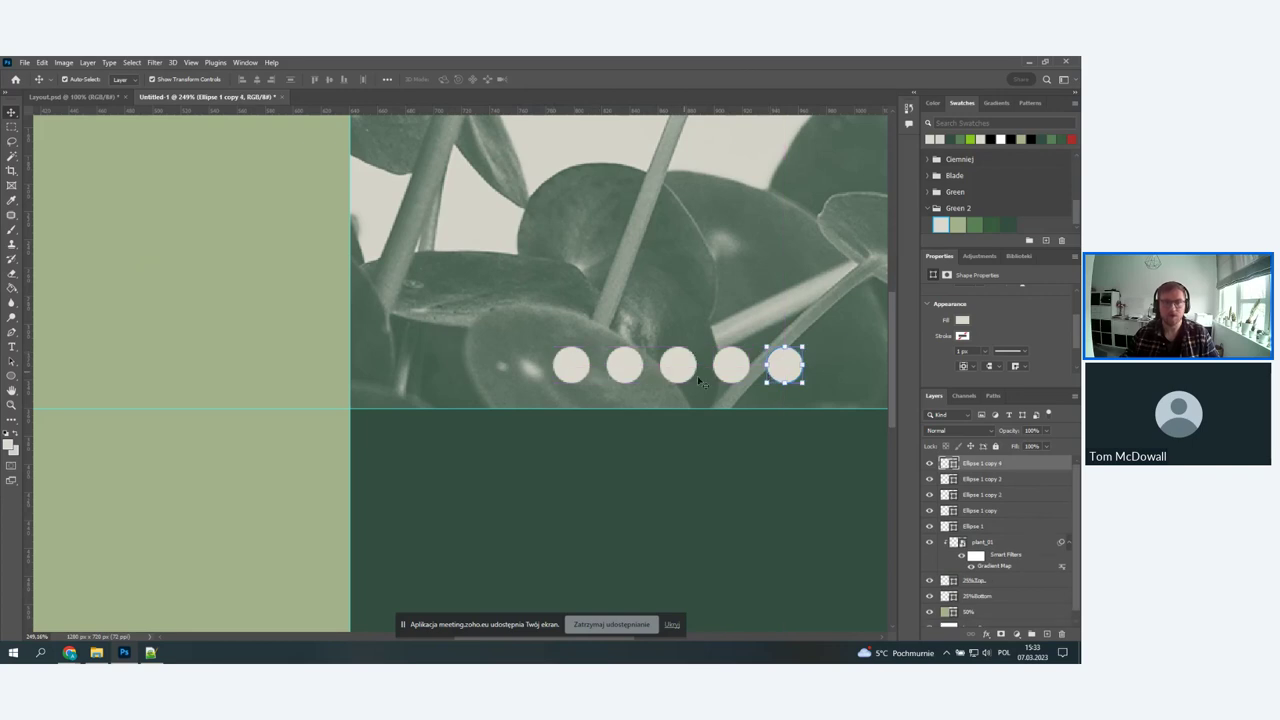
scroll(720, 385, down, 2)
scroll(690, 384, up, 4)
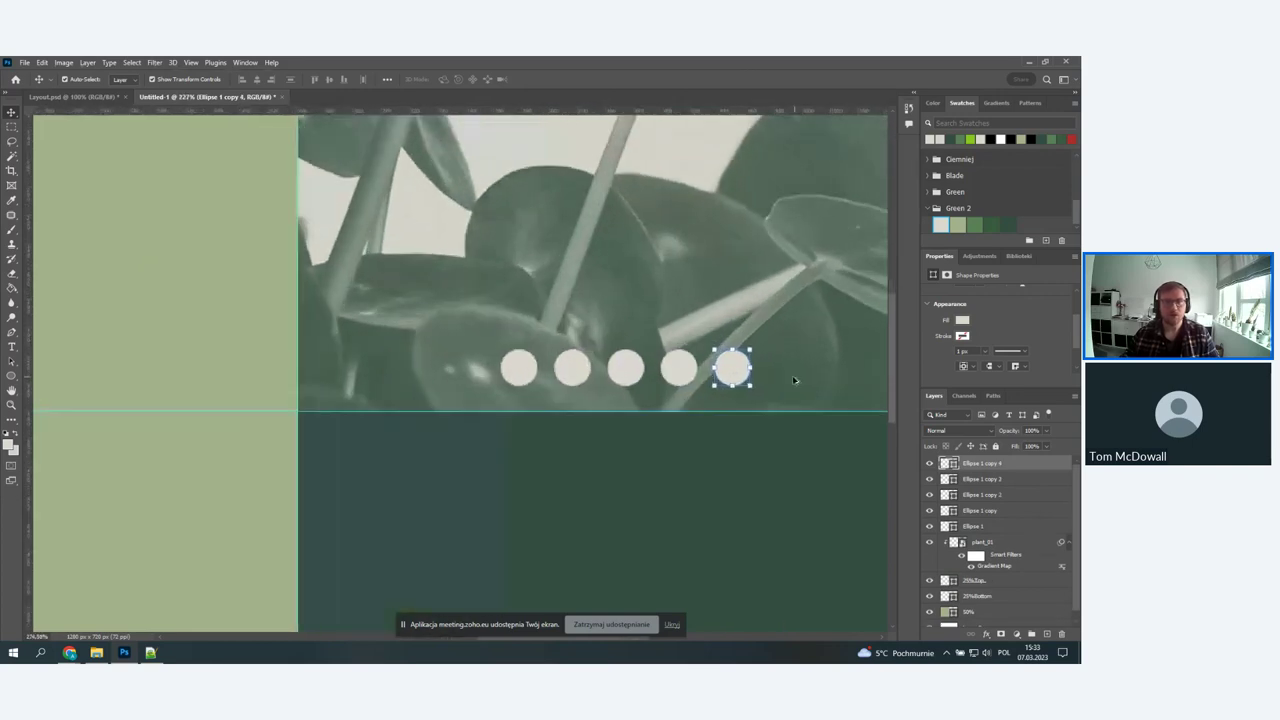
- Reposition the five cream dots into a rough row on the plant photo
drag(731, 371, 769, 371)
shift+click(660, 367)
drag(660, 367, 700, 370)
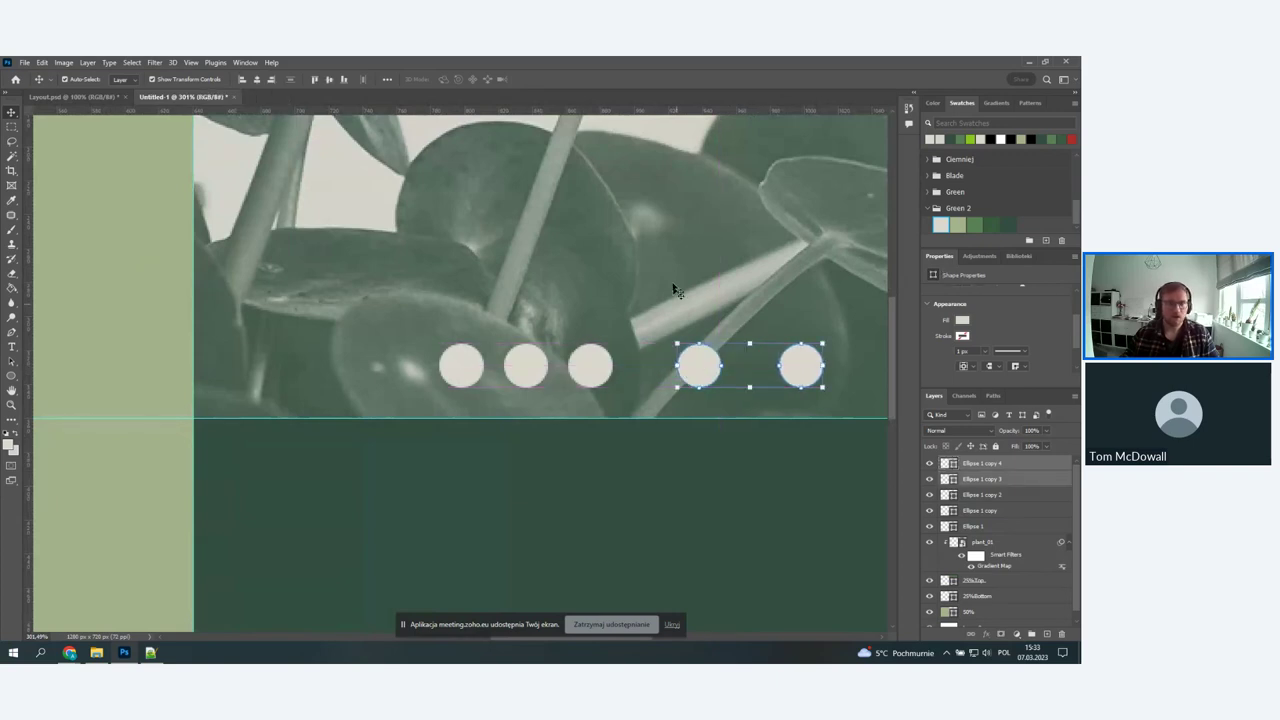
drag(577, 354, 627, 296)
drag(527, 357, 552, 312)
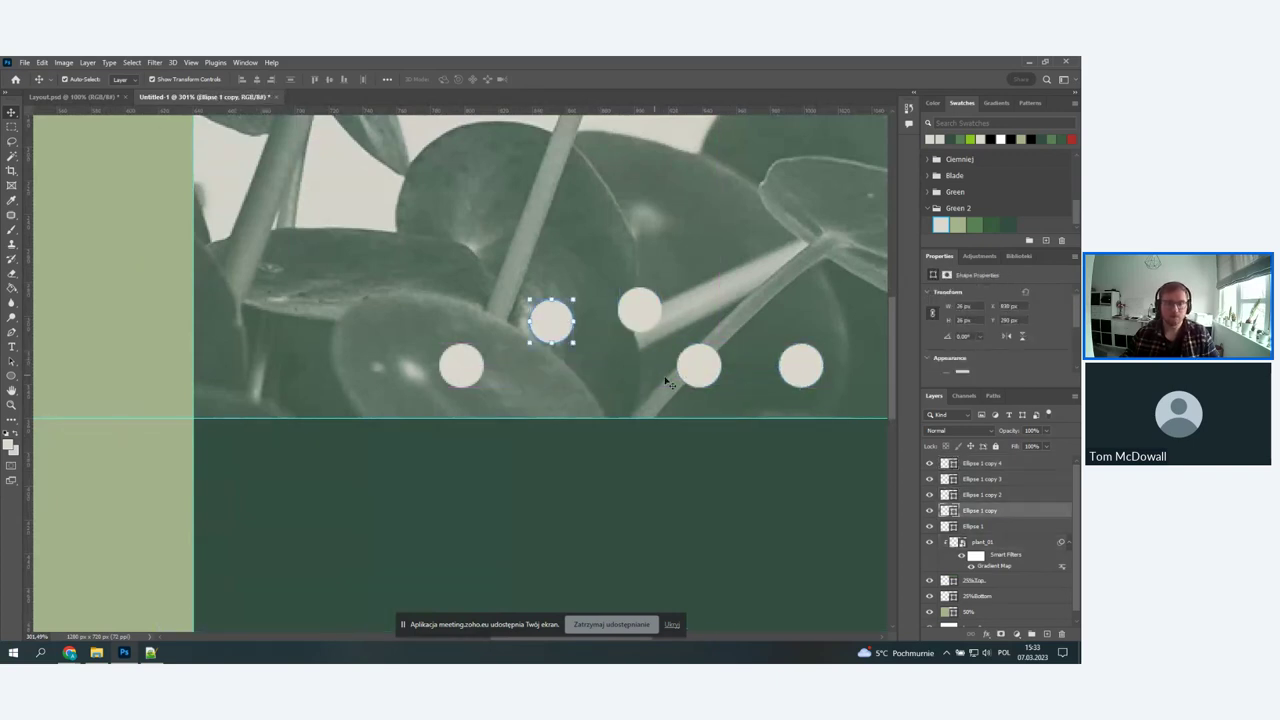
drag(703, 363, 717, 342)
drag(785, 367, 702, 359)
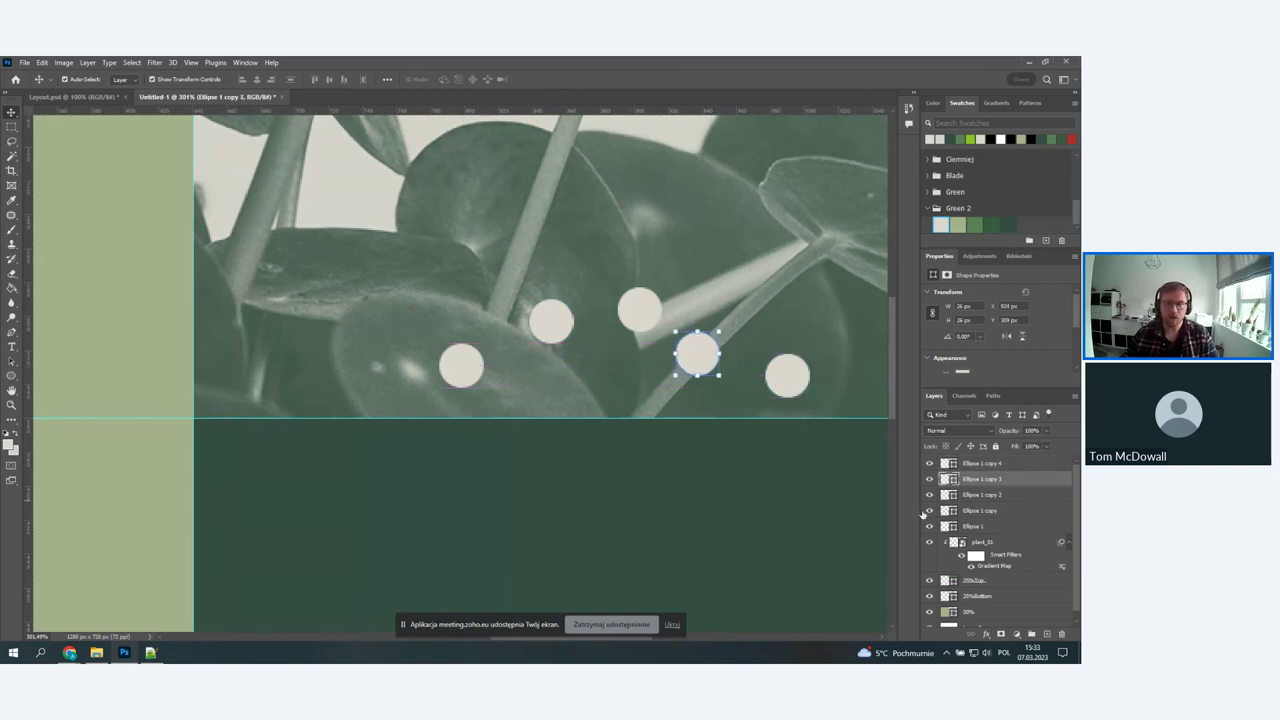
- Select all five dot layers, align their bottoms and distribute them evenly across
click(984, 531)
ctrl+click(985, 510)
ctrl+click(985, 494)
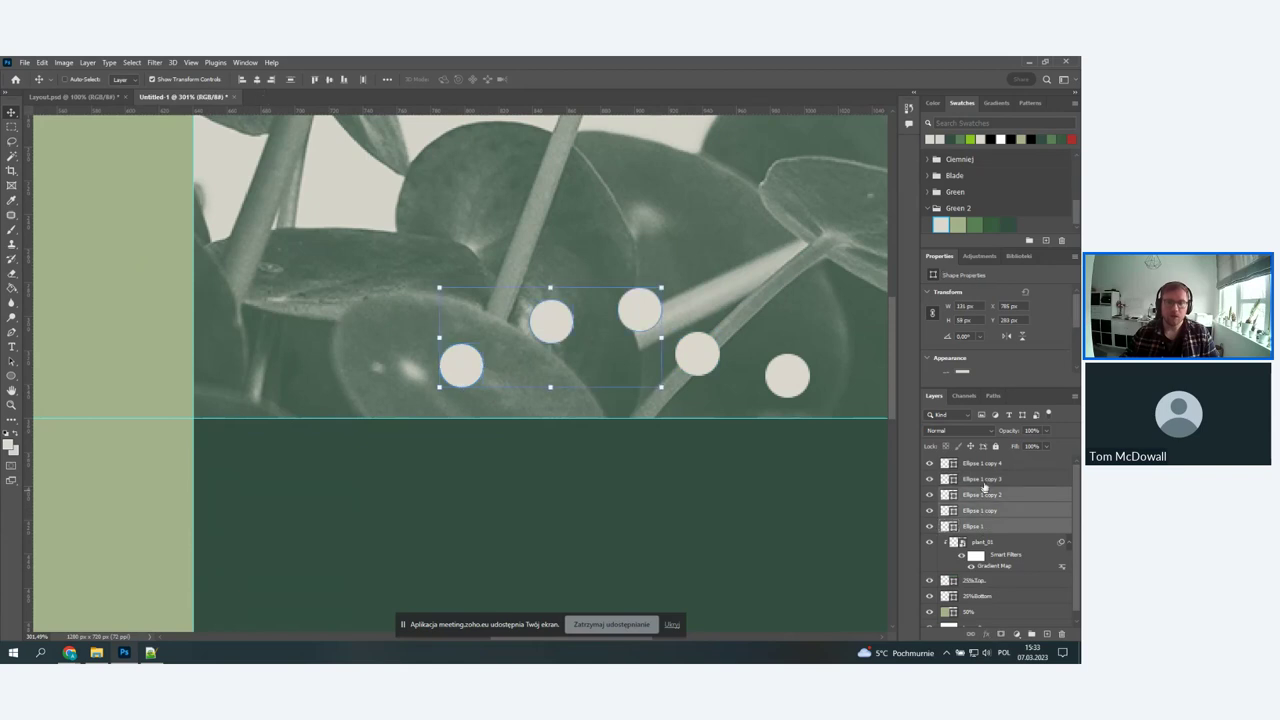
ctrl+click(985, 479)
ctrl+click(985, 464)
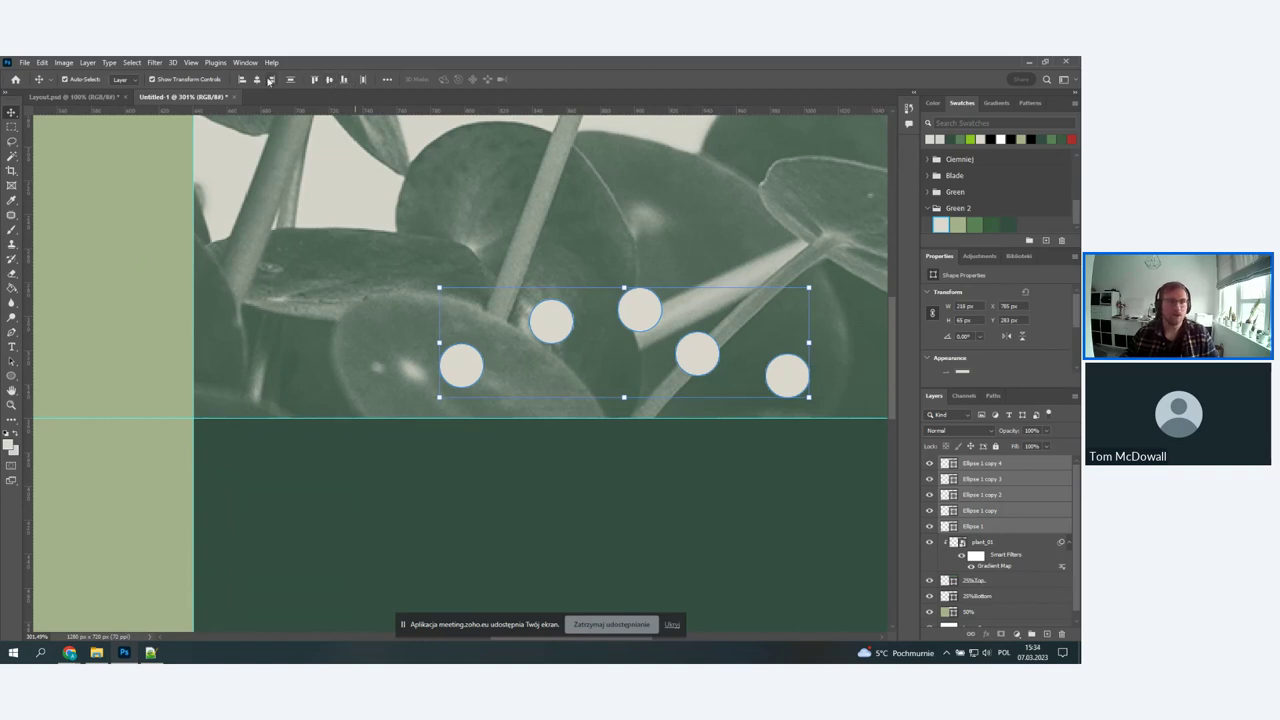
click(344, 80)
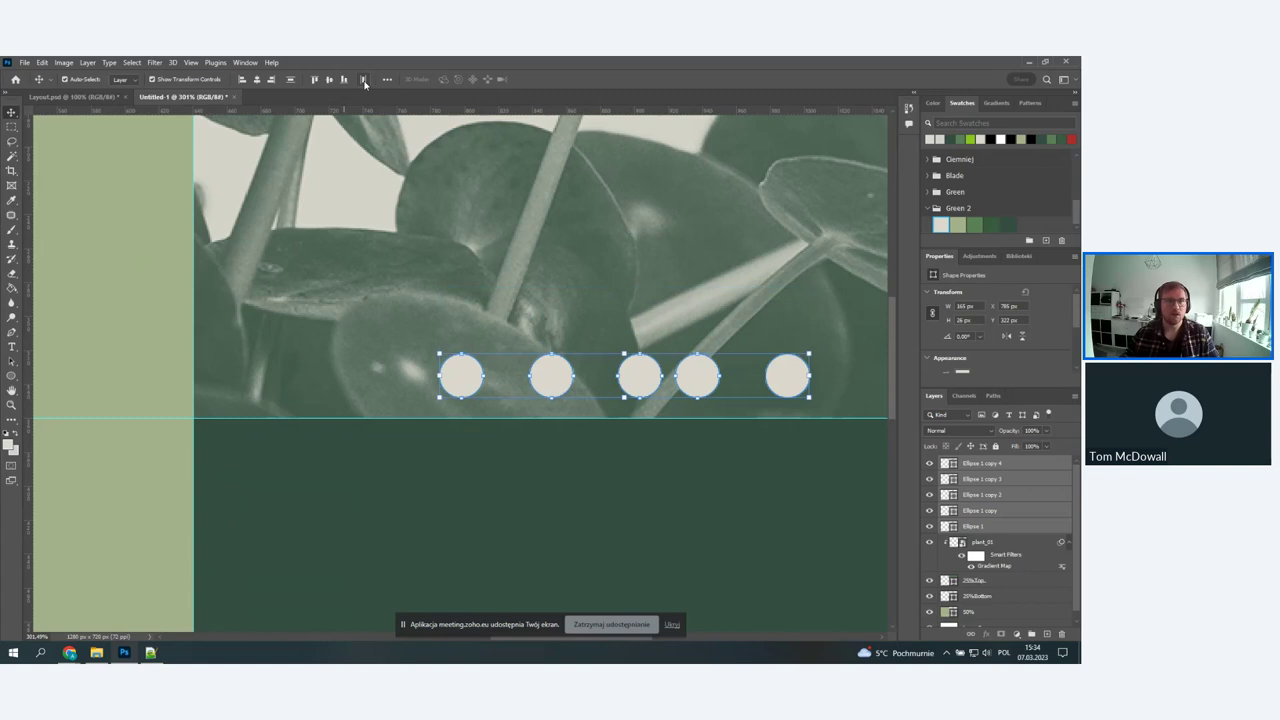
click(364, 84)
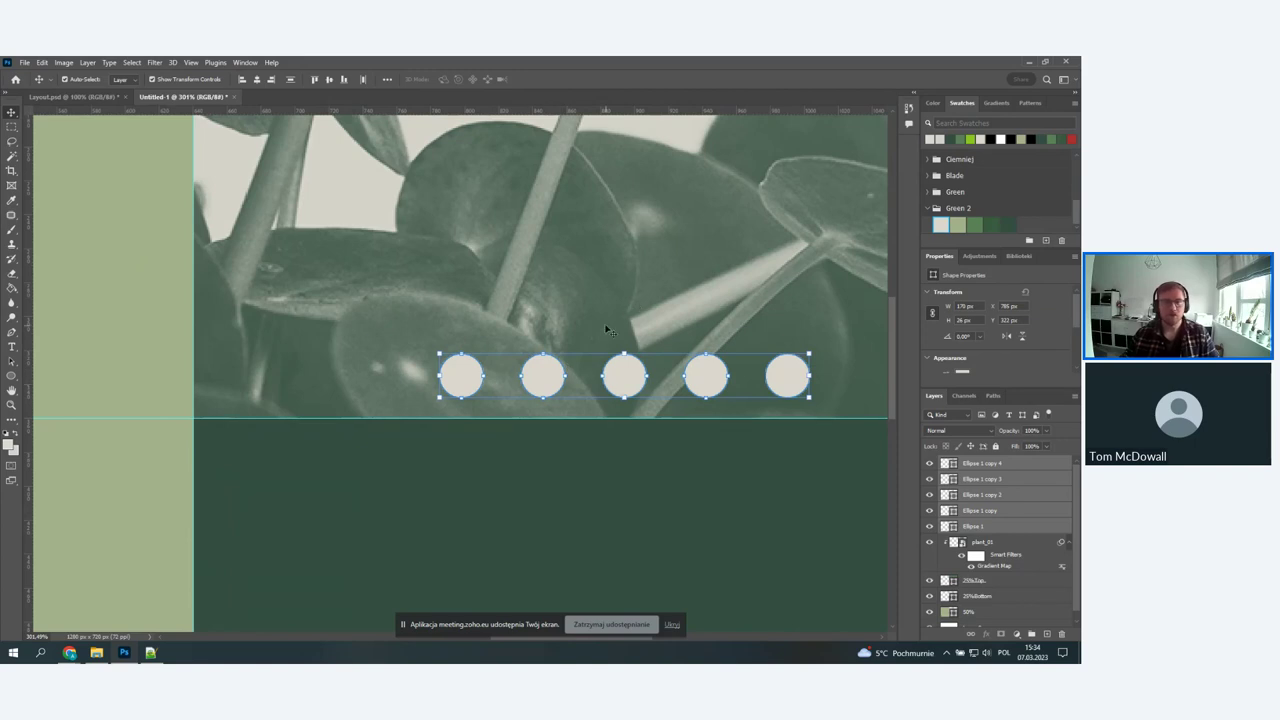
- Rename the first three ellipse layers dot1, dot2 and dot3
click(536, 318)
double_click(1003, 530)
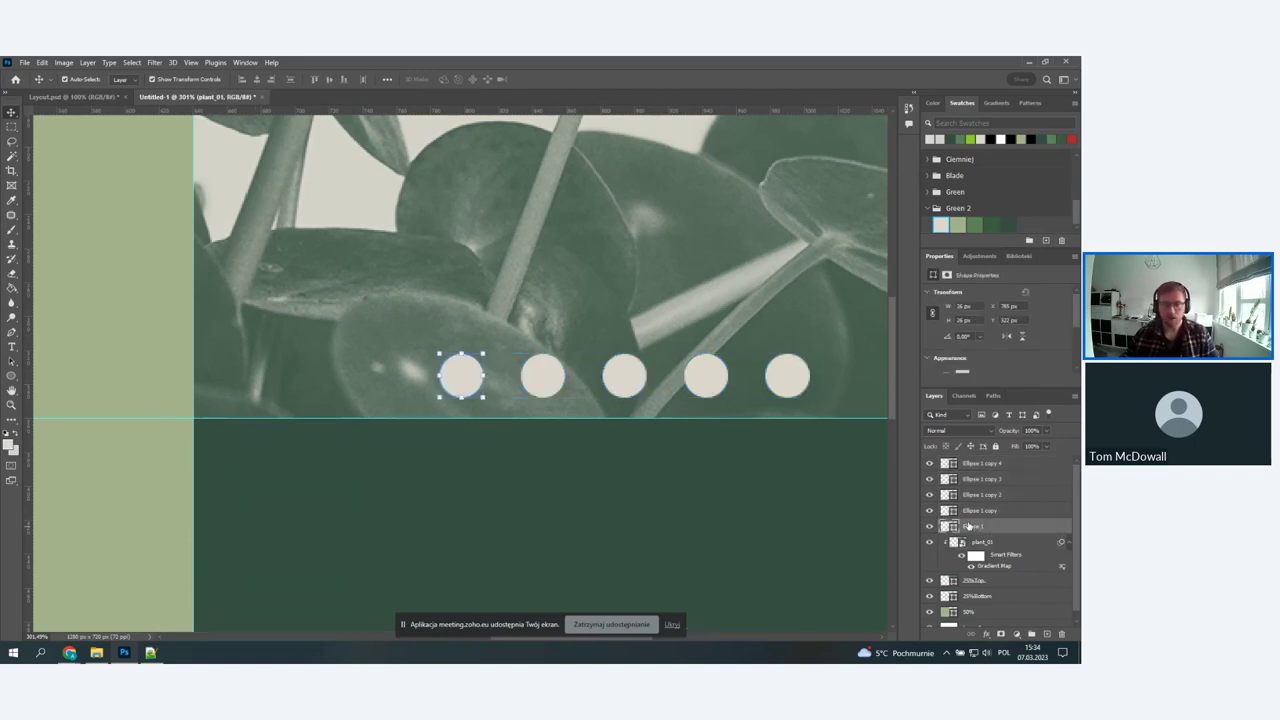
text(dot)
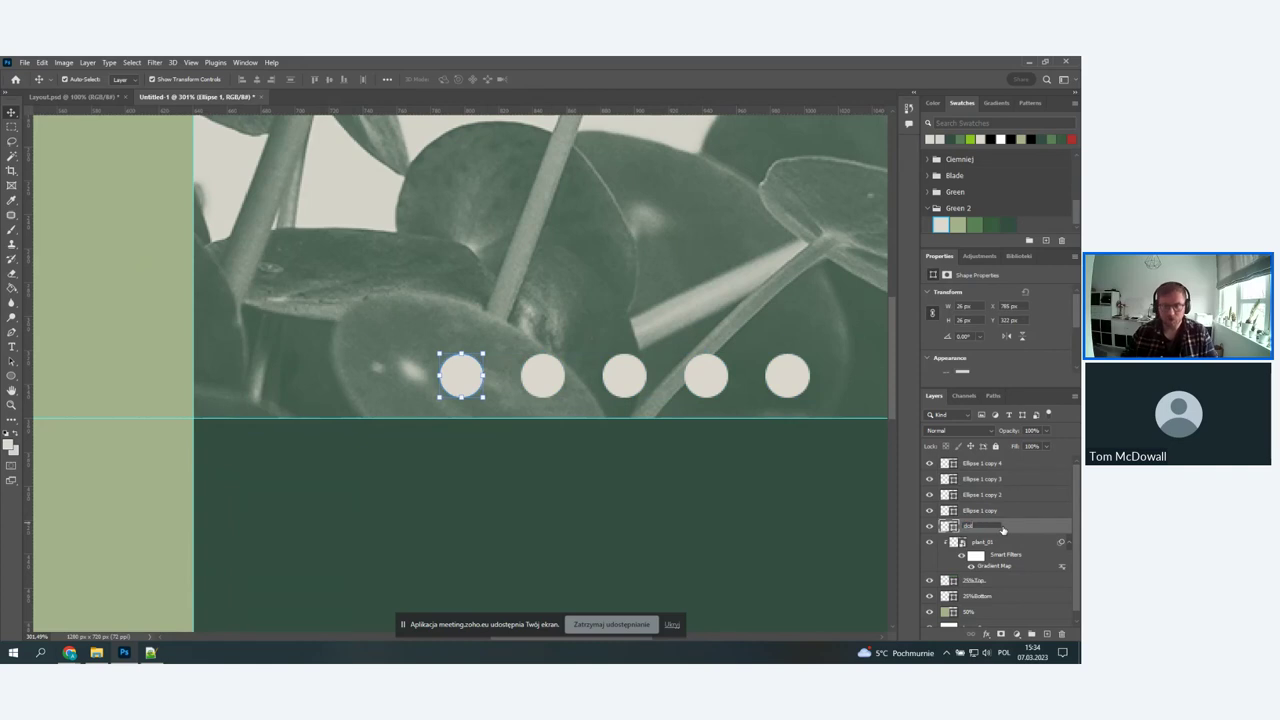
text(1)
double_click(980, 510)
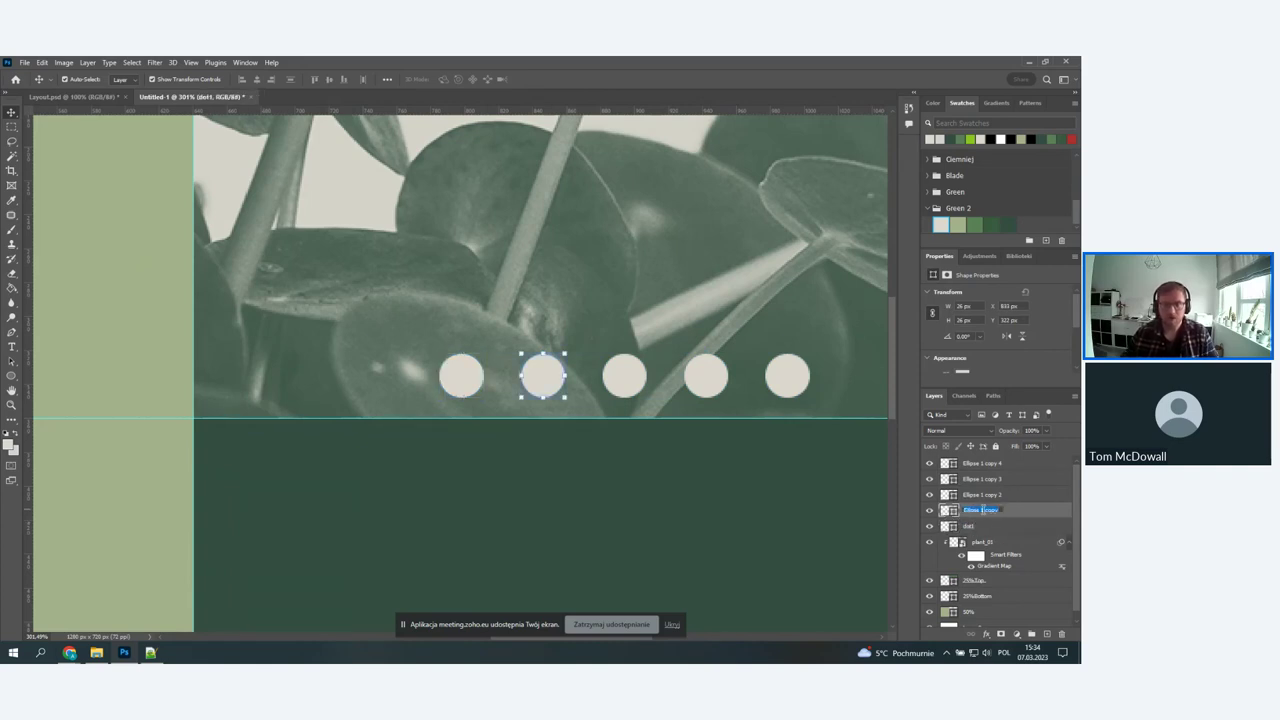
text(dot2)
double_click(982, 495)
text(dot3)
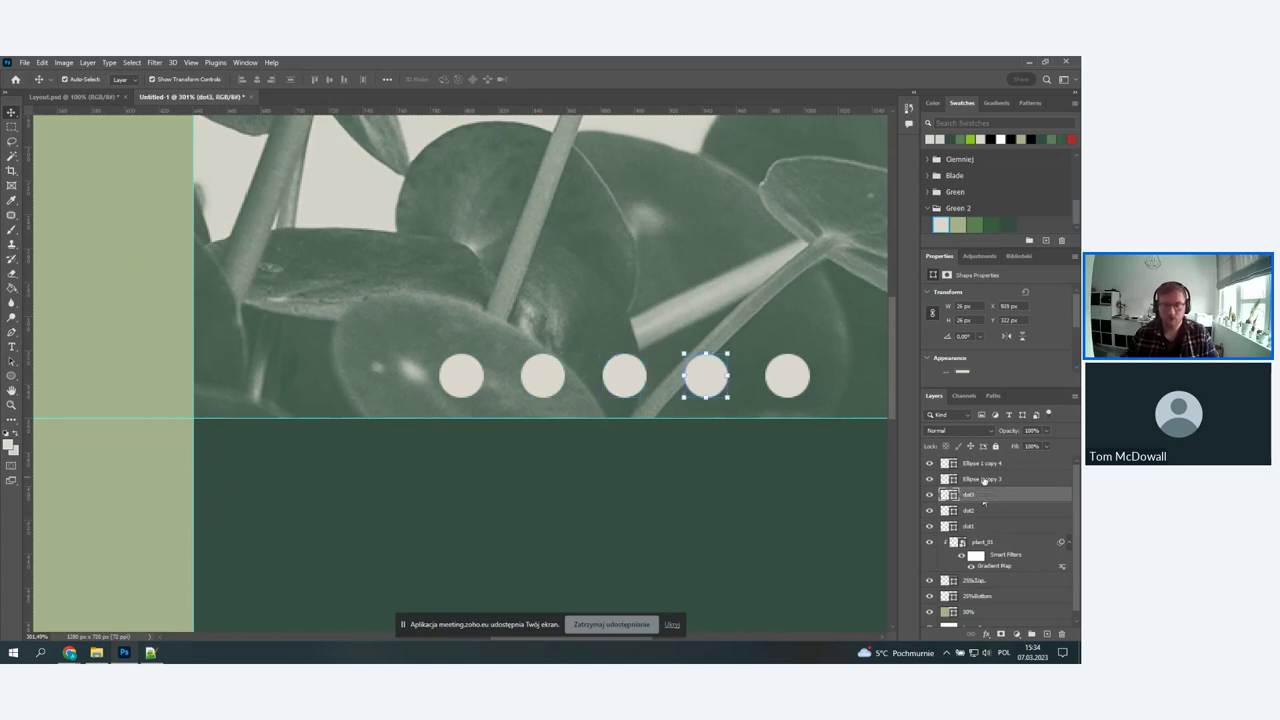
- Rename the remaining two ellipse layers dot4 and dot5
double_click(982, 479)
text(dot4)
double_click(982, 463)
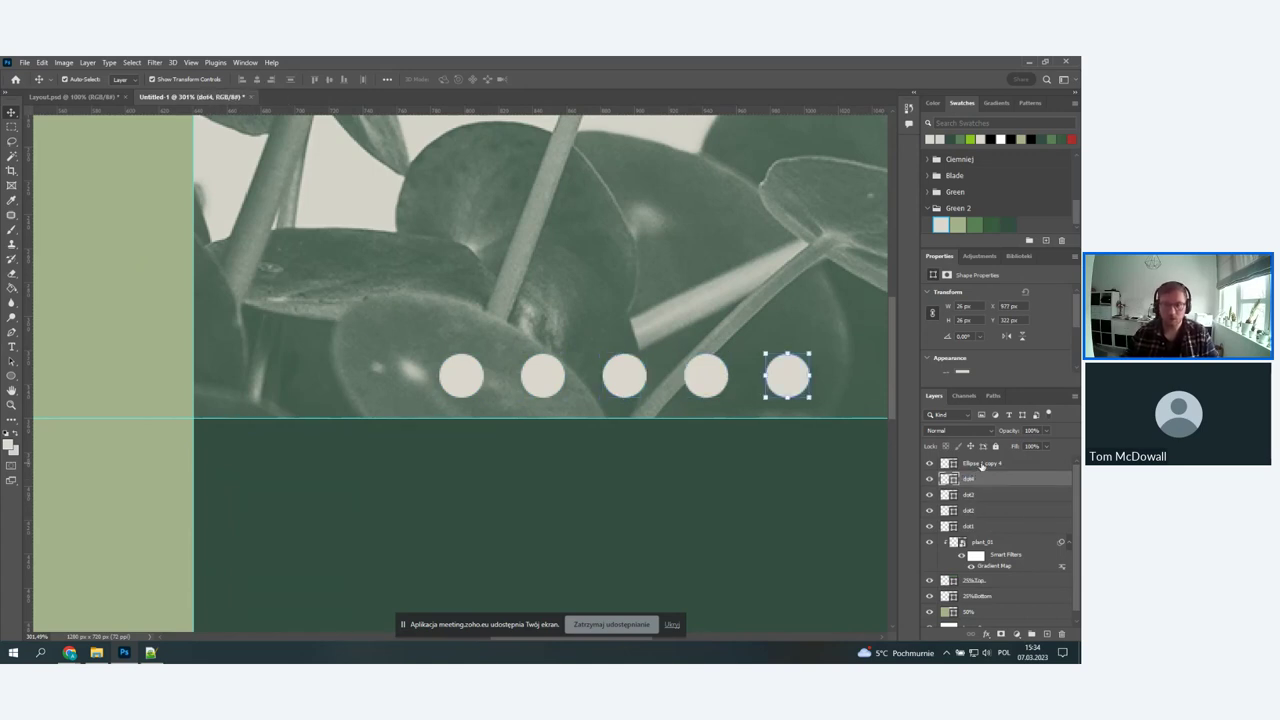
text(dot5)
key(Return)
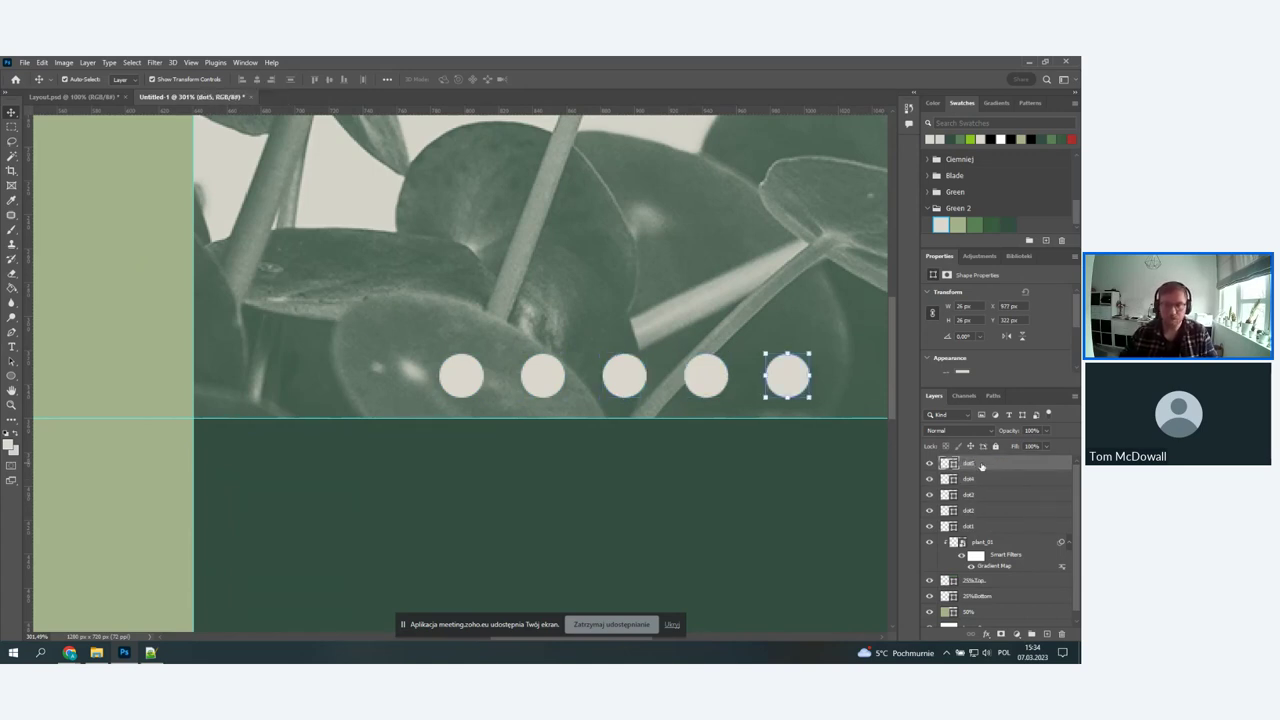
scroll(640, 310, down, 5)
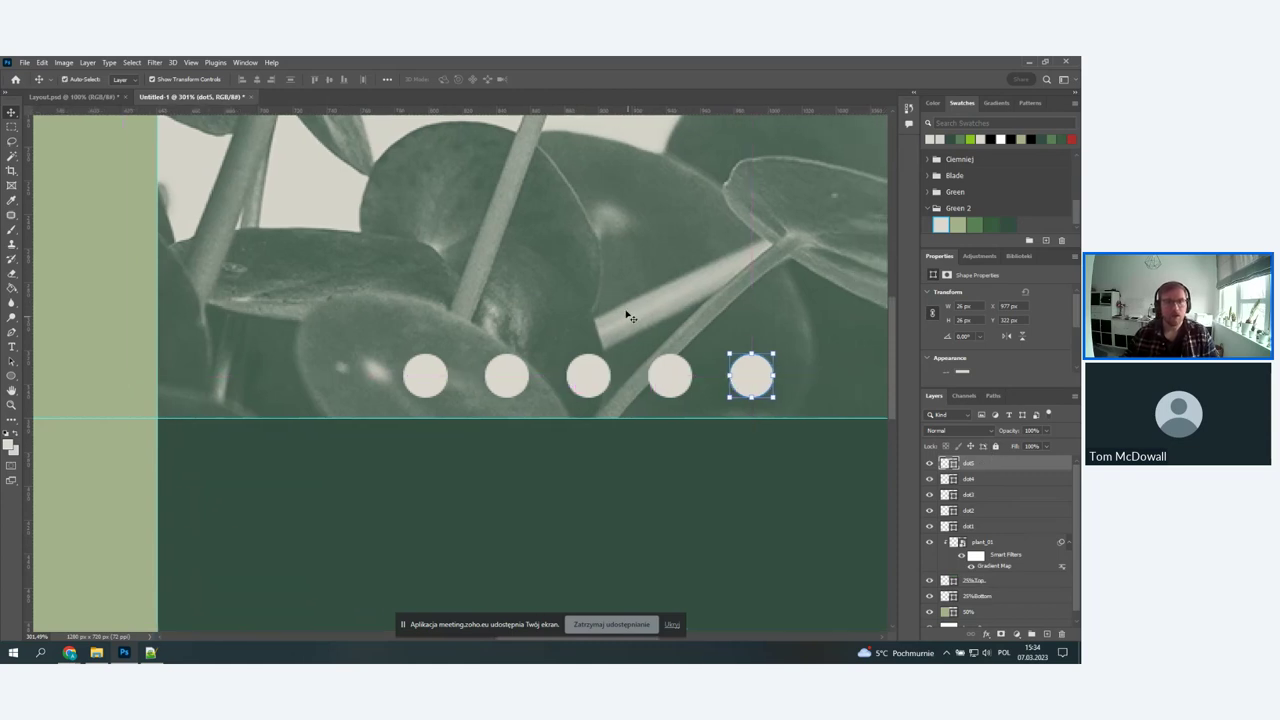
scroll(717, 344, up, 3)
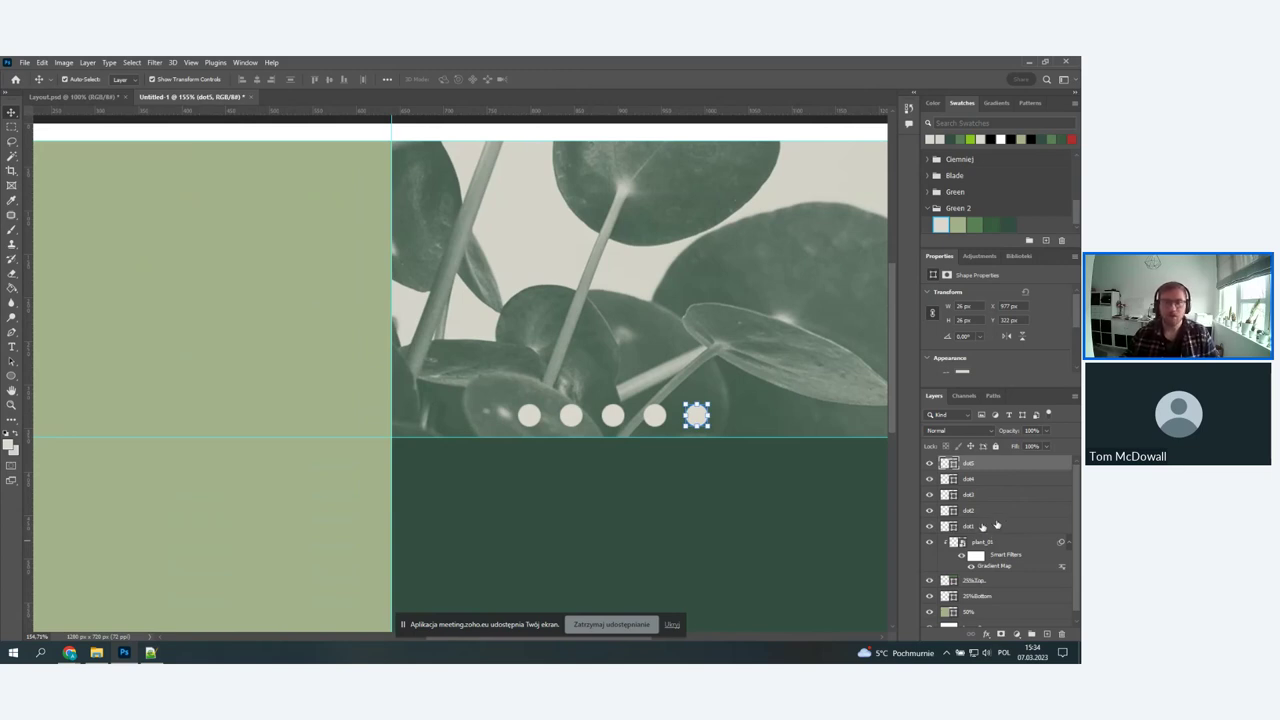
scroll(981, 530, down, 1)
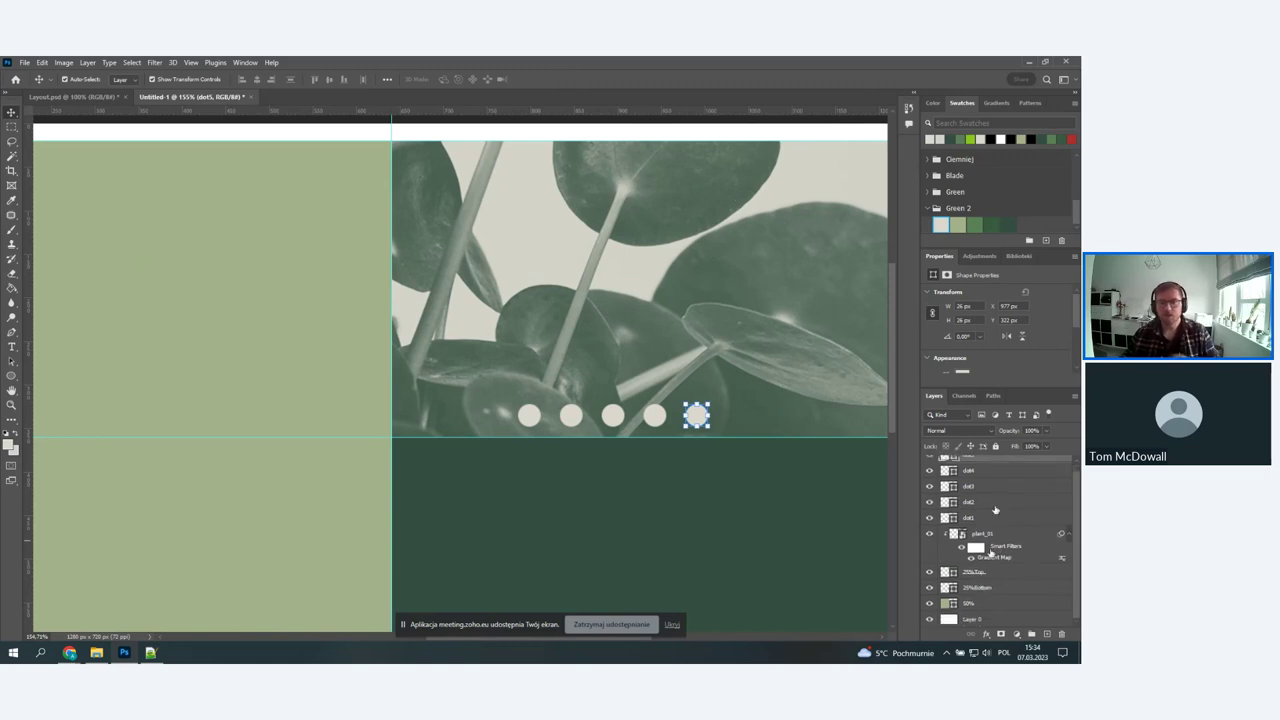
scroll(990, 510, up, 1)
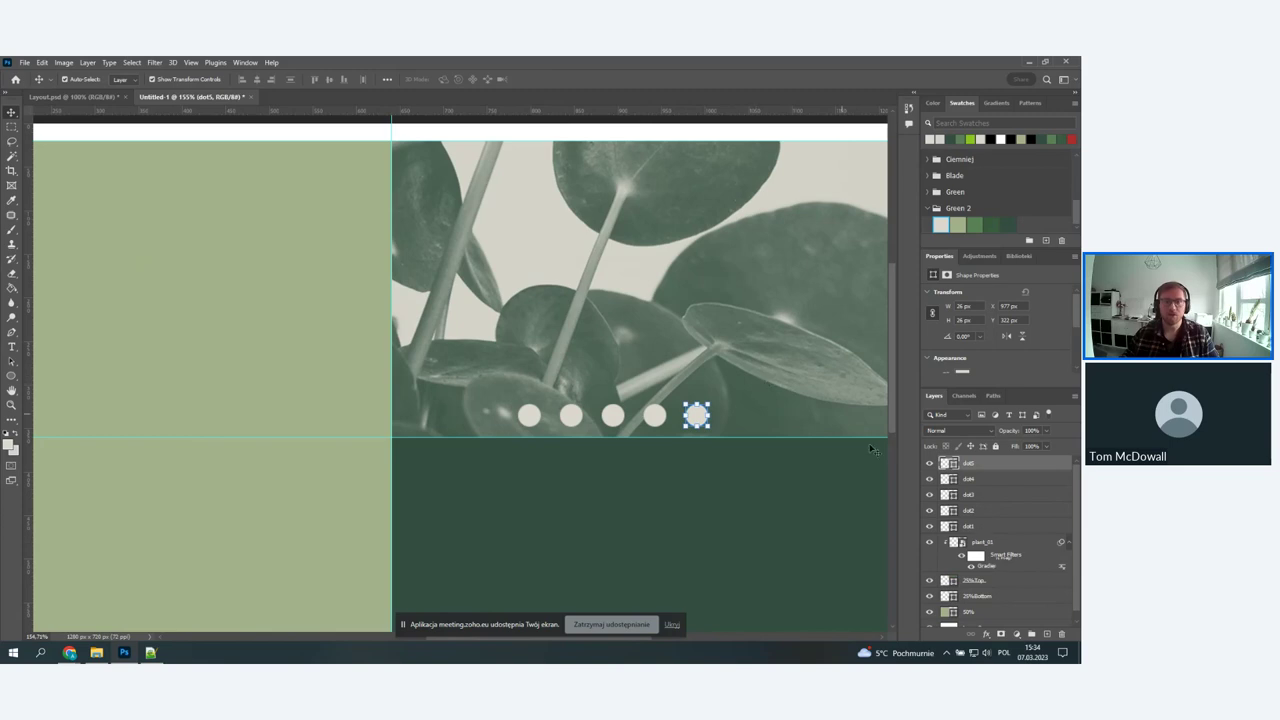
scroll(994, 534, down, 1)
scroll(994, 534, up, 1)
scroll(993, 536, down, 1)
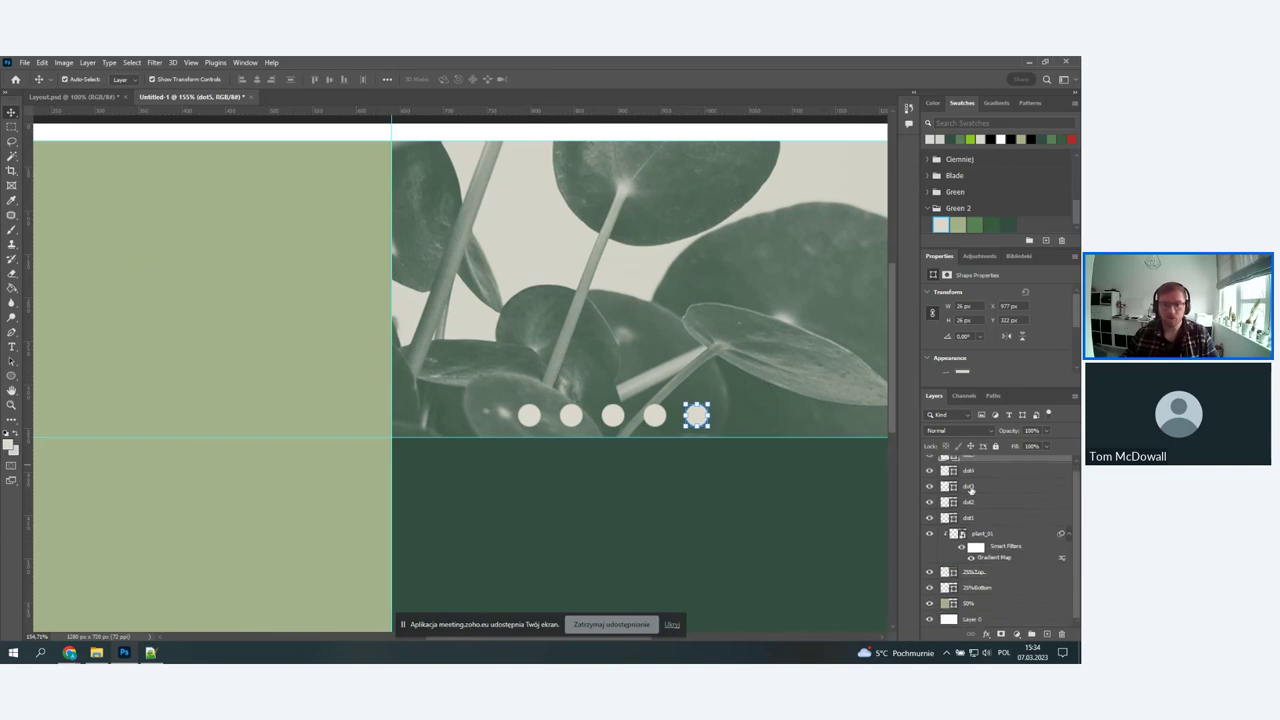
scroll(991, 540, up, 1)
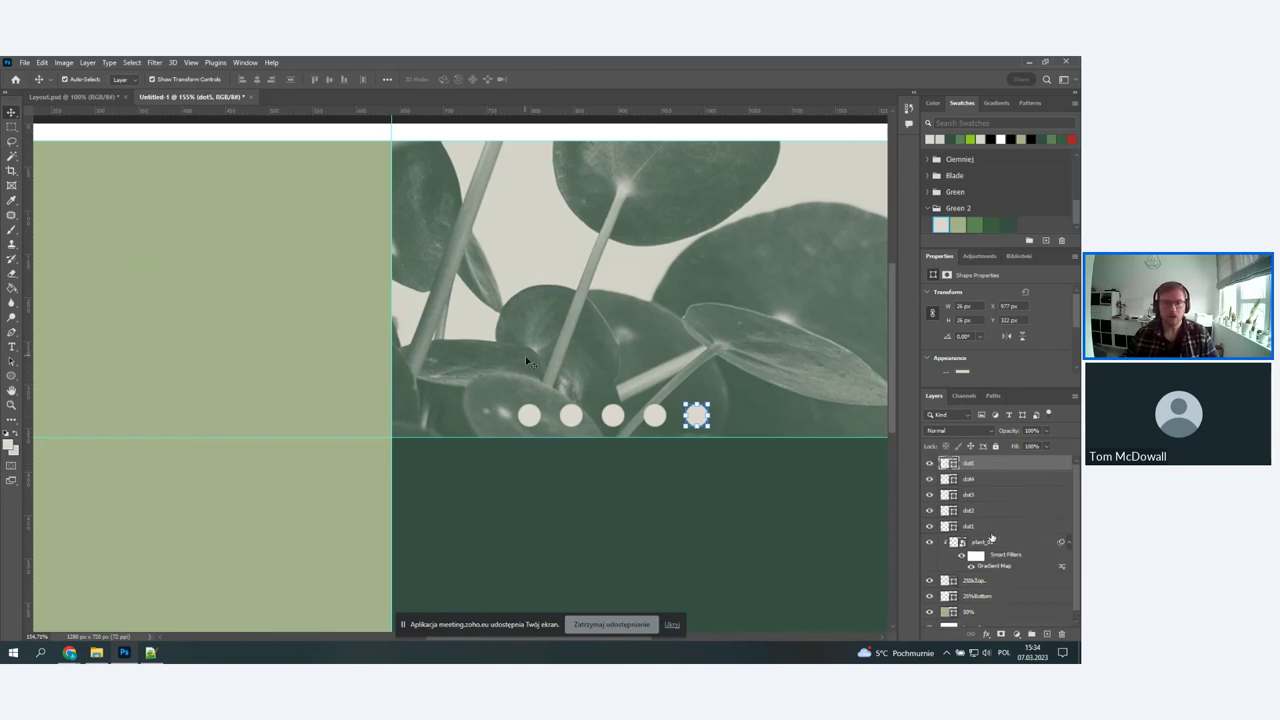
- Put layers dot1 through dot5 into a new group and name it Navigation
click(981, 526)
shift+click(981, 510)
shift+click(980, 494)
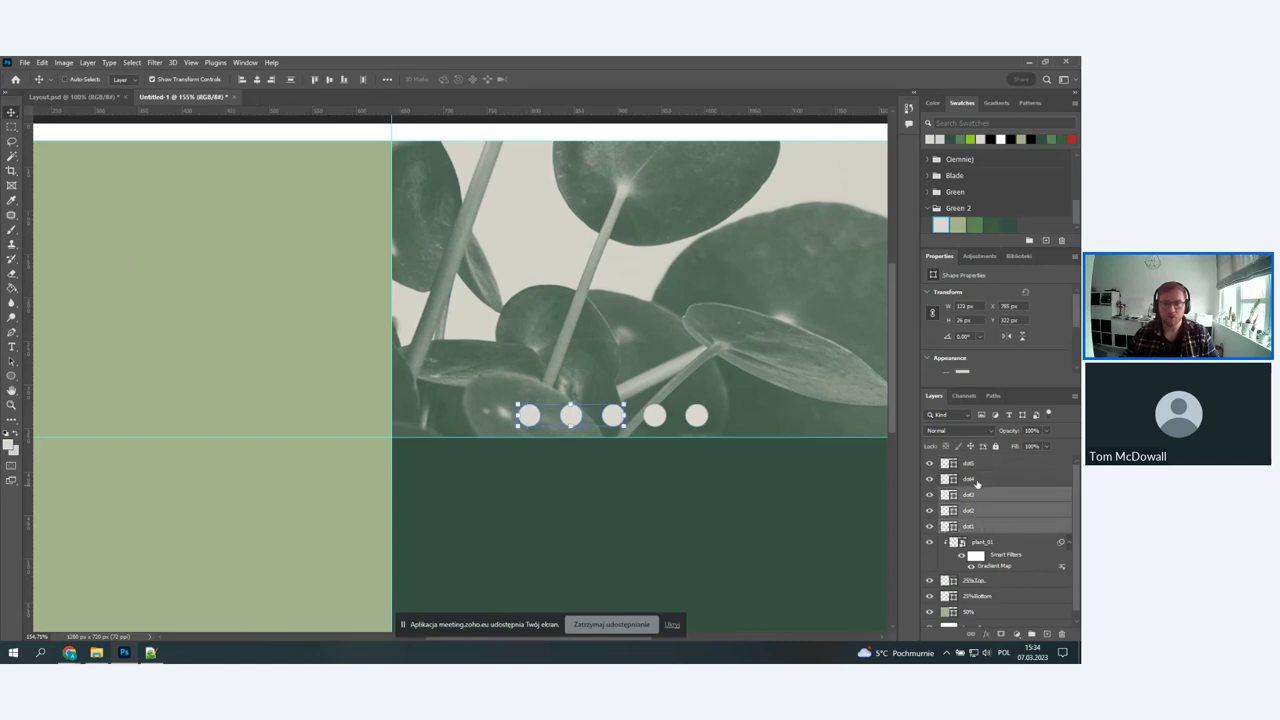
shift+click(979, 478)
shift+click(978, 463)
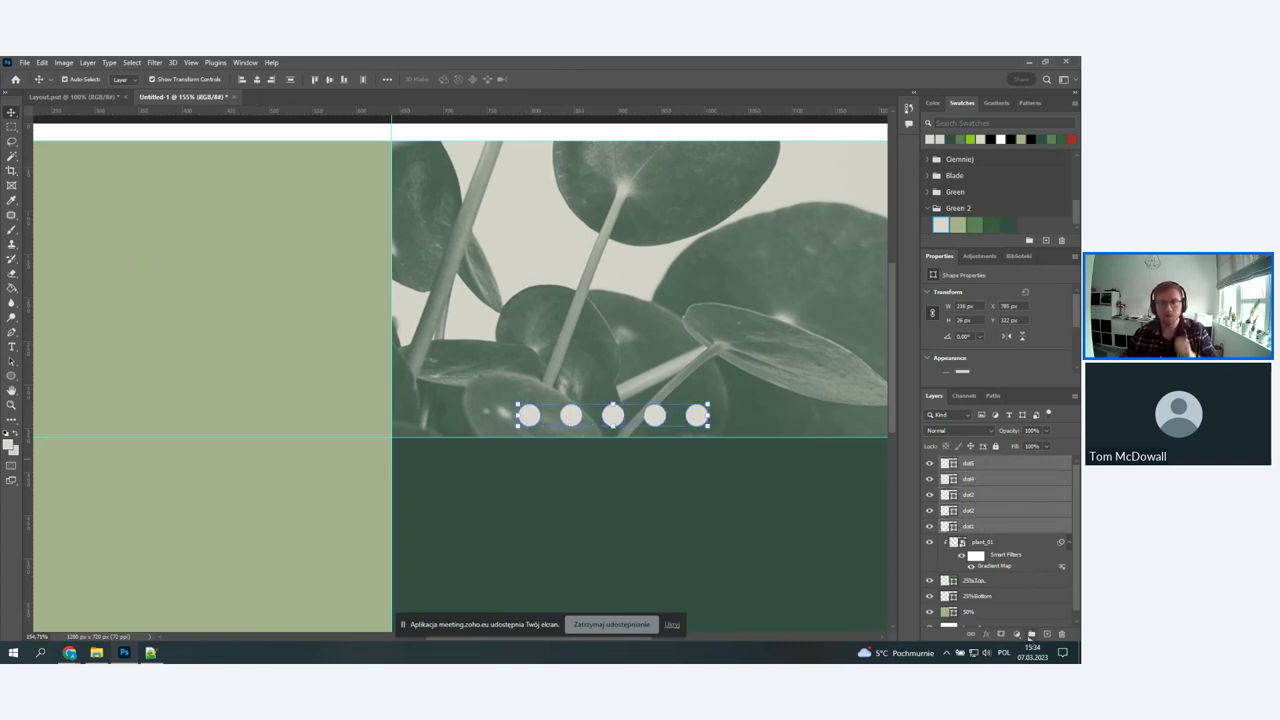
click(1031, 636)
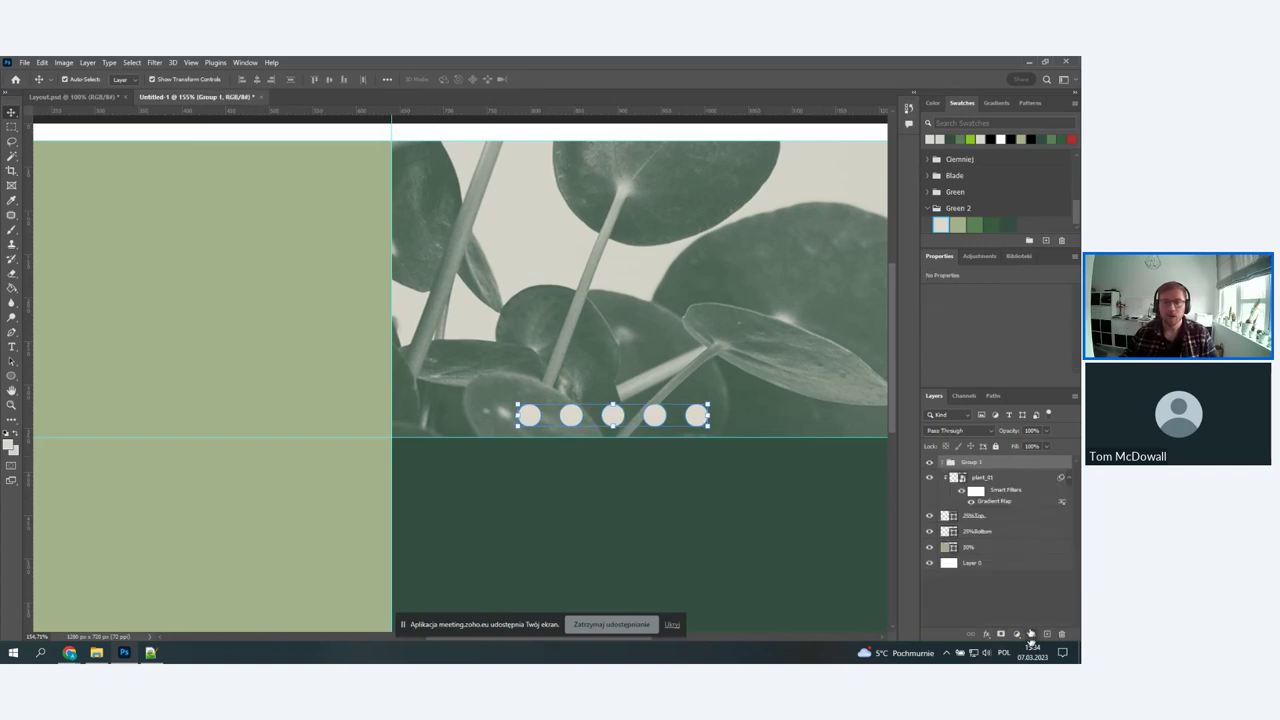
double_click(971, 463)
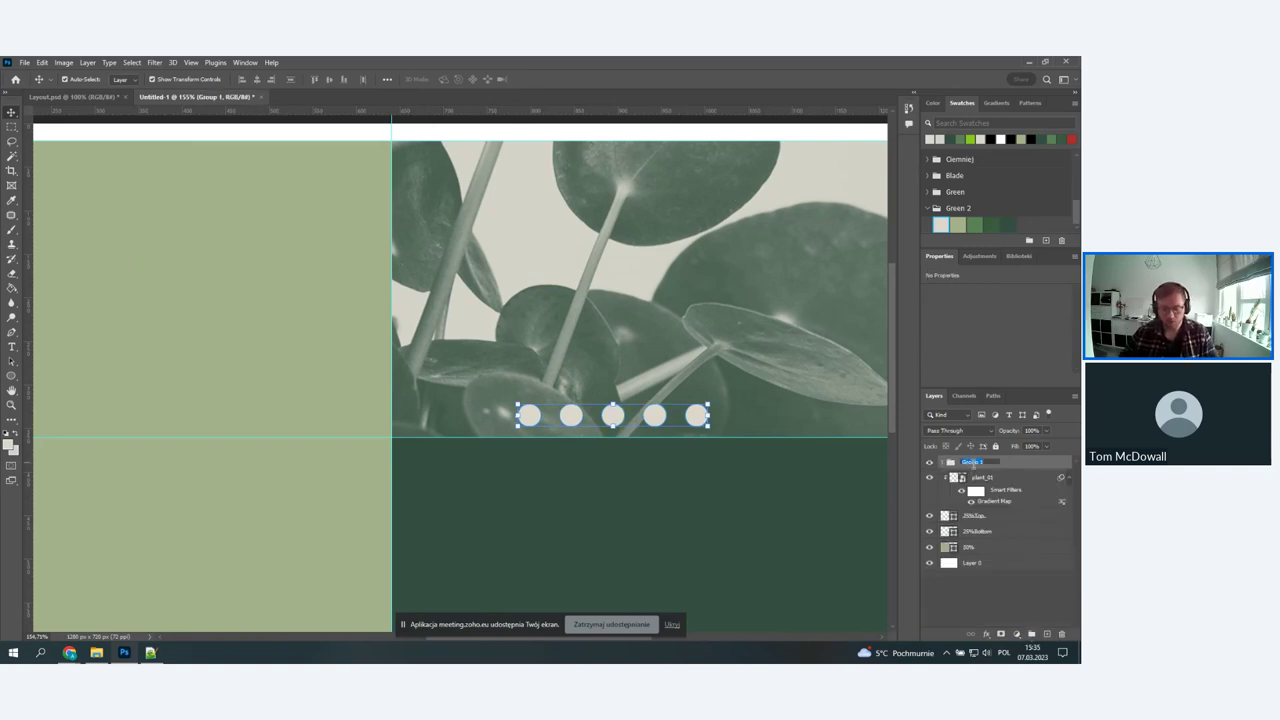
text(Navigat)
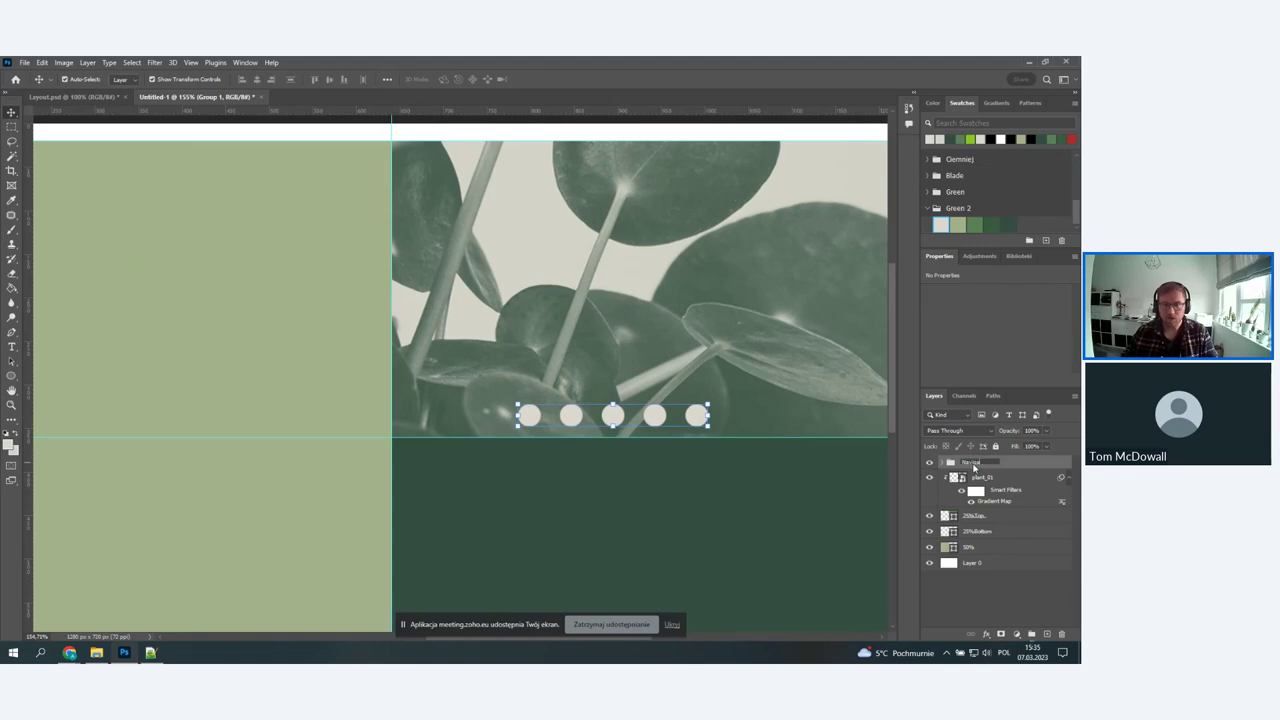
text(ion)
key(Return)
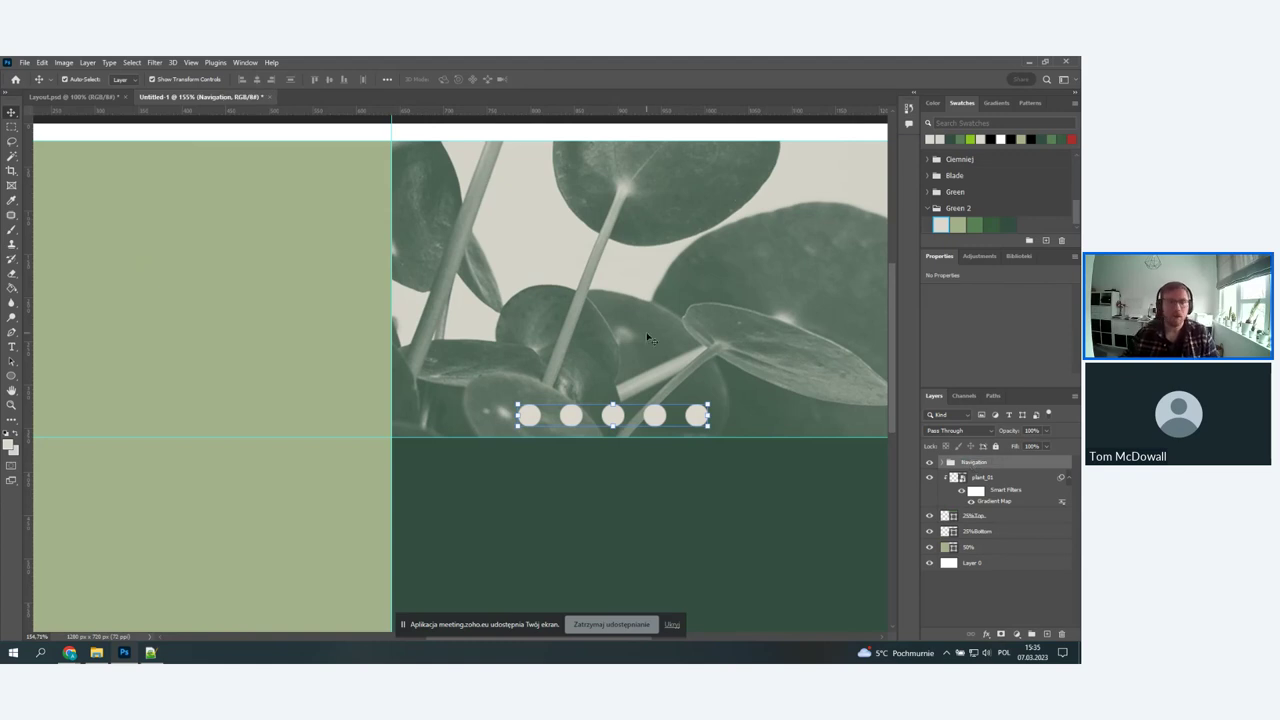
scroll(620, 346, down, 2)
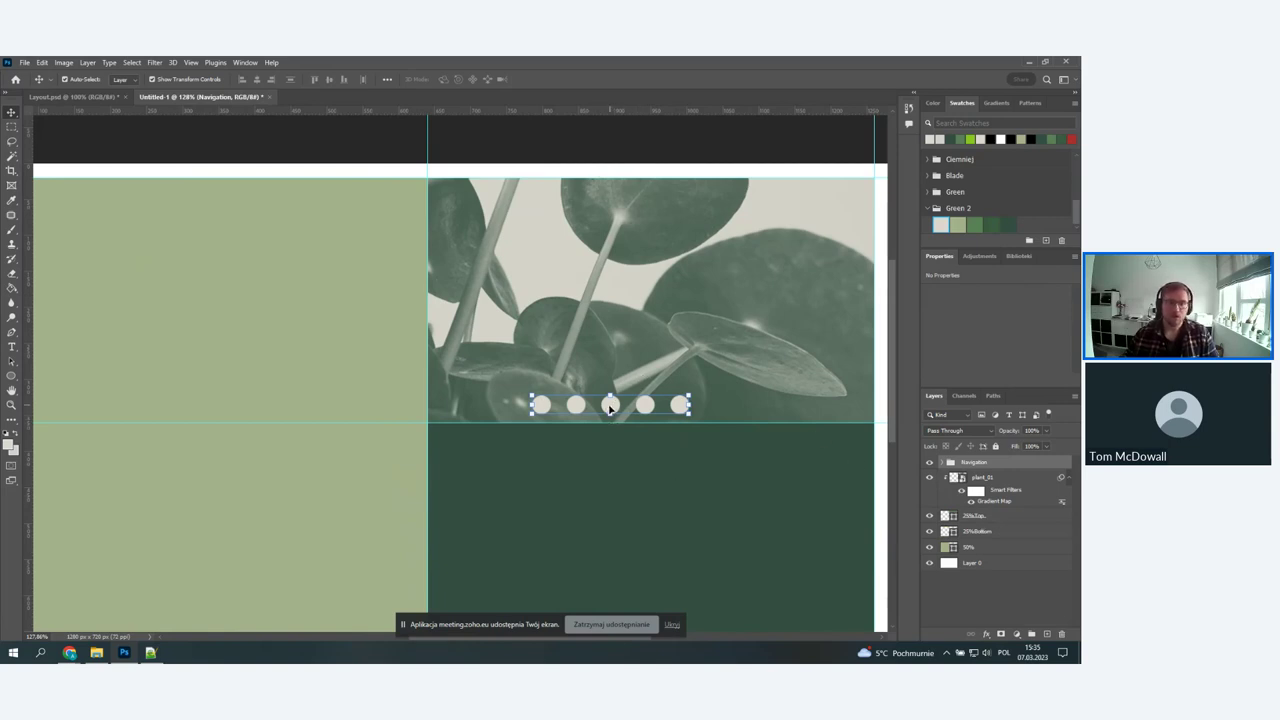
- Set the Move tool's Auto-Select option to Group
drag(611, 406, 647, 405)
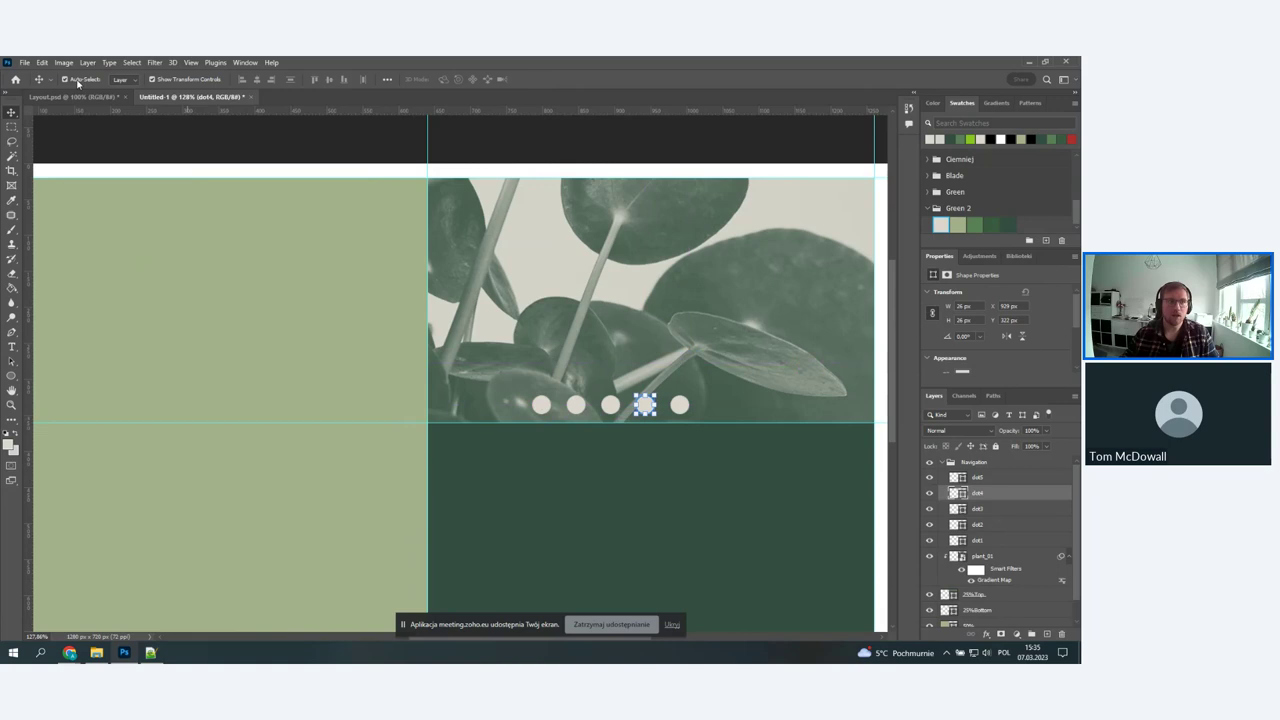
click(135, 83)
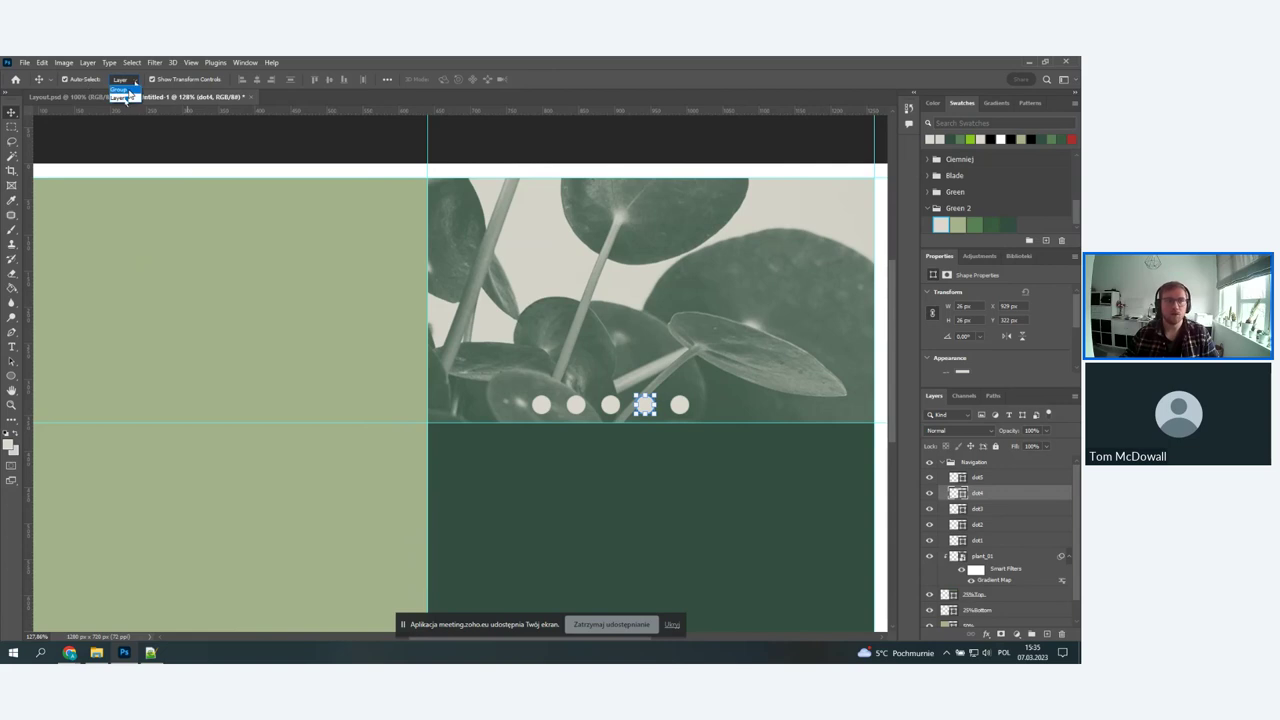
click(122, 90)
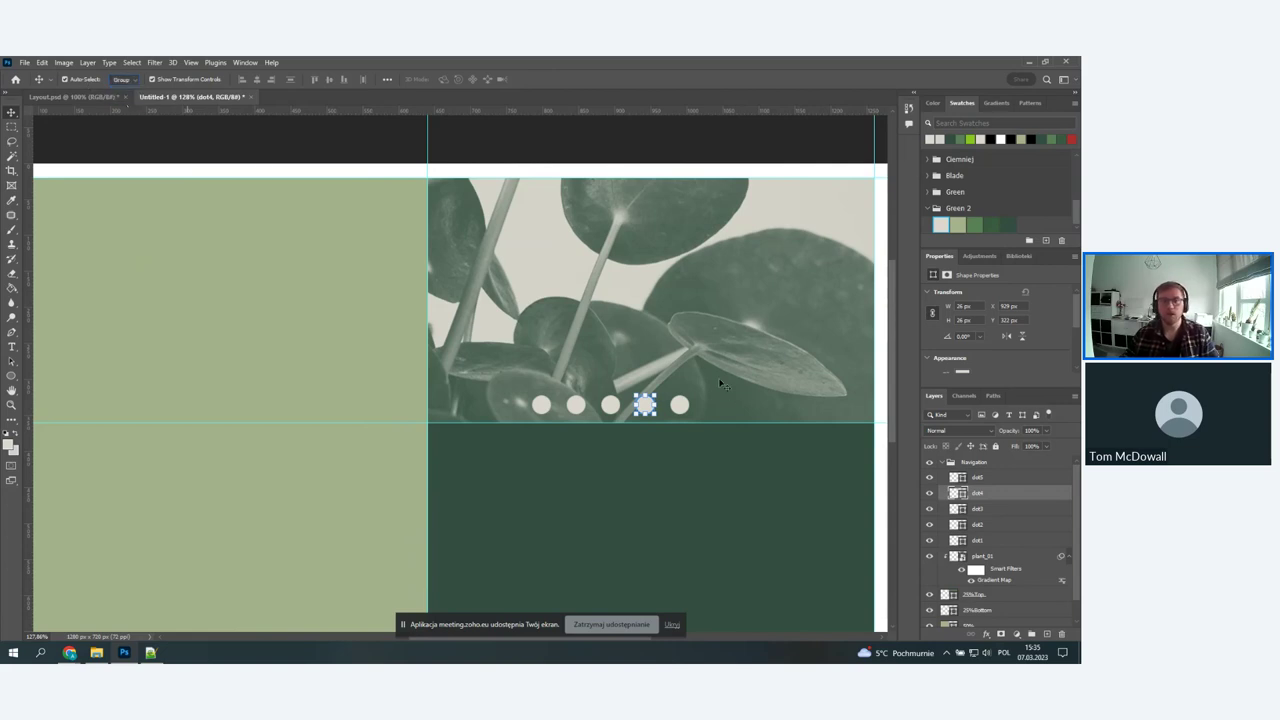
drag(622, 332, 697, 370)
- Centre the Navigation dots horizontally on the 25%Top plant image, then view Layout.psd
scroll(697, 370, down, 1)
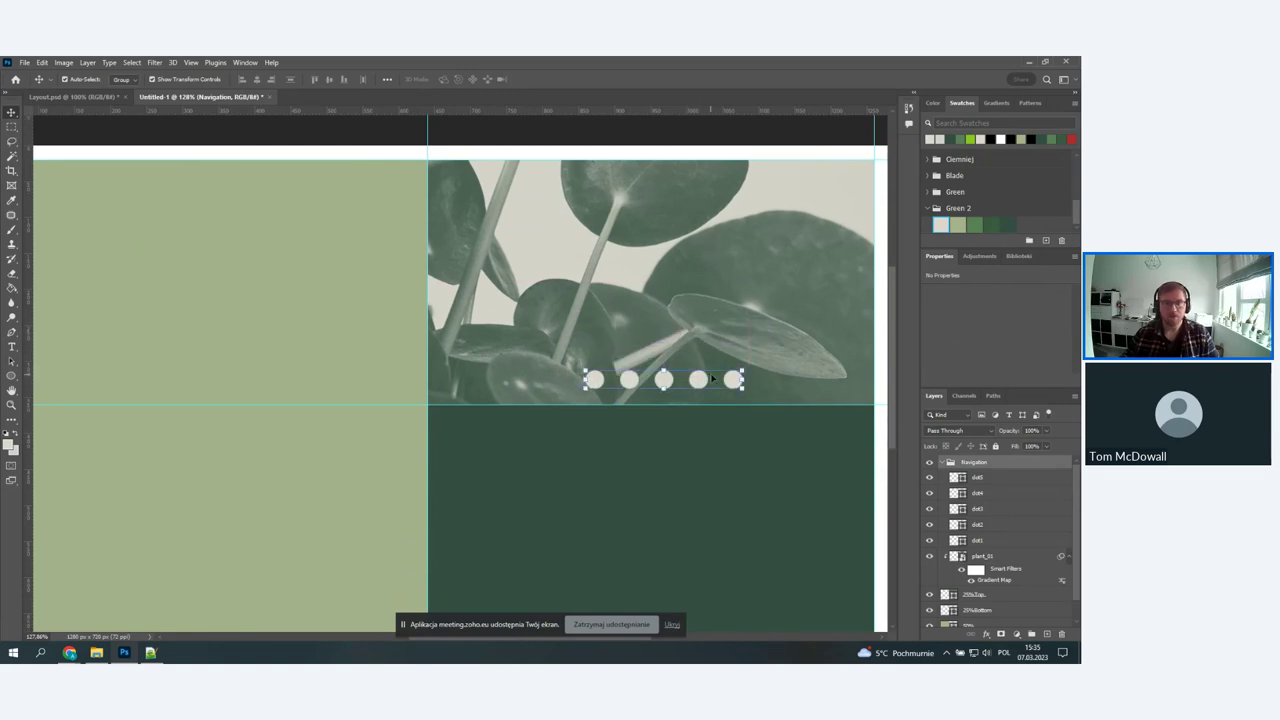
click(942, 463)
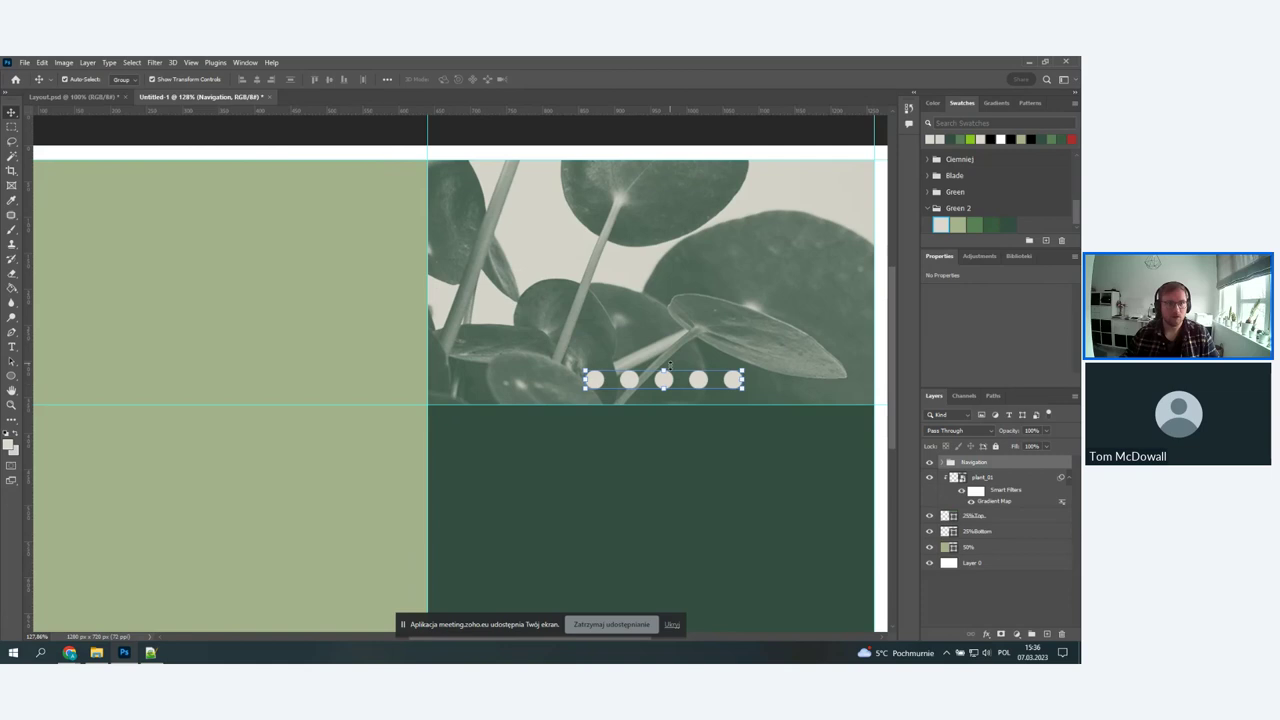
scroll(669, 365, up, 1)
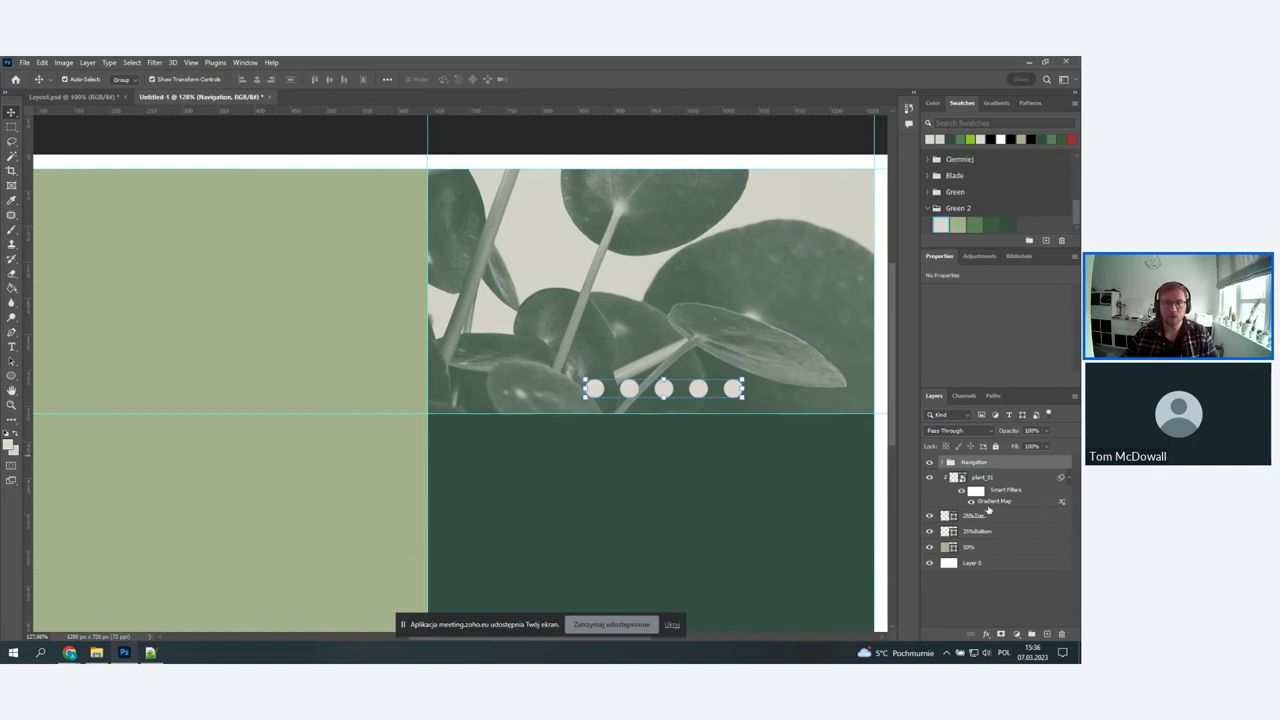
click(1000, 519)
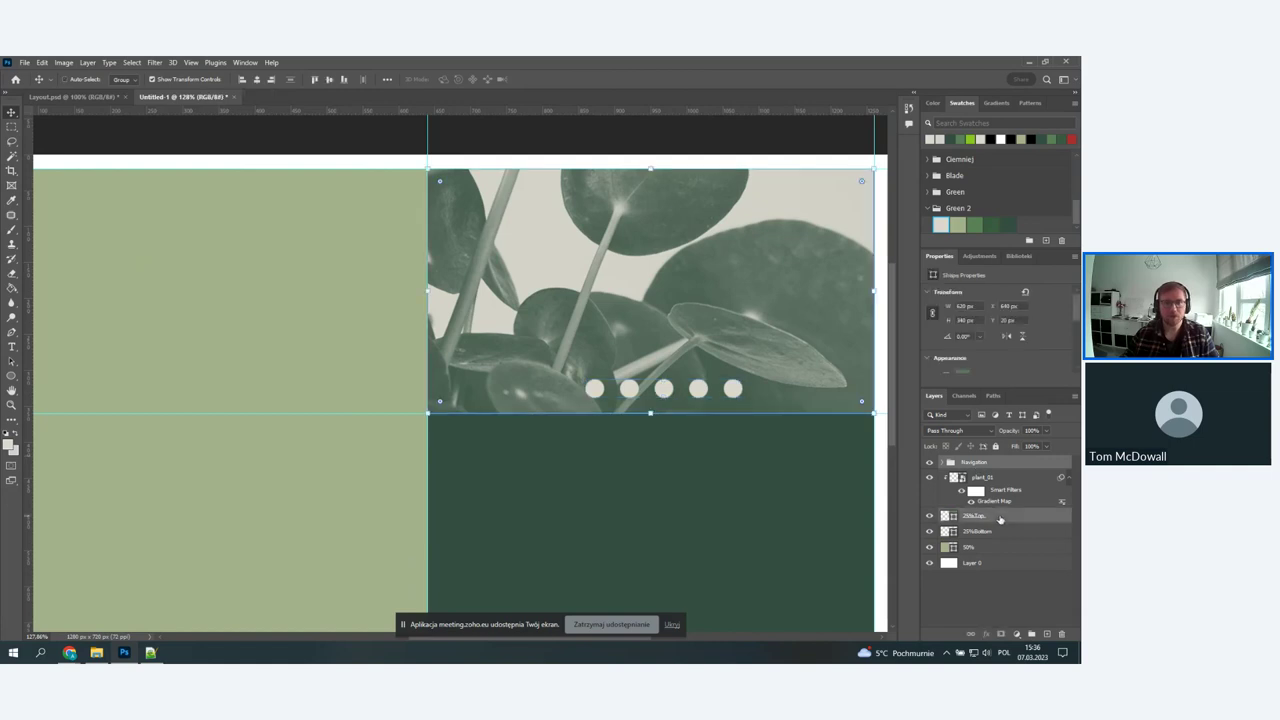
click(257, 80)
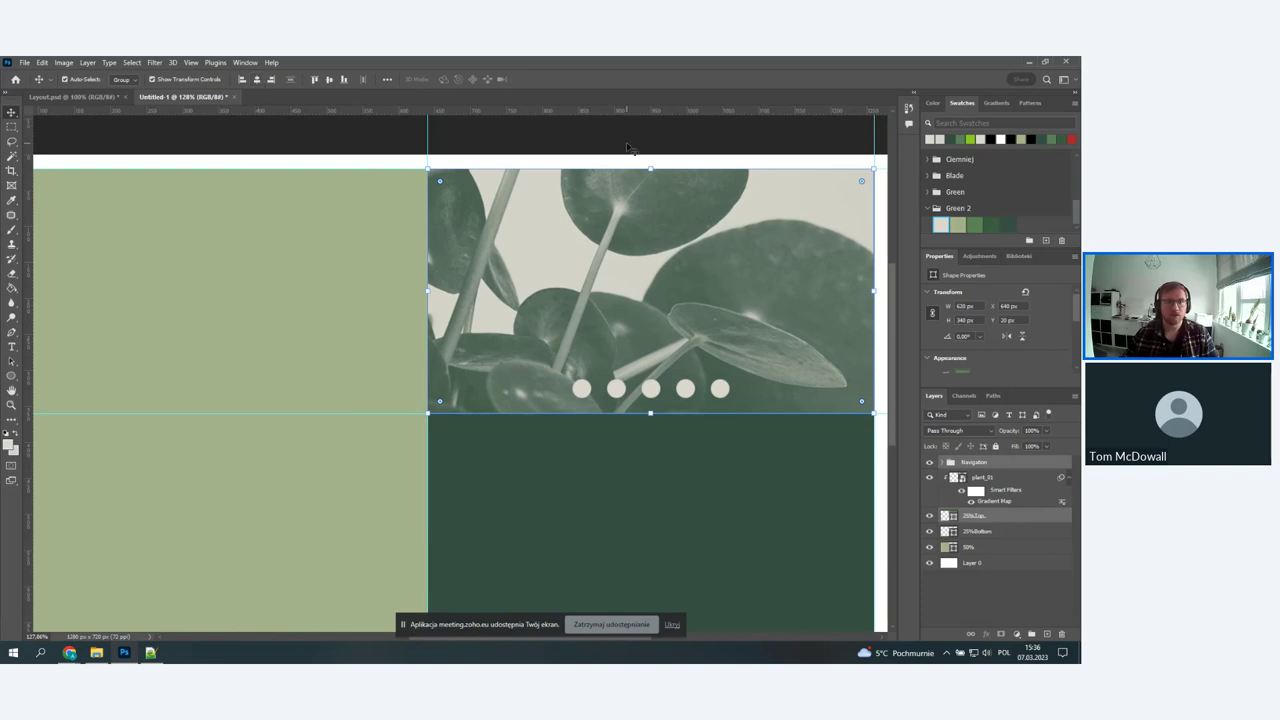
click(1000, 595)
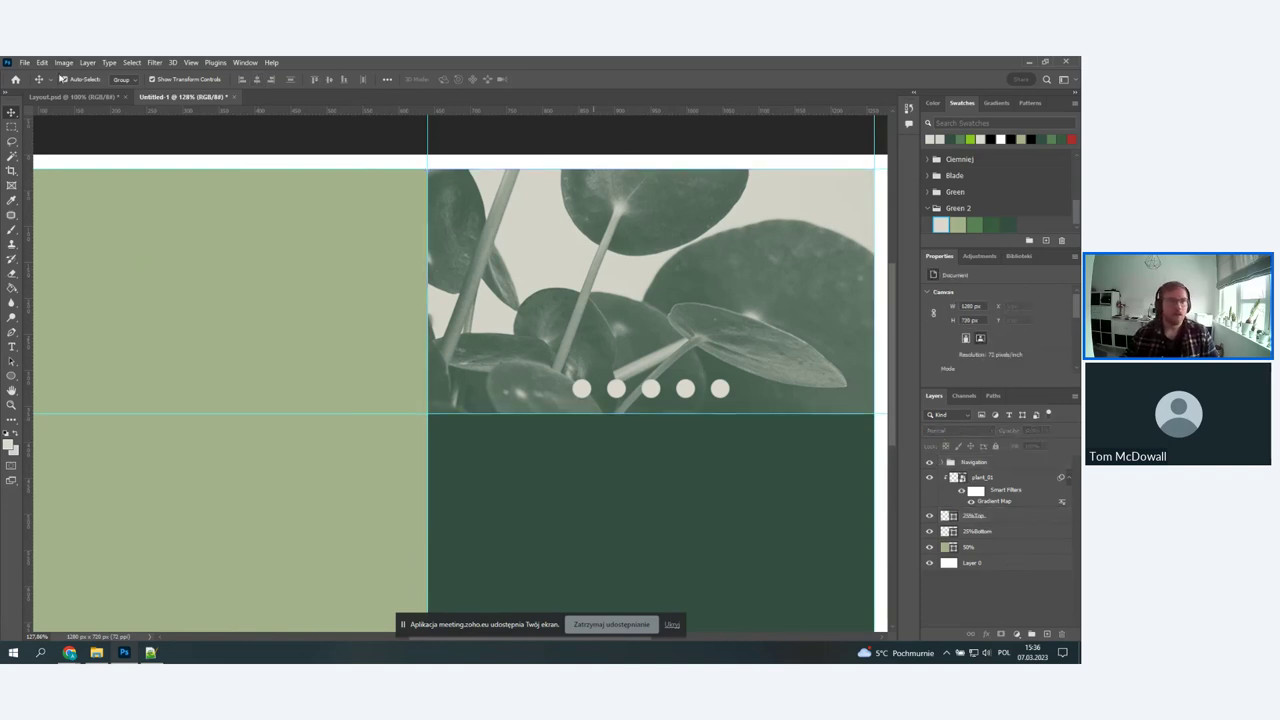
click(61, 78)
click(76, 96)
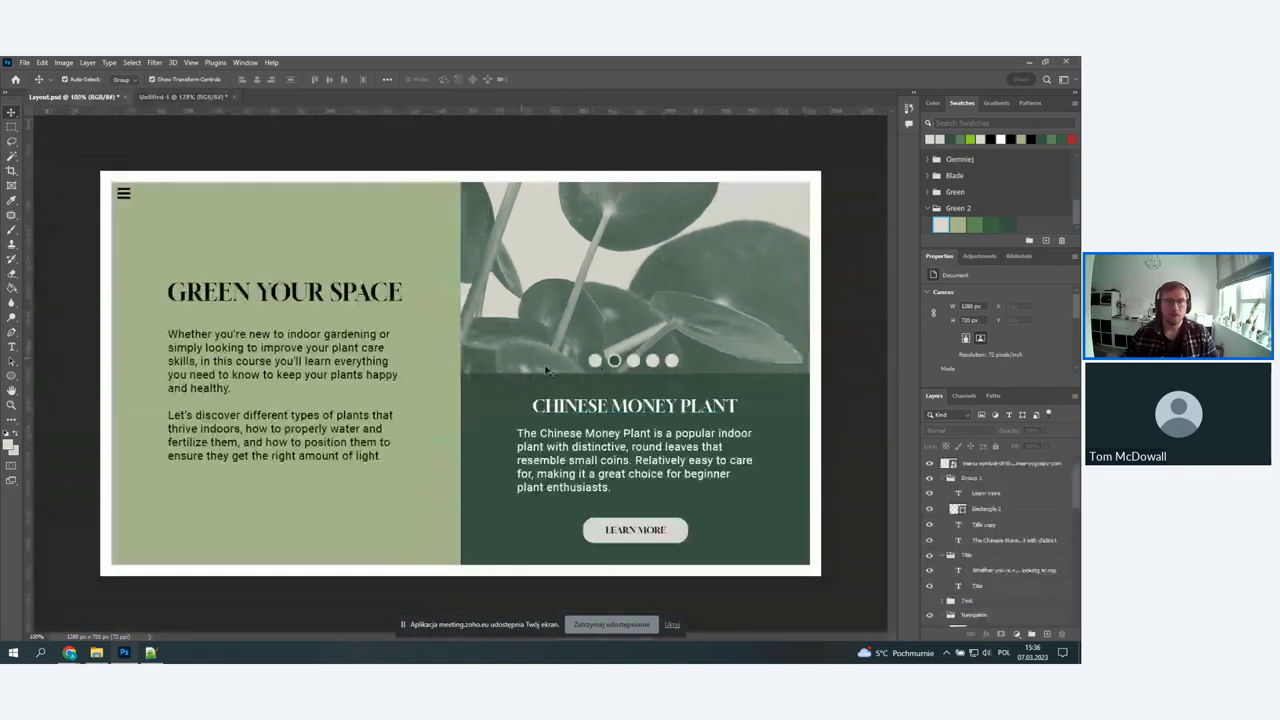
scroll(607, 365, up, 1)
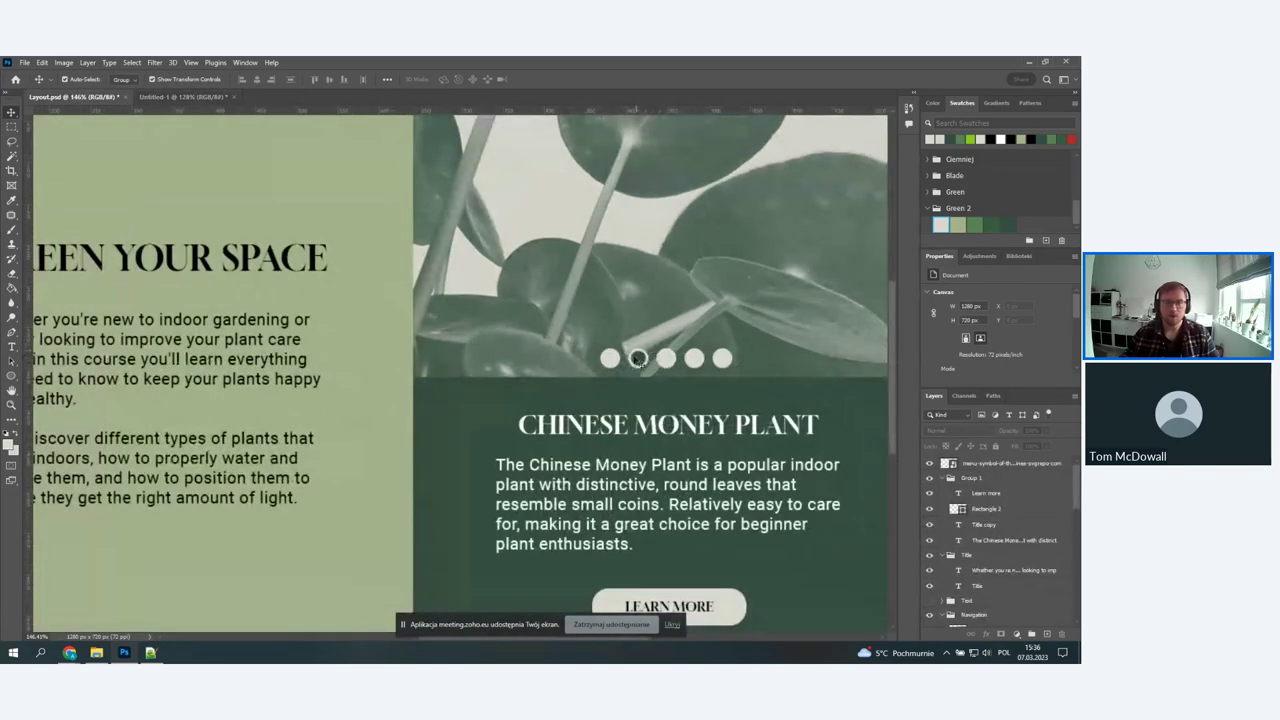
scroll(668, 380, down, 2)
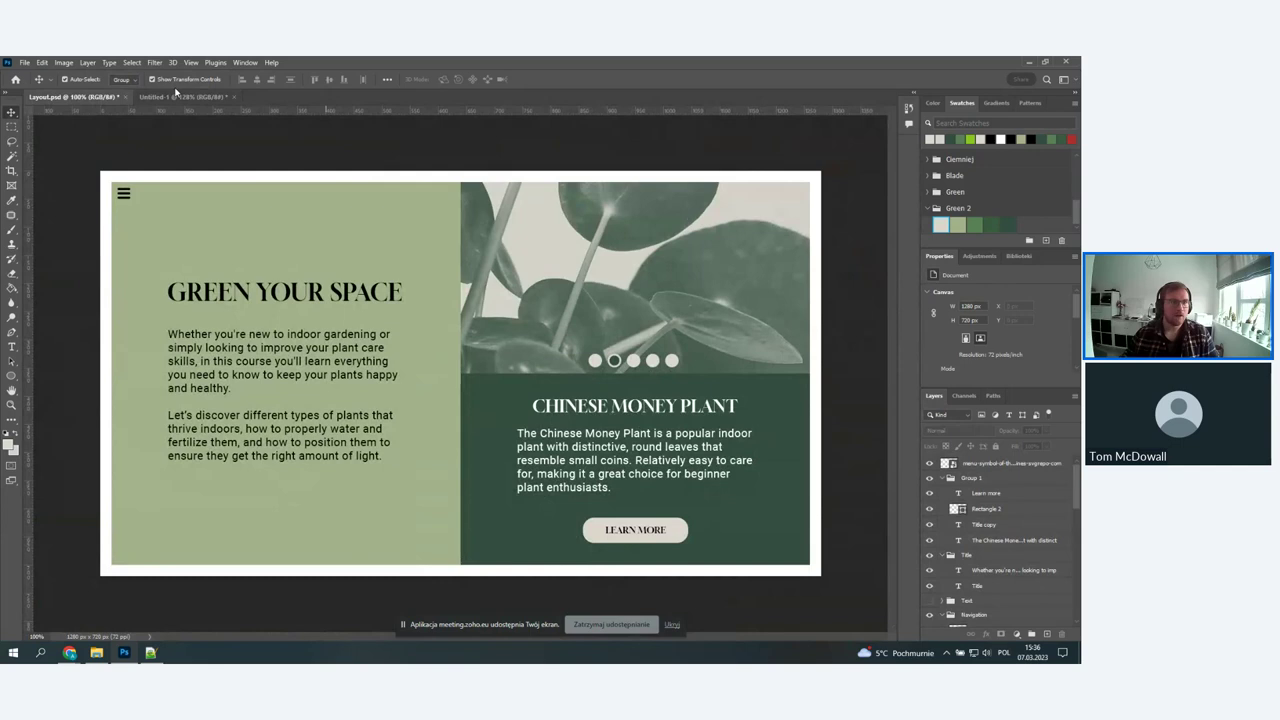
click(180, 96)
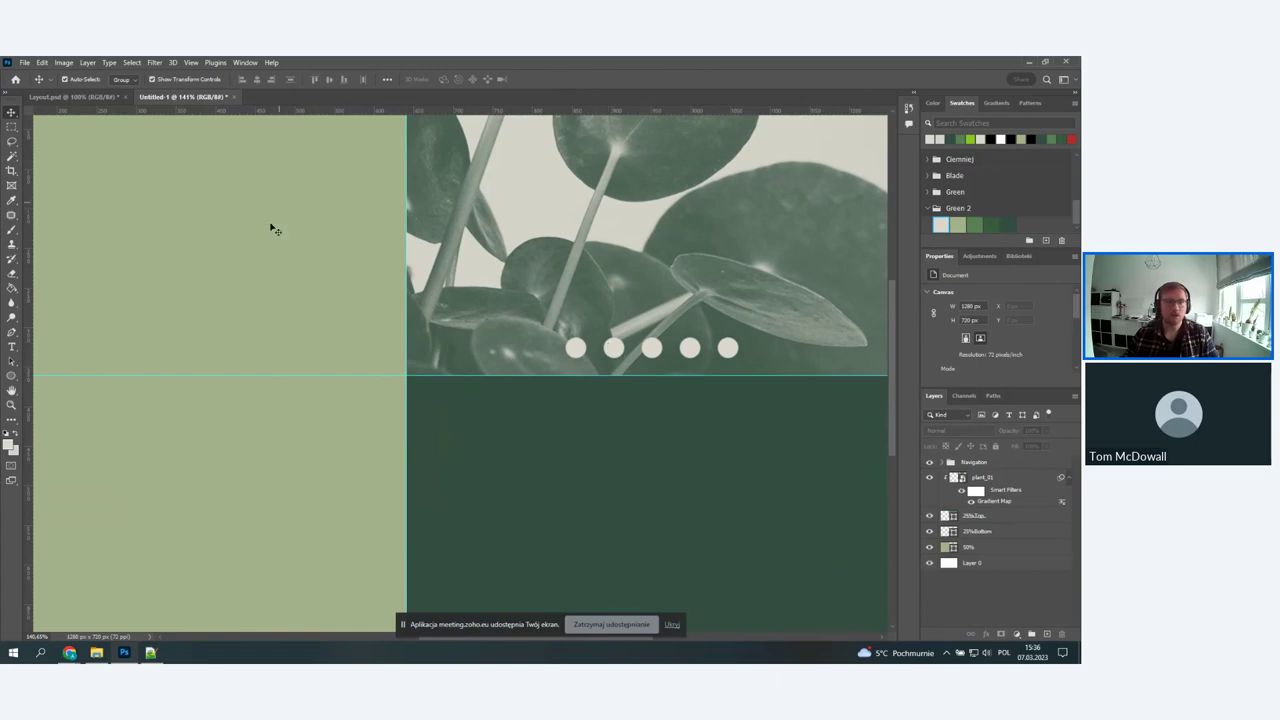
click(78, 97)
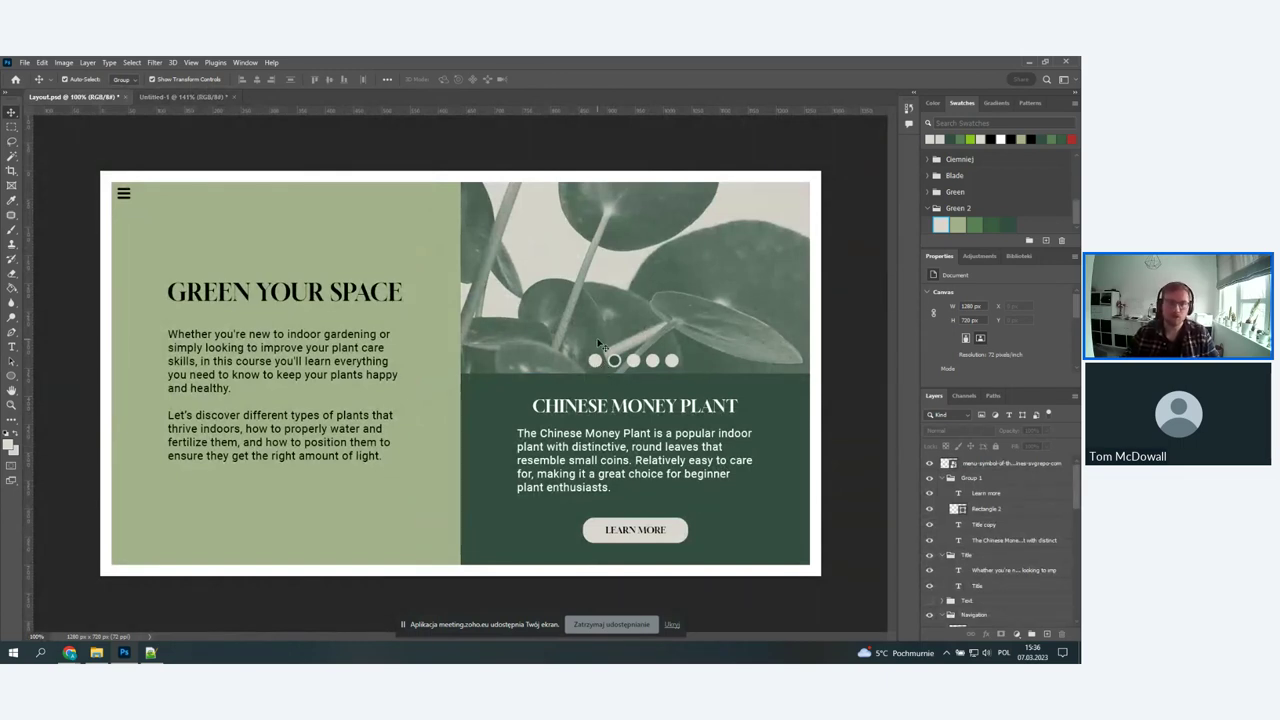
click(195, 96)
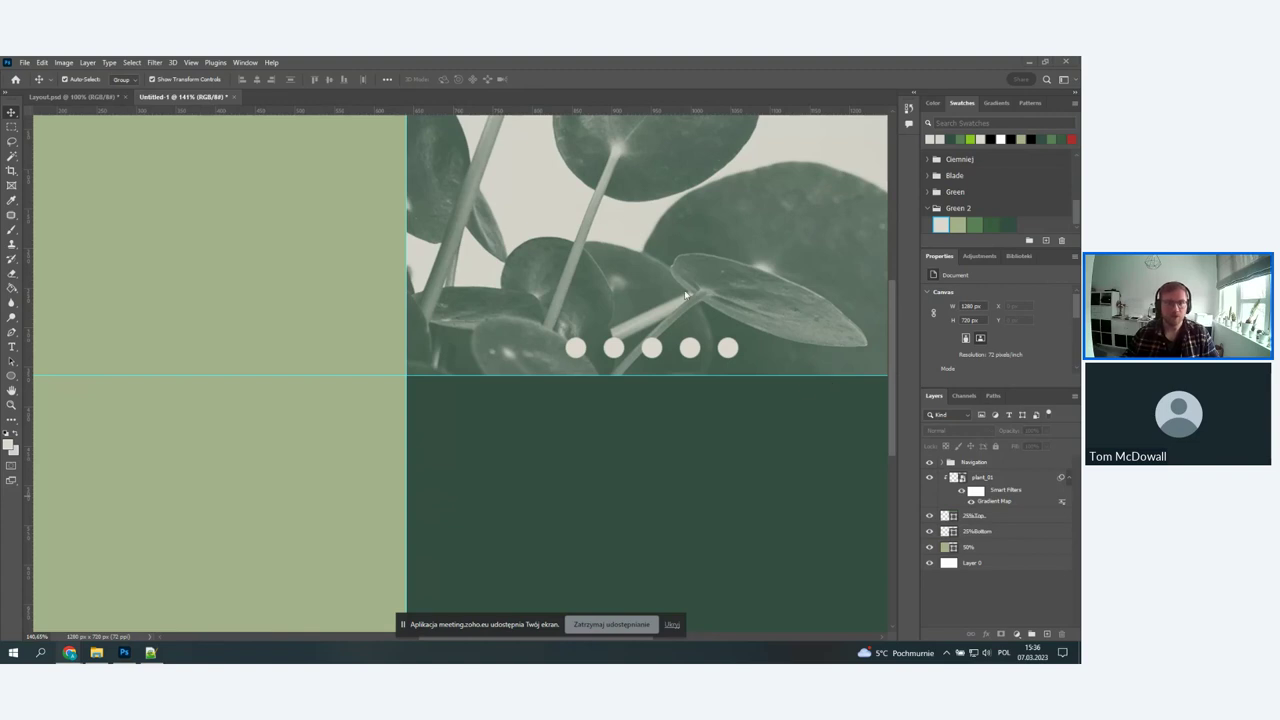
scroll(611, 341, up, 5)
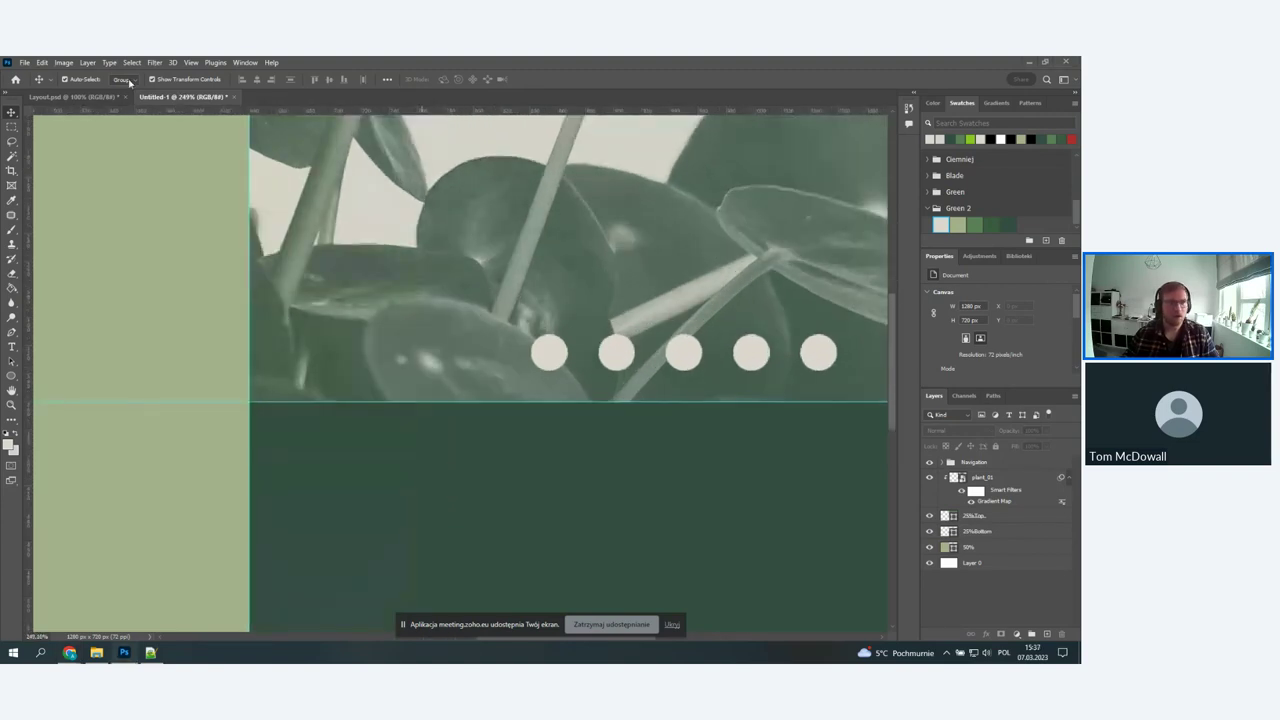
- Set Auto-Select to Layer, expand the Navigation group and select dot2
click(129, 81)
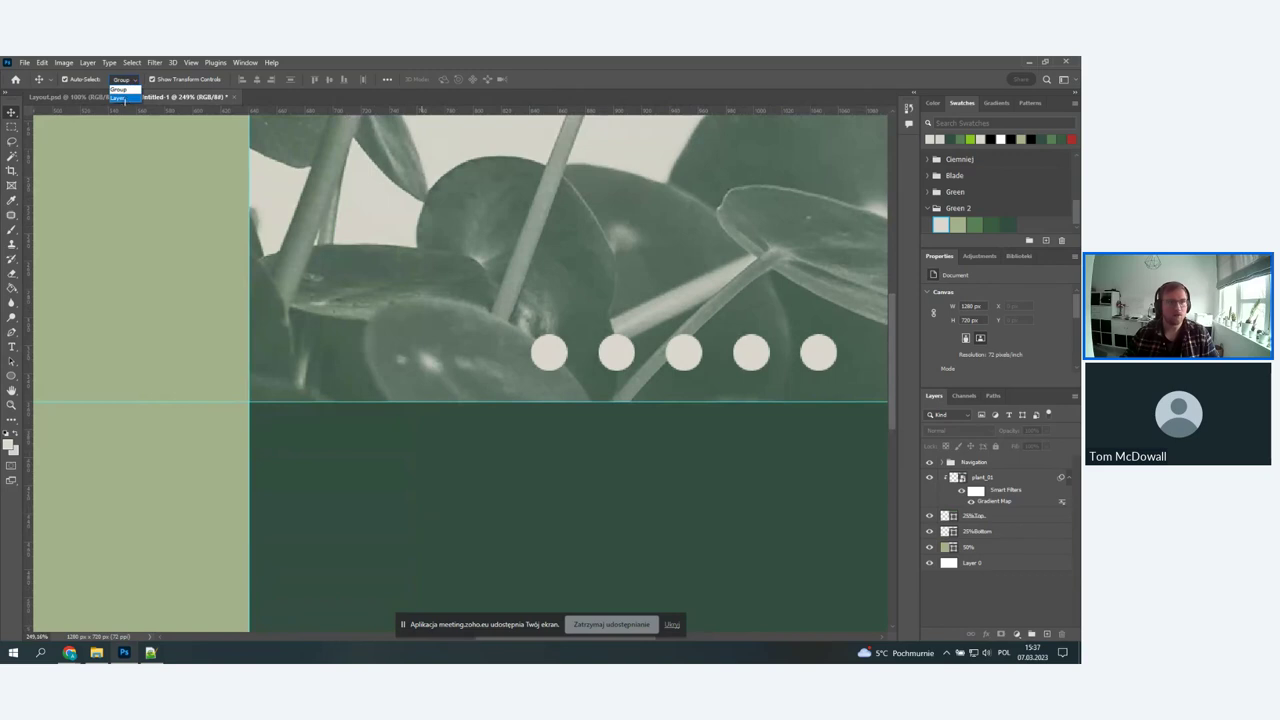
click(118, 97)
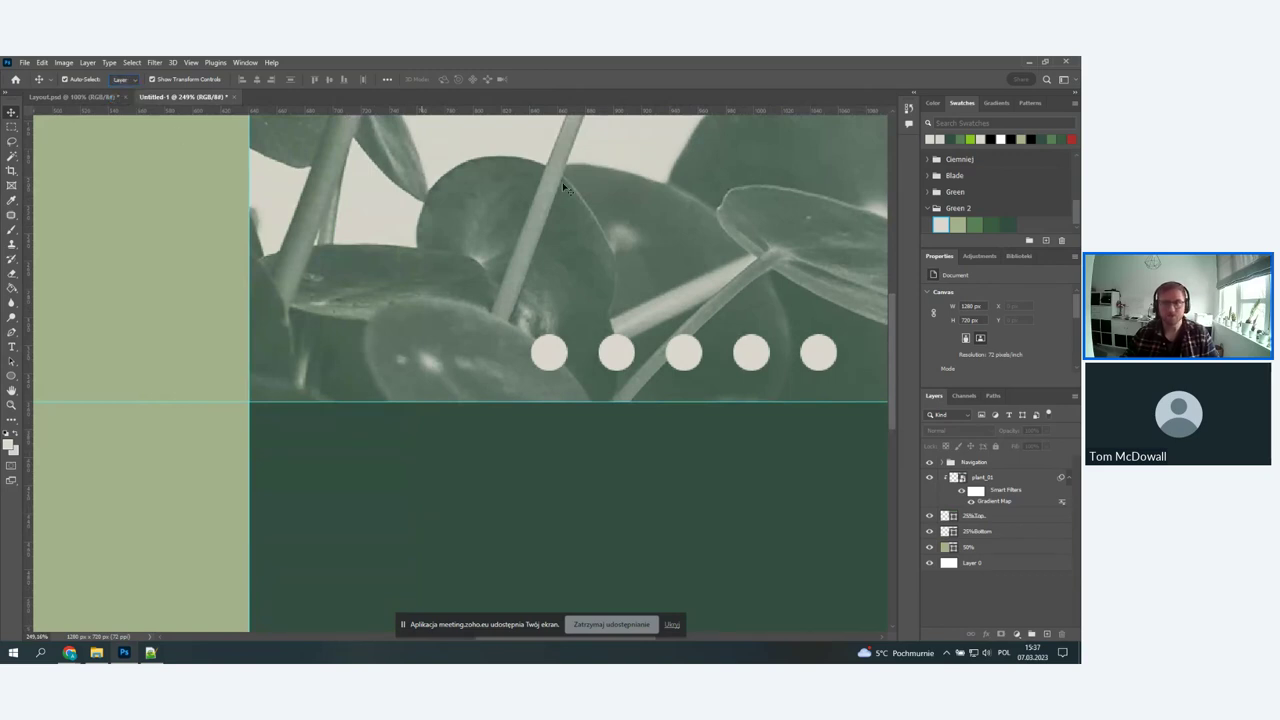
click(970, 463)
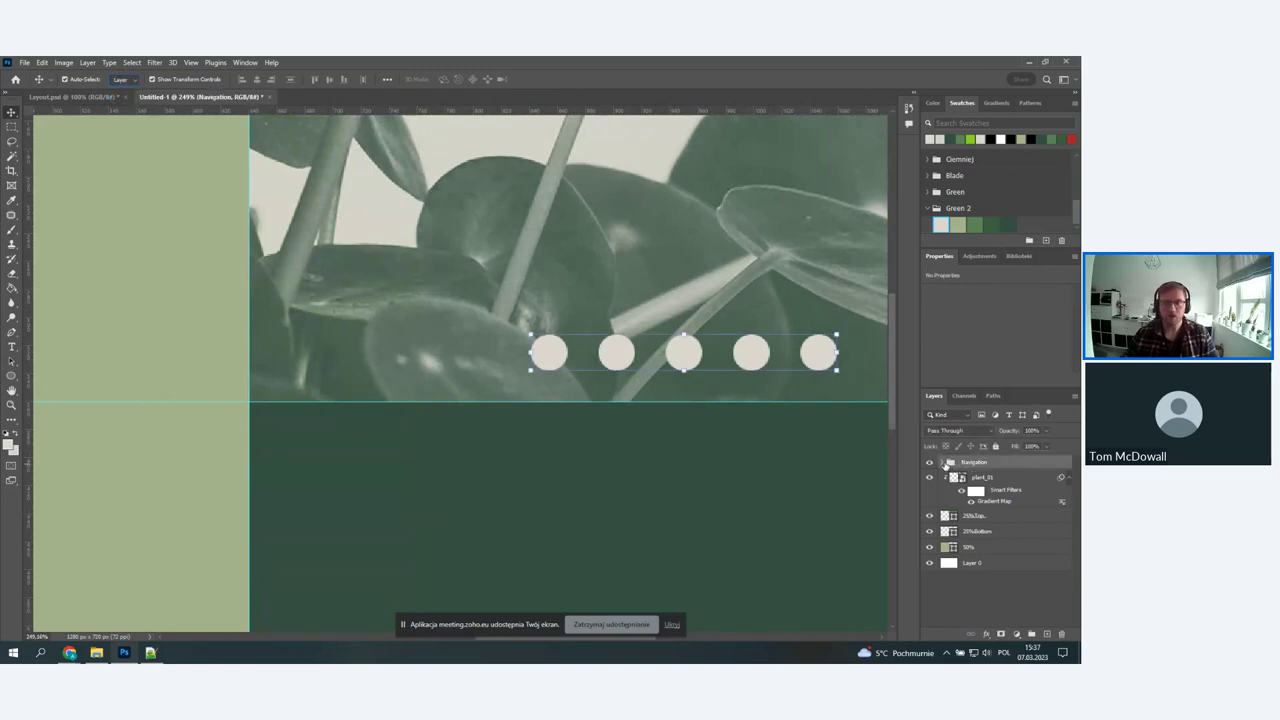
click(942, 463)
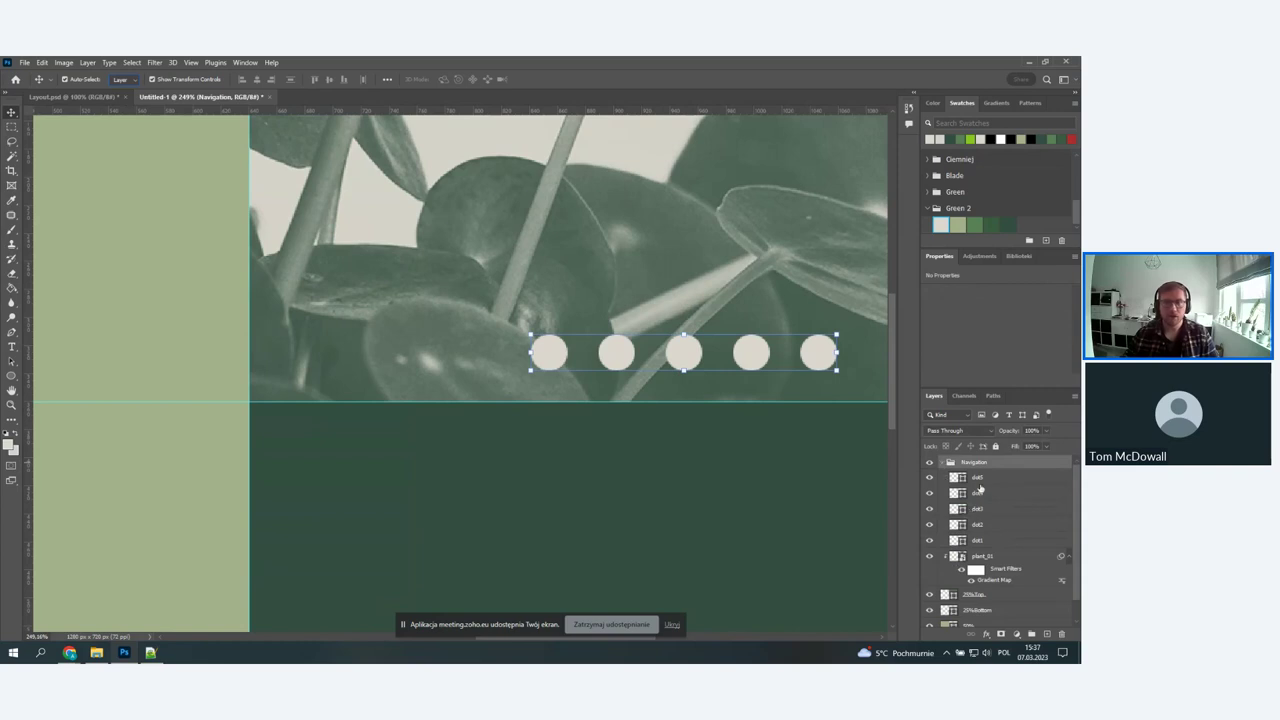
click(616, 352)
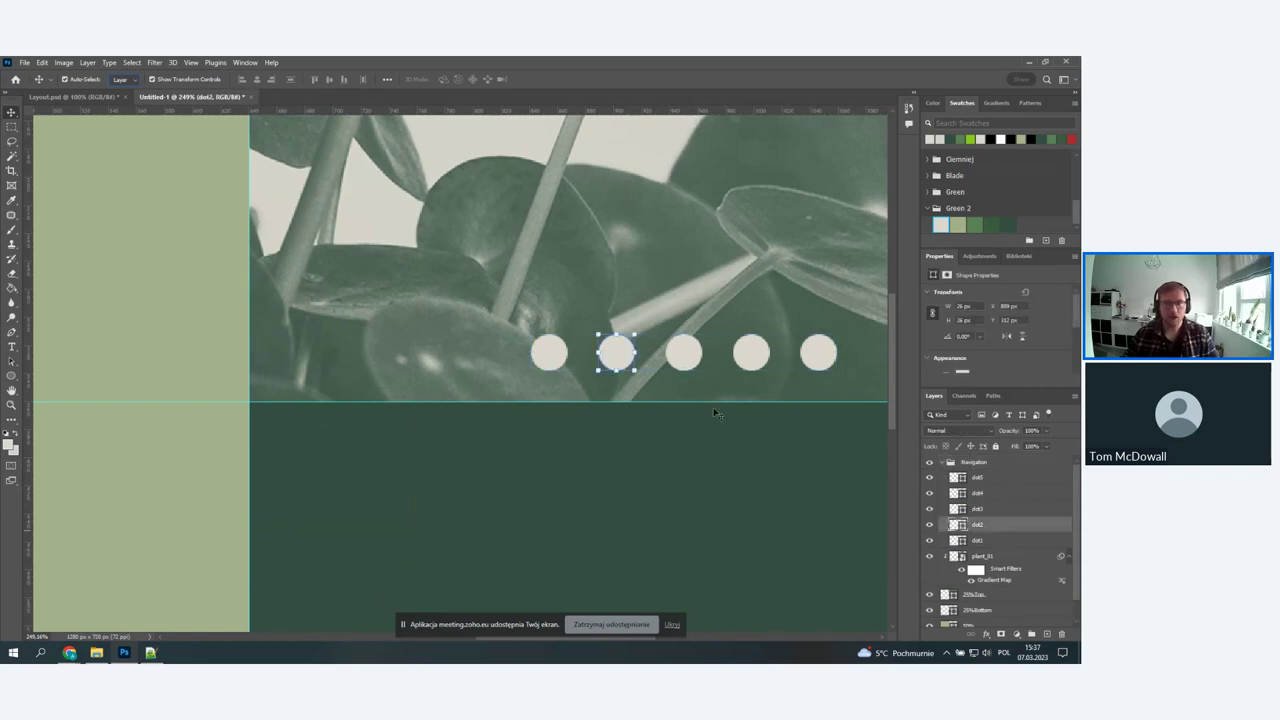
- Duplicate dot2 as a layer named 'active' and fill it dark green
right_click(992, 544)
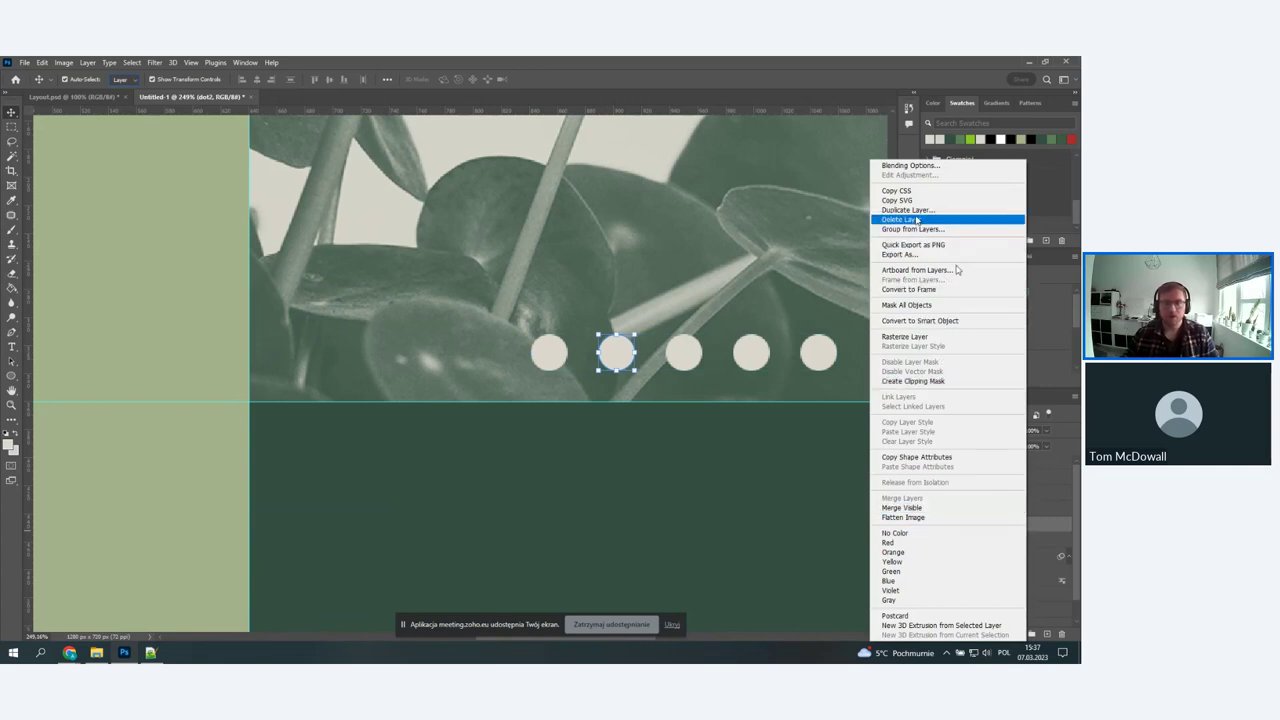
click(917, 210)
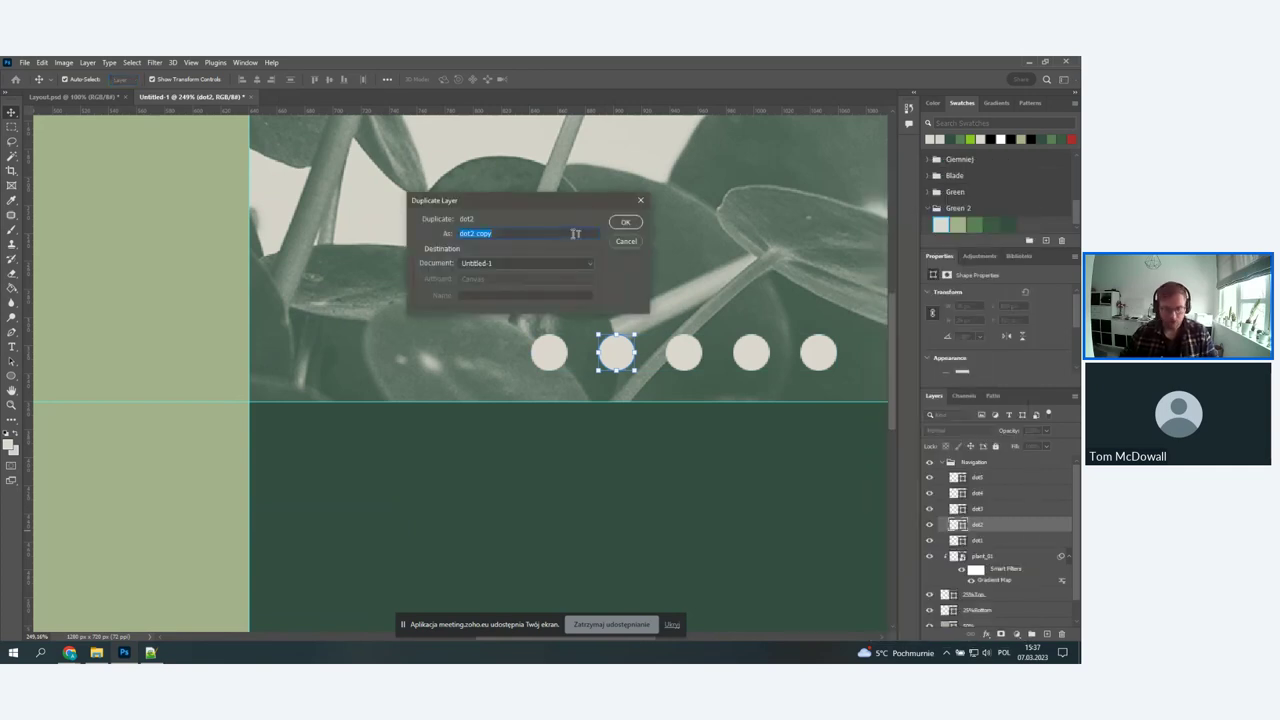
text(active)
key(Return)
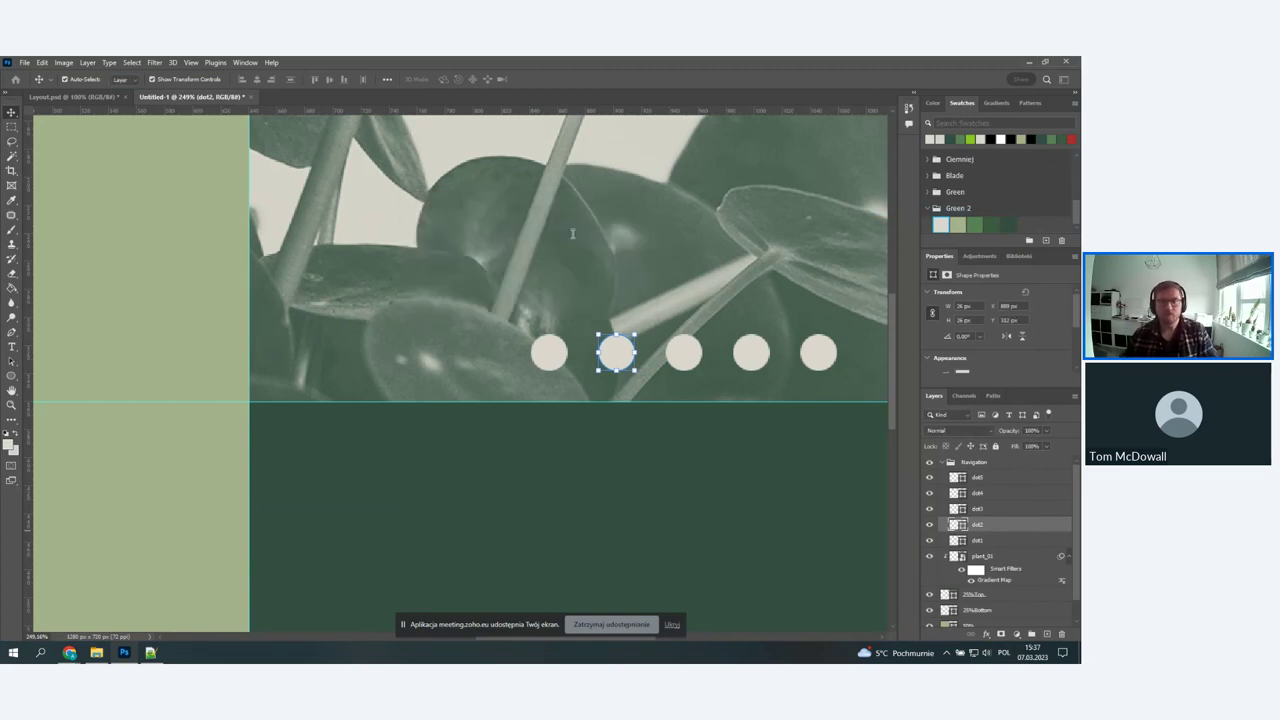
click(1008, 225)
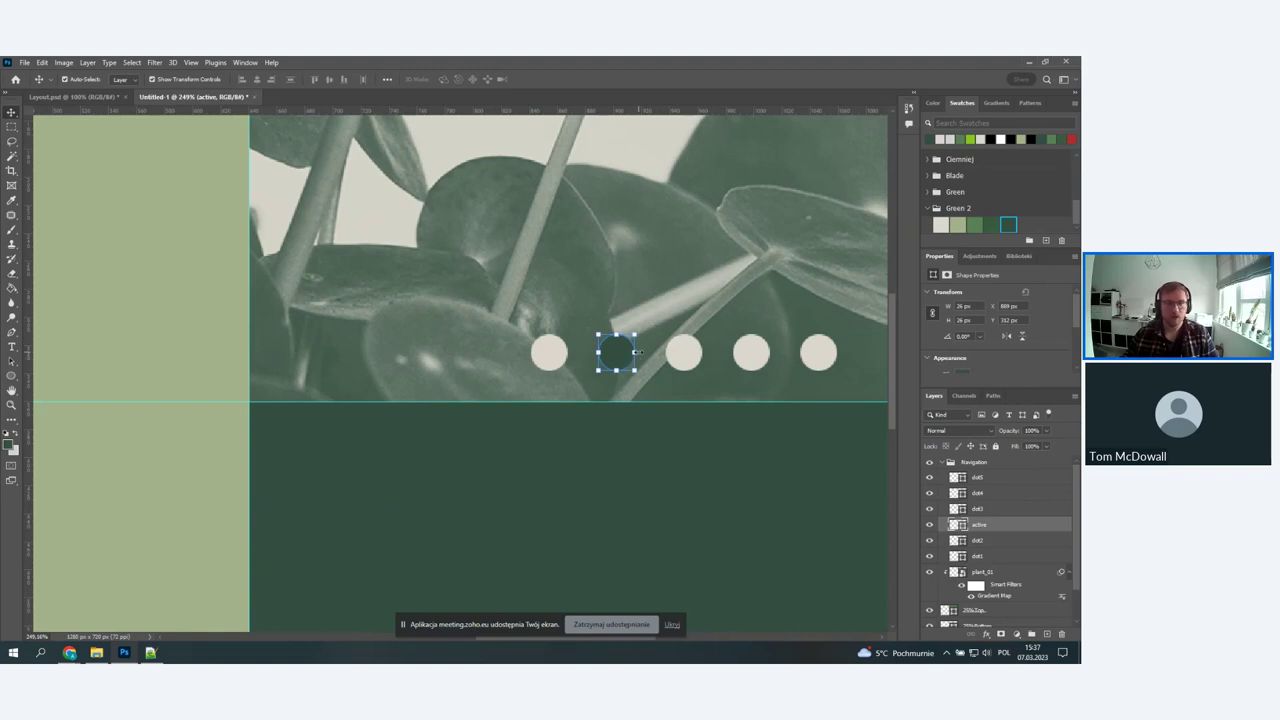
- Scale the active dot down from 26 px to 22 px with Free Transform
key(ctrl+t)
drag(636, 352, 630, 352)
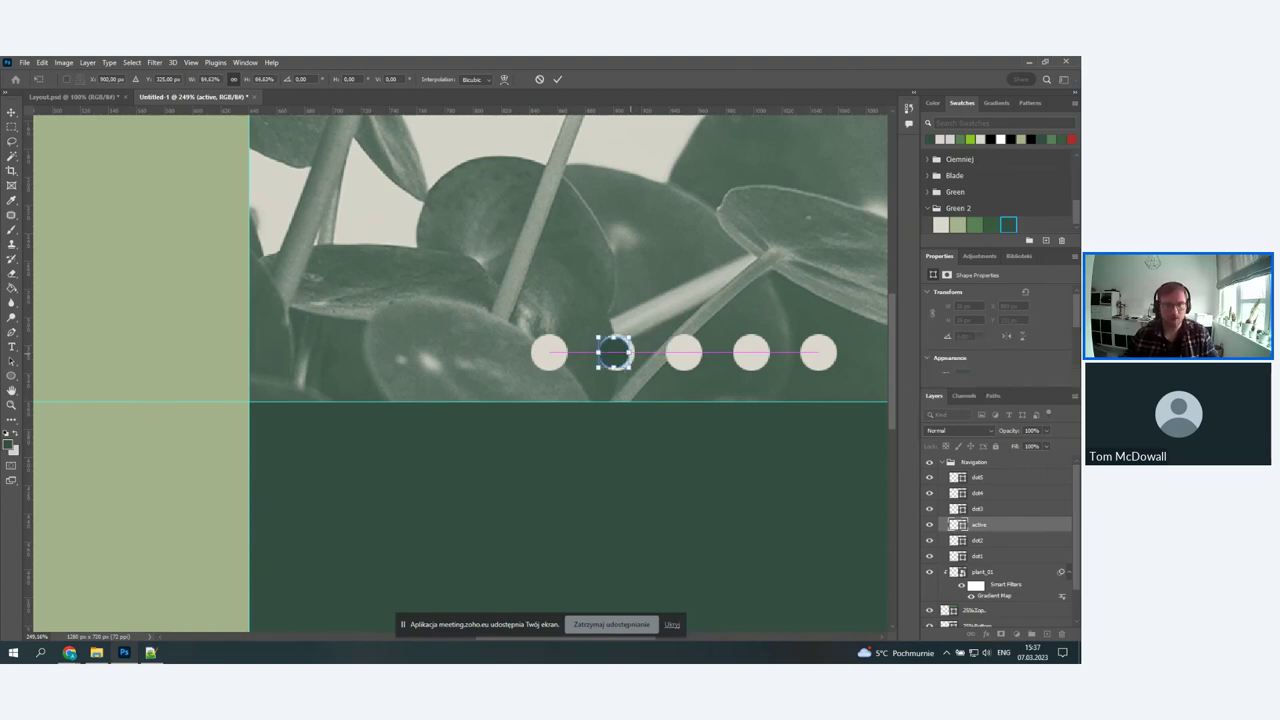
key(Return)
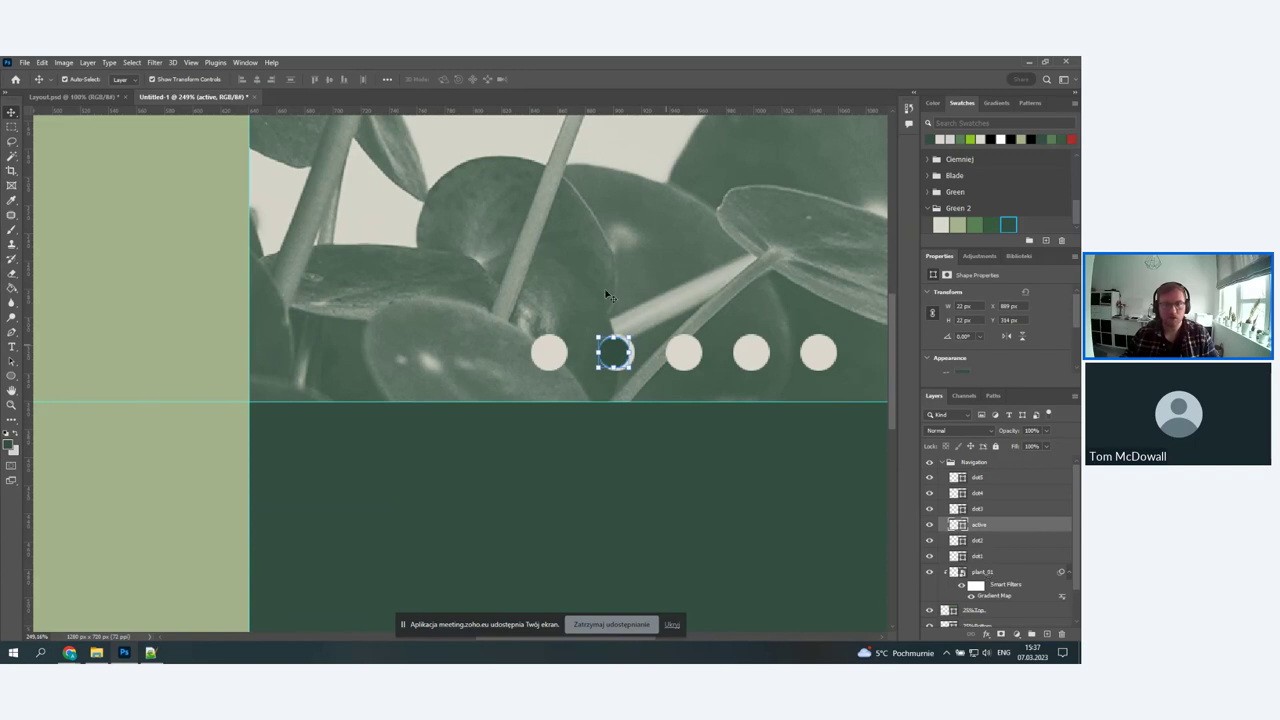
scroll(607, 342, up, 3)
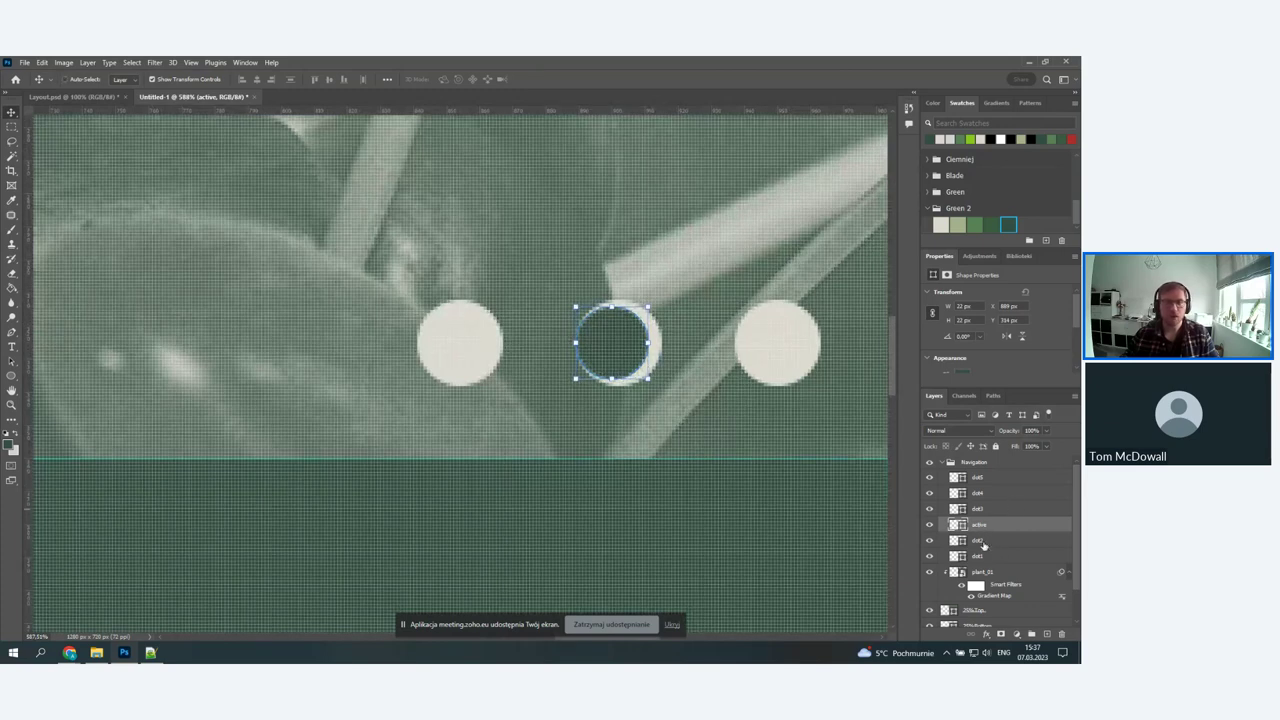
shift+click(978, 540)
- Centre the active ring on dot2 and fit the layout on screen
click(329, 80)
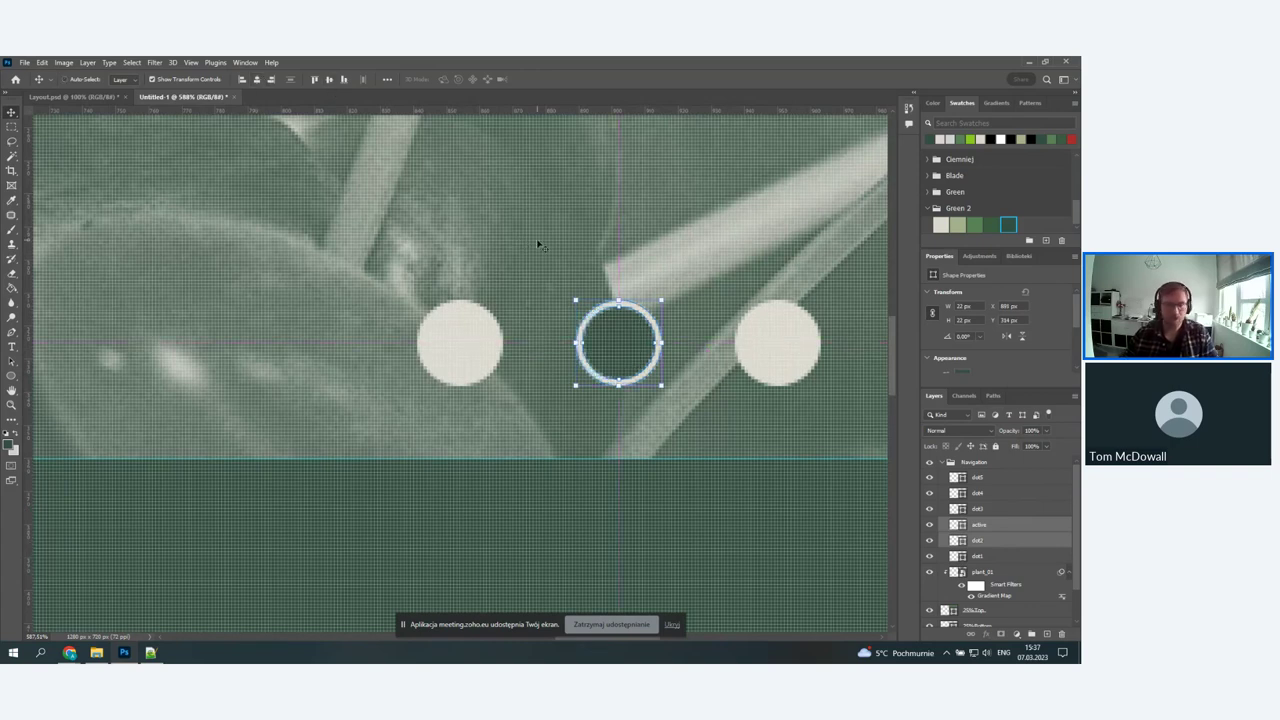
key(ctrl+0)
click(526, 412)
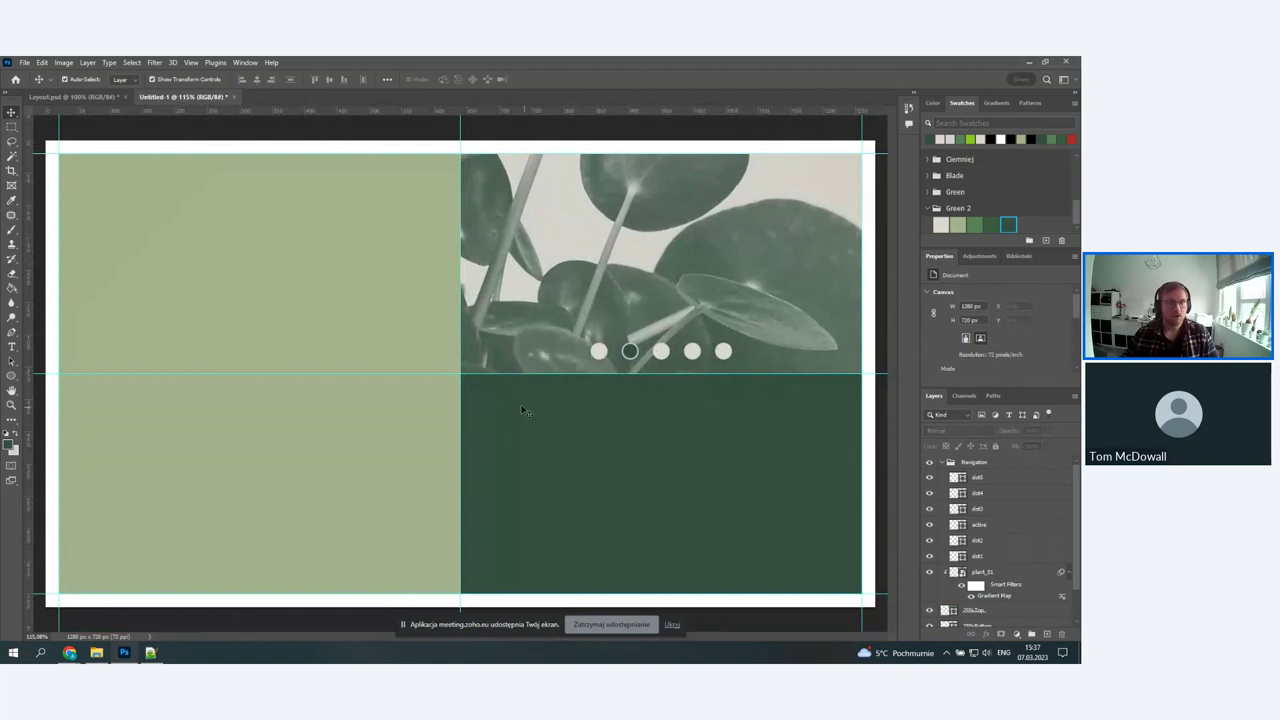
- Compare with the Layout.psd reference, then collapse the Navigation group in the mockup
click(98, 97)
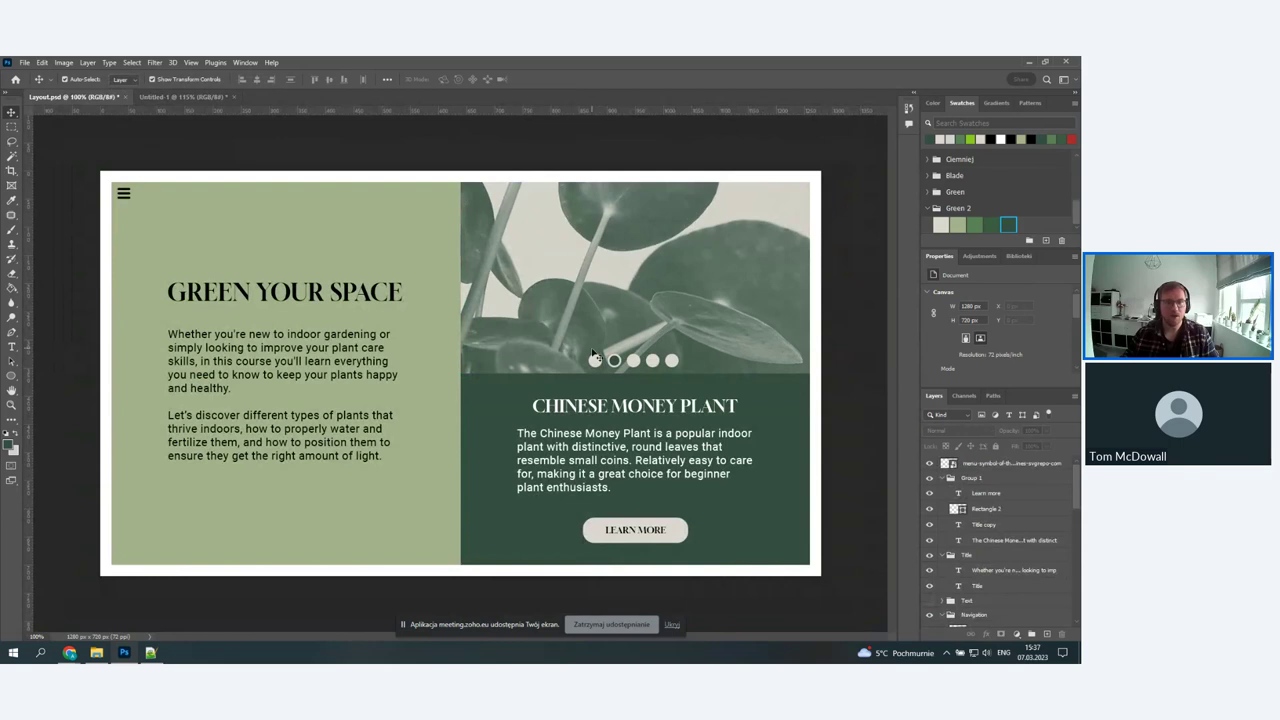
click(172, 99)
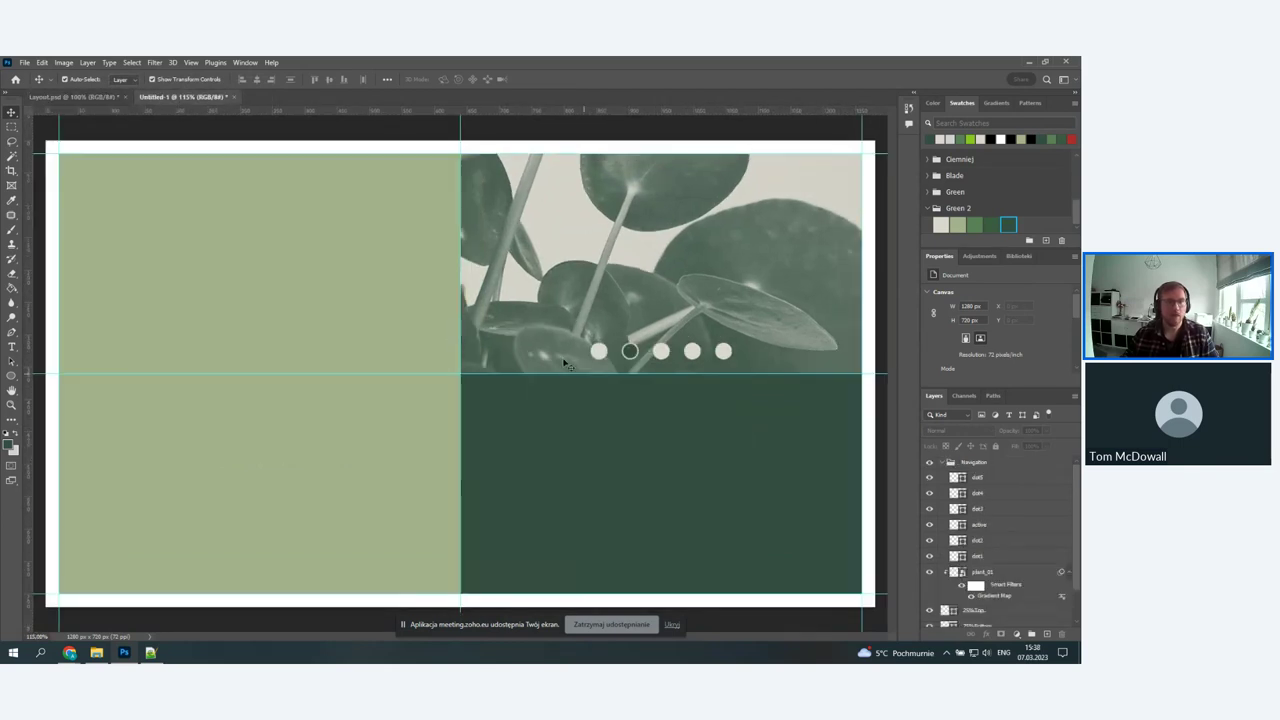
scroll(318, 274, down, 1)
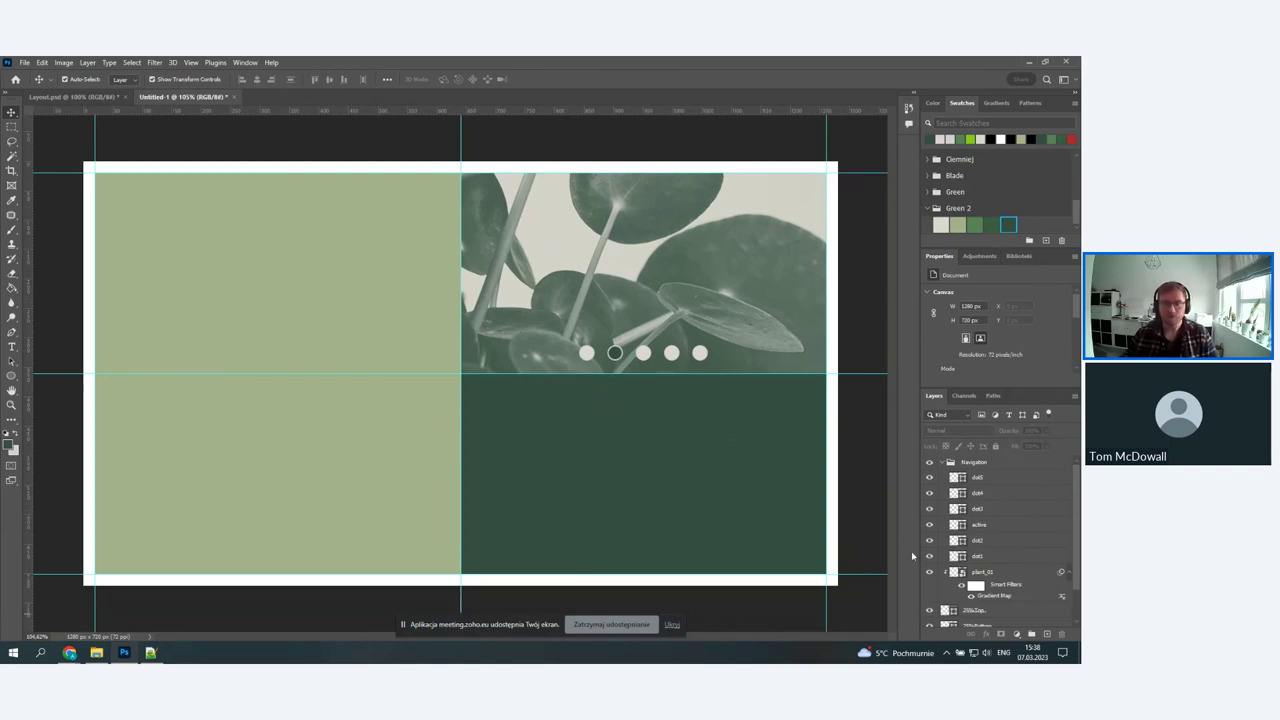
click(942, 463)
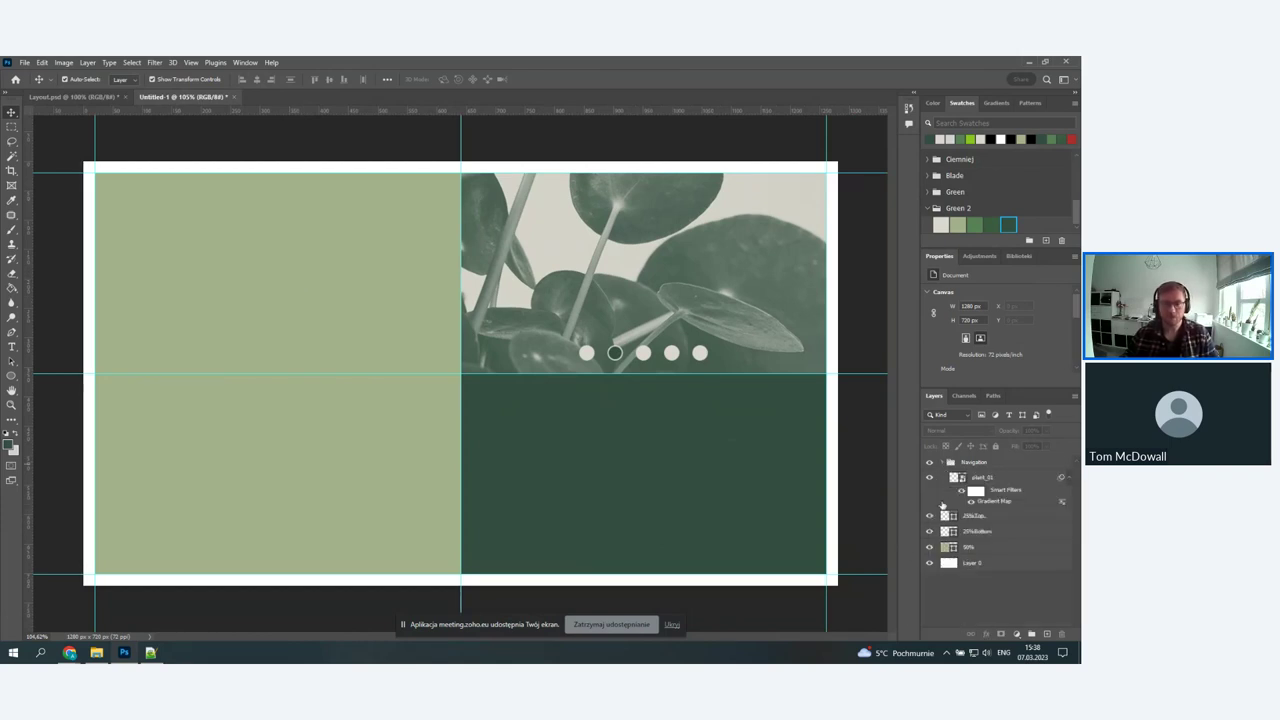
- Draw a placeholder text box at the top-left of the light green block
click(12, 348)
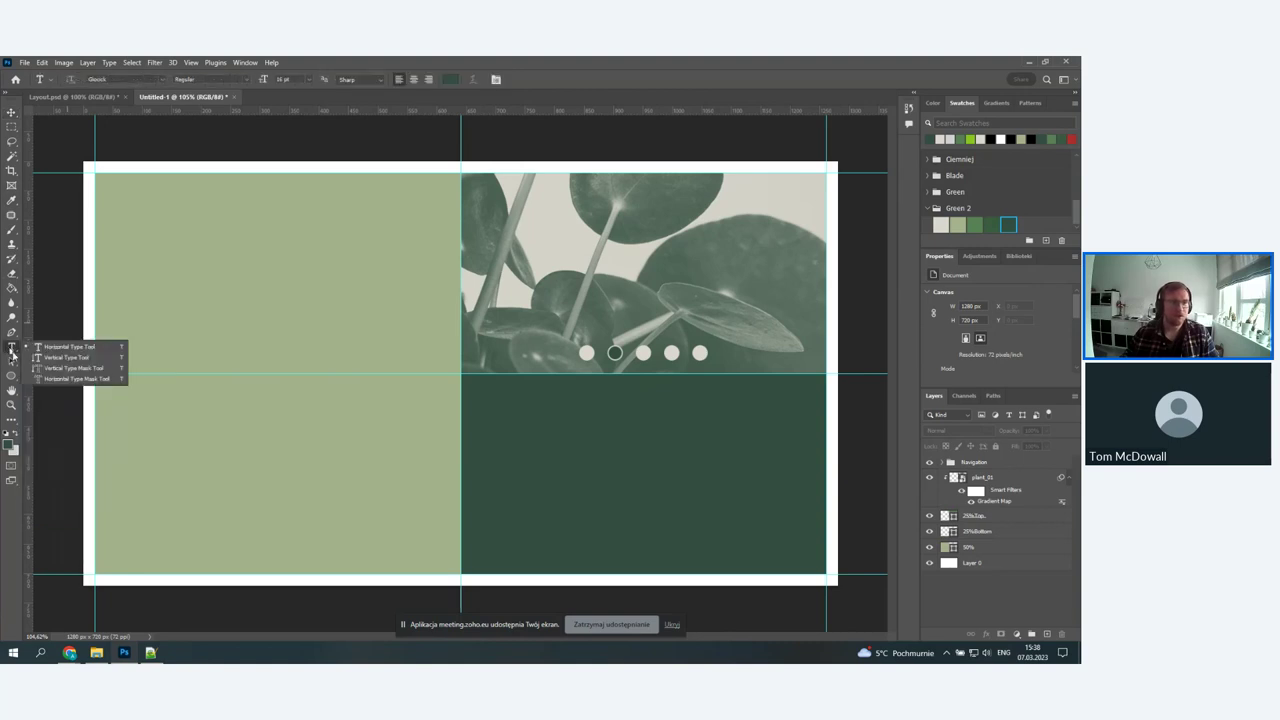
drag(111, 196, 408, 294)
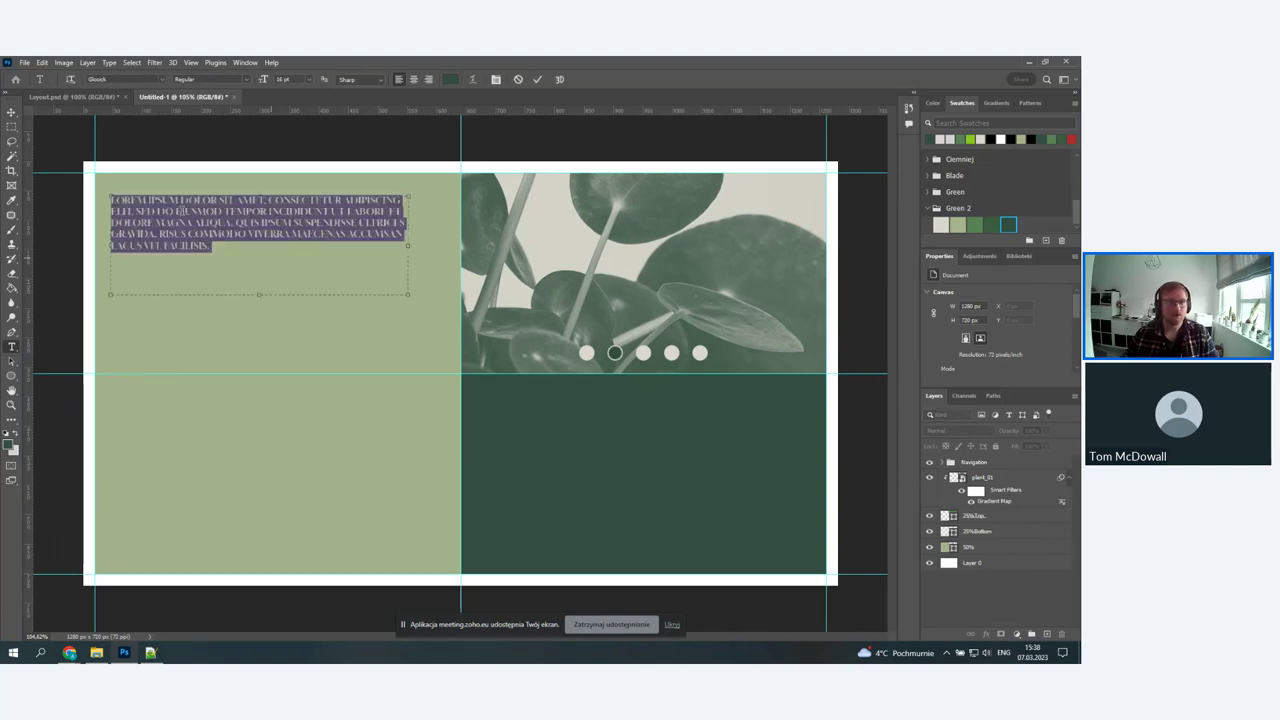
click(222, 251)
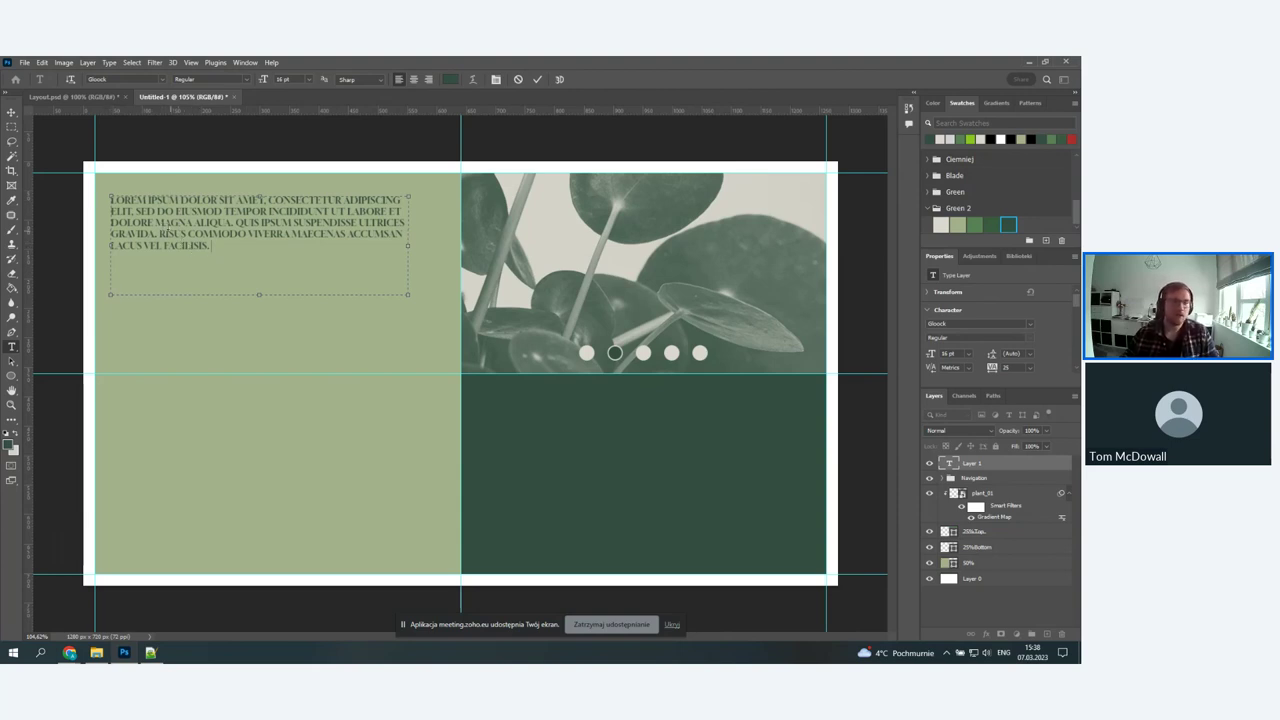
click(11, 113)
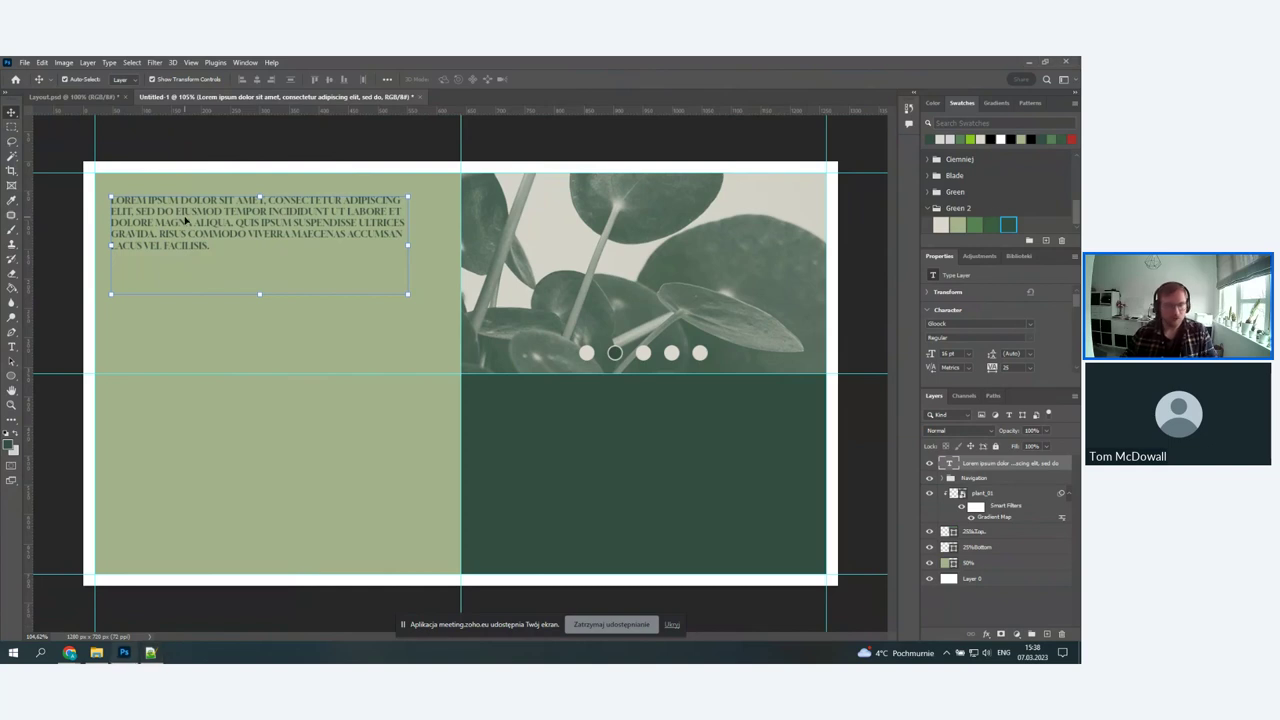
- Replace the placeholder text with the pasted headline 'GREEN YOUR SPACE'
double_click(112, 200)
key(ctrl+a)
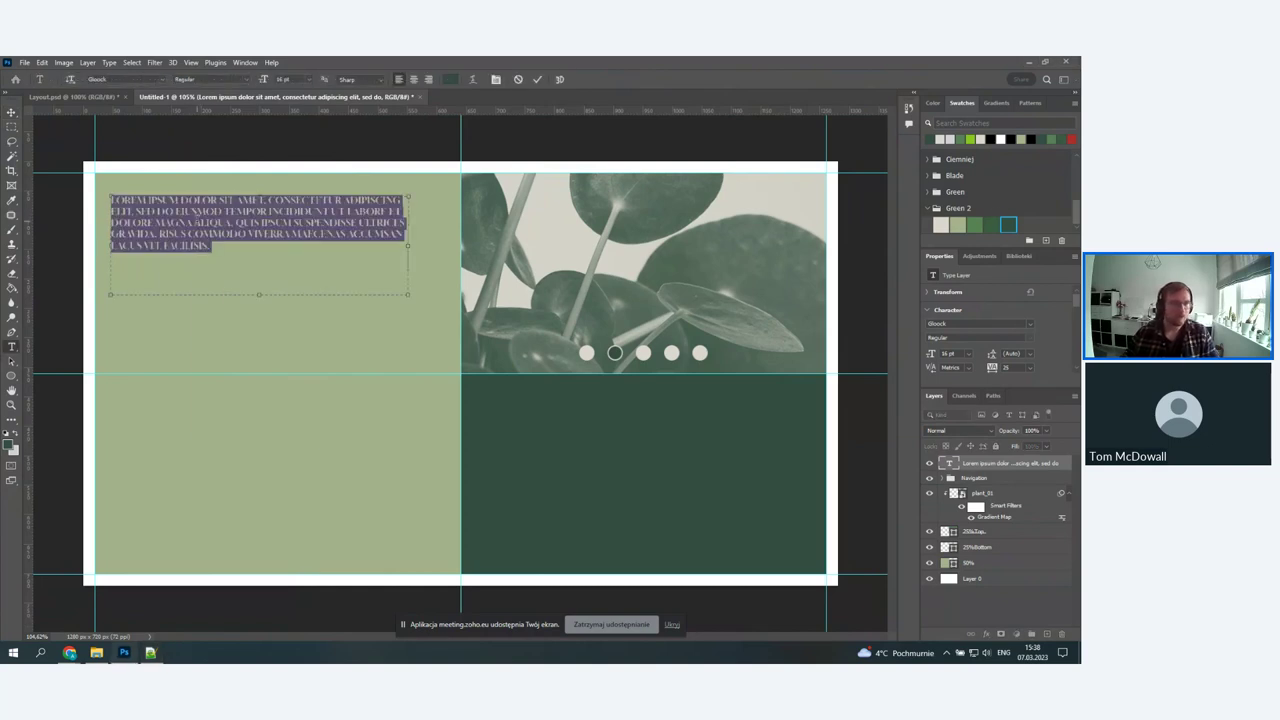
right_click(199, 223)
click(250, 273)
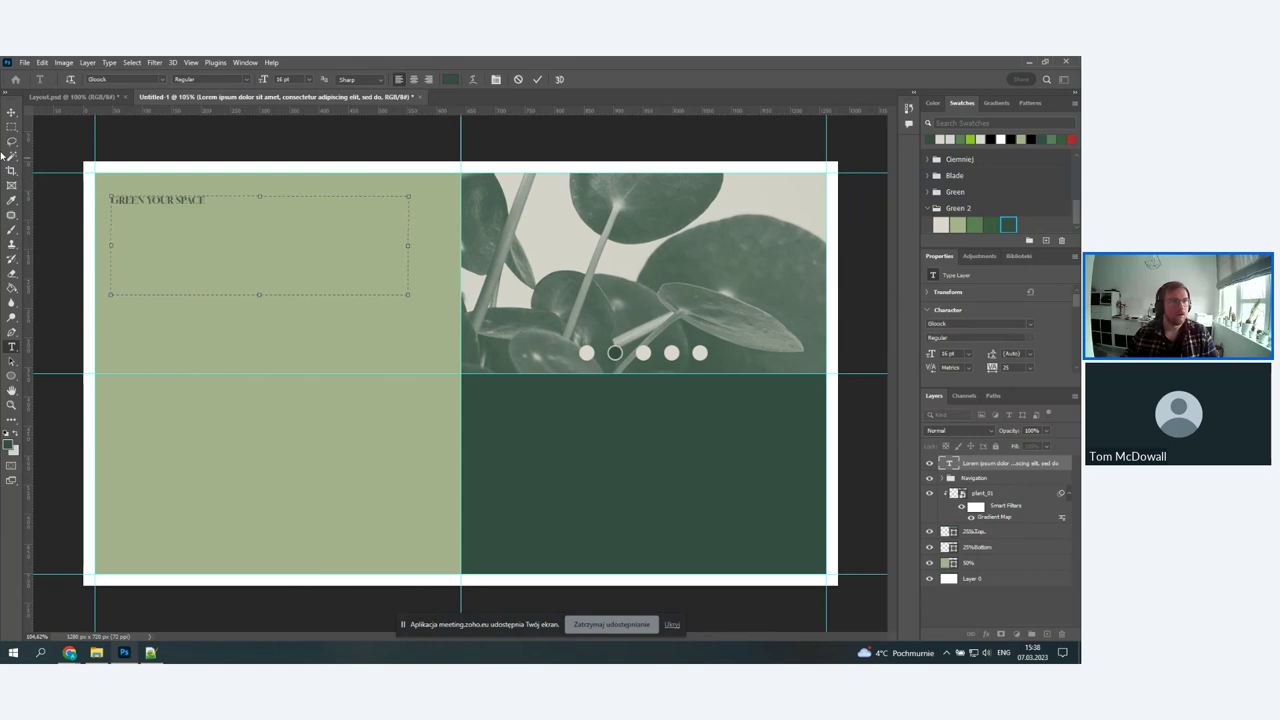
click(11, 112)
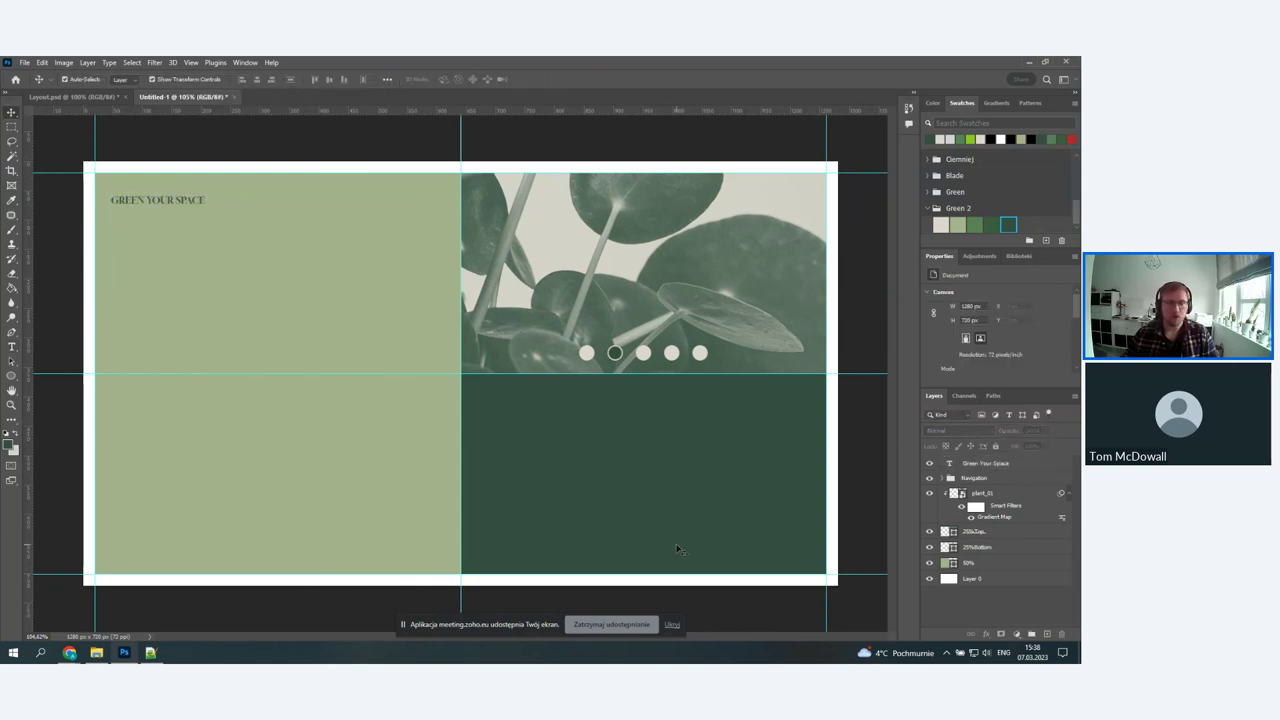
click(154, 204)
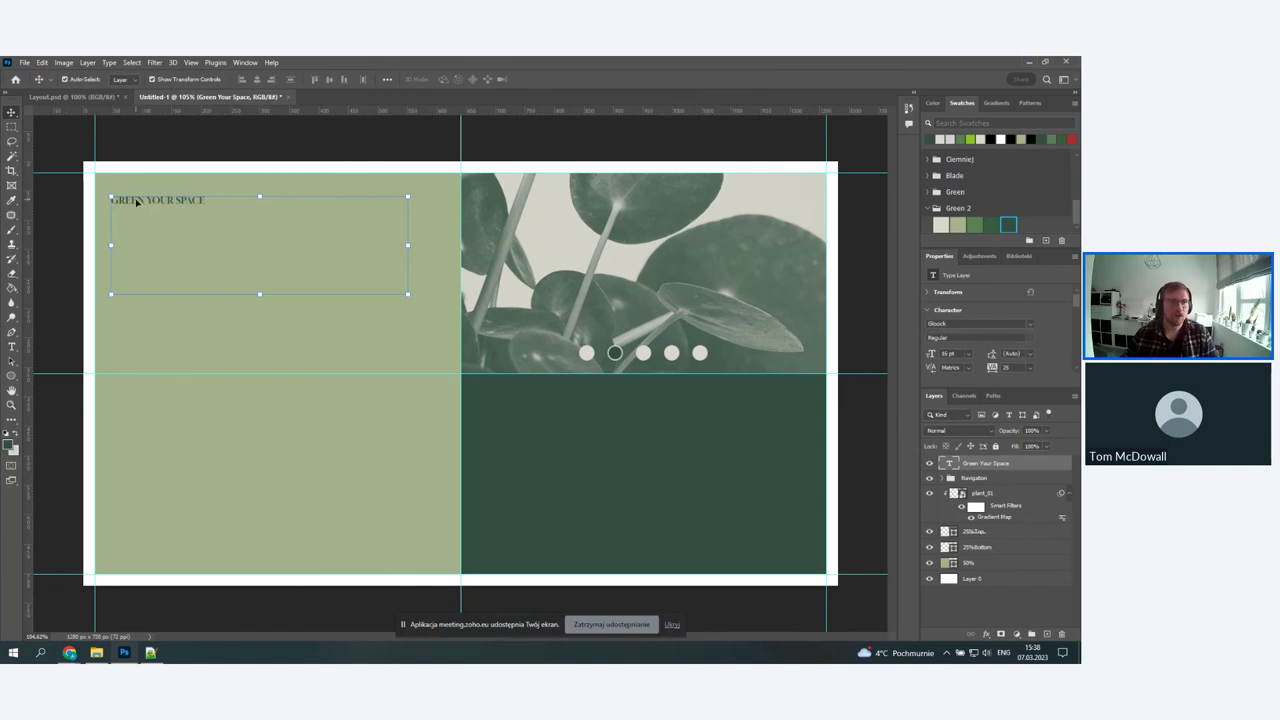
- Move the GREEN YOUR SPACE headline down and right on the green block
drag(123, 204, 264, 272)
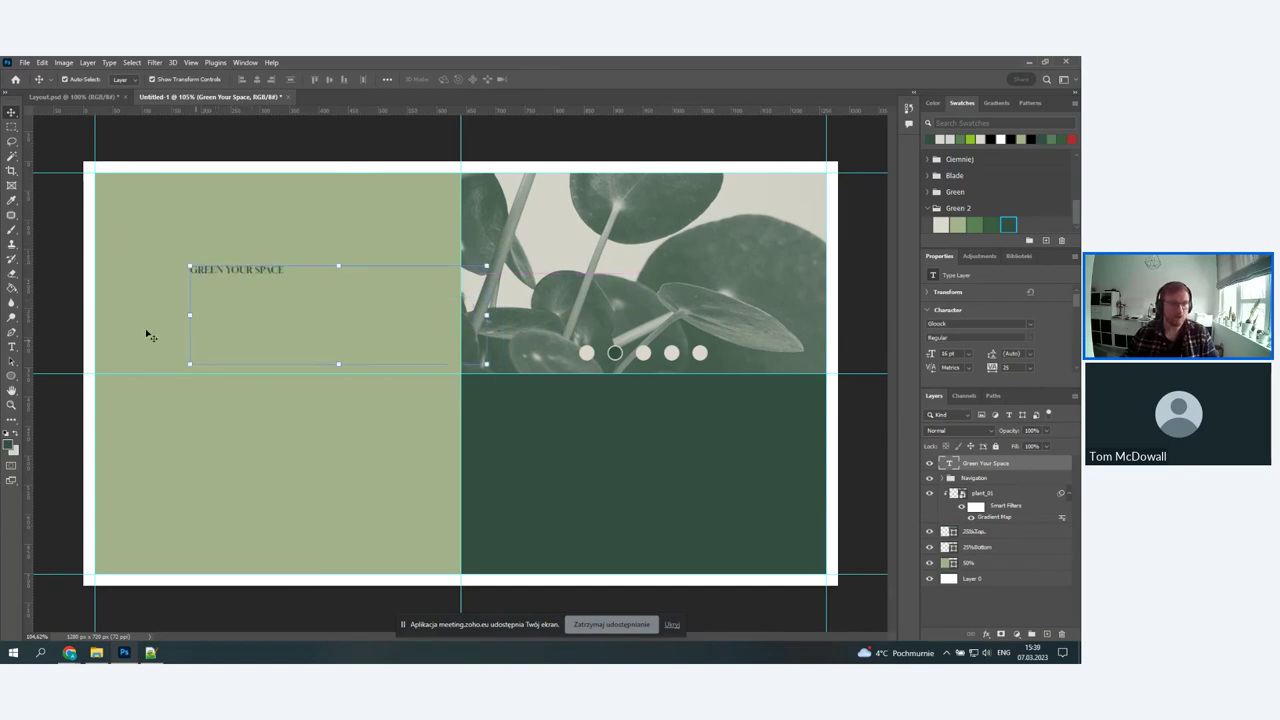
double_click(948, 465)
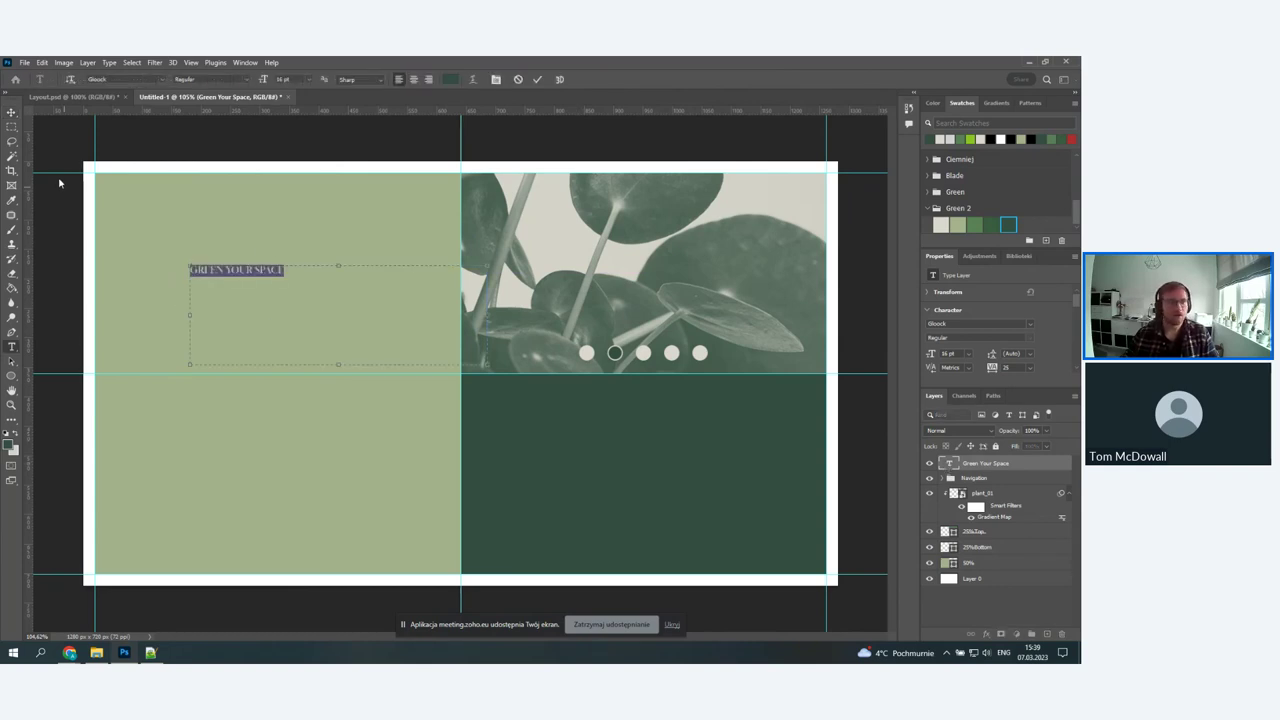
key(Escape)
key(v)
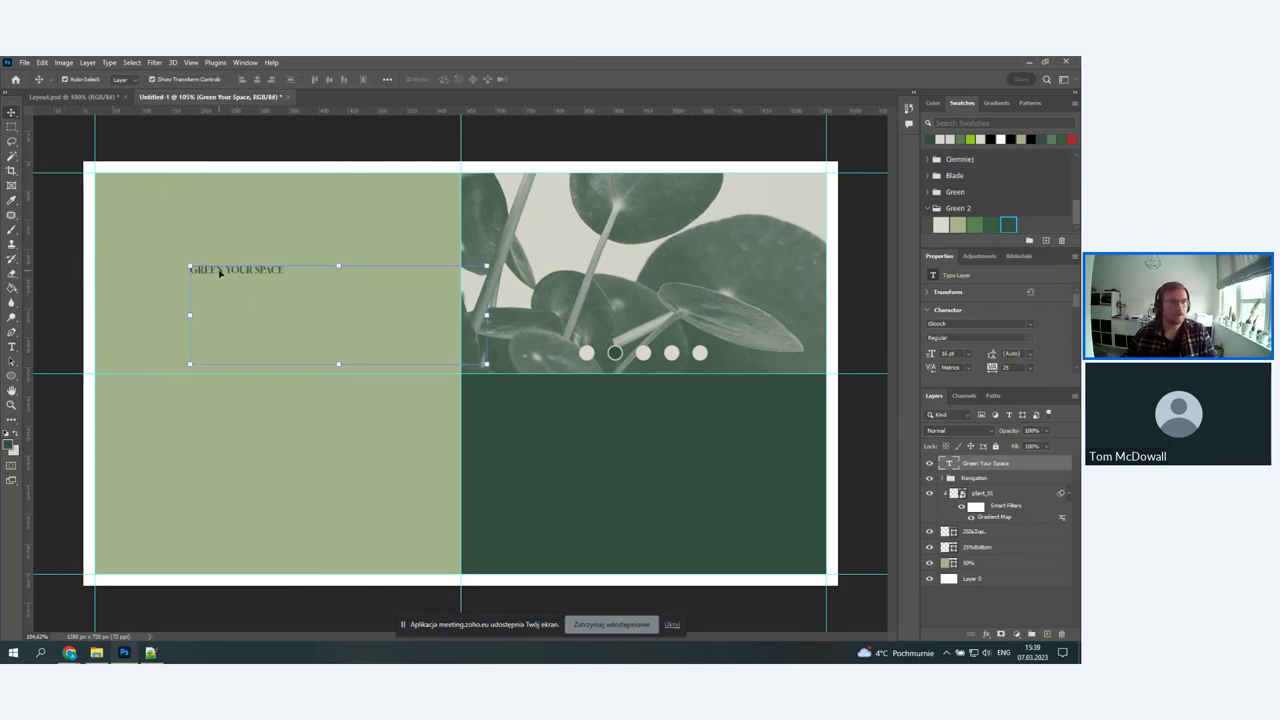
- Select the headline text for editing and compare it against the Layout.psd reference
key(t)
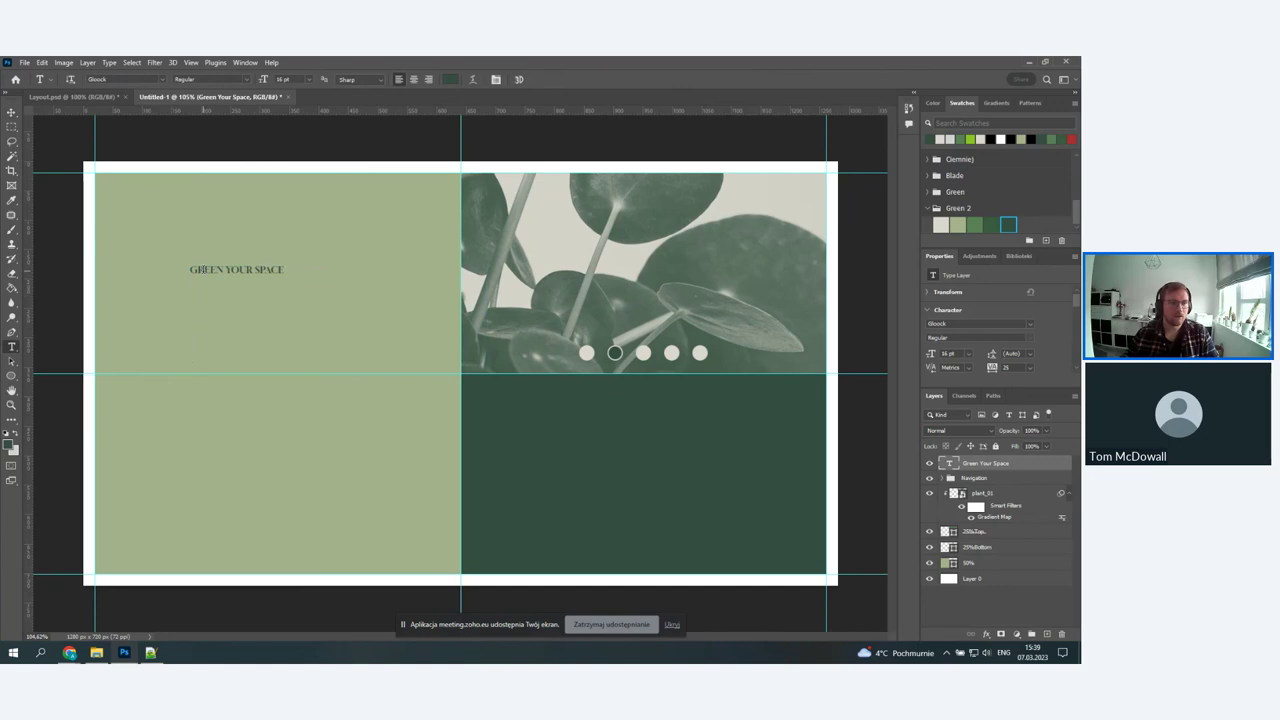
click(202, 270)
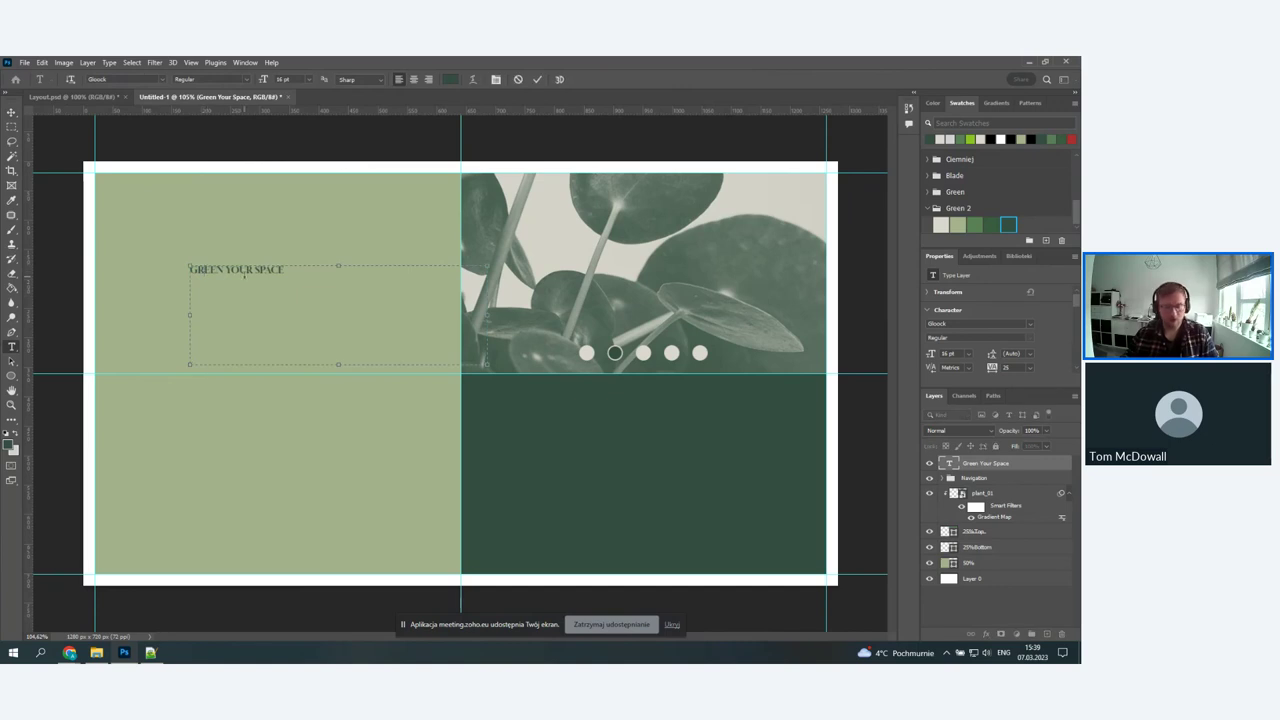
triple_click(244, 275)
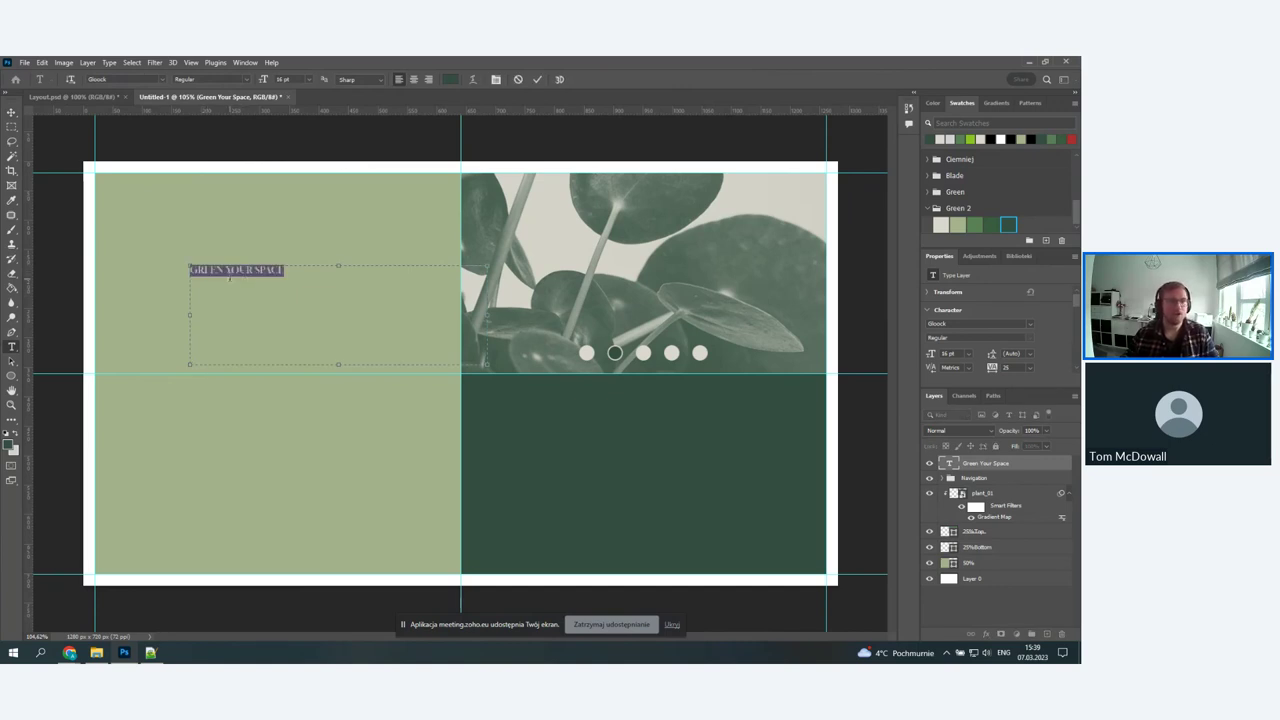
click(72, 97)
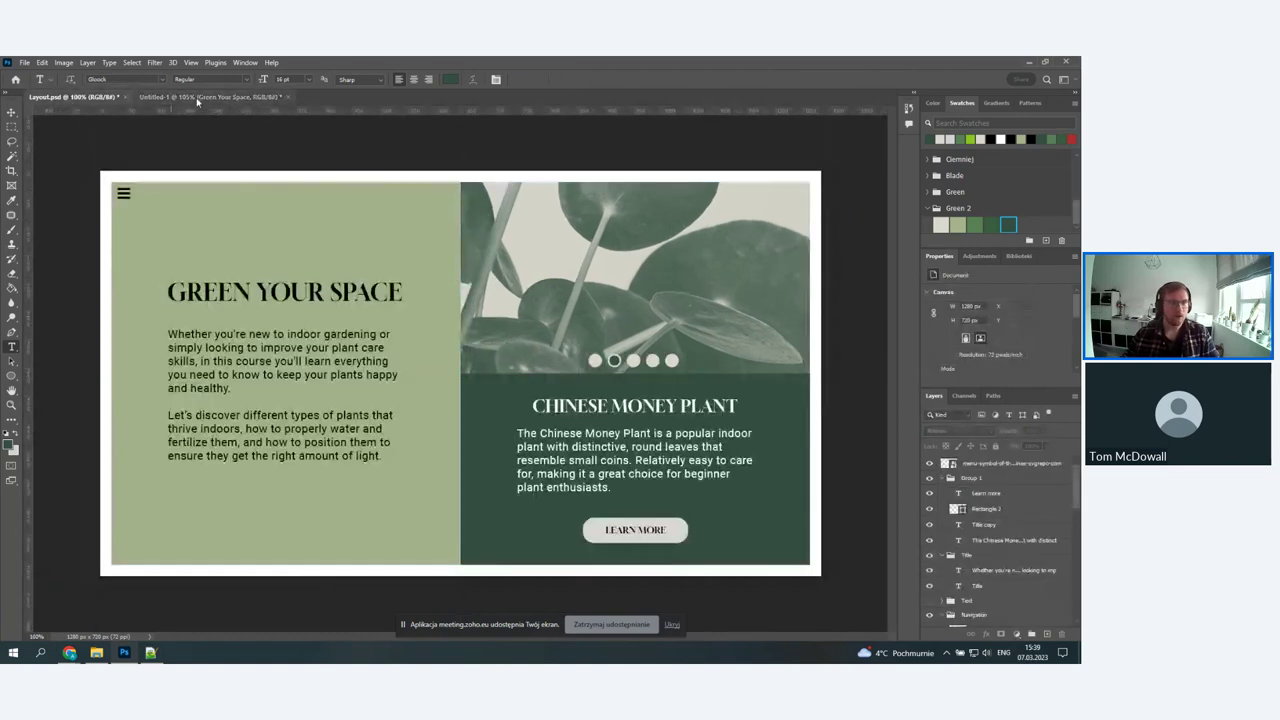
click(197, 98)
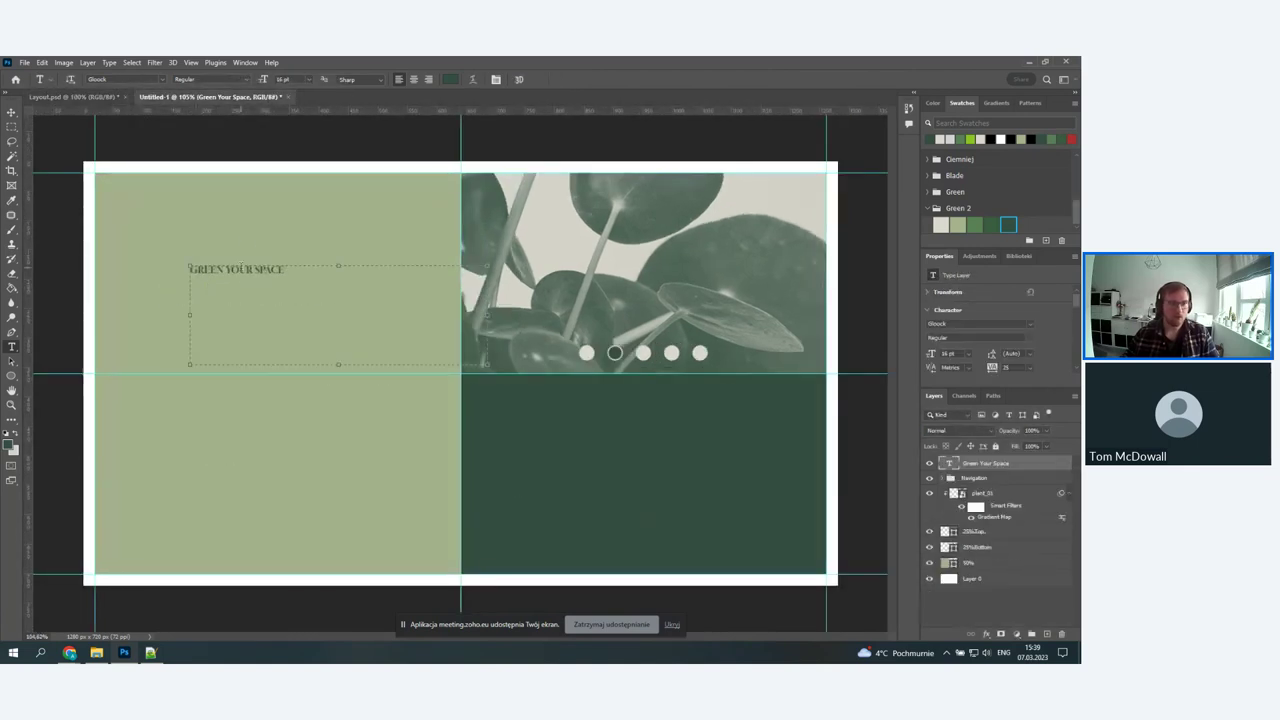
- Set the headline colour to black #000000
click(10, 443)
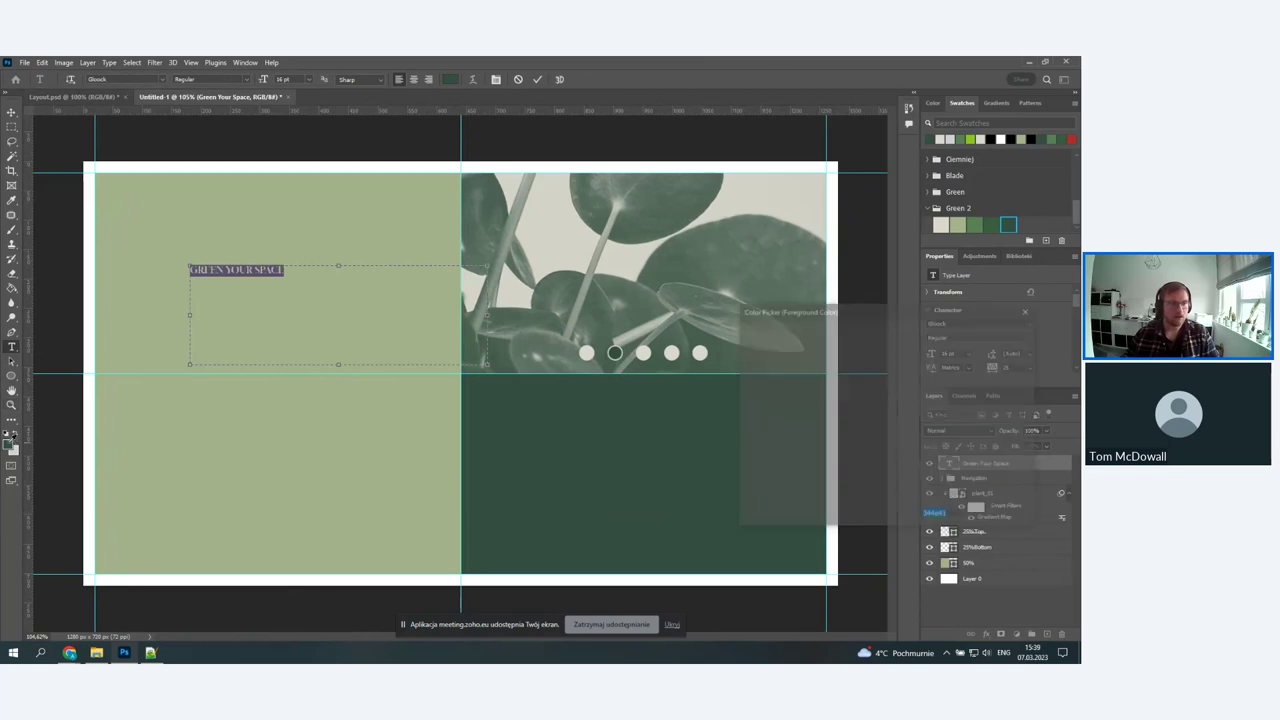
click(884, 480)
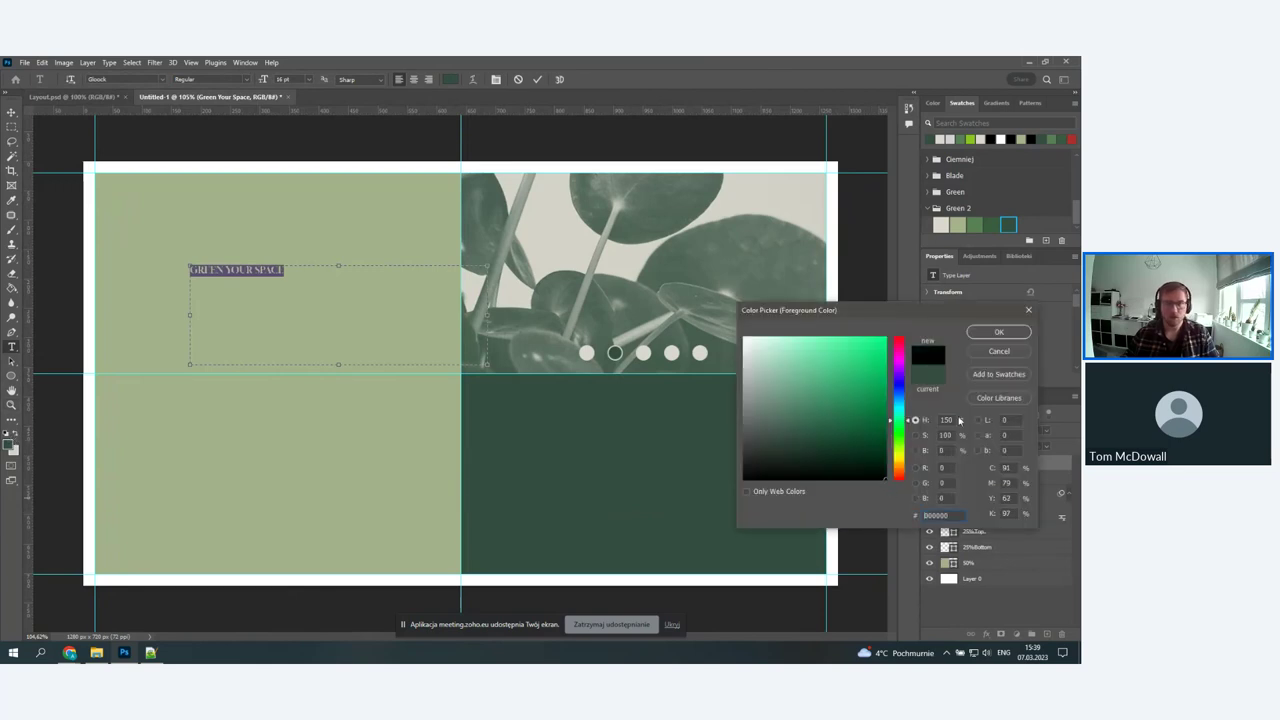
click(988, 334)
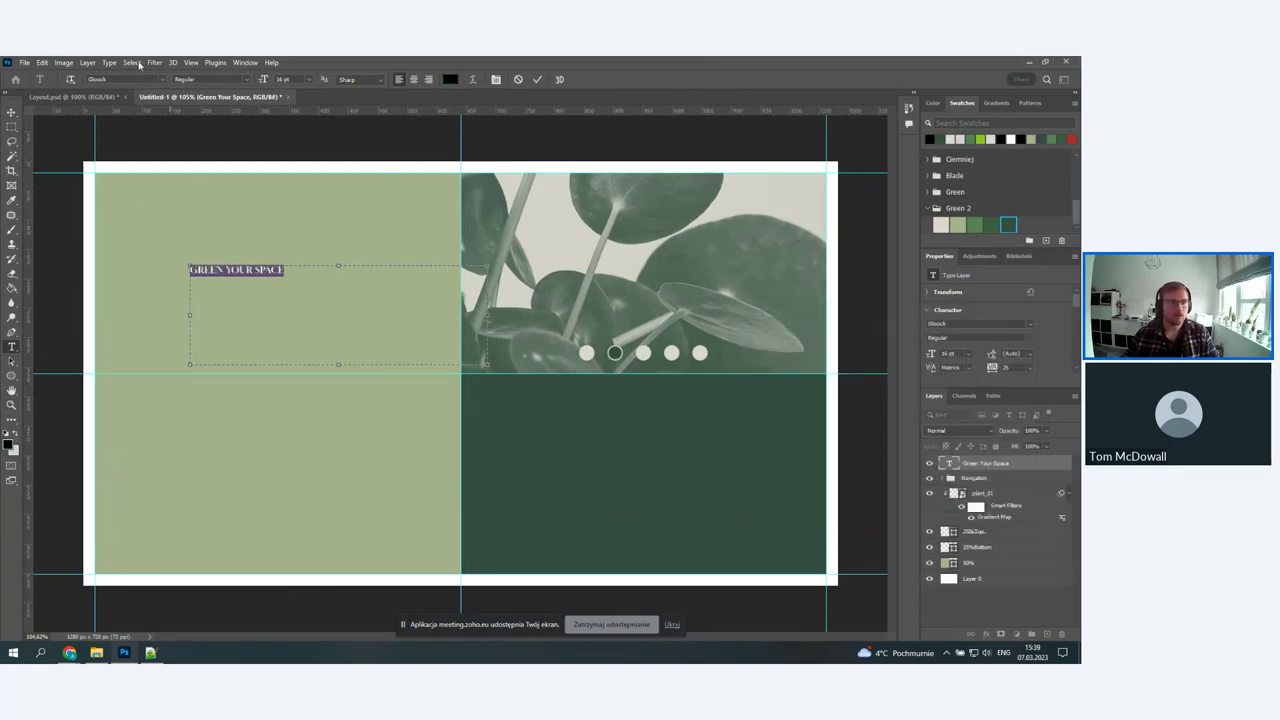
- Resize the headline to 42 pt and move it left near the block's edge
click(309, 79)
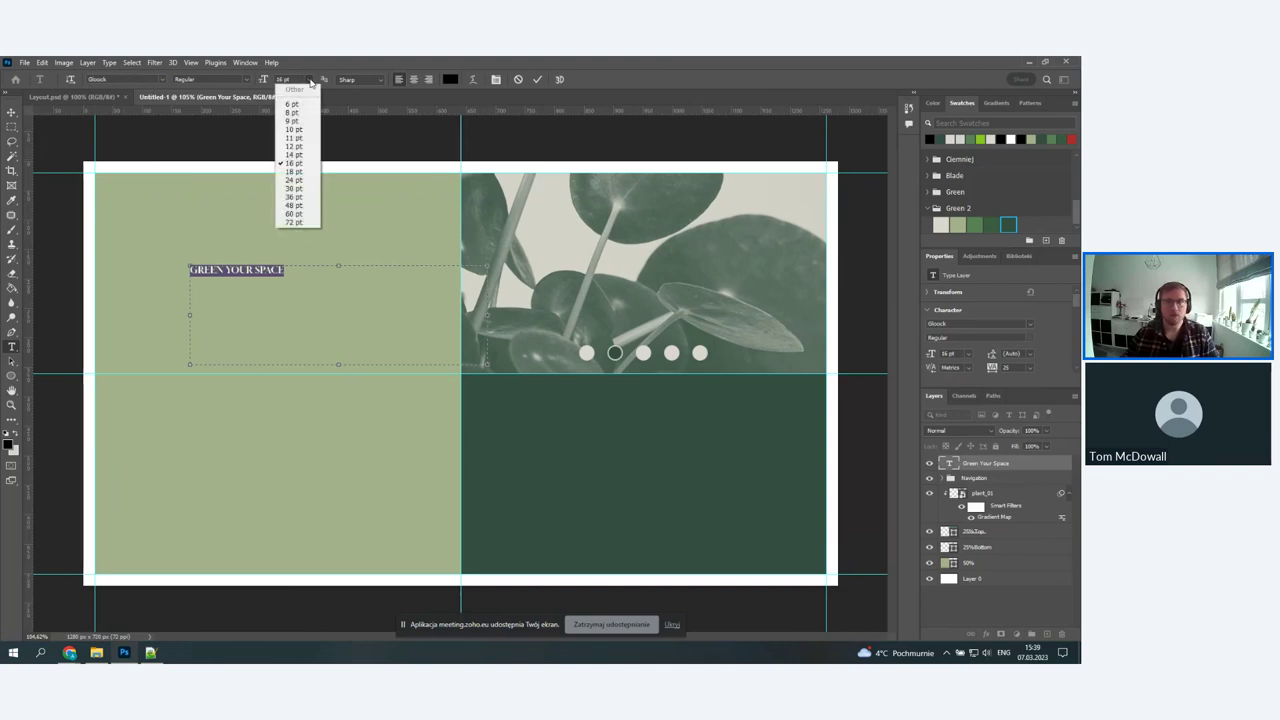
click(300, 205)
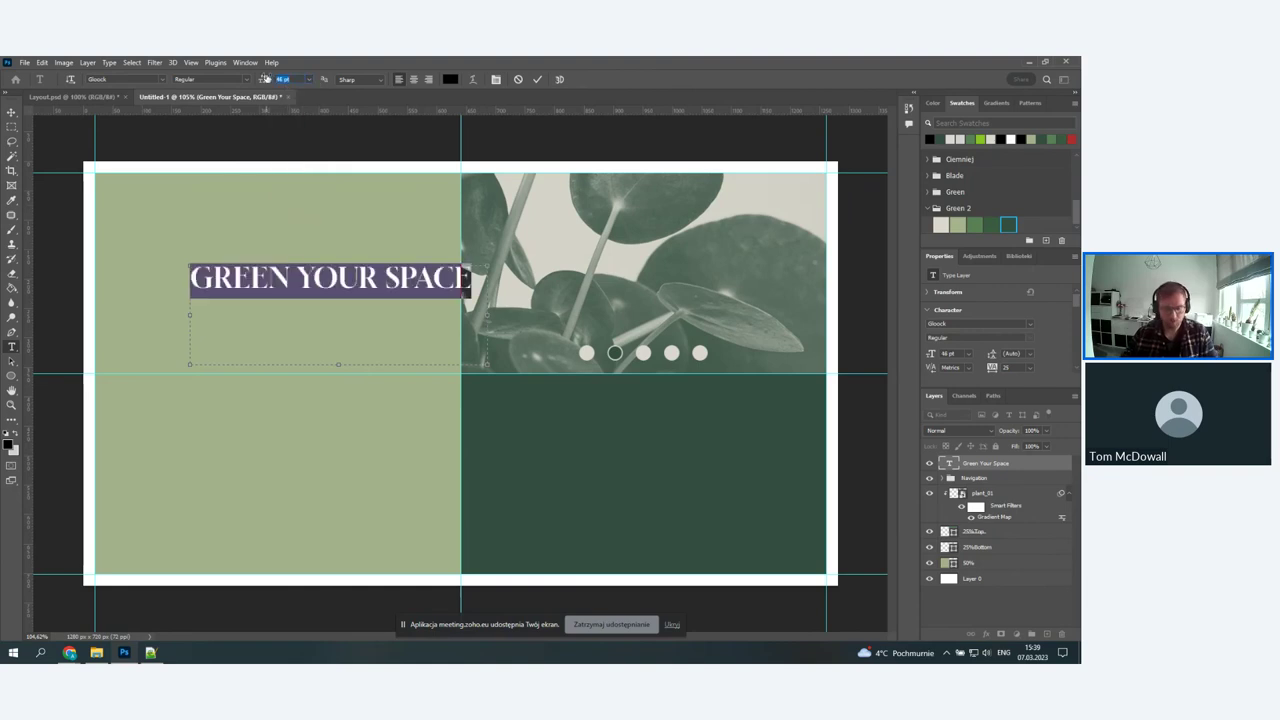
drag(266, 79, 260, 79)
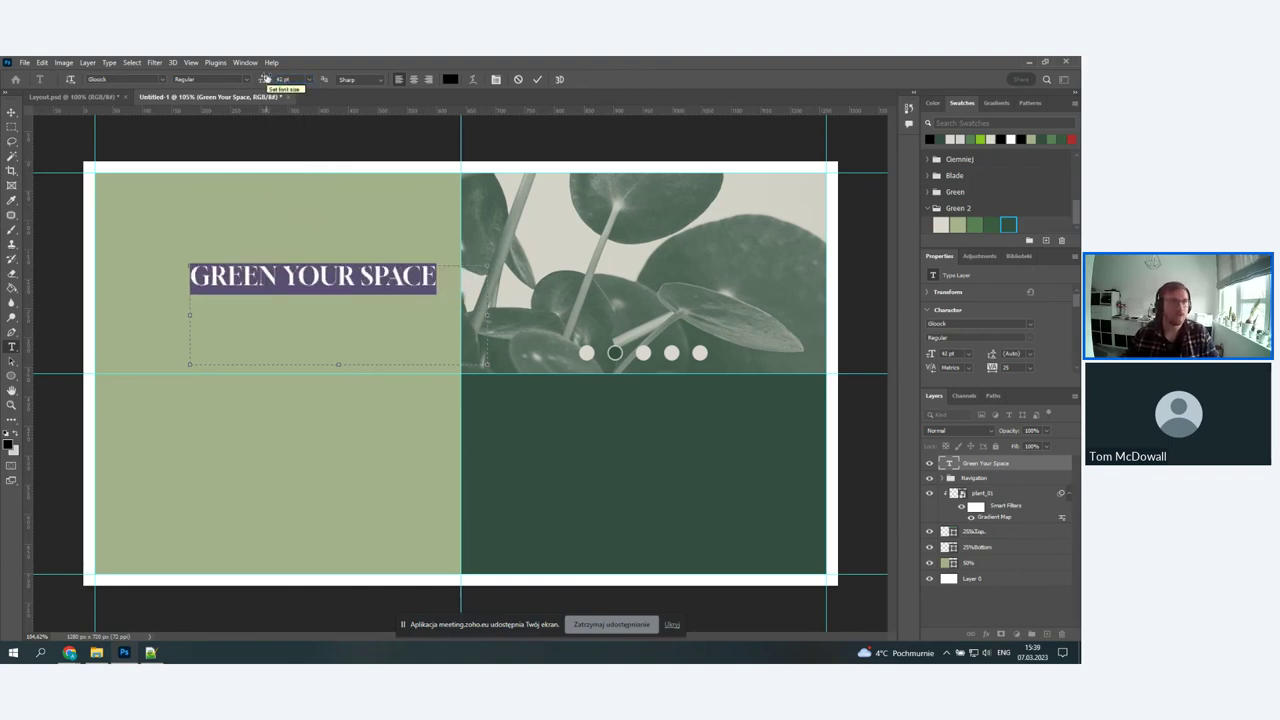
click(12, 112)
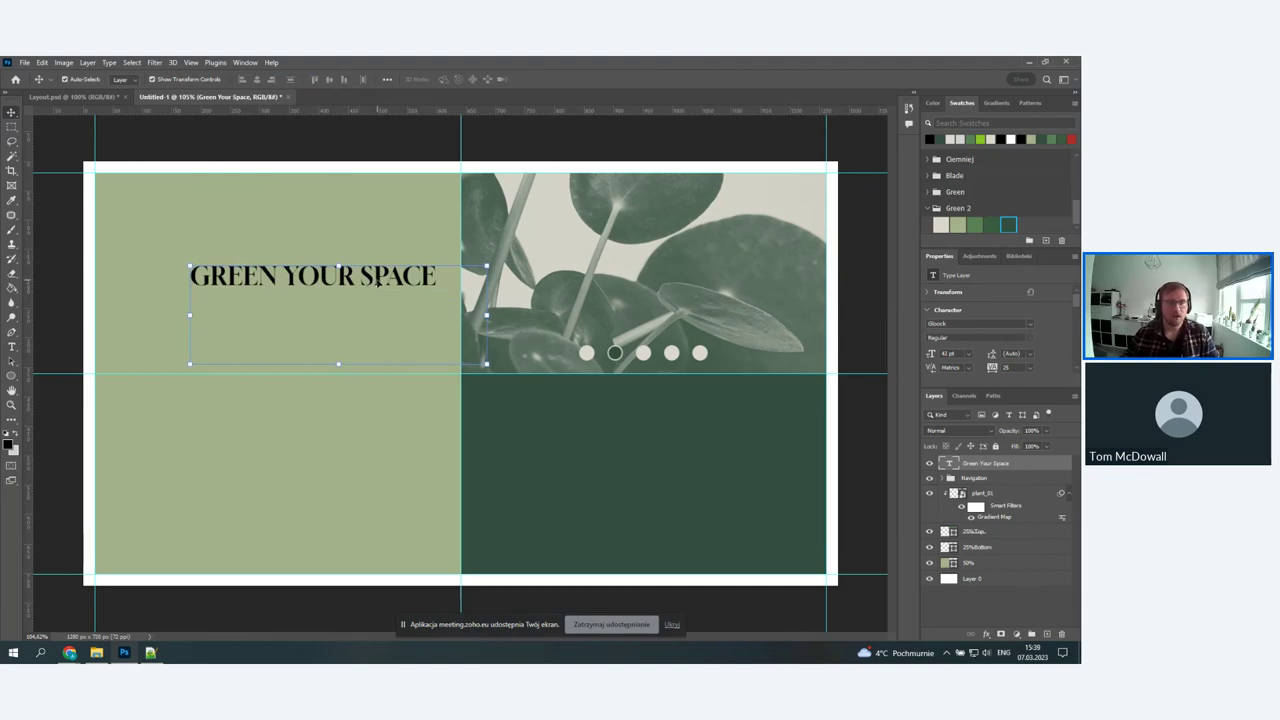
drag(378, 283, 317, 277)
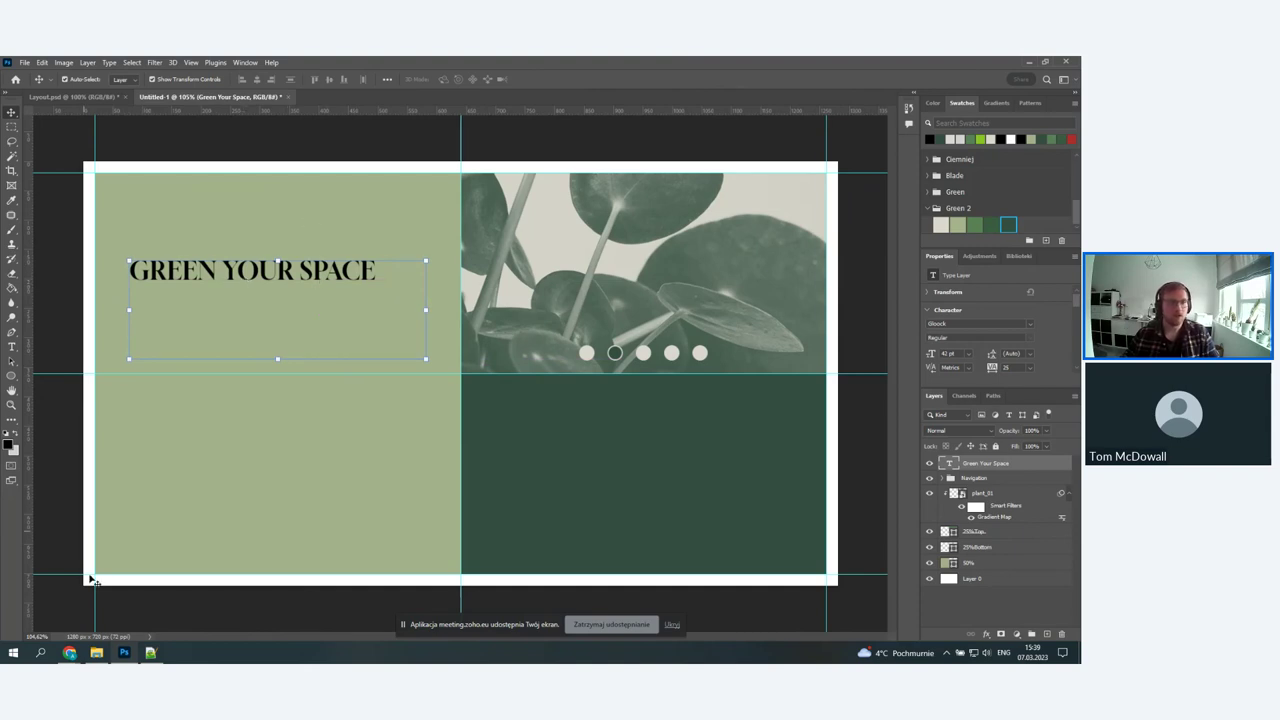
- Convert the GREEN YOUR SPACE headline to point text and centre it horizontally on the 50% light green block
right_click(1034, 464)
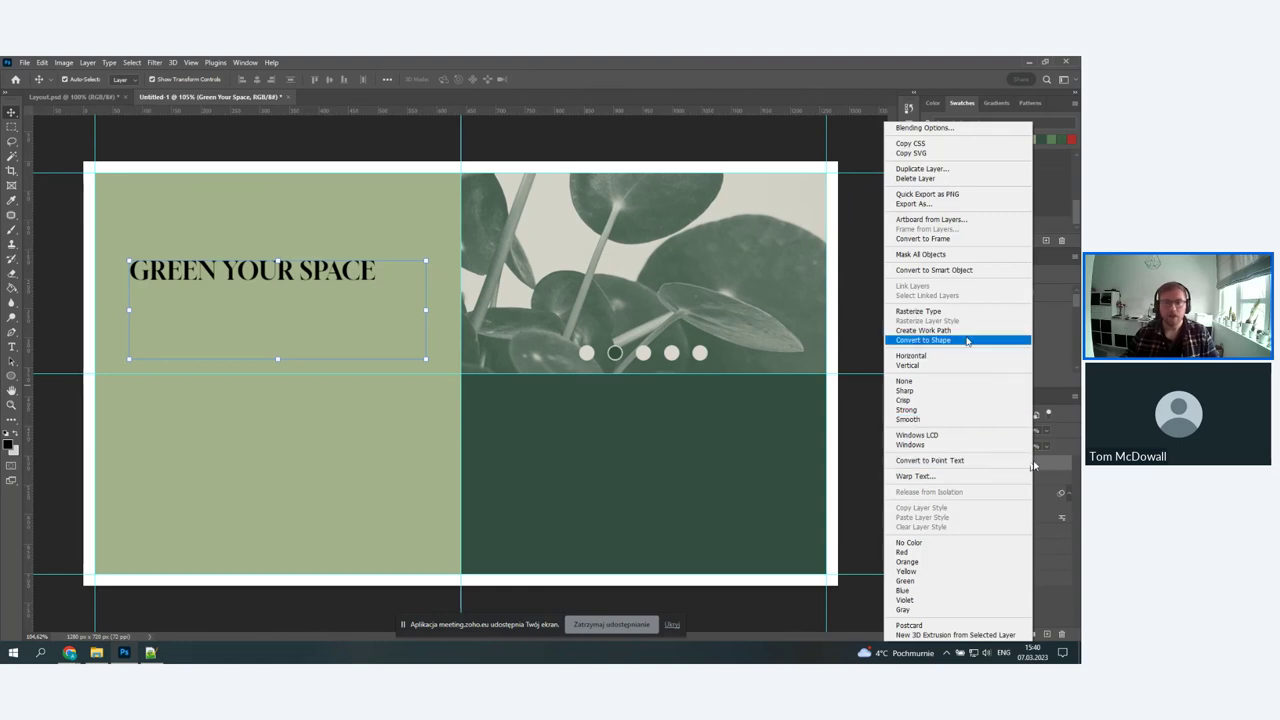
click(953, 462)
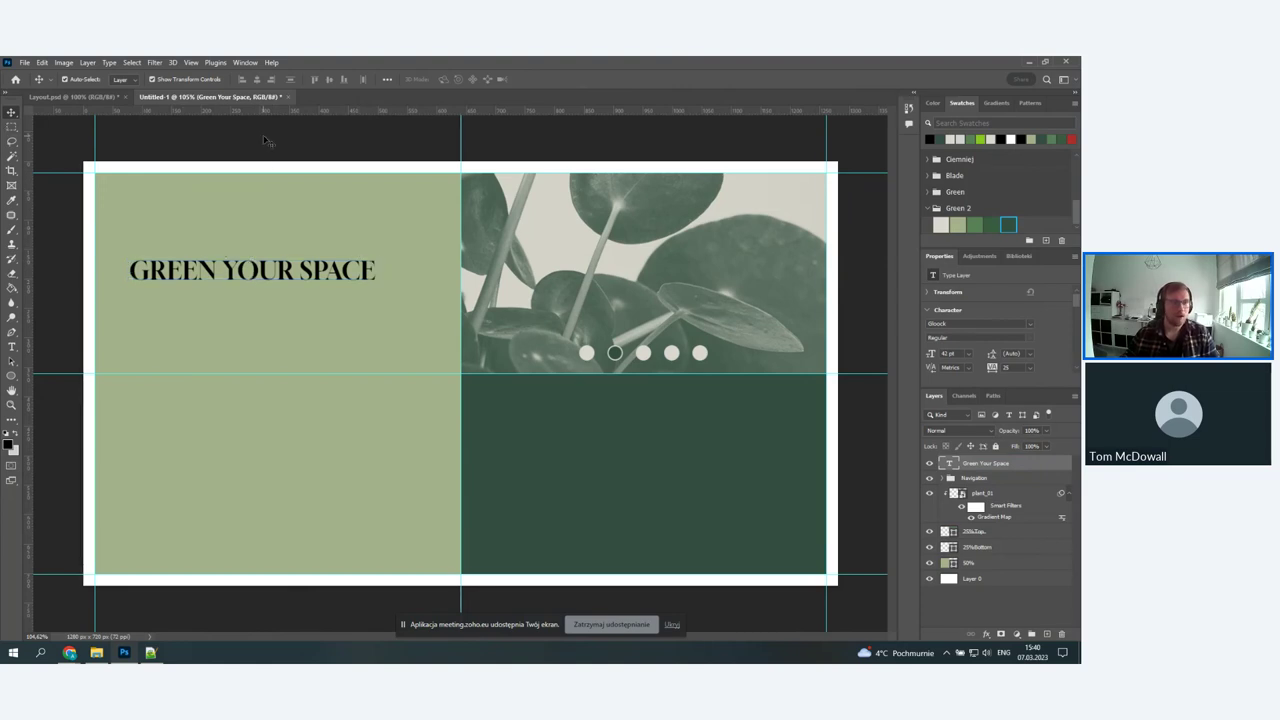
click(240, 276)
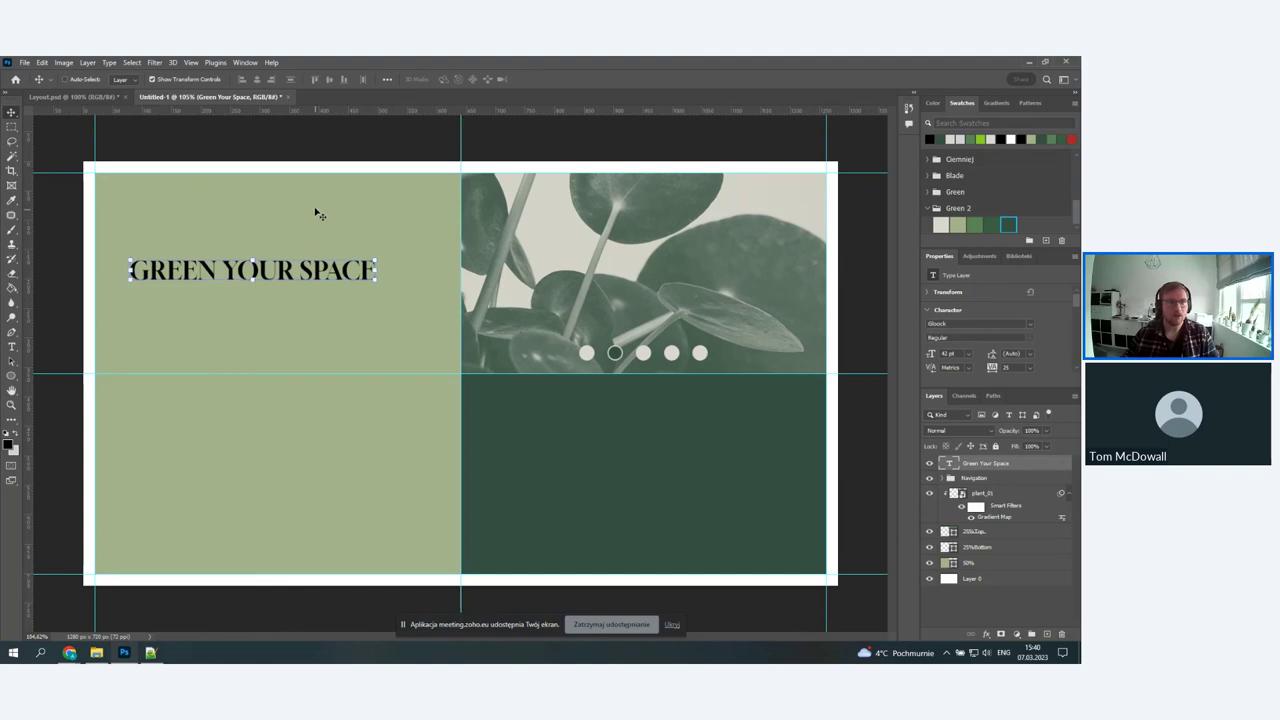
click(977, 566)
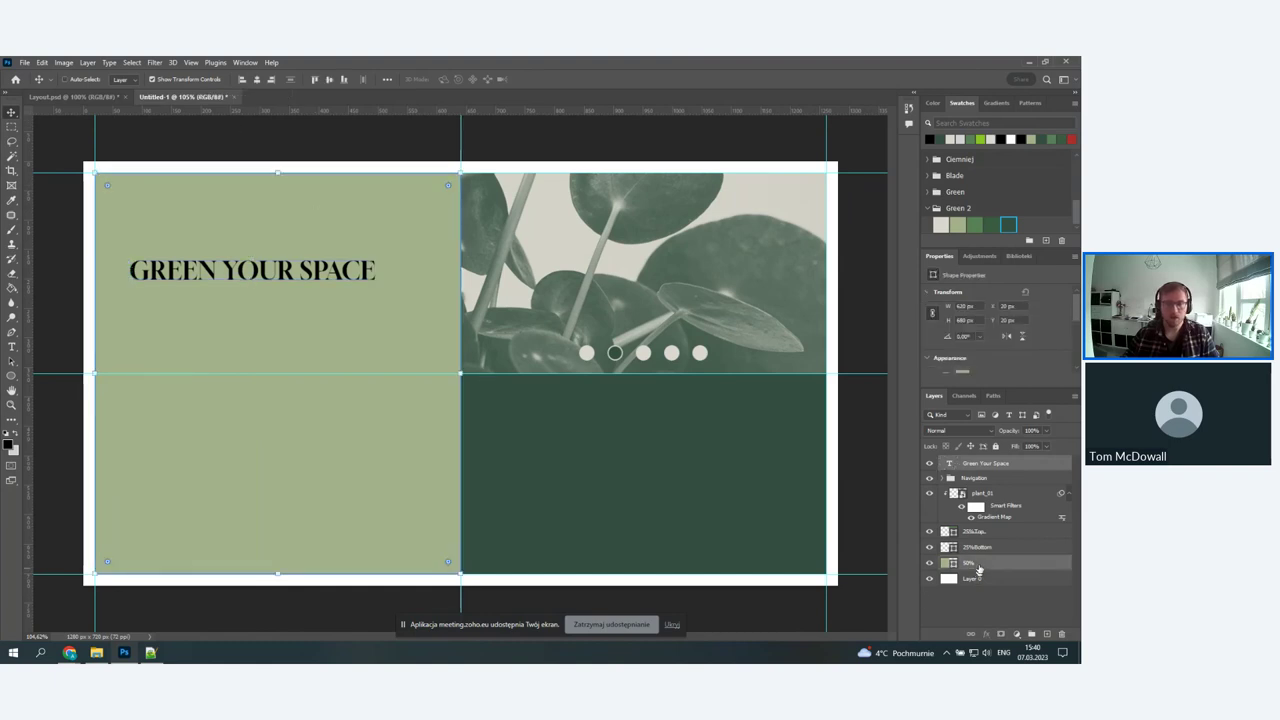
click(256, 79)
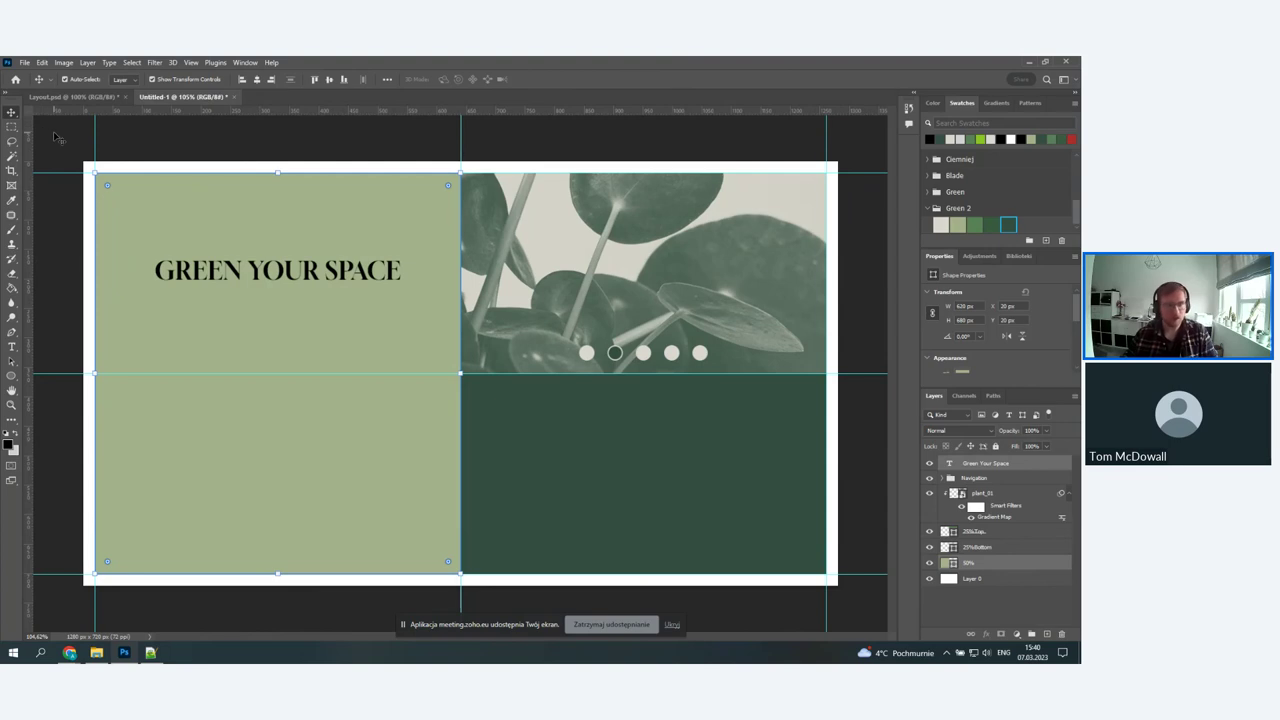
click(63, 142)
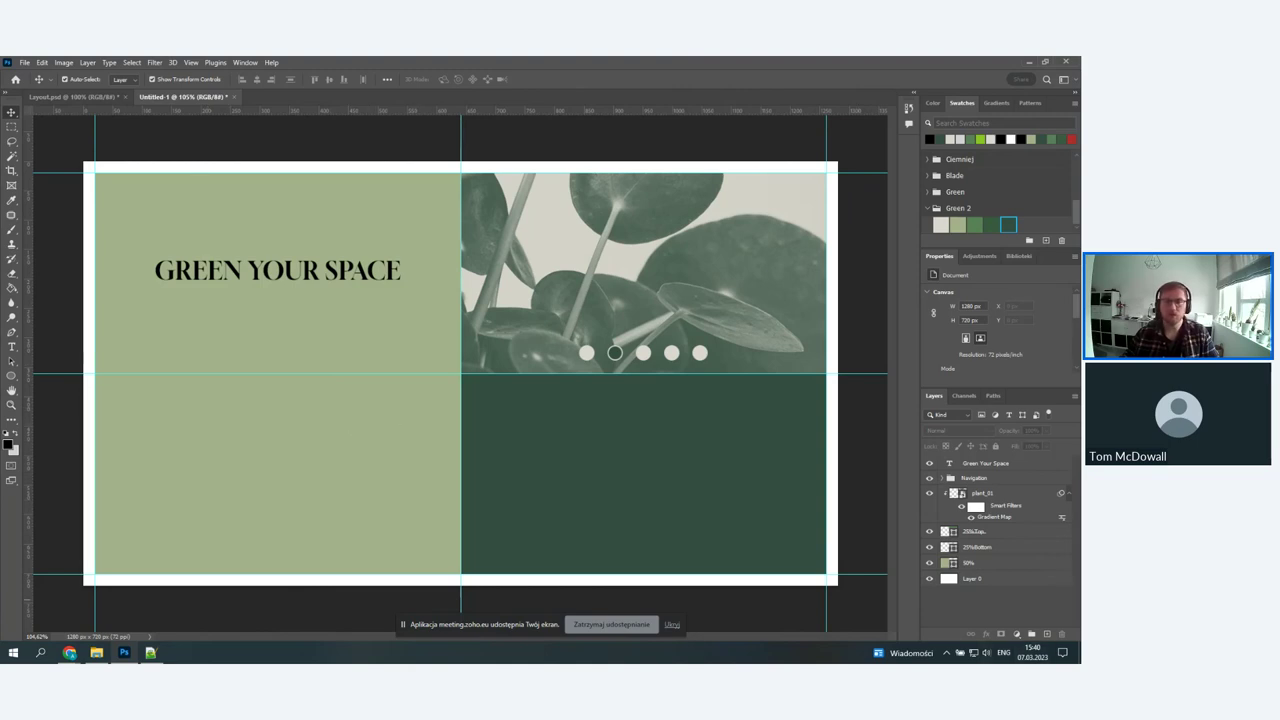
- In Coolors' Color Contrast Checker, set the text colour to #FFFFFF on #A3B18A, confirming a poor 2.28 score
key(alt+Tab)
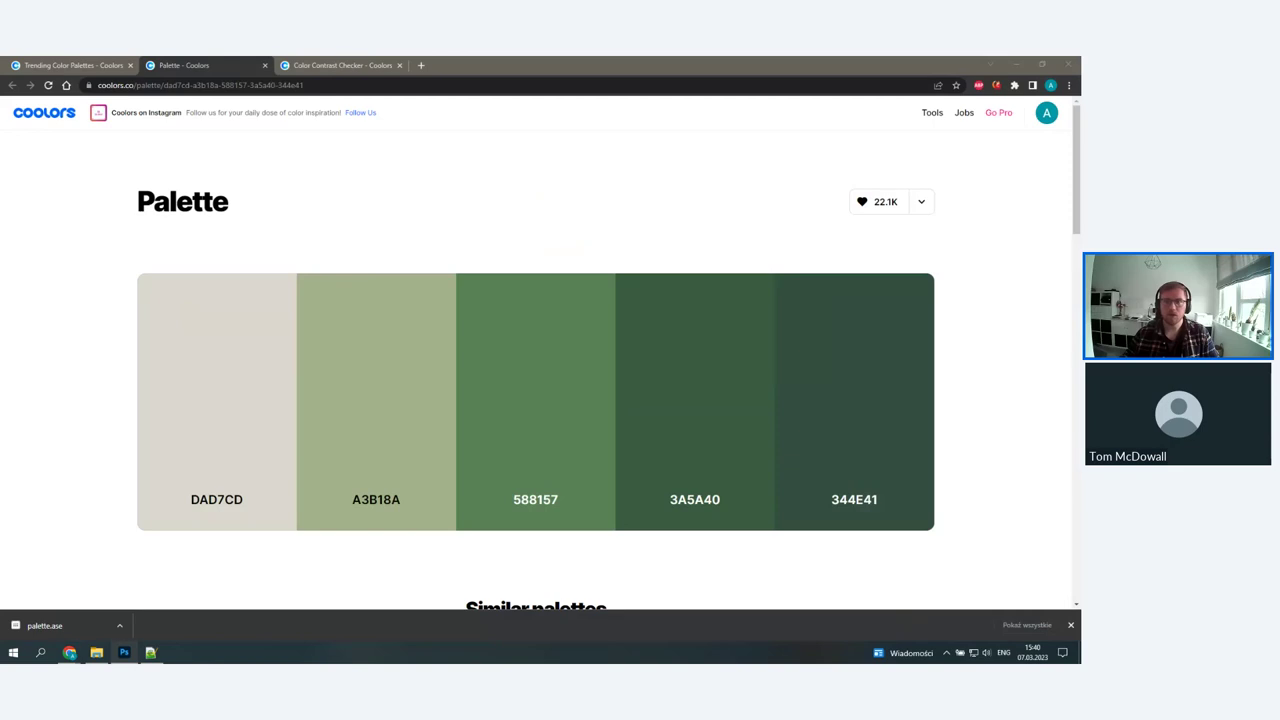
click(323, 66)
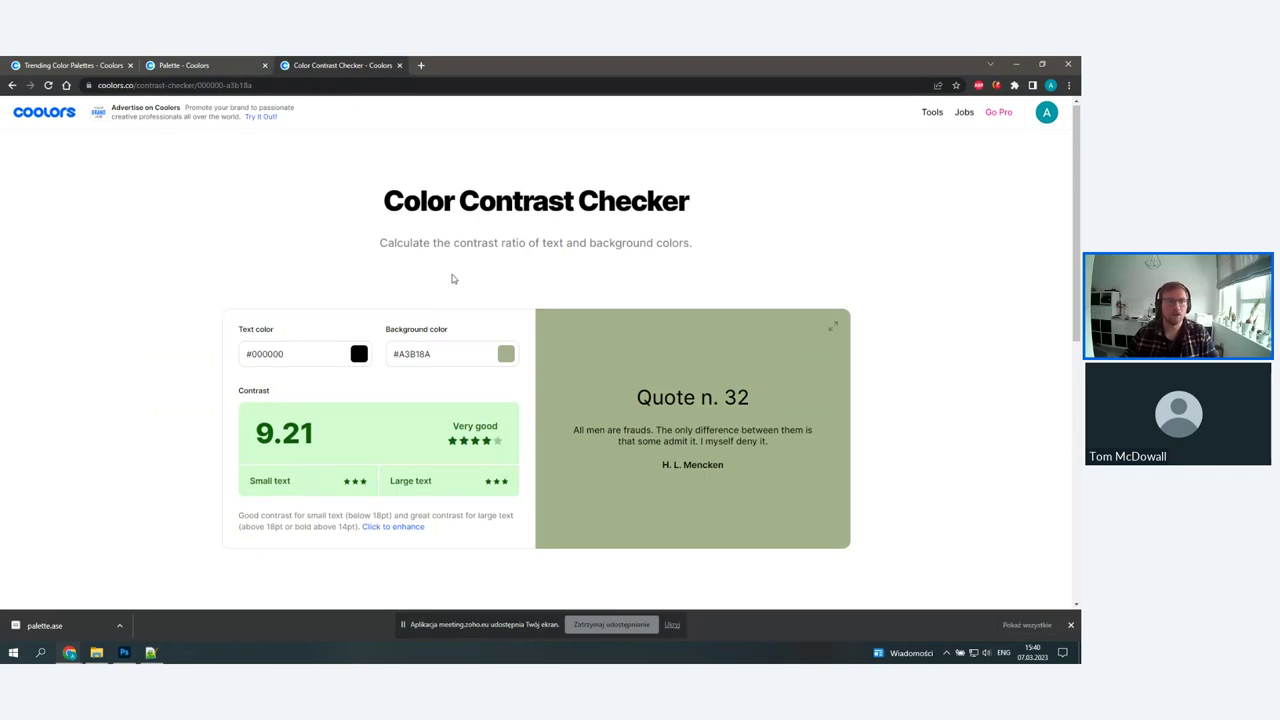
scroll(451, 279, down, 1)
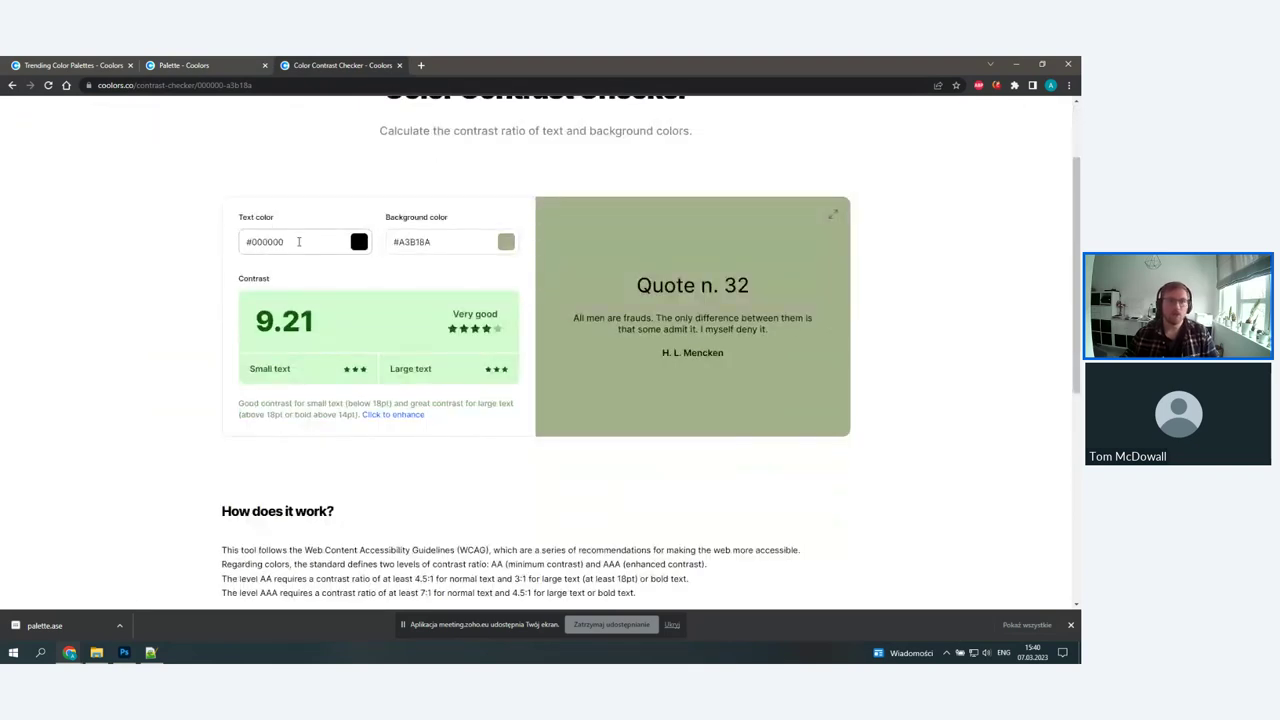
click(298, 241)
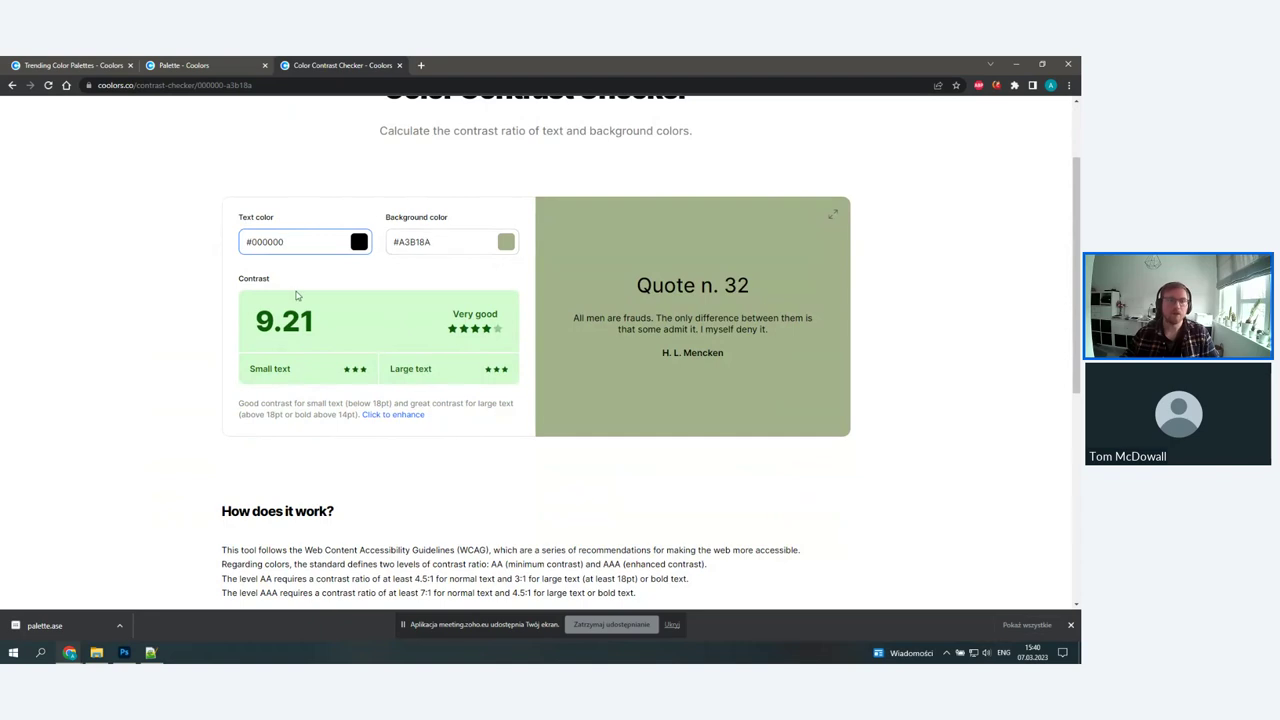
scroll(300, 318, down, 1)
scroll(302, 318, down, 1)
scroll(300, 337, up, 1)
click(359, 243)
drag(310, 316, 223, 266)
click(223, 266)
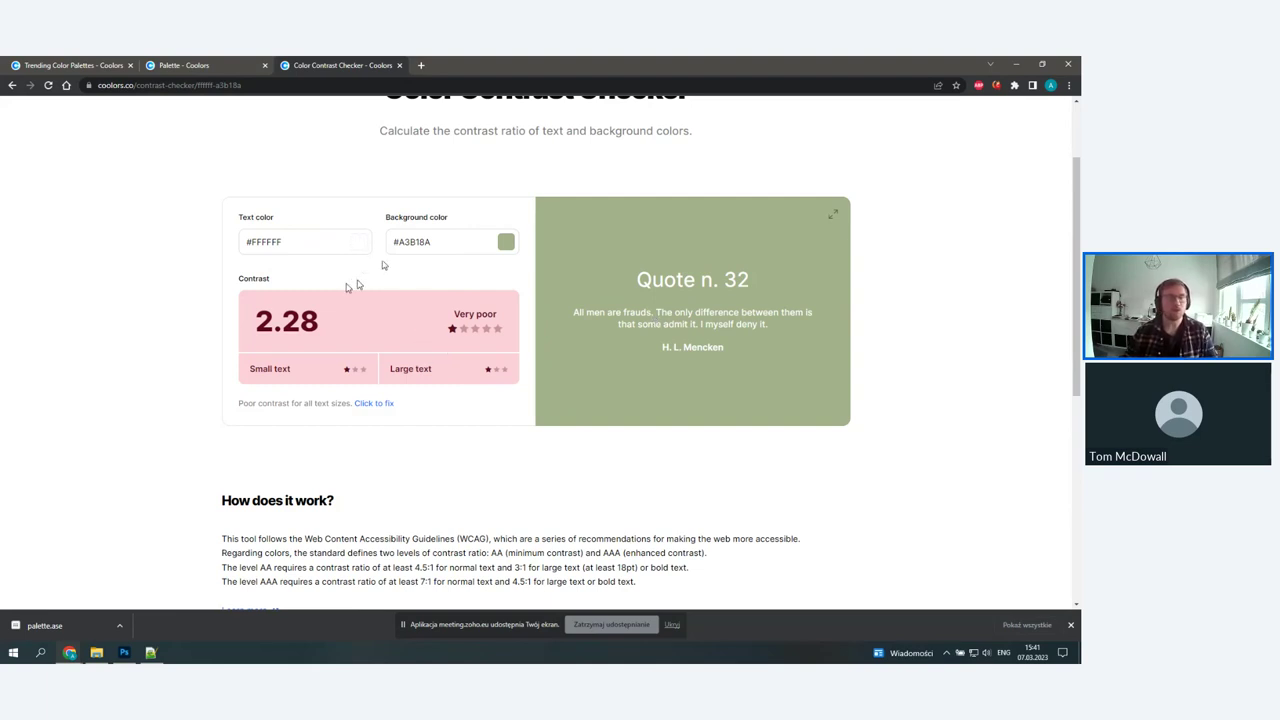
click(125, 652)
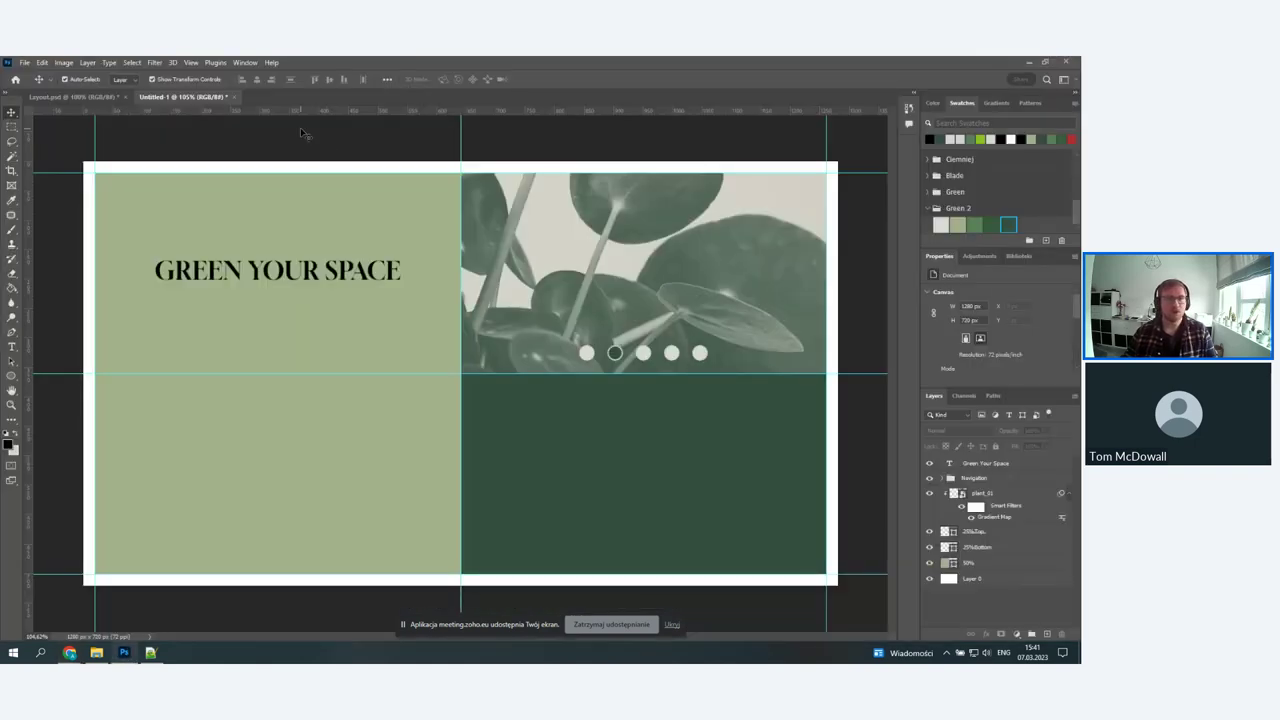
- Return to the Untitled-1 mockup and select the GREEN YOUR SPACE headline layer
click(96, 98)
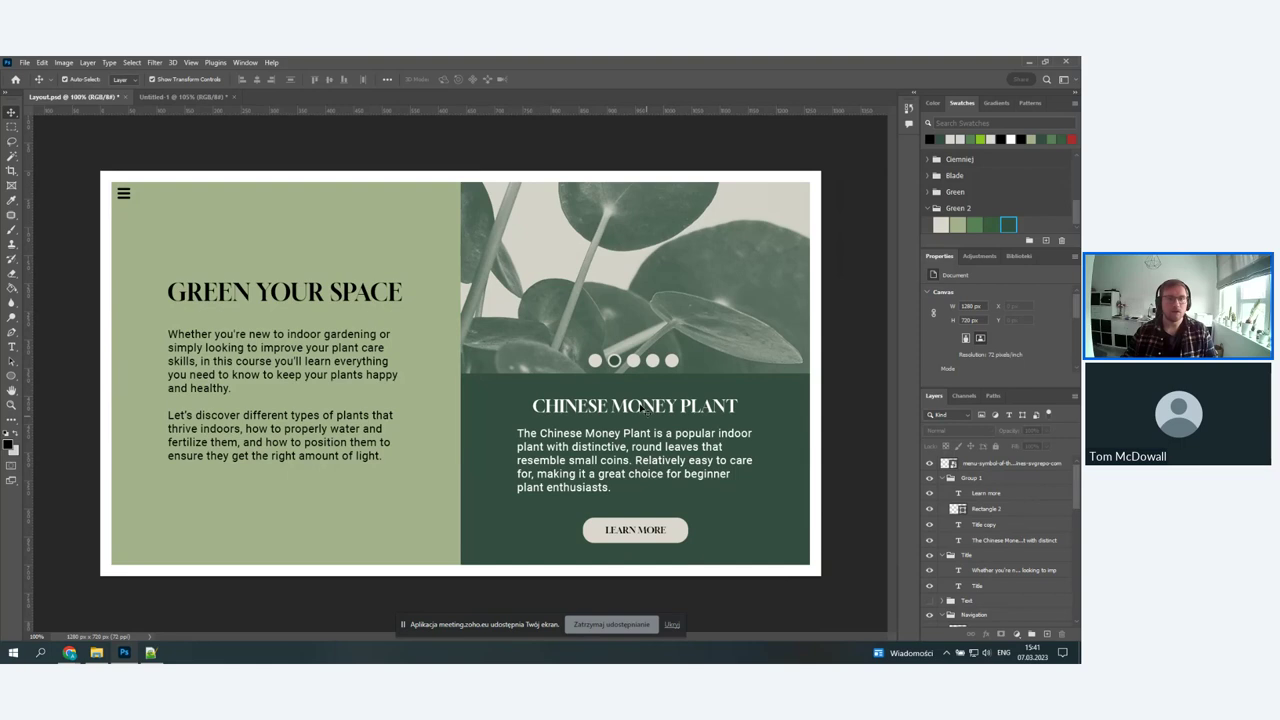
click(205, 97)
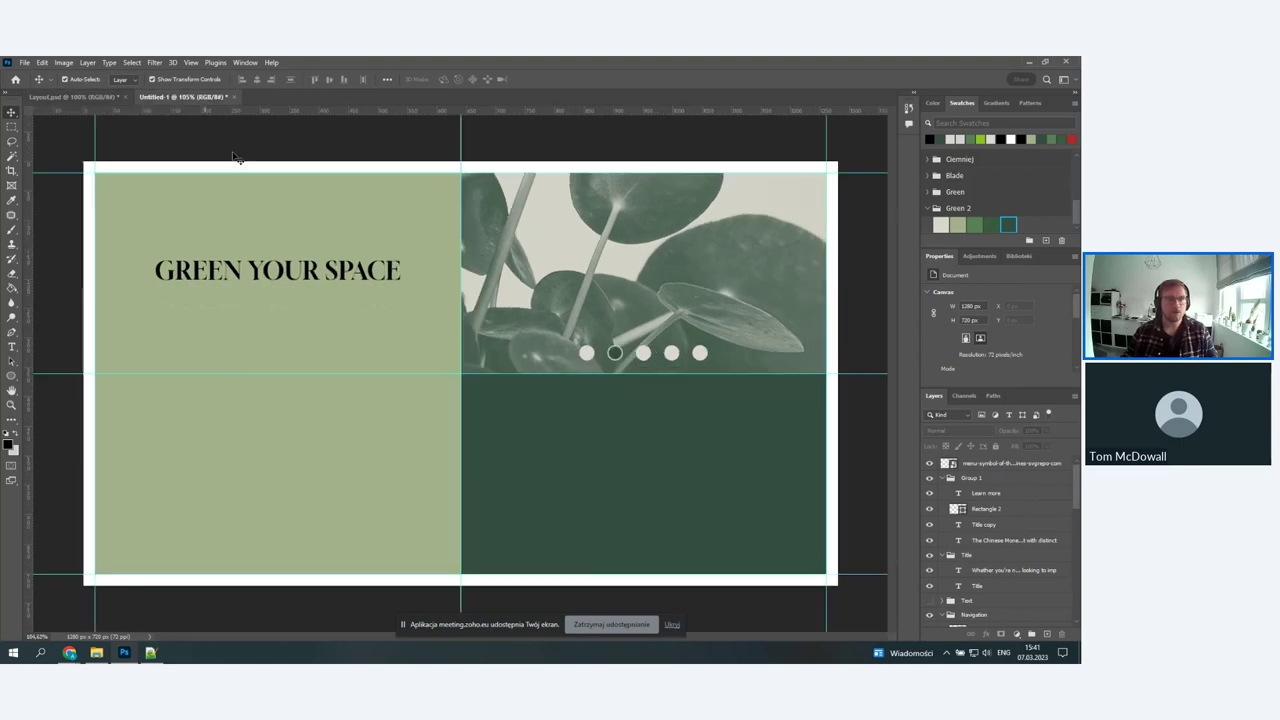
click(313, 280)
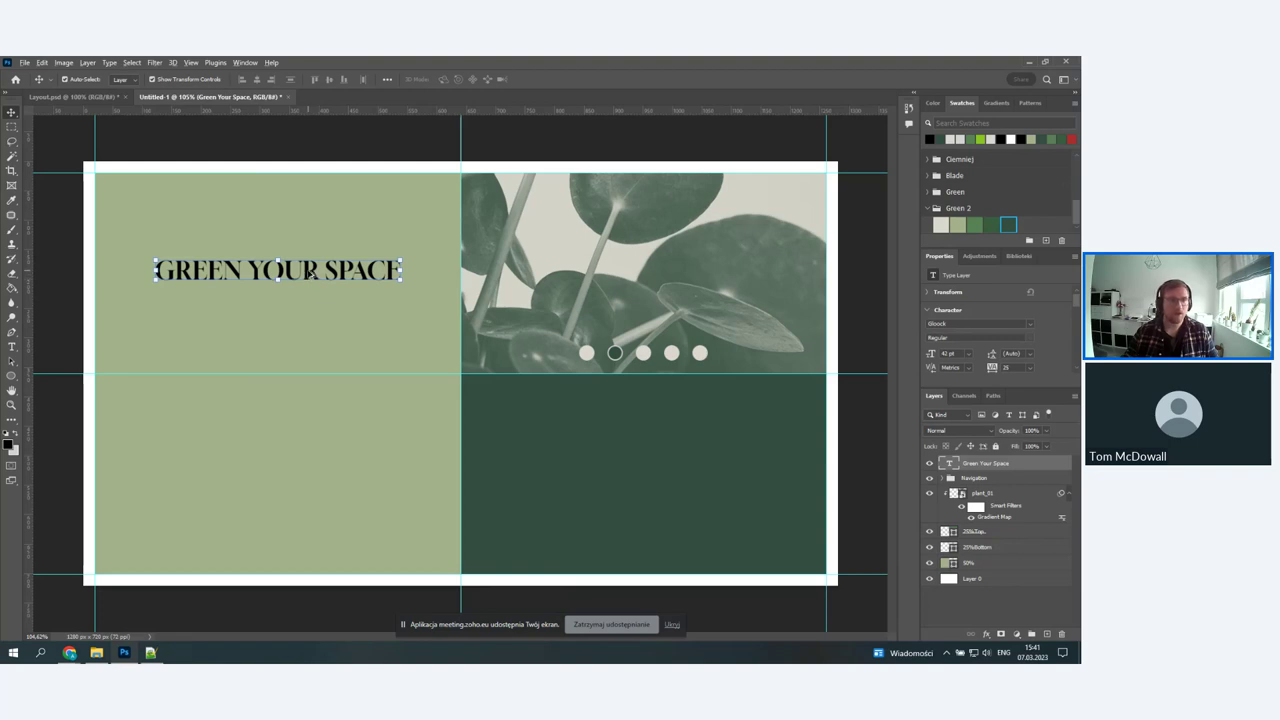
- Duplicate the headline onto the dark green panel as white 30 pt text reading CHINESE MONEY PLANT
drag(312, 272, 668, 416)
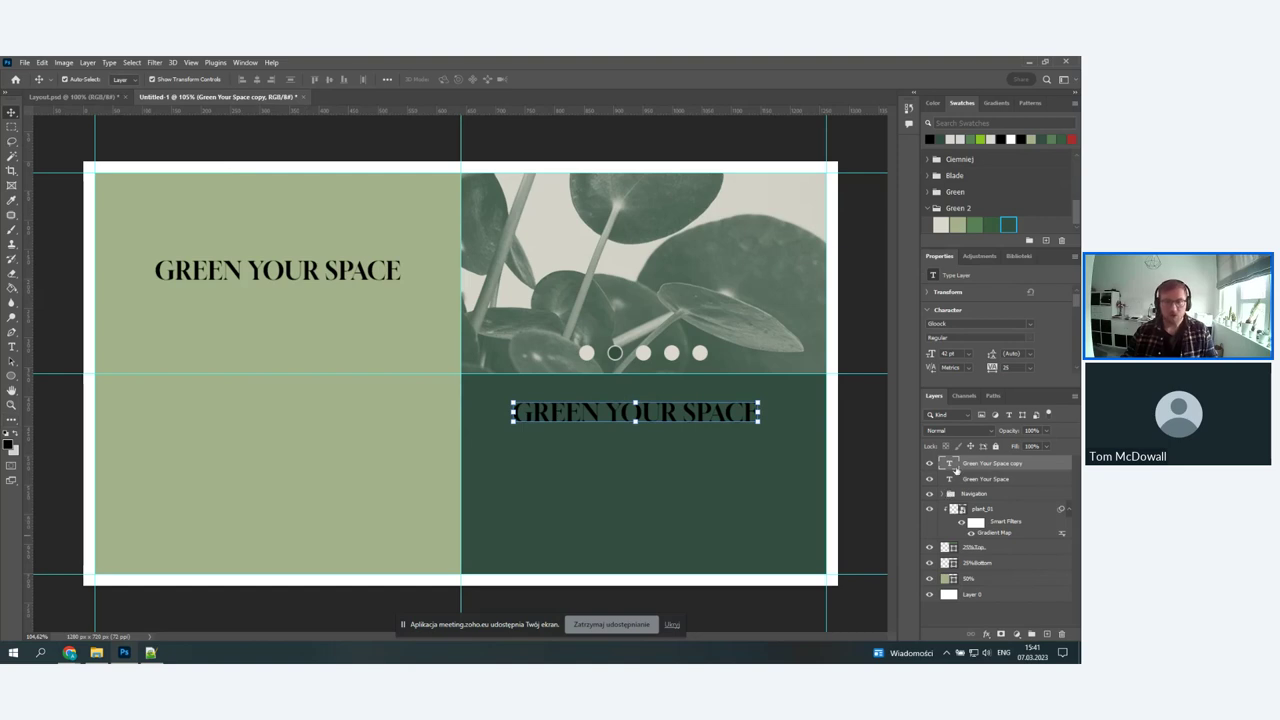
double_click(950, 465)
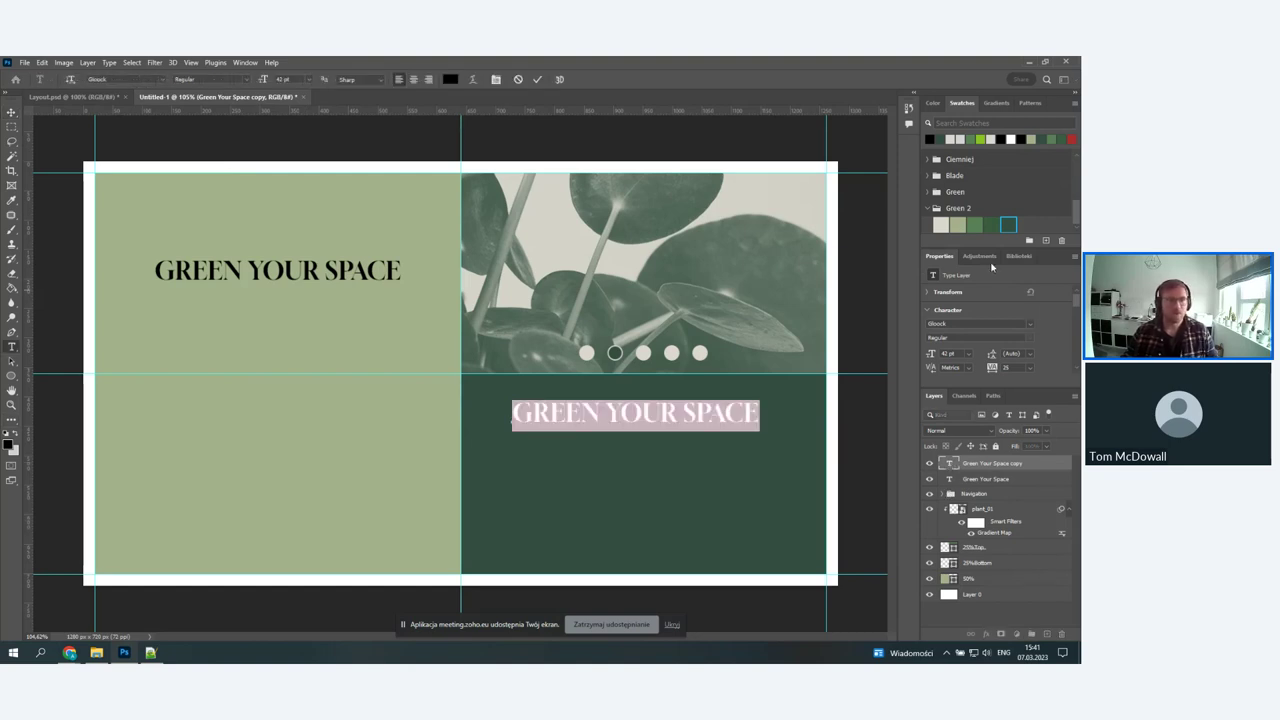
click(9, 445)
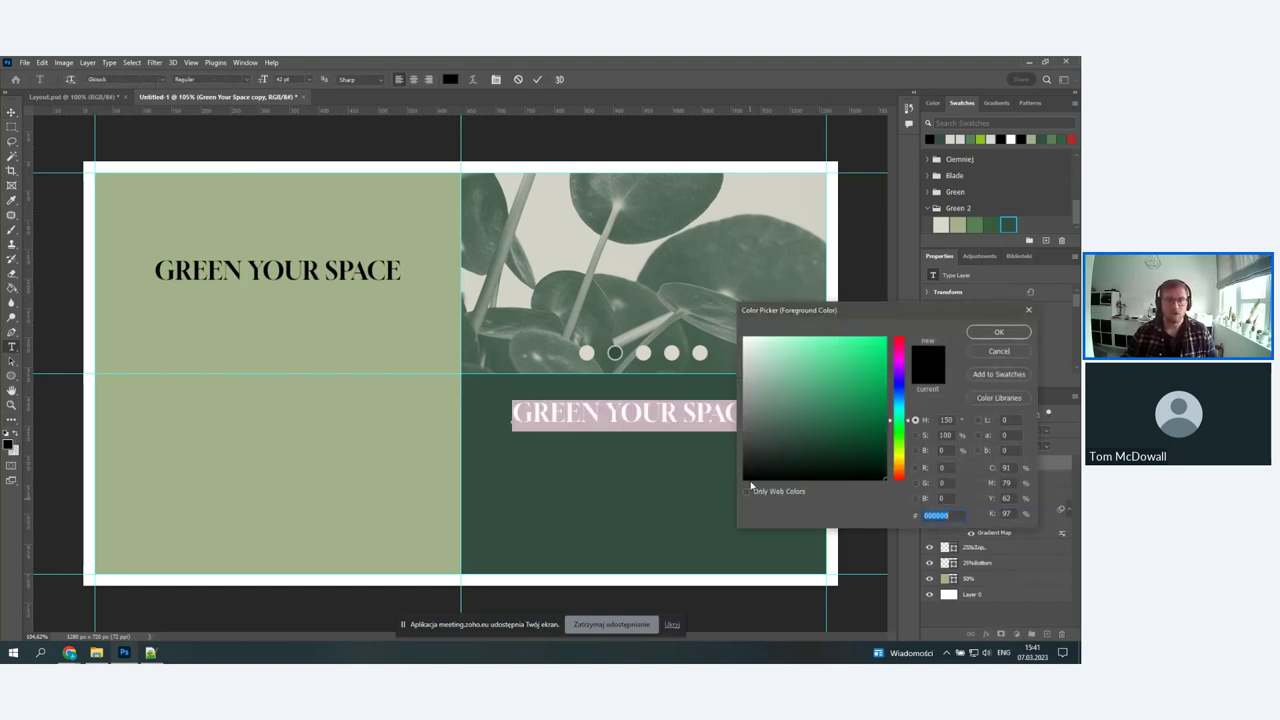
click(745, 339)
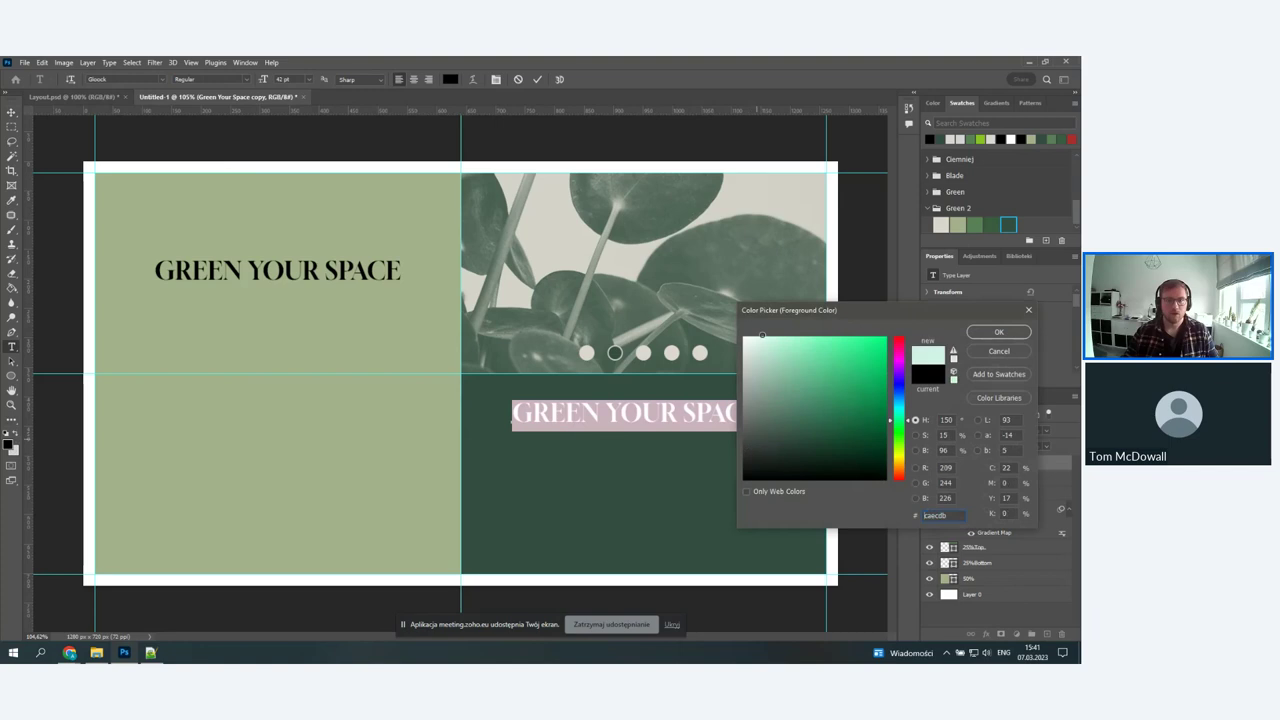
click(990, 330)
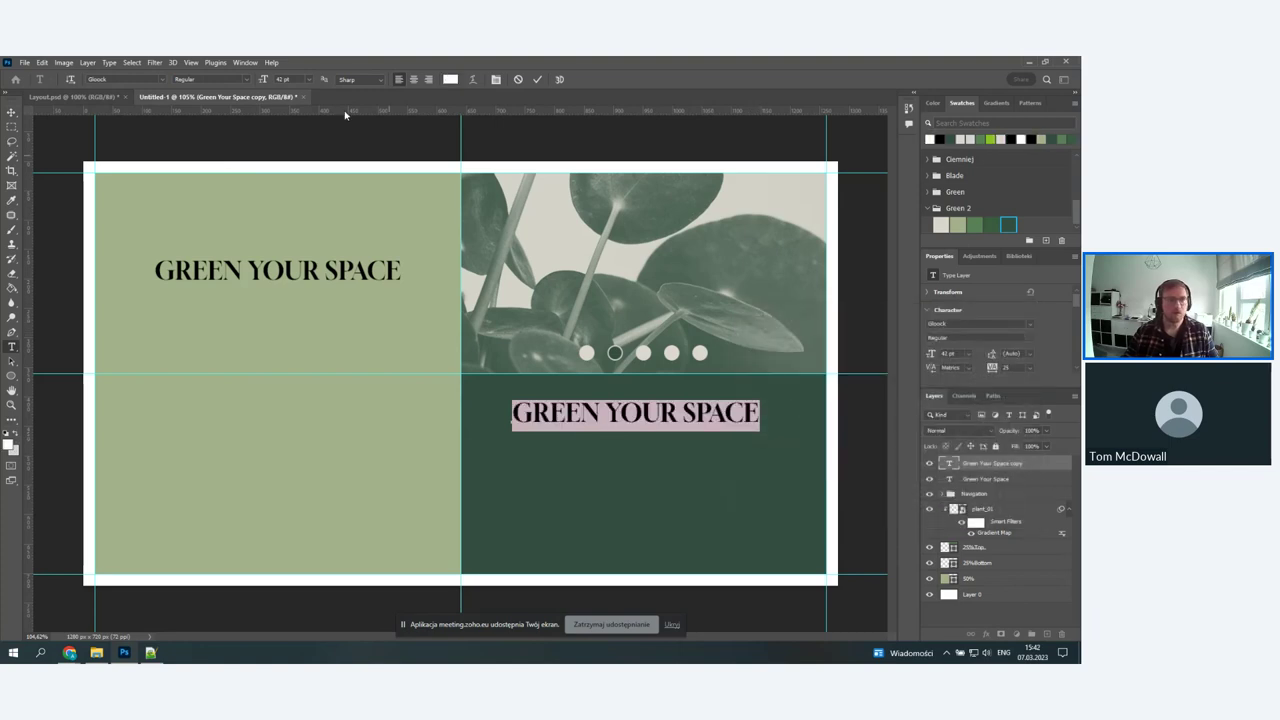
double_click(281, 79)
text(30)
key(Return)
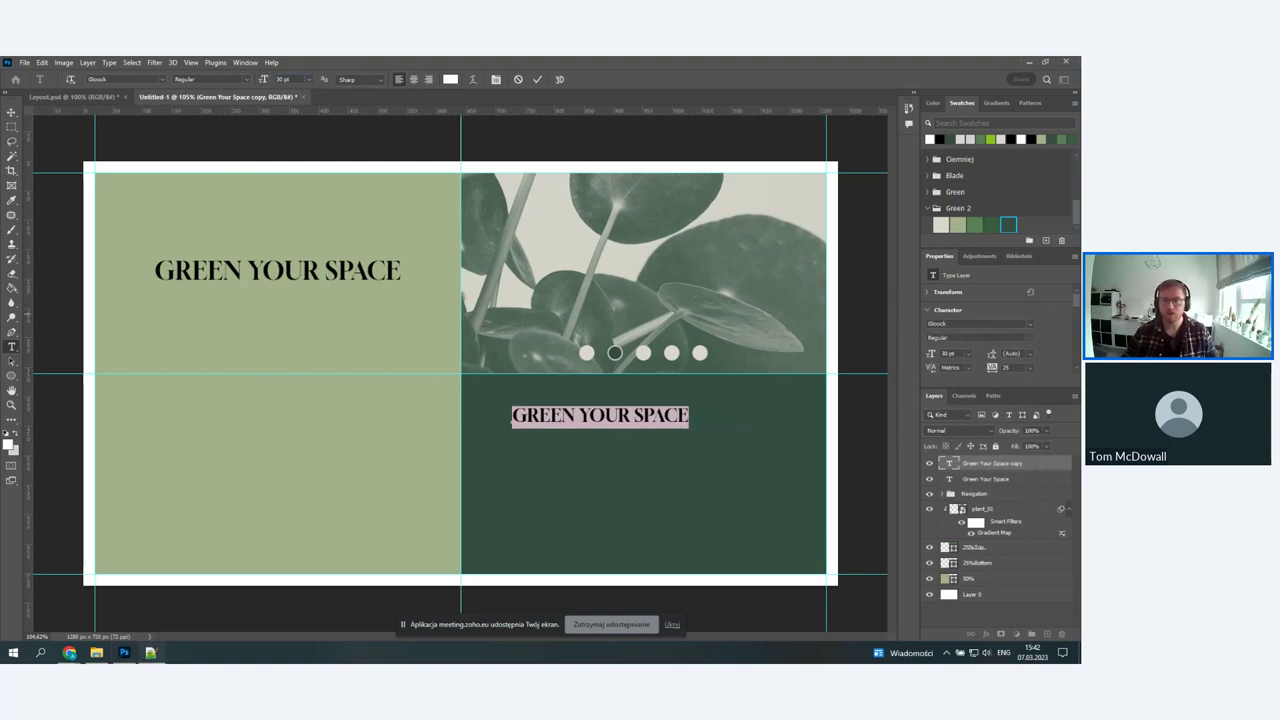
right_click(615, 416)
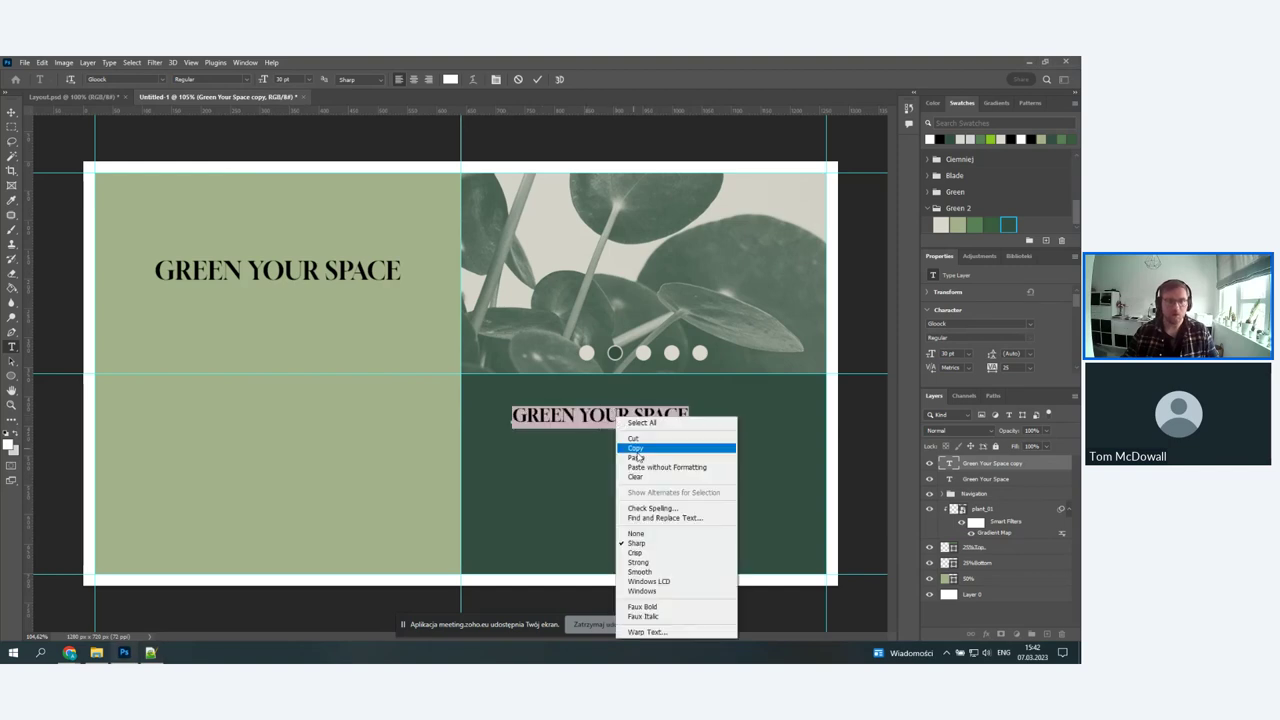
click(656, 468)
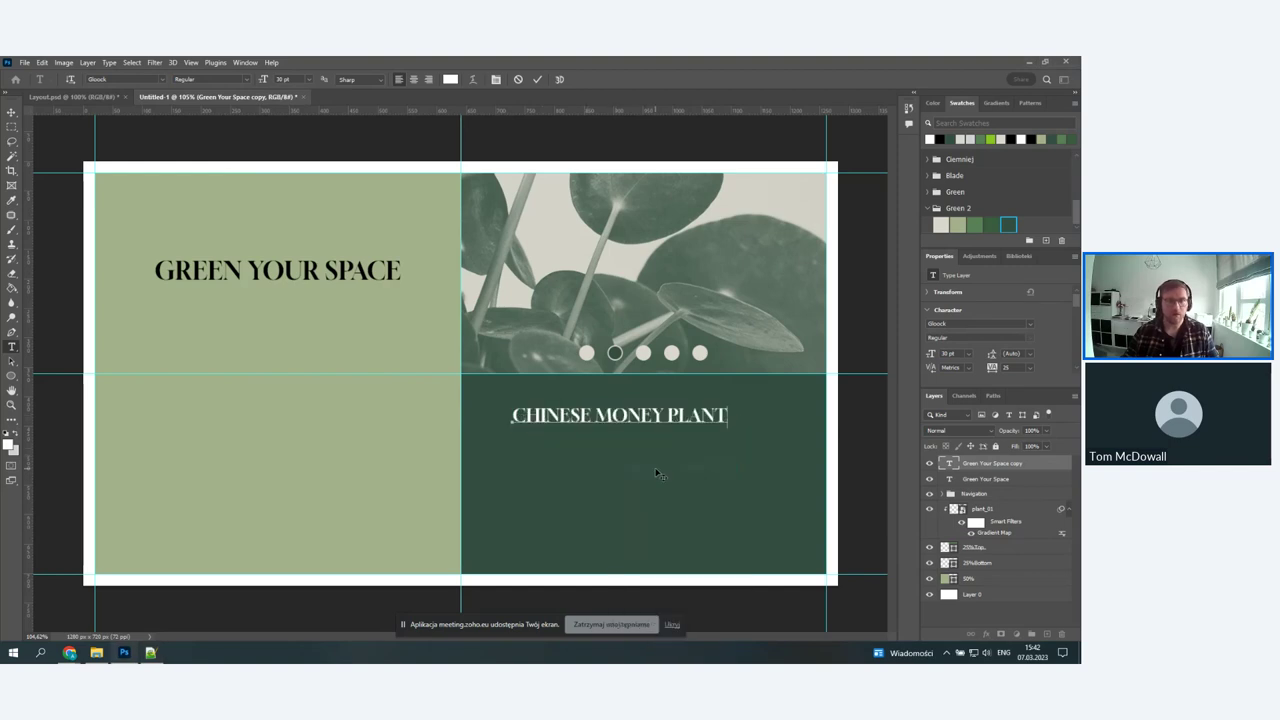
click(12, 112)
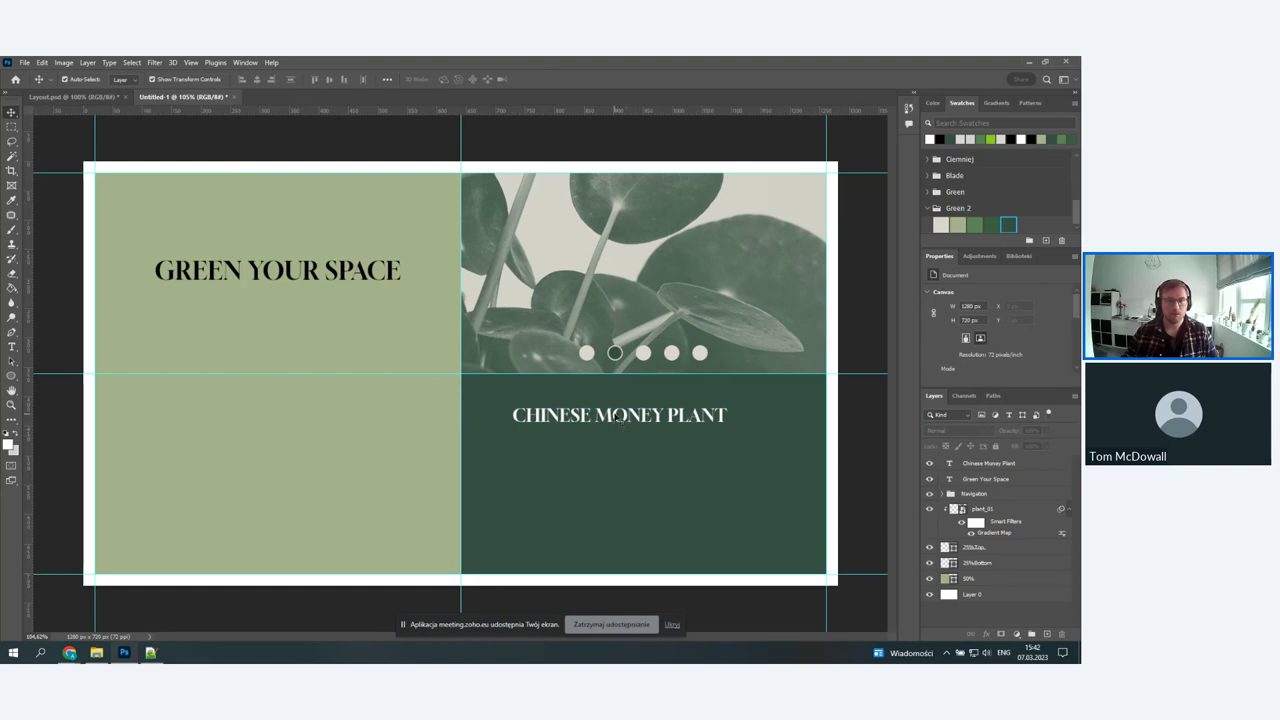
- Centre the CHINESE MONEY PLANT heading on the 25%Bottom panel, then reselect the Untitled-1 headline
click(646, 476)
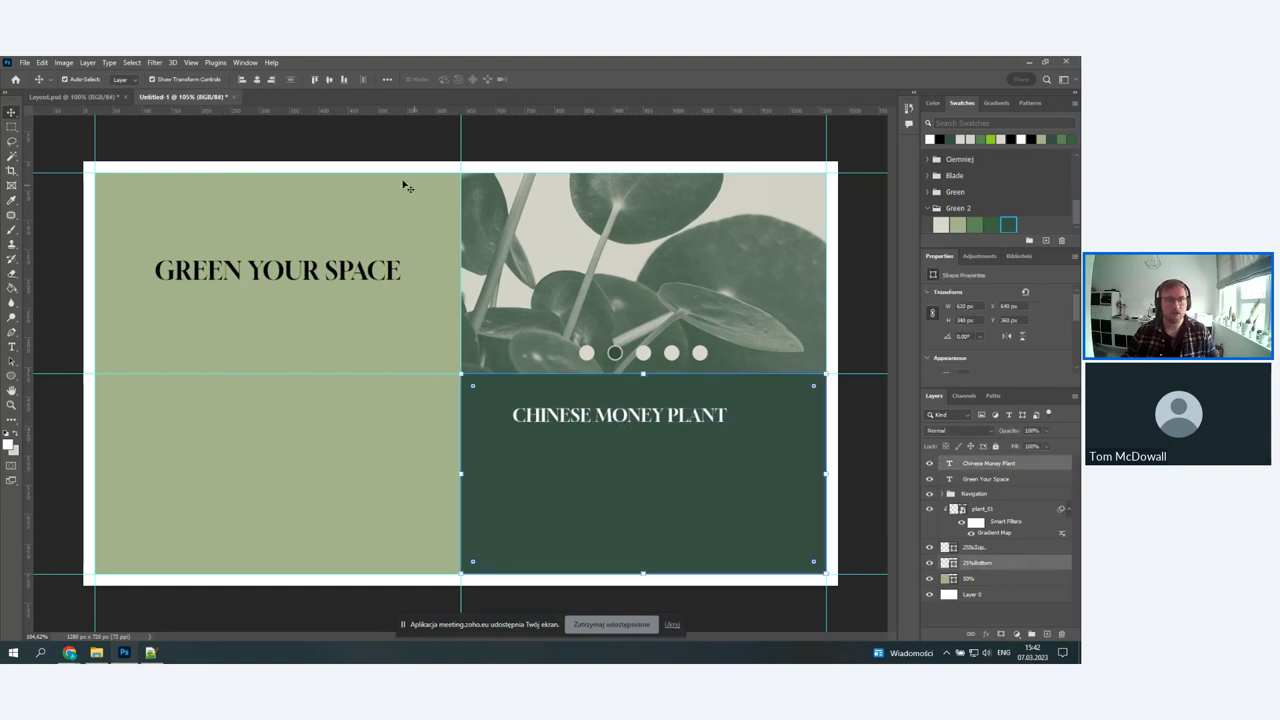
click(257, 79)
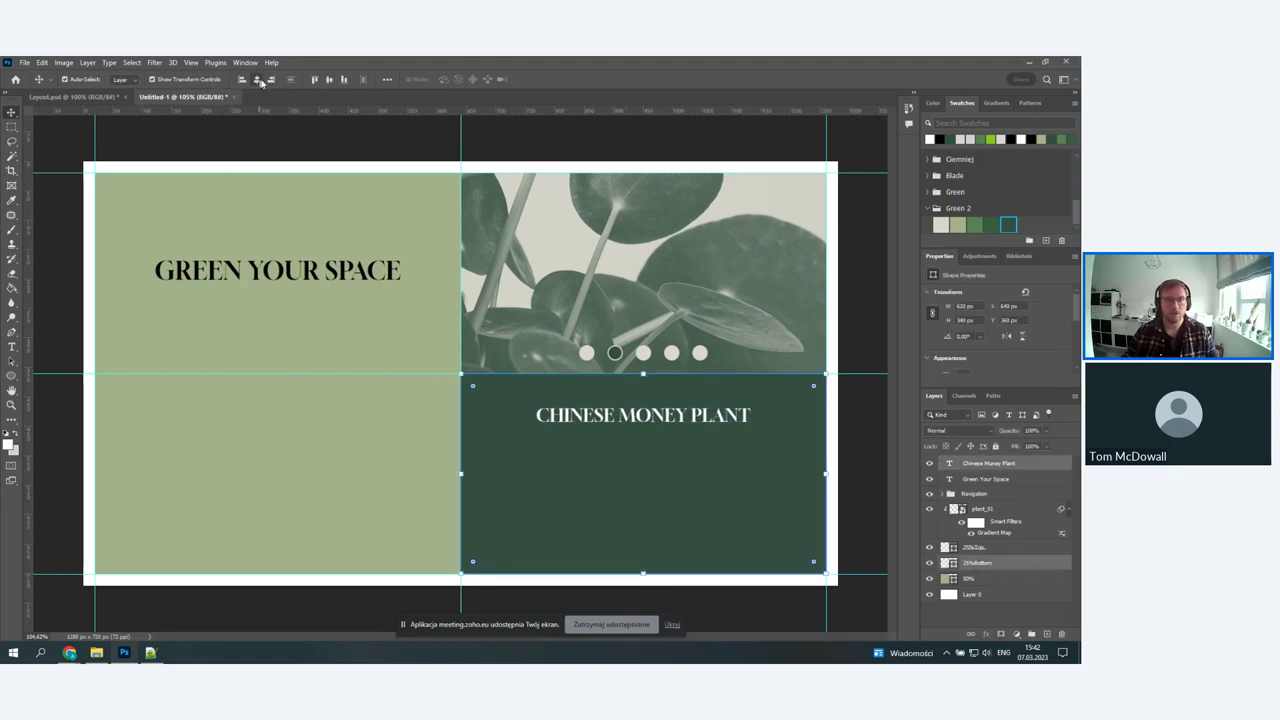
click(863, 285)
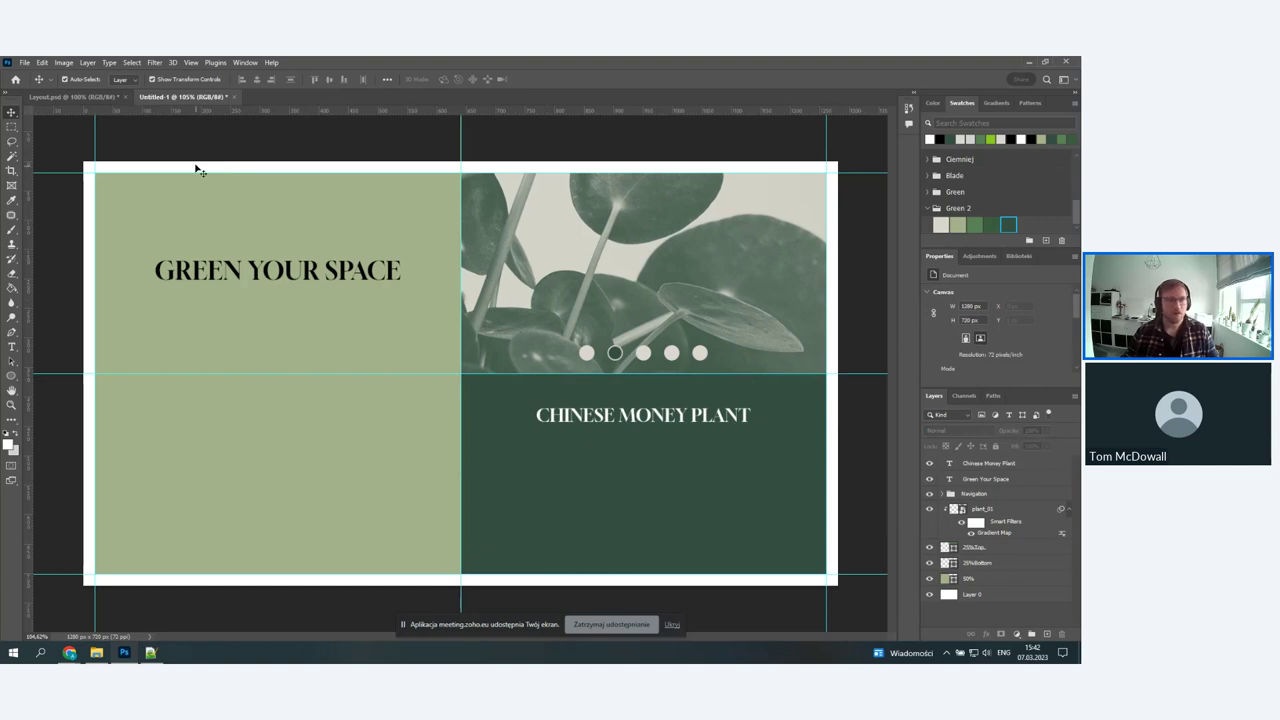
click(75, 96)
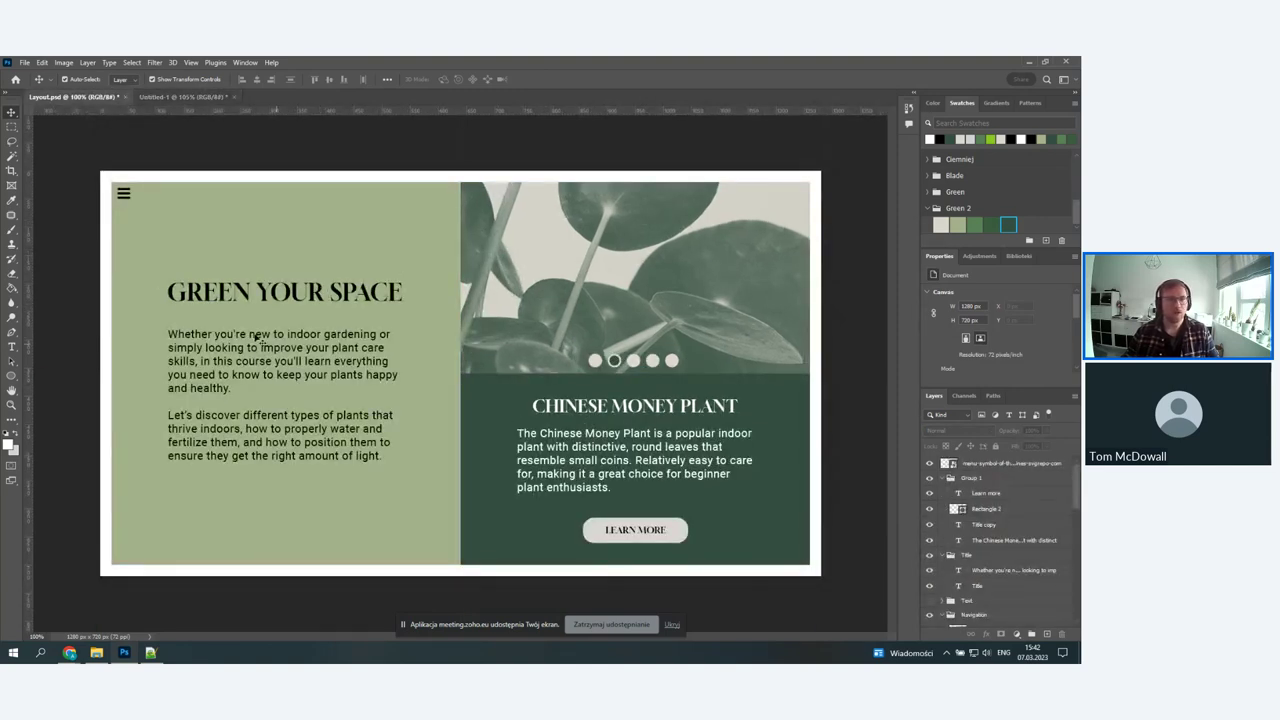
click(178, 99)
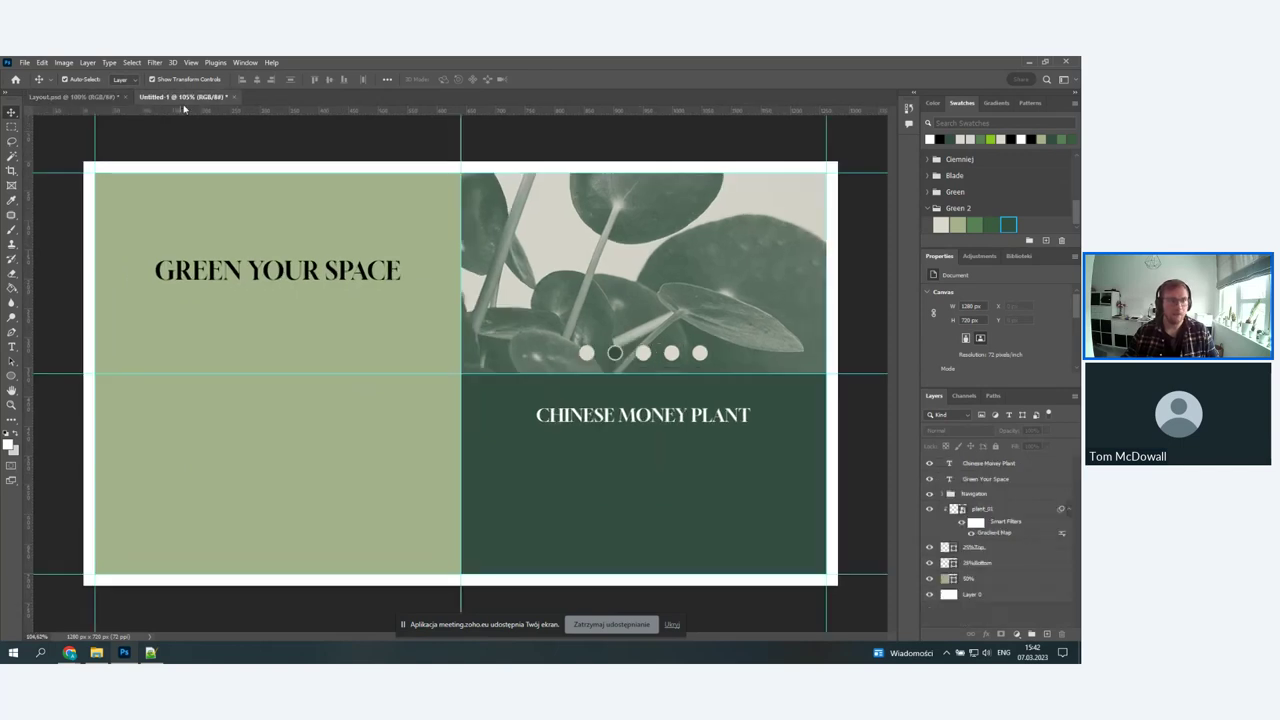
click(188, 277)
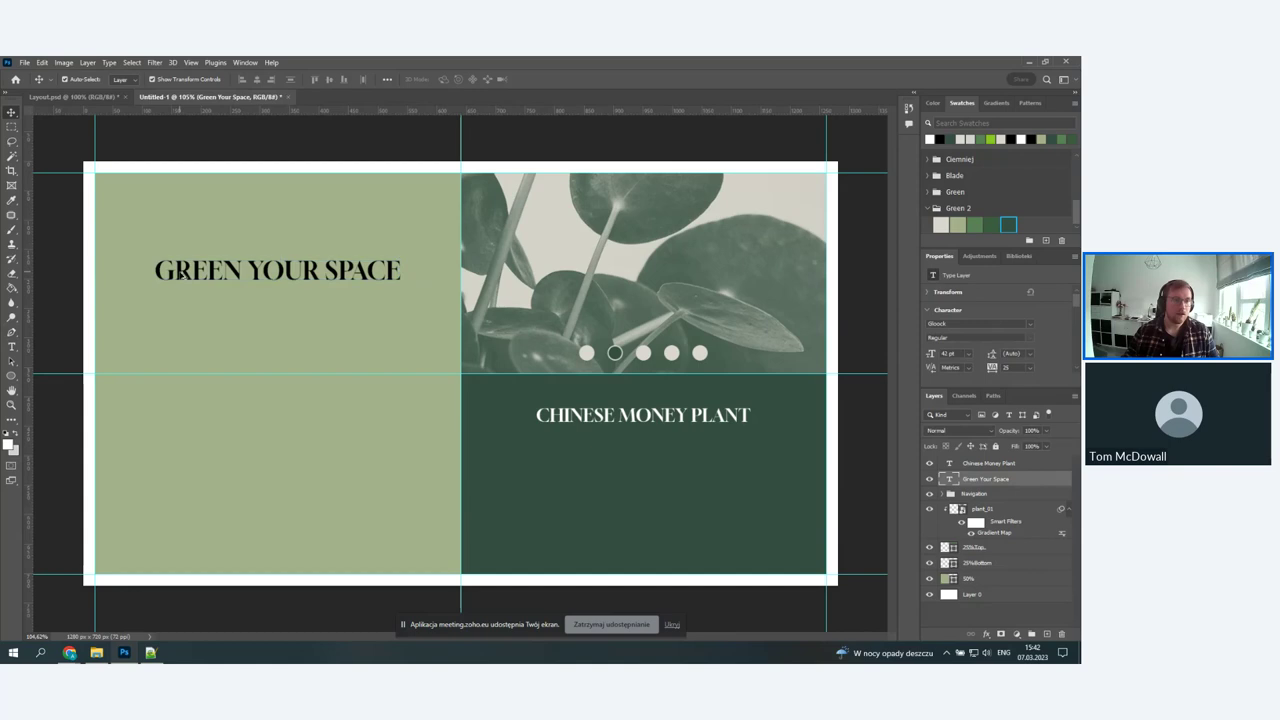
- Draw a placeholder paragraph text box under the headline, deleting a stray duplicate and a LOREM layer
drag(188, 277, 192, 323)
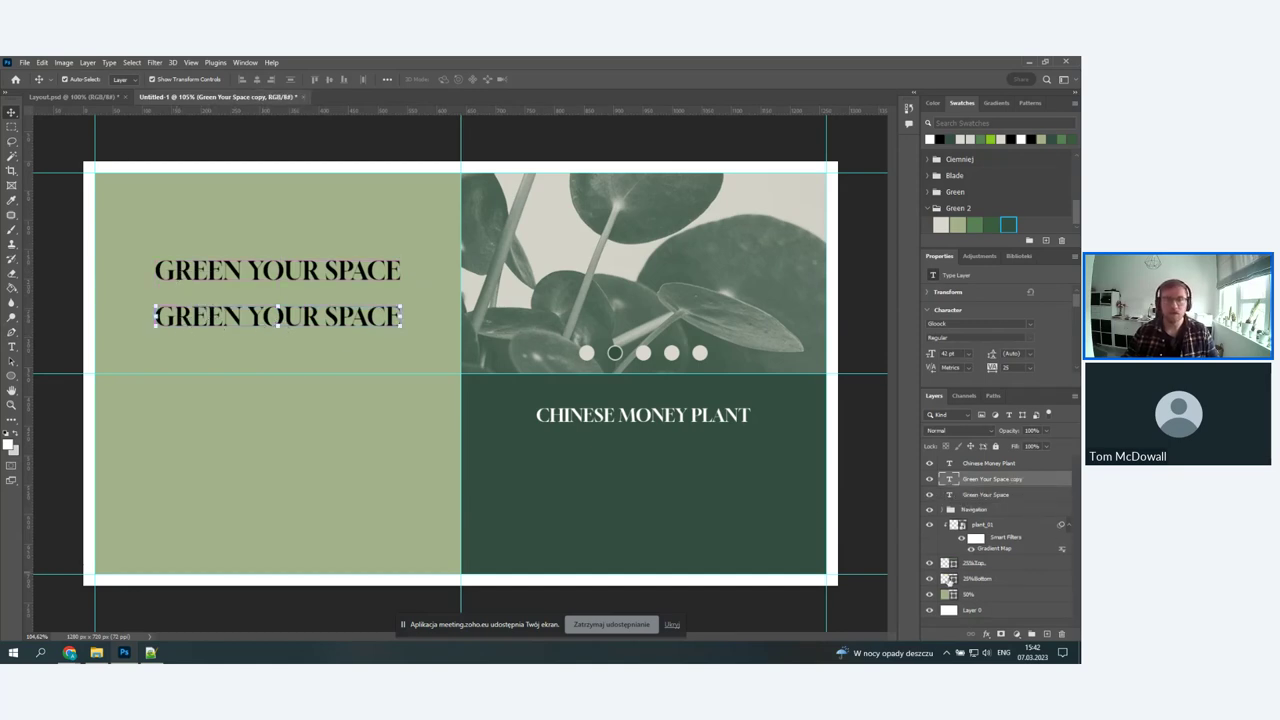
key(Delete)
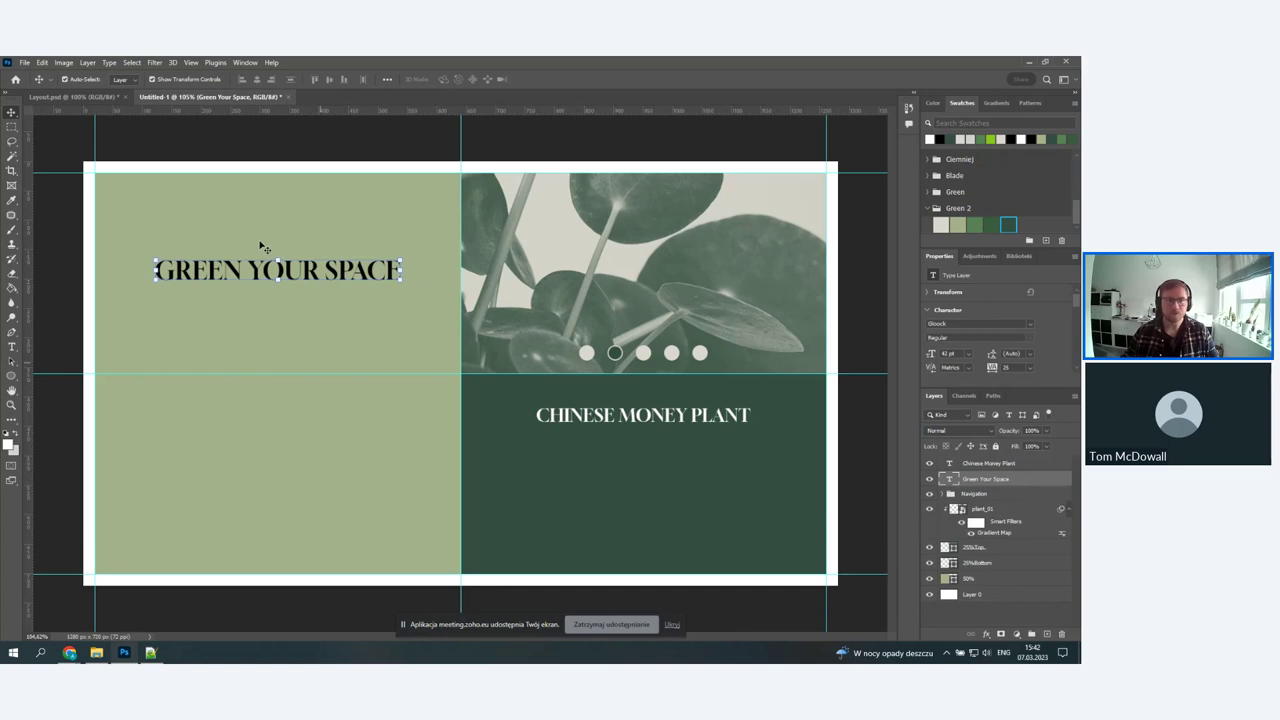
click(12, 347)
drag(157, 302, 370, 483)
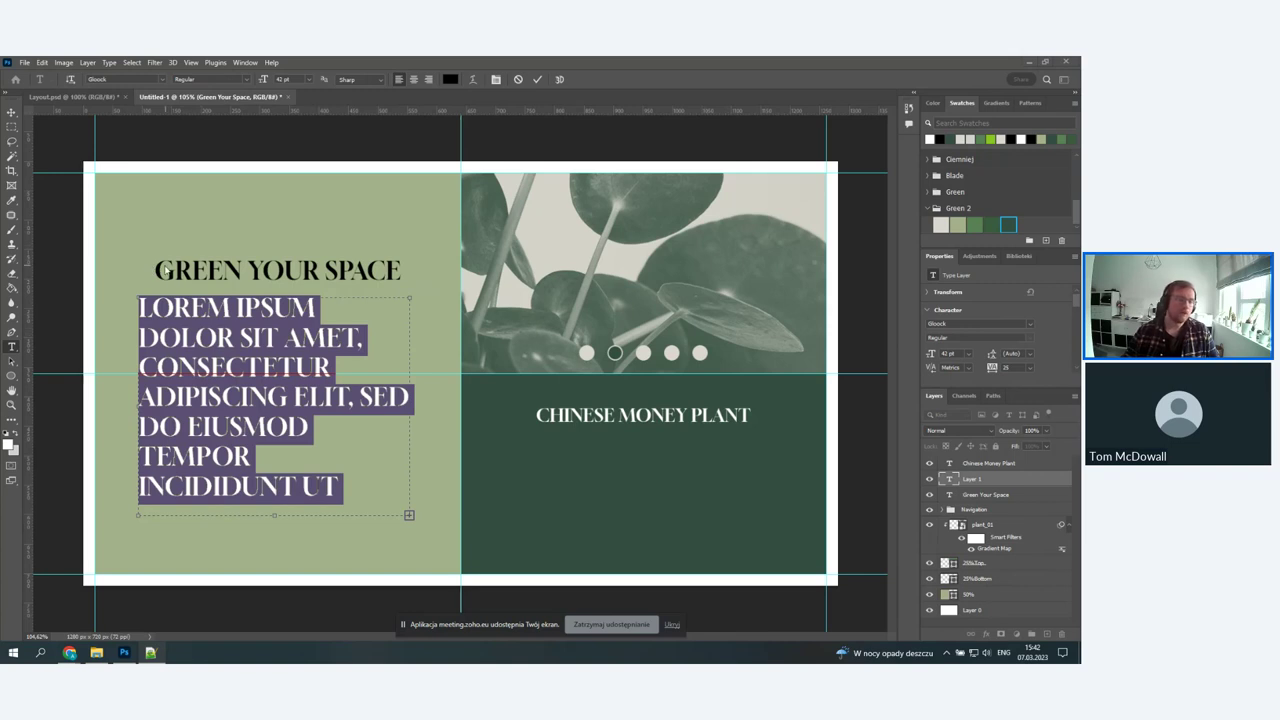
click(13, 347)
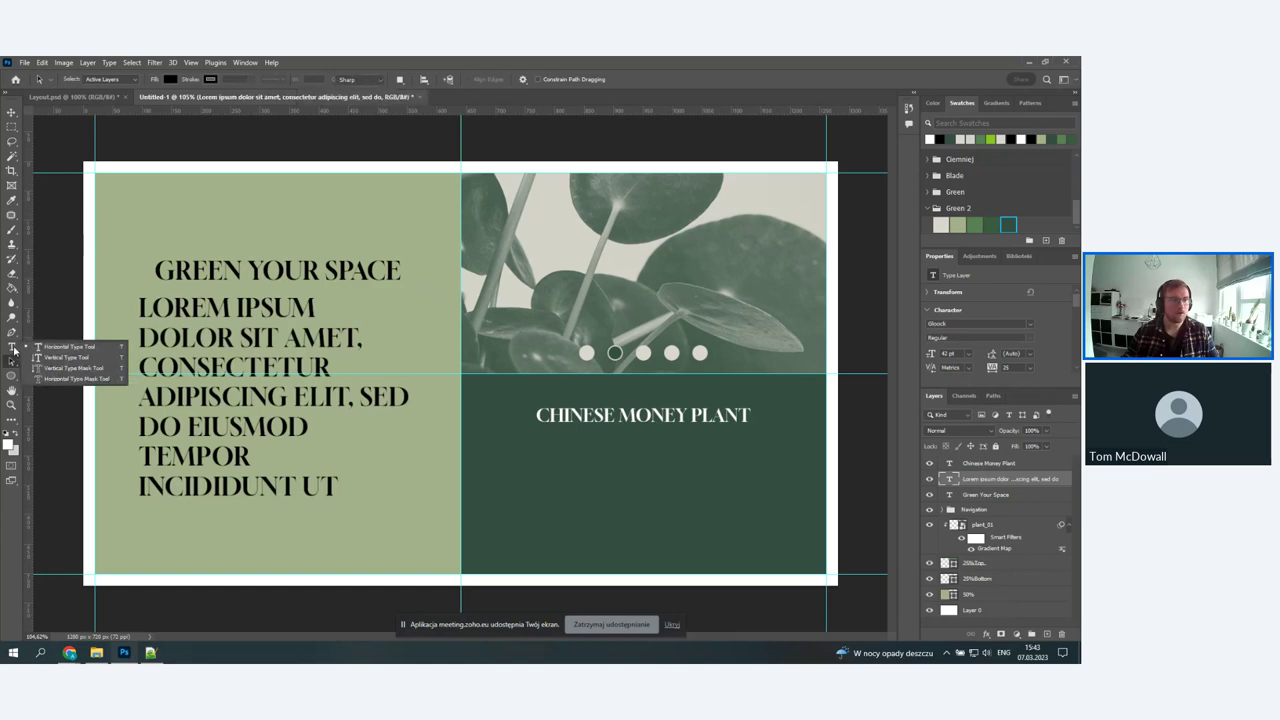
drag(124, 188, 237, 238)
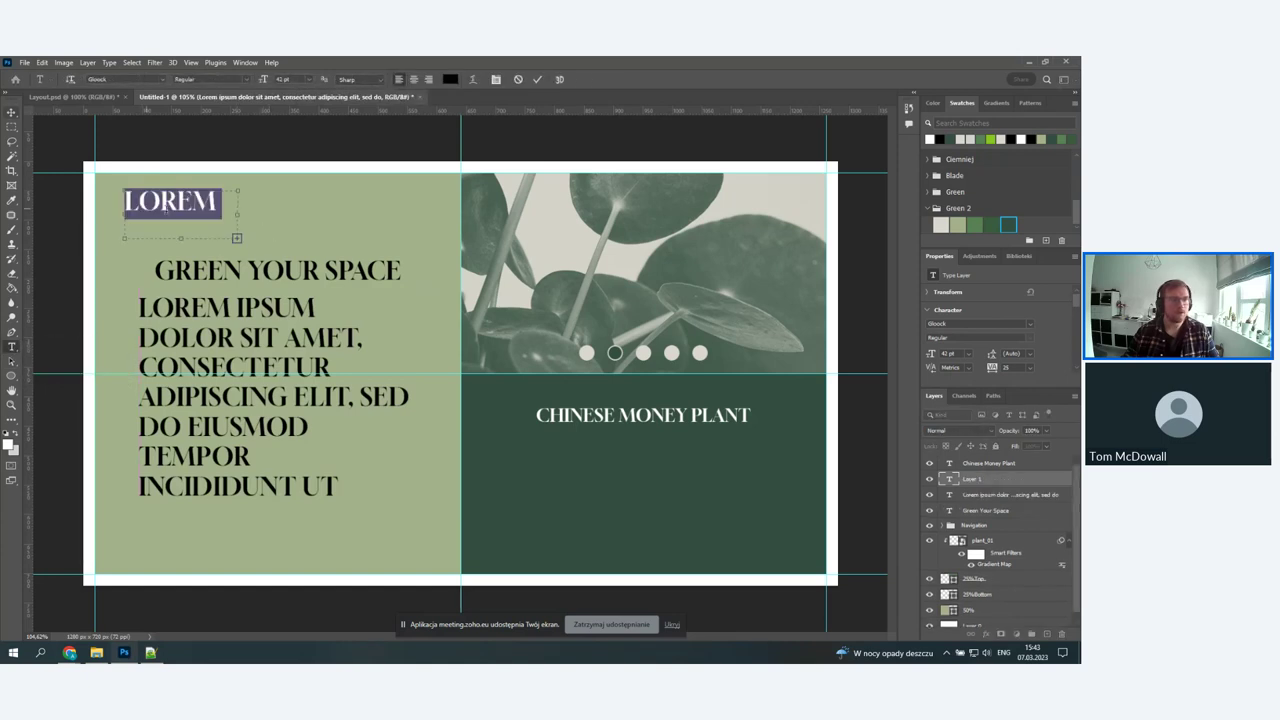
key(ctrl+Return)
key(Delete)
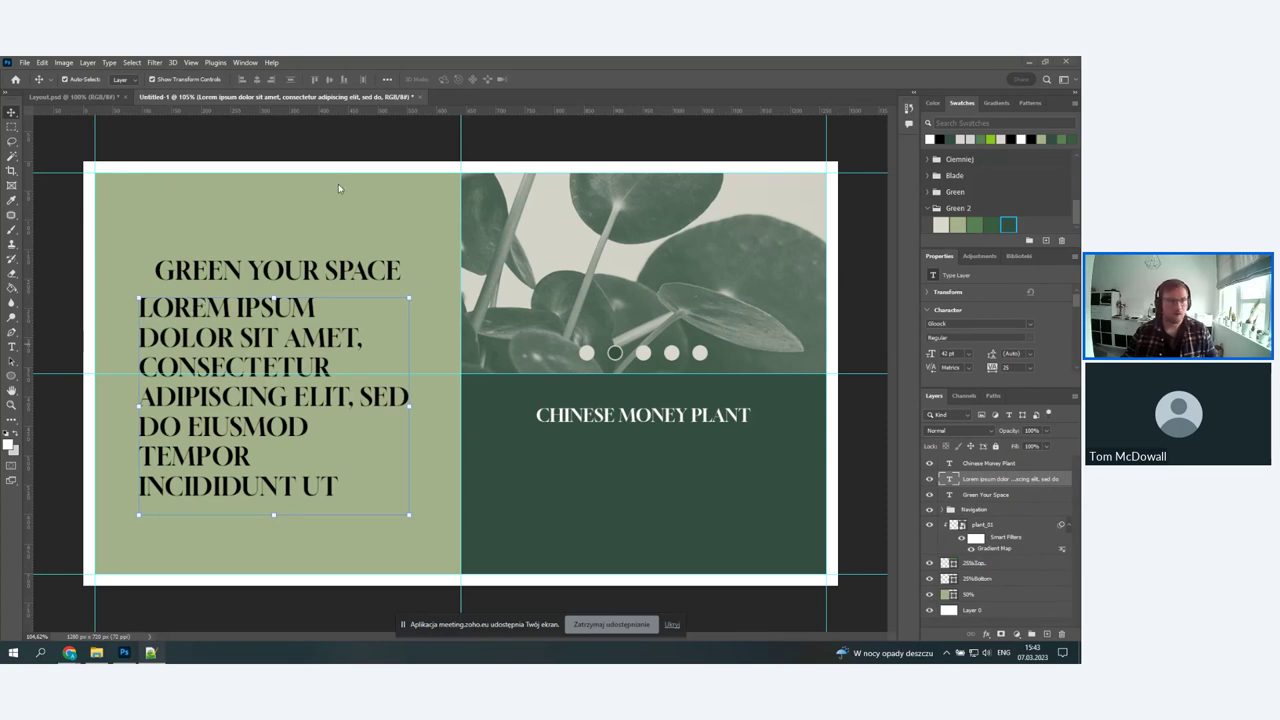
- Replace the Lorem ipsum placeholder with the pasted 'Whether you're new to indoor gardening…' intro
key(t)
click(174, 310)
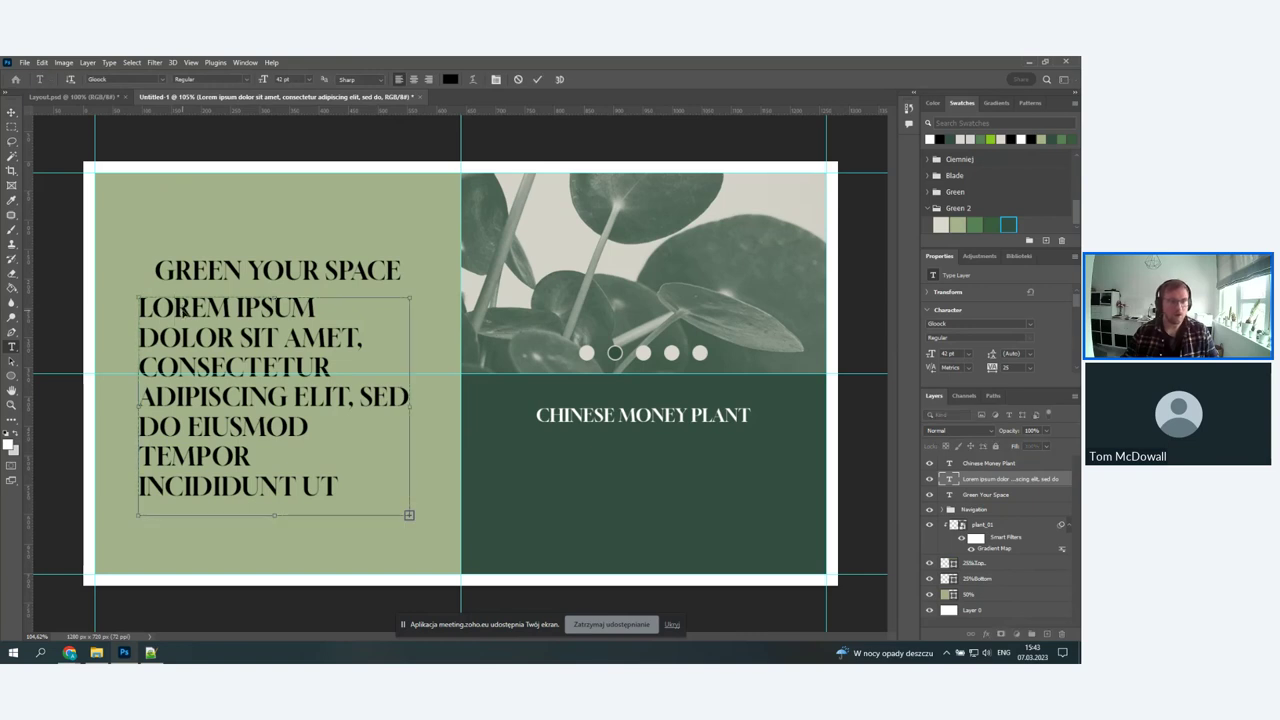
key(ctrl+a)
right_click(185, 312)
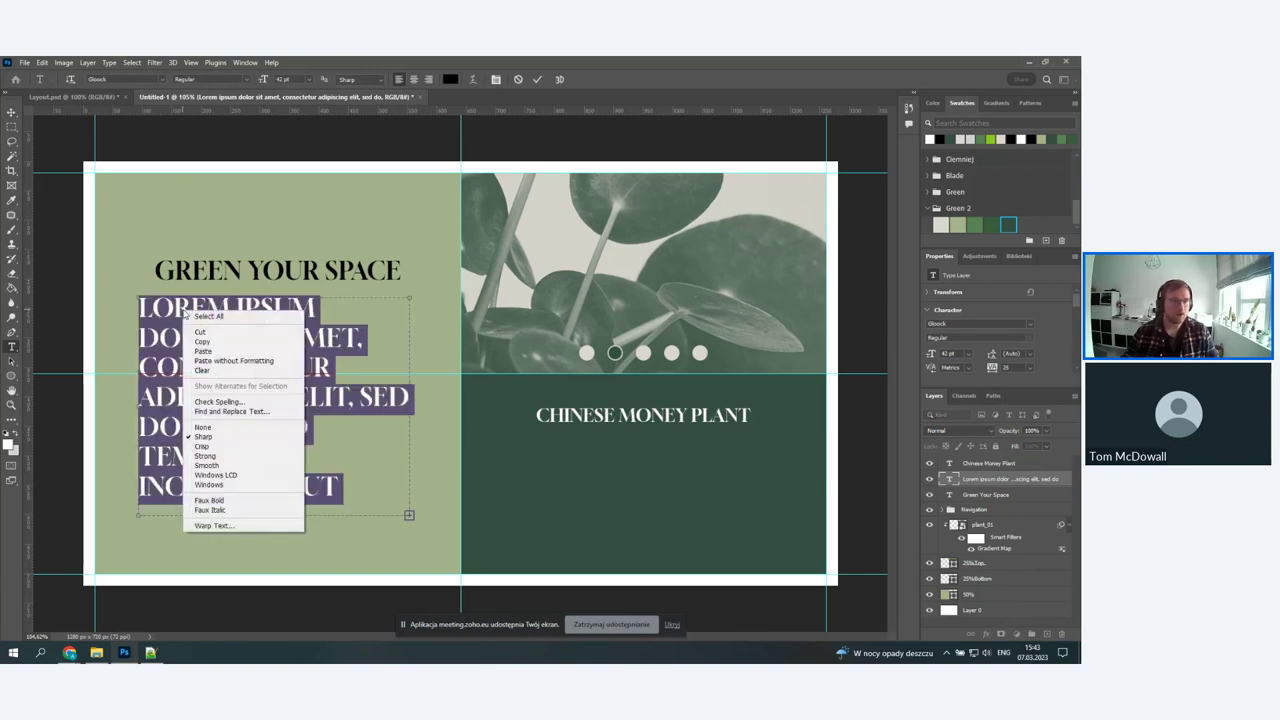
click(241, 362)
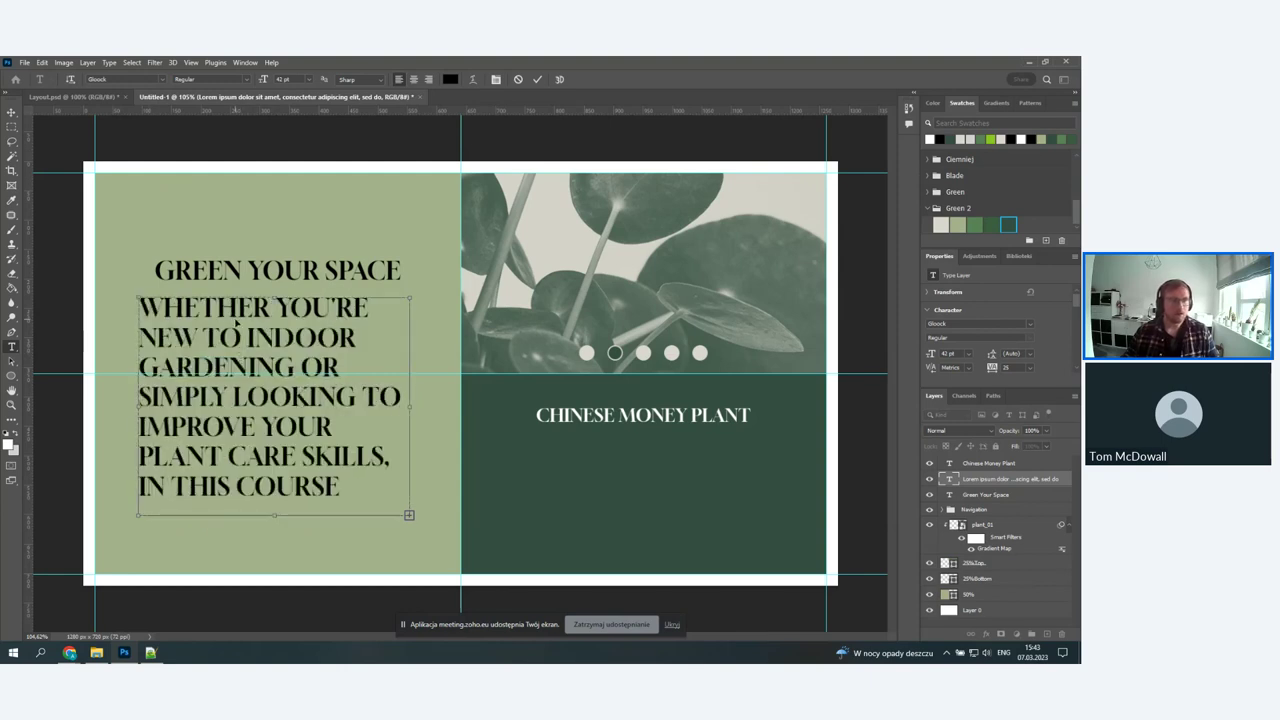
key(ctrl+a)
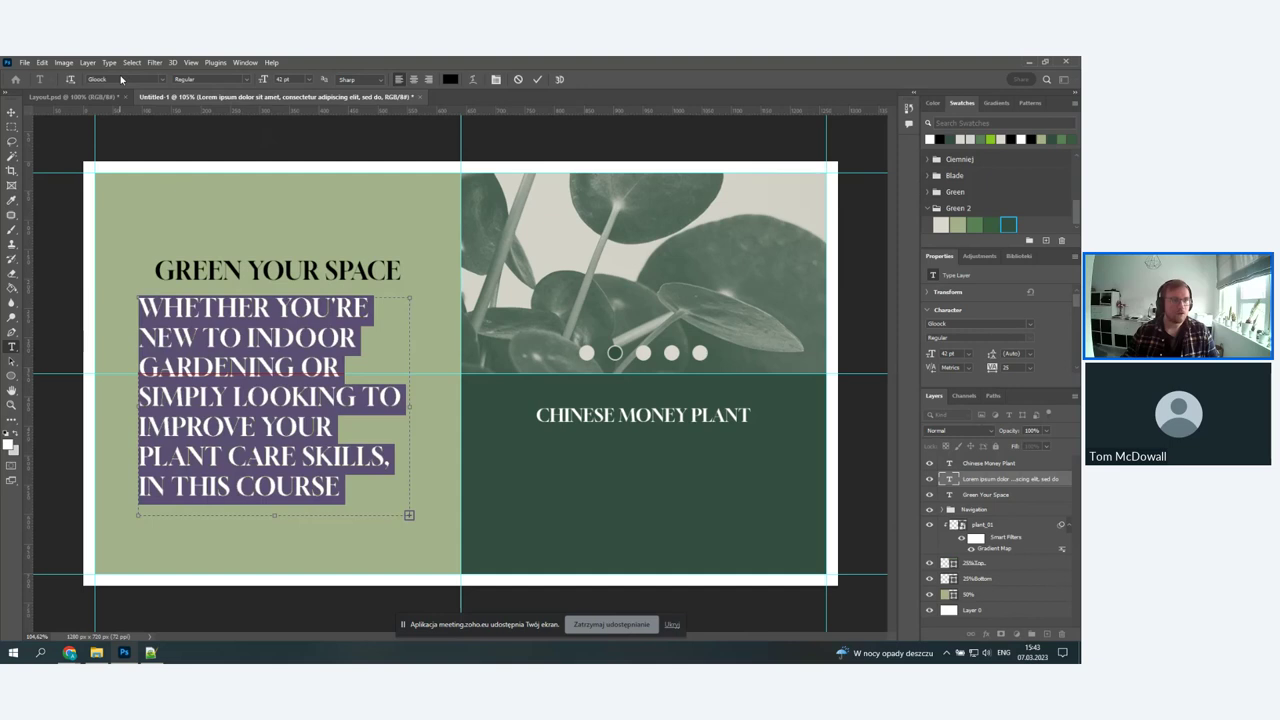
- Set the intro paragraph to Roboto Regular at 20 pt
click(121, 79)
text(robo)
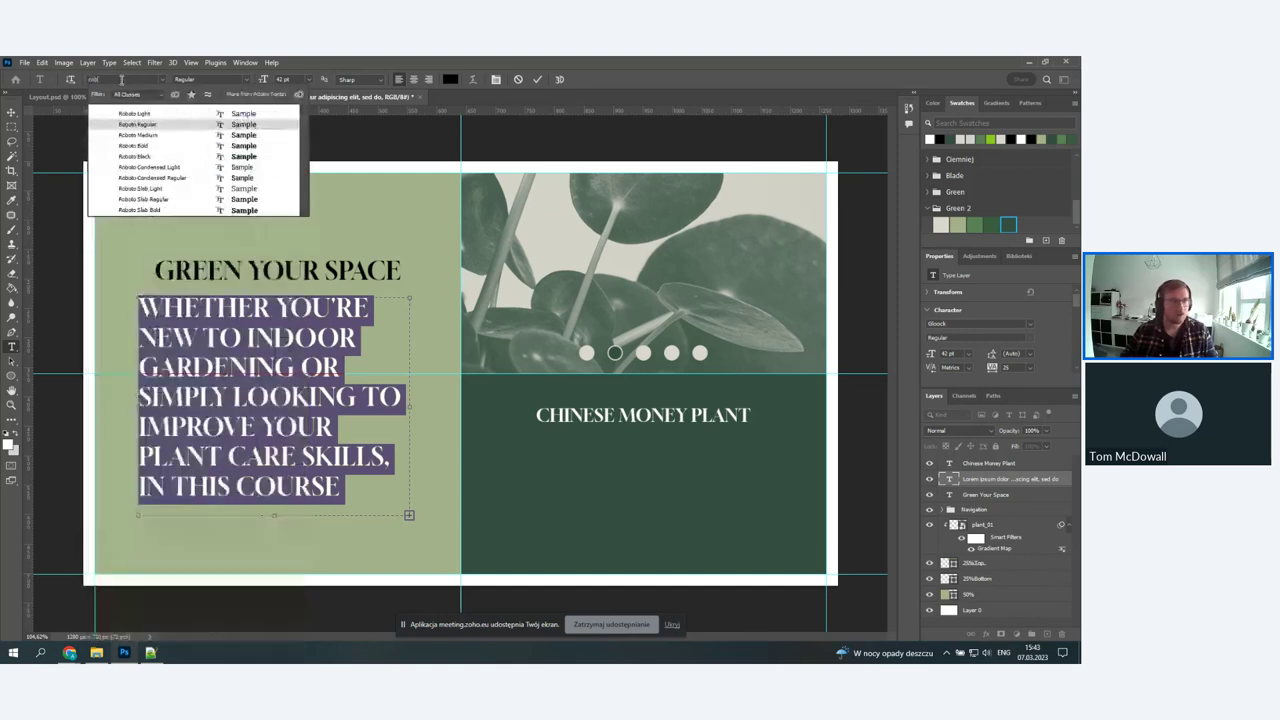
click(152, 125)
click(308, 80)
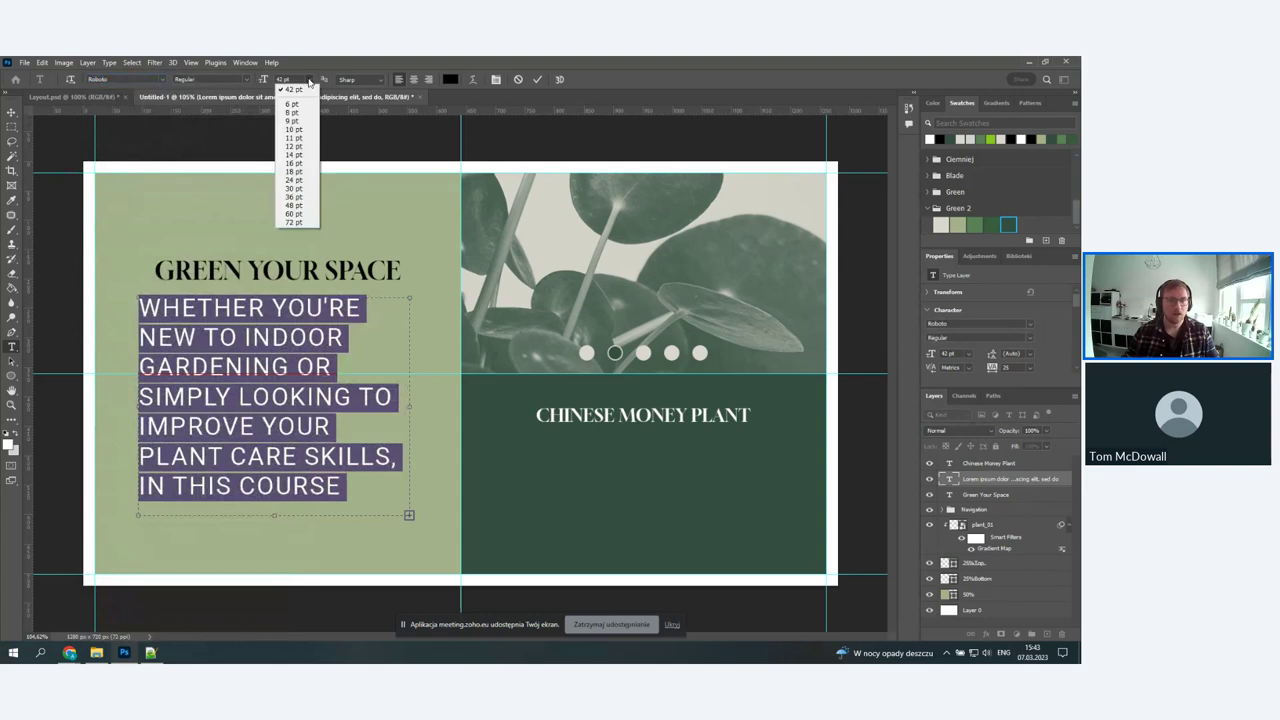
click(294, 171)
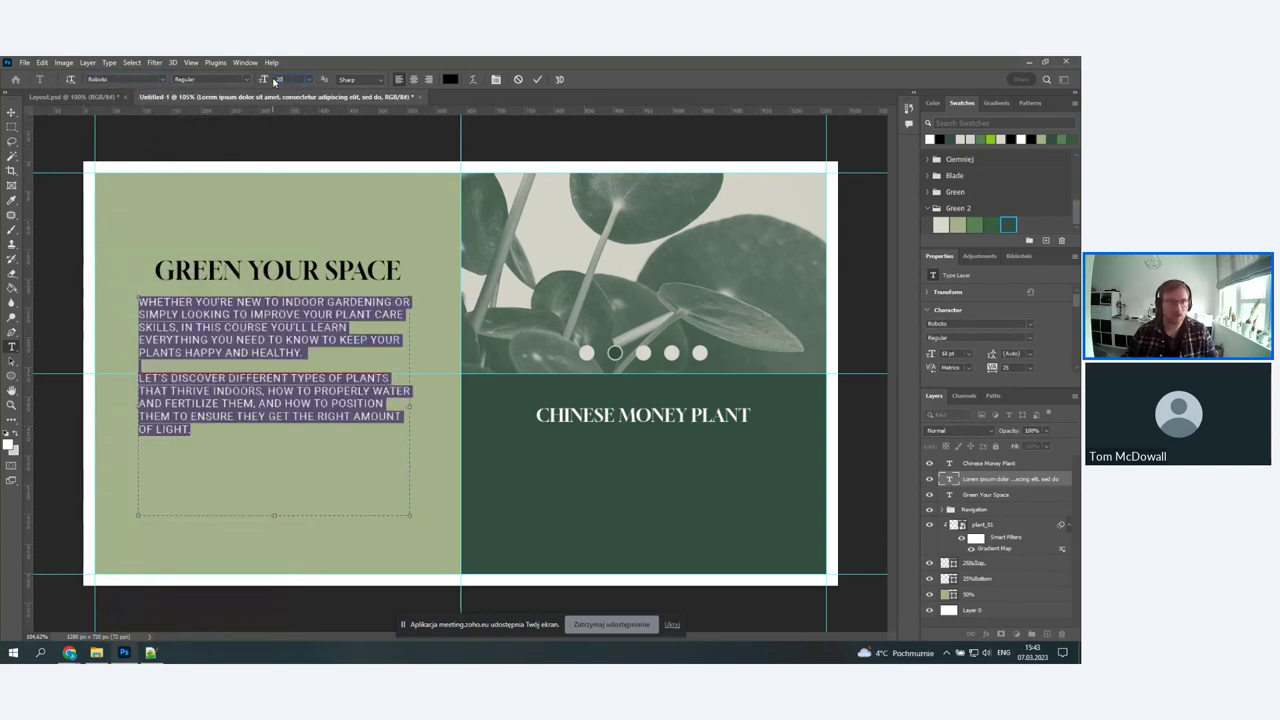
text(20)
key(Return)
click(12, 112)
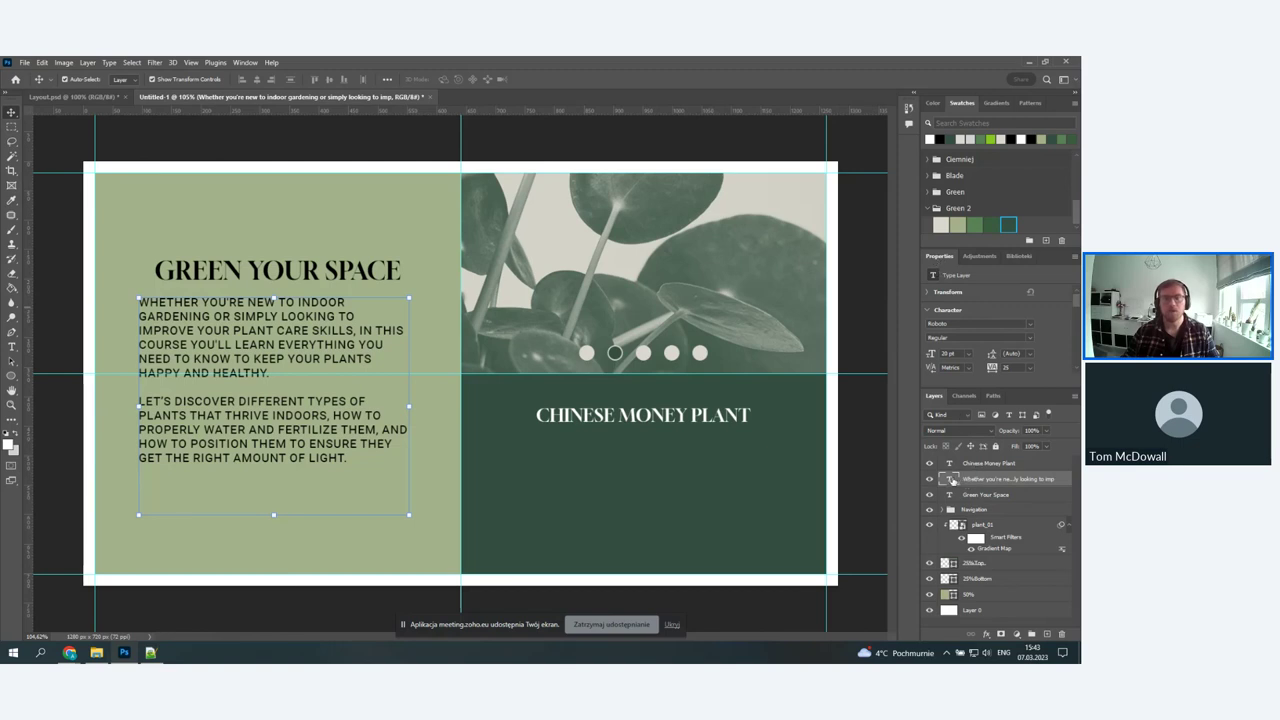
- Turn off All Caps on the paragraph, briefly trying small caps, underline and strikethrough
scroll(1019, 313, down, 1)
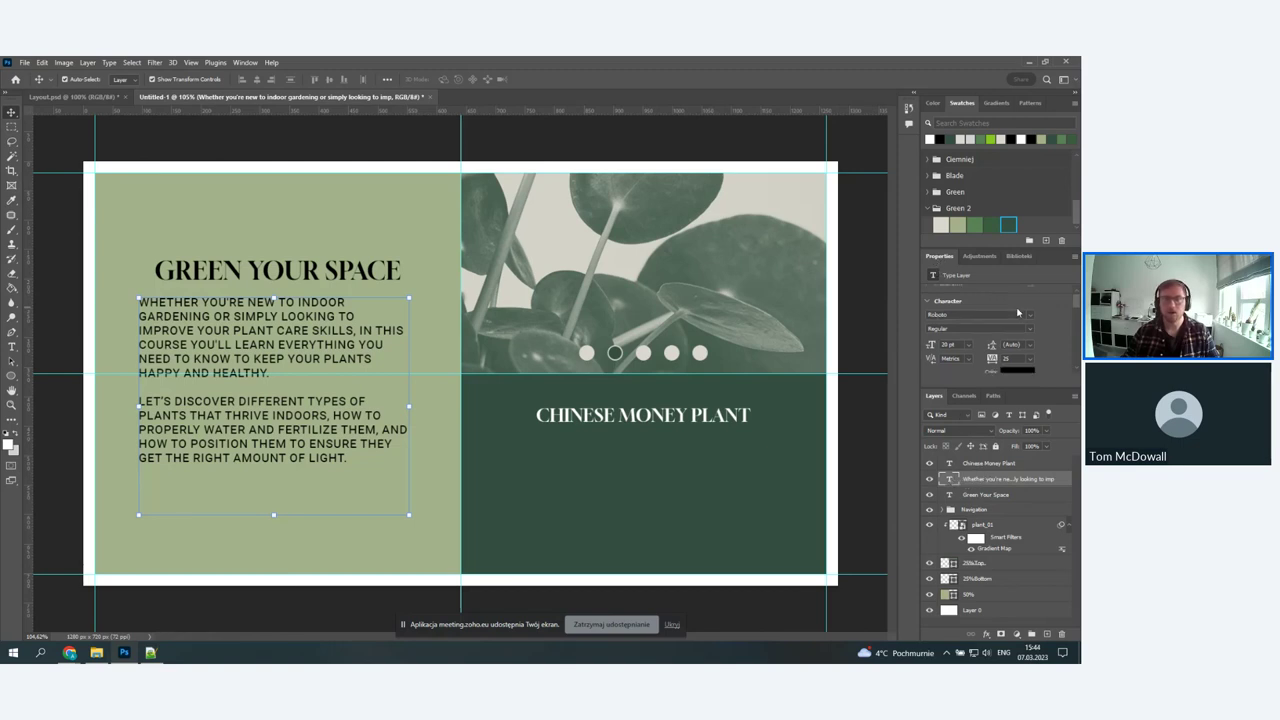
scroll(1018, 313, down, 3)
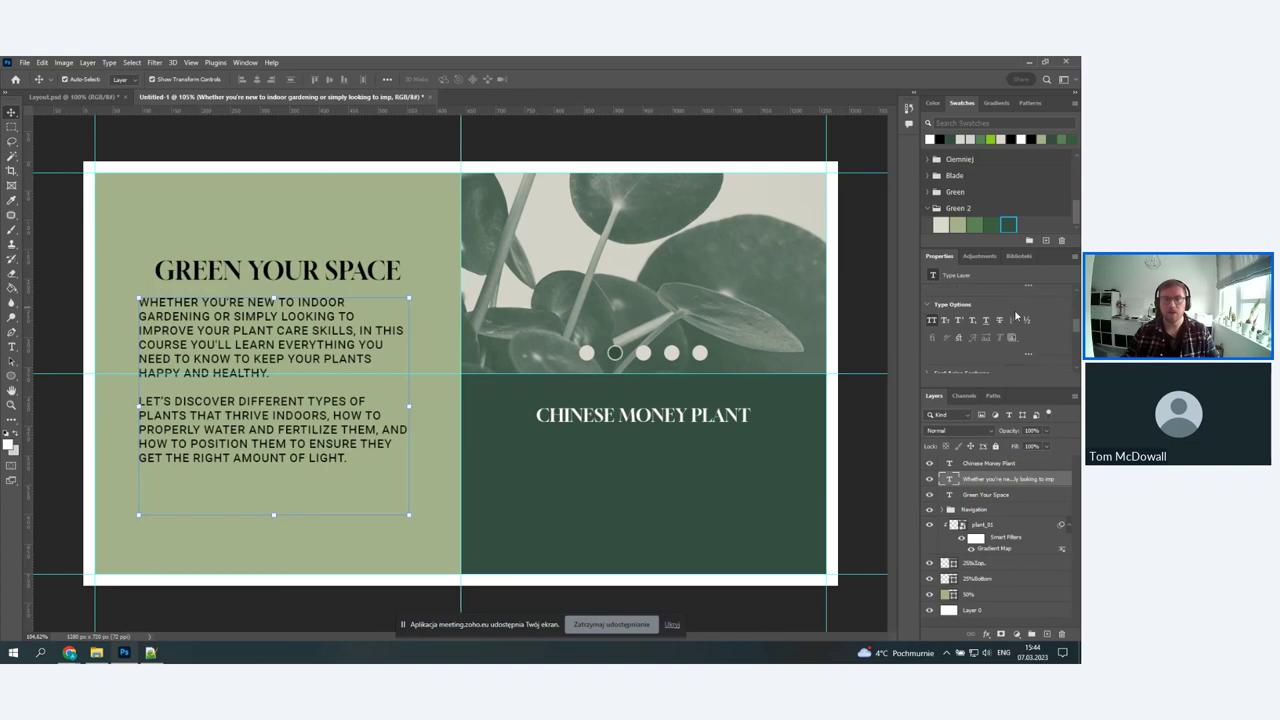
scroll(1016, 316, down, 1)
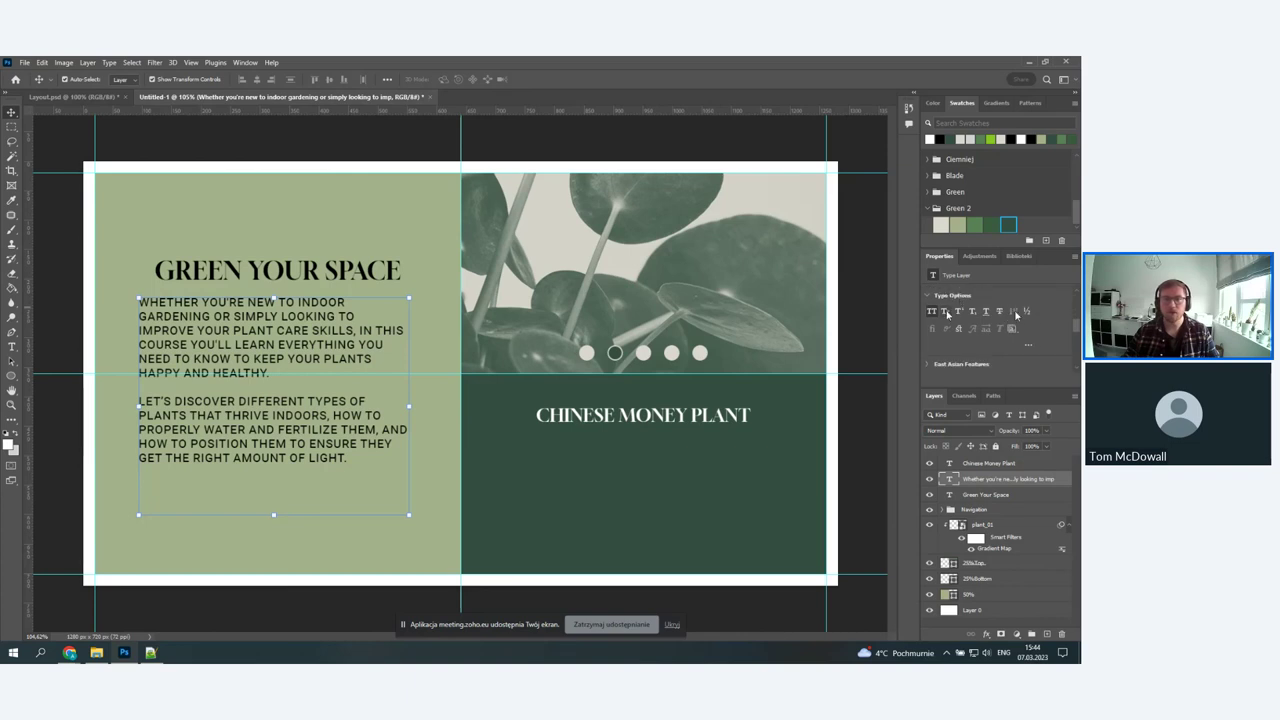
click(932, 312)
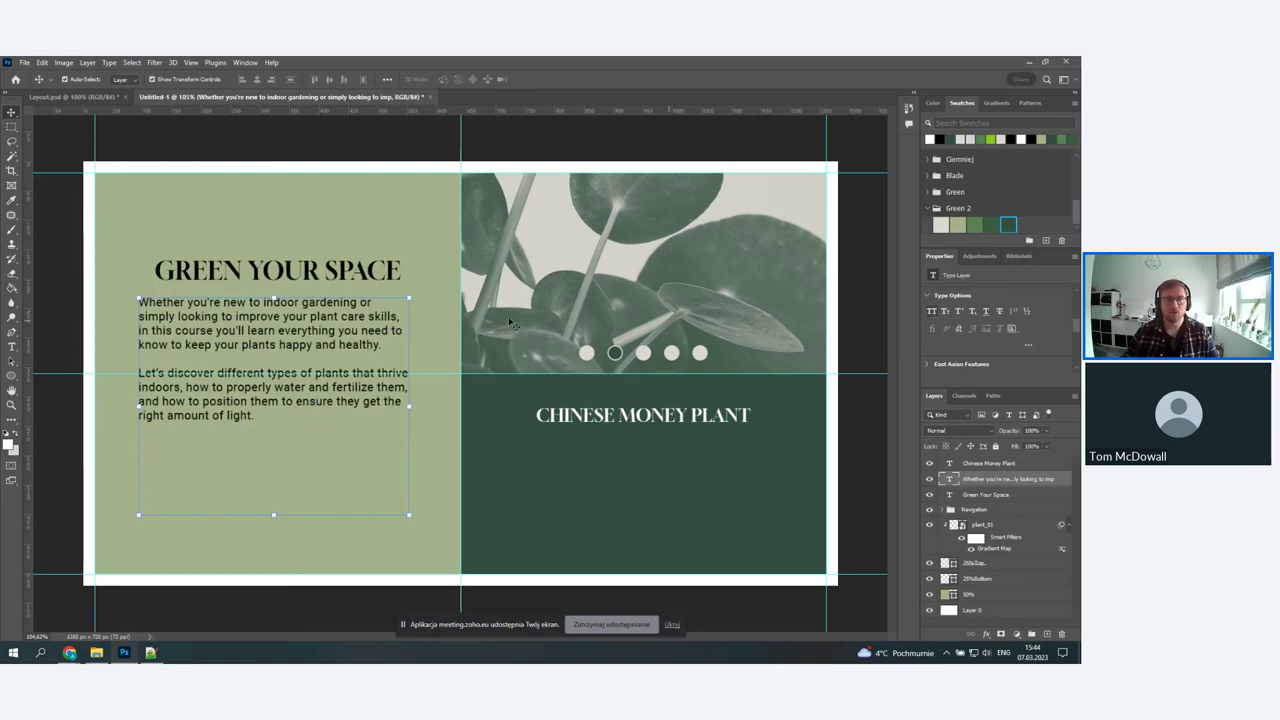
click(958, 312)
click(958, 312)
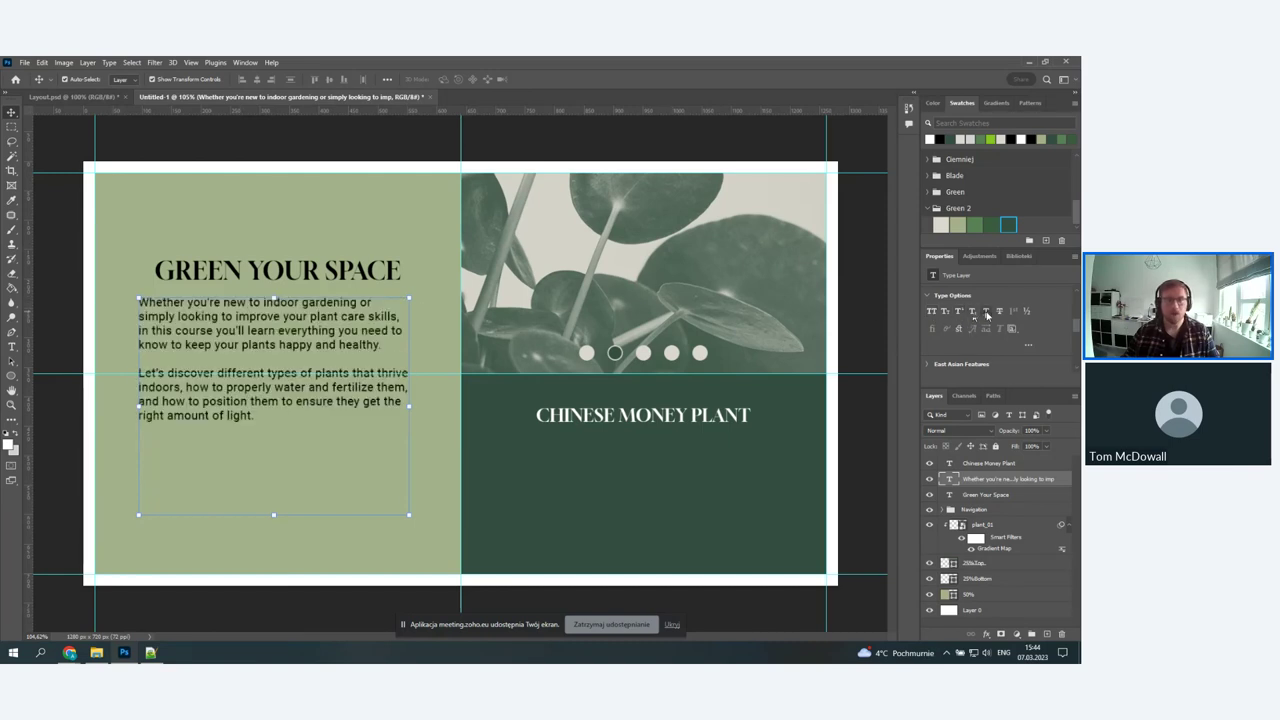
click(986, 312)
click(986, 312)
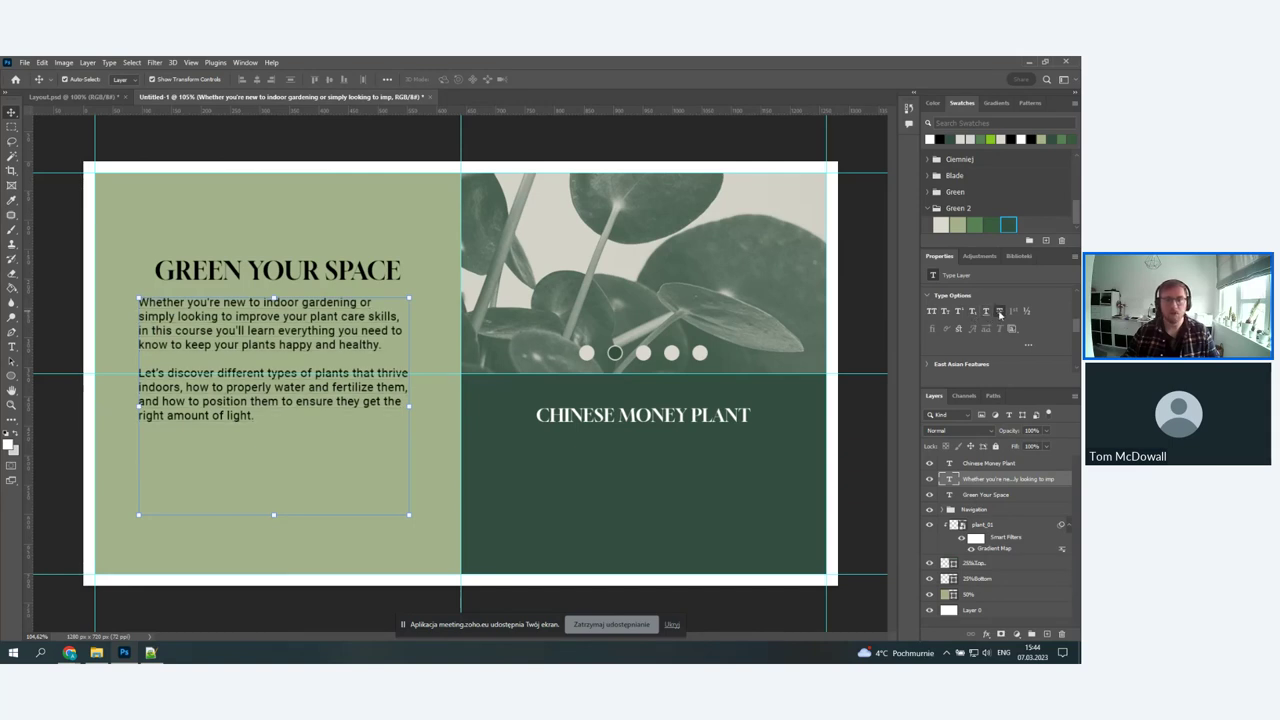
click(1000, 312)
click(1000, 312)
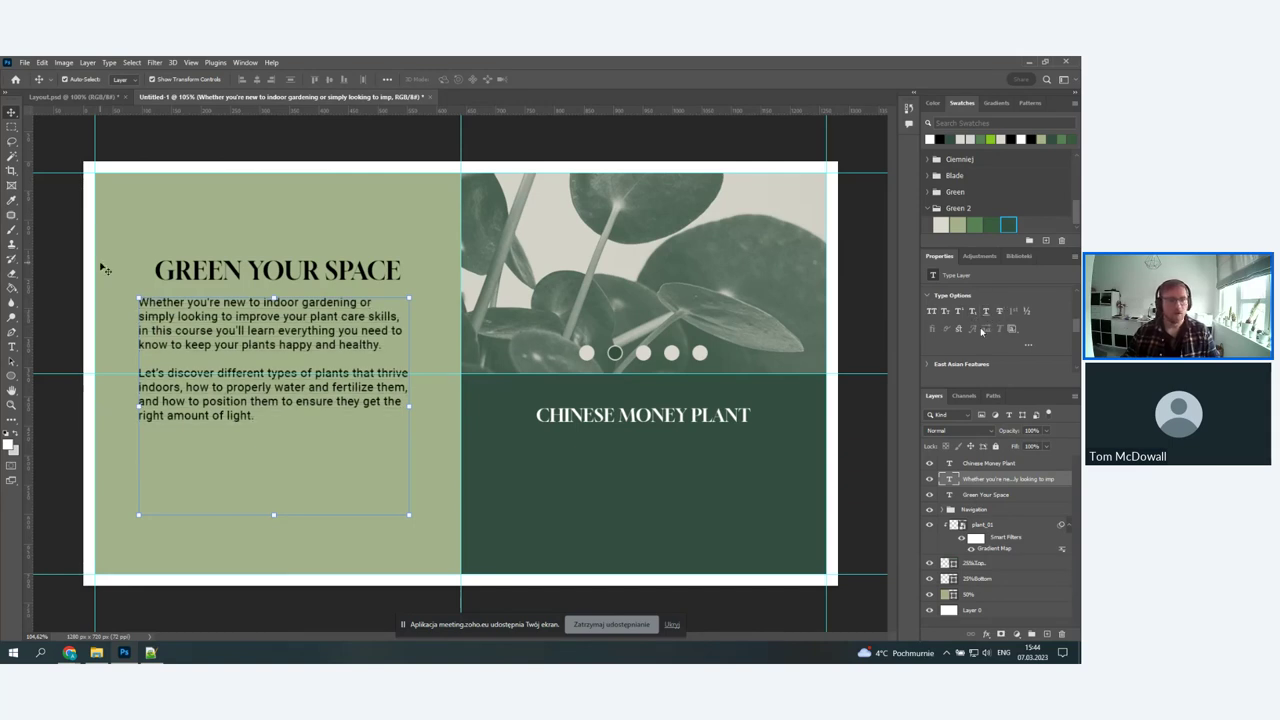
- Select the intro paragraph and nudge it slightly
click(316, 134)
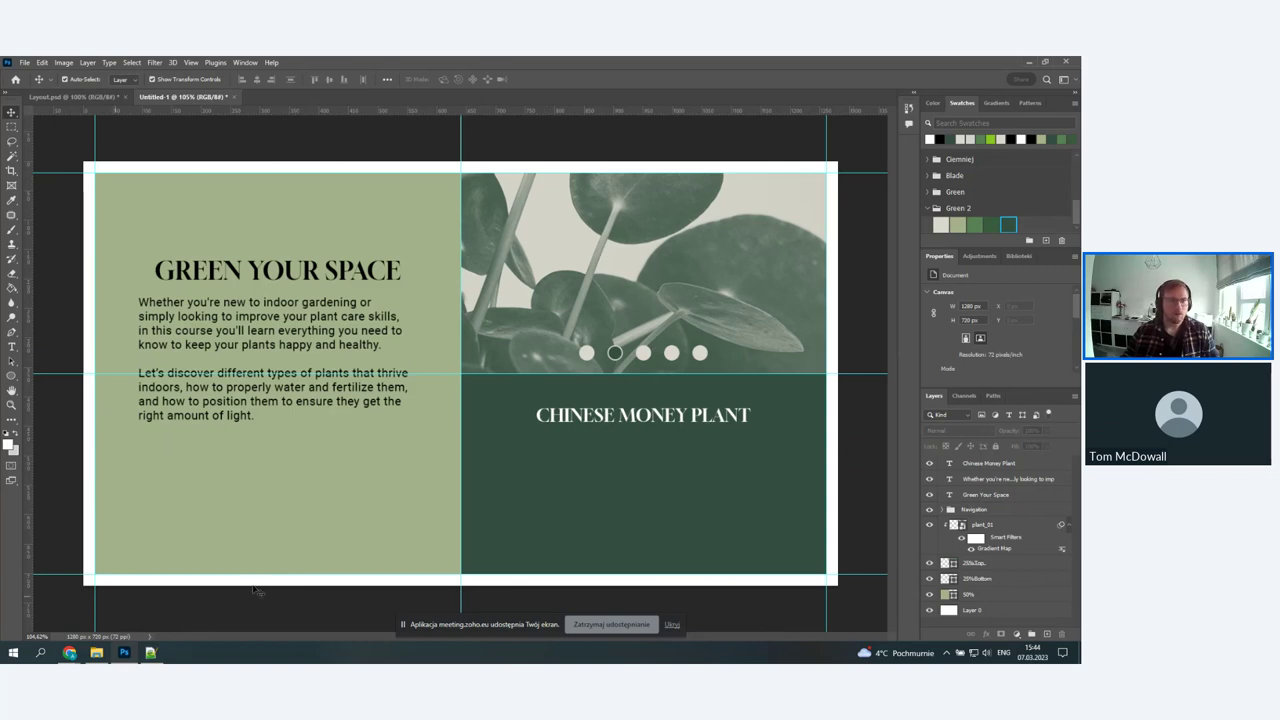
click(257, 322)
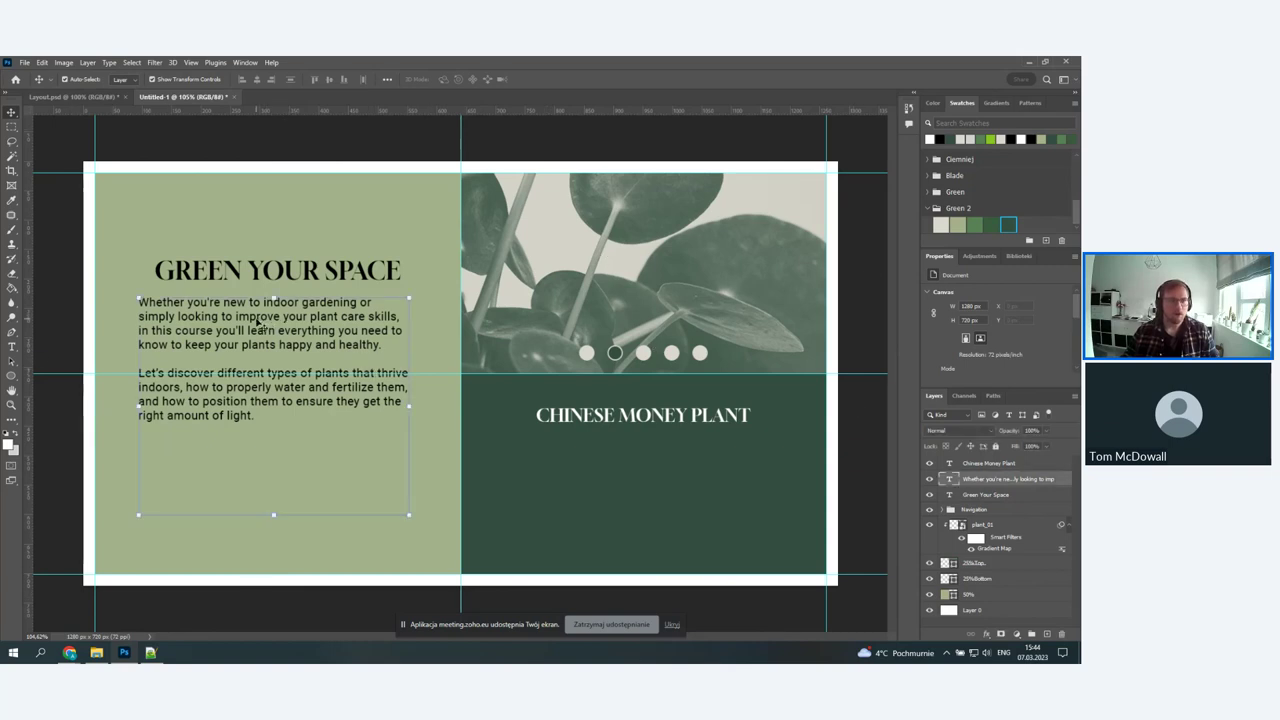
mouse_move(250, 398)
mouse_down()
mouse_move(259, 390)
mouse_move(250, 410)
mouse_up()
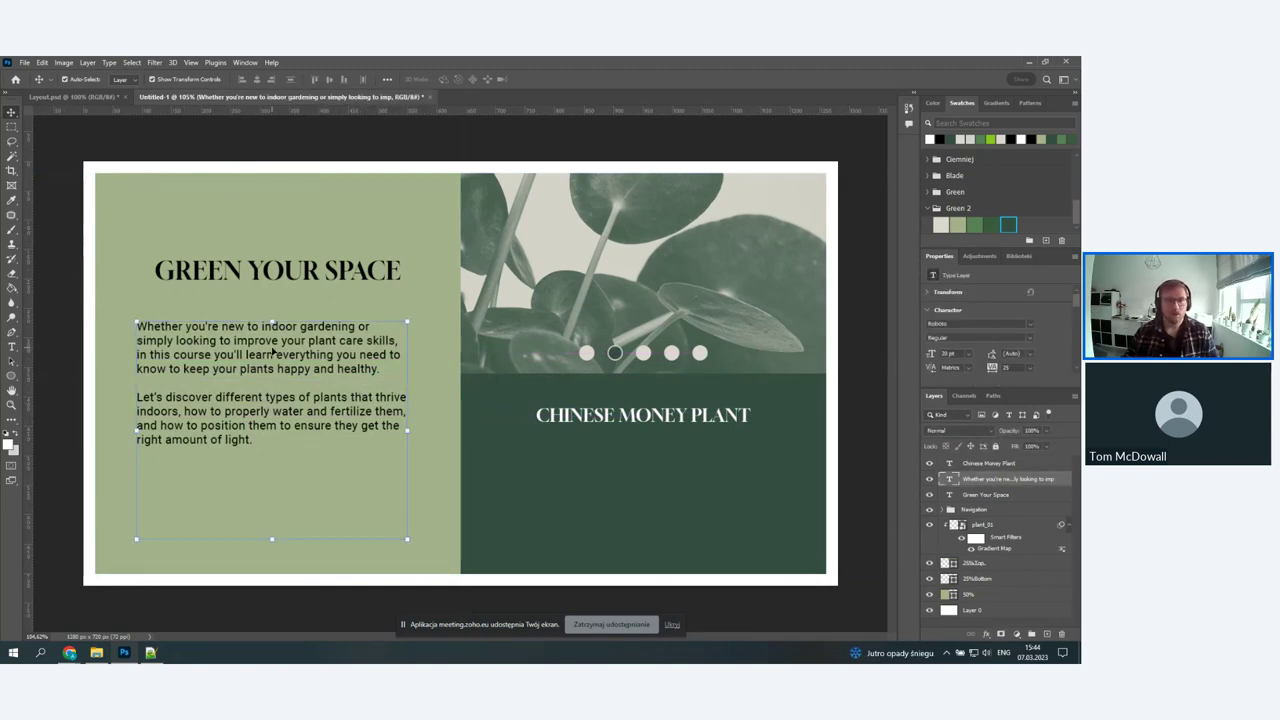
- Convert the paragraph to point text and back, then resize its text box narrower
right_click(1028, 486)
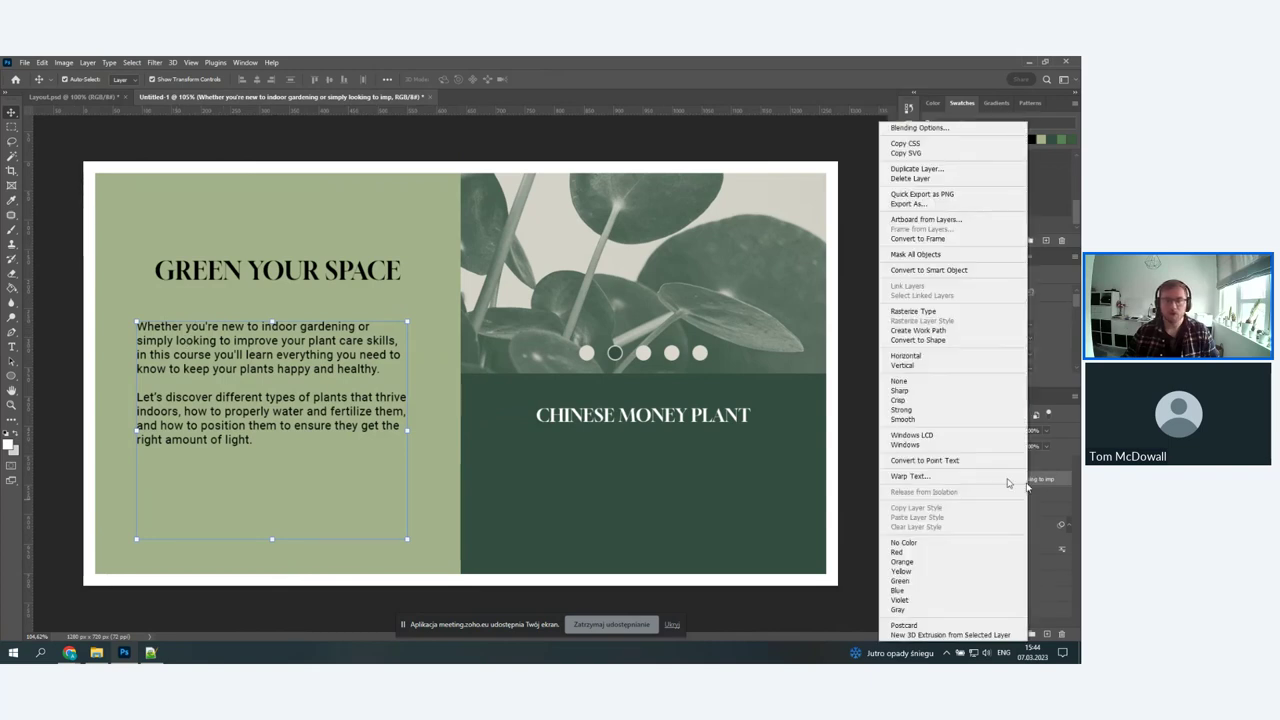
click(932, 464)
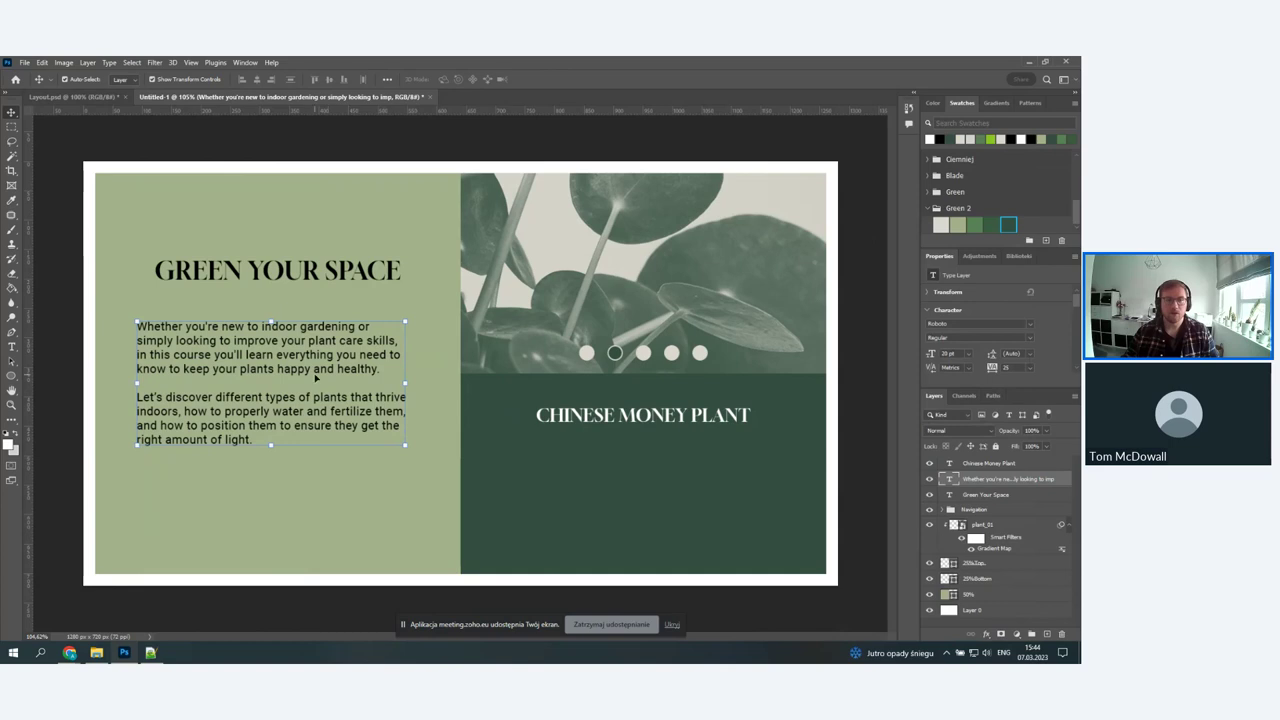
right_click(1026, 487)
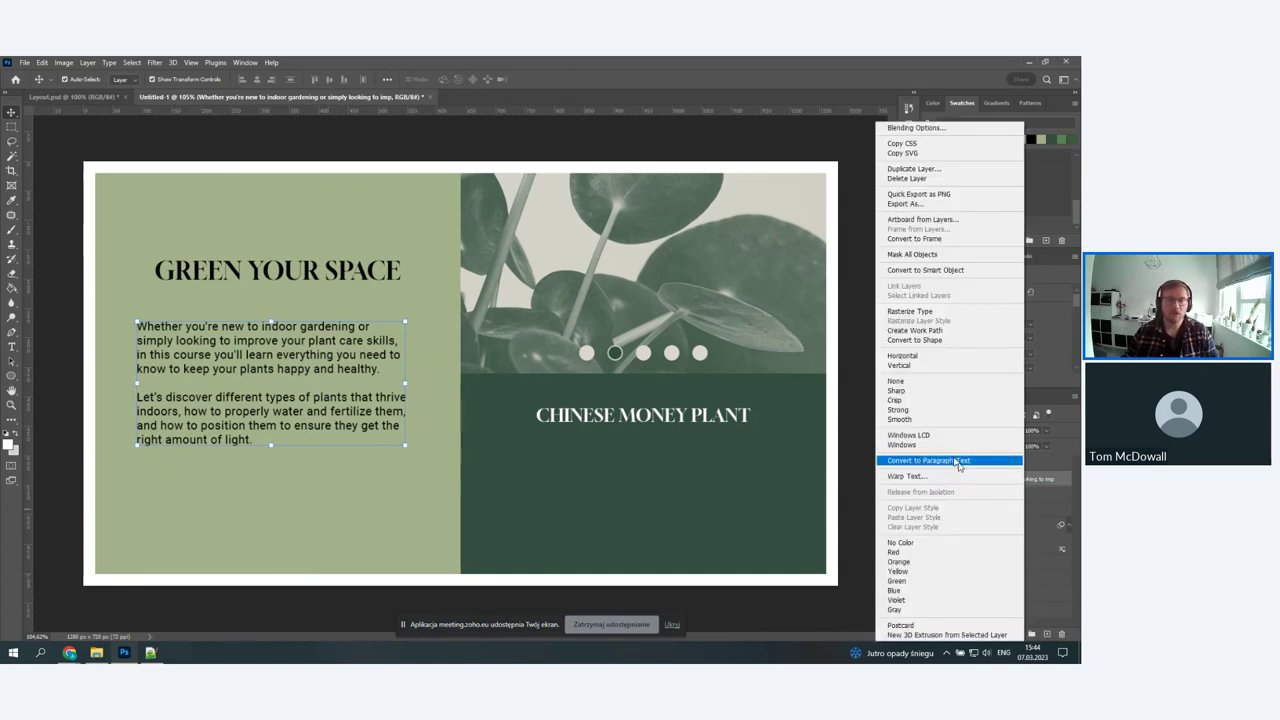
click(958, 466)
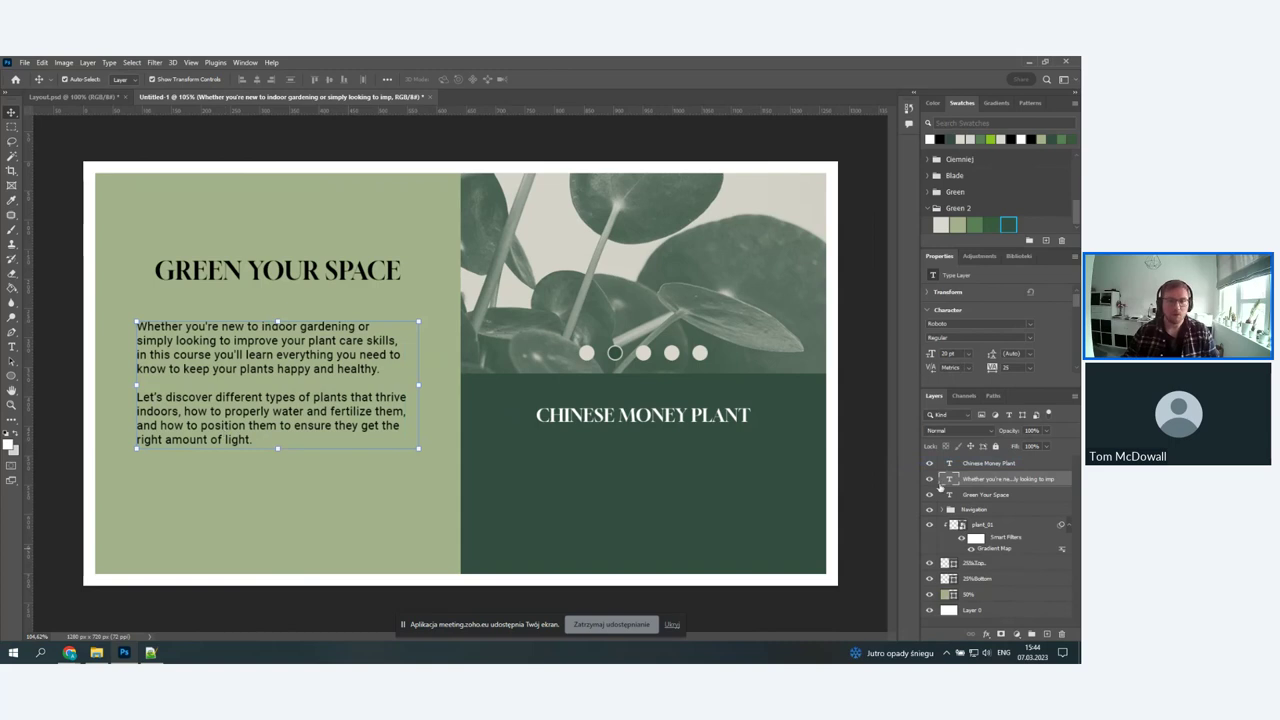
double_click(350, 430)
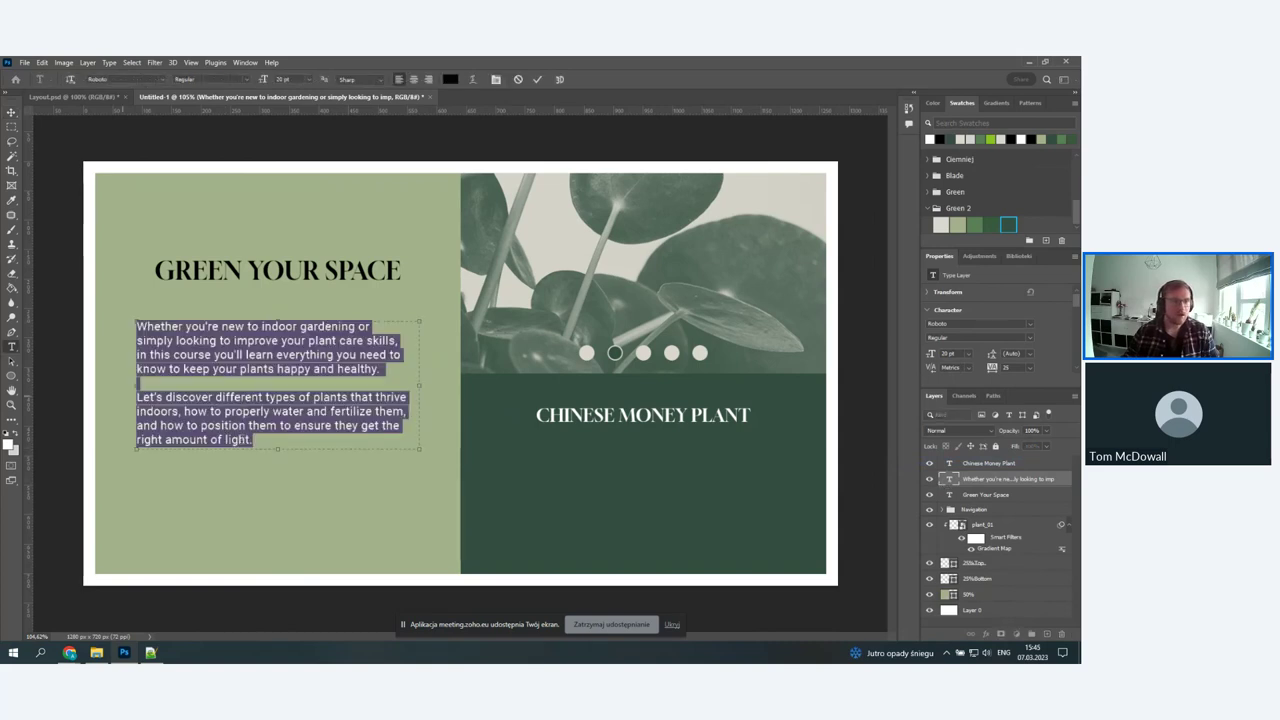
drag(272, 452, 277, 483)
mouse_move(421, 404)
mouse_down()
mouse_move(357, 404)
mouse_move(421, 401)
mouse_move(410, 399)
mouse_up()
- Shrink the intro paragraph's text box to just below the text and commit it
drag(270, 485, 275, 447)
click(13, 113)
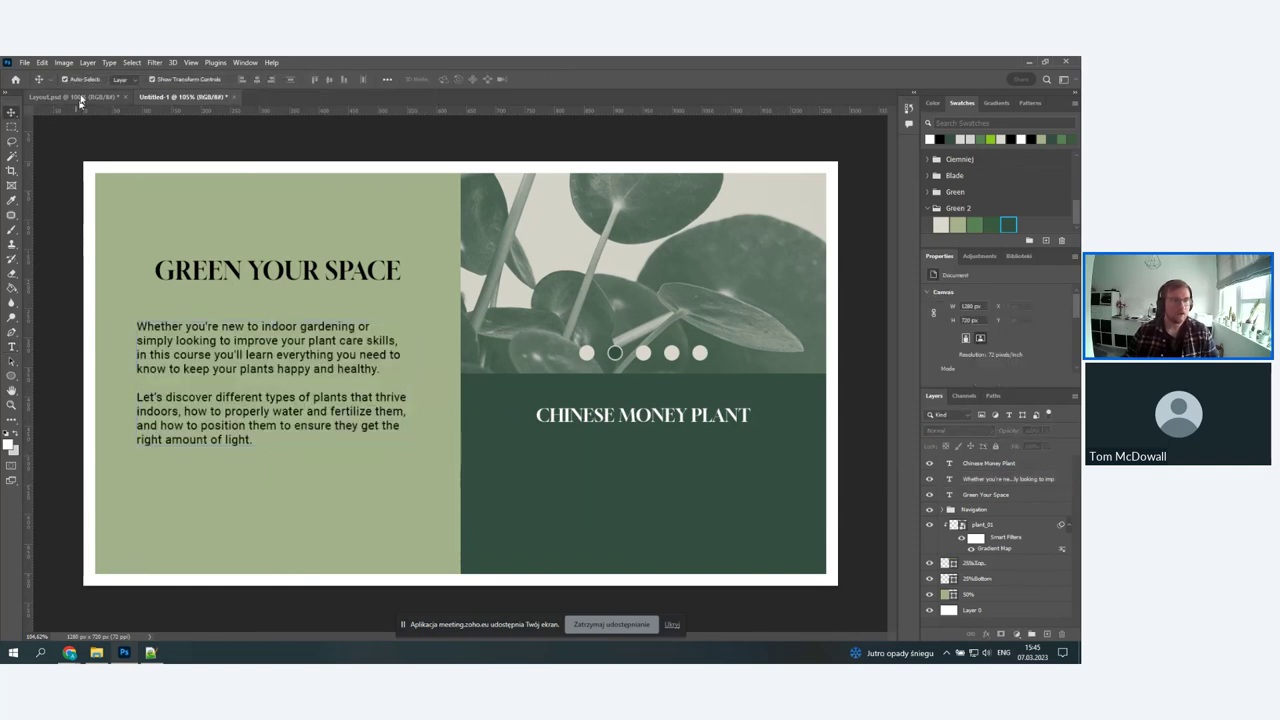
click(80, 97)
click(176, 97)
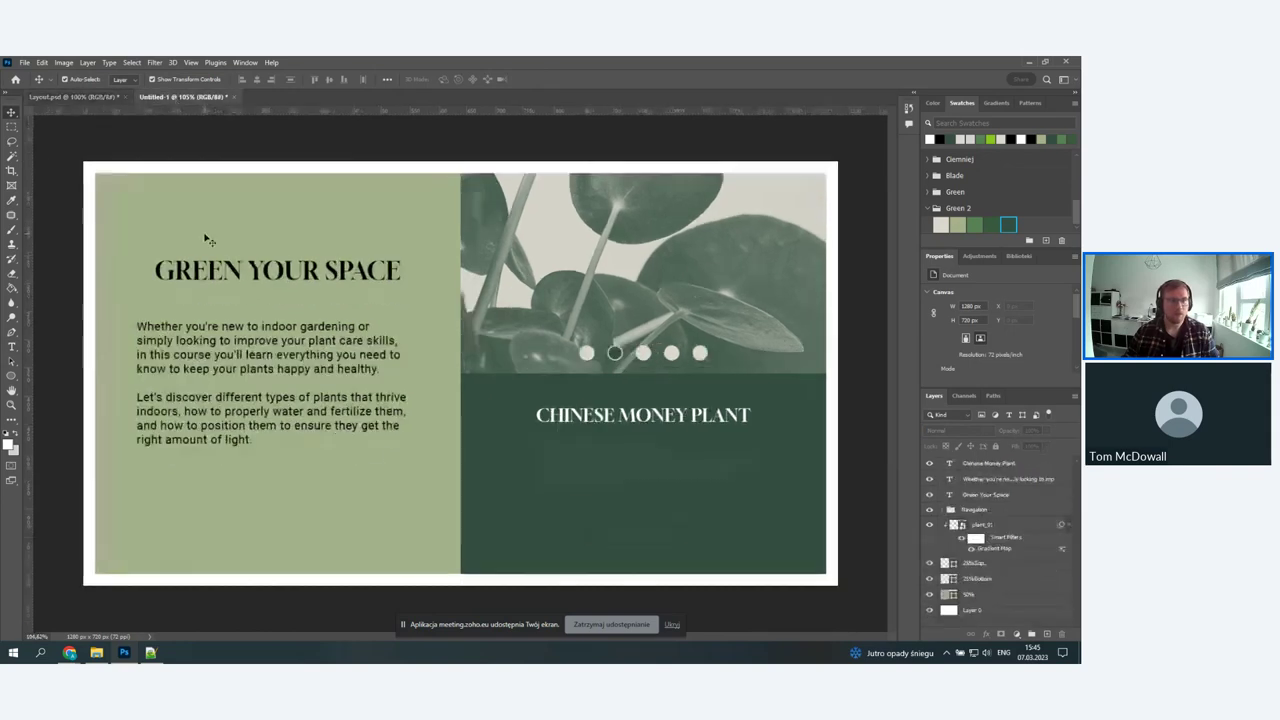
- Centre the paragraph horizontally on the 50% green rectangle and move it up toward the headline
click(260, 350)
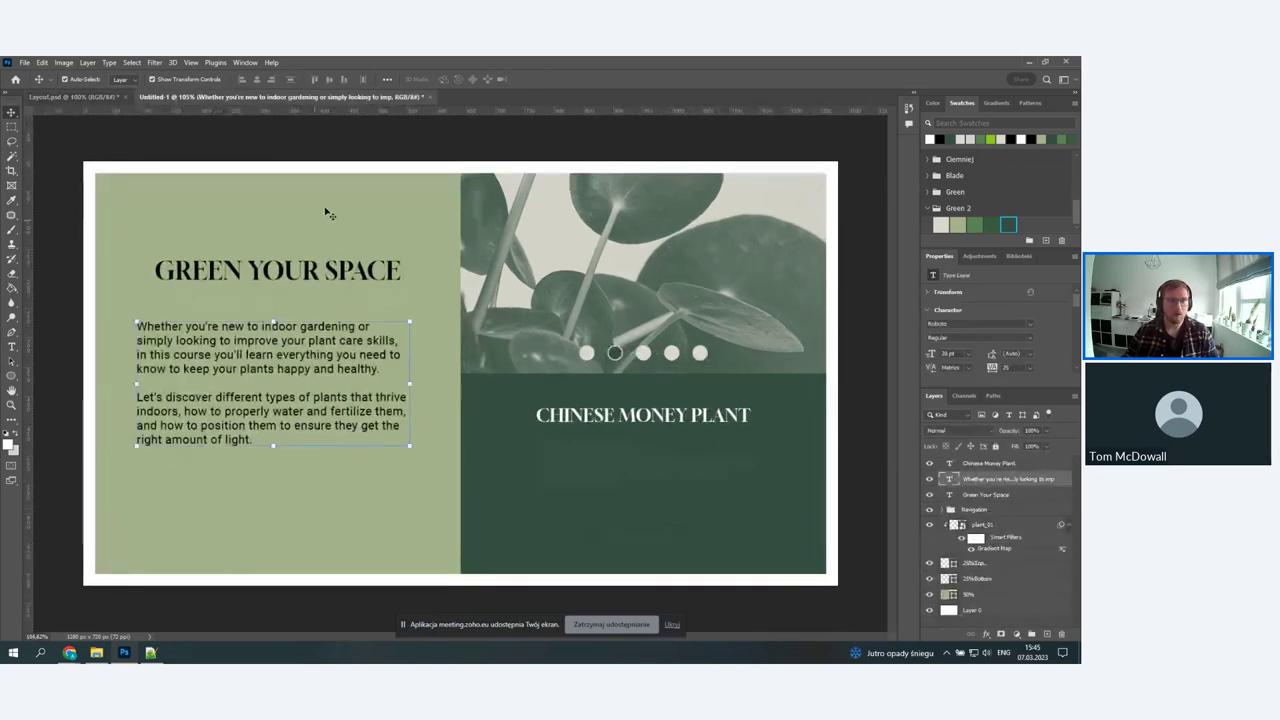
click(978, 595)
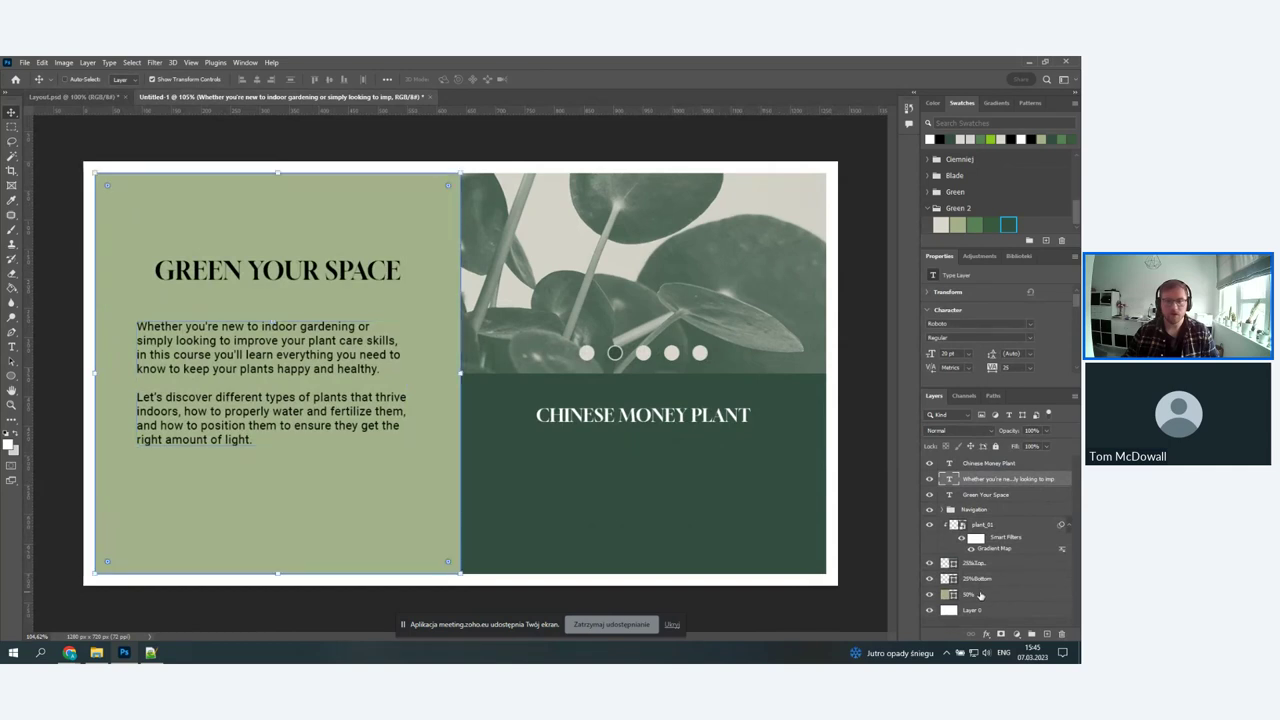
click(257, 80)
click(399, 142)
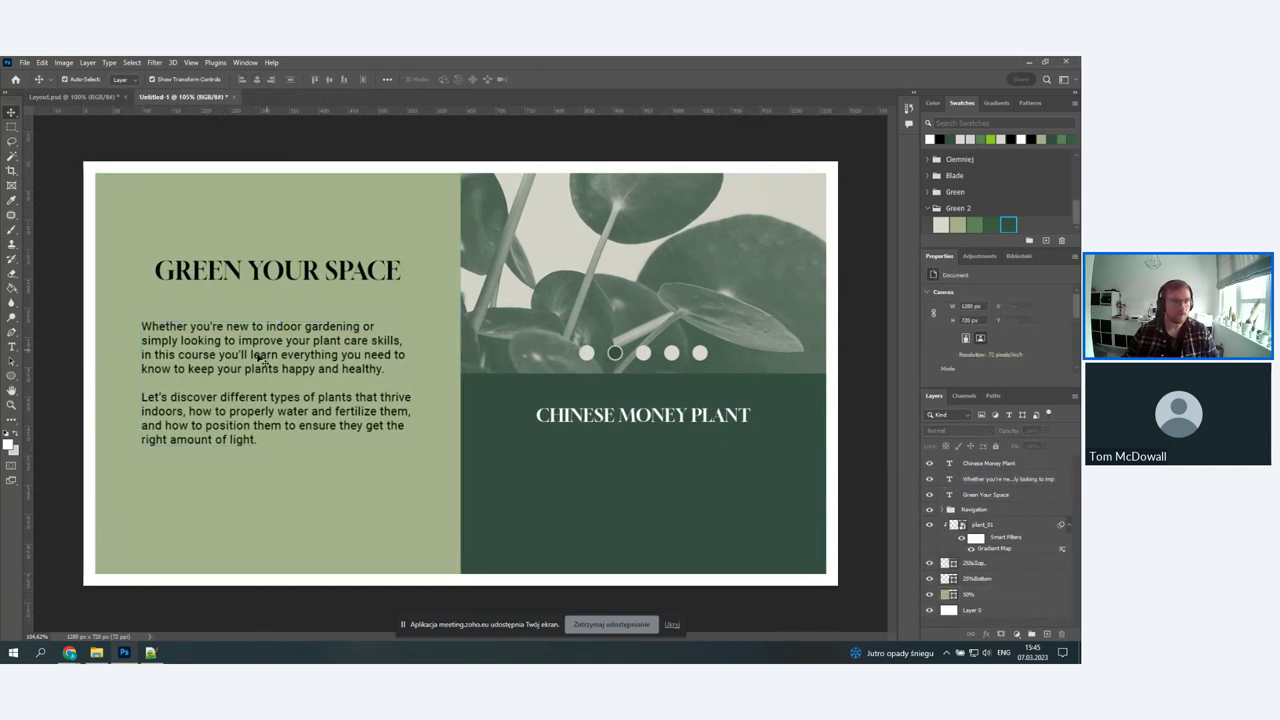
drag(258, 361, 272, 339)
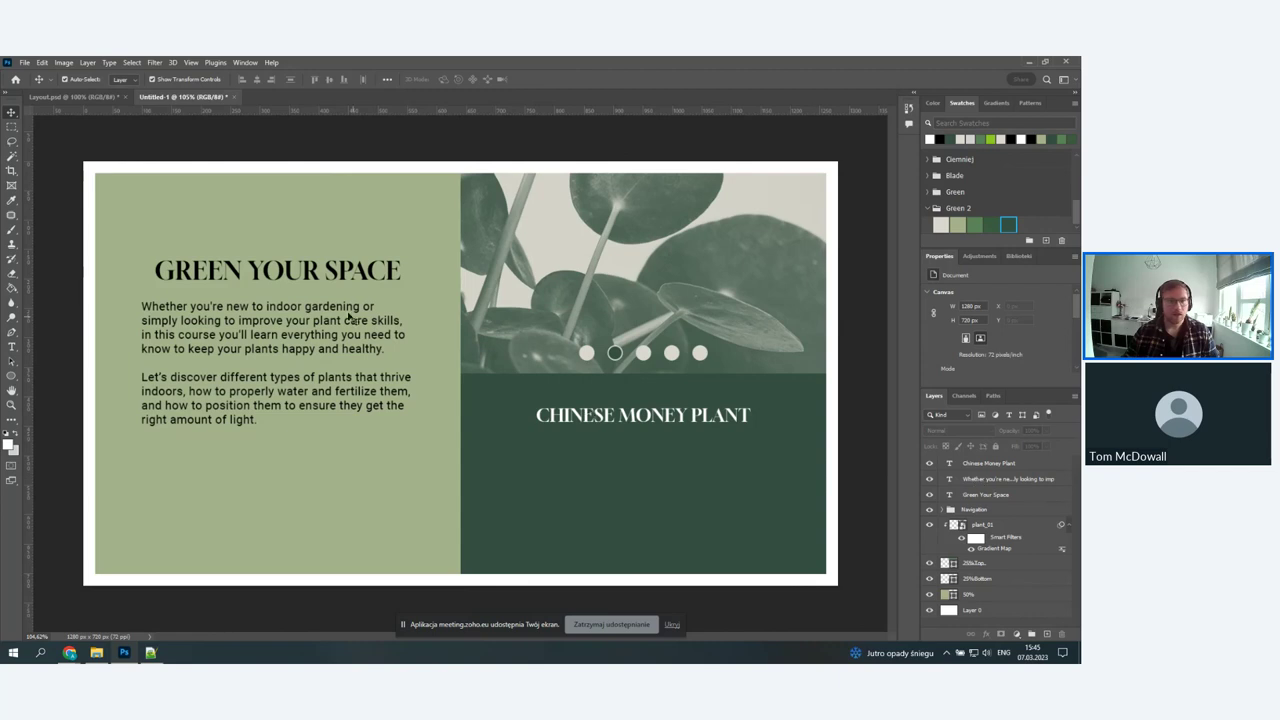
- Group the GREEN YOUR SPACE headline and intro paragraph as 'Intro text'
click(990, 466)
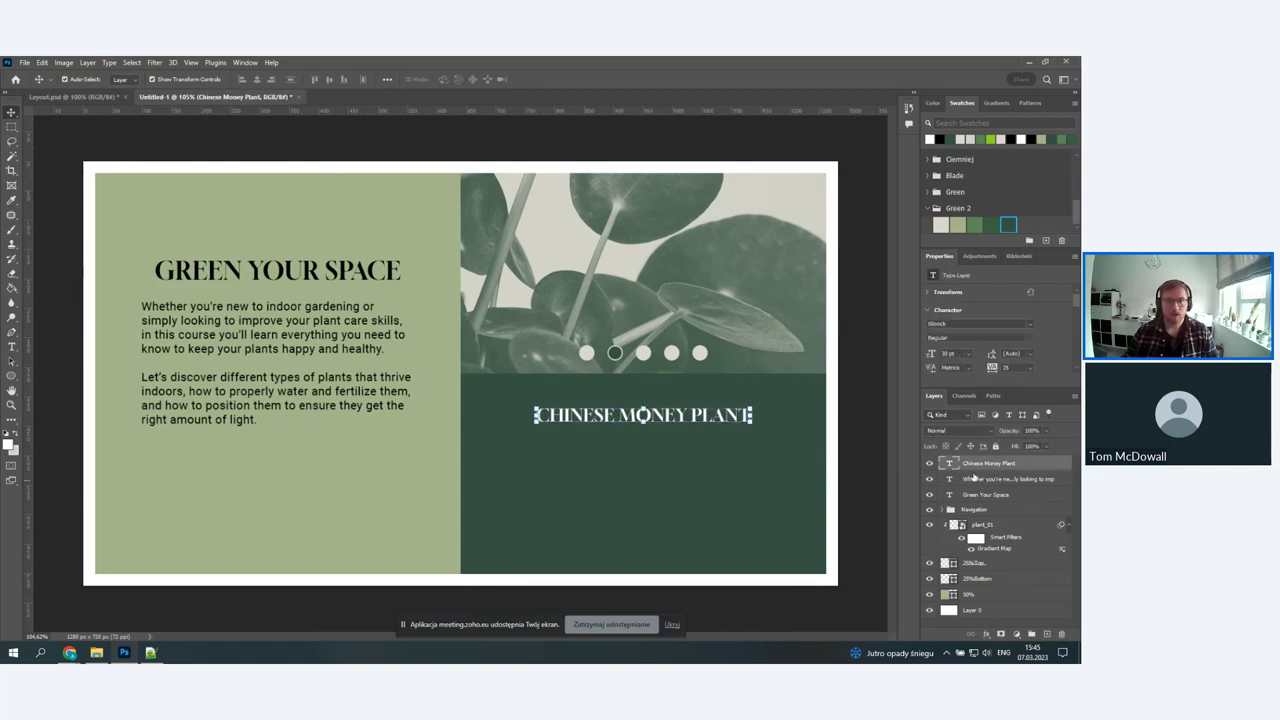
click(975, 479)
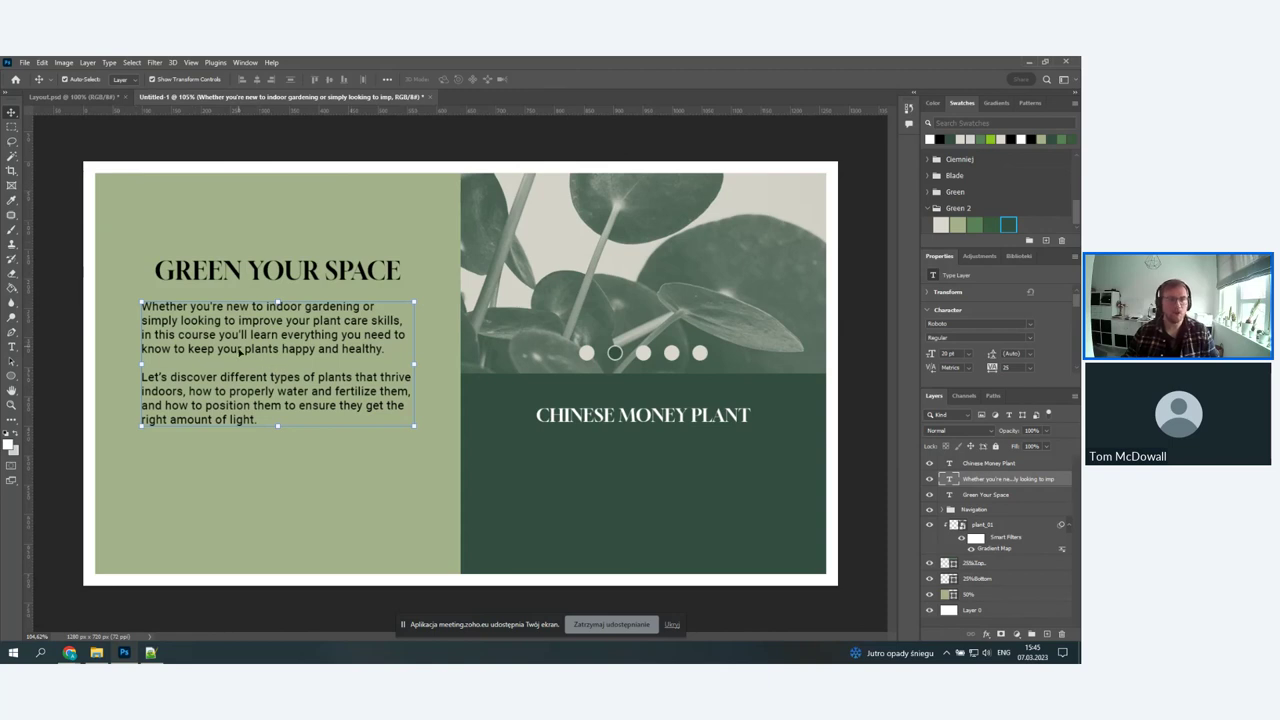
click(979, 496)
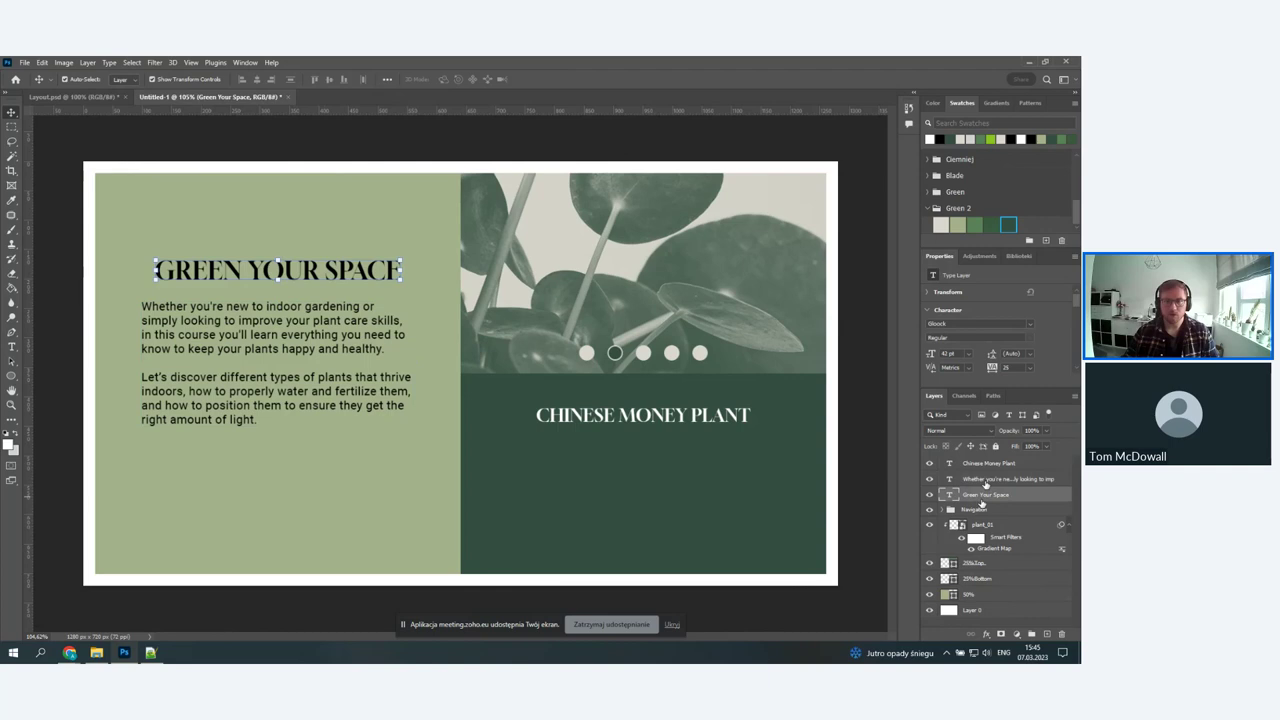
shift+click(977, 484)
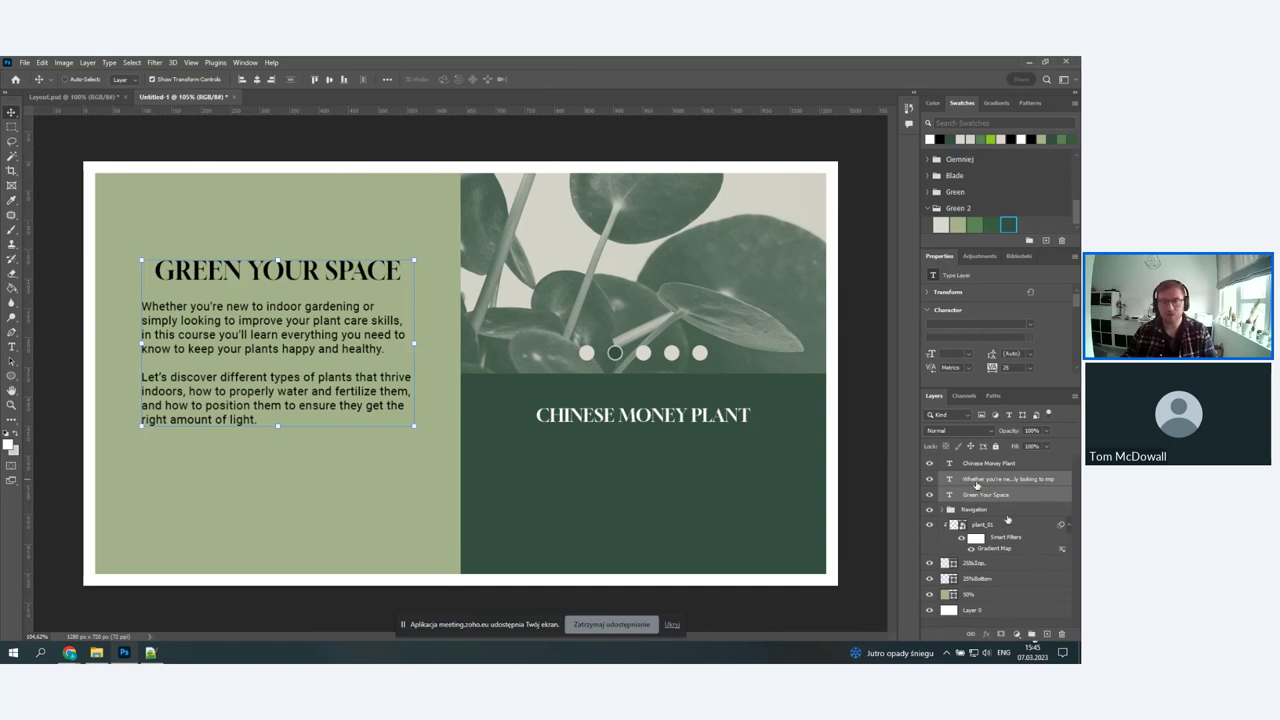
key(ctrl+g)
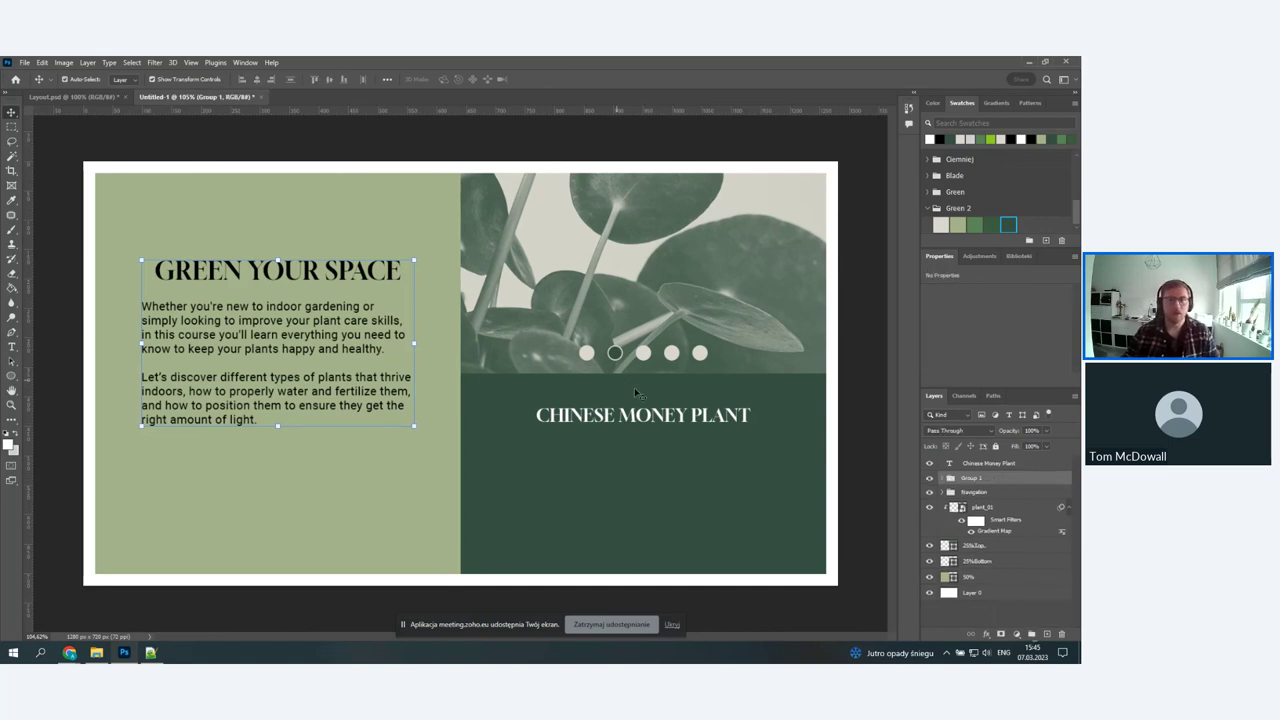
double_click(973, 478)
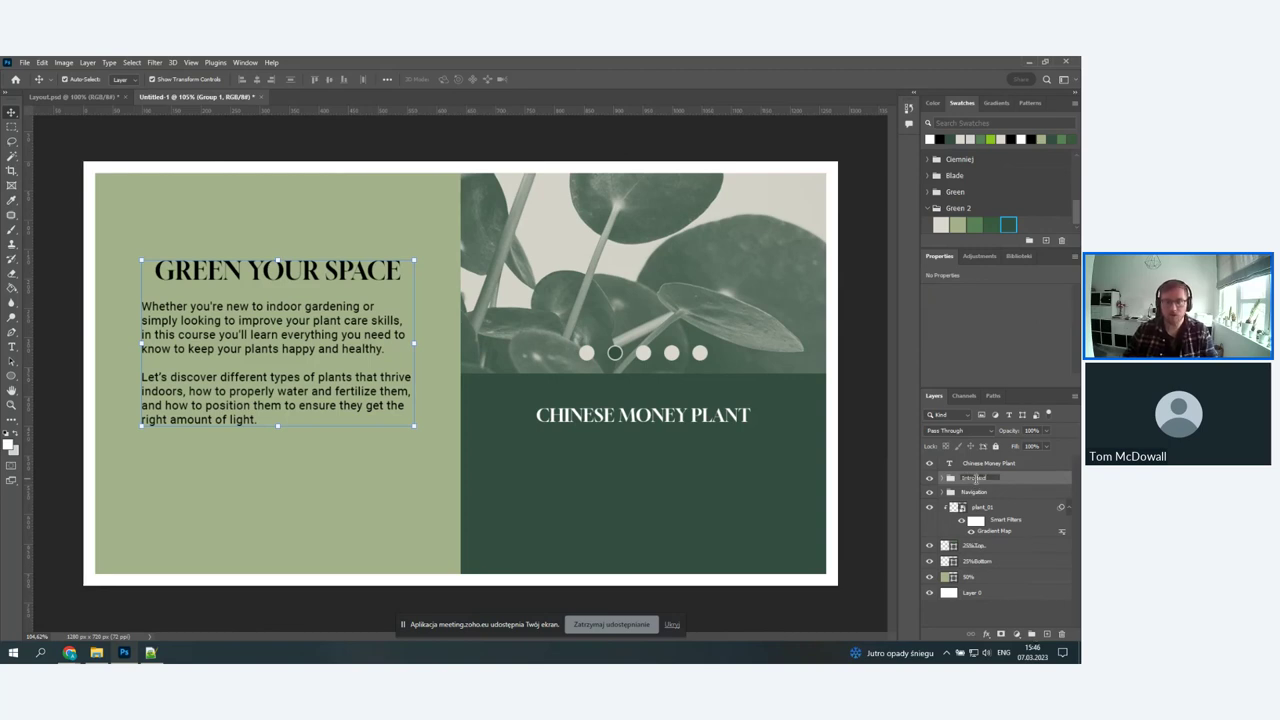
key(Return)
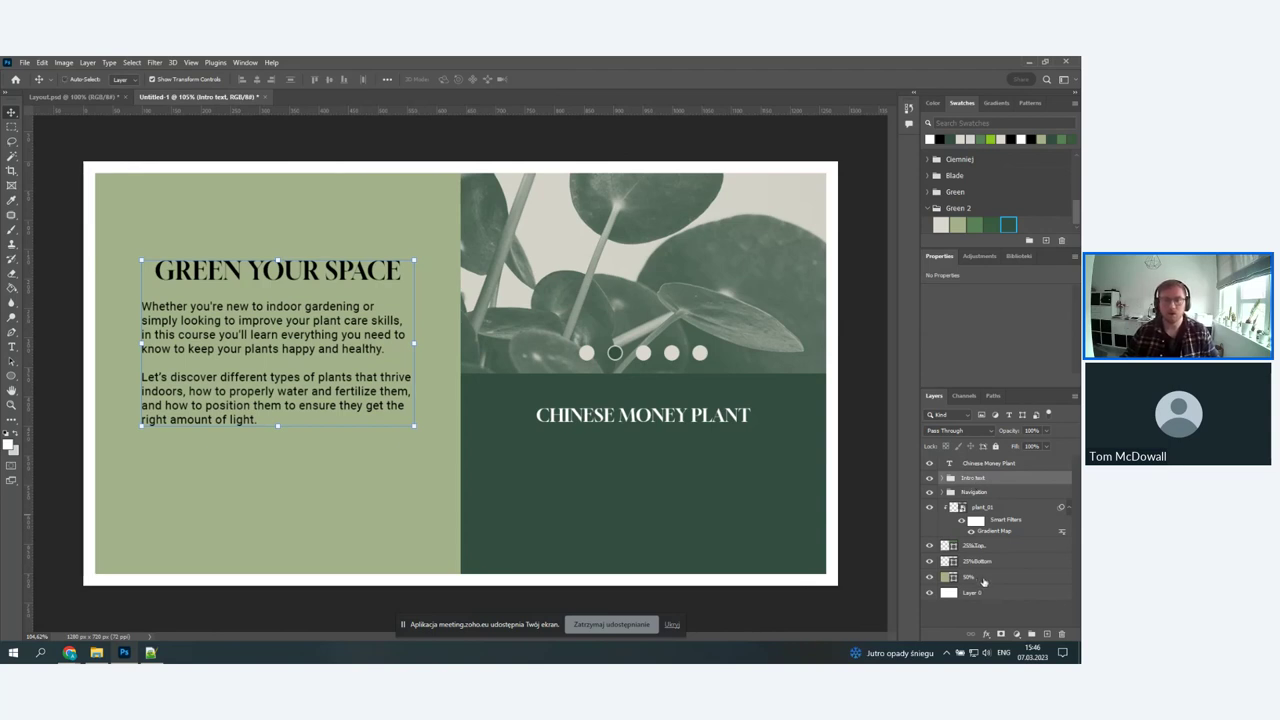
- Centre the Intro text group vertically on the light green block, then view Layout.psd
click(984, 580)
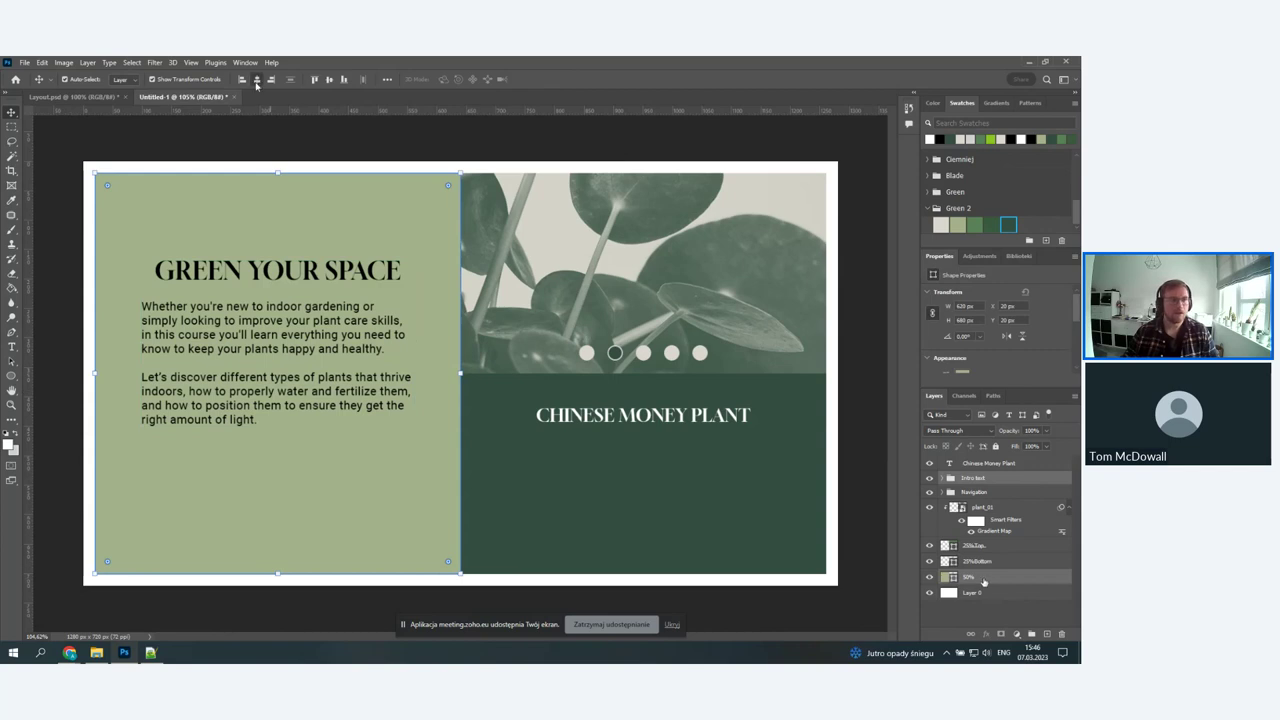
click(330, 80)
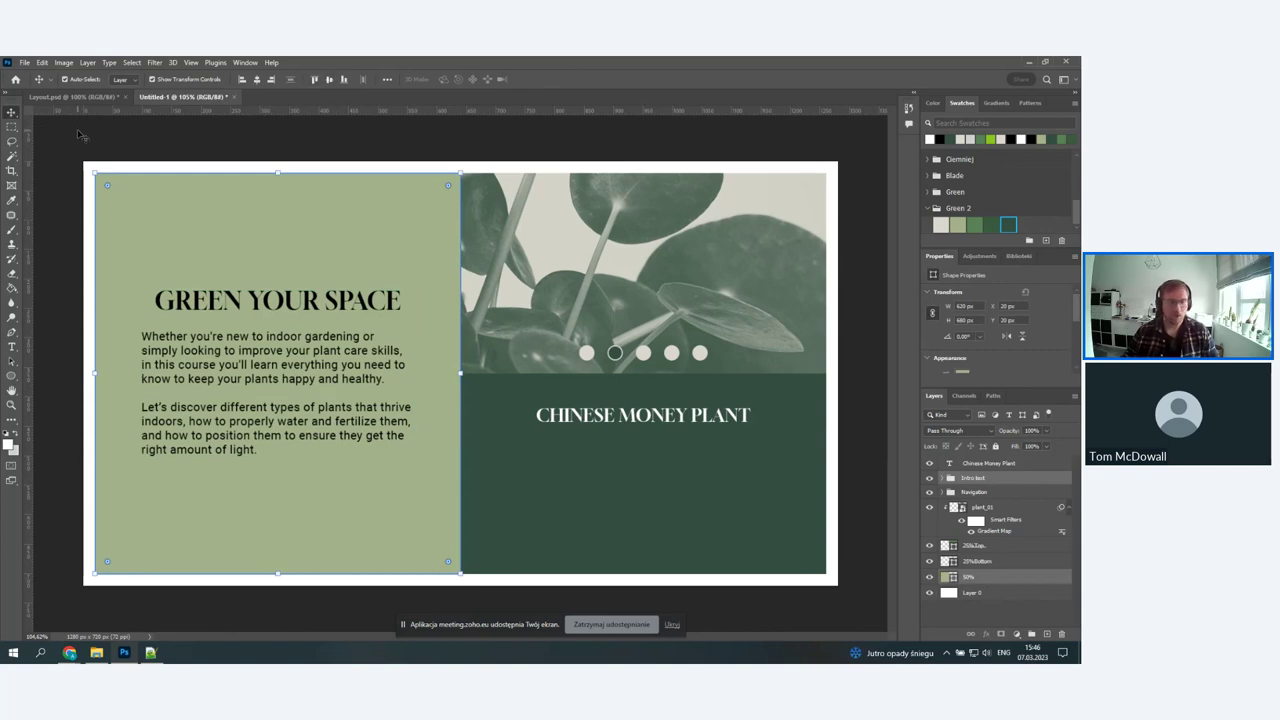
click(167, 165)
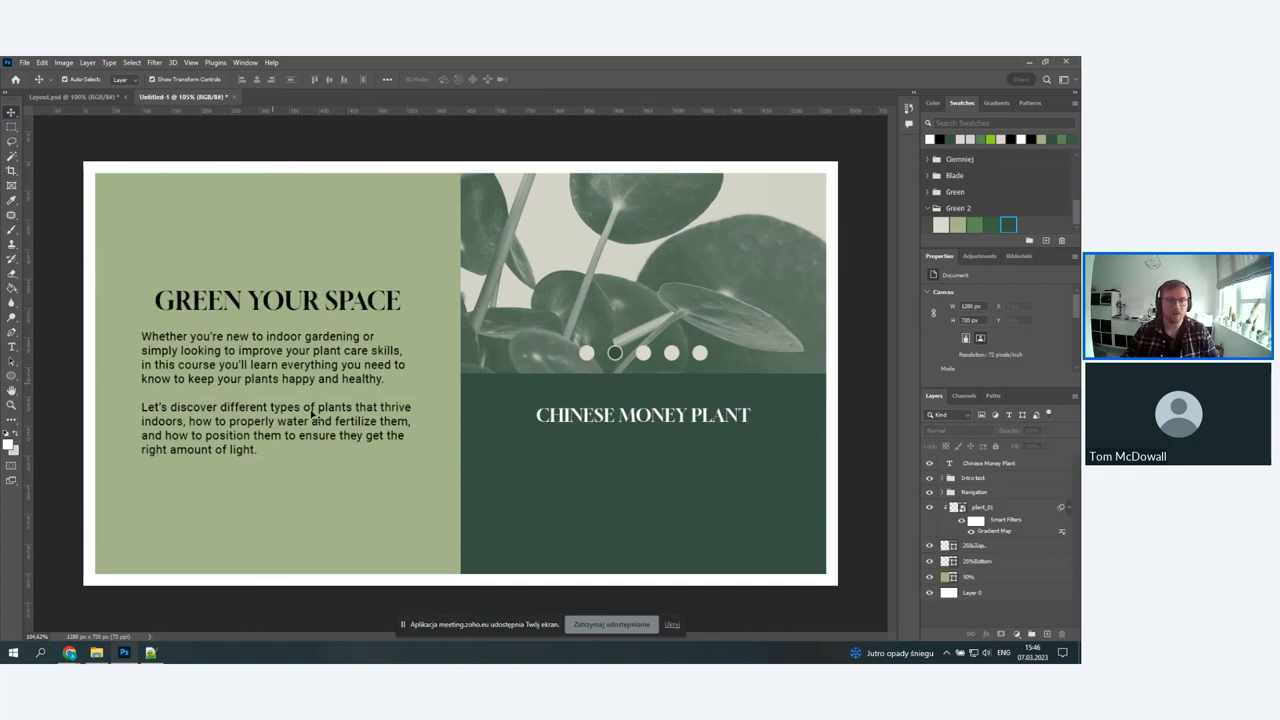
click(62, 96)
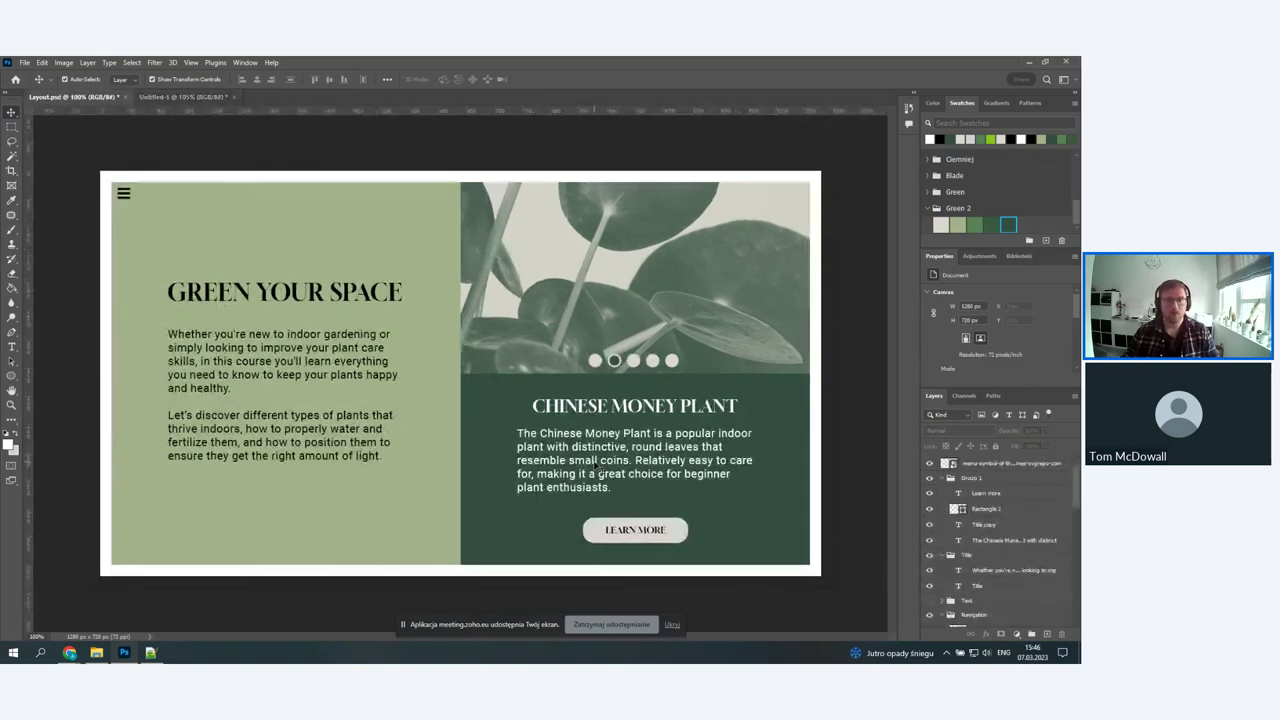
- In Untitled-1, duplicate the intro paragraph, move the copy out of the Intro text group and under CHINESE MONEY PLANT
click(185, 97)
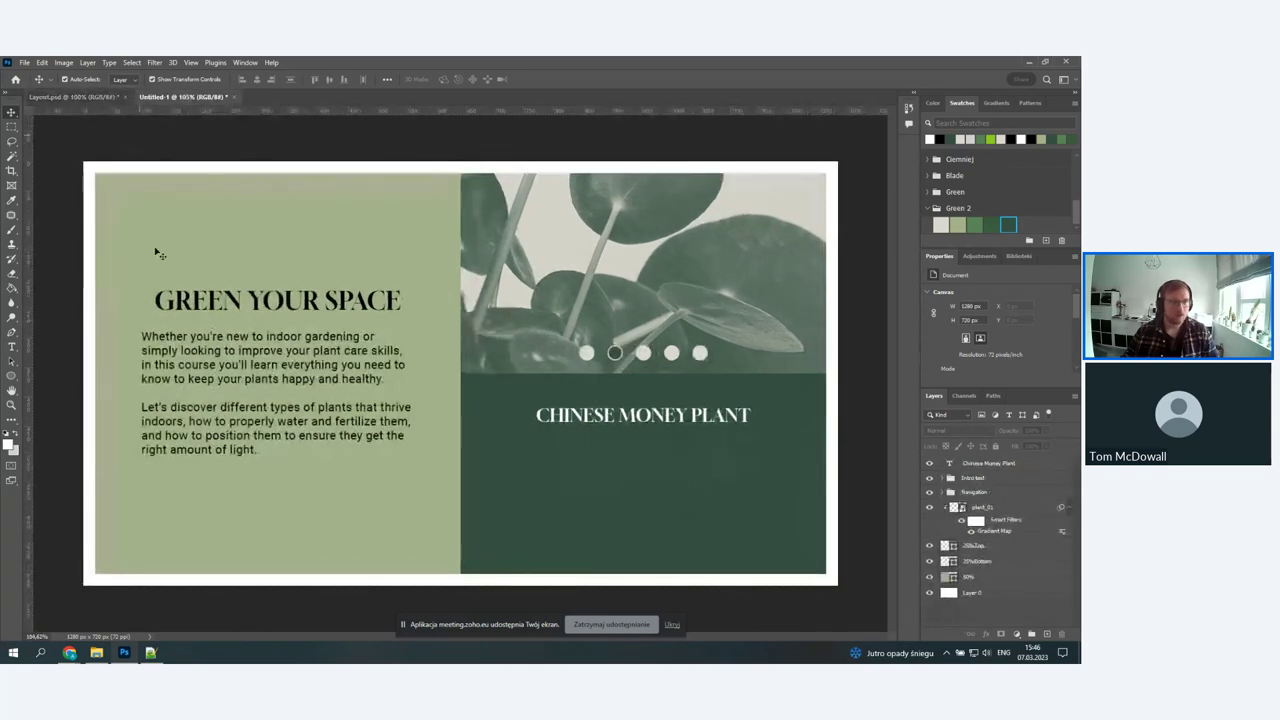
click(170, 338)
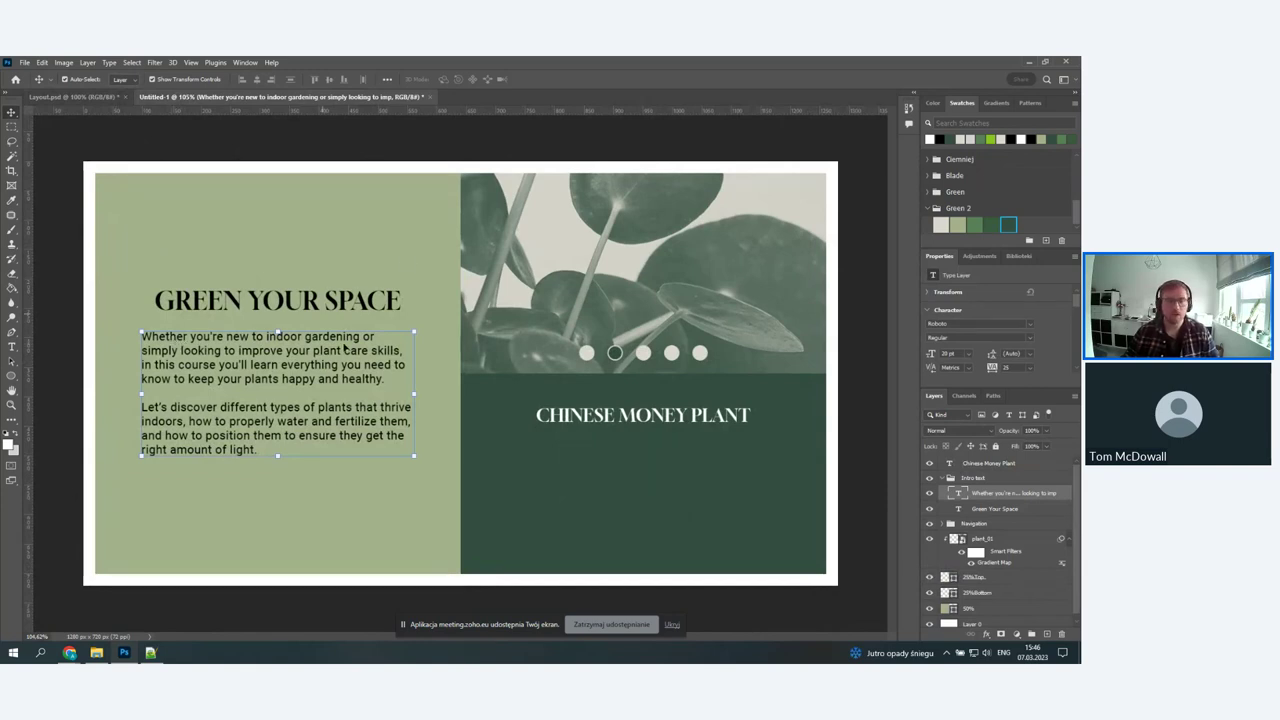
right_click(988, 494)
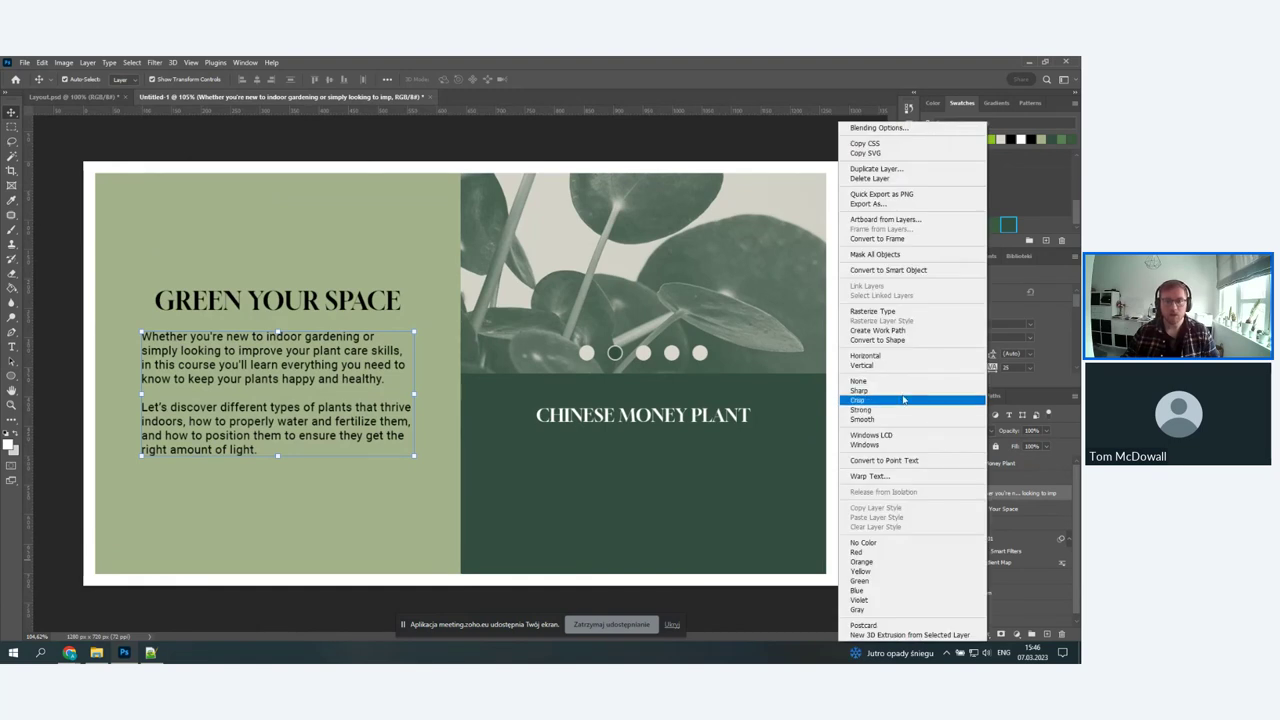
click(875, 168)
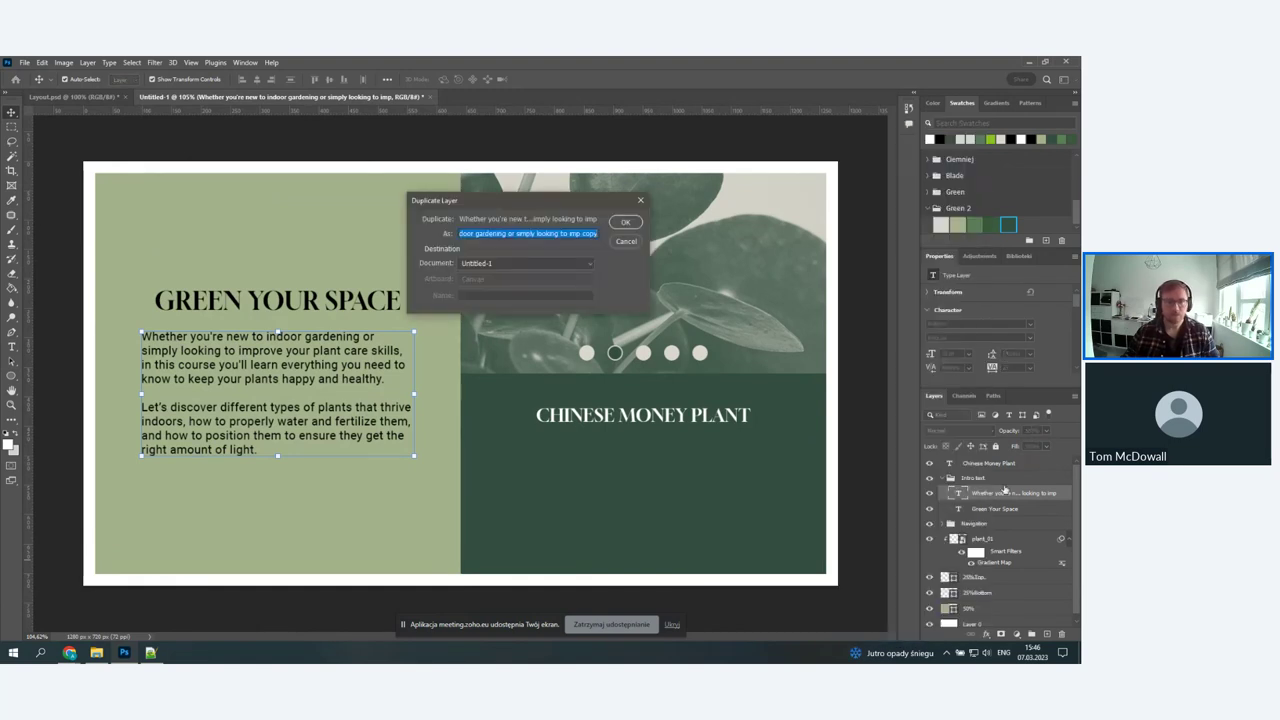
click(622, 239)
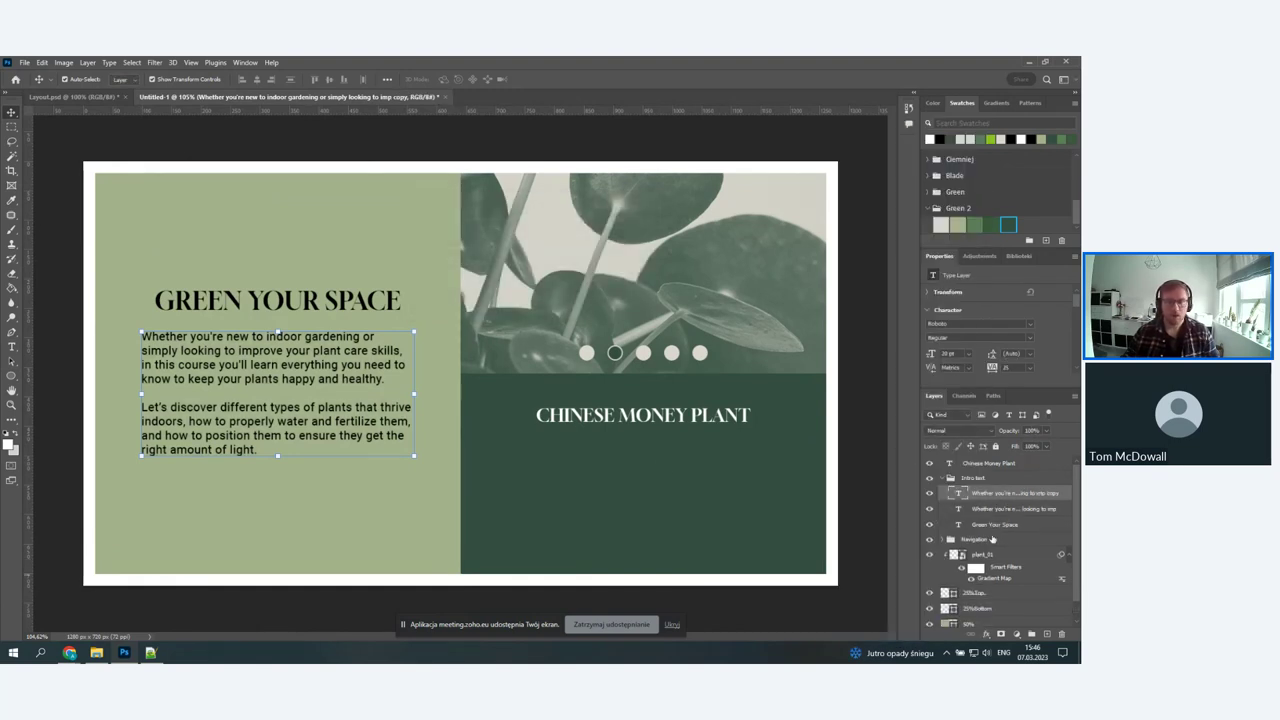
drag(985, 494, 912, 472)
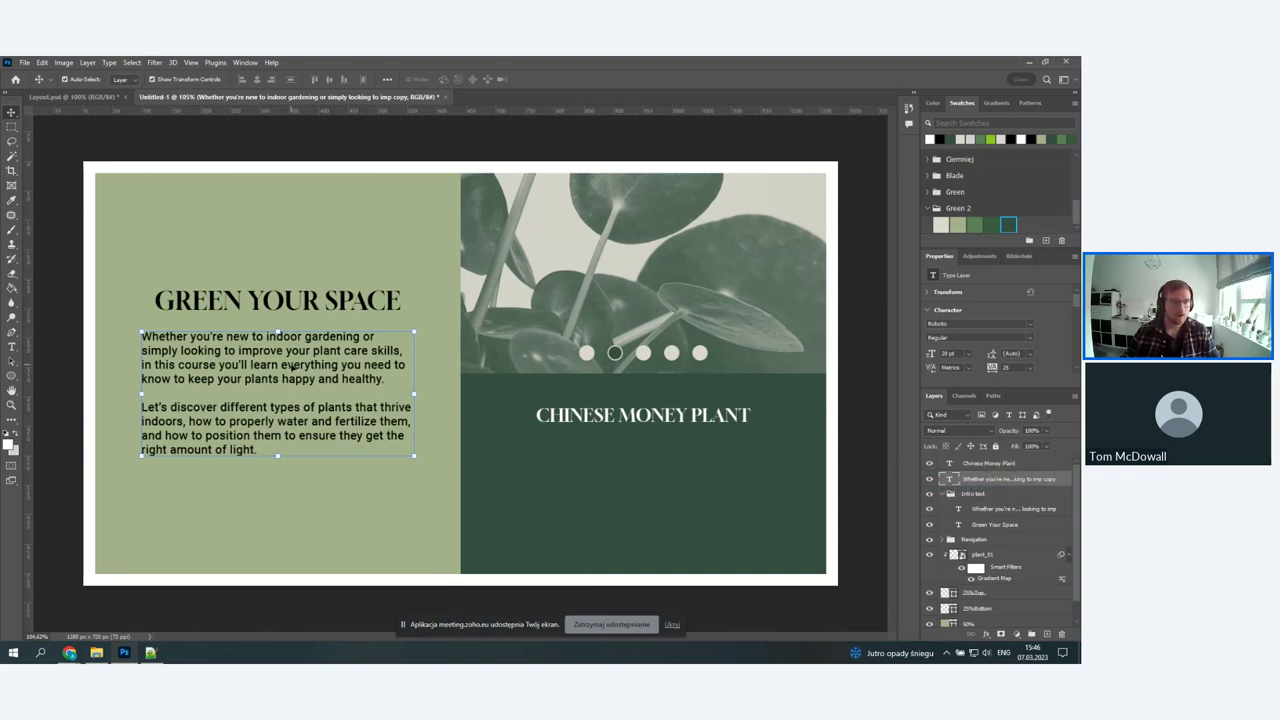
drag(292, 367, 658, 467)
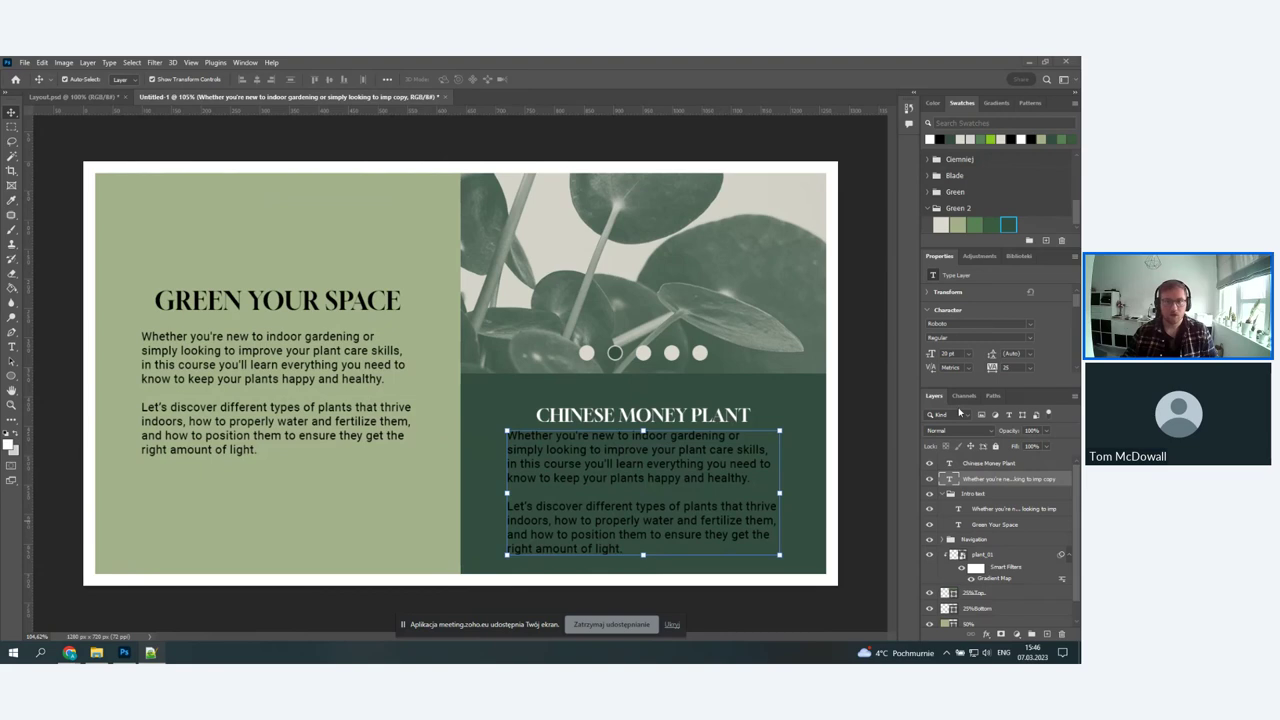
- Replace the copied paragraph's text with the unformatted plant description and make it white
double_click(590, 428)
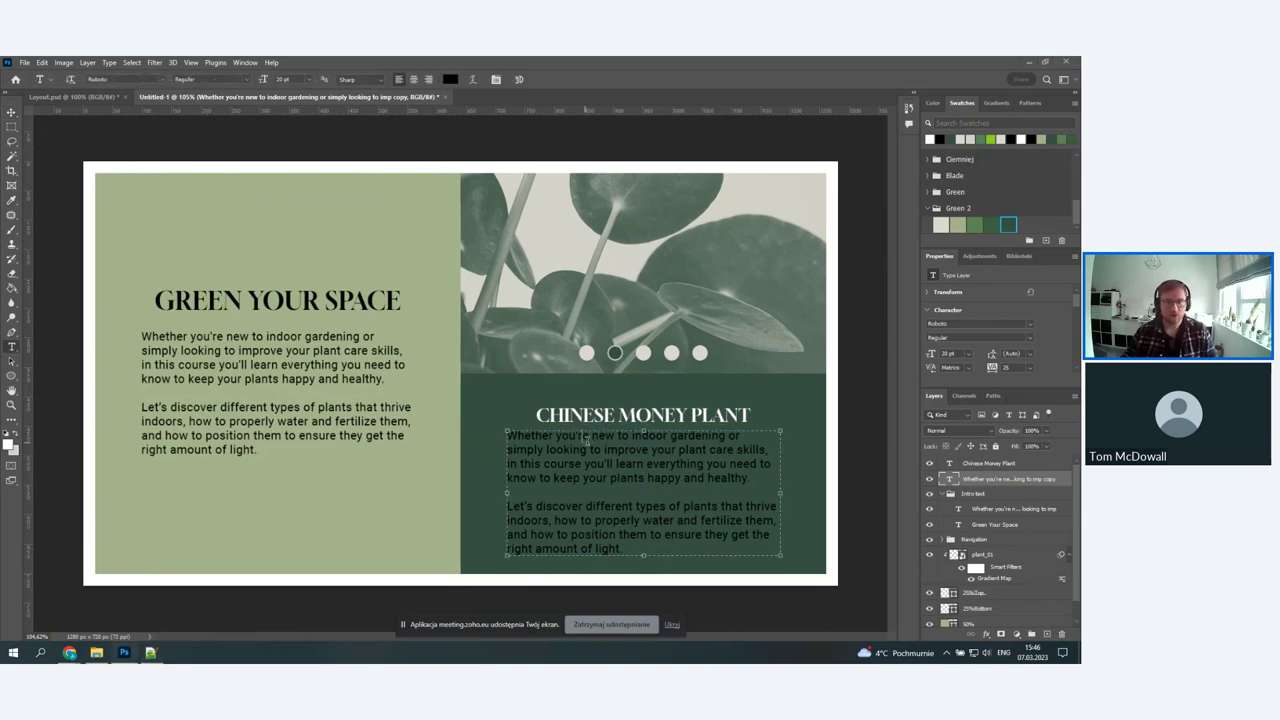
key(ctrl+a)
right_click(590, 440)
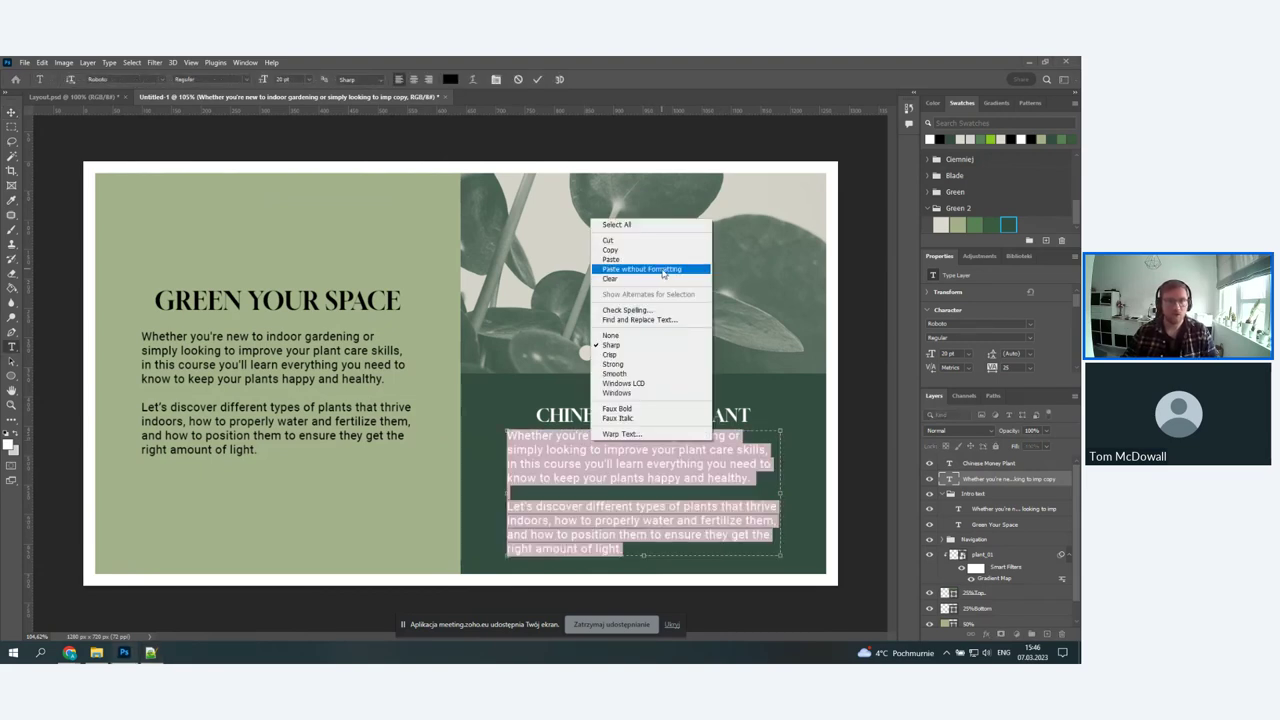
click(640, 279)
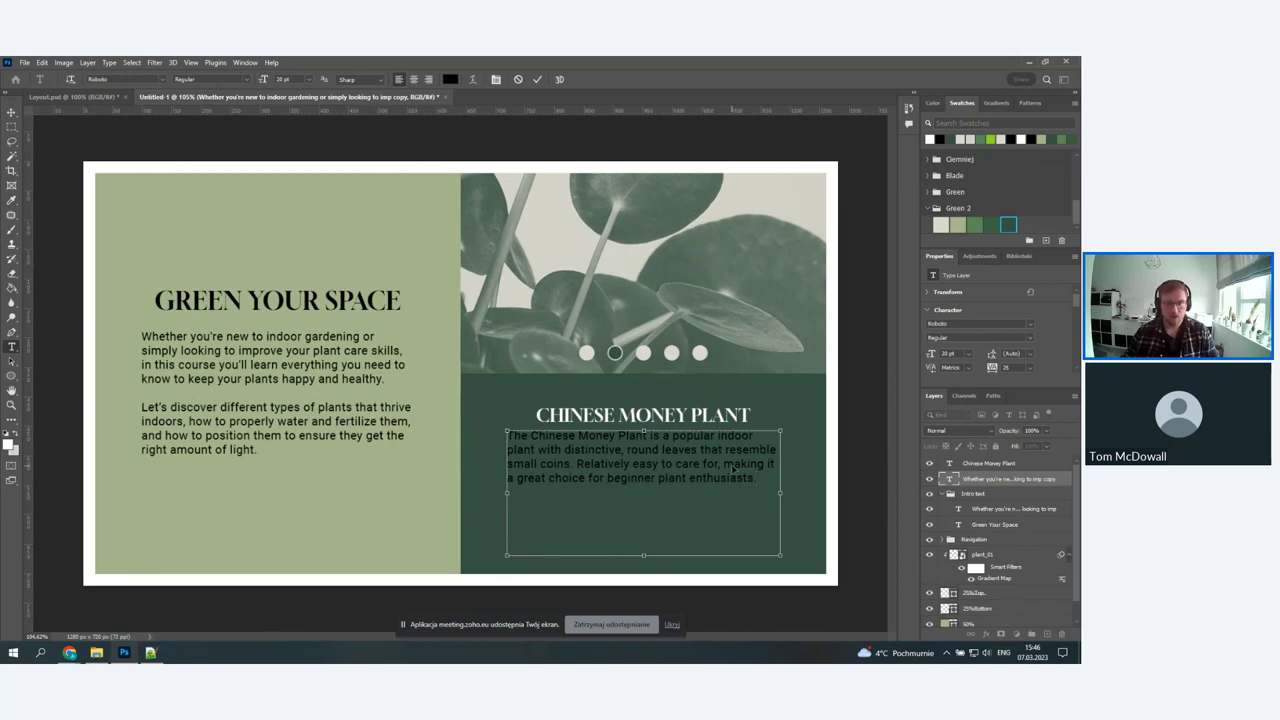
key(ctrl+a)
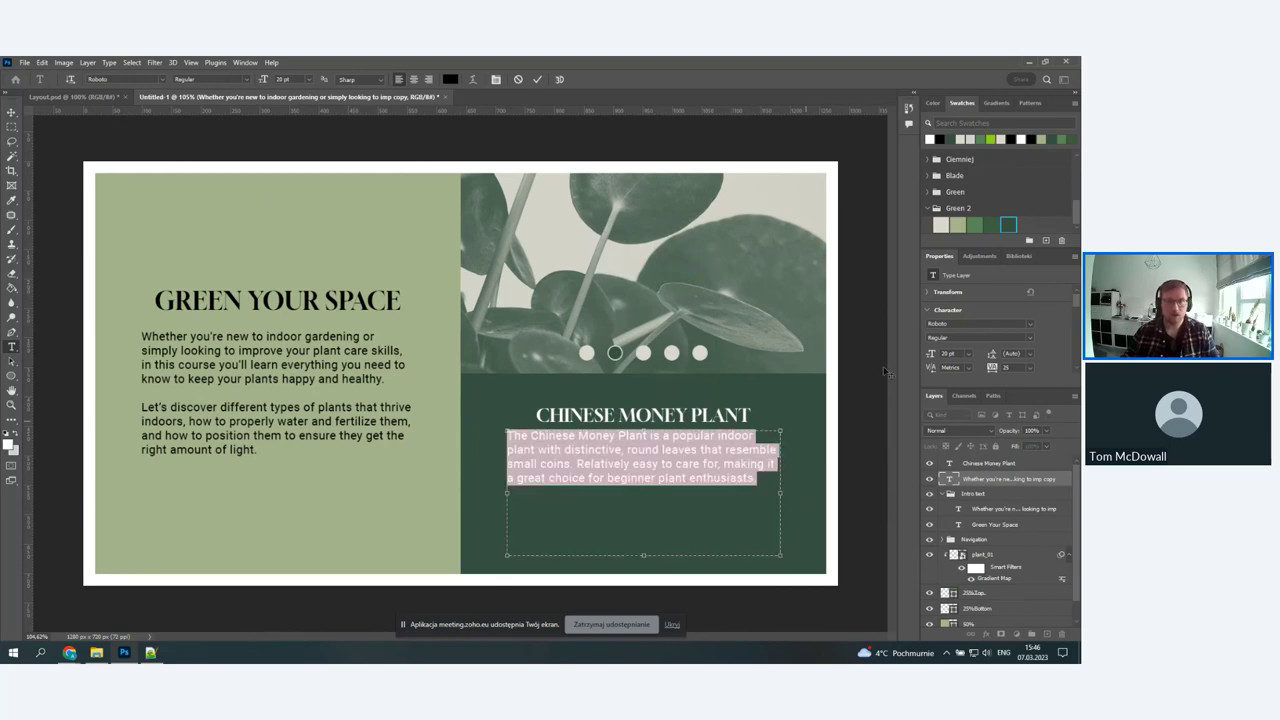
click(9, 443)
click(979, 338)
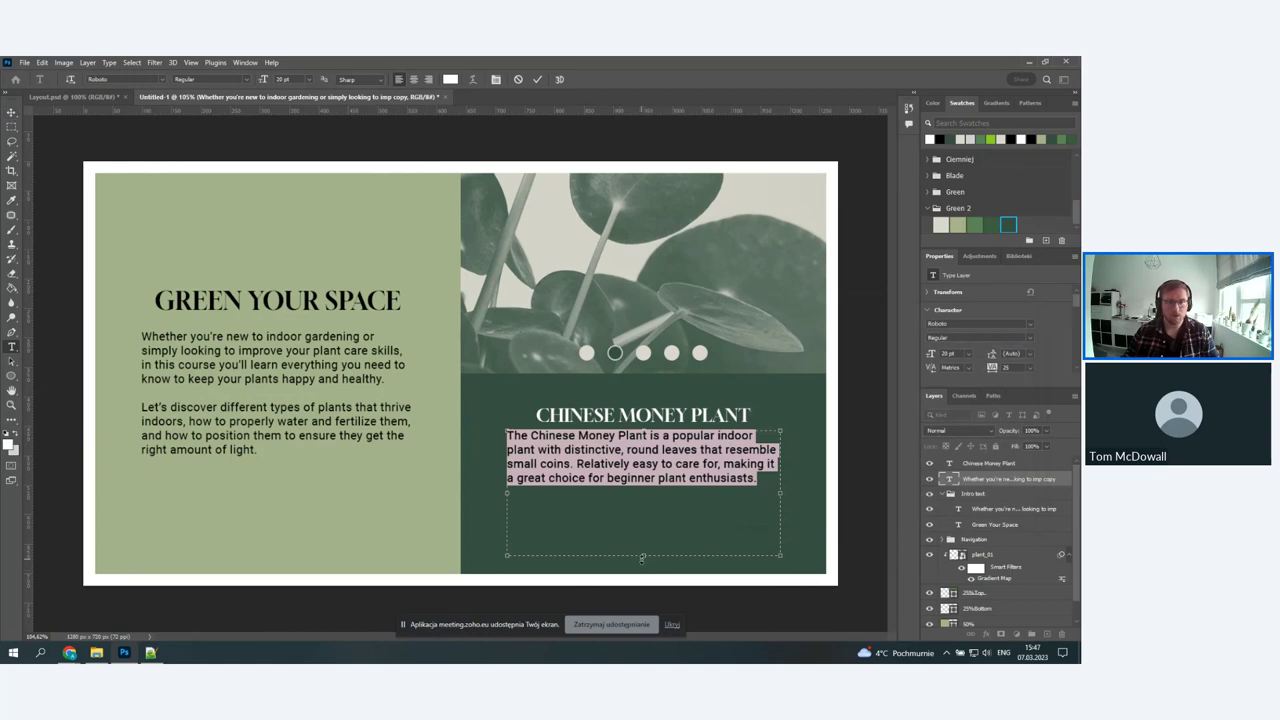
- Shrink the description's text box to fit, commit it, and nudge it slightly lower
drag(644, 556, 645, 487)
click(12, 111)
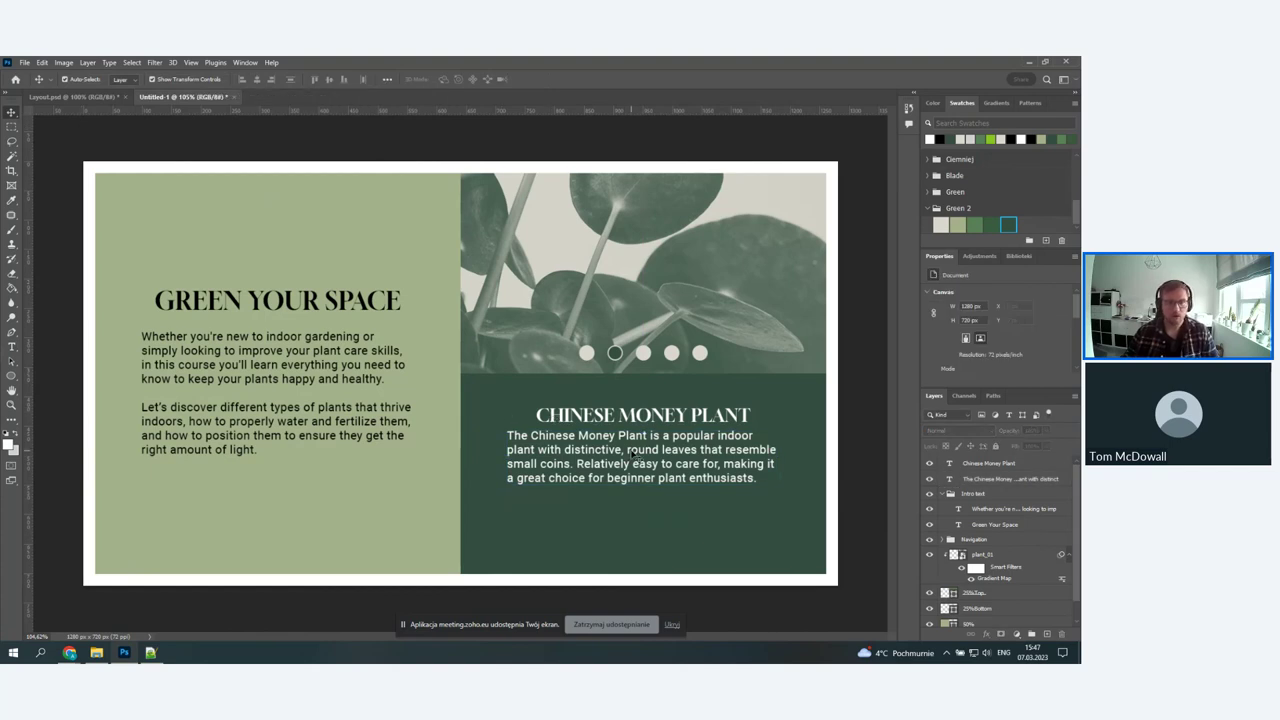
drag(634, 456, 633, 458)
click(847, 373)
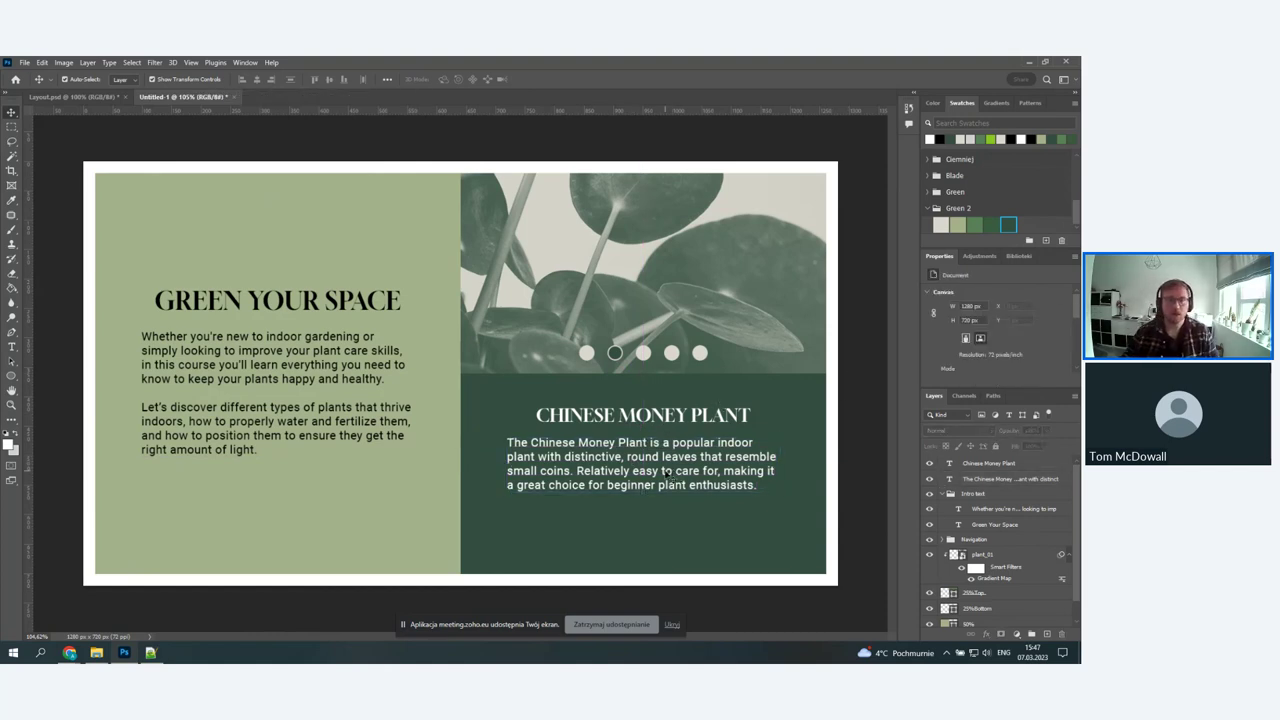
- Group the CHINESE MONEY PLANT heading and its description into a group named Plant_2
click(940, 494)
click(985, 480)
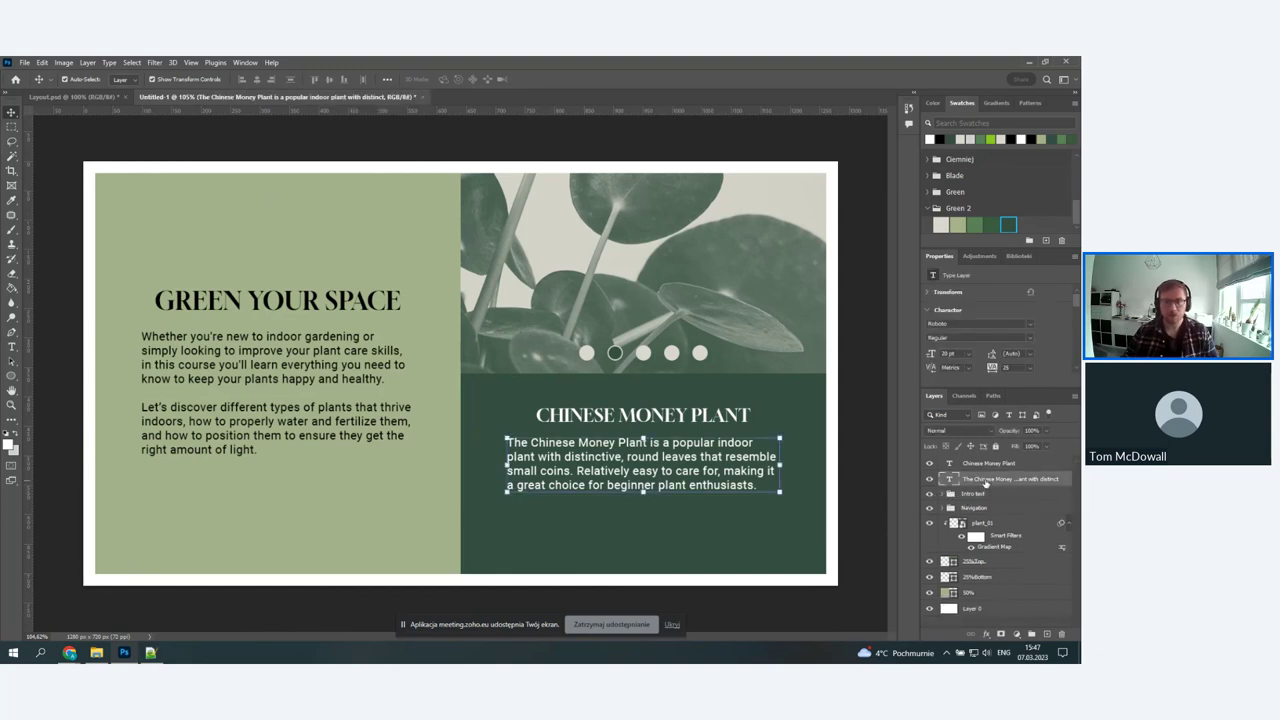
shift+click(986, 465)
key(ctrl+g)
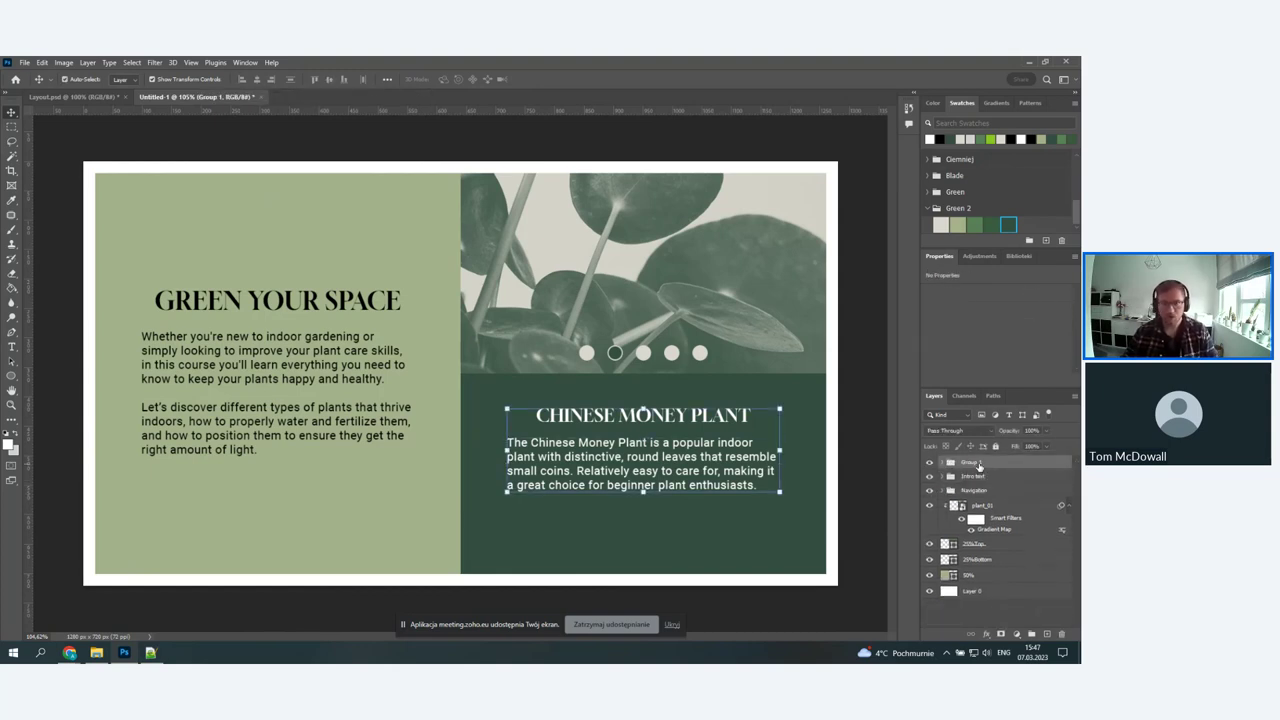
double_click(980, 462)
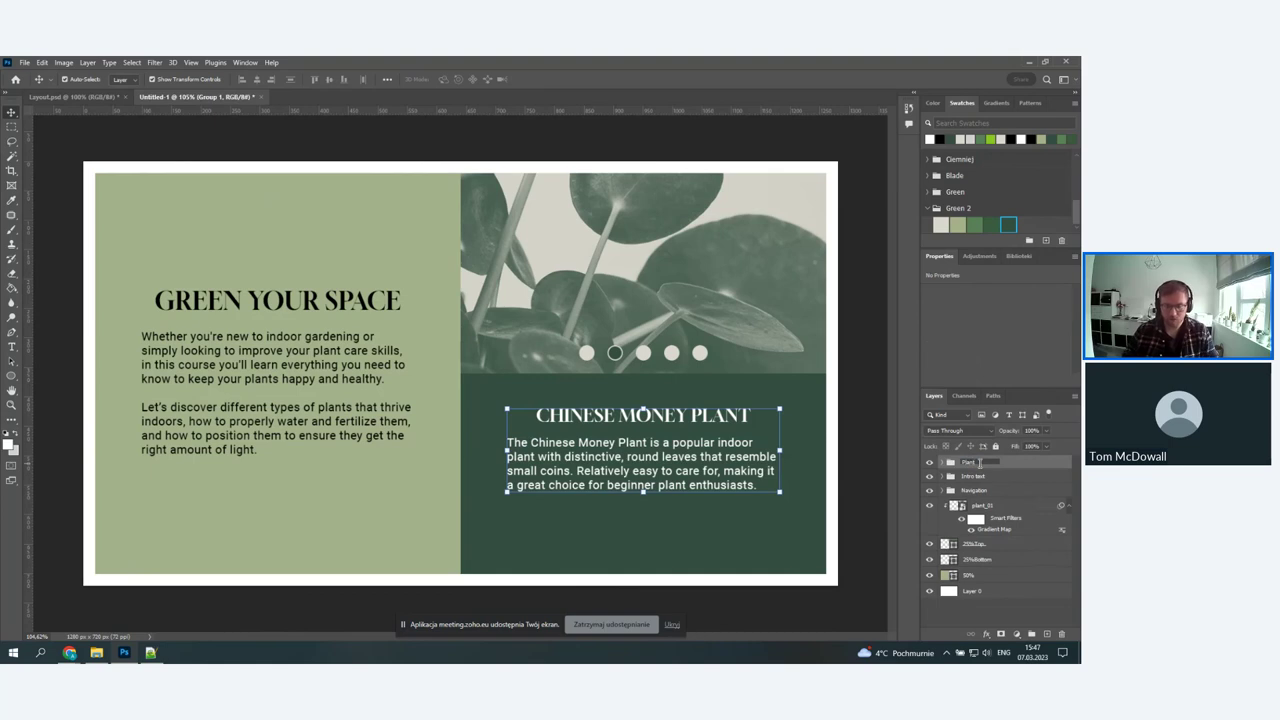
text(Plant_2)
key(Return)
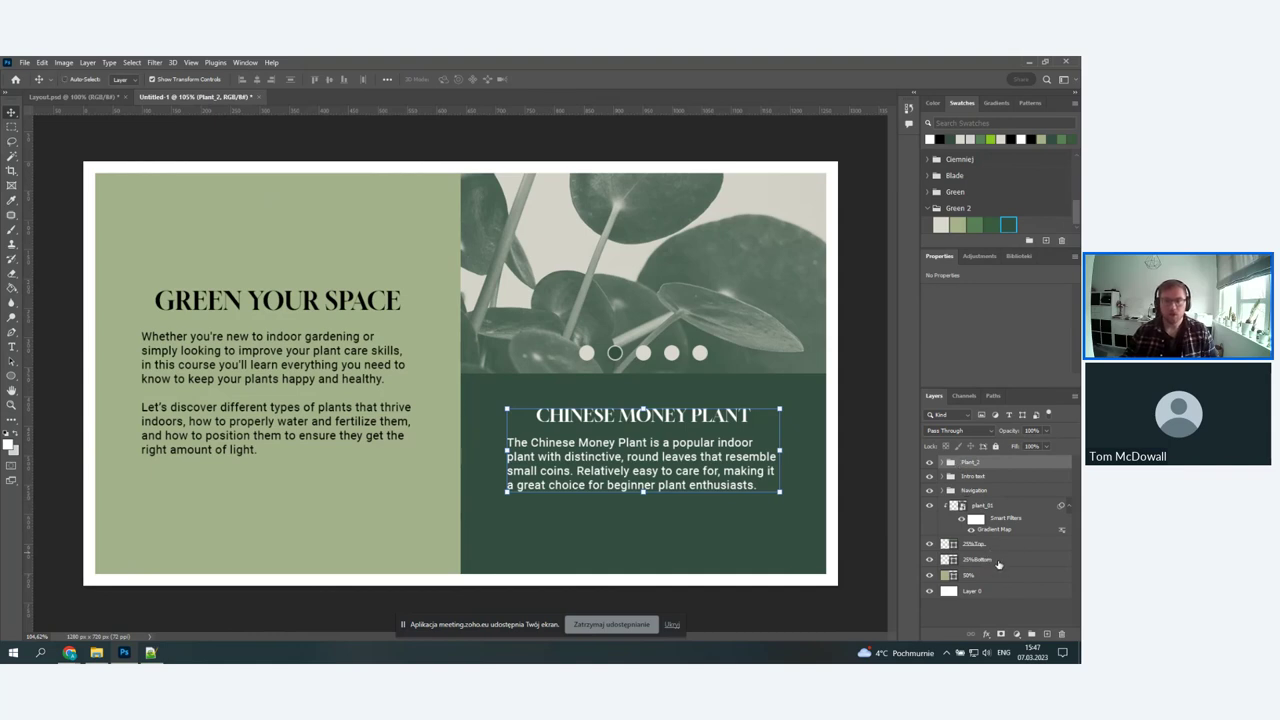
- Align Plant_2's vertical centre with the dark green 25%bottom block
click(990, 560)
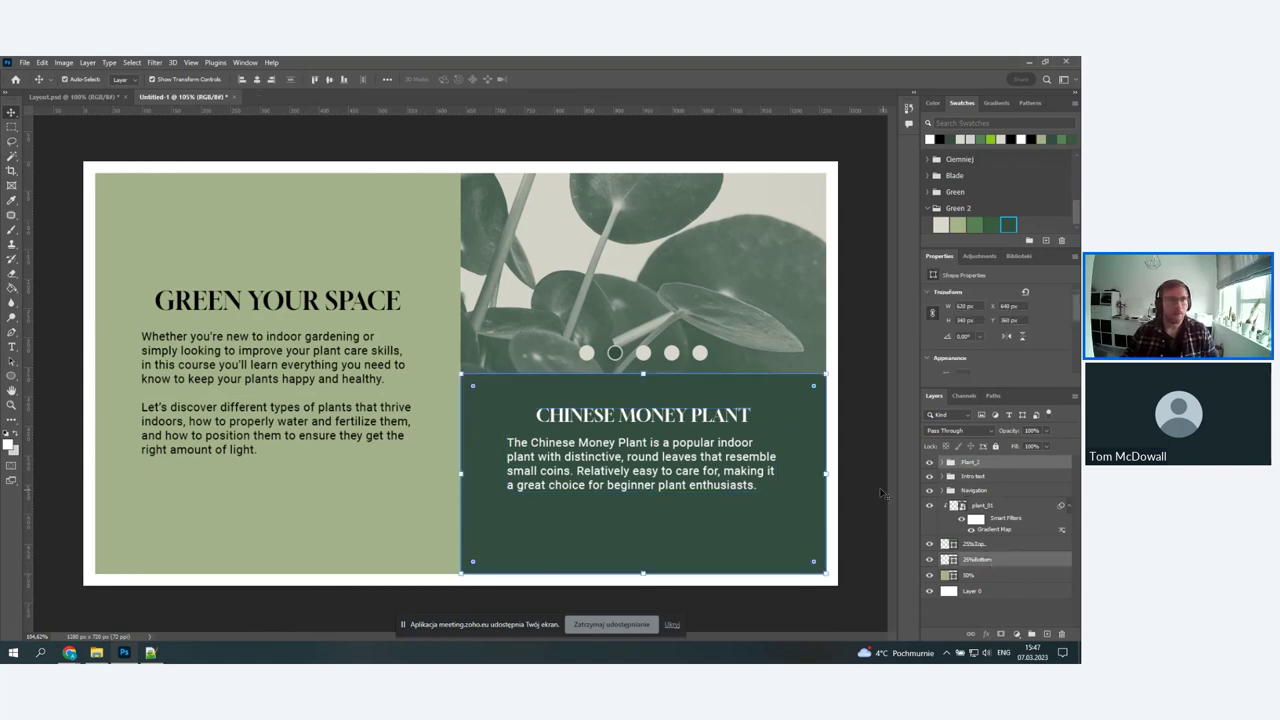
click(329, 79)
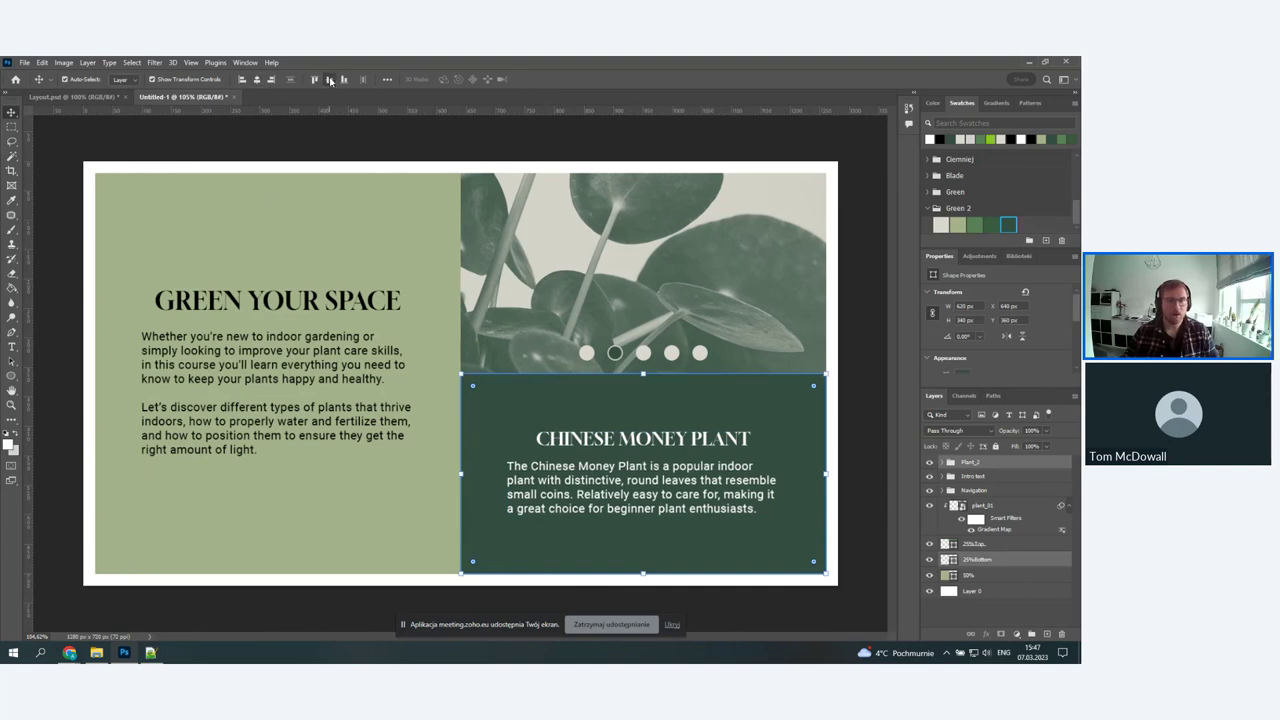
click(845, 266)
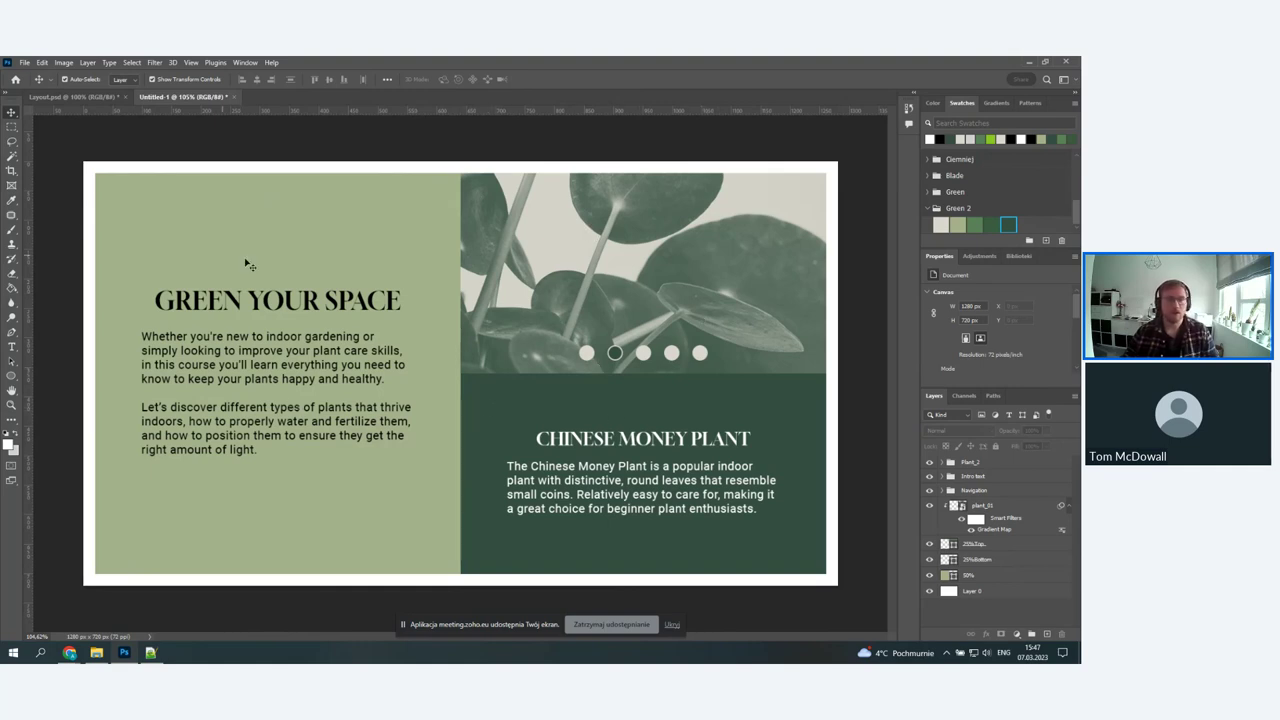
click(57, 98)
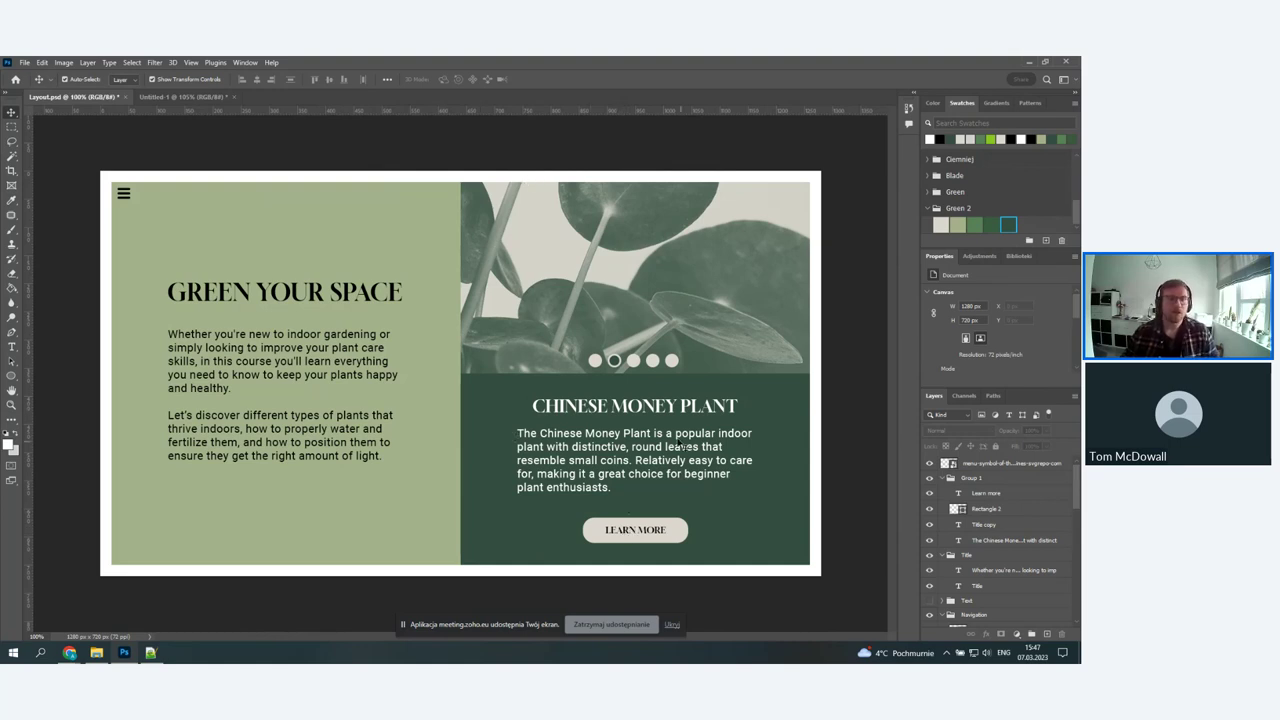
click(185, 97)
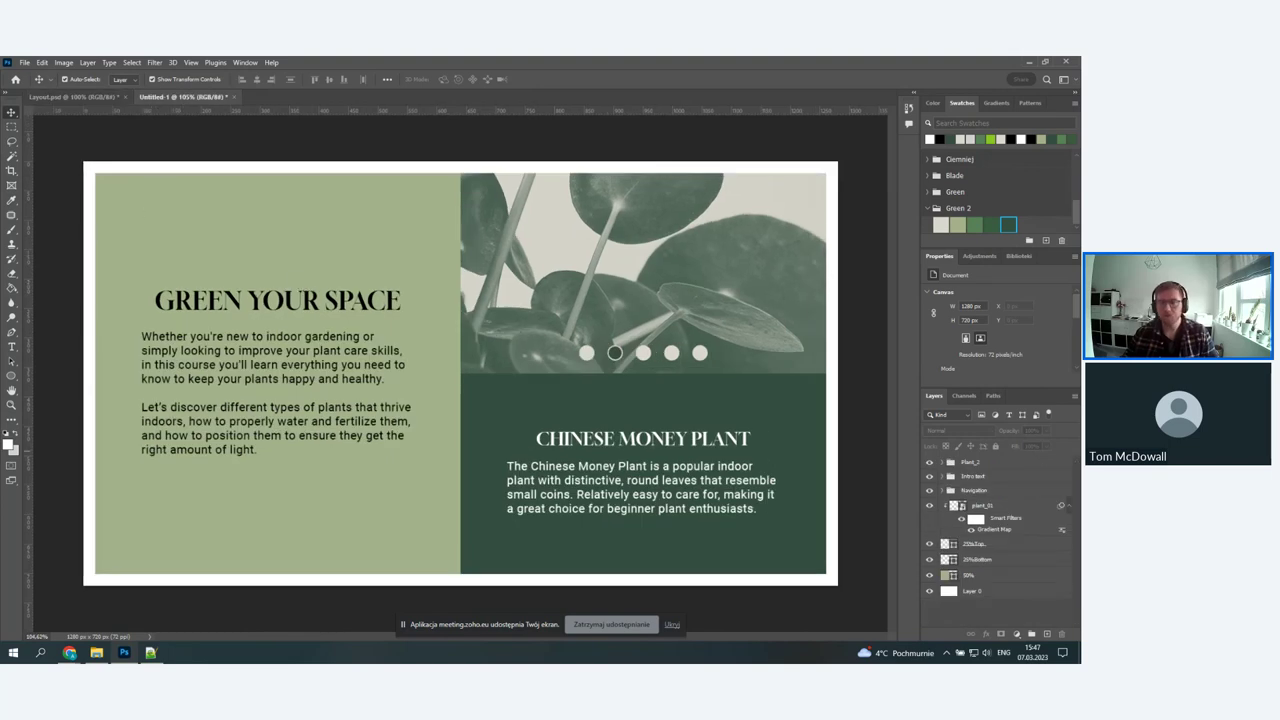
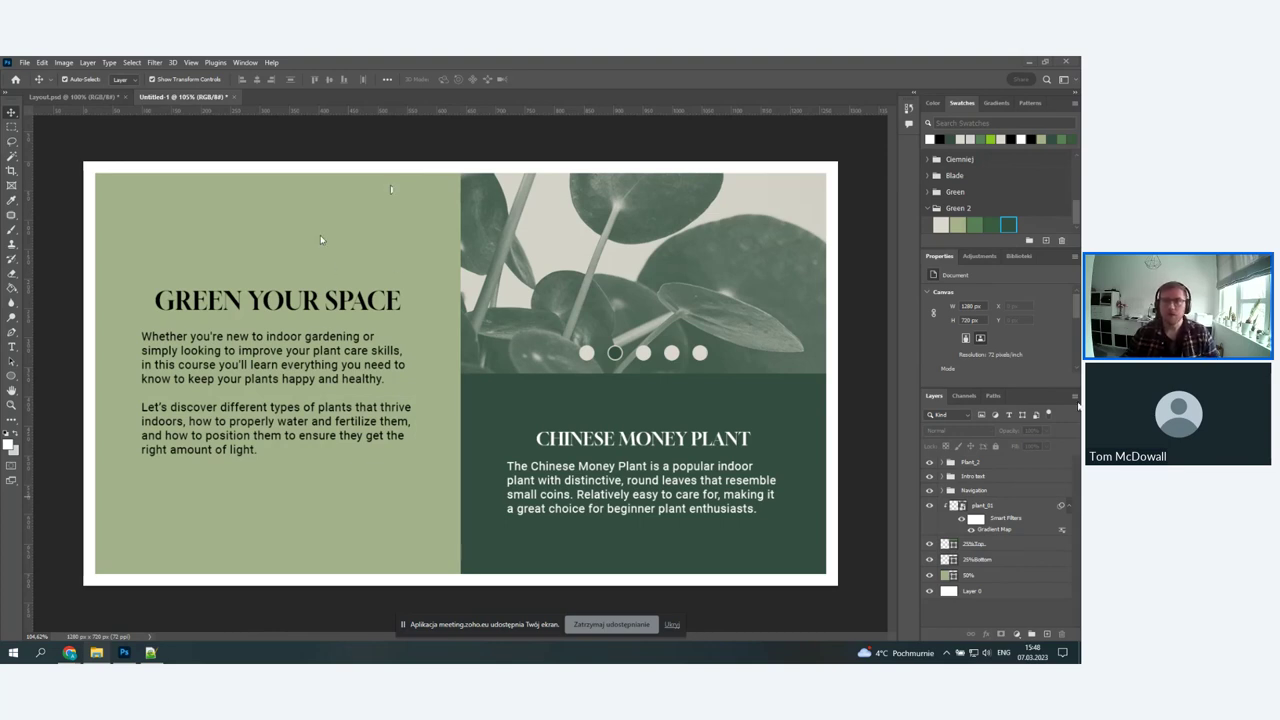
- Place menu.svg on the canvas and scale it down to a small hamburger icon
drag(250, 80, 229, 231)
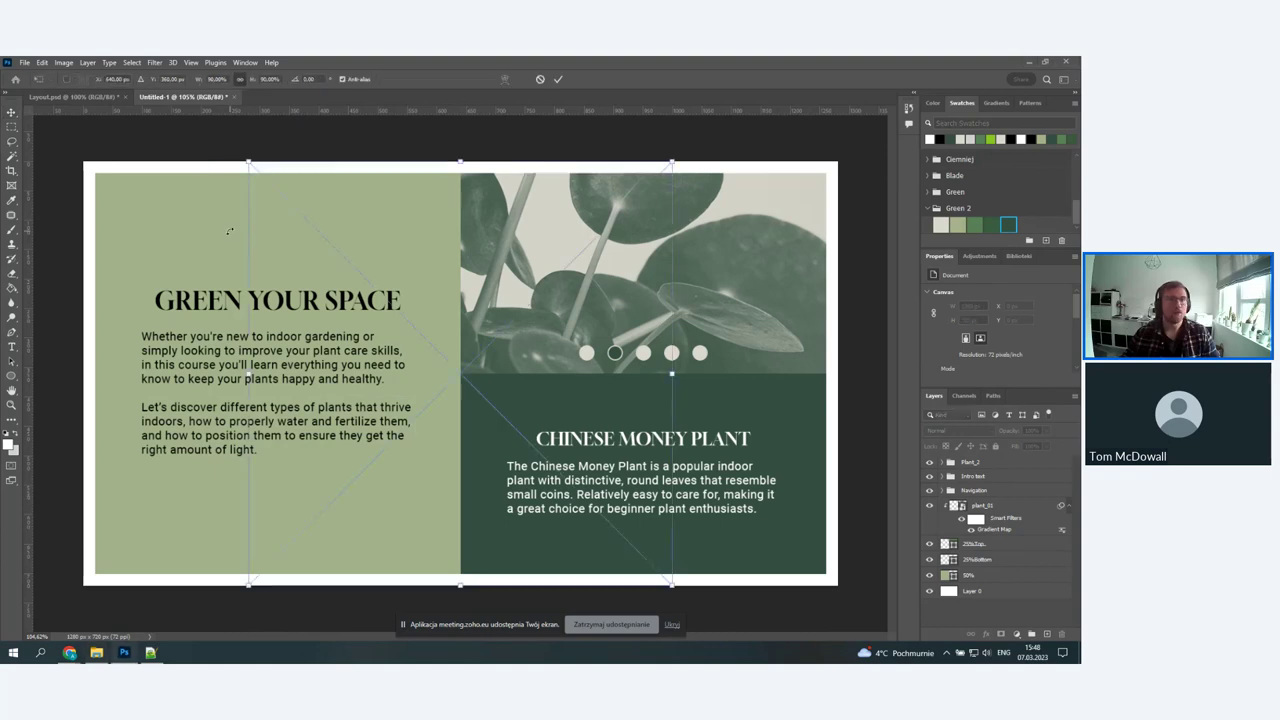
key(Return)
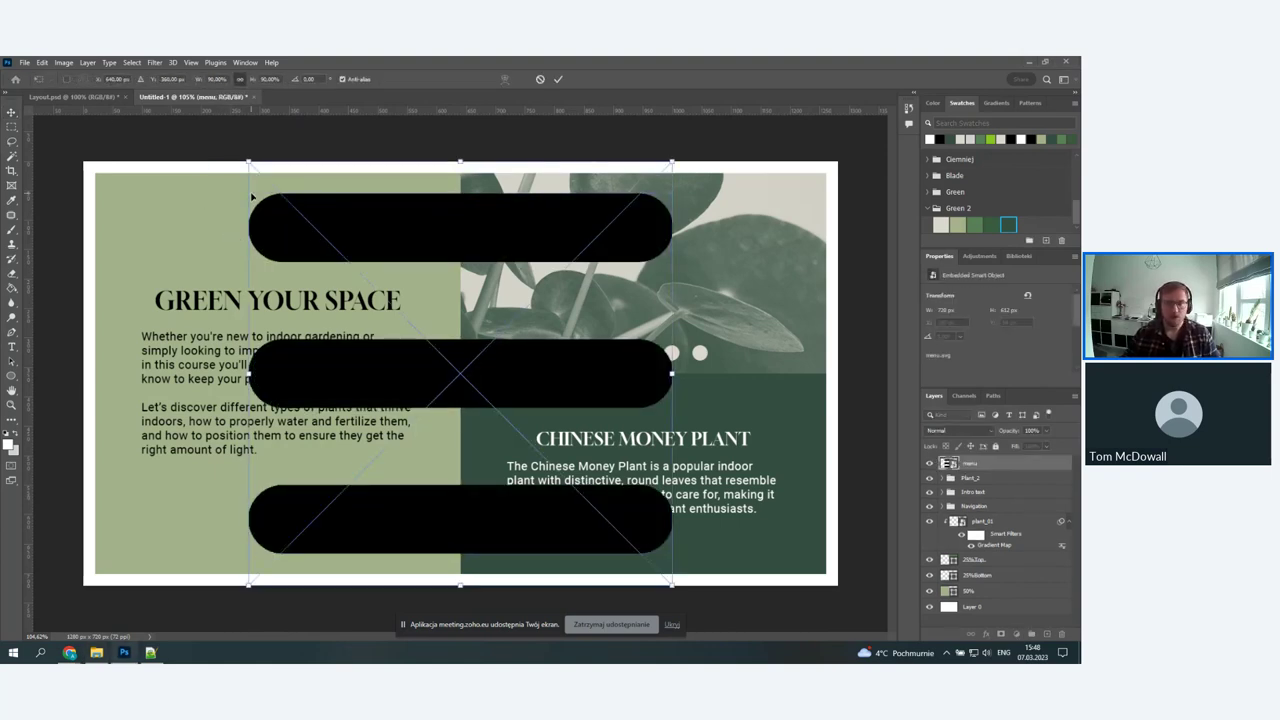
key(ctrl+t)
drag(249, 192, 442, 361)
key(alt+shift)
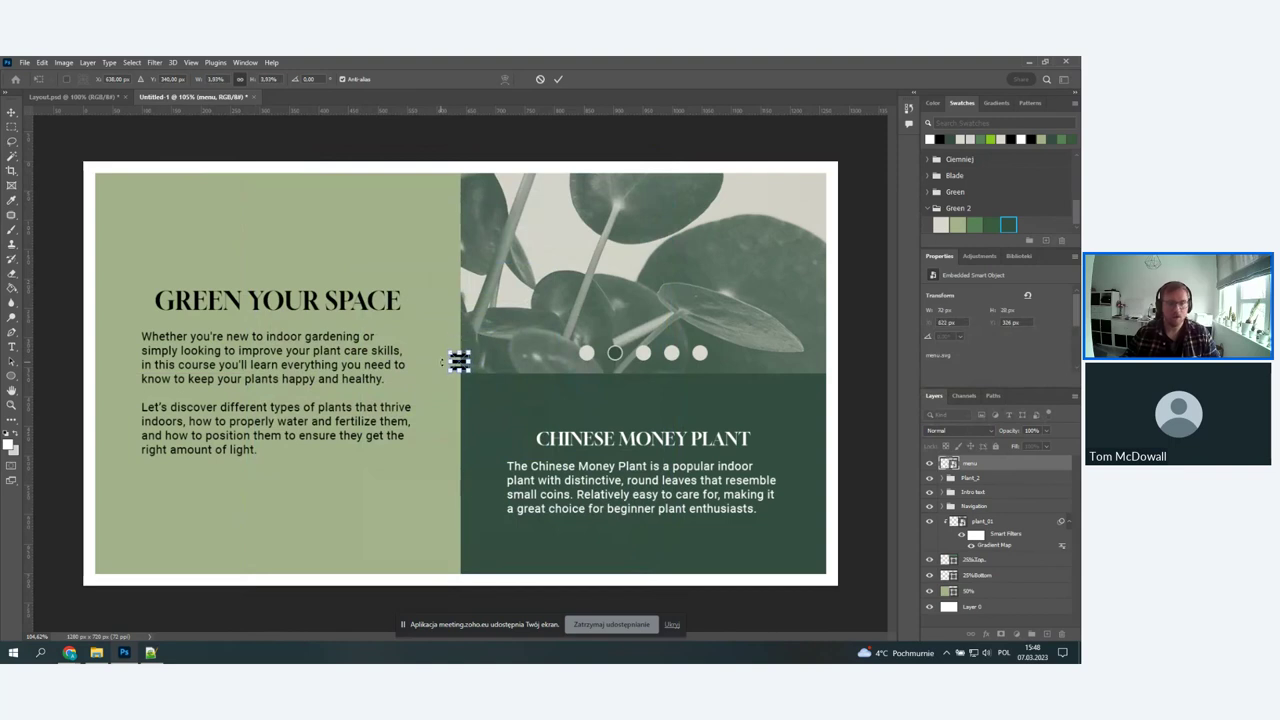
key(Return)
- Align the menu icon to the green panel's left and top edges
click(440, 137)
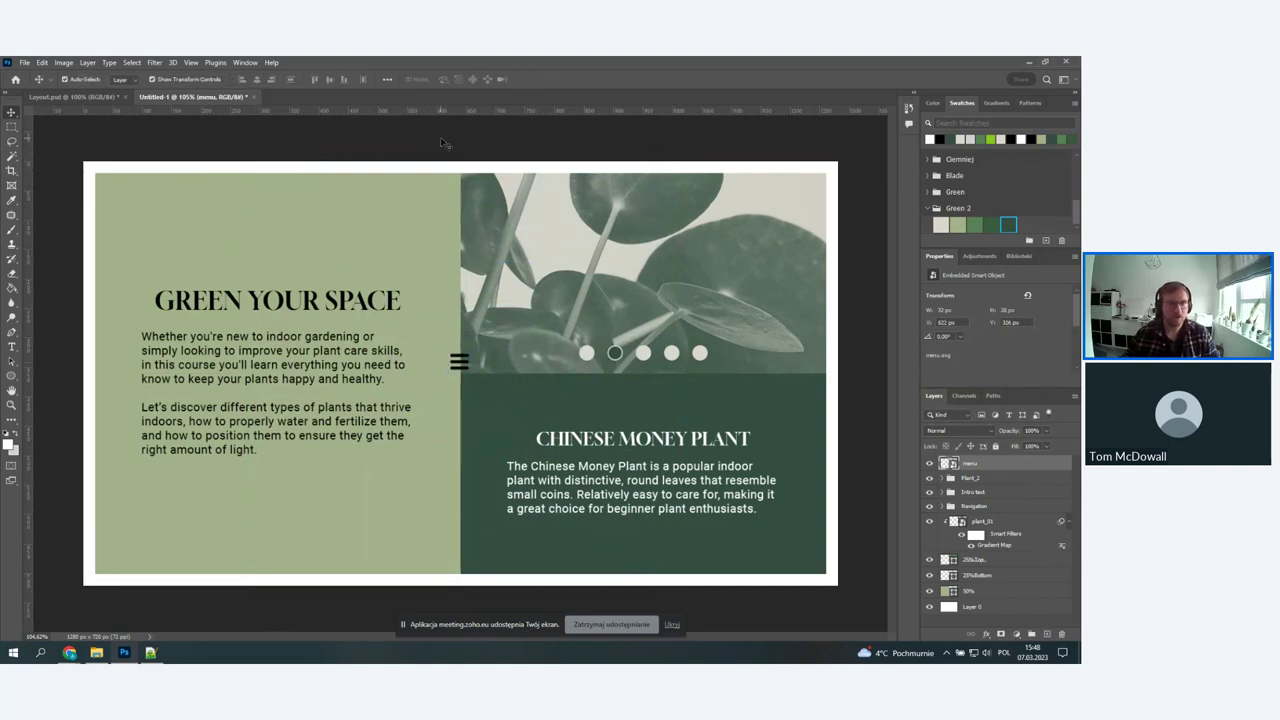
click(457, 370)
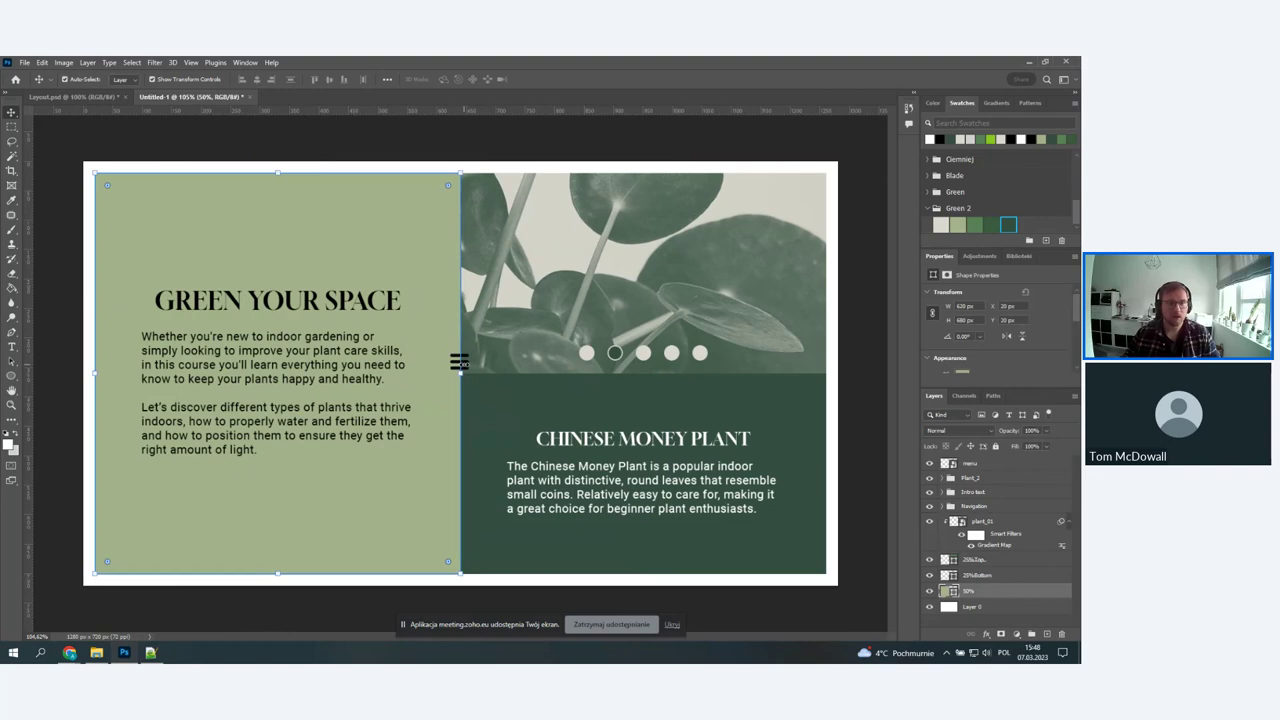
click(990, 466)
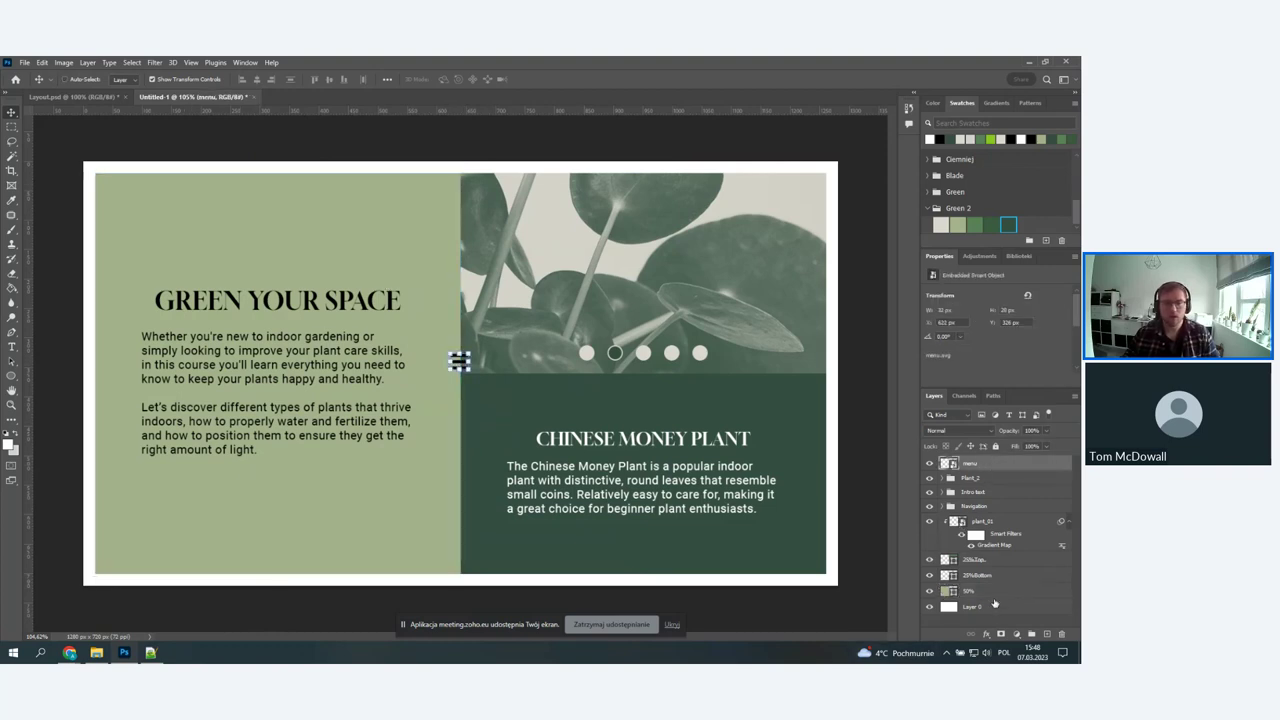
click(968, 591)
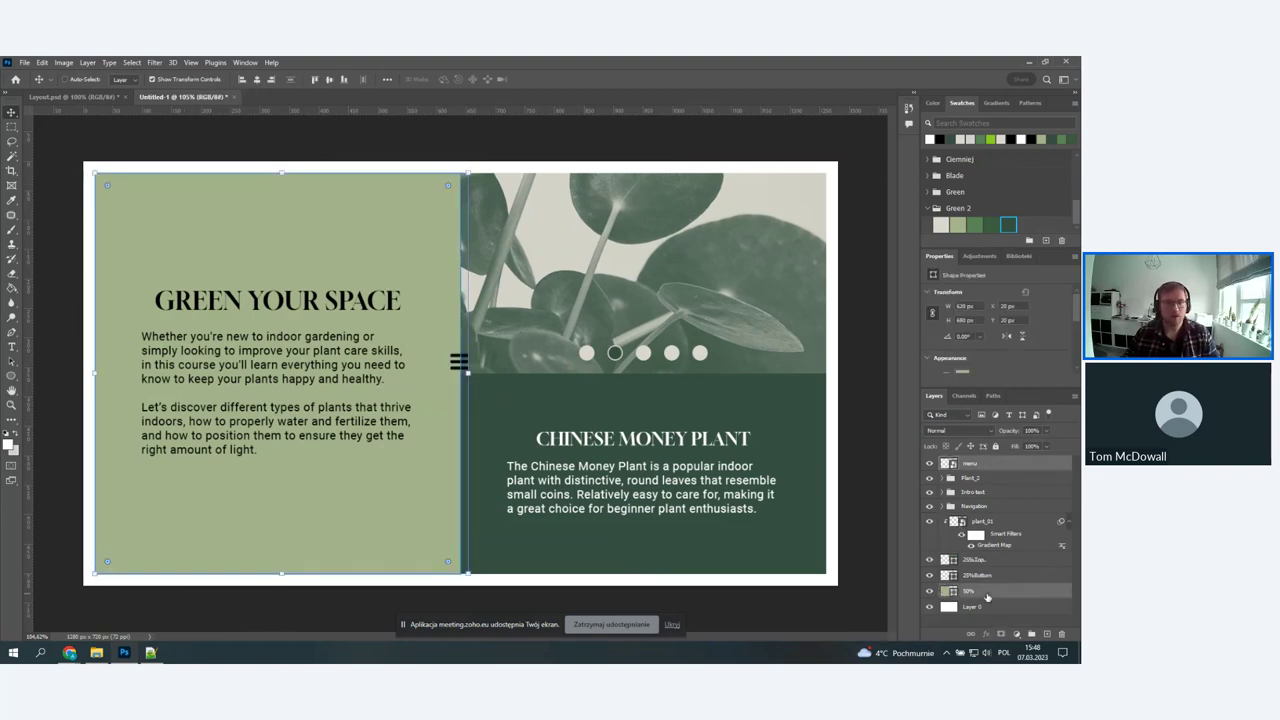
click(241, 80)
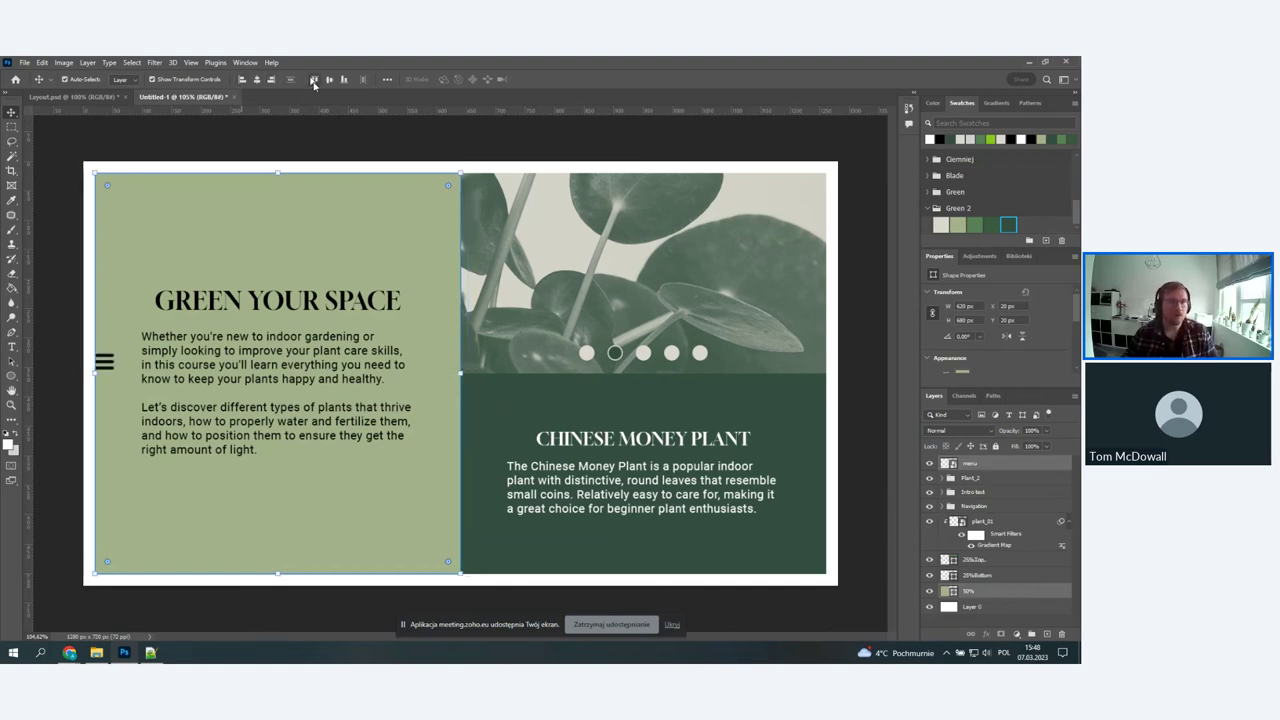
click(313, 80)
click(184, 144)
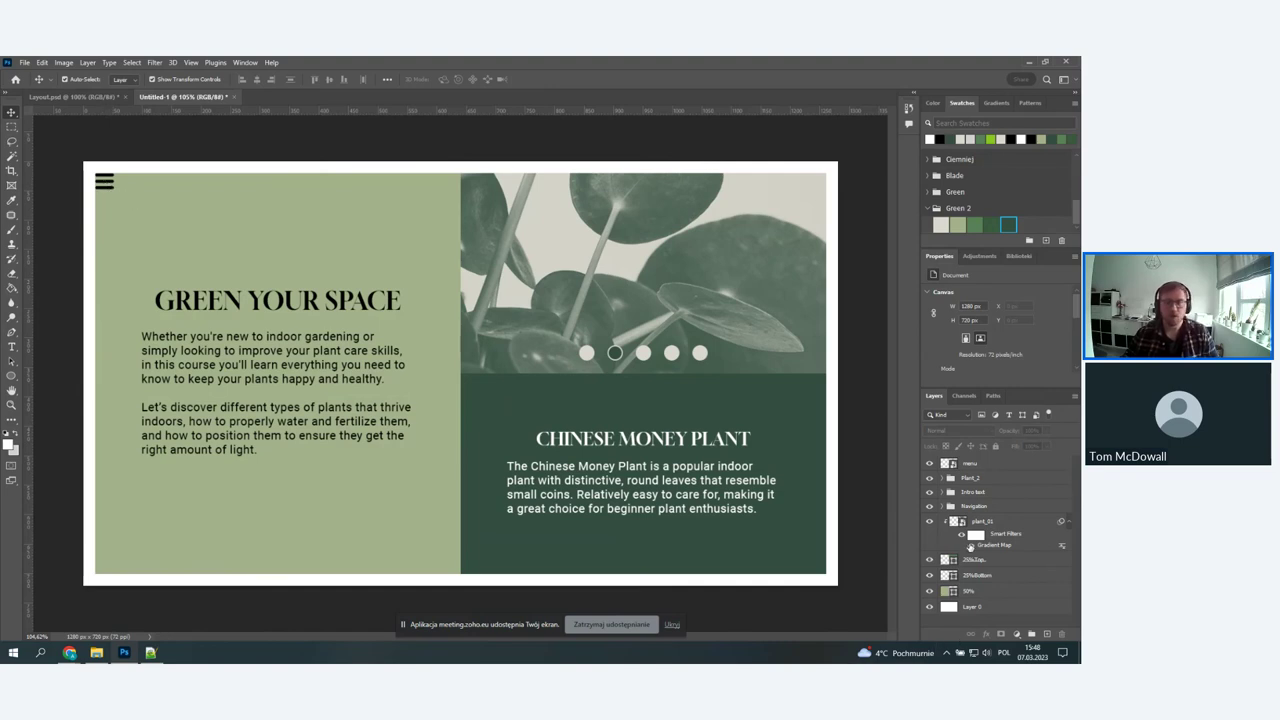
- Try nudging the menu icon down and right with Shift+arrows, then move it back
click(967, 465)
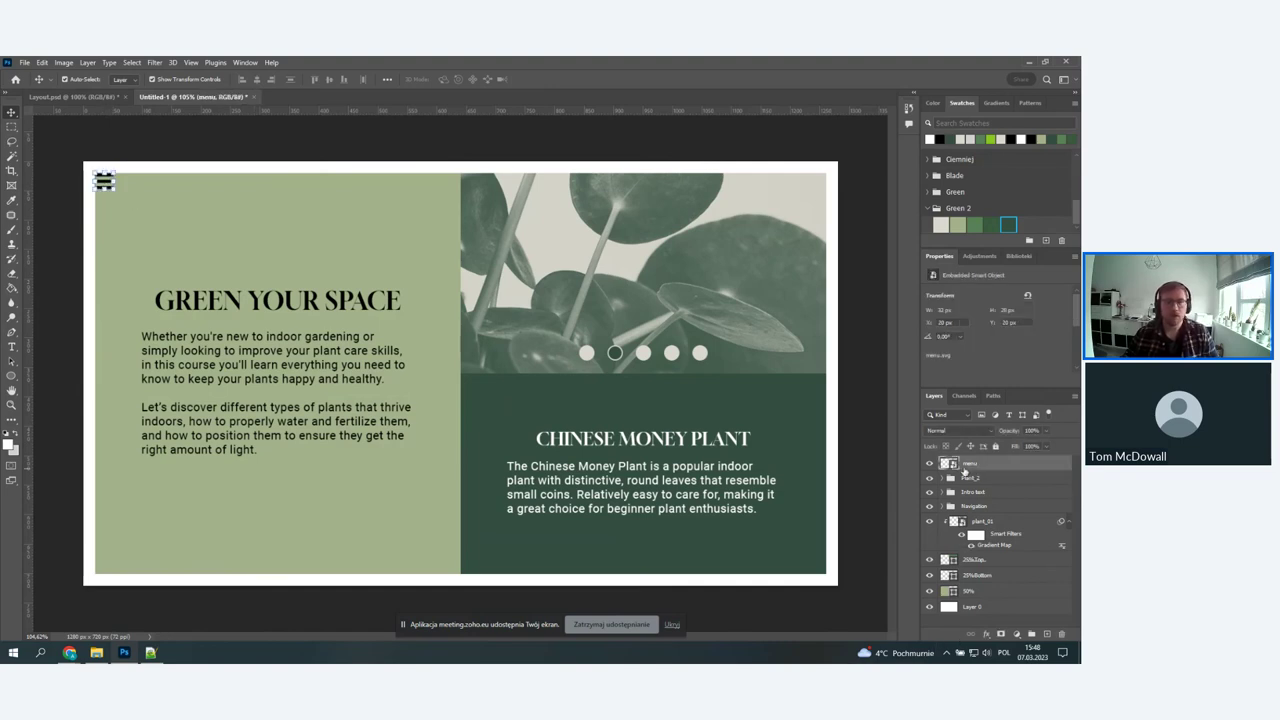
click(140, 145)
click(106, 184)
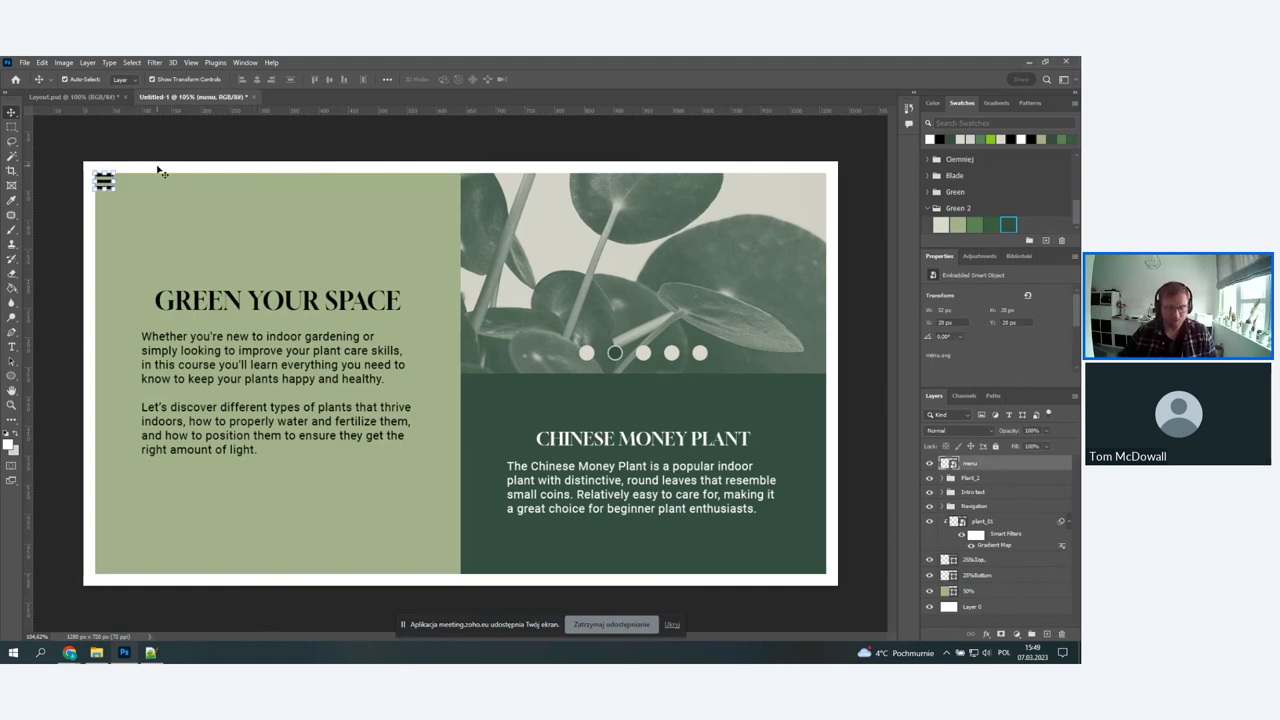
key(shift+Down)
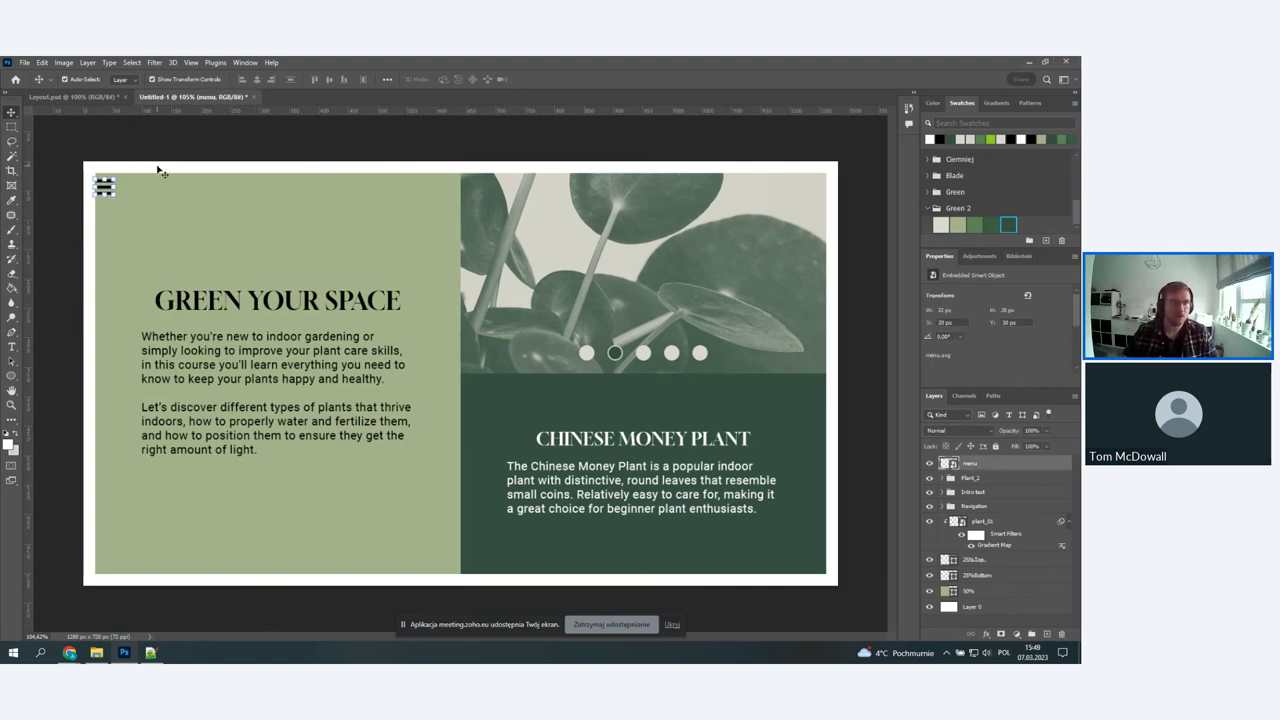
key(shift+Right)
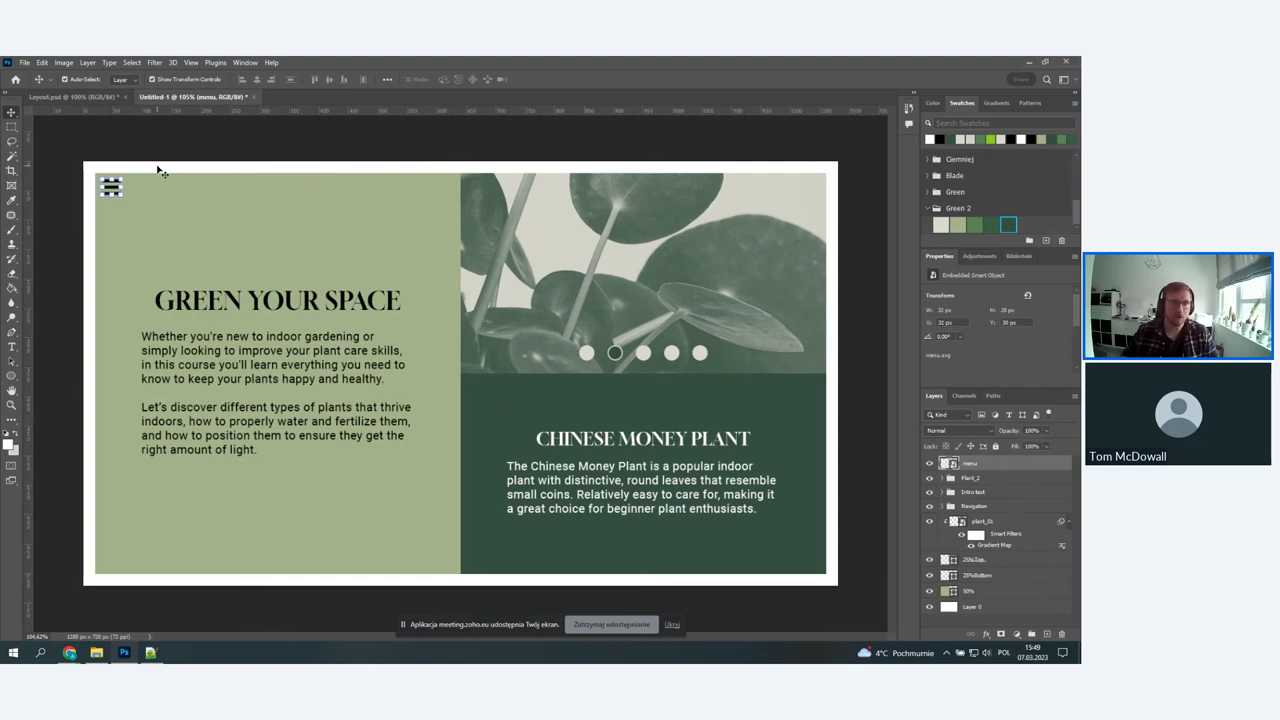
key(shift+Left)
key(shift+Up)
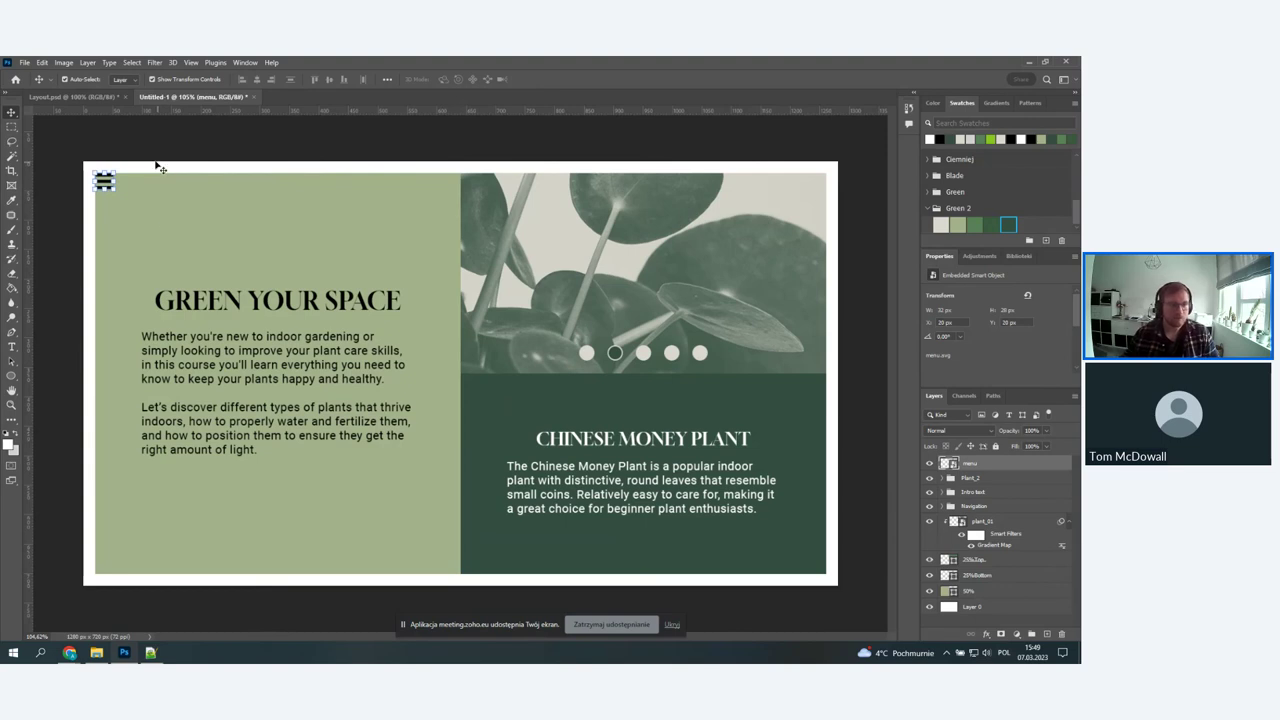
- Re-align the icon to the panel's left and top edges and nudge it slightly right
click(112, 195)
key(ctrl+z)
key(ctrl+z)
key(ctrl+z)
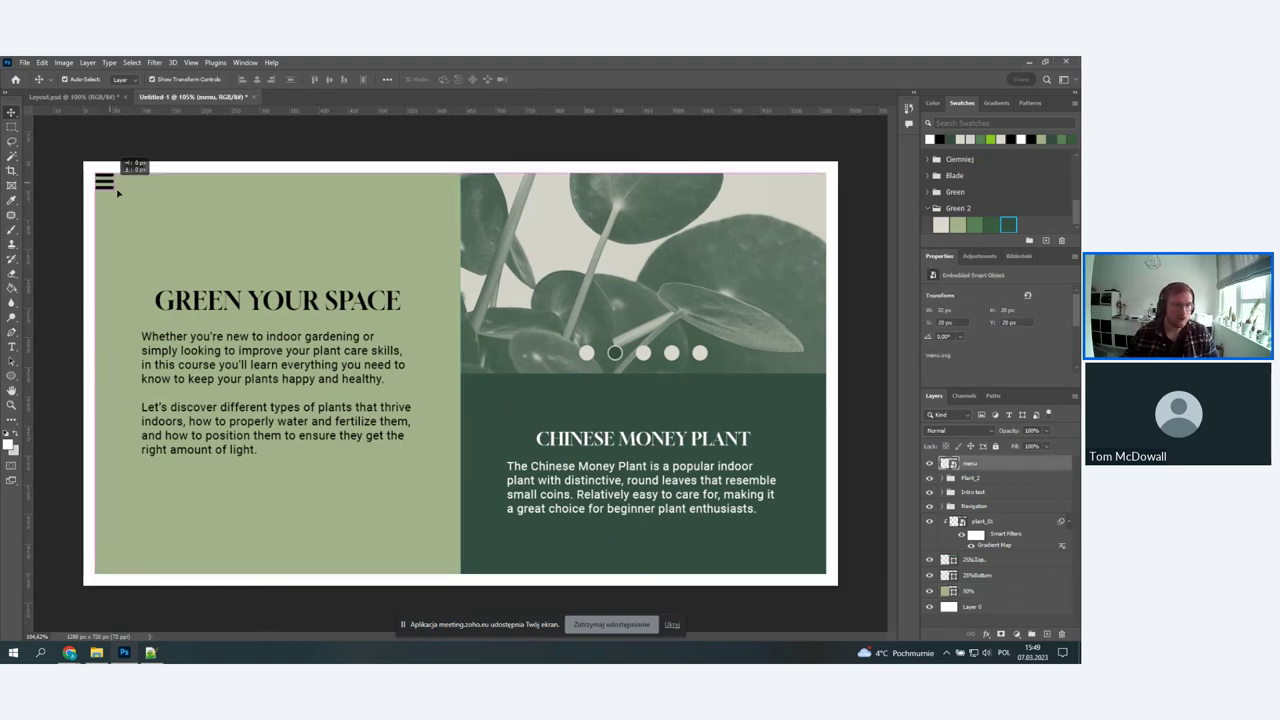
click(289, 81)
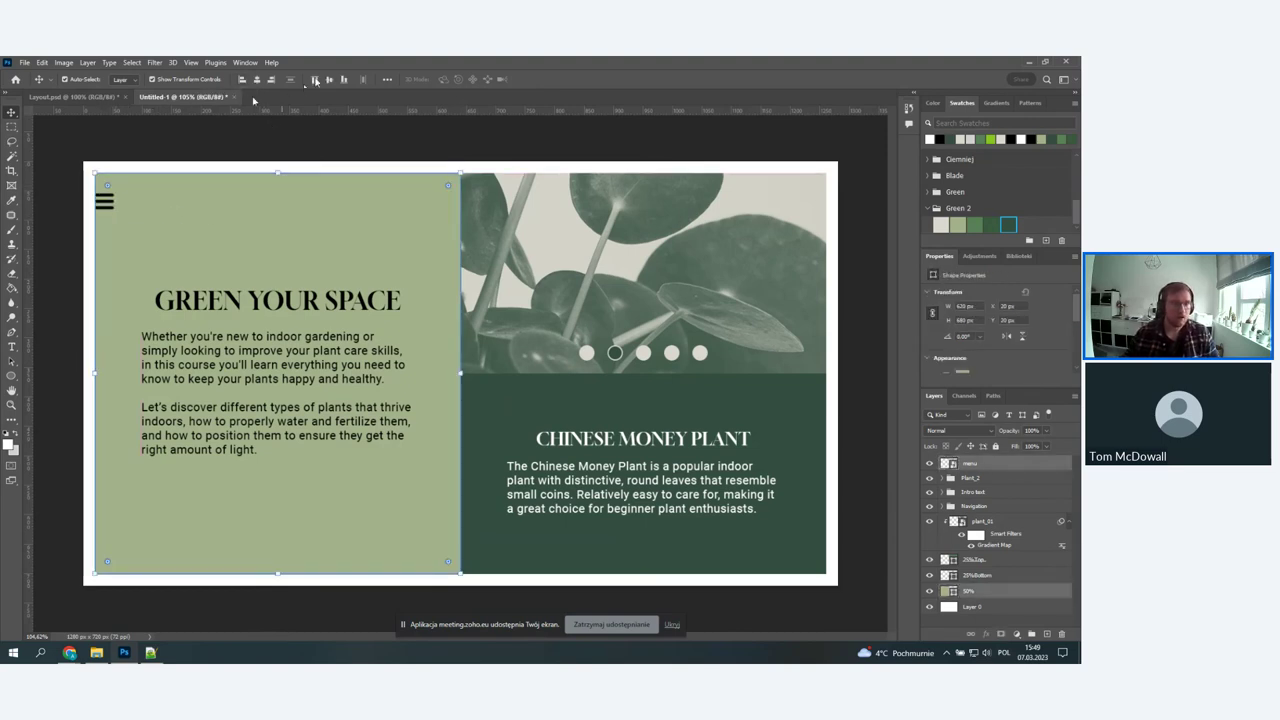
click(315, 80)
shift+click(187, 185)
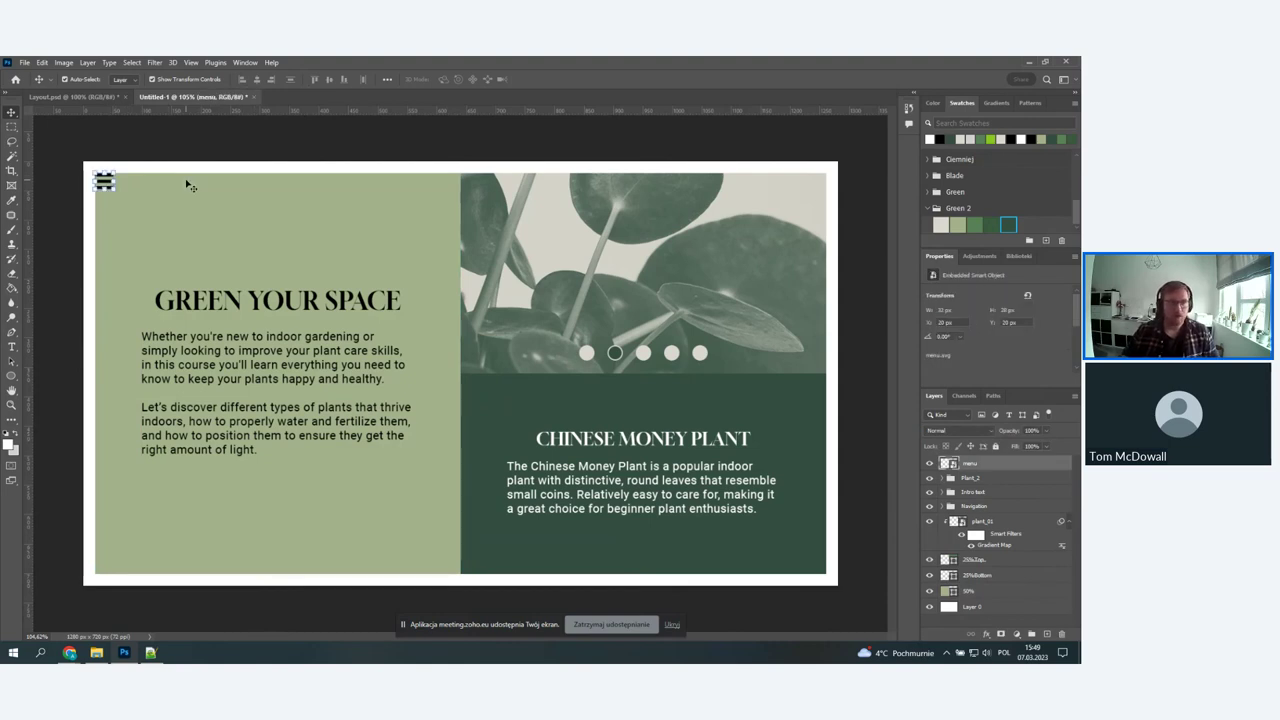
key(shift+Right)
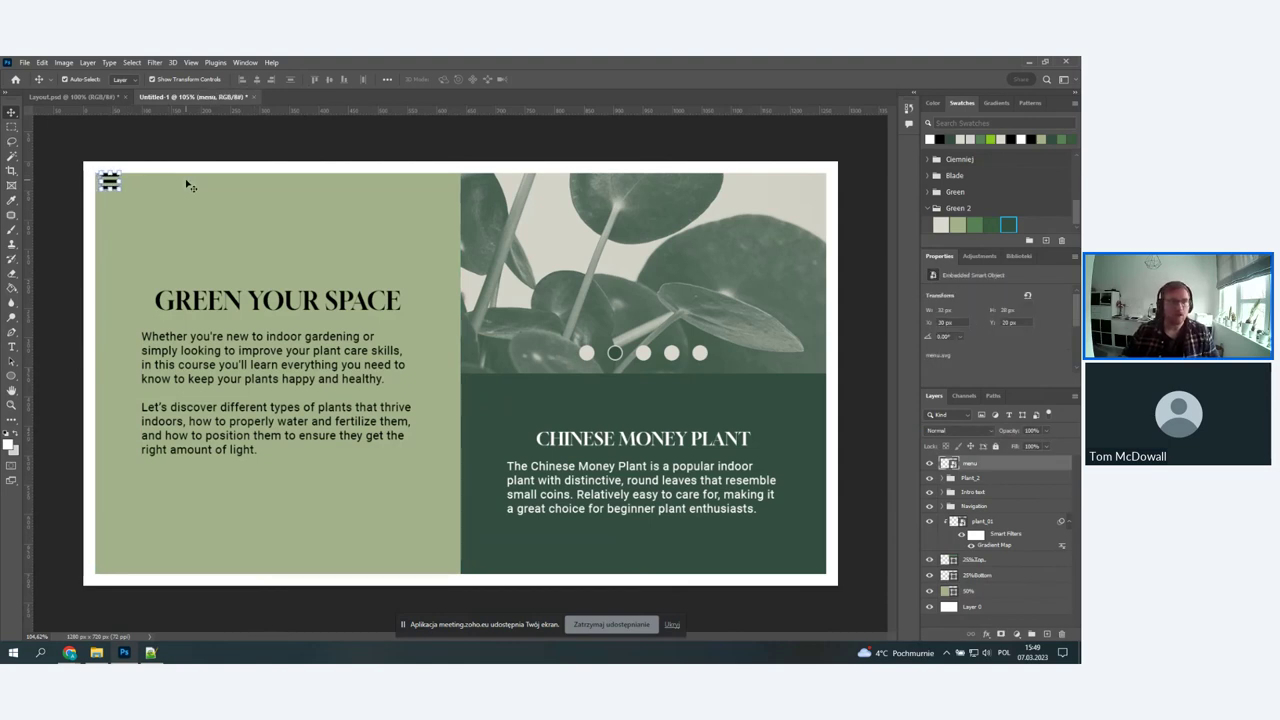
click(186, 153)
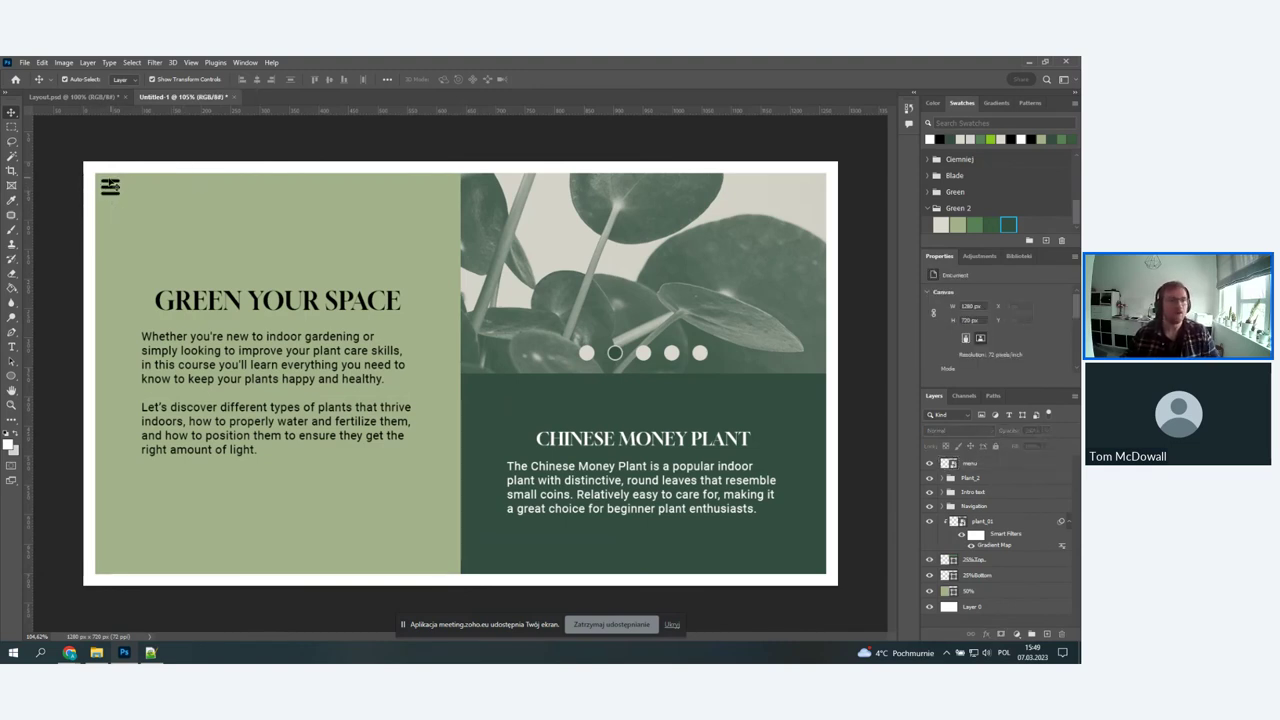
click(81, 100)
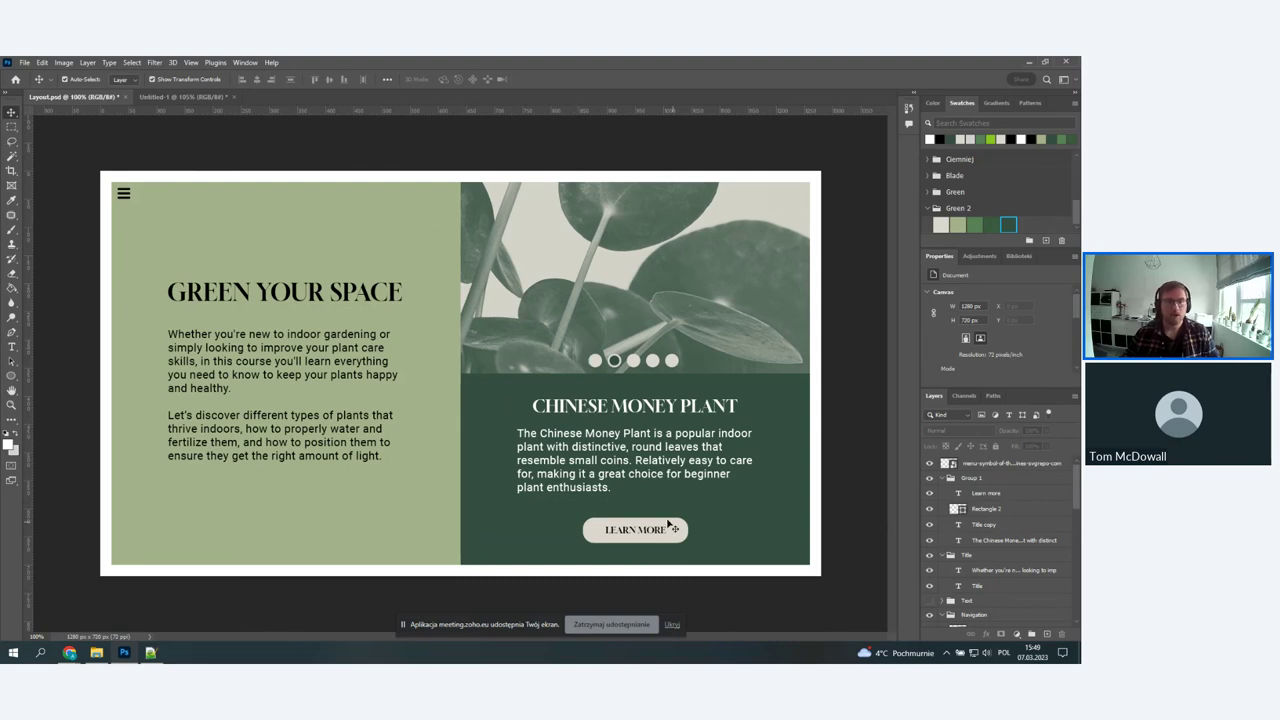
- Return from the Layout reference to the Untitled-1 mockup and bring up the shape tools
click(185, 96)
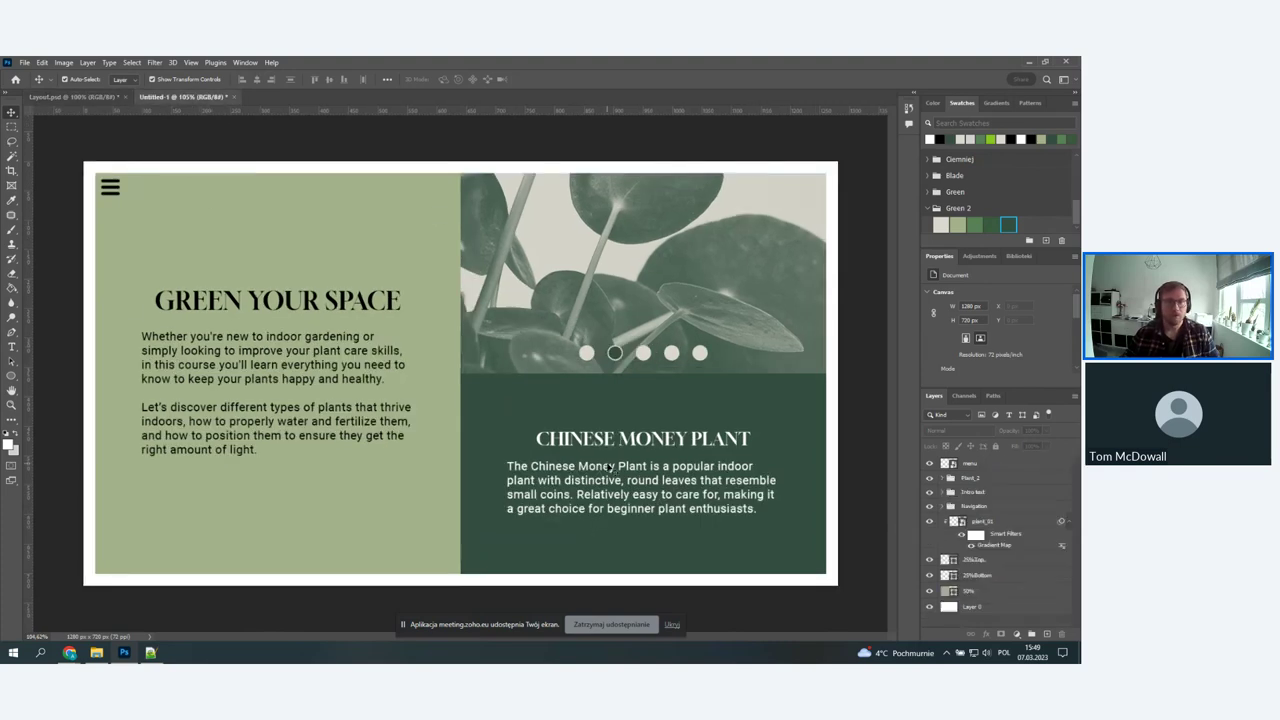
scroll(640, 519, up, 1)
scroll(780, 518, down, 1)
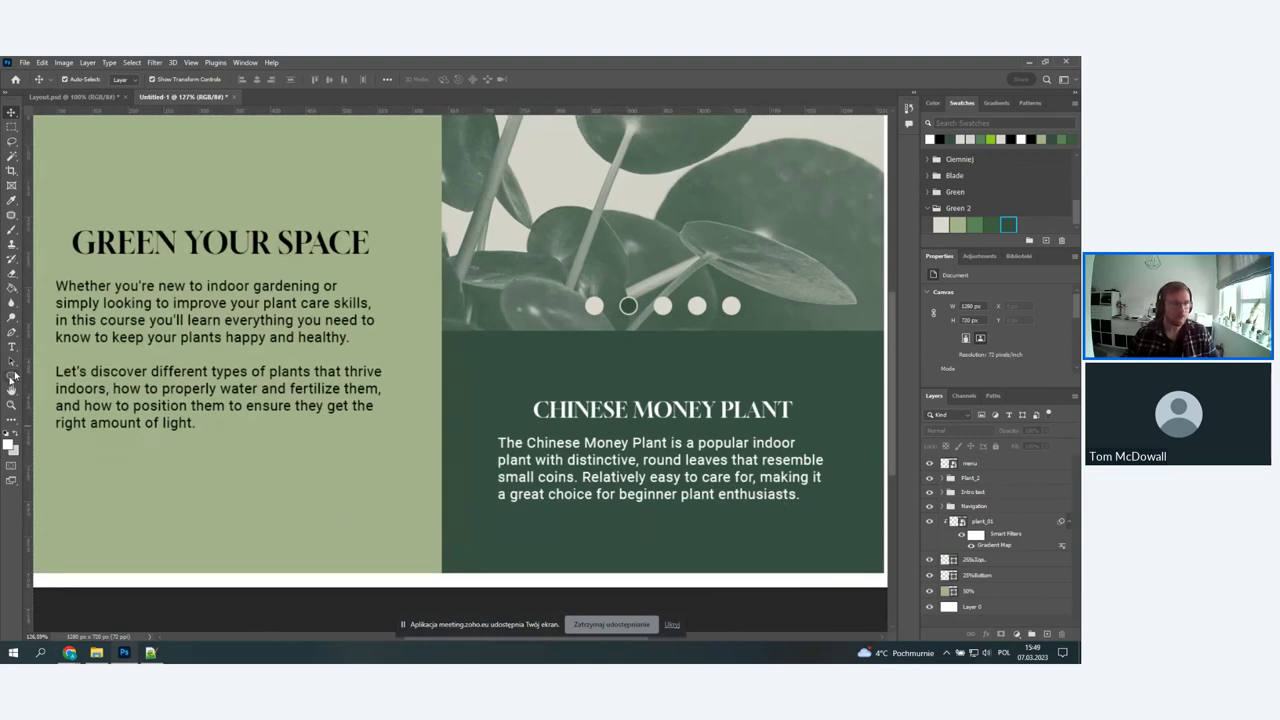
click(12, 377)
- Draw a button rectangle below the paragraph with a light fill and no stroke
click(48, 383)
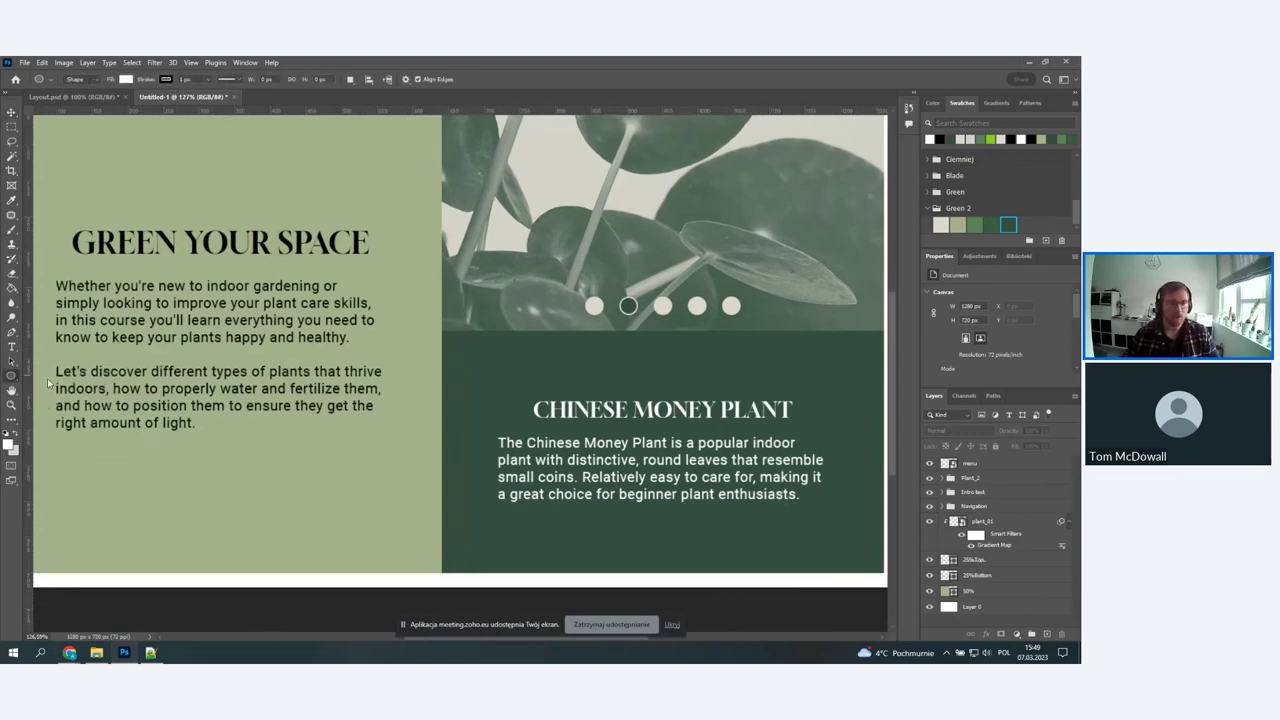
drag(551, 515, 698, 547)
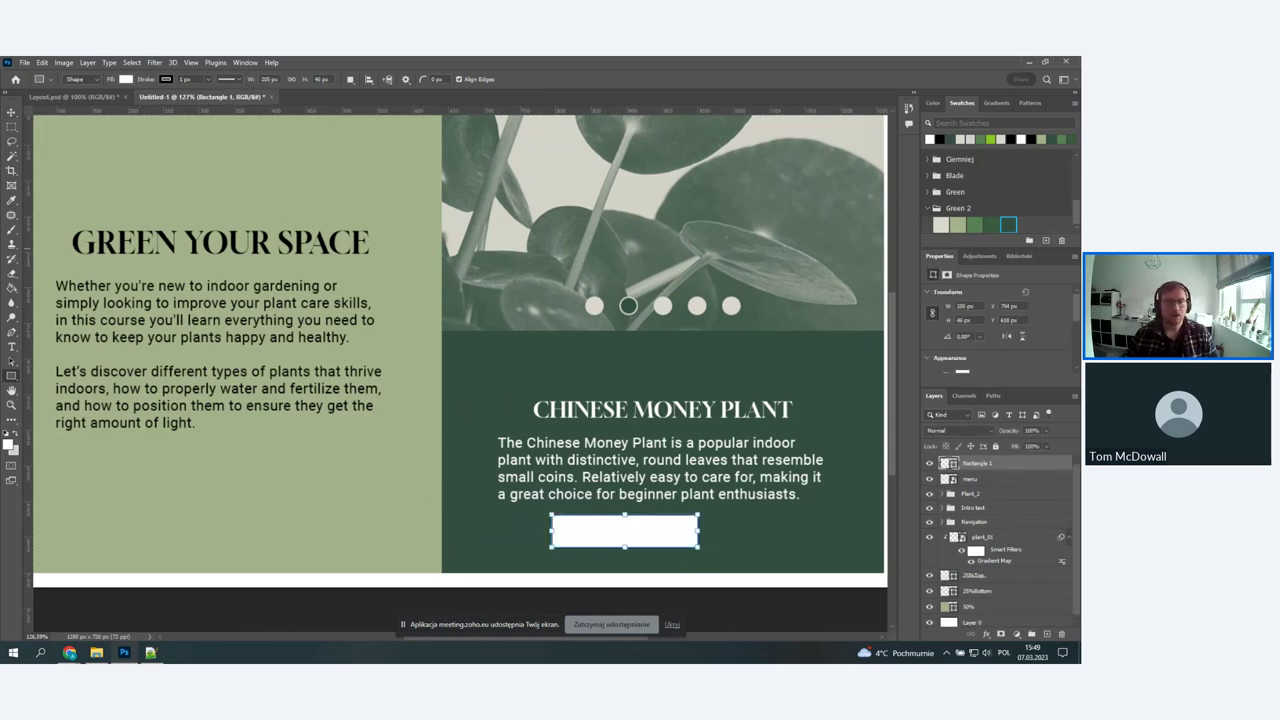
click(941, 224)
scroll(965, 315, down, 1)
click(961, 355)
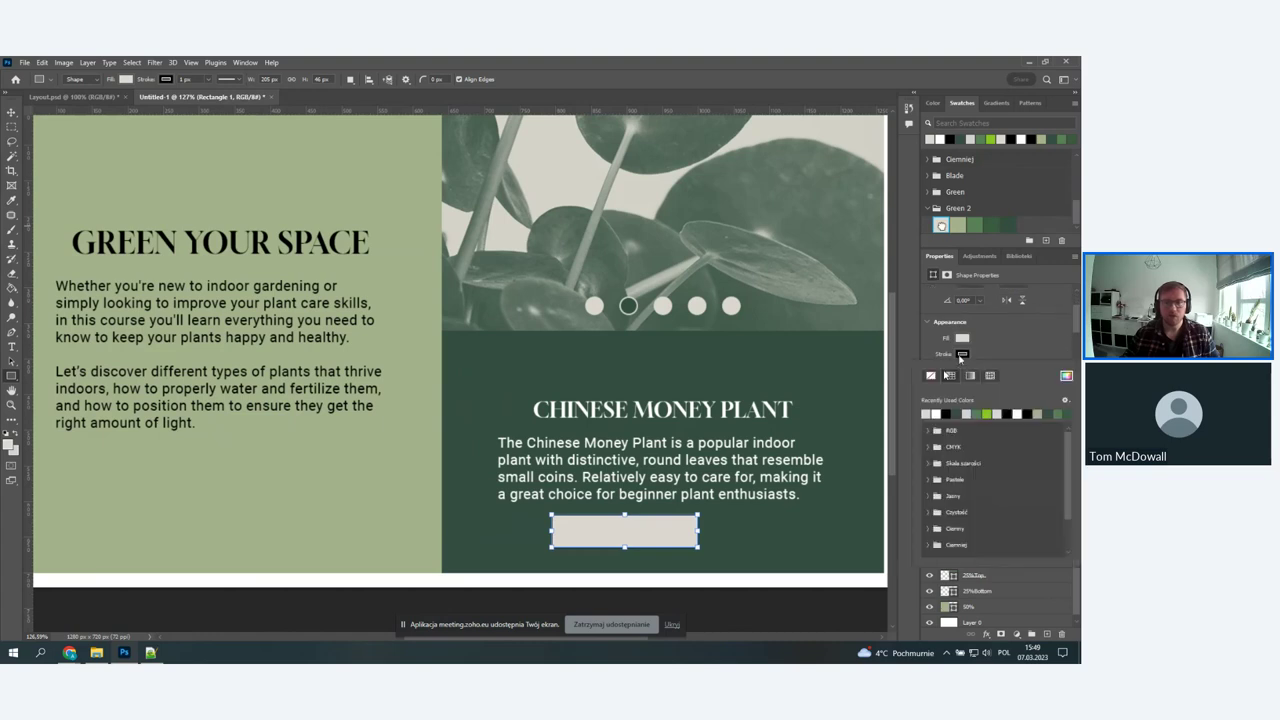
click(931, 376)
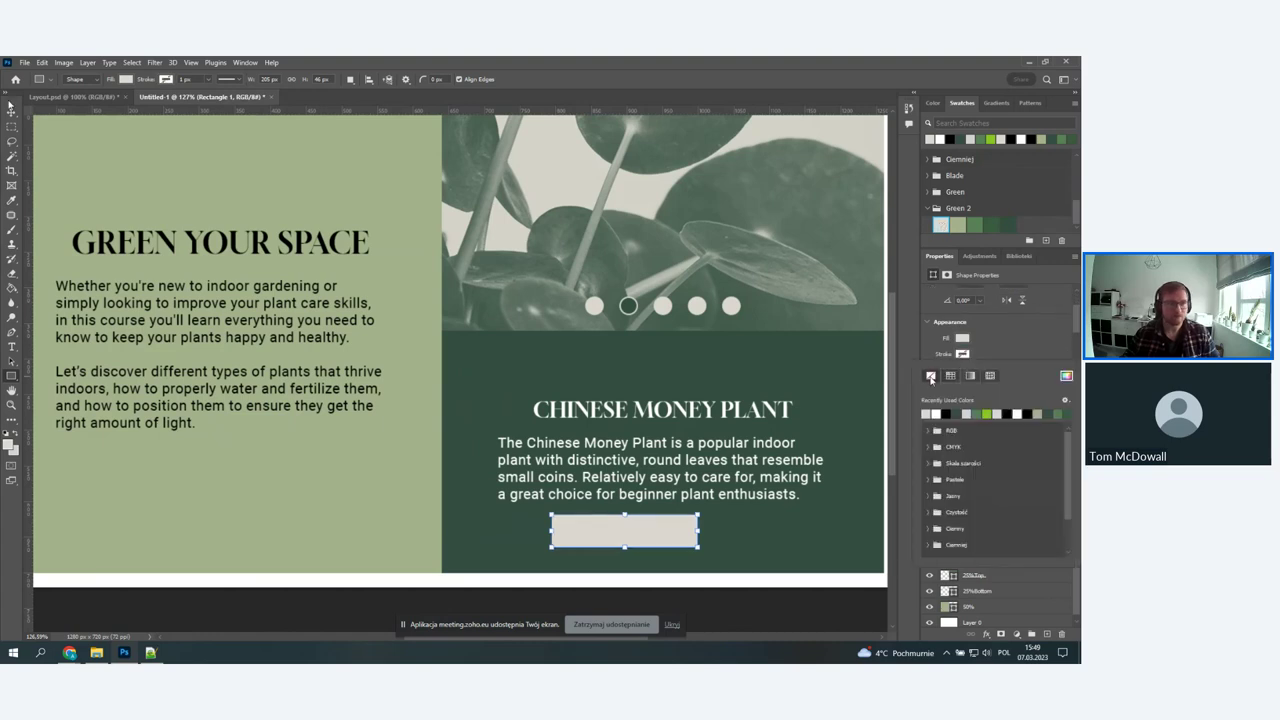
- Select the new button rectangle with the Move tool (V)
key(v)
click(629, 545)
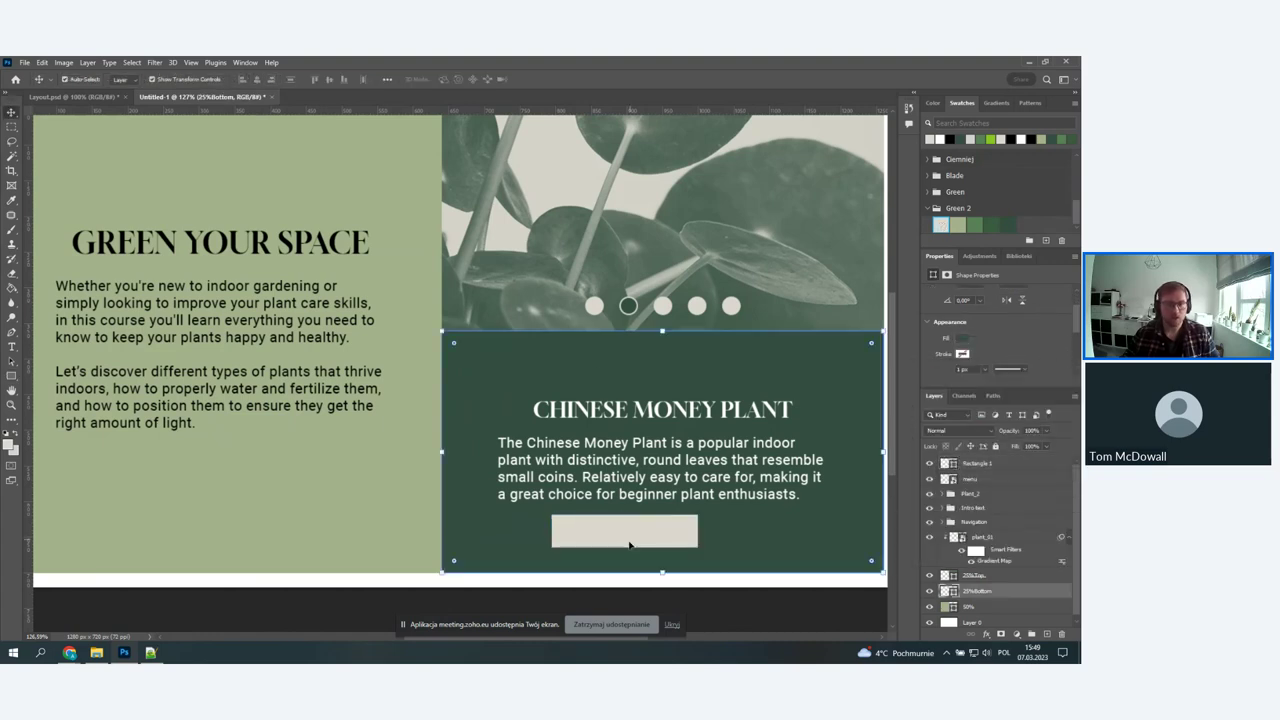
click(629, 543)
scroll(581, 532, up, 3)
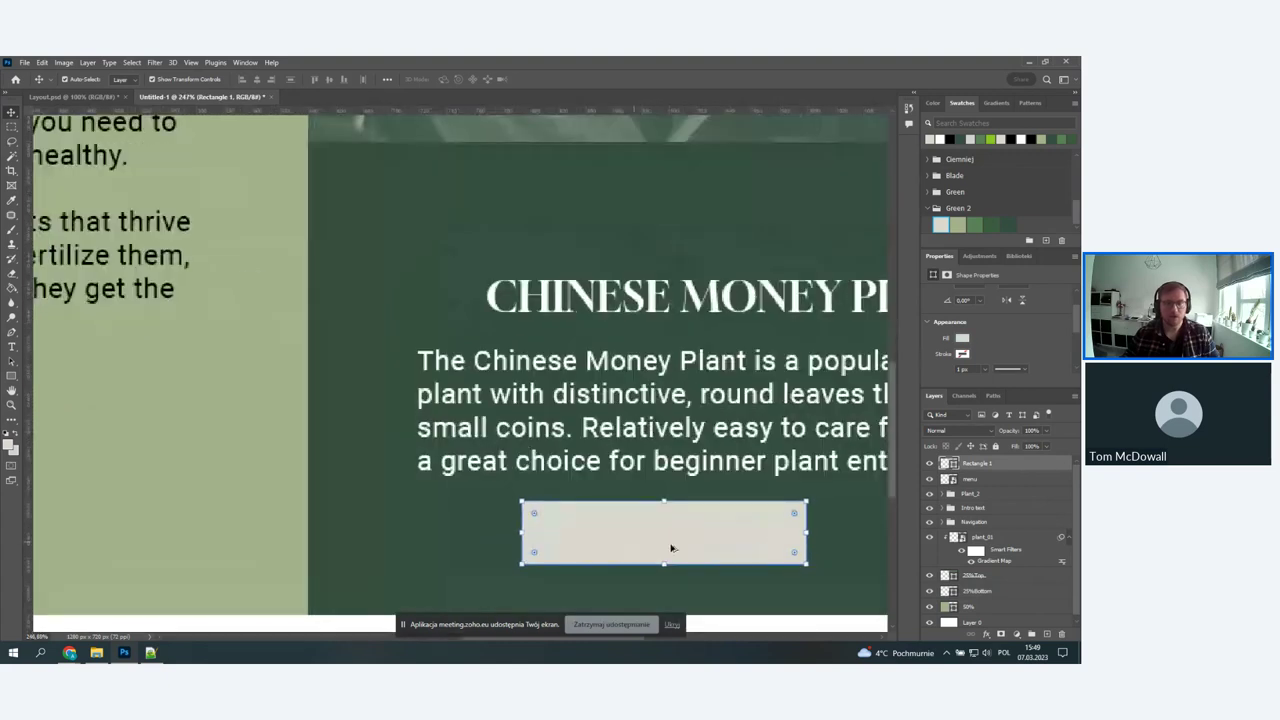
scroll(747, 548, down, 1)
scroll(812, 508, up, 1)
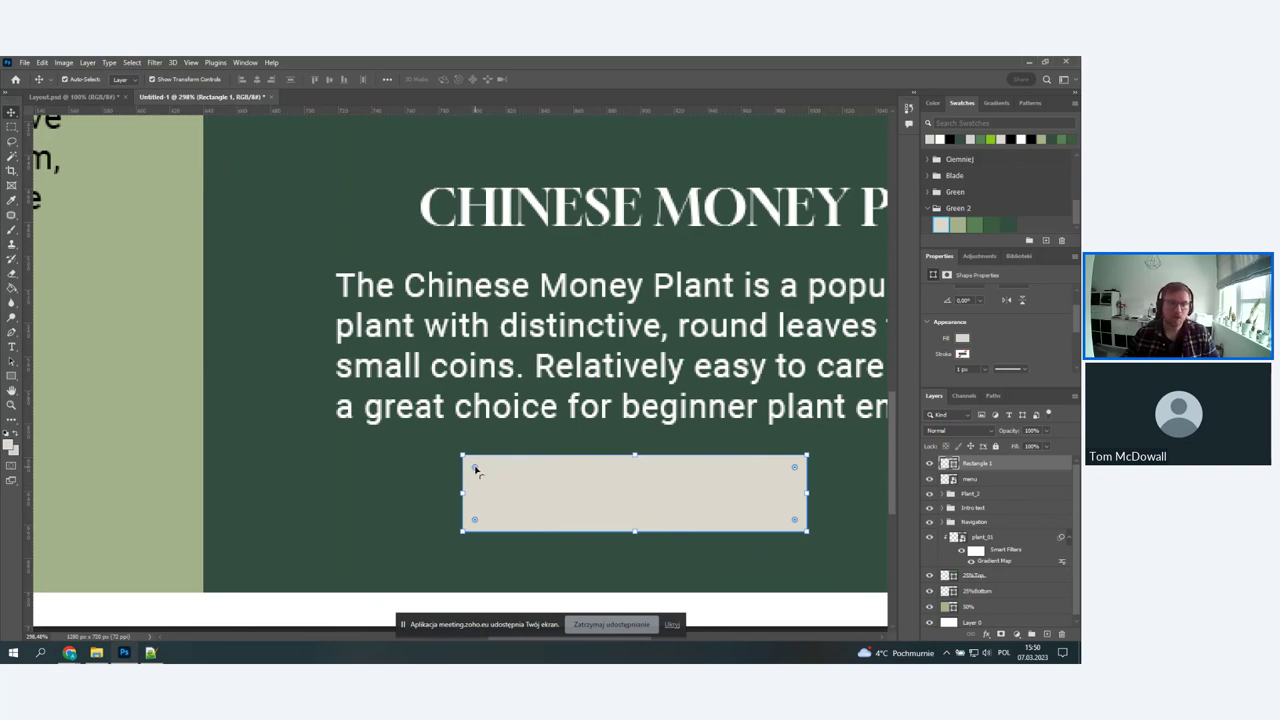
- Link the corner radii and round the rectangle's corners to 25 px
mouse_move(476, 469)
mouse_down()
mouse_move(533, 515)
mouse_move(482, 479)
mouse_up()
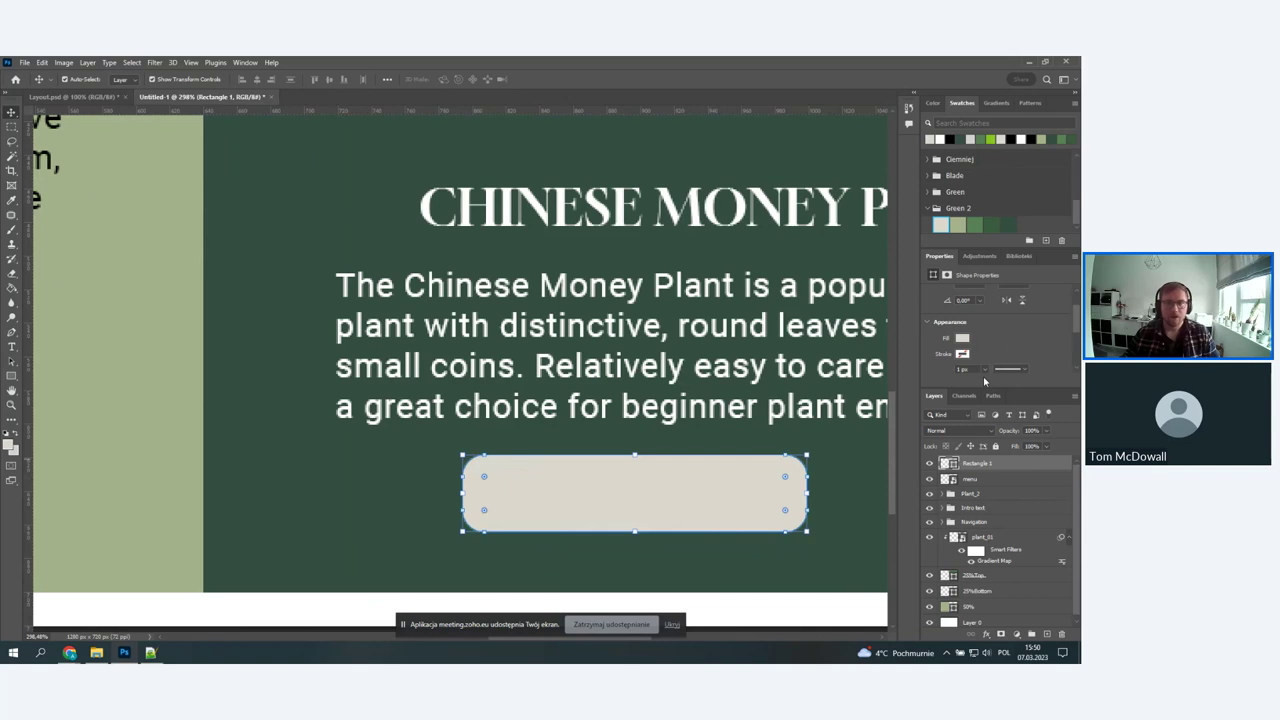
scroll(972, 340, down, 3)
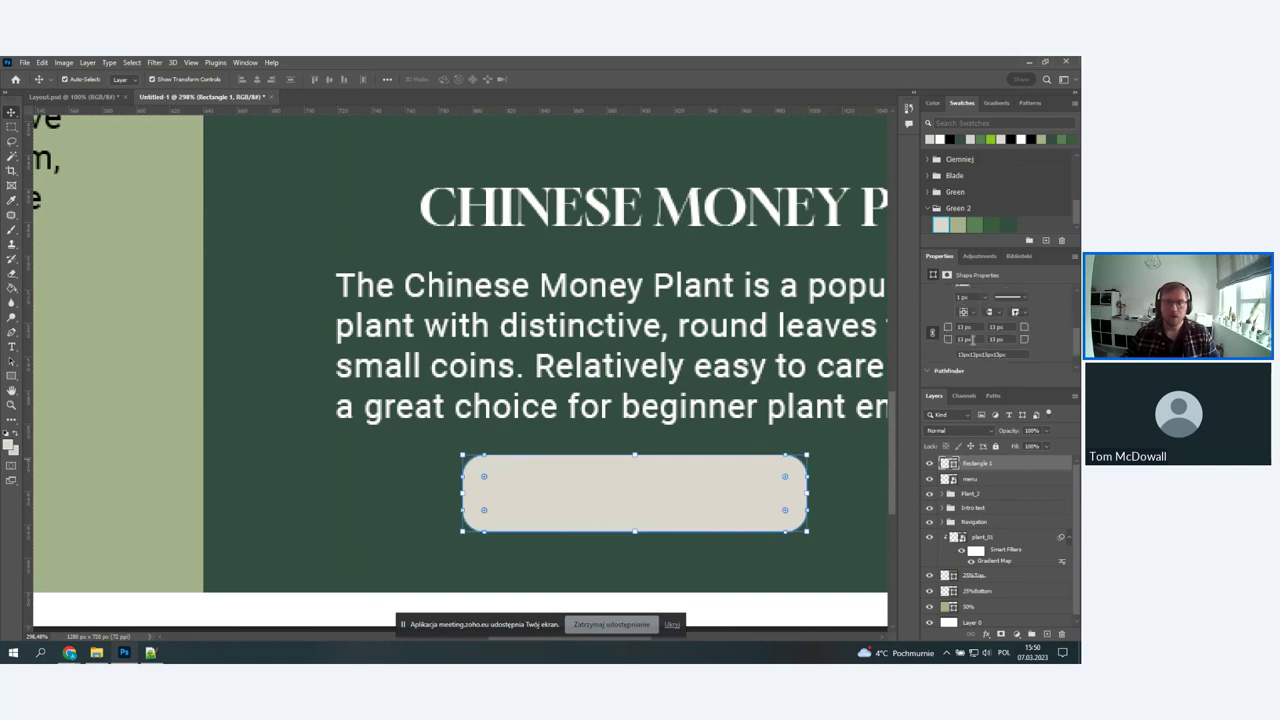
scroll(972, 340, up, 2)
scroll(975, 318, down, 2)
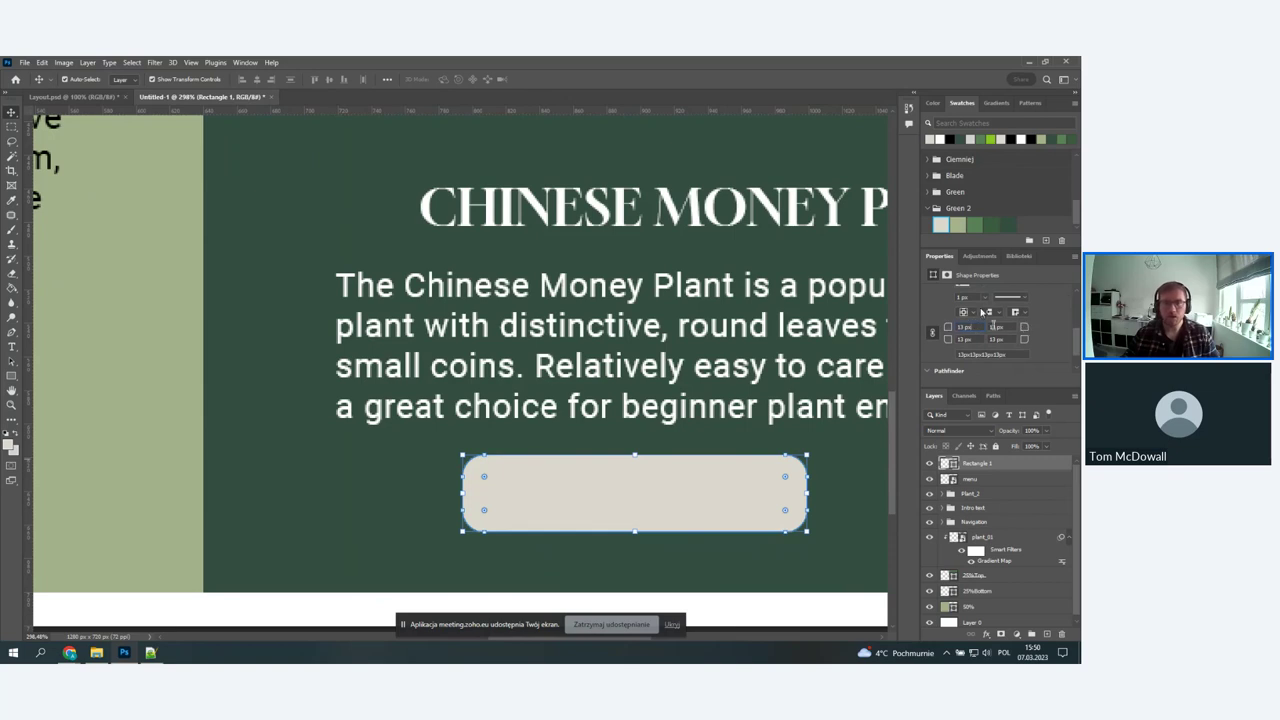
click(933, 333)
mouse_move(486, 481)
mouse_down()
mouse_move(503, 486)
mouse_move(484, 474)
mouse_up()
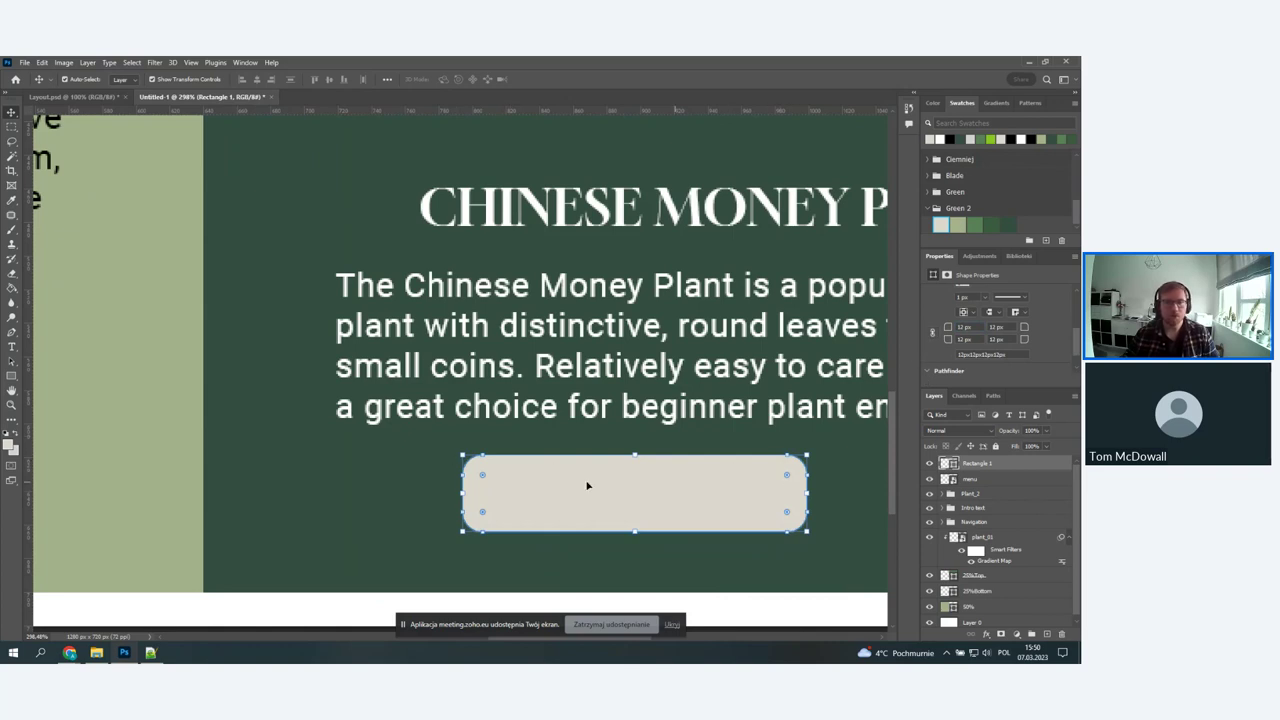
- Set the bottom-left and bottom-right corner radii to 0
click(977, 340)
text(0)
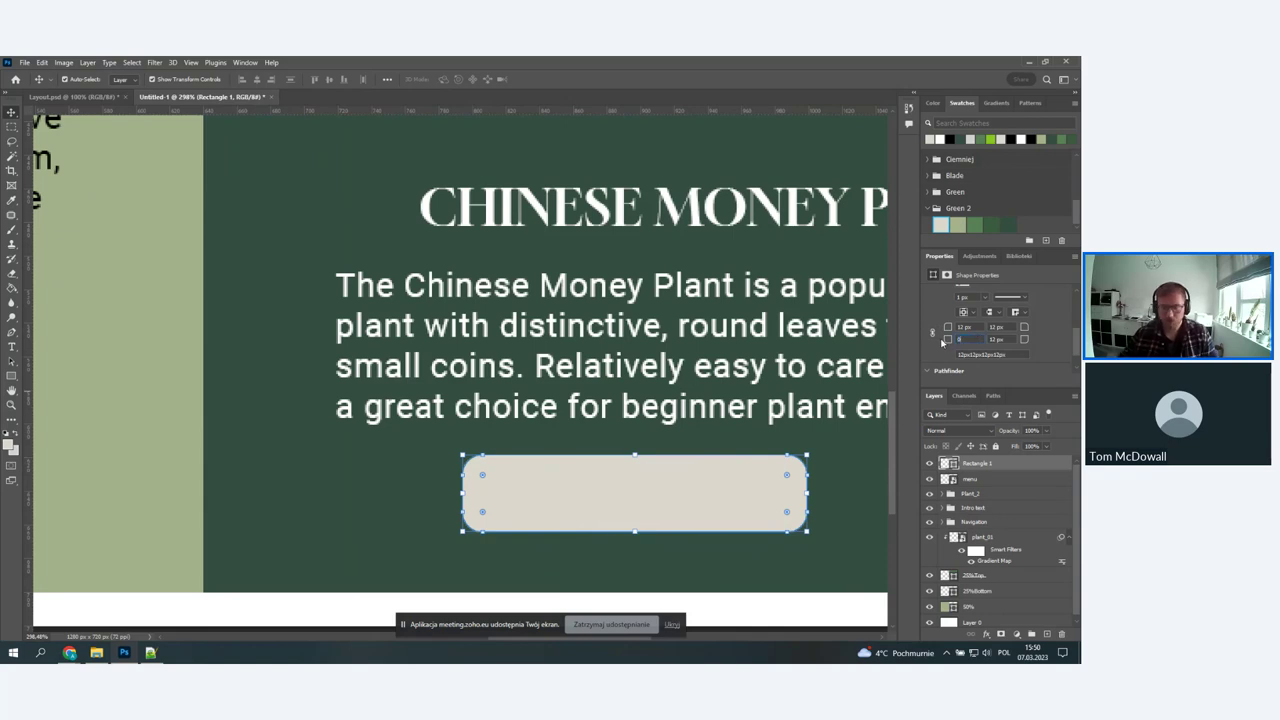
key(Tab)
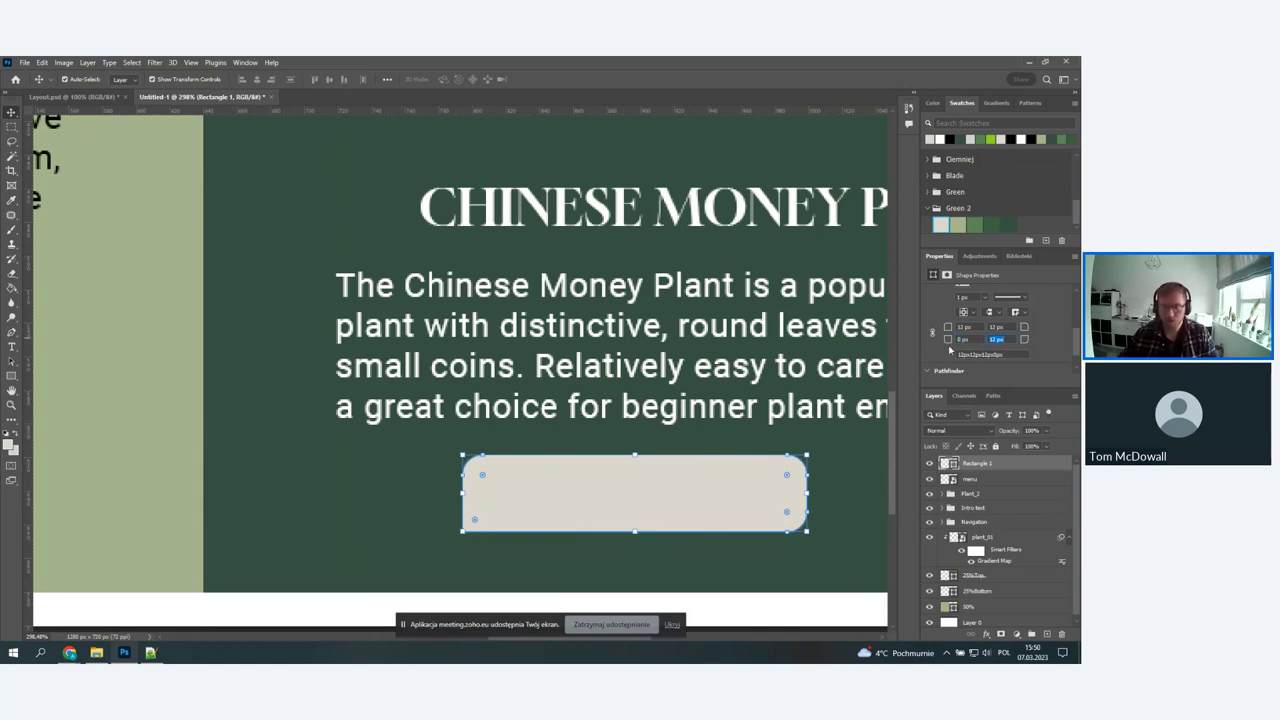
text(0)
key(Tab)
click(390, 471)
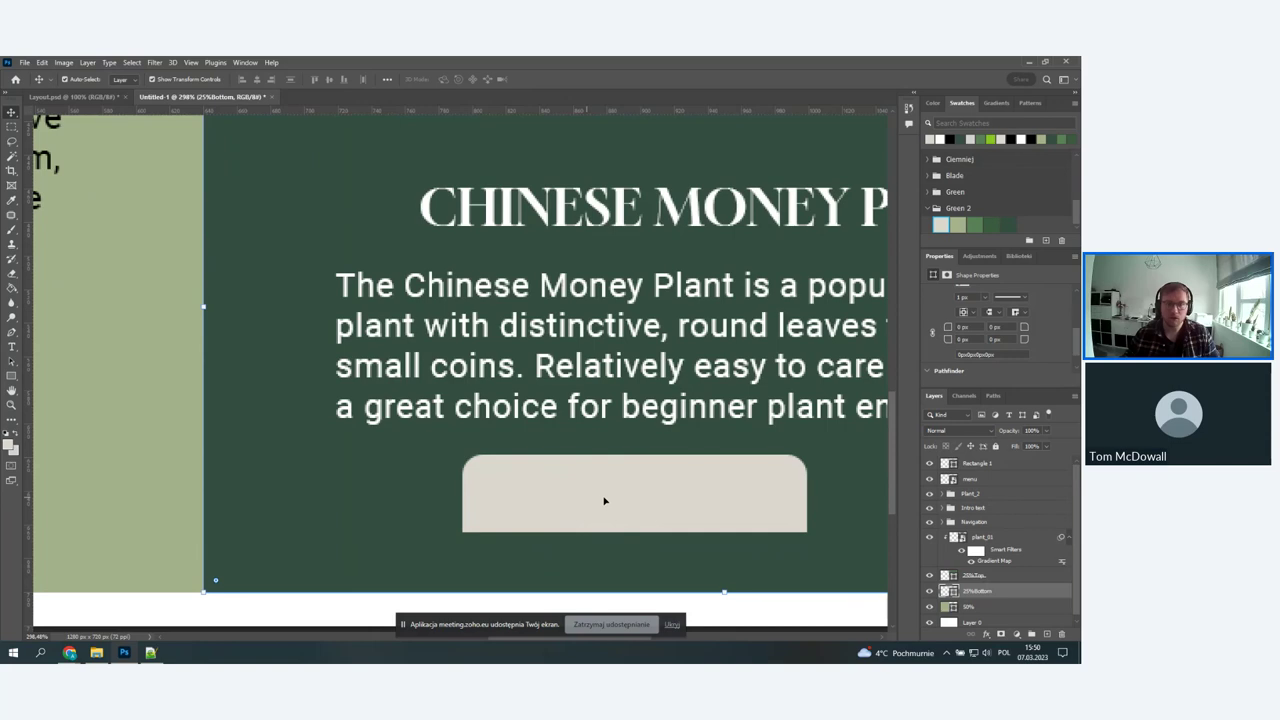
scroll(604, 500, down, 2)
scroll(604, 500, up, 2)
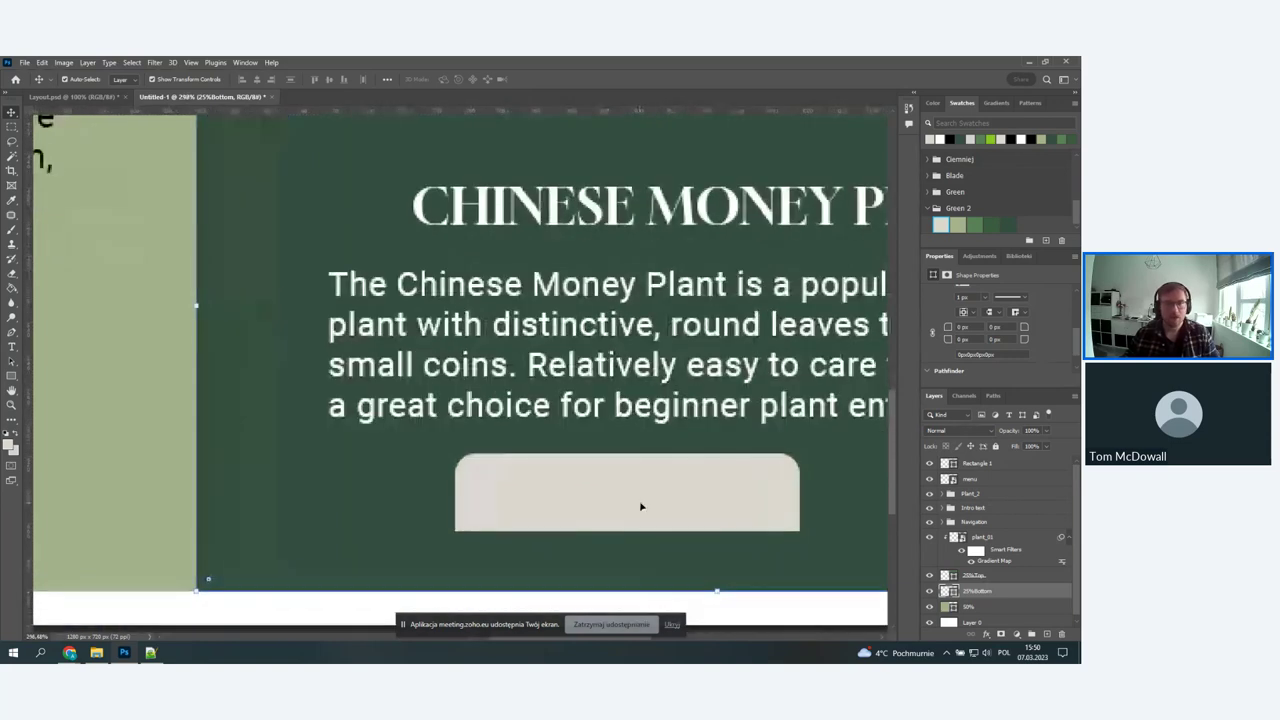
- Set both bottom corner radii to 12 and round the rectangle fully into a pill
click(644, 496)
click(958, 340)
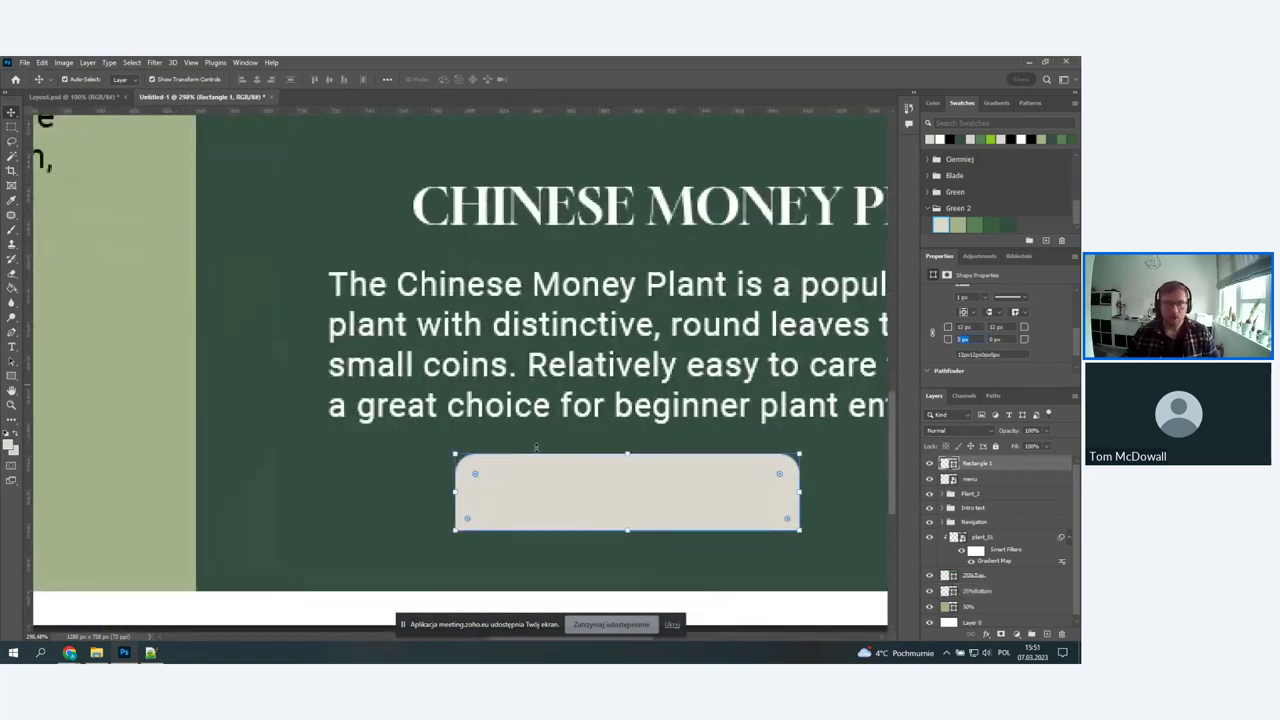
text(12)
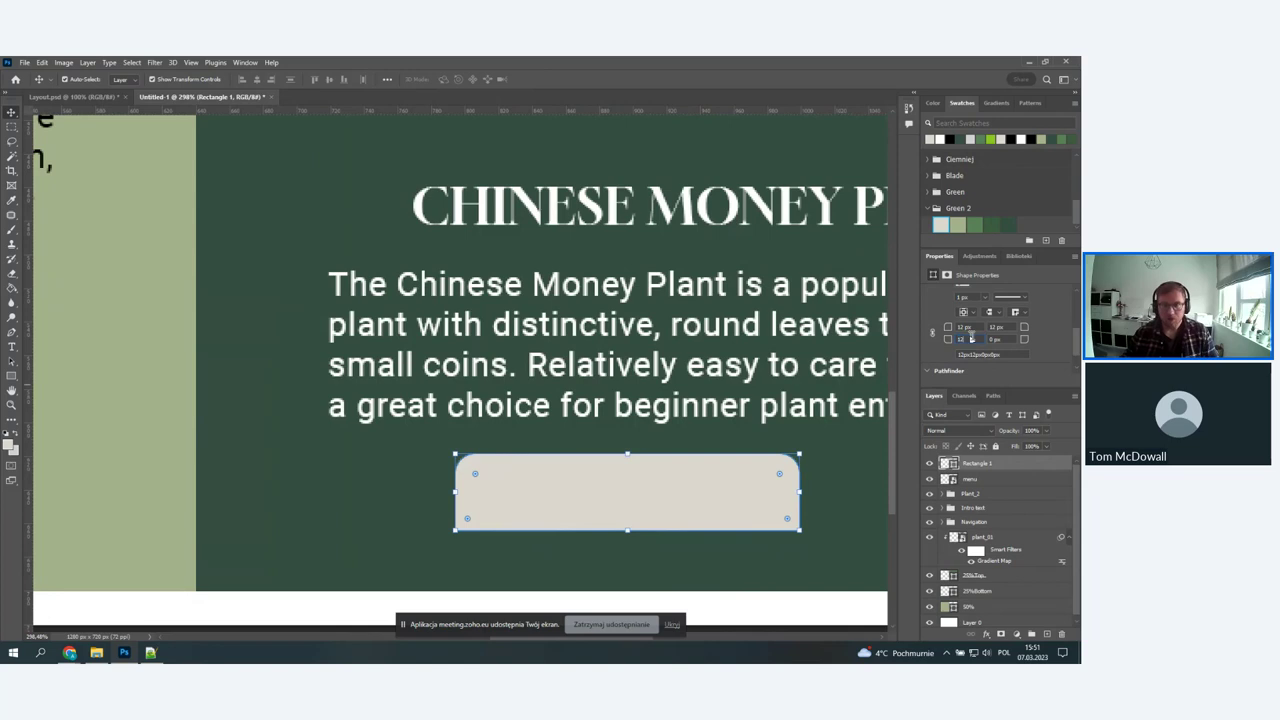
click(986, 340)
text(12)
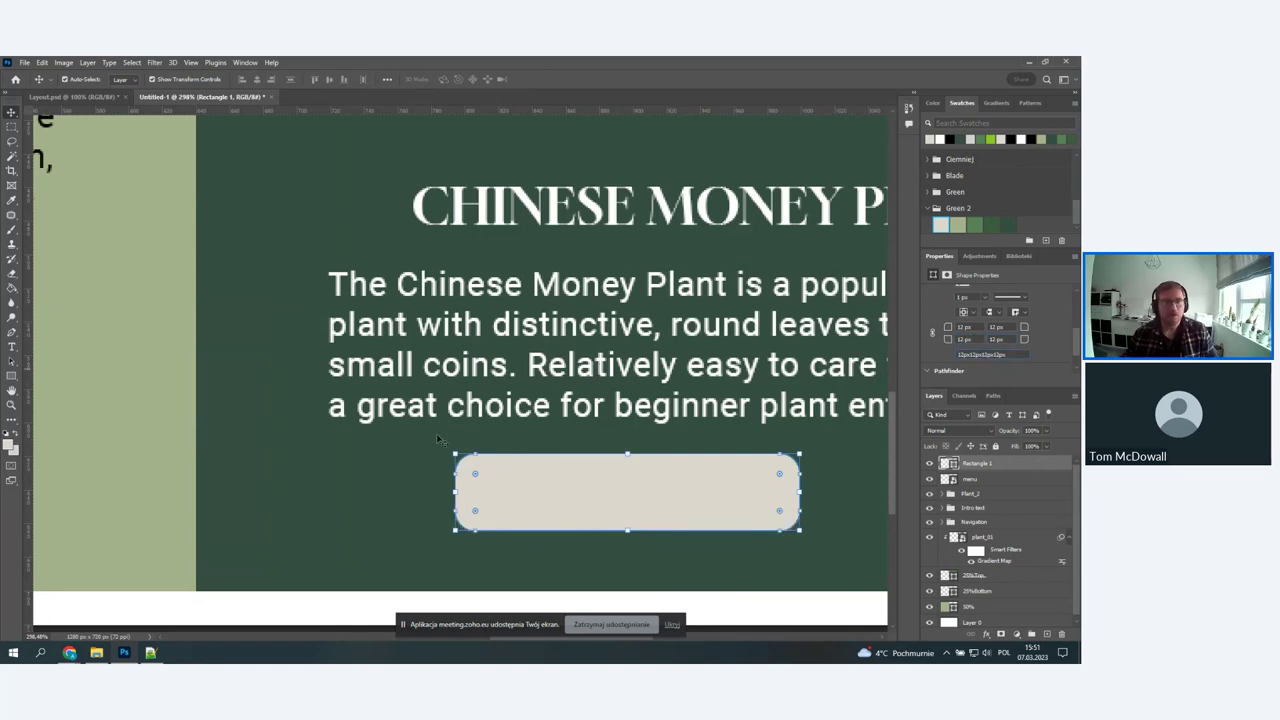
drag(481, 479, 491, 491)
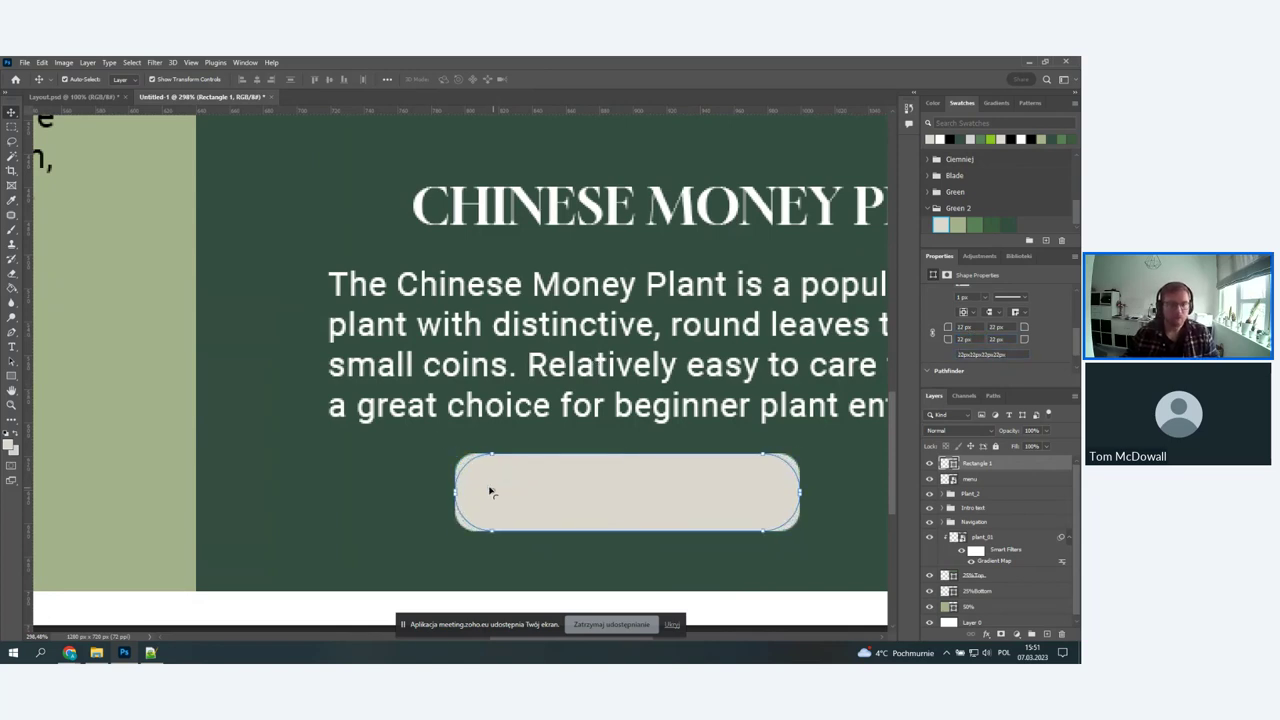
click(426, 486)
scroll(752, 489, down, 3)
scroll(752, 489, down, 3)
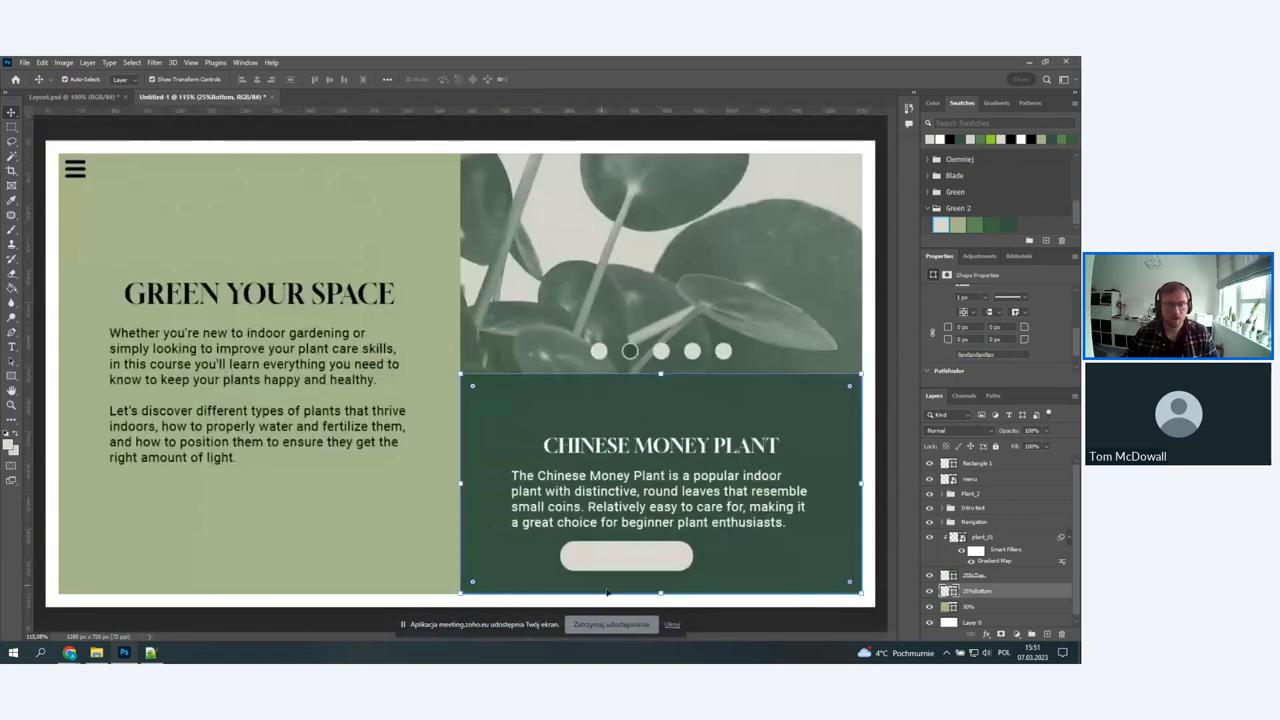
scroll(781, 530, up, 2)
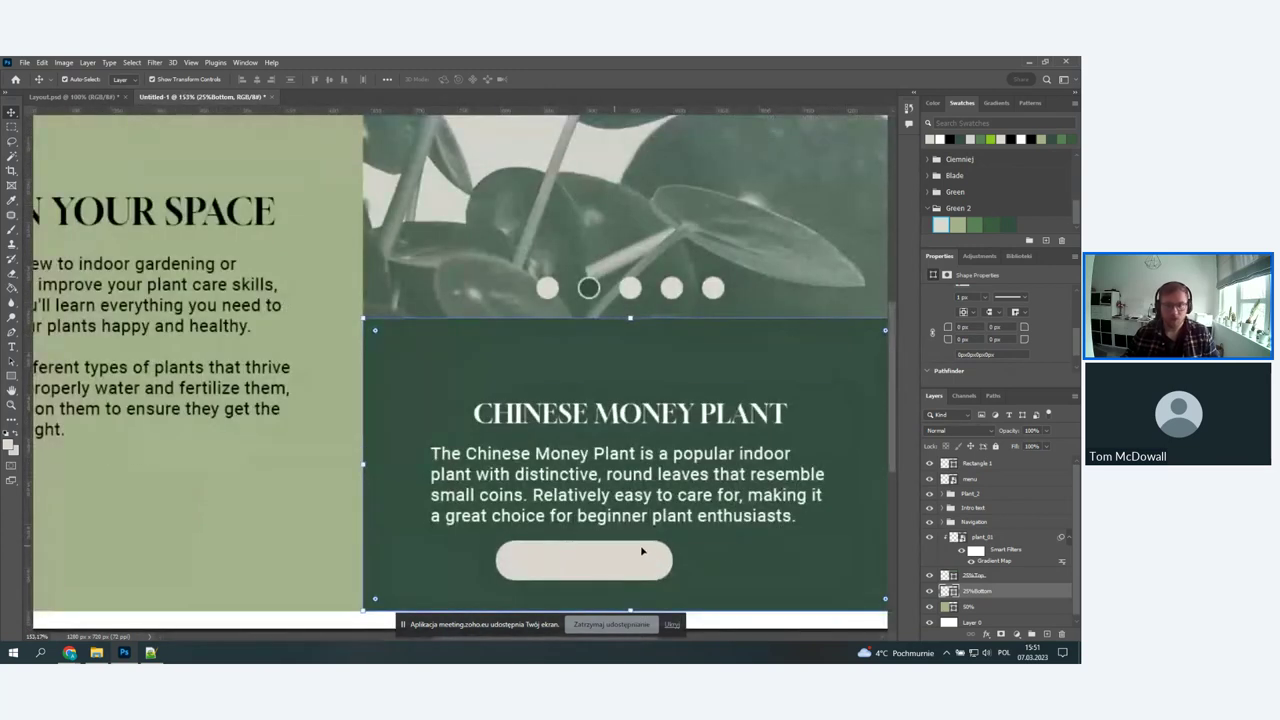
- Centre the pill button horizontally on the dark green card
click(615, 563)
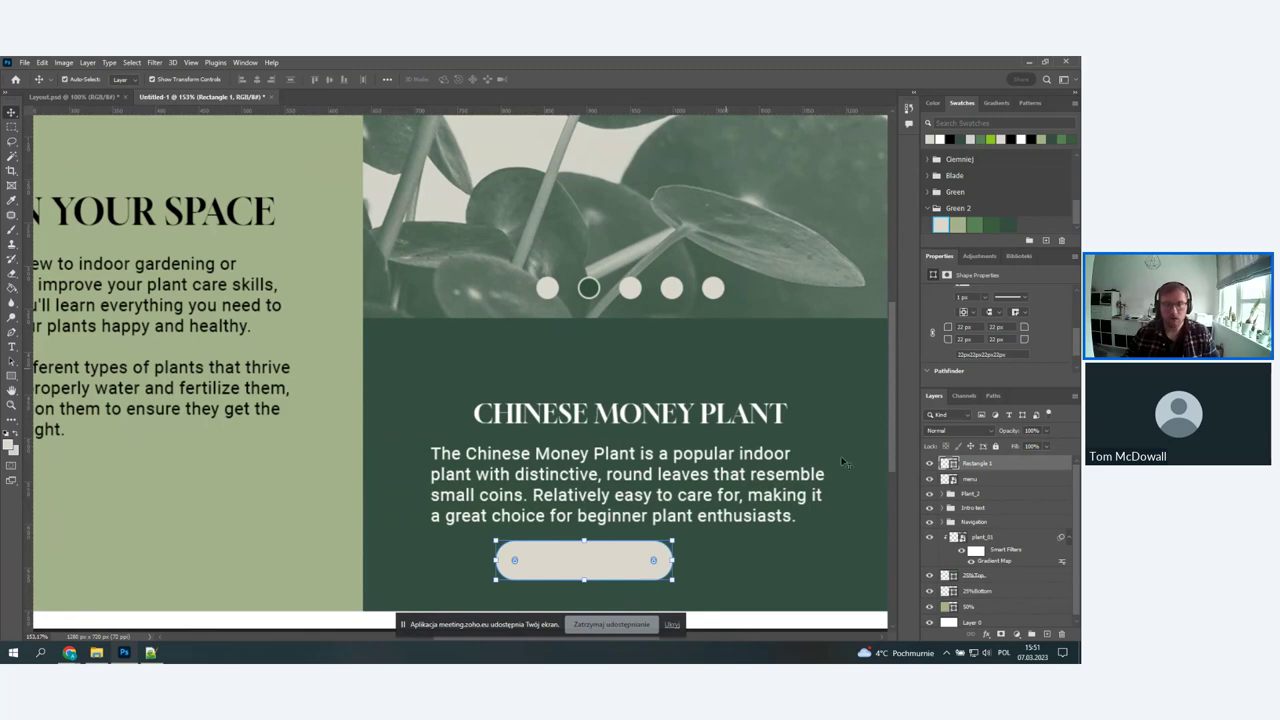
scroll(975, 595, down, 1)
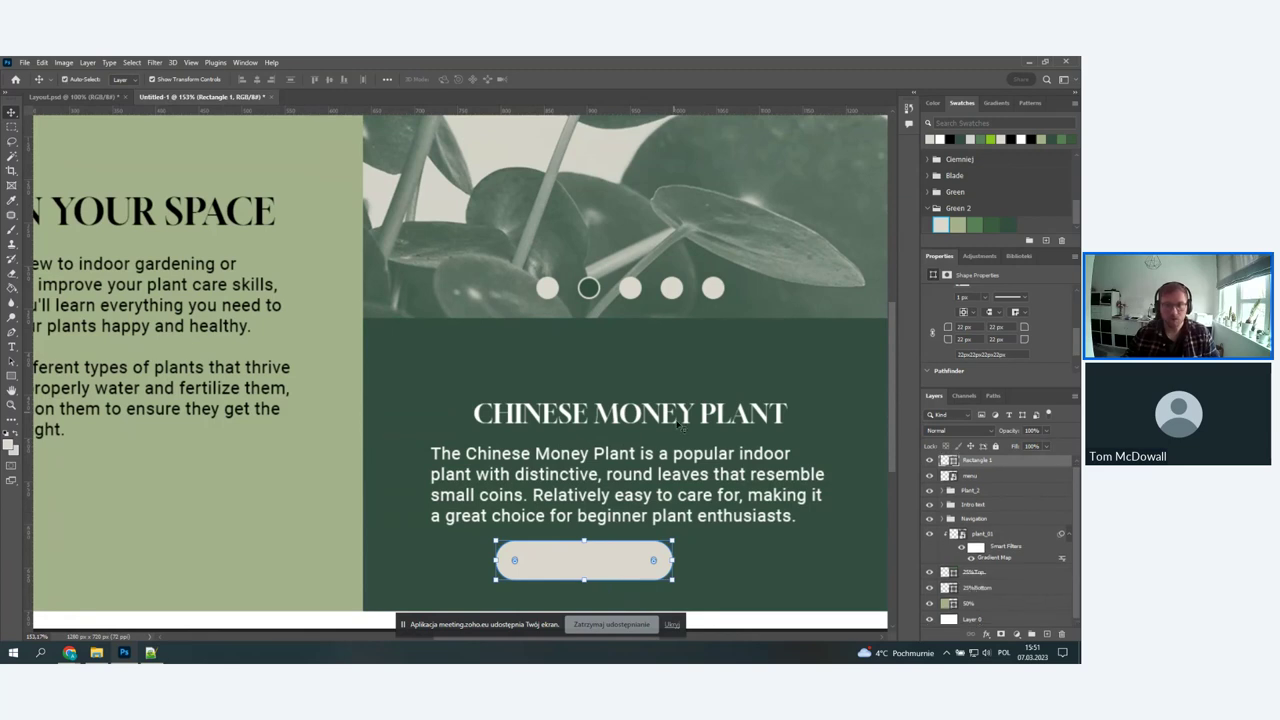
ctrl+click(1004, 576)
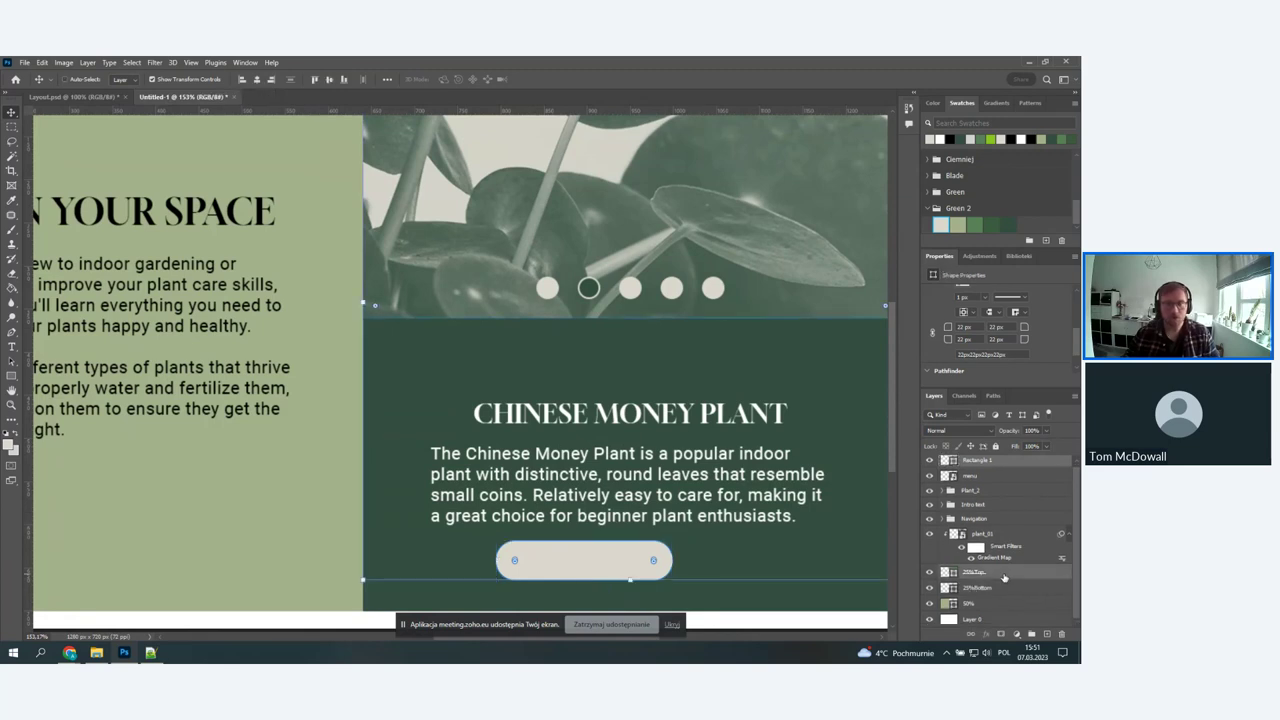
click(259, 80)
click(692, 212)
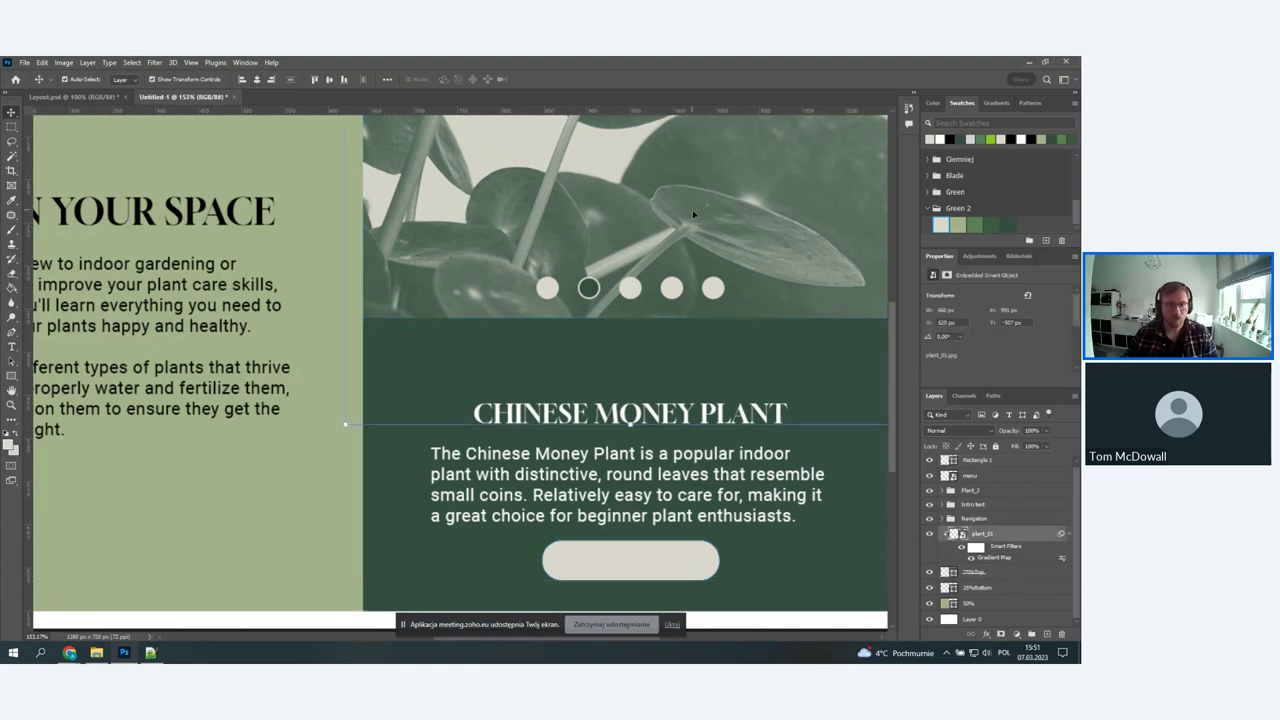
- Compare against the Layout reference, then select the CHINESE MONEY PLANT heading in Untitled-1
key(ctrl+Tab)
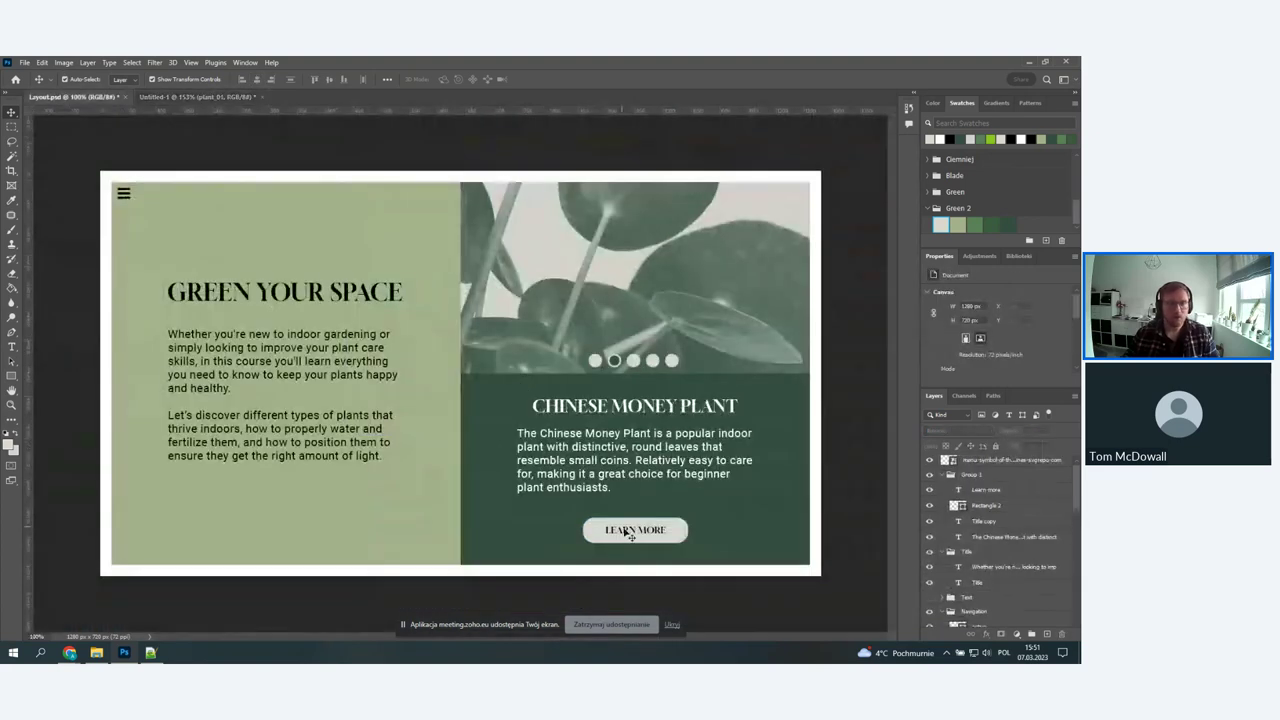
click(185, 96)
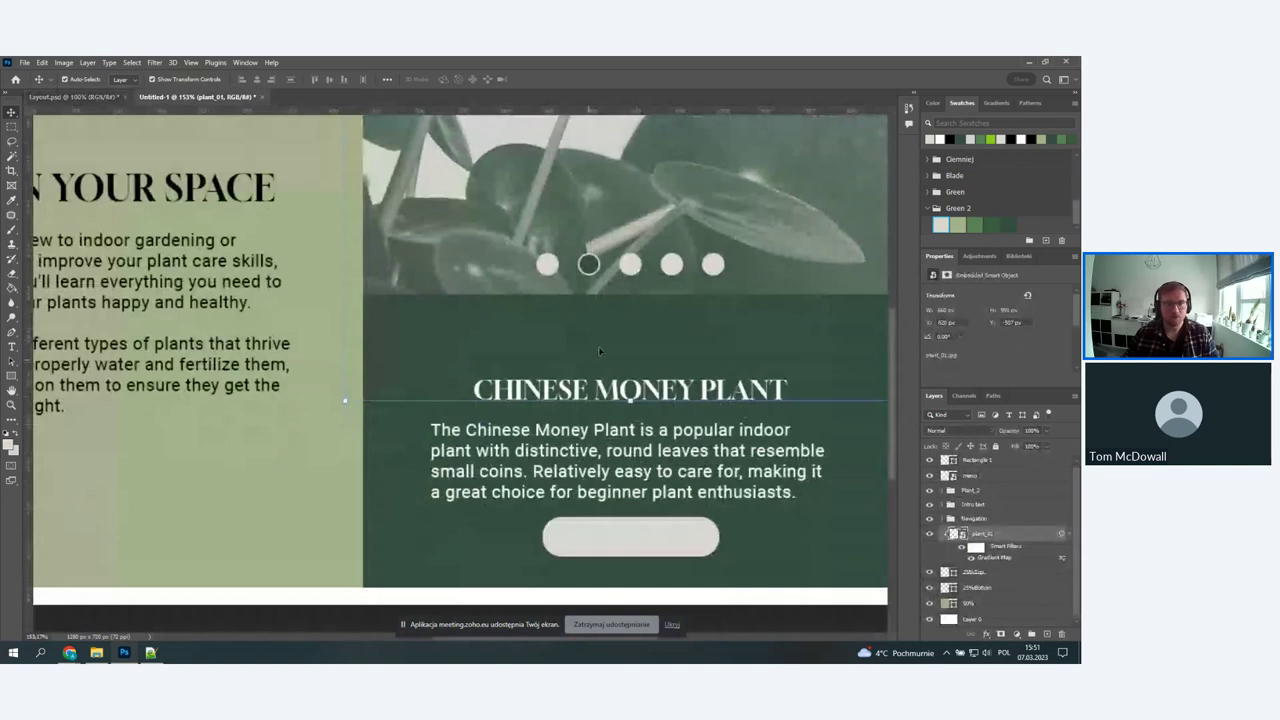
scroll(598, 350, down, 2)
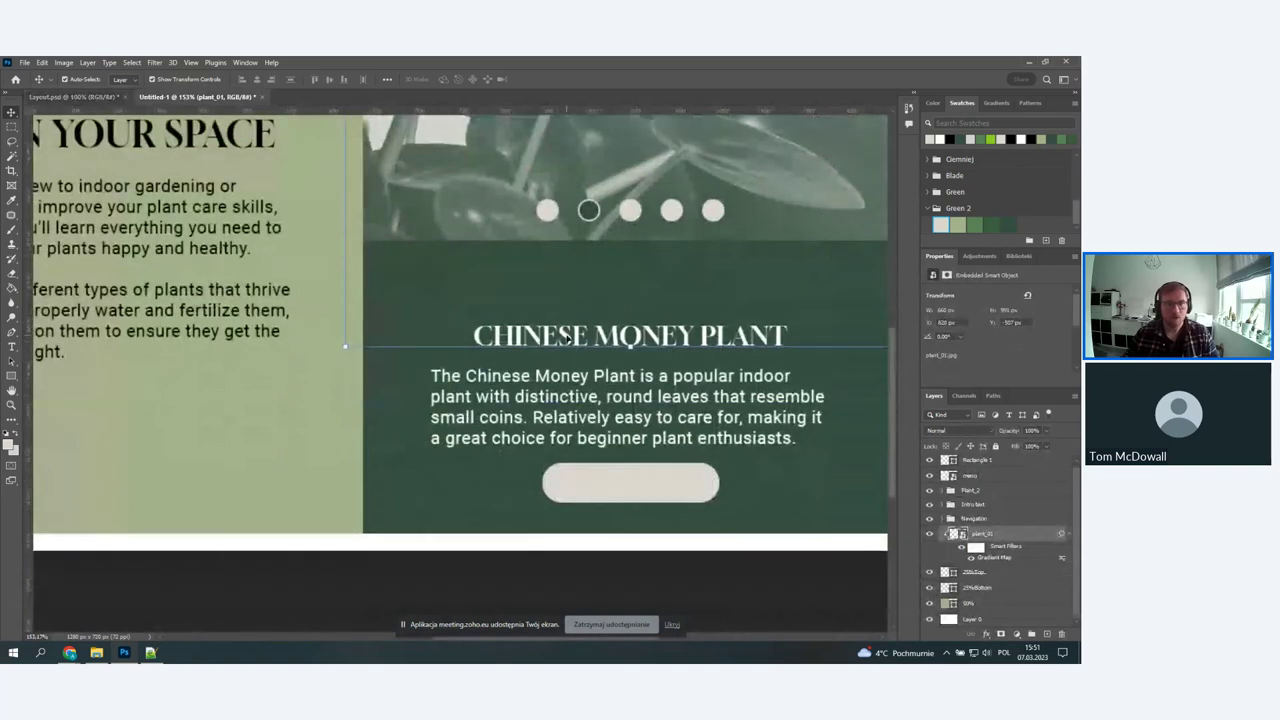
click(50, 93)
scroll(688, 565, up, 4)
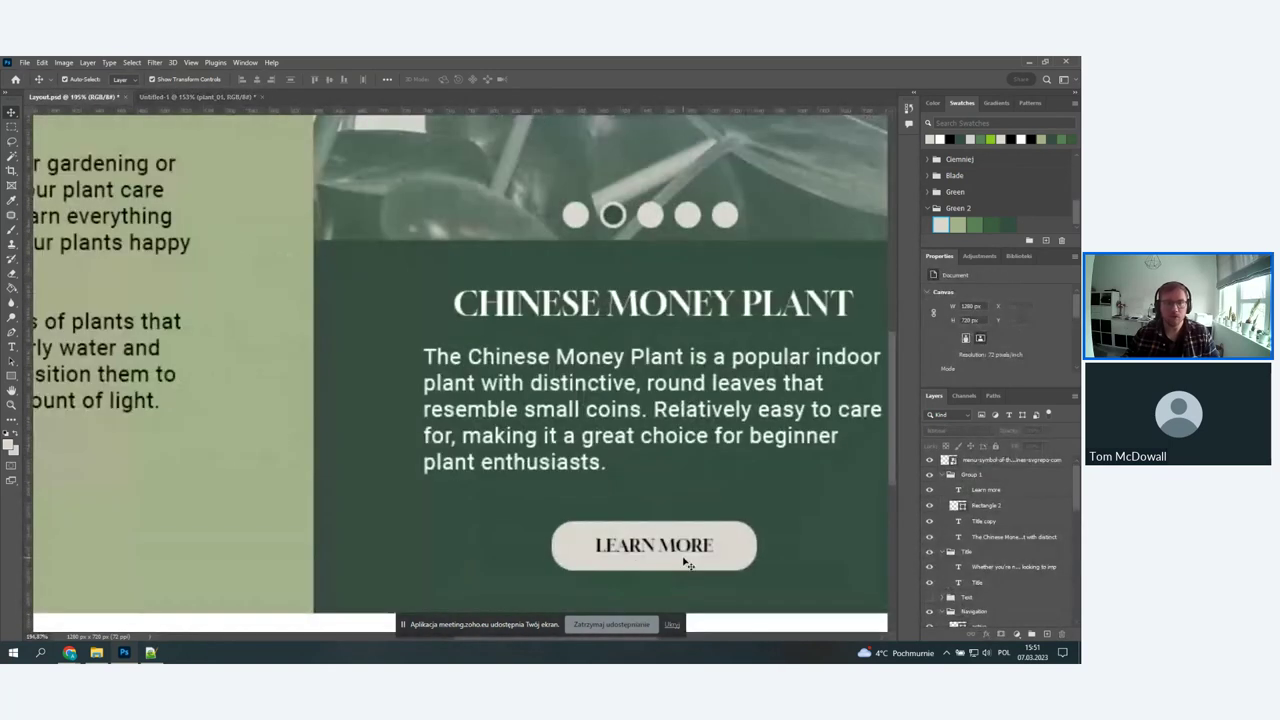
click(187, 97)
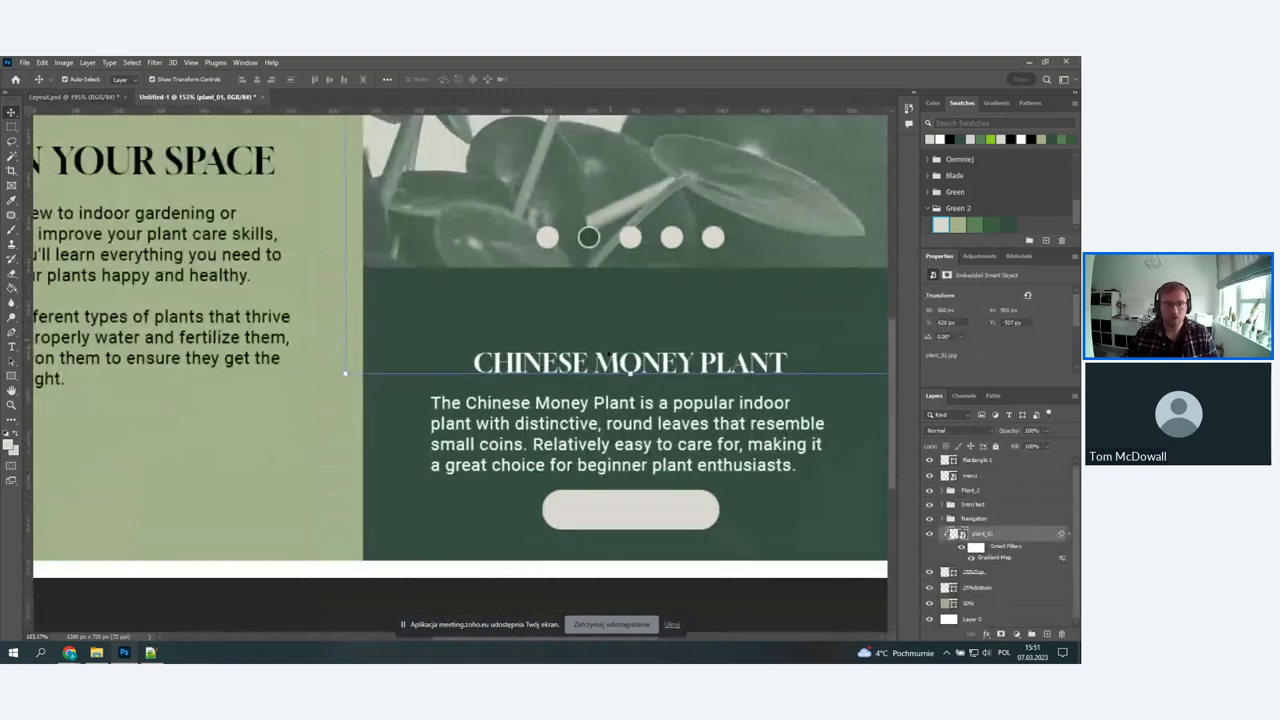
click(613, 366)
- Duplicate the heading onto the button, stack it above the pill, and set it to 16 pt
drag(613, 366, 615, 507)
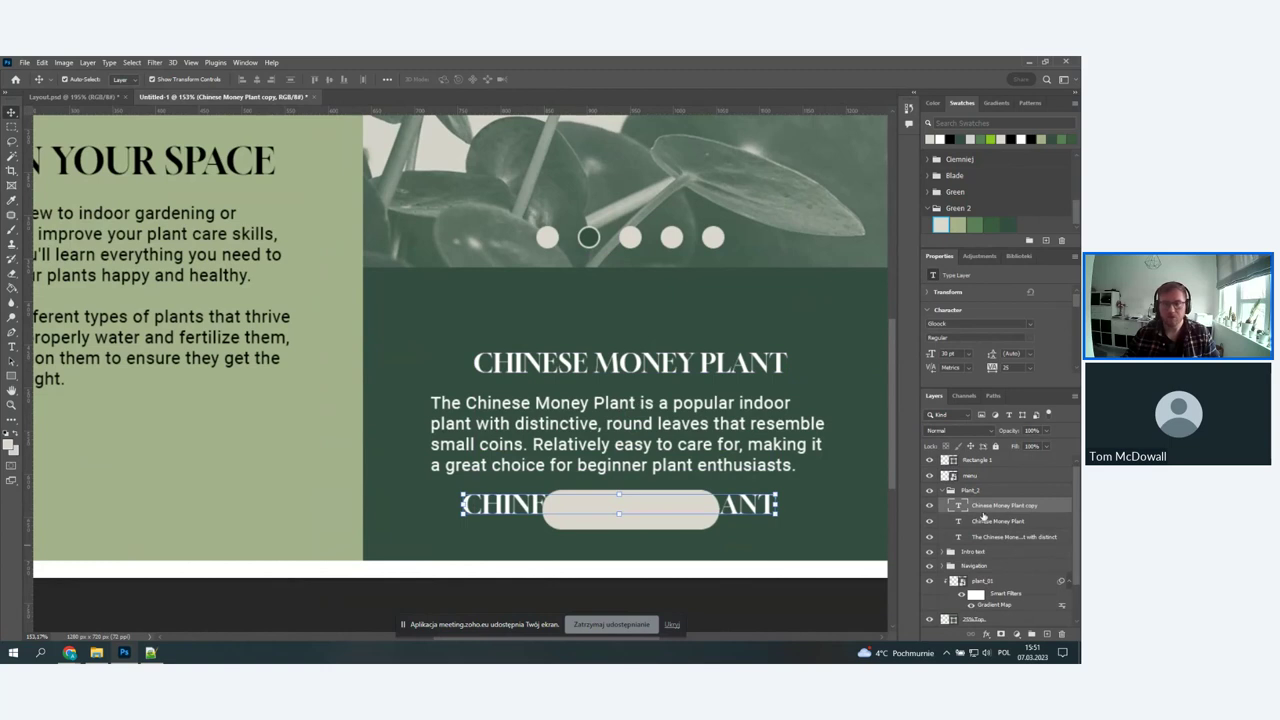
drag(980, 507, 985, 462)
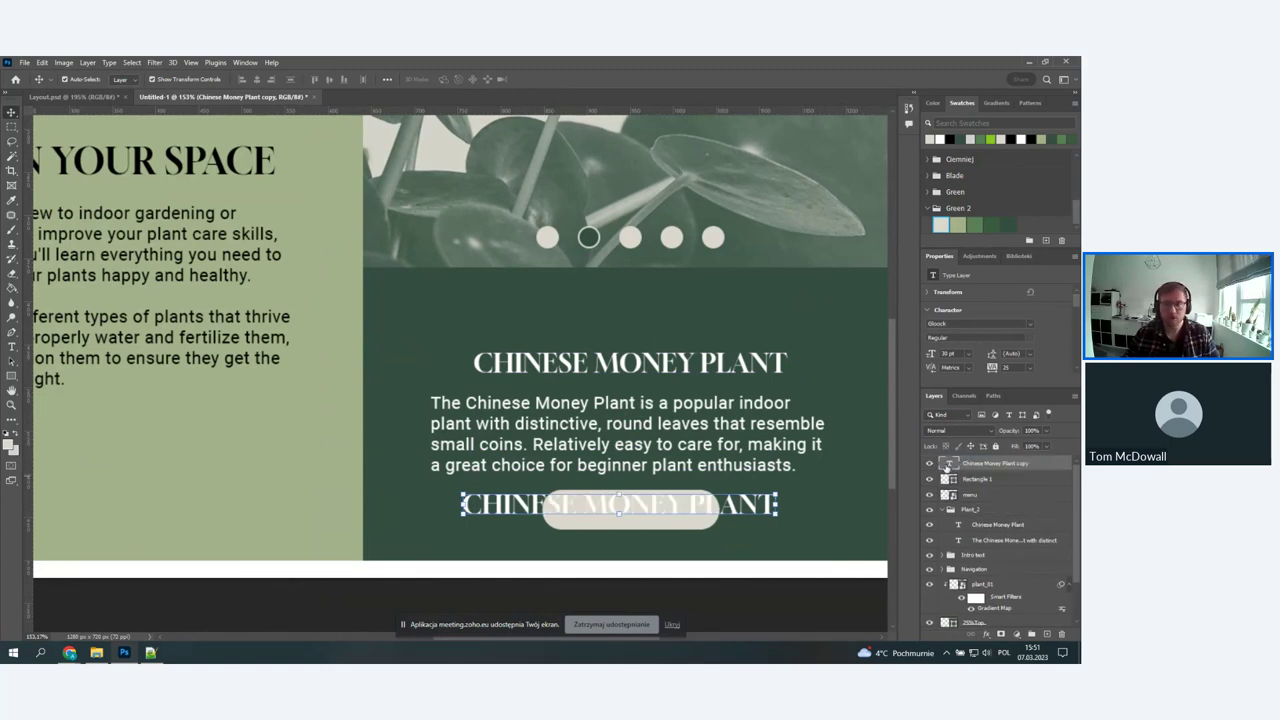
scroll(500, 345, down, 1)
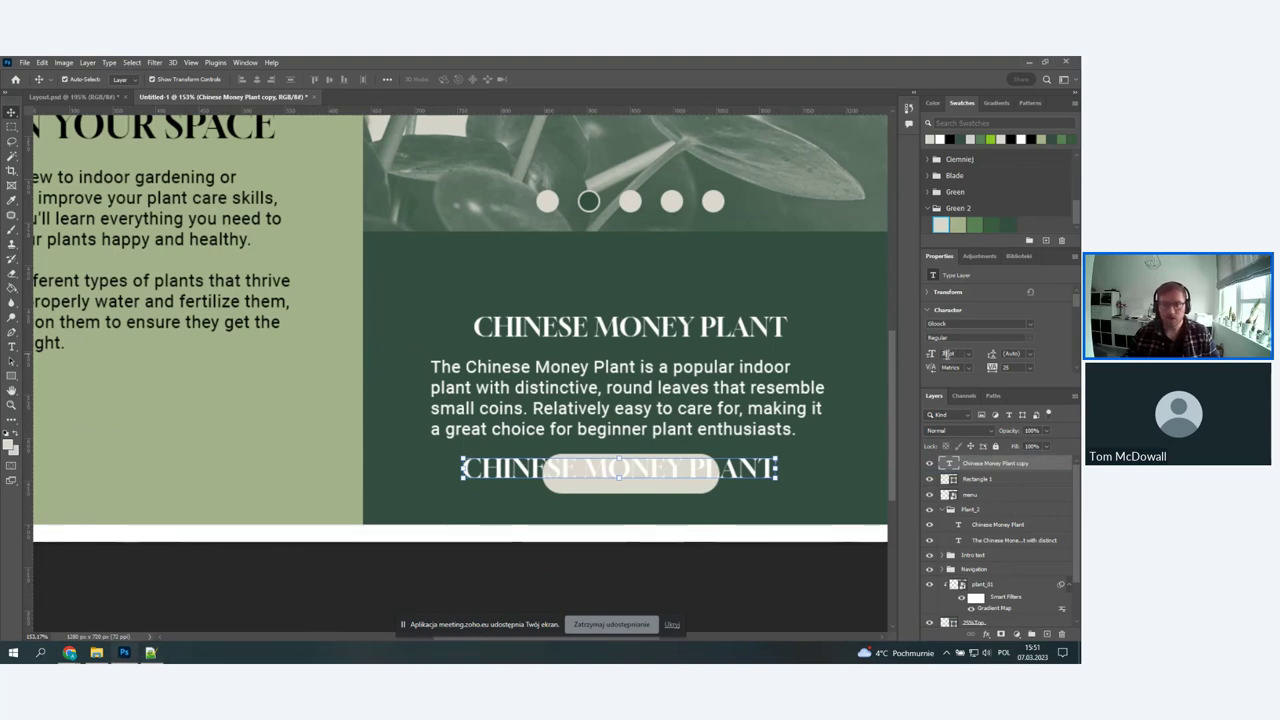
click(947, 354)
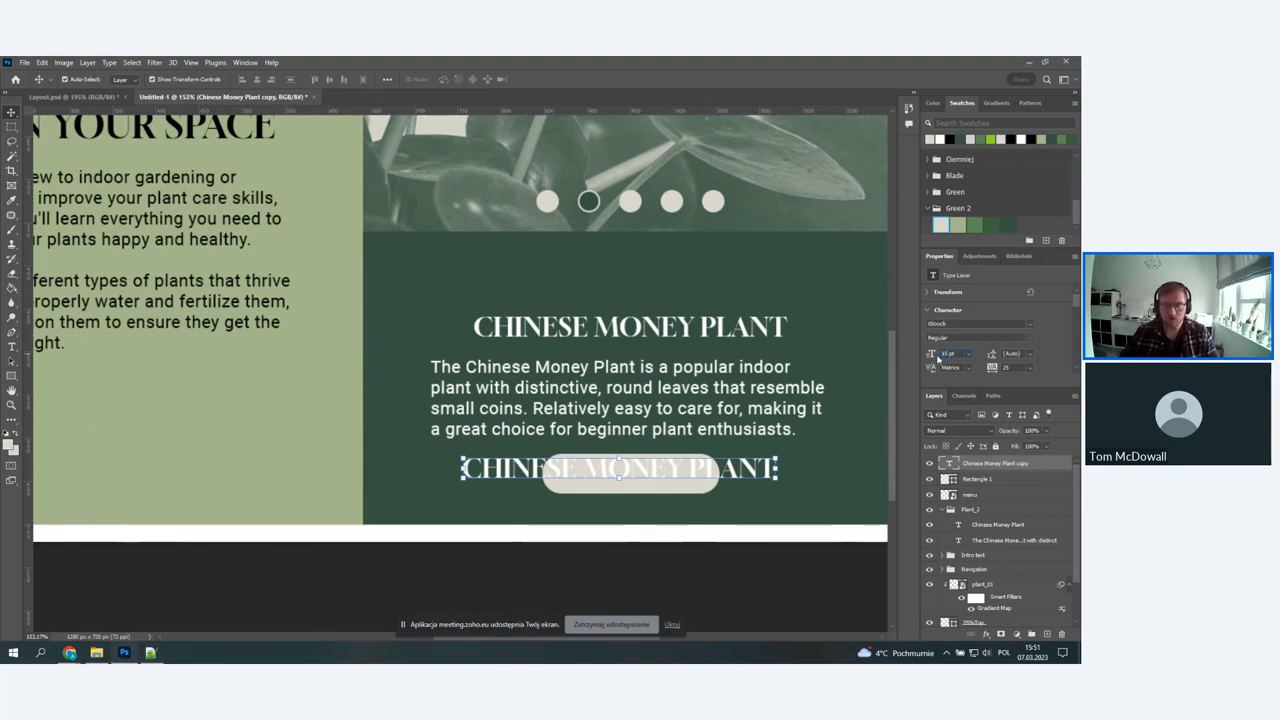
text(16)
key(Return)
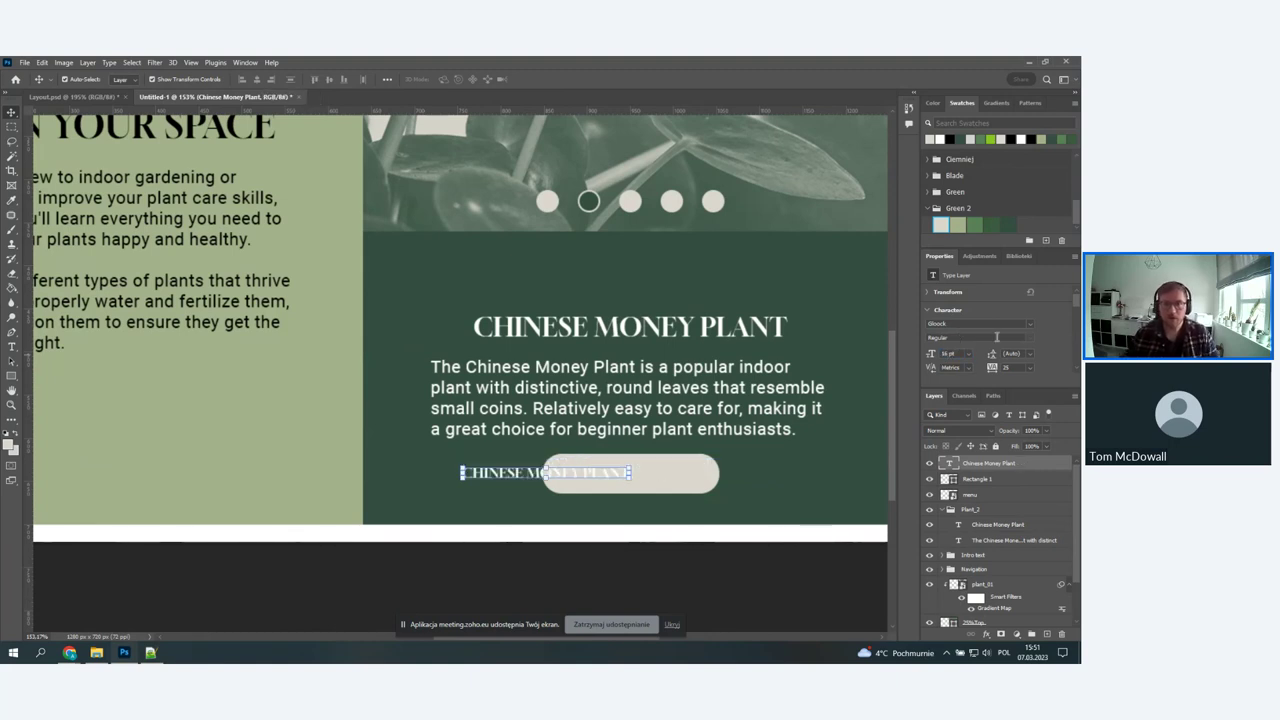
- Set the copied text's colour to black (000000)
scroll(1012, 344, down, 2)
click(1012, 344)
text(000000)
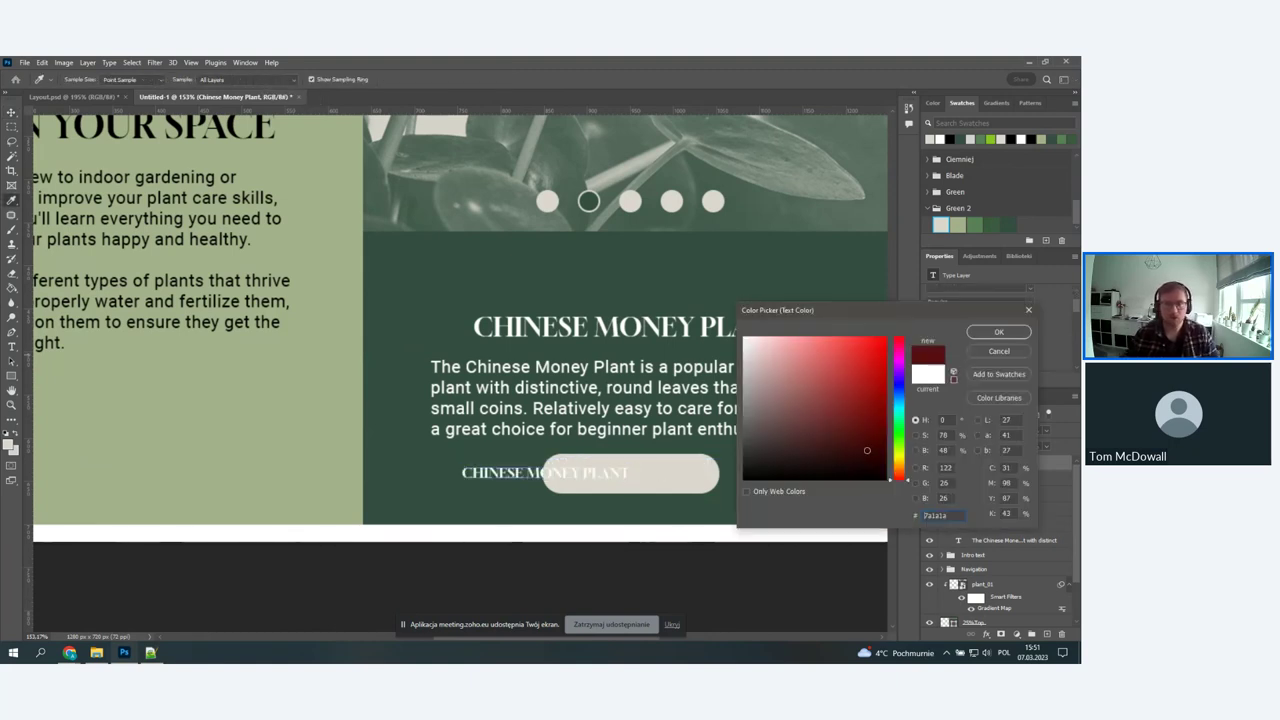
click(995, 332)
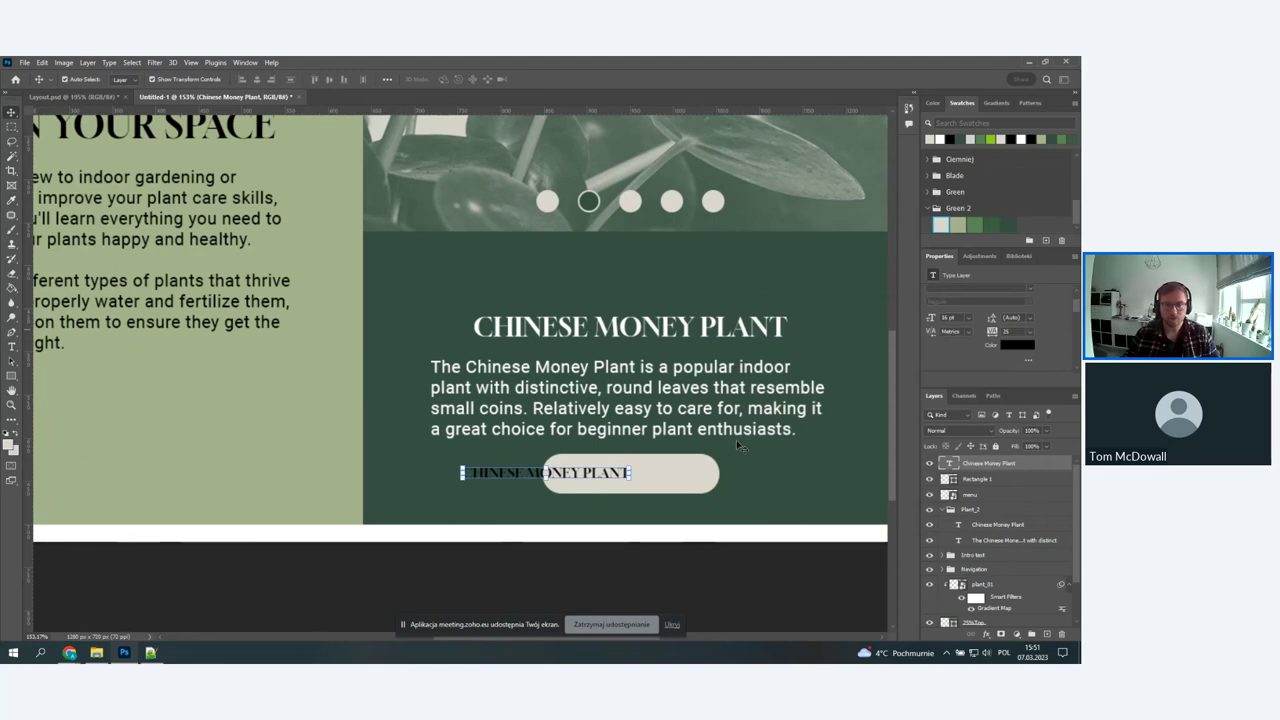
- Replace the copied text with 'LEARN MORE' and commit it
double_click(498, 478)
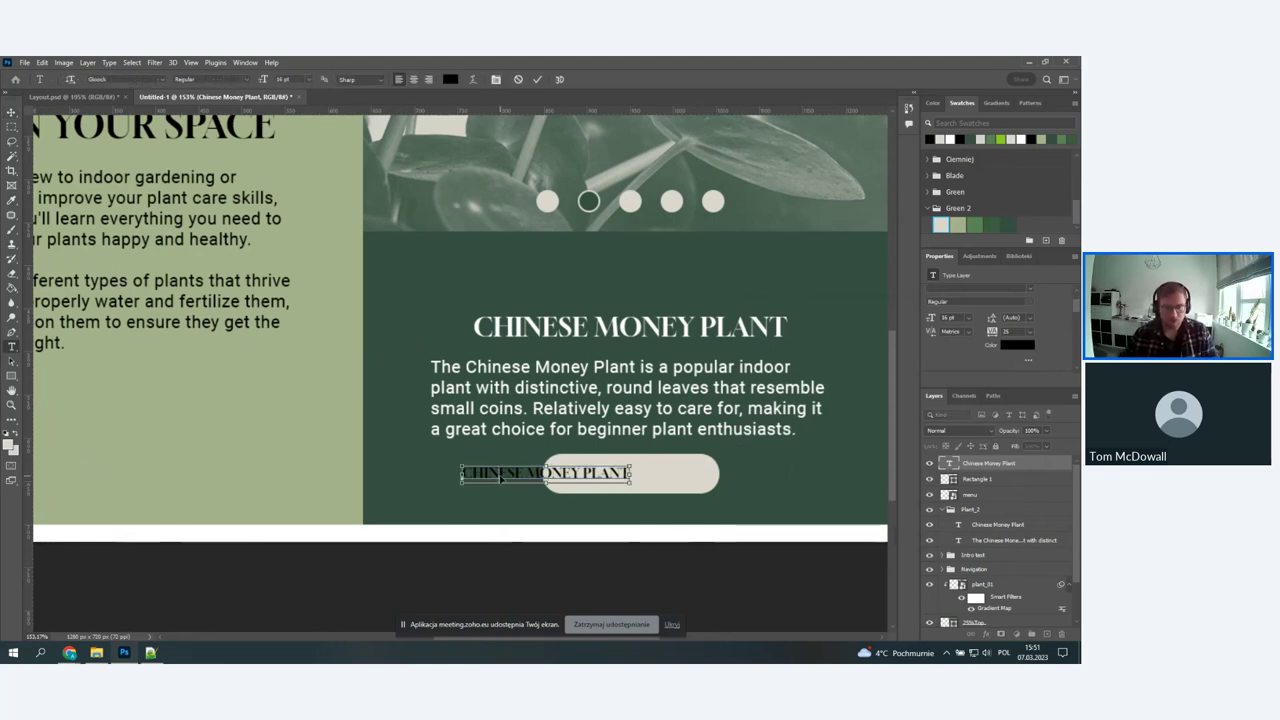
double_click(500, 474)
click(500, 474)
key(ctrl+a)
key(BackSpace)
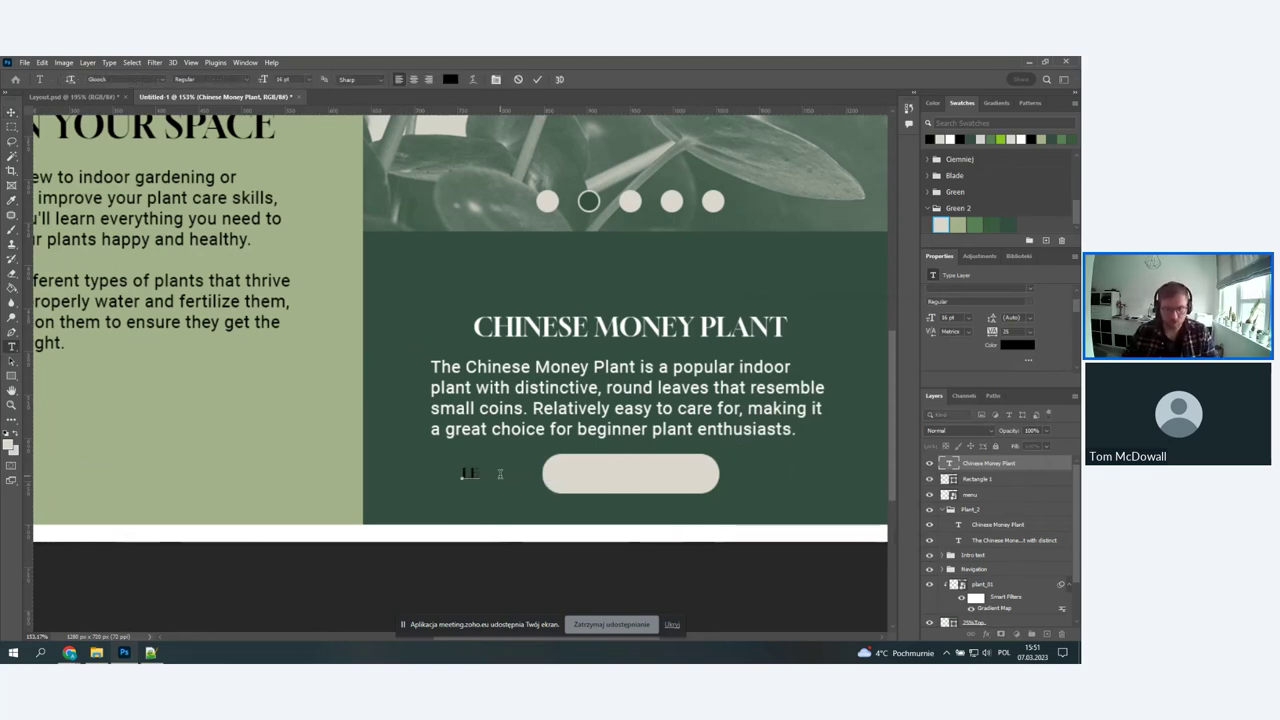
text(LEARN MORE)
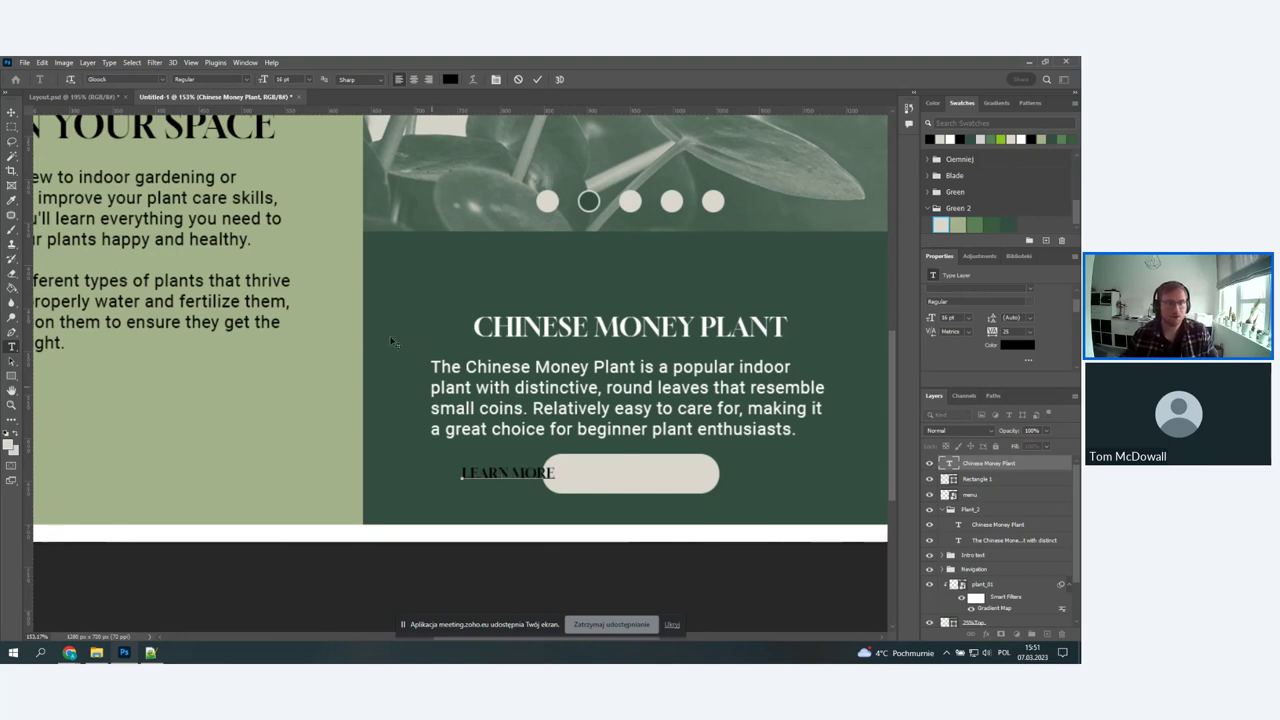
click(12, 113)
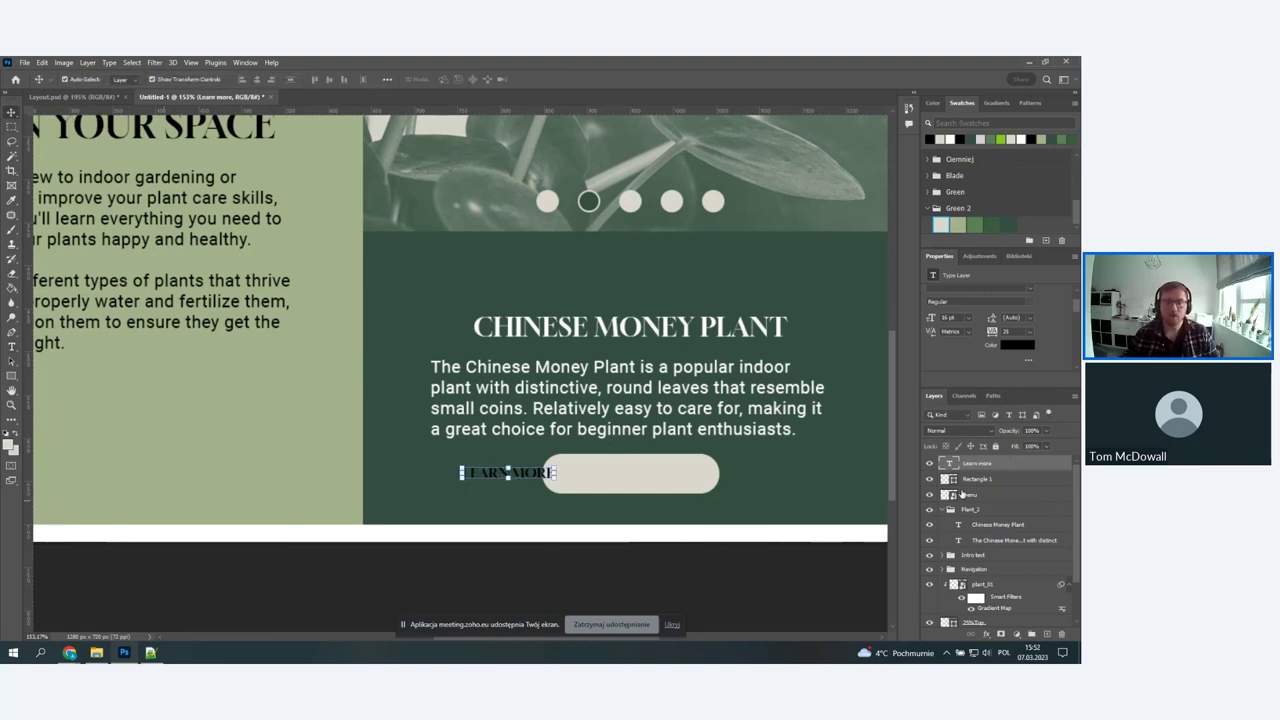
- Select the LEARN MORE text with the pill and align their horizontal and vertical centres
right_click(1016, 470)
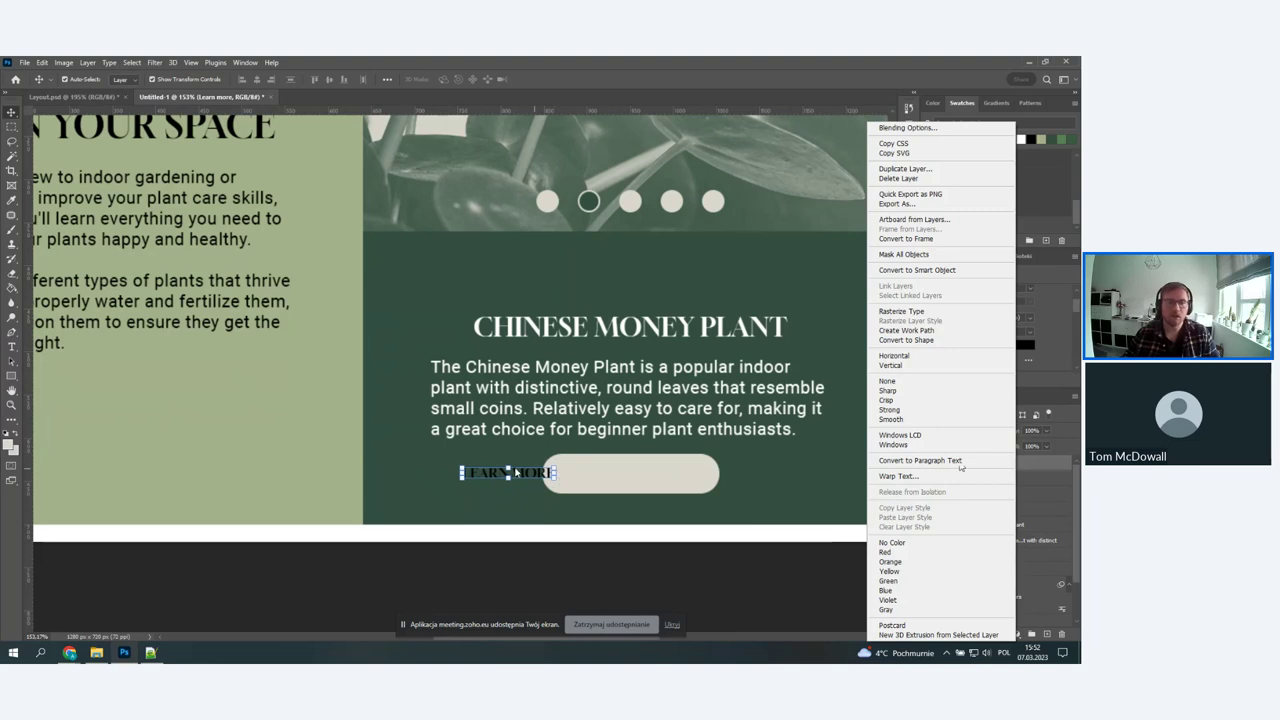
click(725, 487)
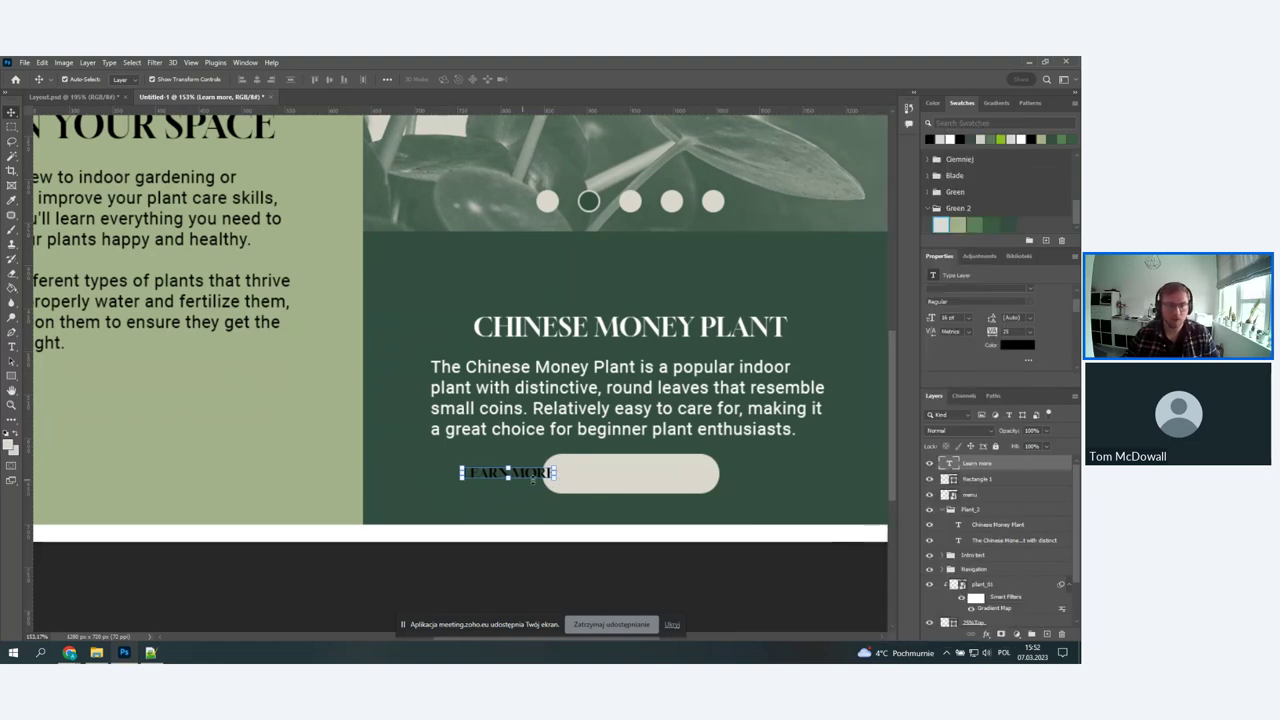
shift+click(604, 485)
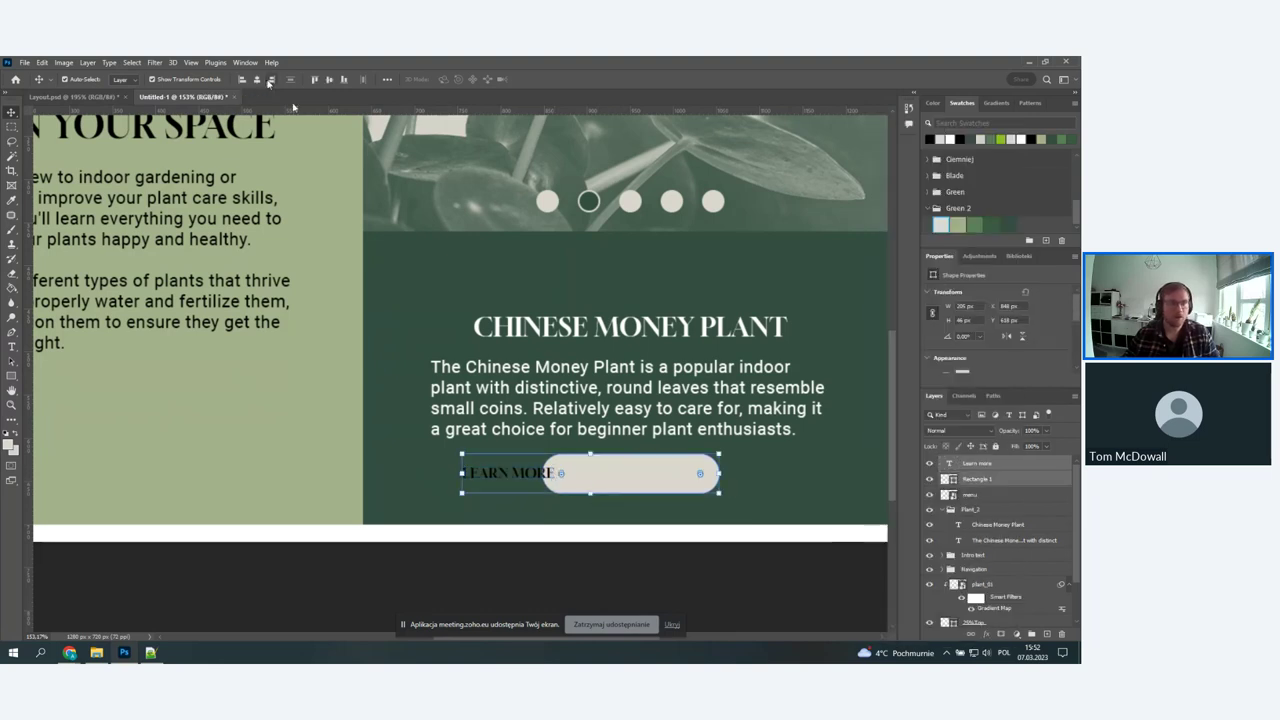
click(270, 79)
click(256, 79)
click(329, 79)
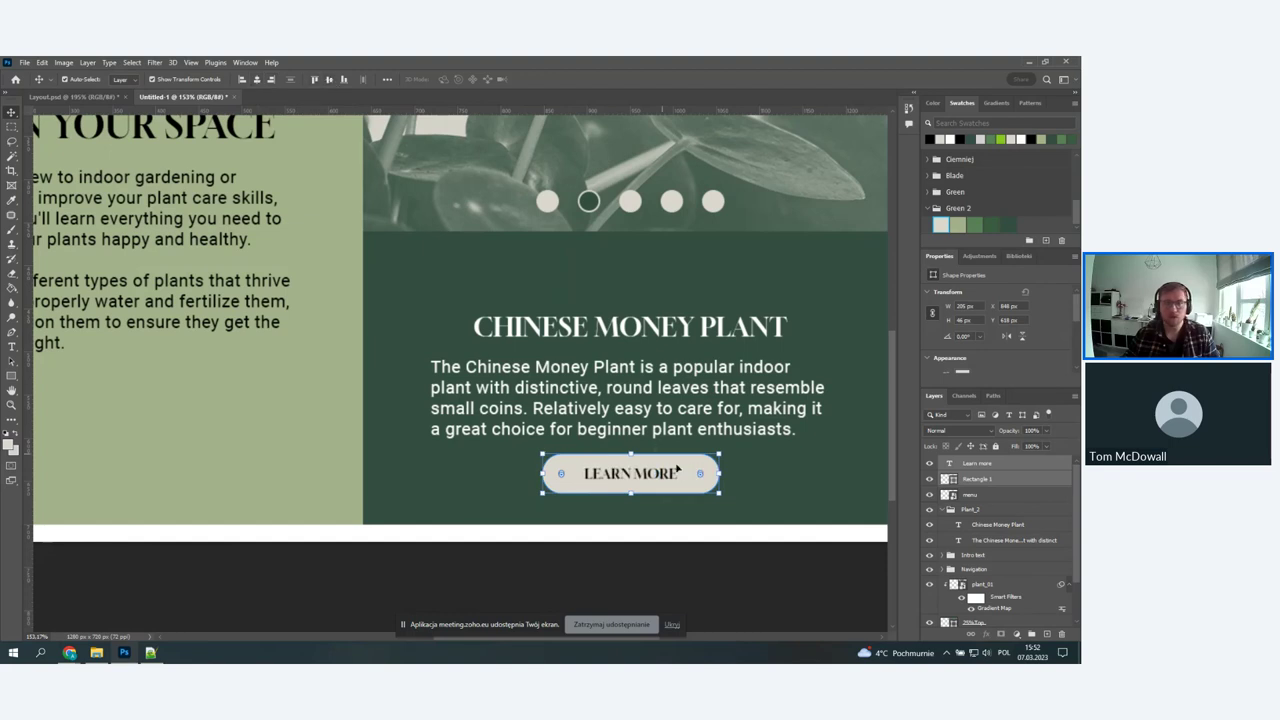
click(765, 483)
key(ctrl+0)
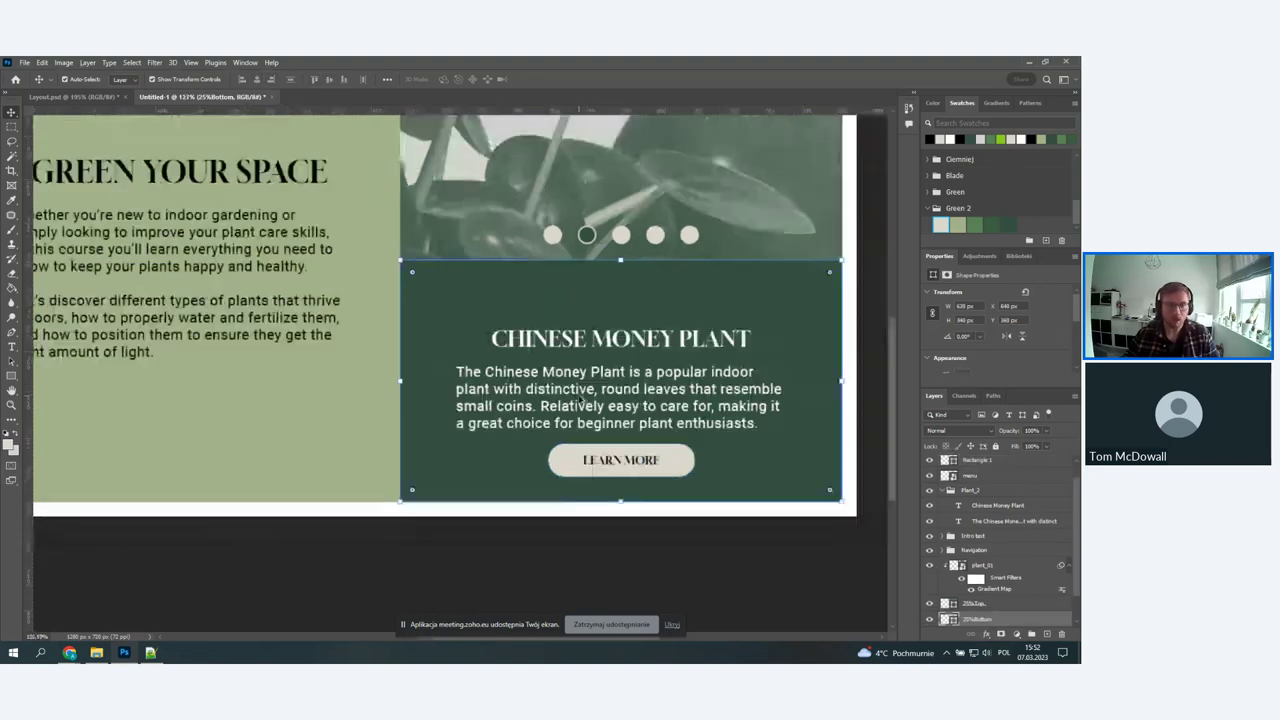
- Rename Rectangle 1 to buttonBg and group the button layers as learnMoreButton
click(976, 477)
scroll(978, 478, up, 1)
double_click(976, 478)
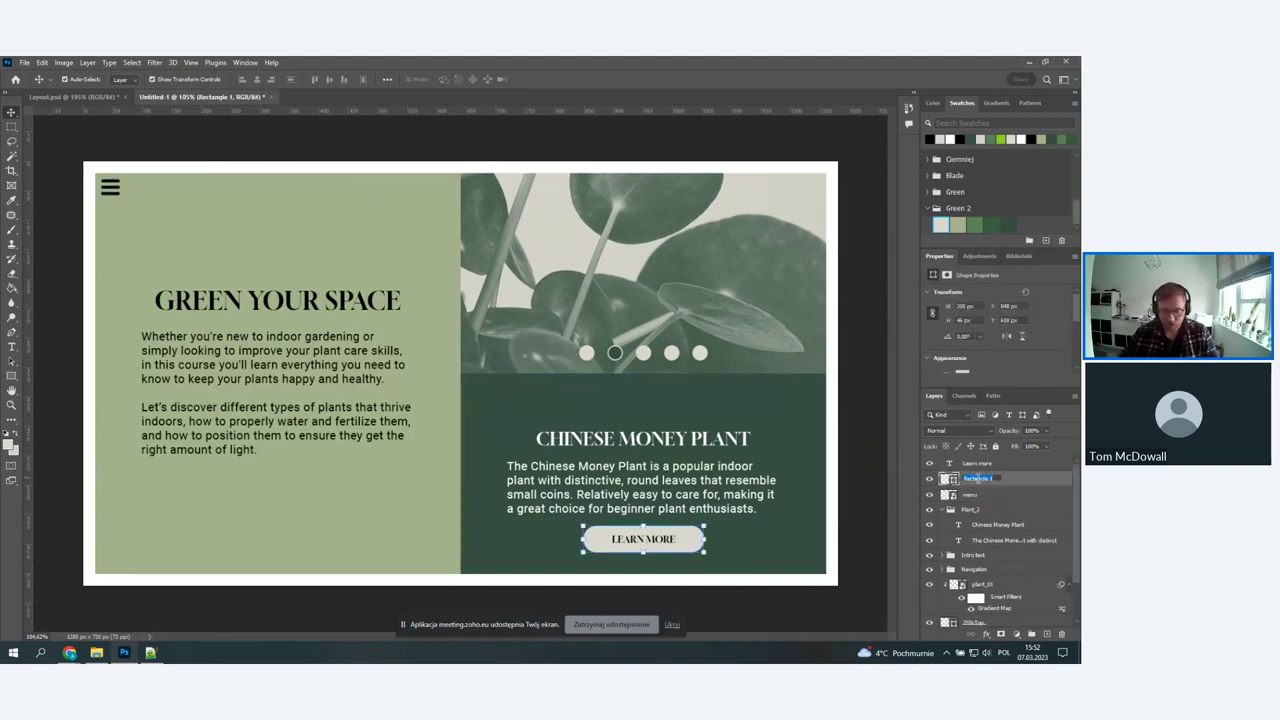
text(buttonBg)
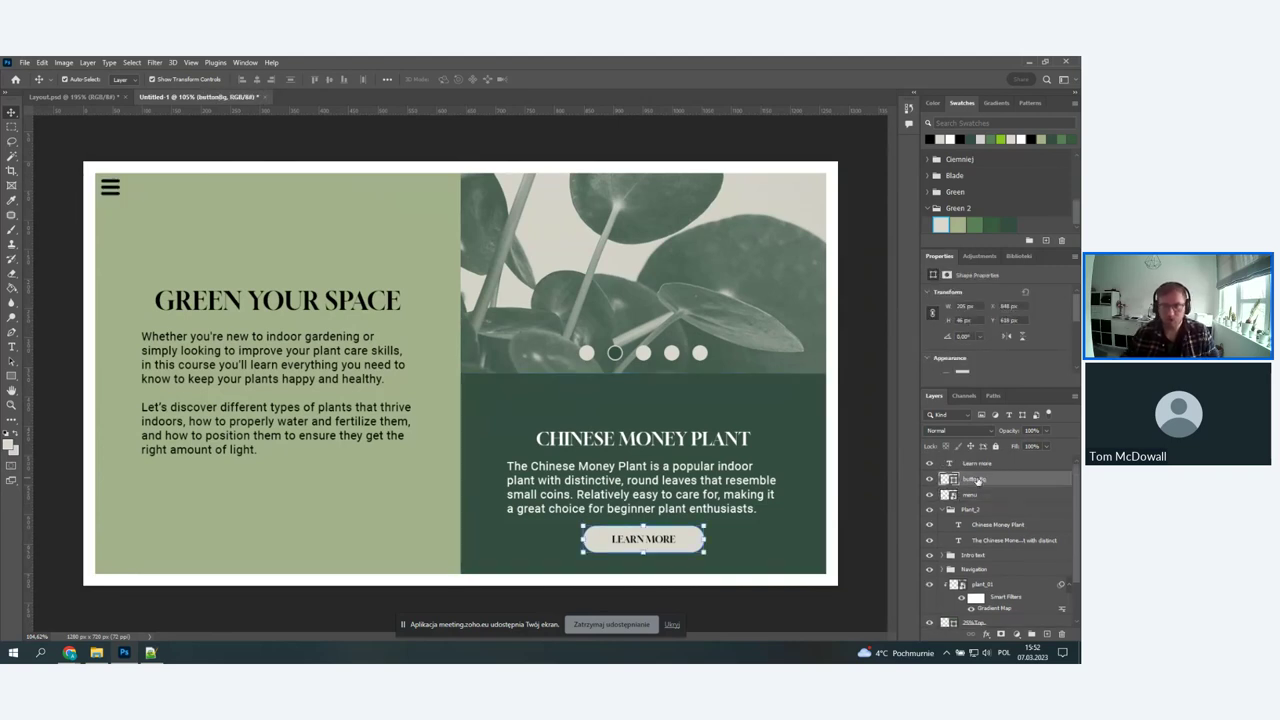
key(Return)
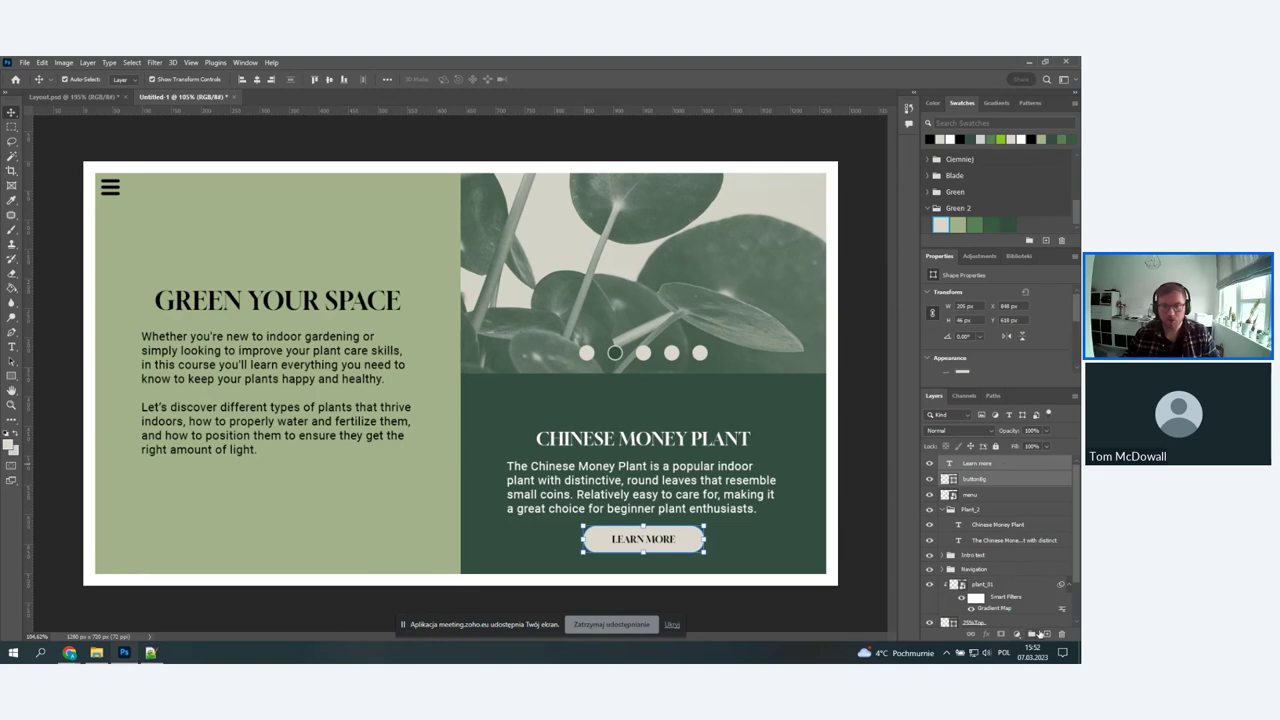
key(ctrl+g)
double_click(972, 462)
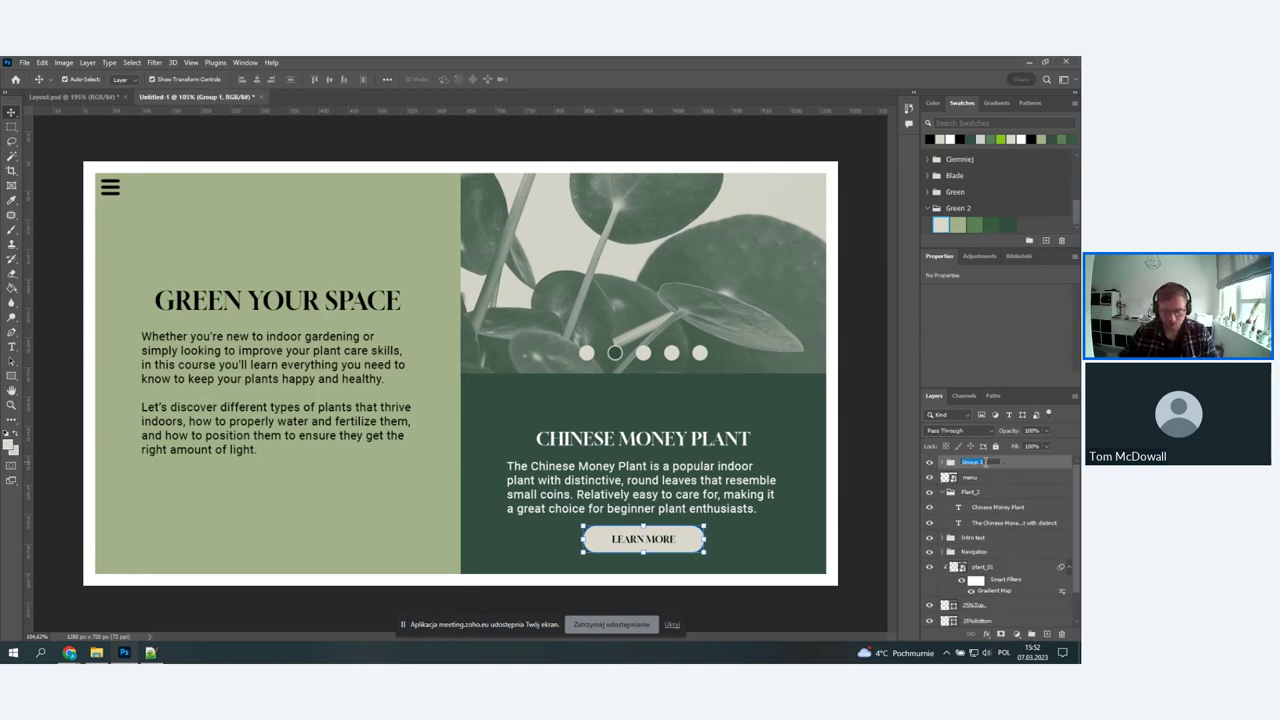
text(b)
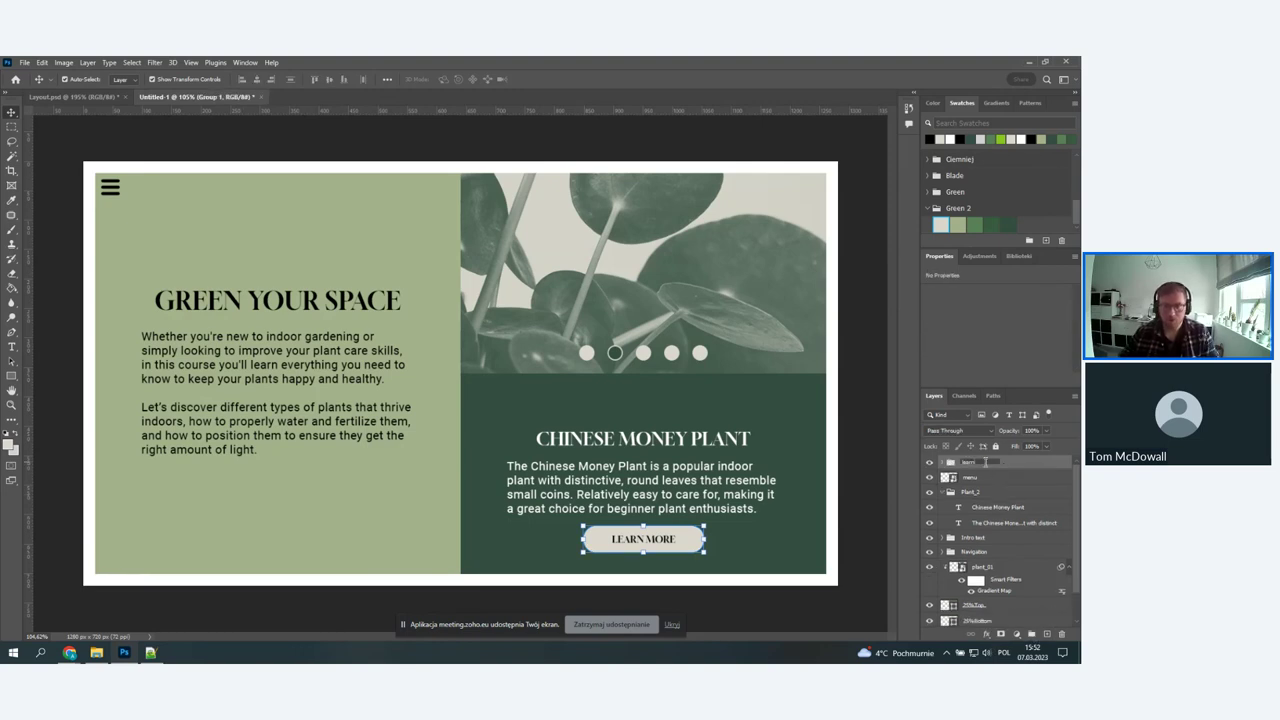
text(earnMoreButton)
key(Return)
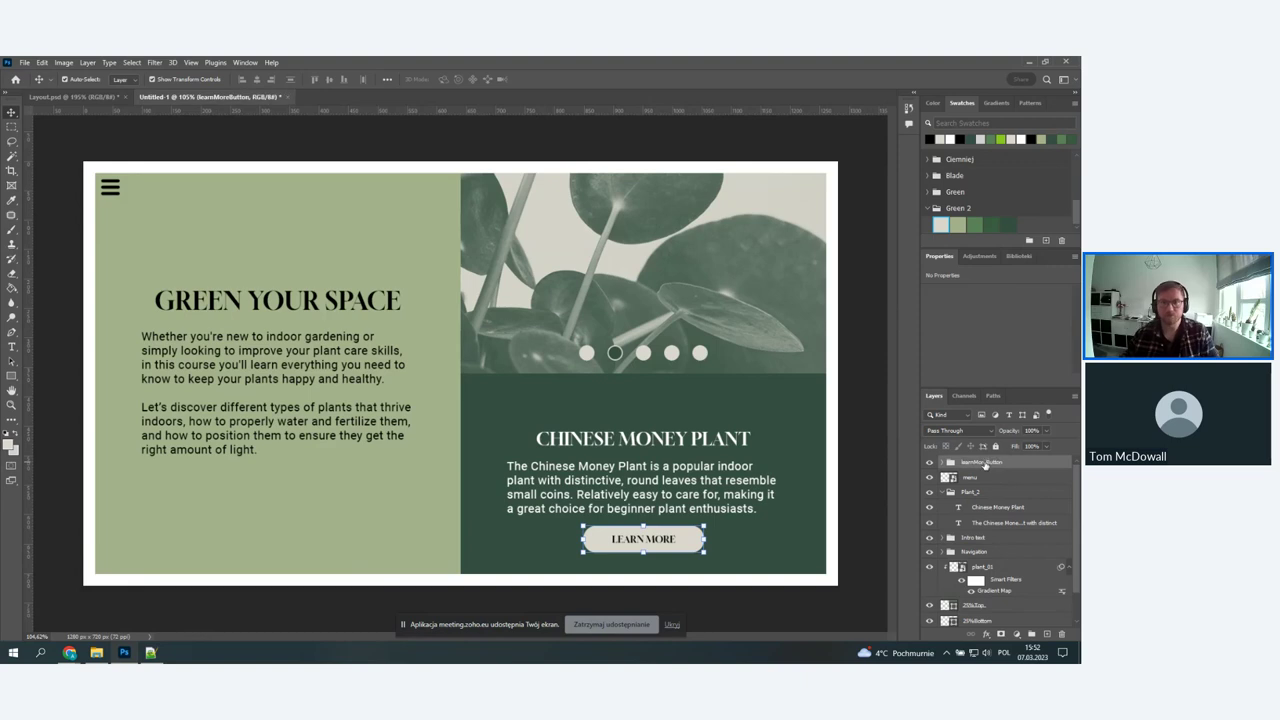
- Move the menu layer above learnMoreButton and slightly reposition the heading and paragraph
click(943, 492)
drag(968, 479, 970, 470)
click(970, 479)
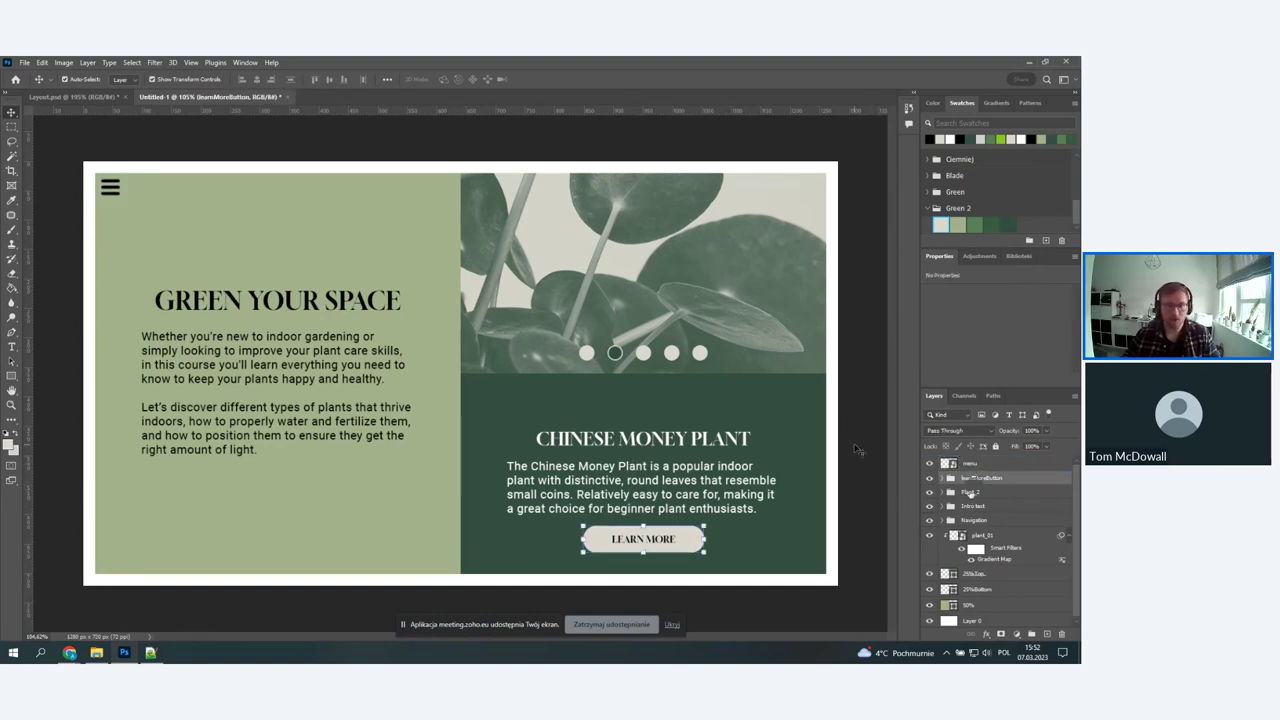
click(645, 470)
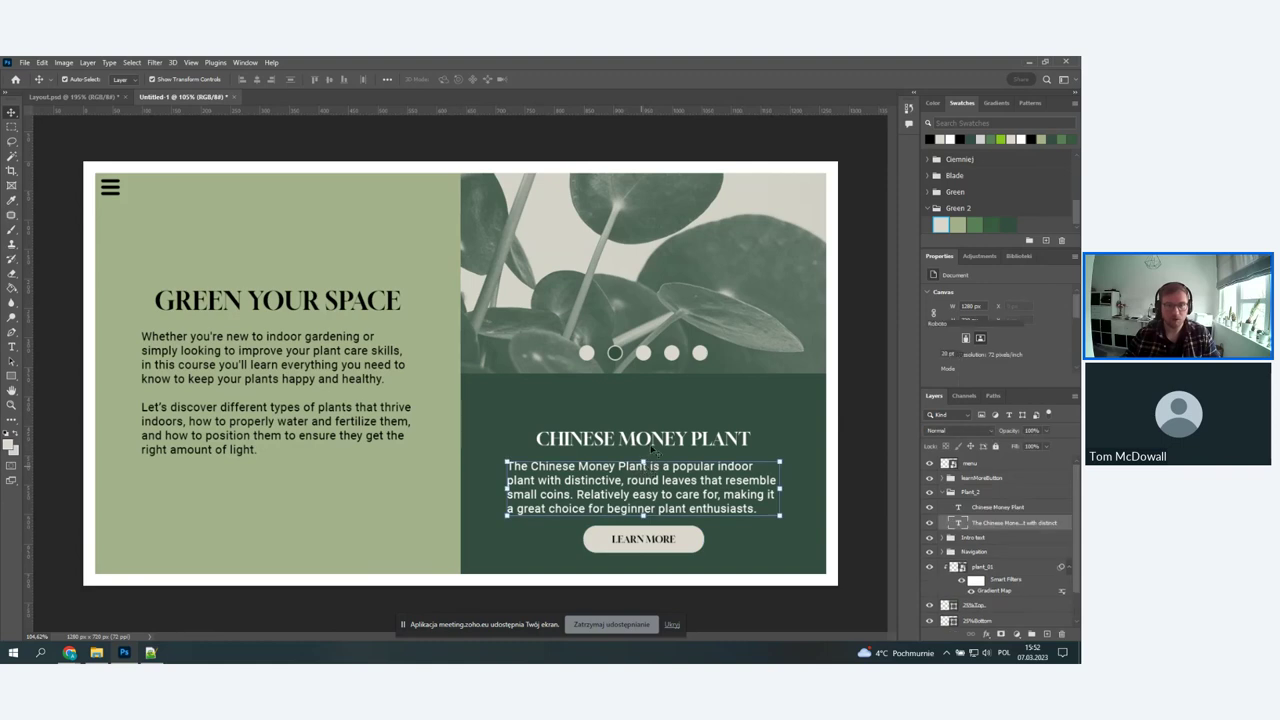
click(970, 492)
drag(762, 459, 762, 447)
click(858, 460)
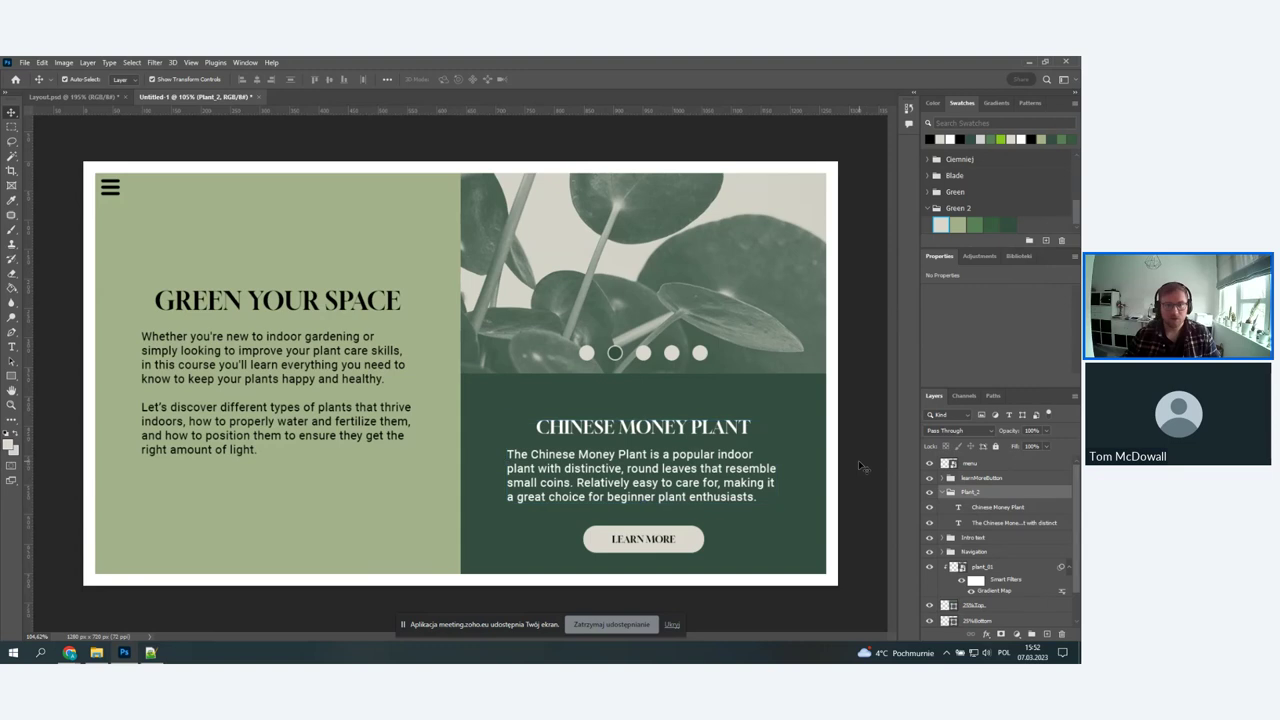
click(941, 494)
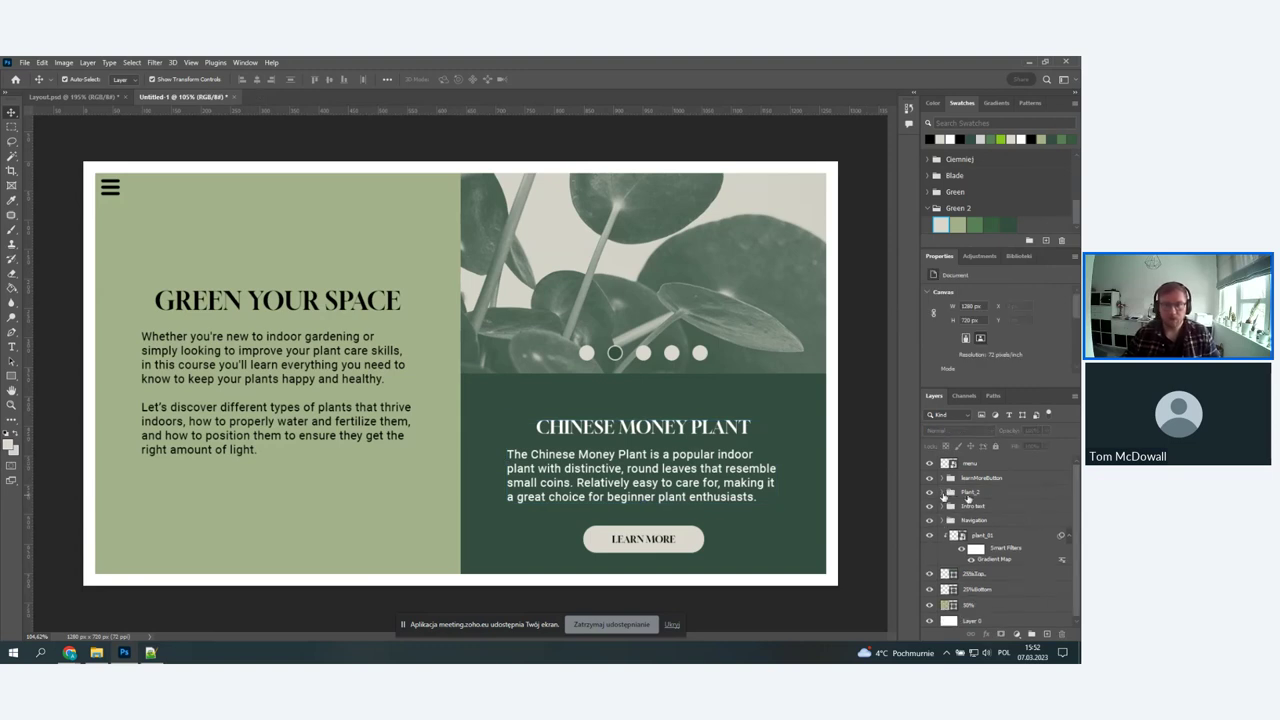
- Group Plant_2 with learnMoreButton and name the group 'Plant details'
click(970, 493)
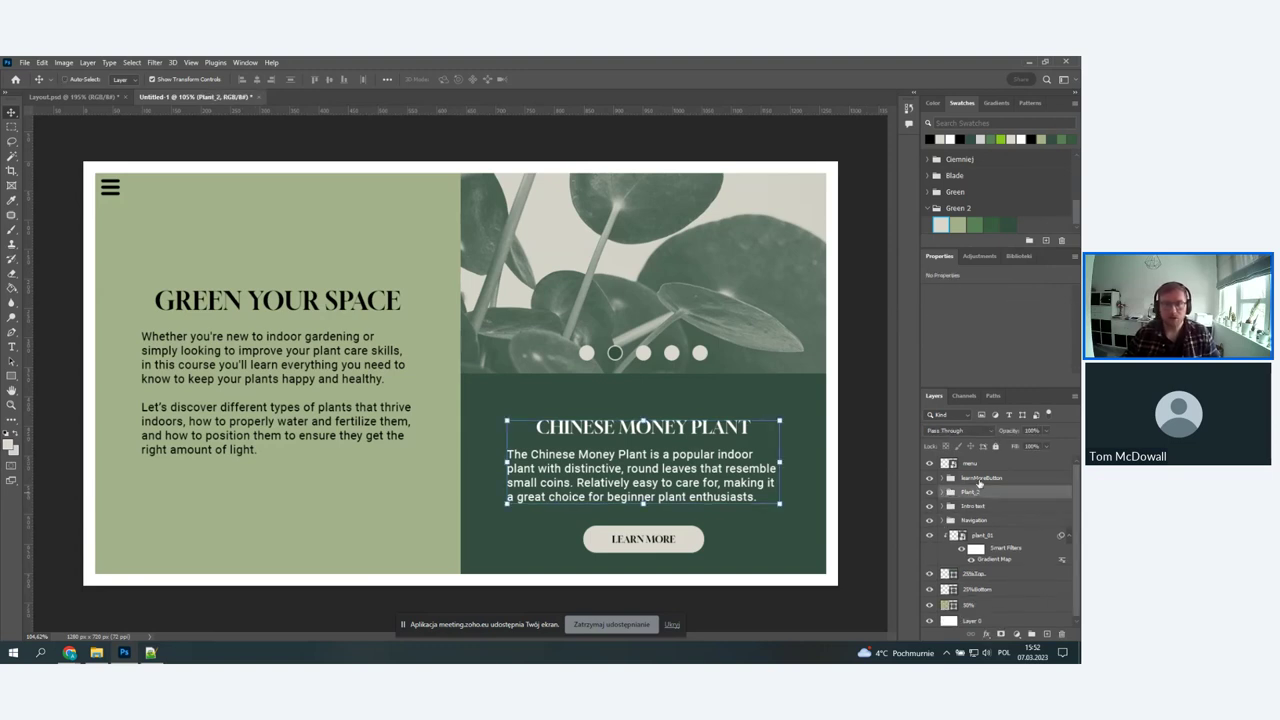
ctrl+click(979, 479)
click(1032, 634)
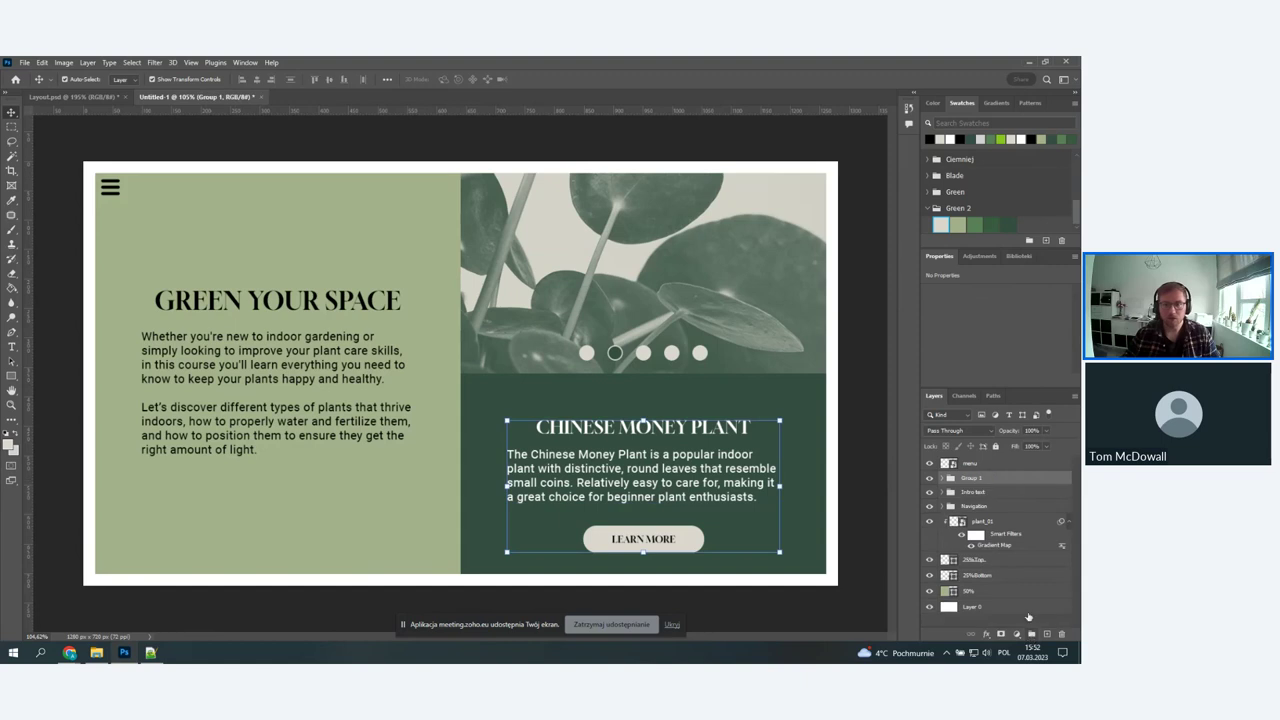
double_click(973, 479)
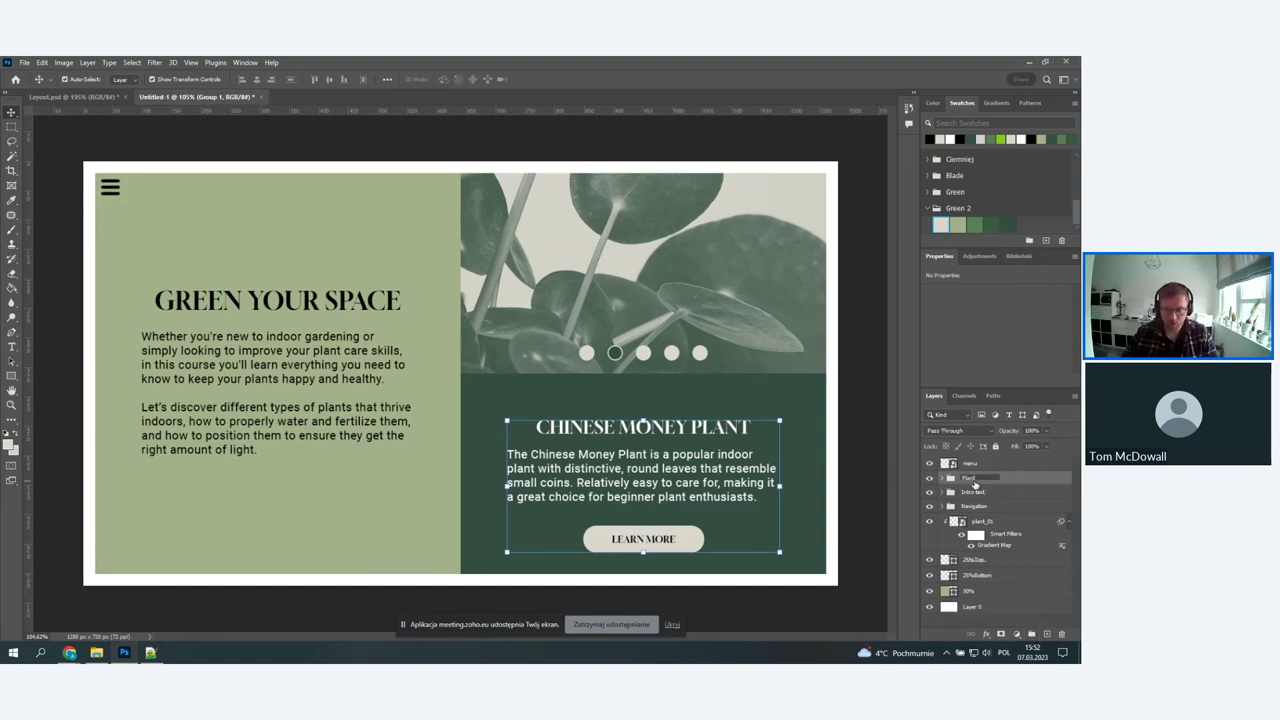
text(details)
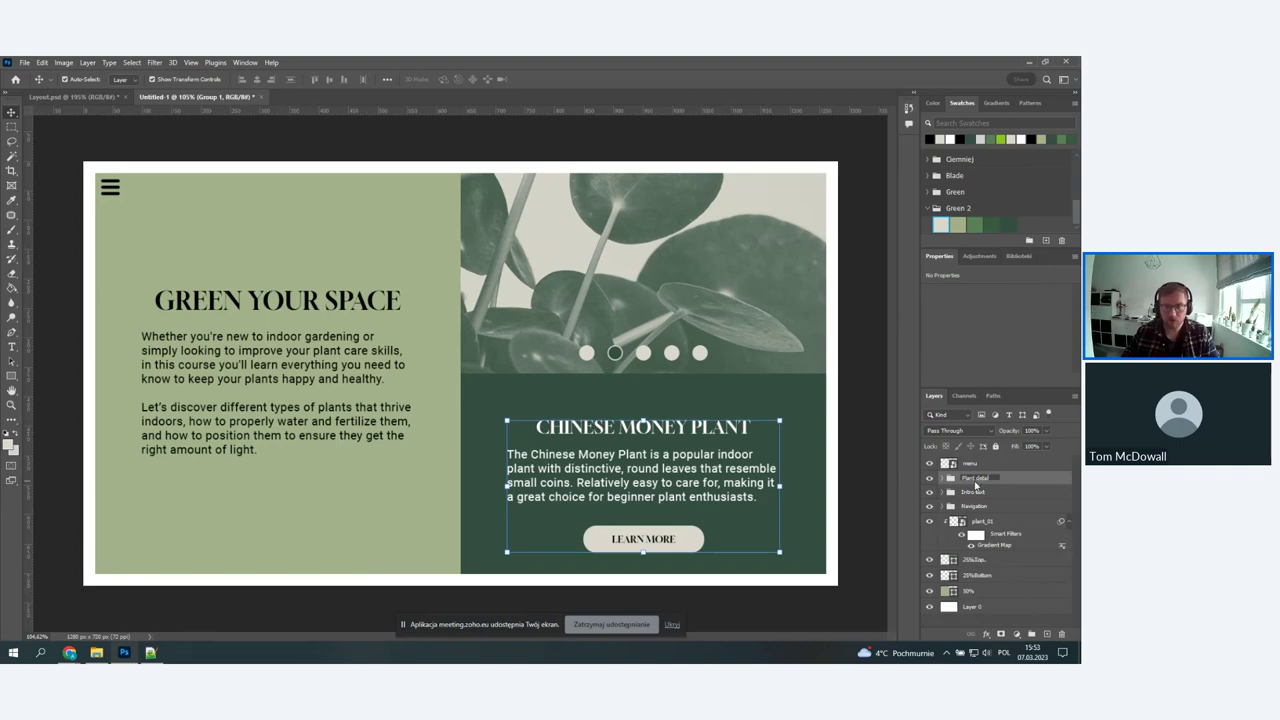
key(Return)
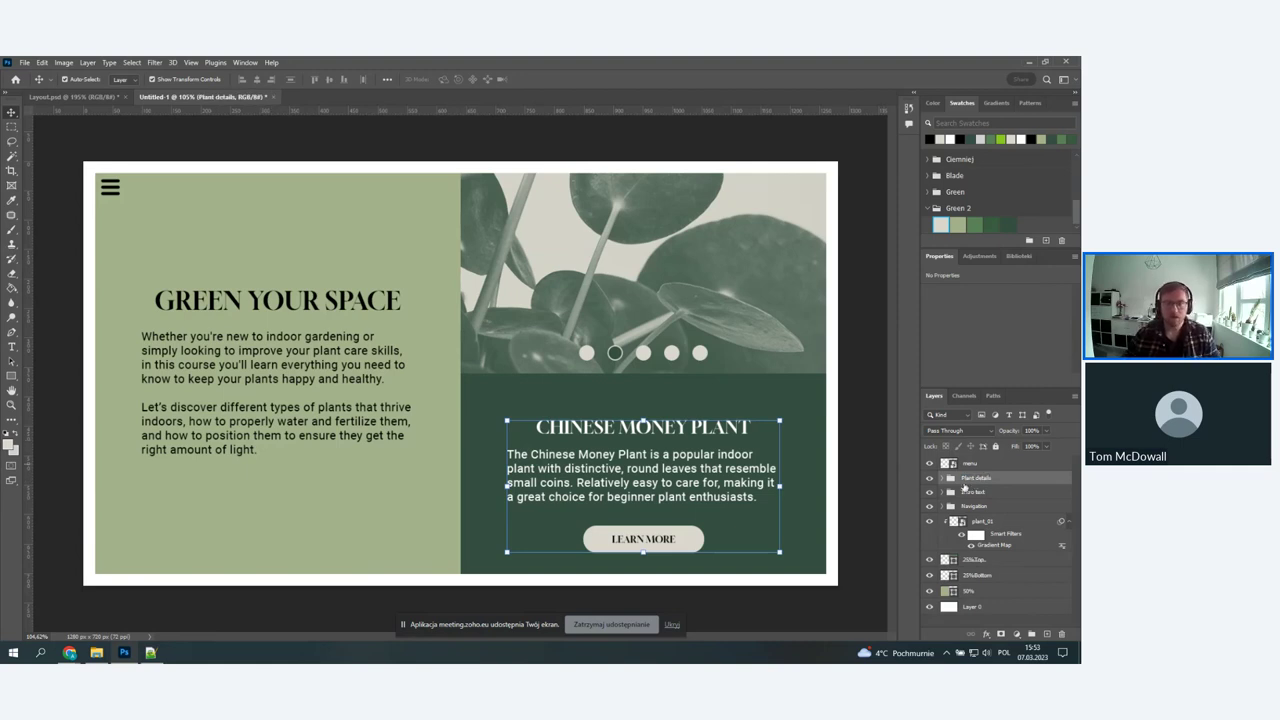
- Centre the Plant details group vertically within the dark bottom panel
click(997, 577)
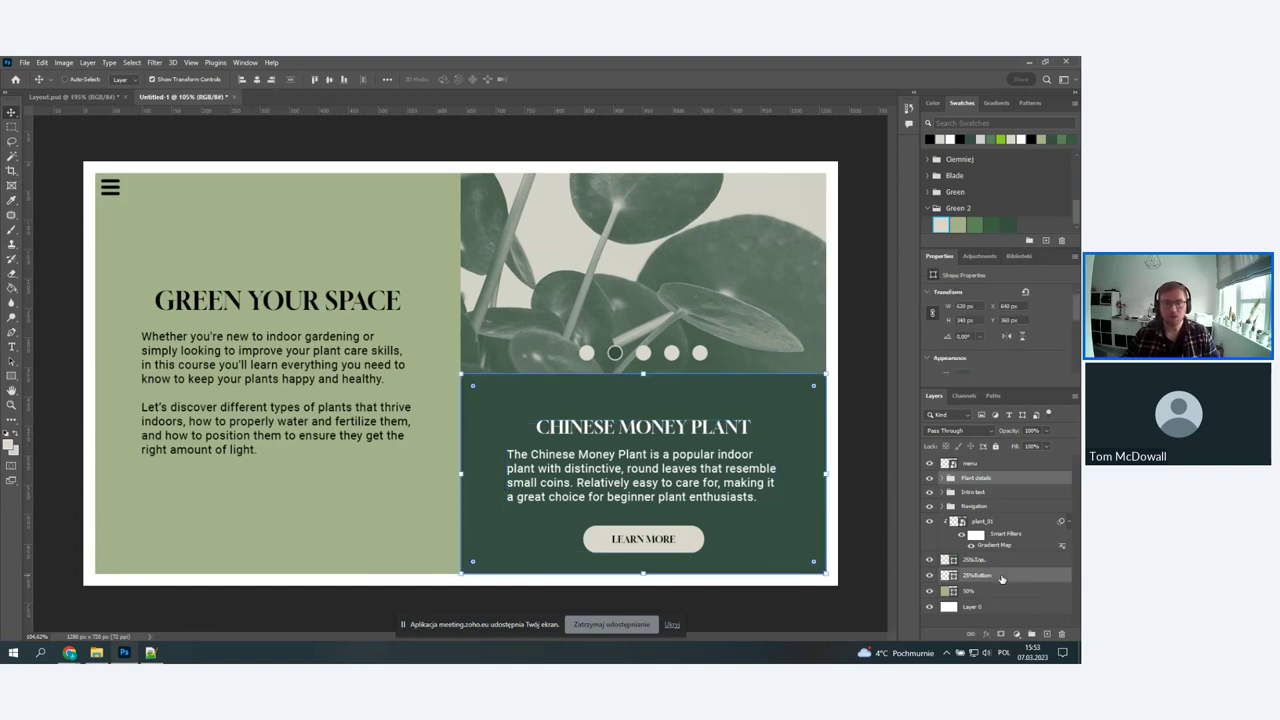
click(329, 79)
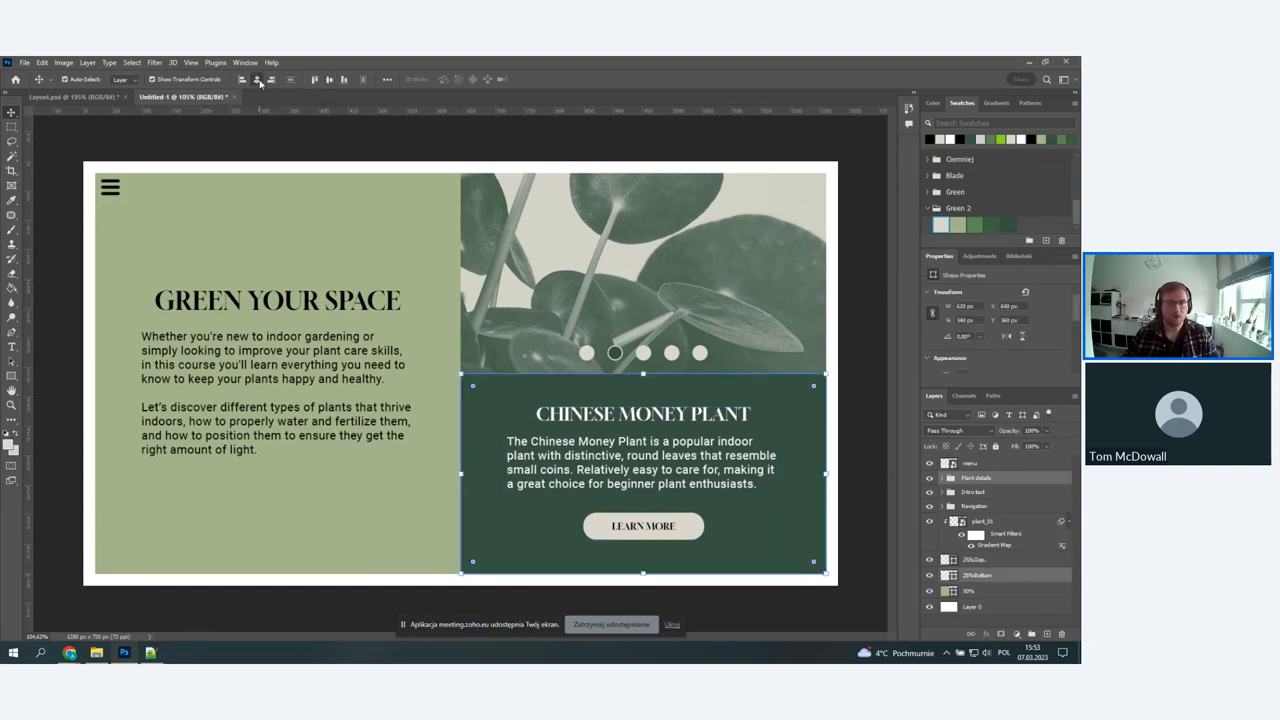
click(868, 372)
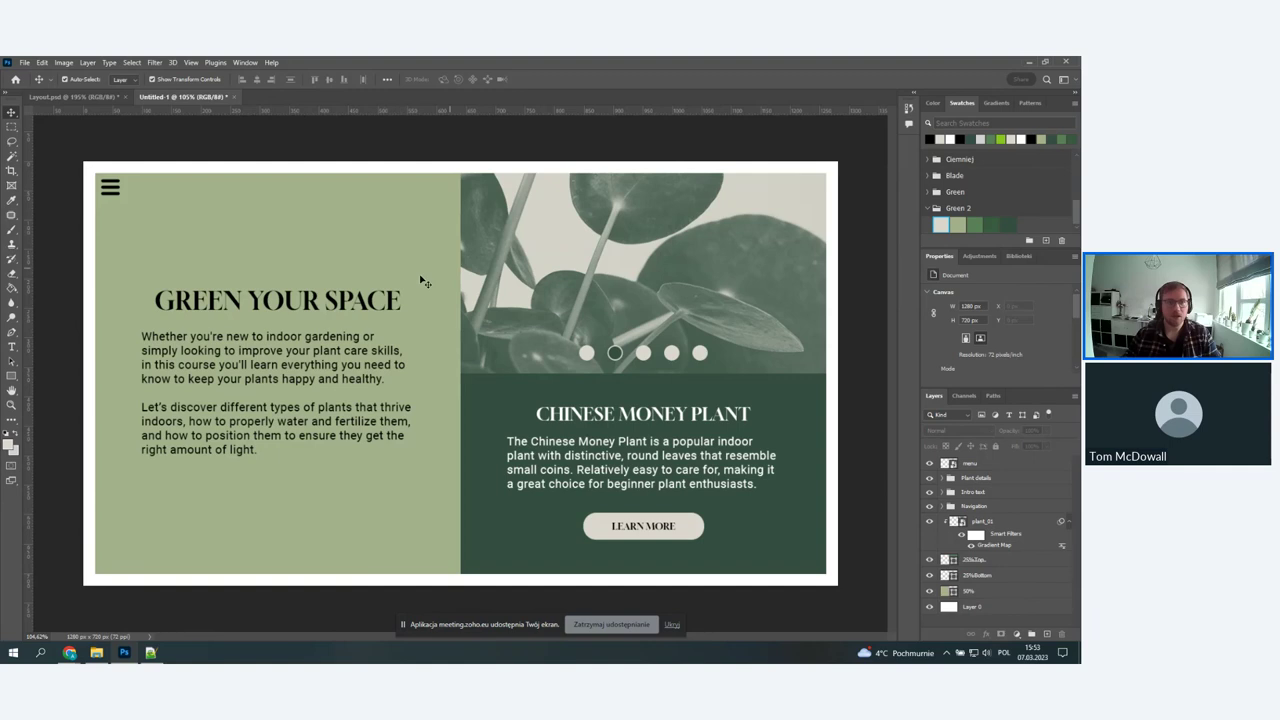
- Toggle between Layout.psd and Untitled-1 to compare them, then stop the screen share
click(75, 98)
key(ctrl+0)
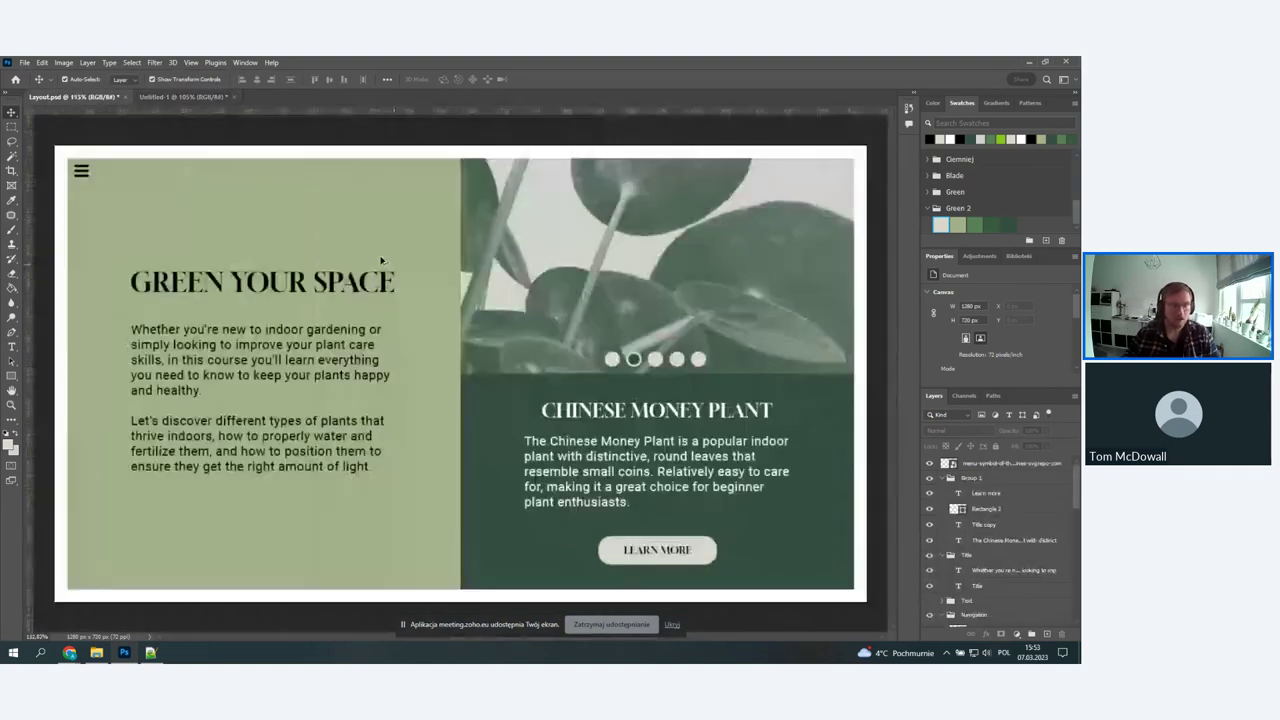
key(ctrl+Tab)
key(ctrl+0)
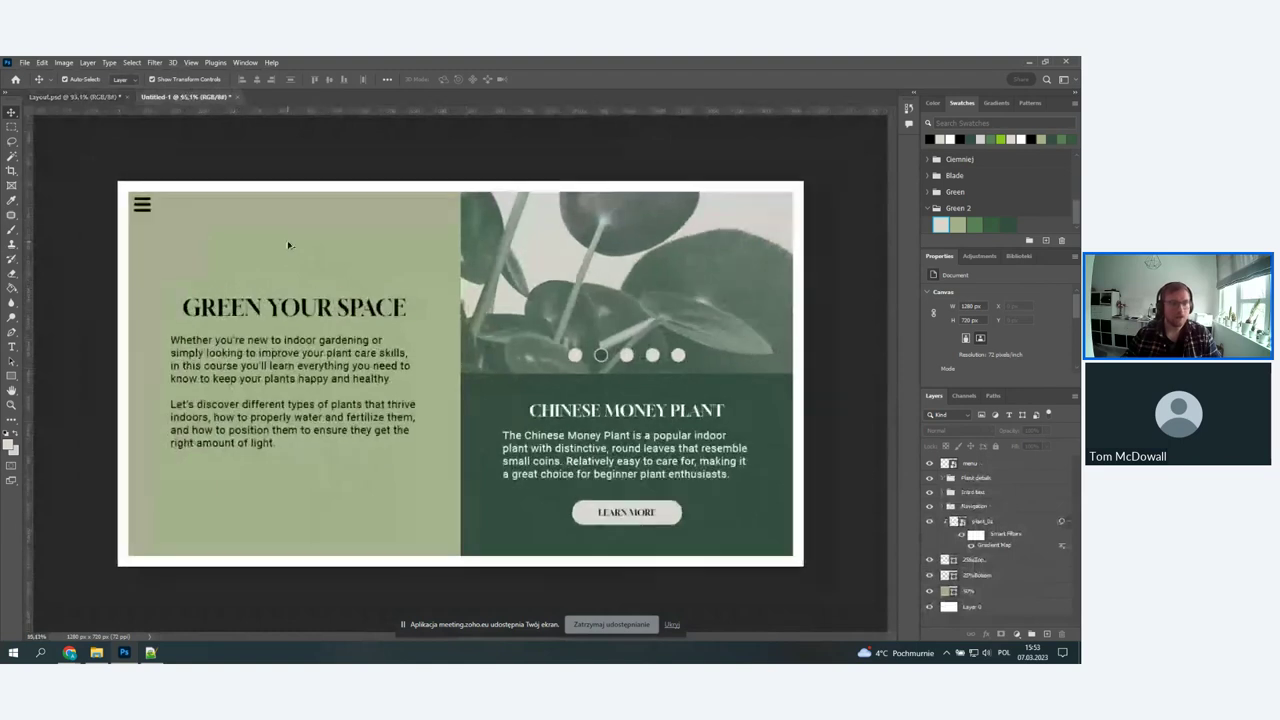
key(ctrl+Tab)
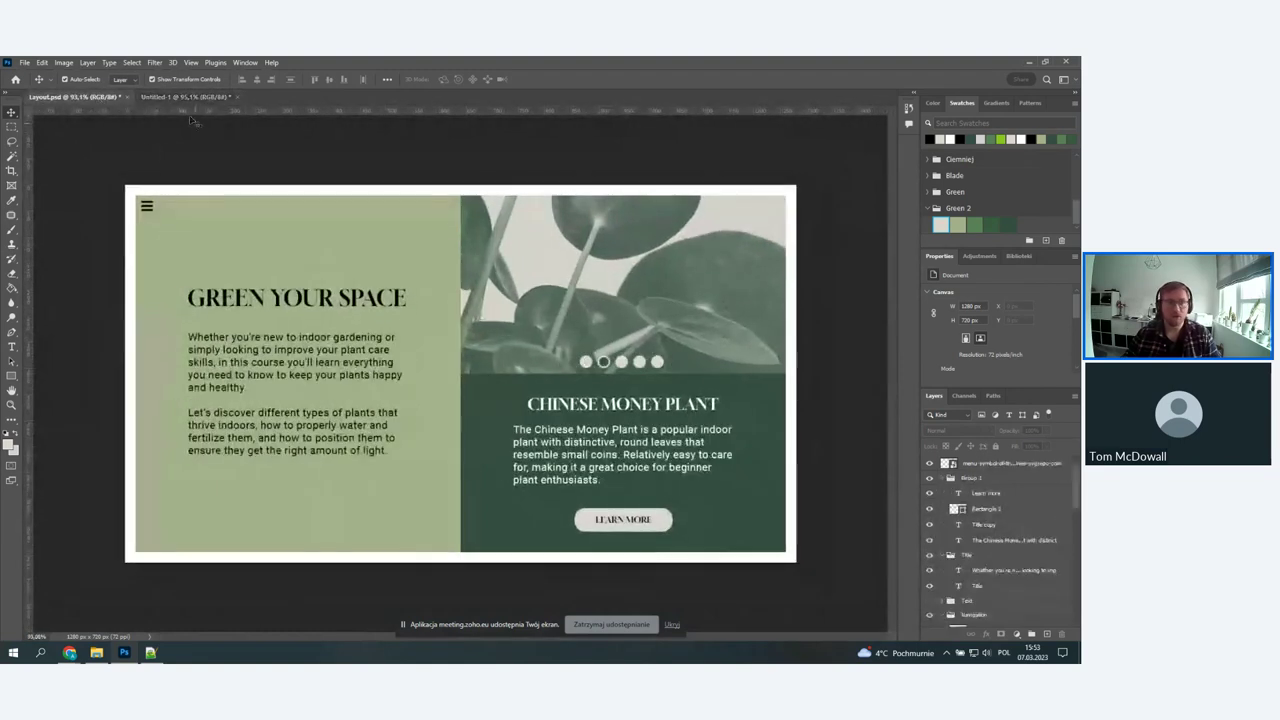
click(183, 98)
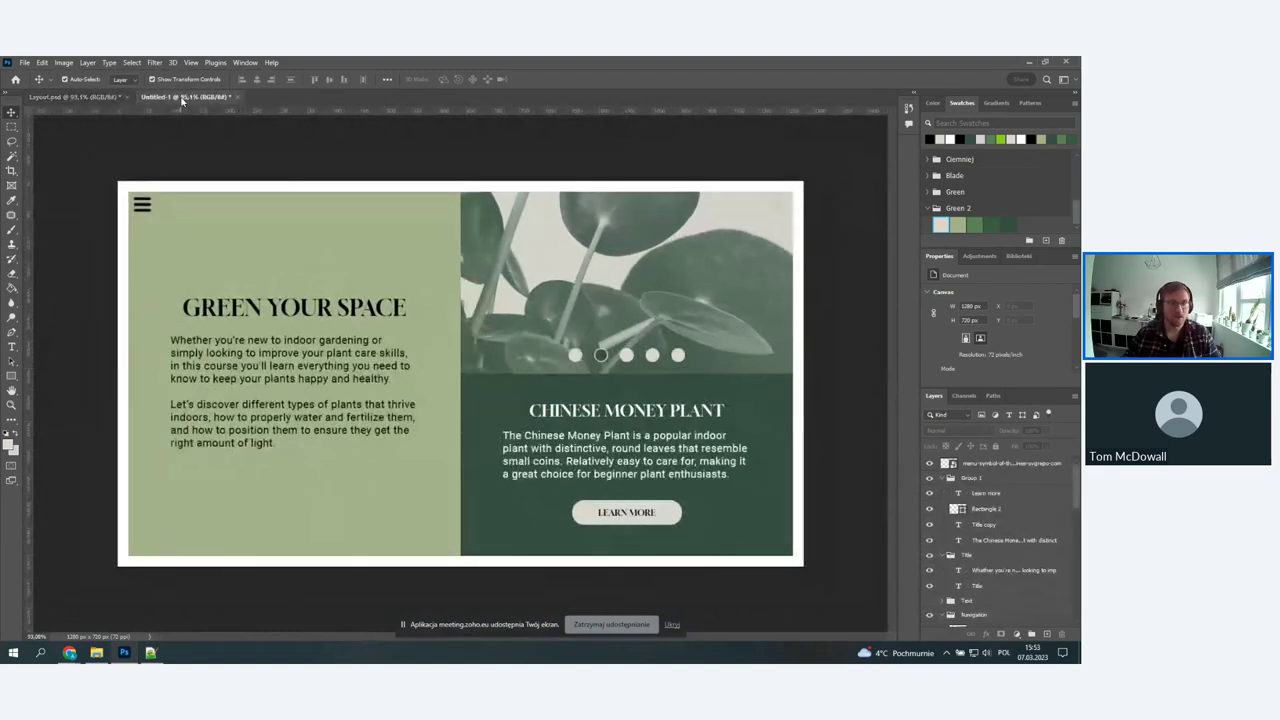
click(75, 98)
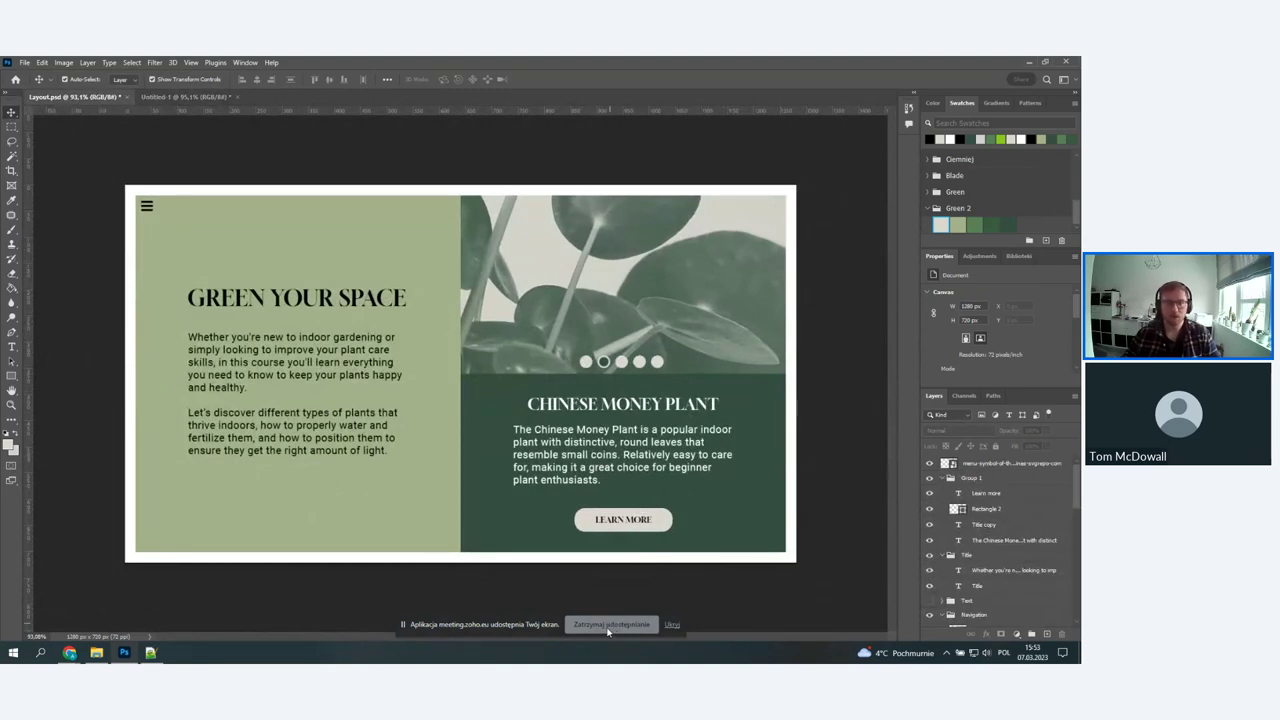
click(607, 627)
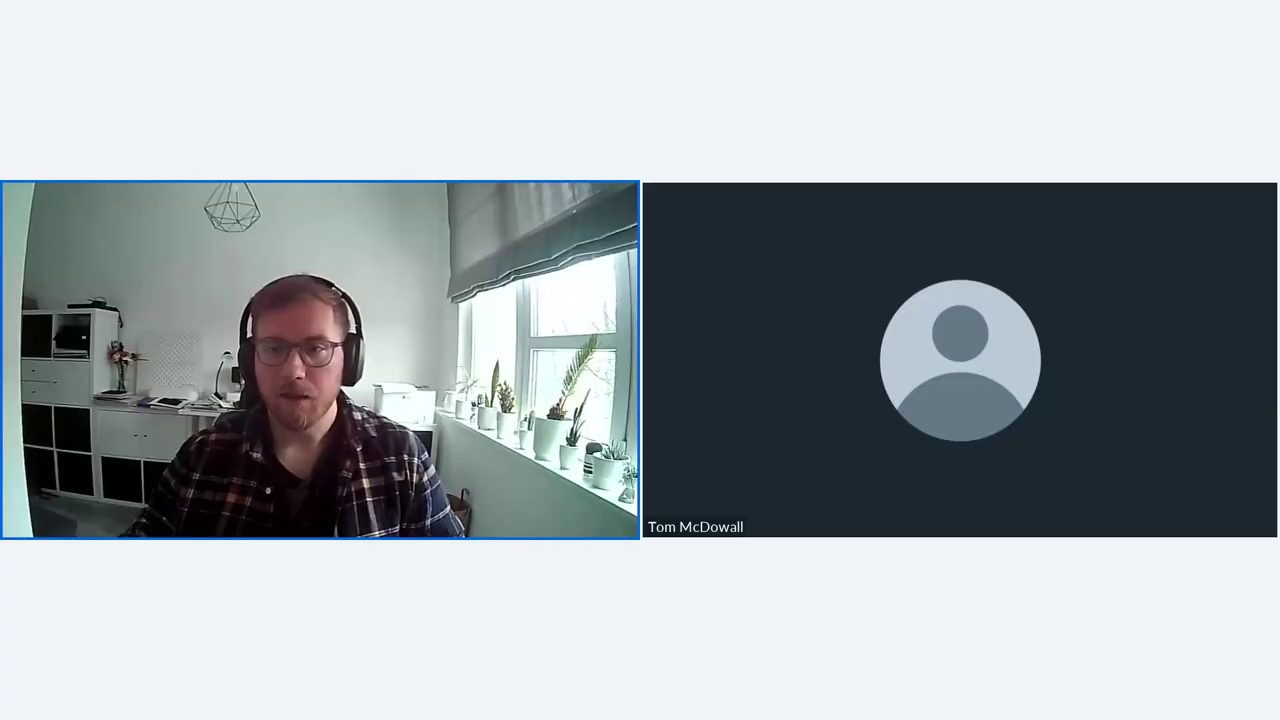